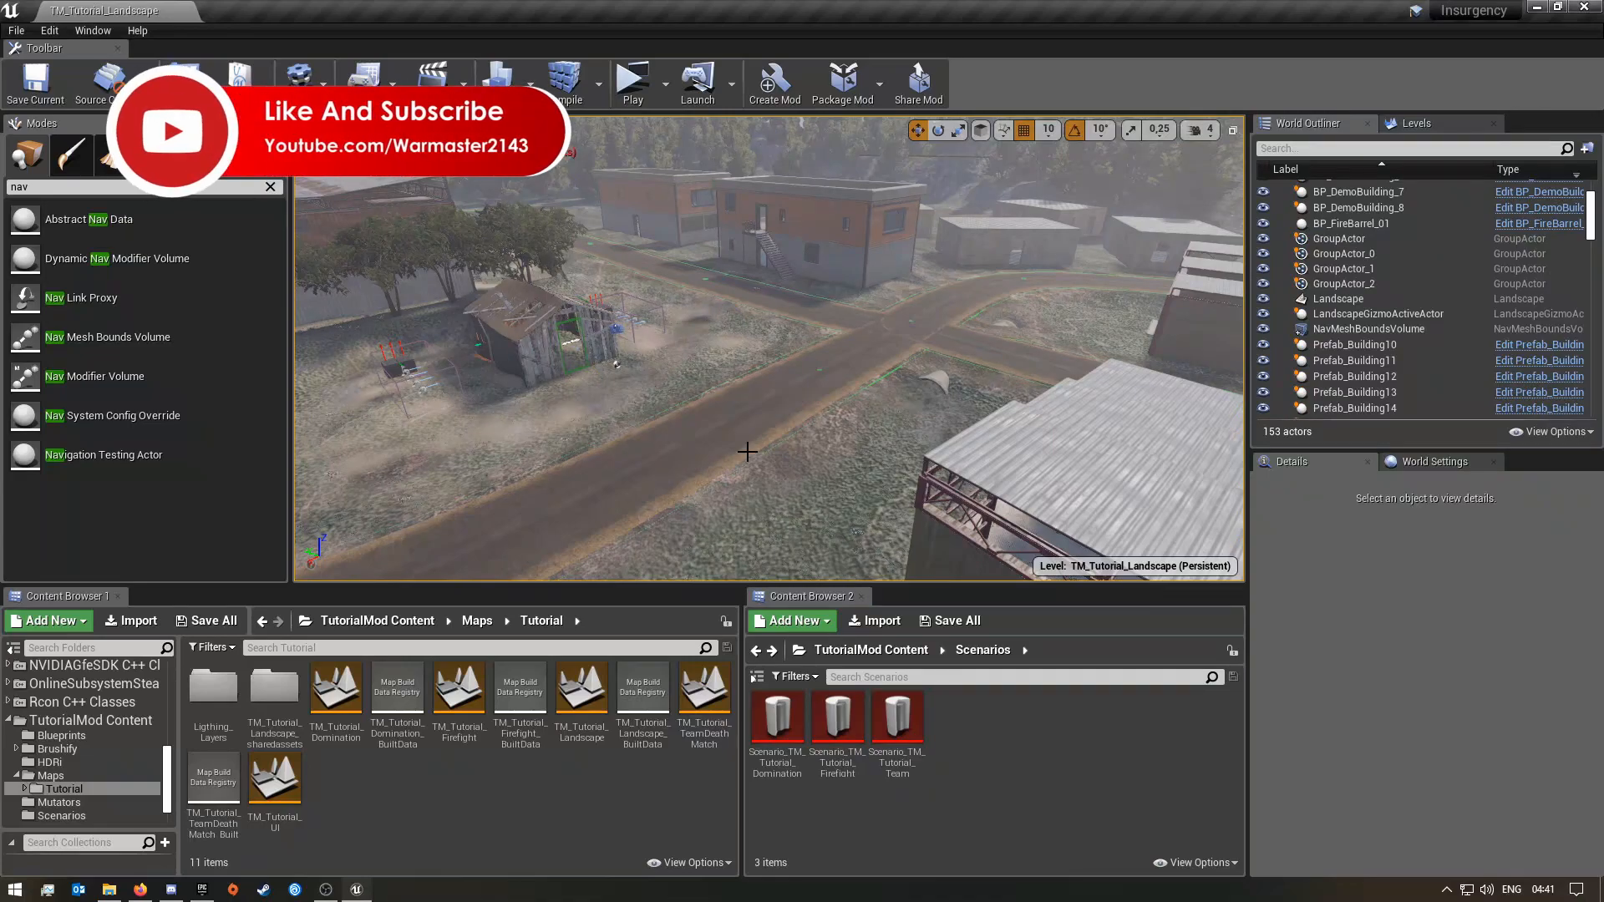
- Examine the tutorial map's buildings, roads and surrounding forest from several viewpoints
right_drag(747, 452, 1081, 344)
right_drag(769, 349, 998, 349)
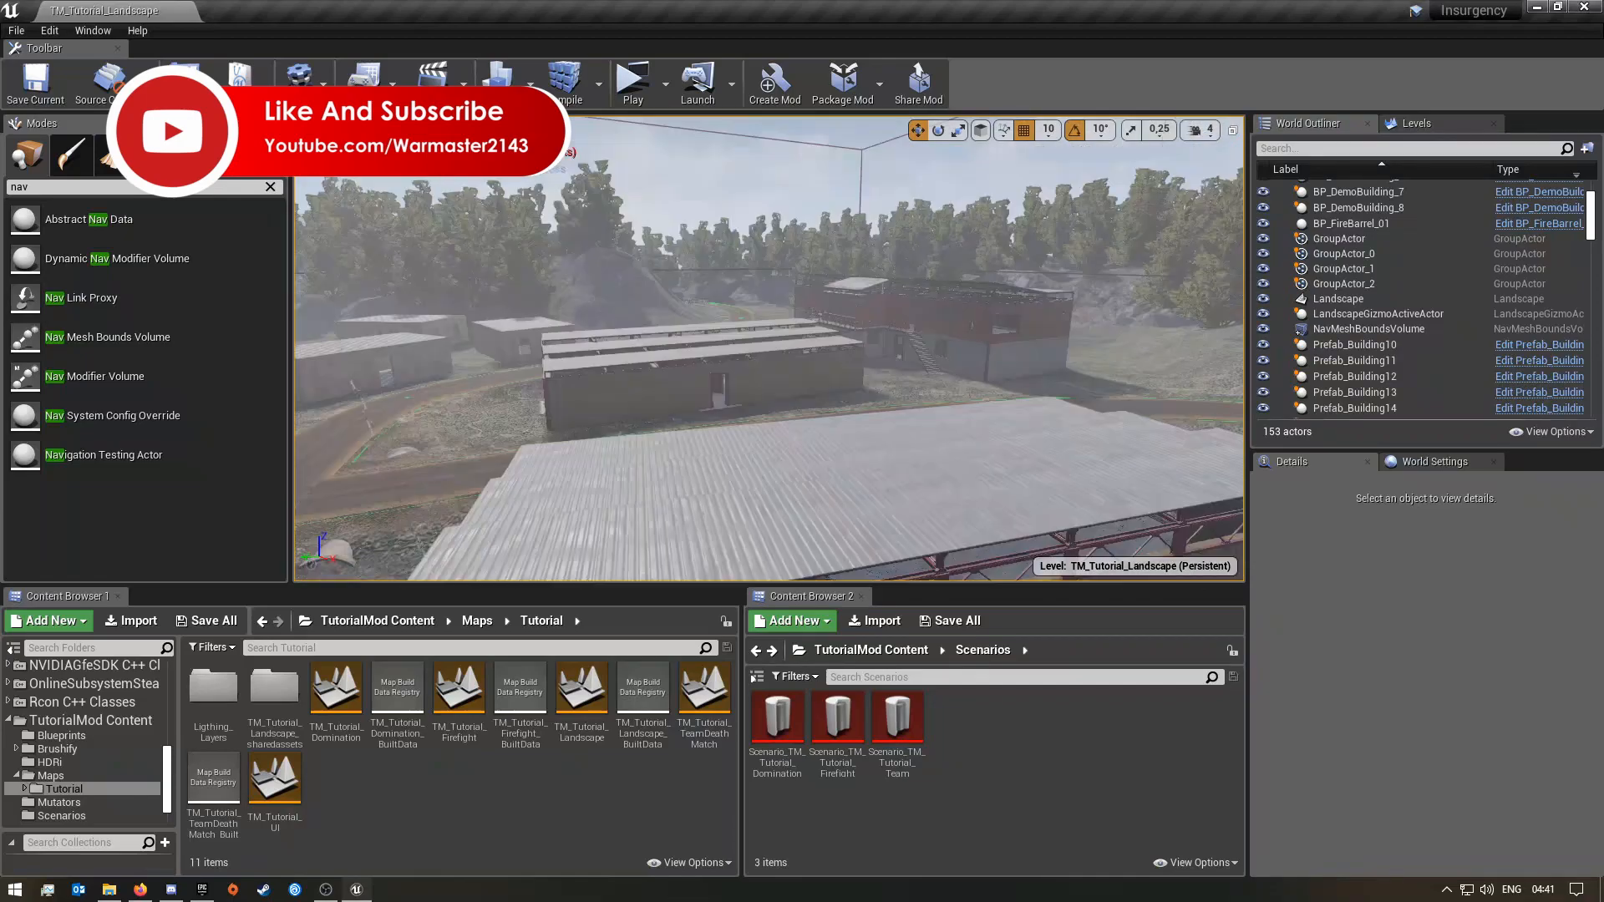
mouse_move(603, 434)
right_down()
mouse_move(531, 451)
mouse_move(551, 426)
mouse_move(604, 434)
right_up()
right_drag(769, 348, 518, 349)
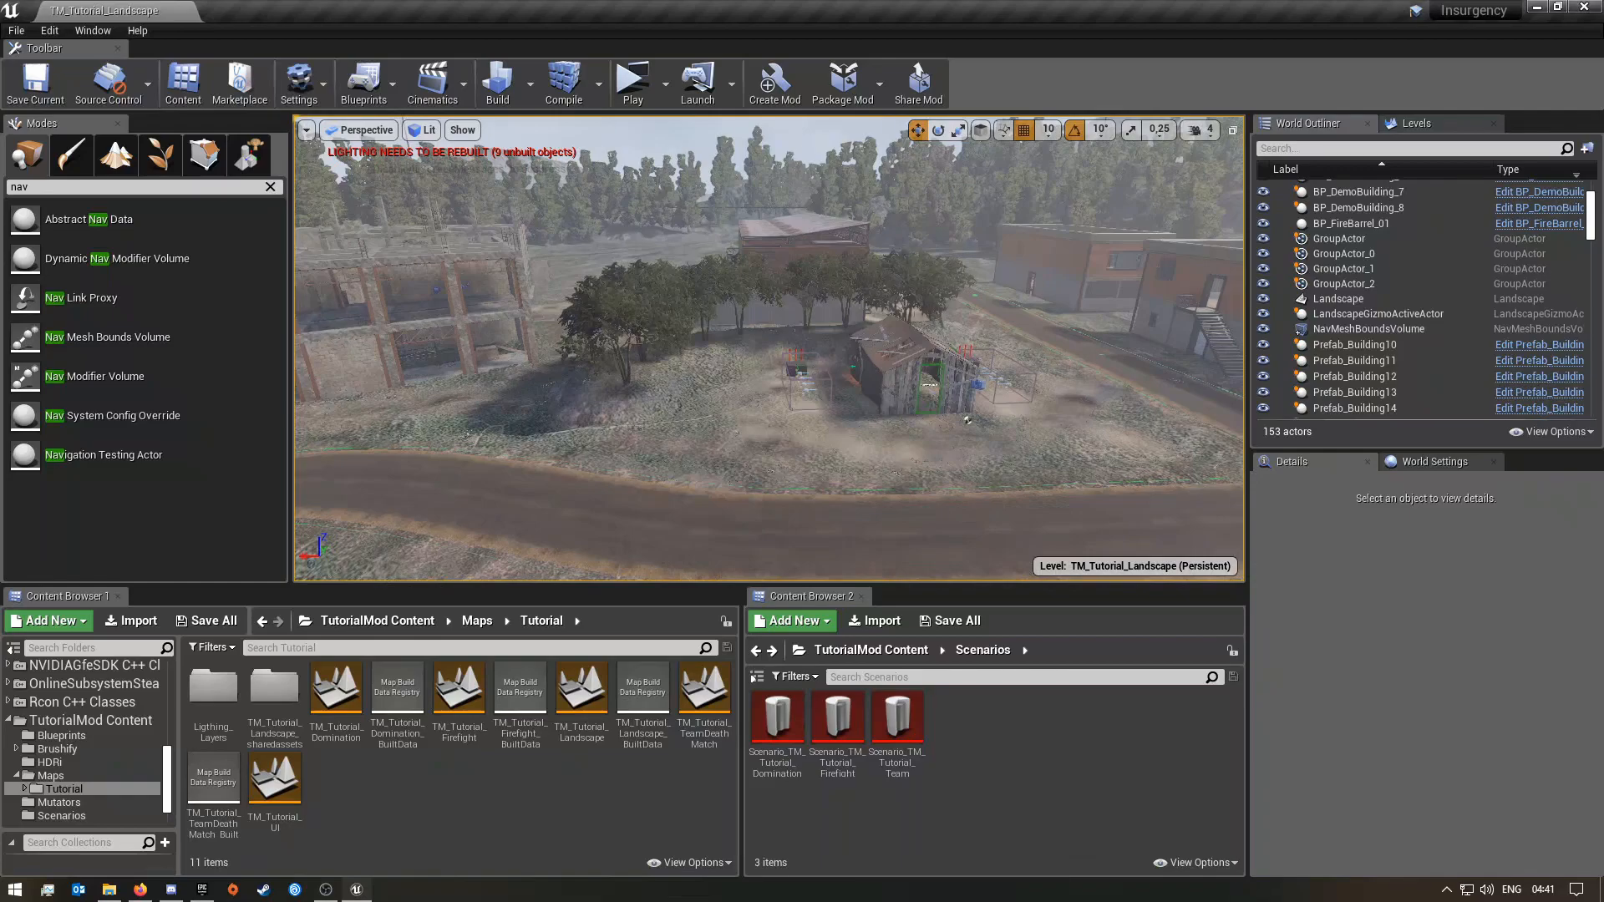
right_drag(769, 349, 819, 351)
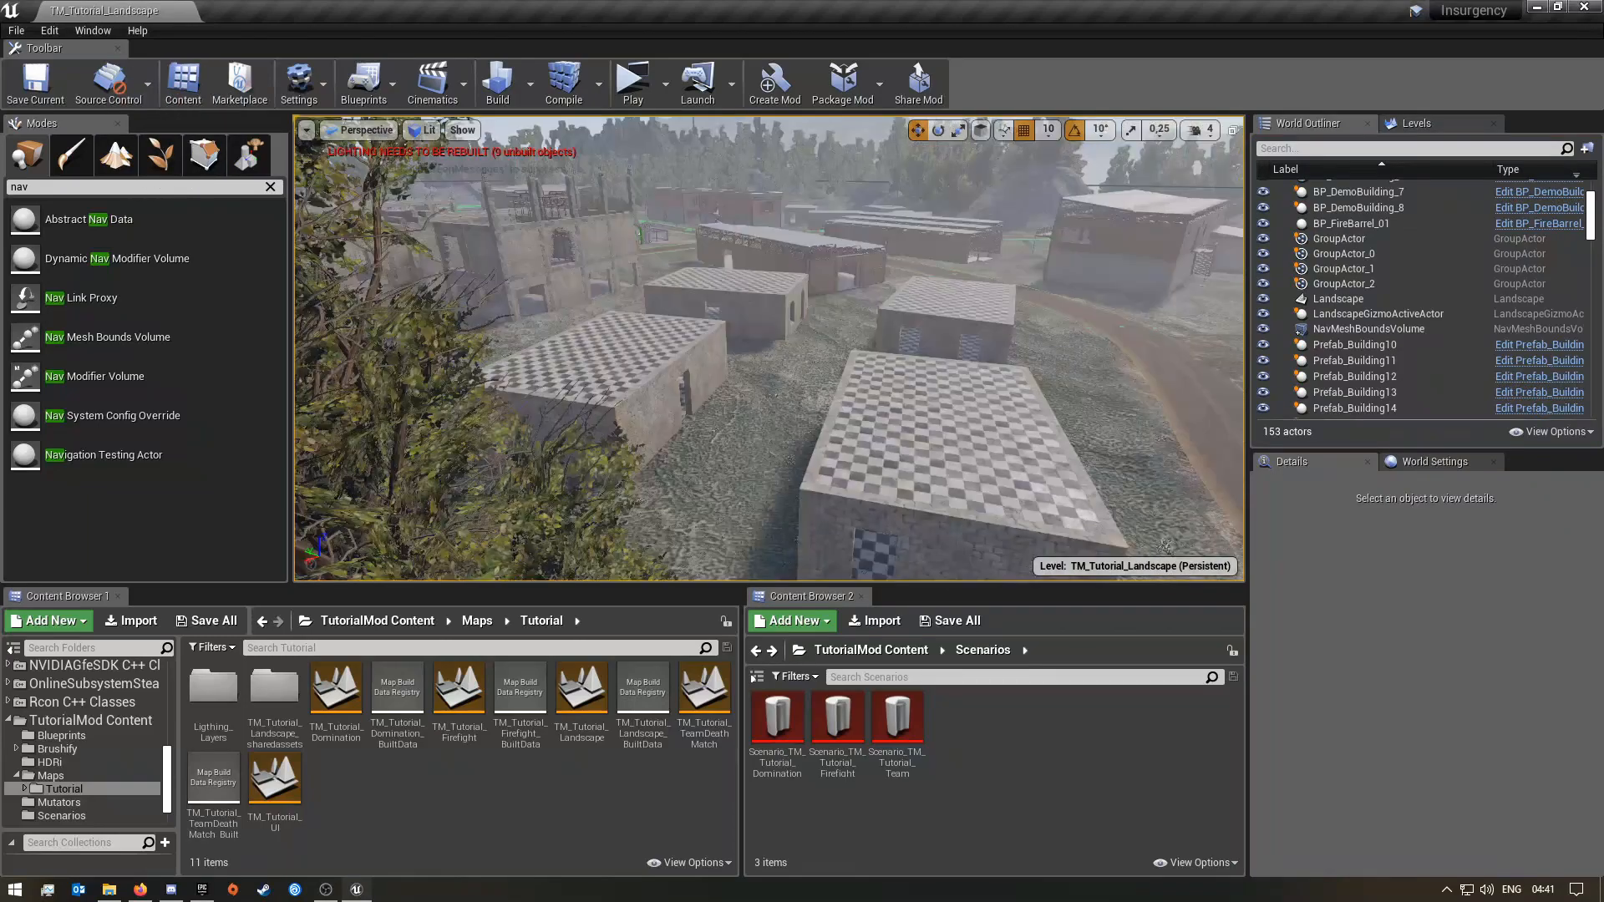
right_drag(818, 351, 961, 342)
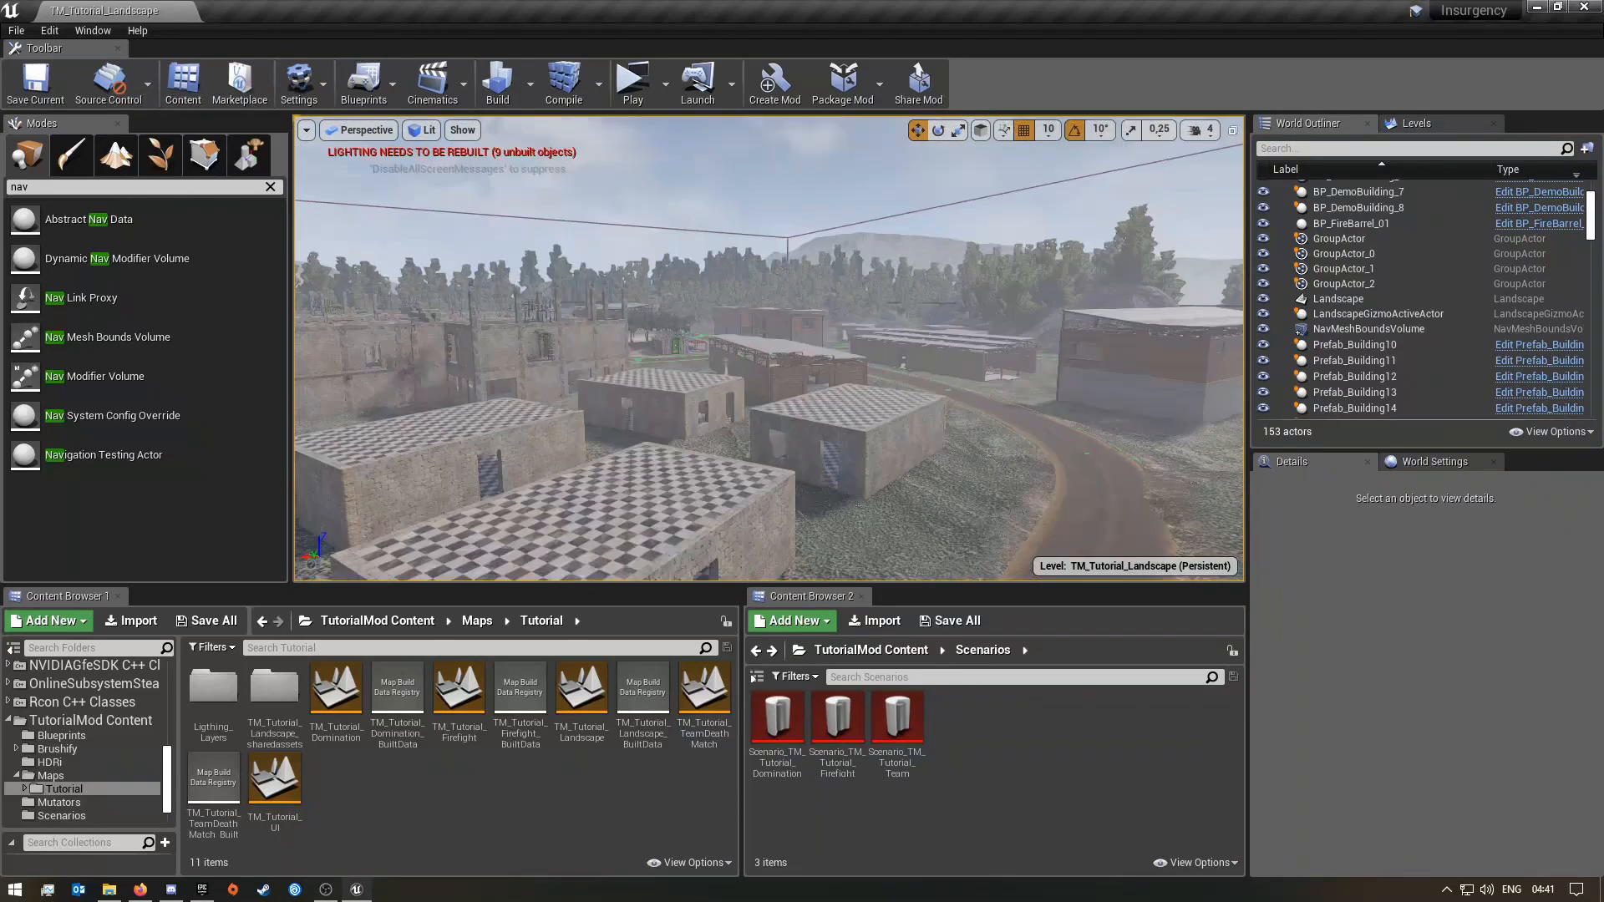
right_drag(802, 350, 823, 346)
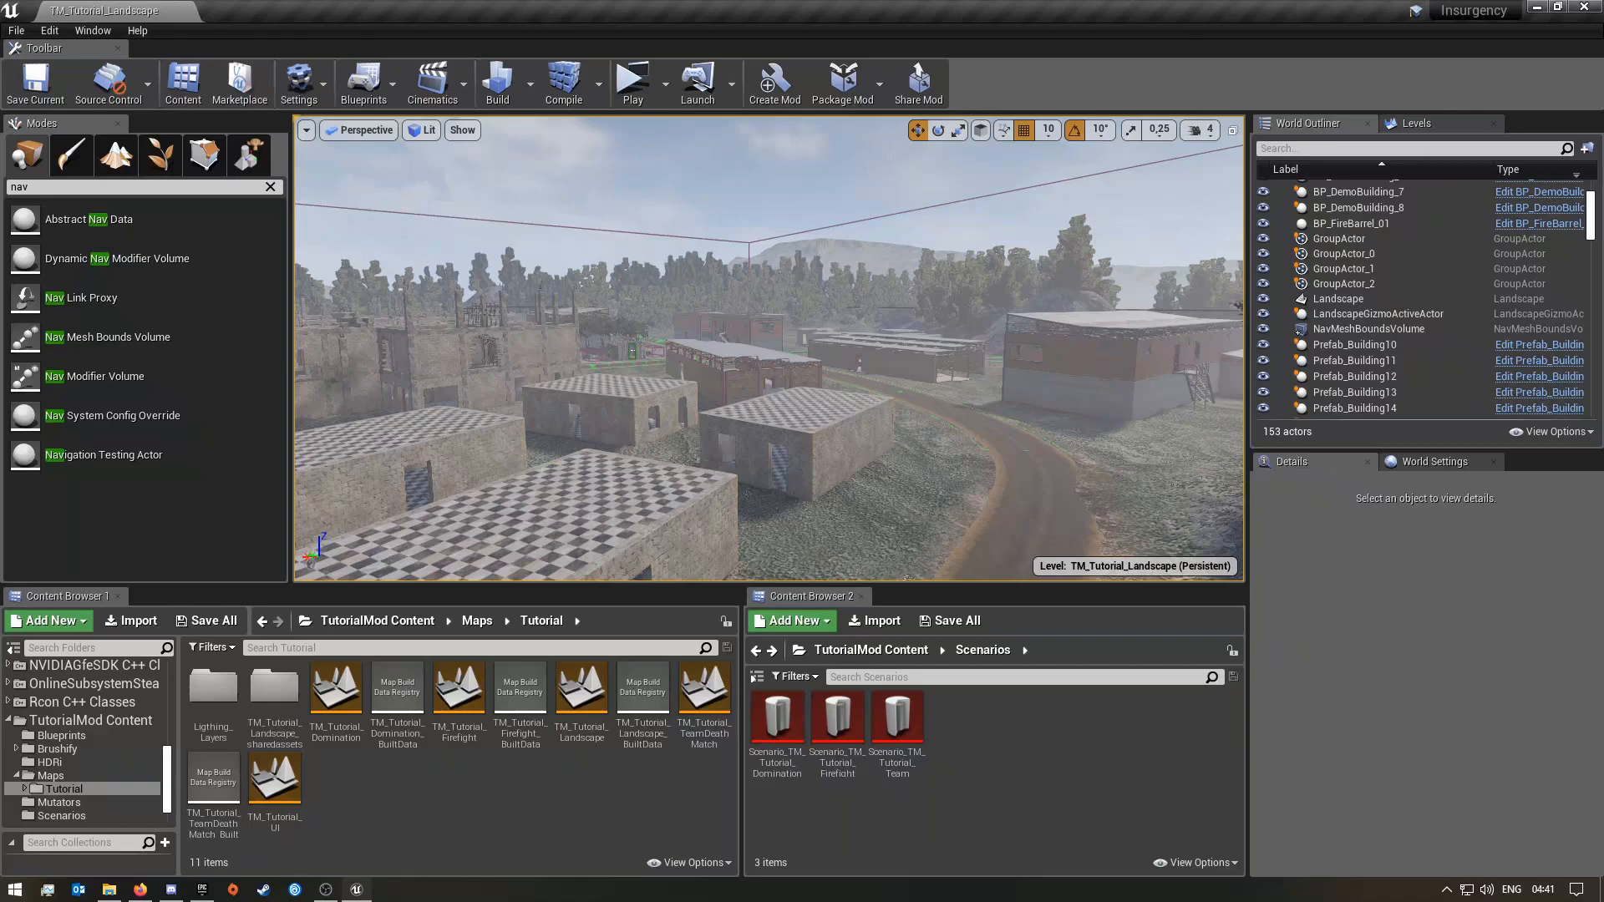
right_drag(768, 349, 786, 343)
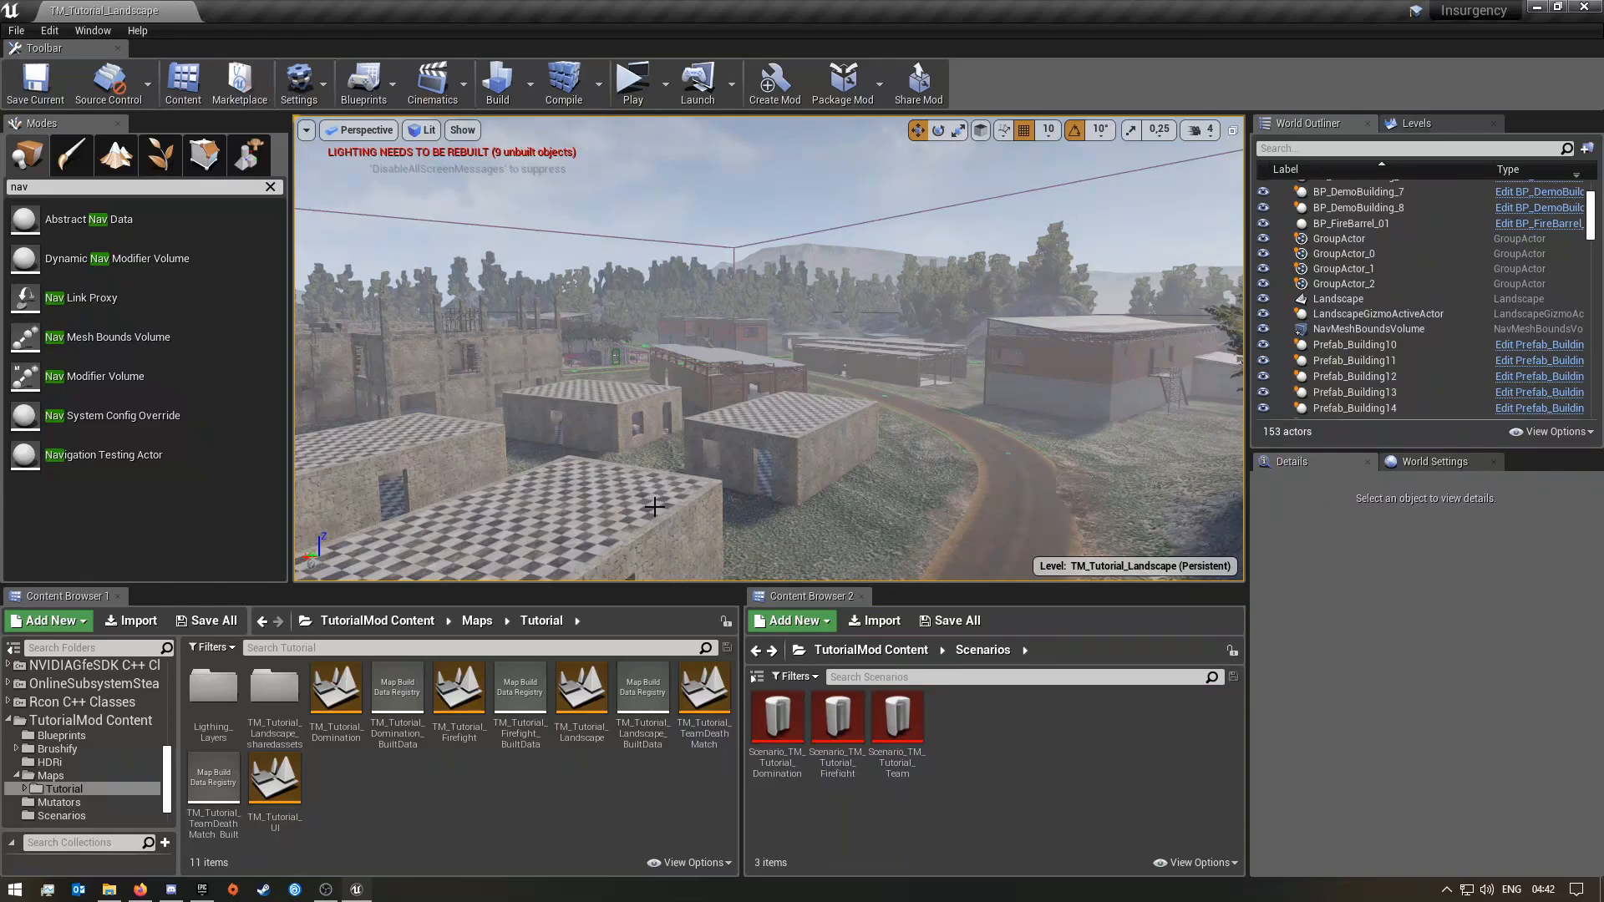
key(w)
right_drag(769, 348, 843, 377)
key(w)
key(a)
key(w)
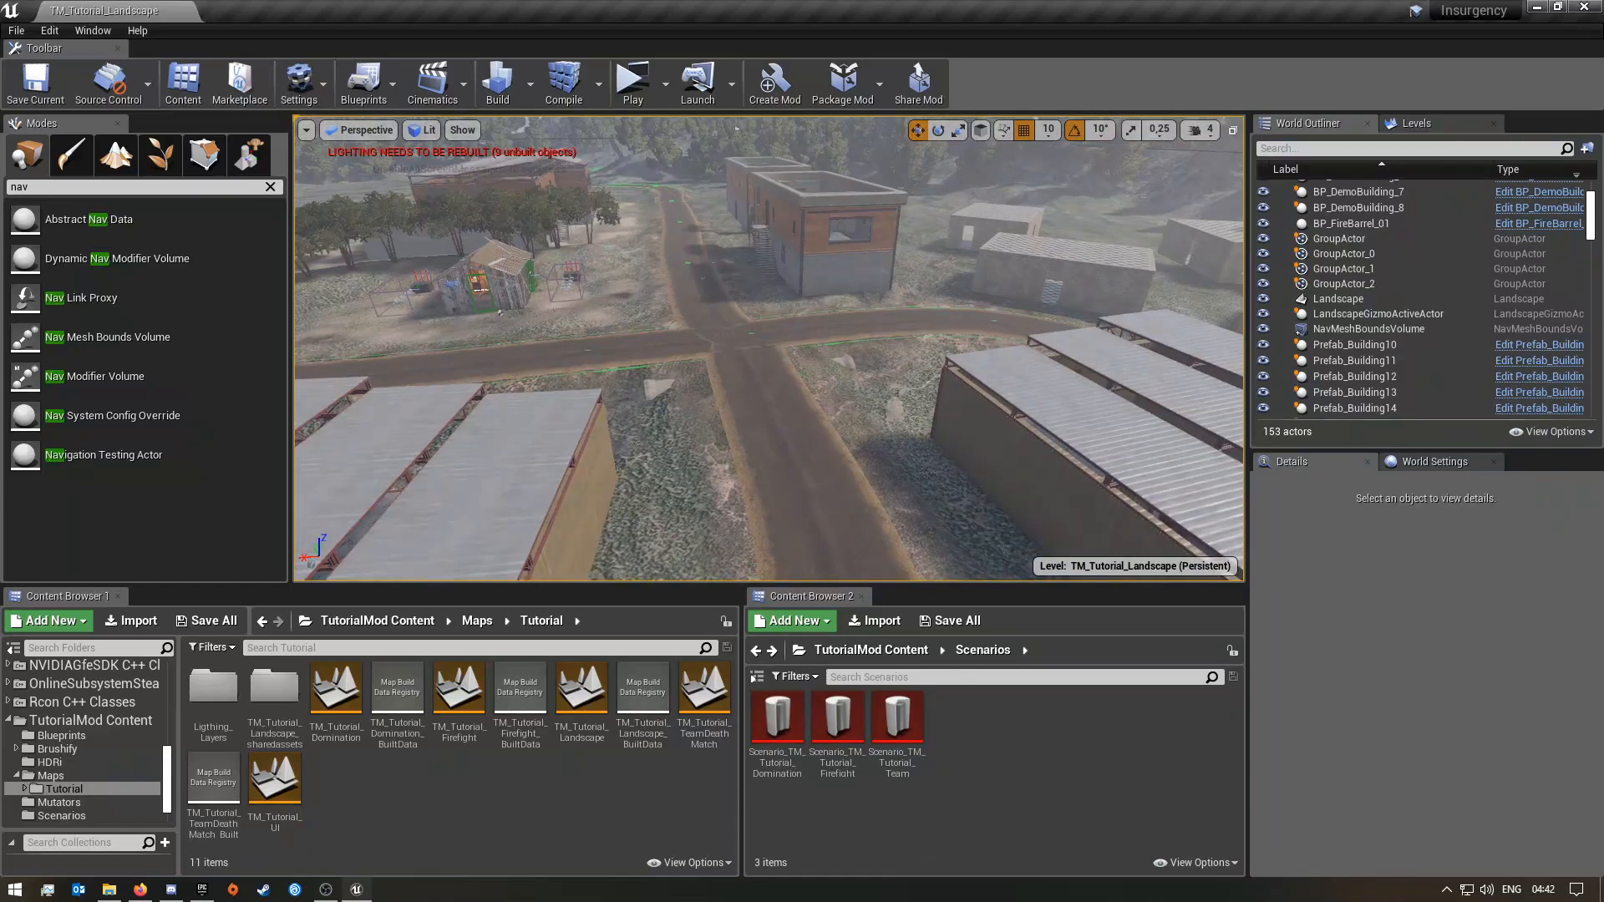
right_drag(765, 499, 766, 500)
right_drag(887, 509, 439, 533)
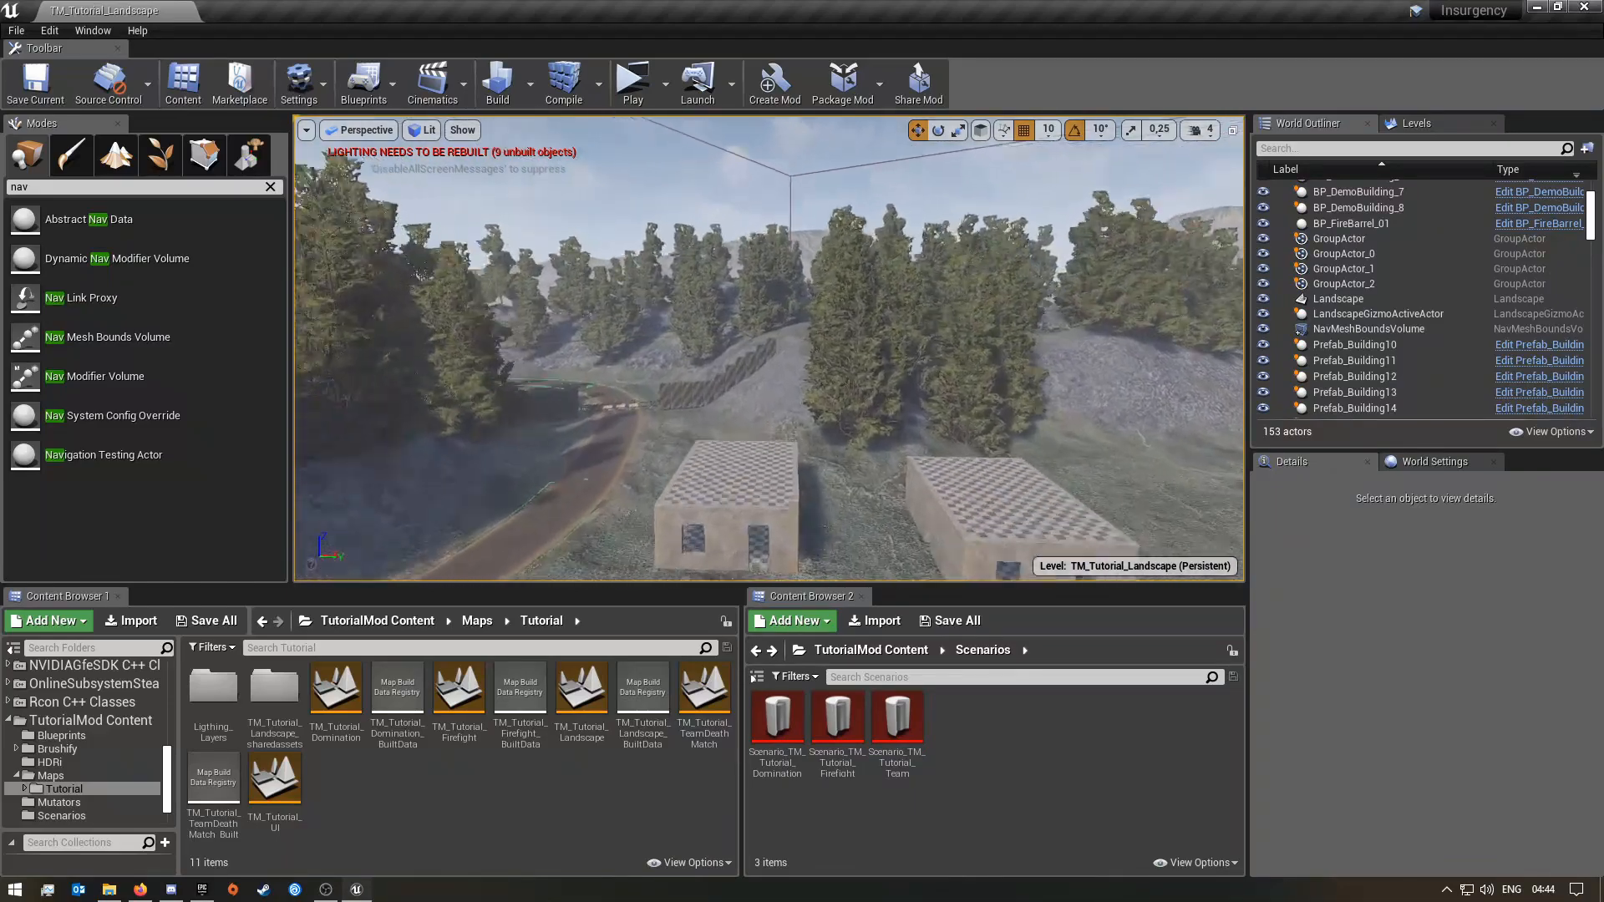
right_drag(769, 348, 887, 508)
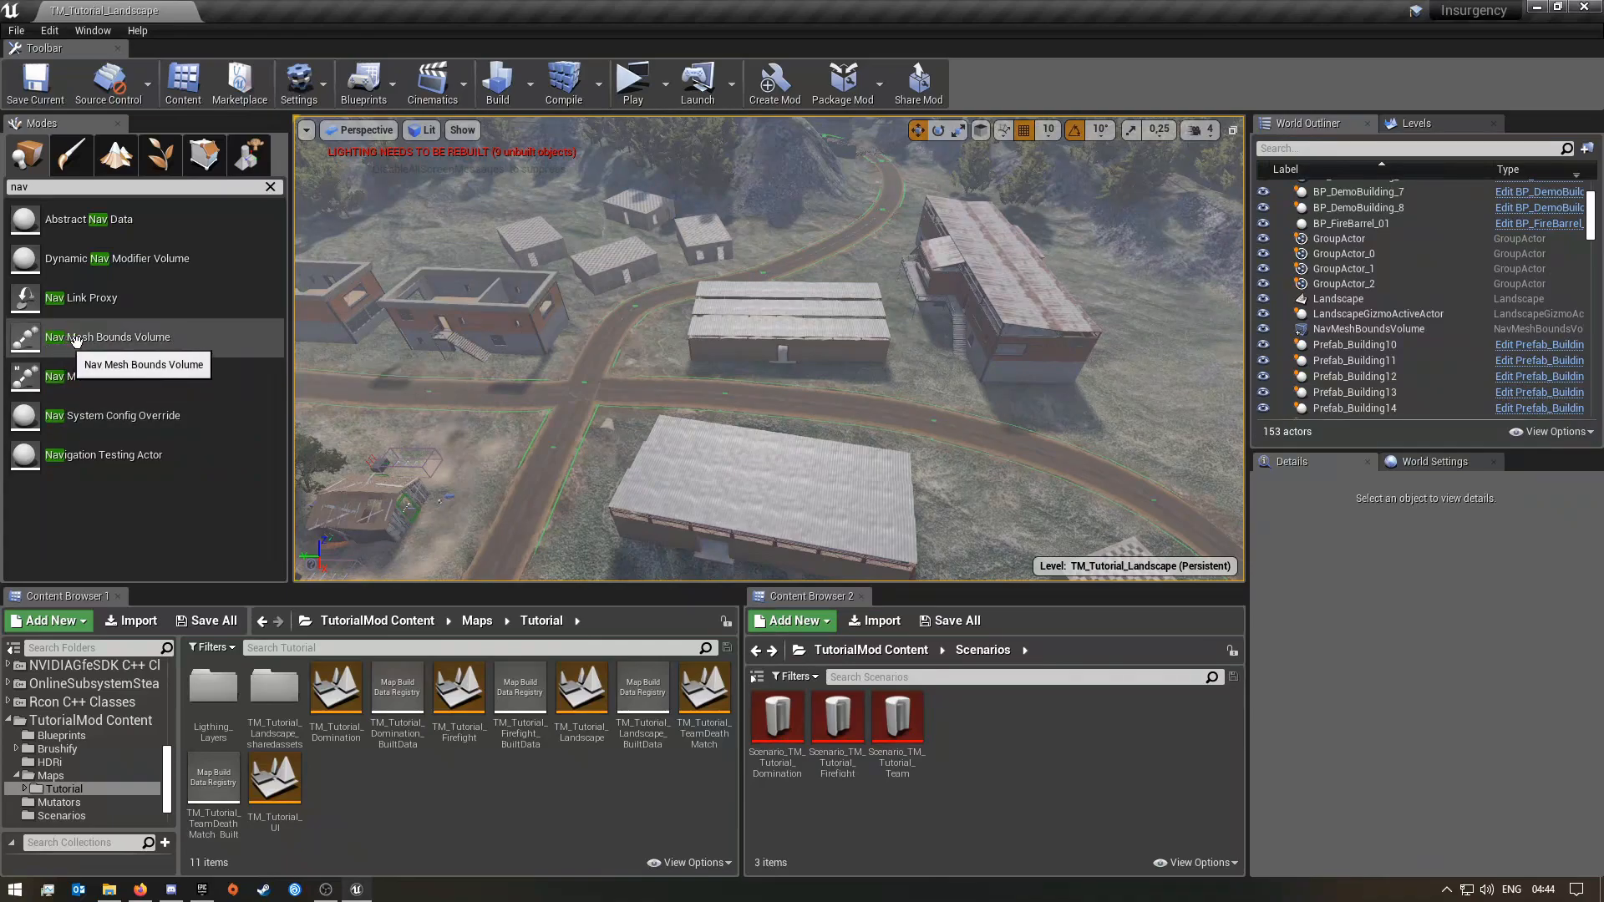
- Look up the navigation volumes among the placeable actors and find the existing NavMeshBoundsVolume in the level
click(33, 182)
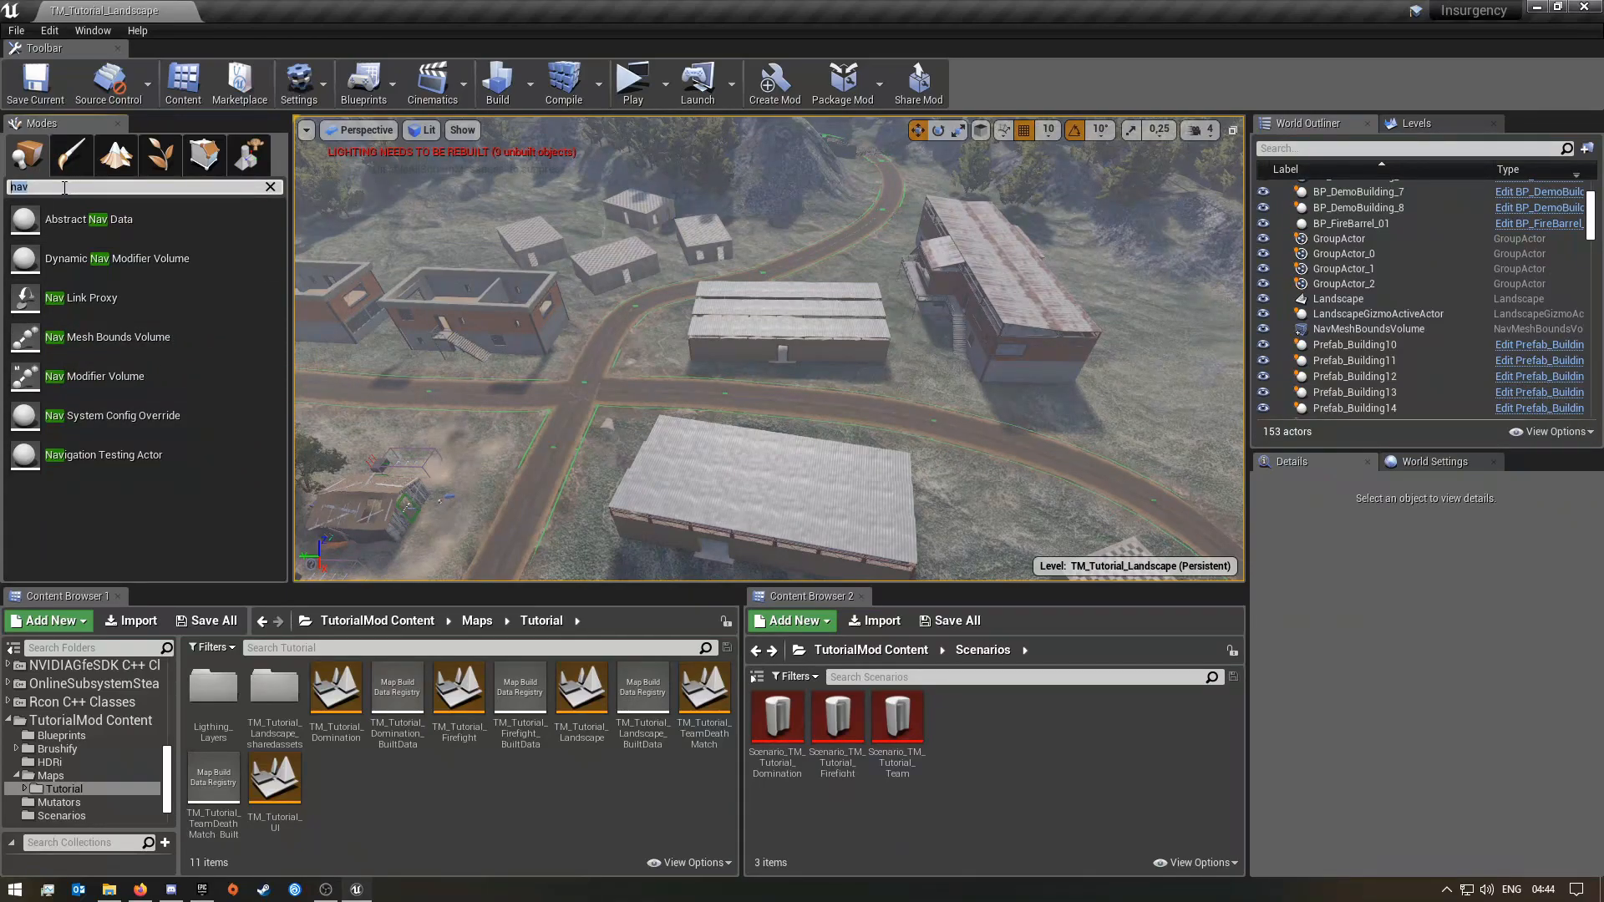
drag(94, 376, 547, 438)
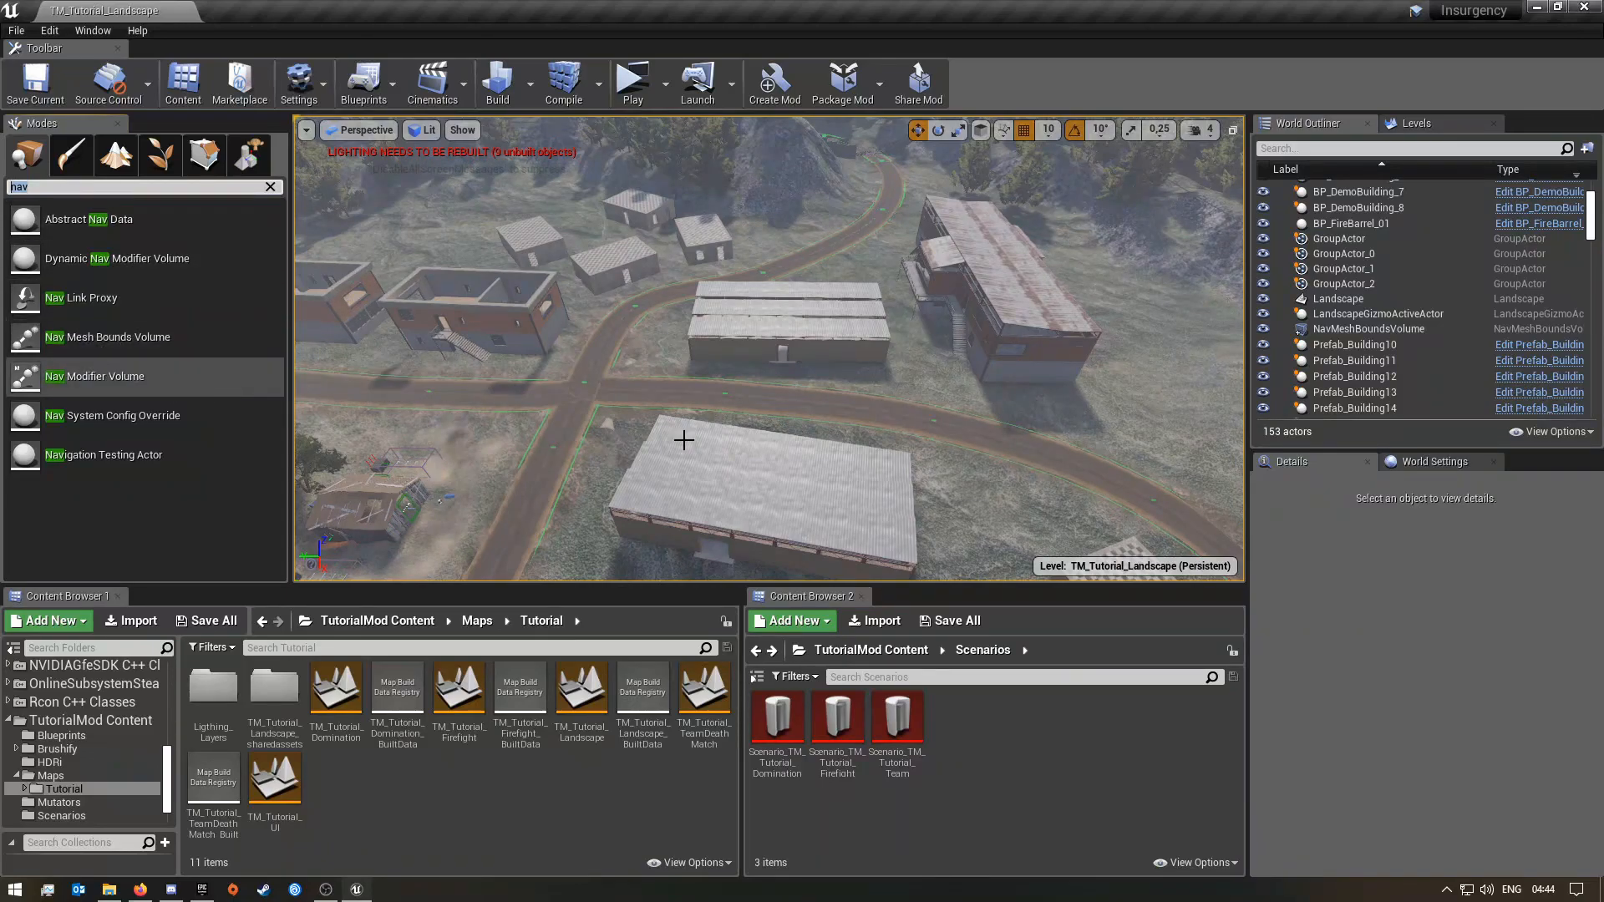
click(1342, 328)
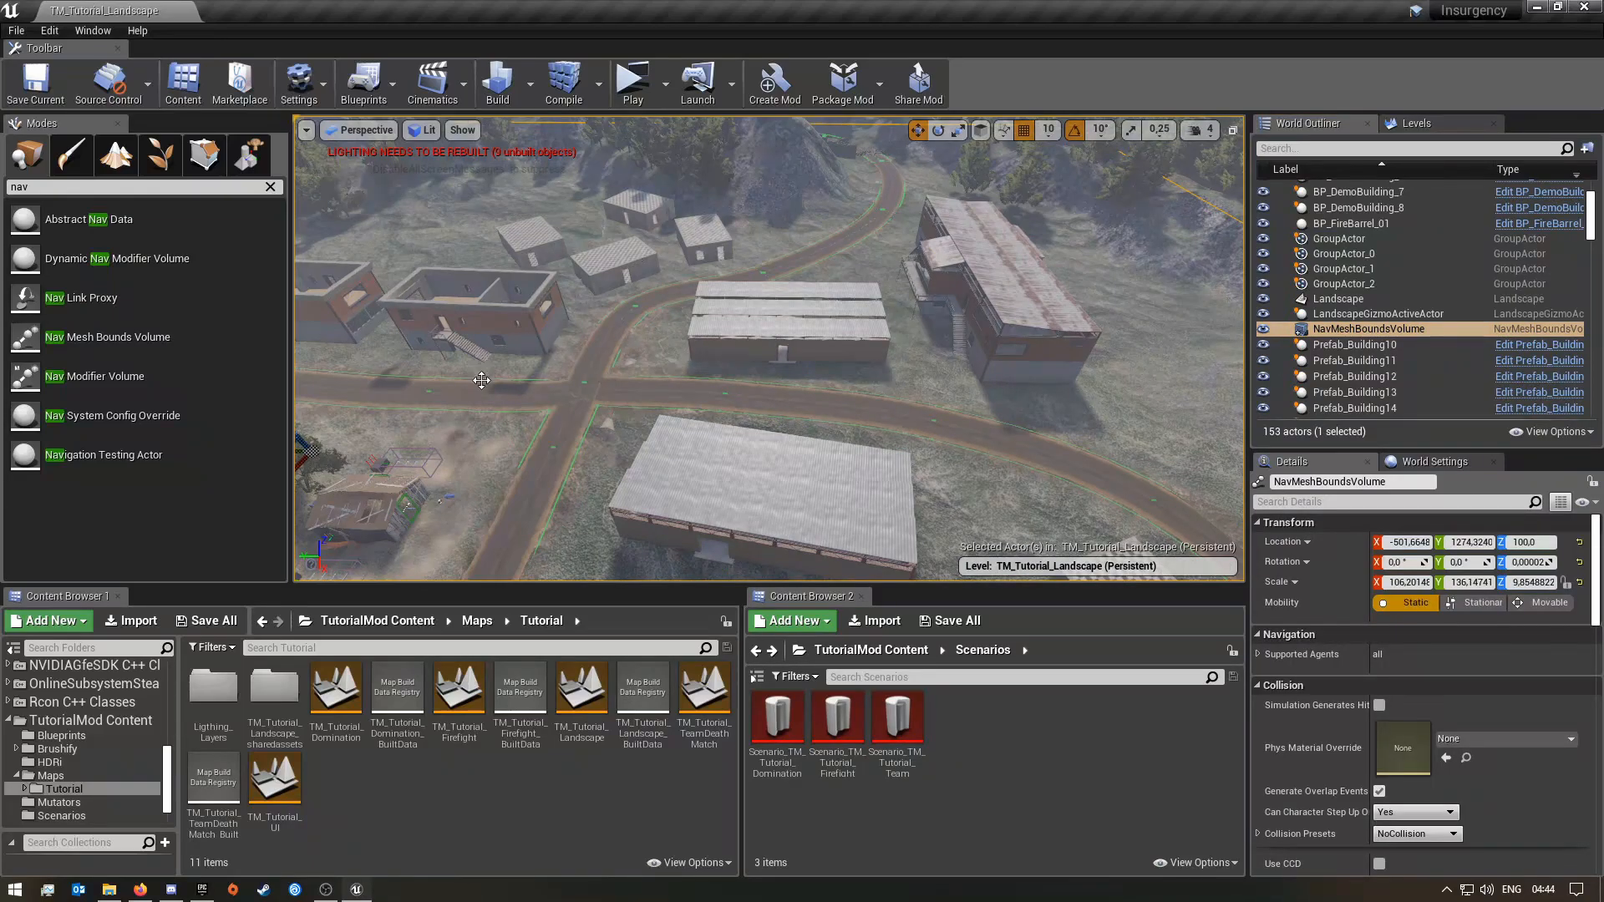
right_click(525, 344)
click(637, 362)
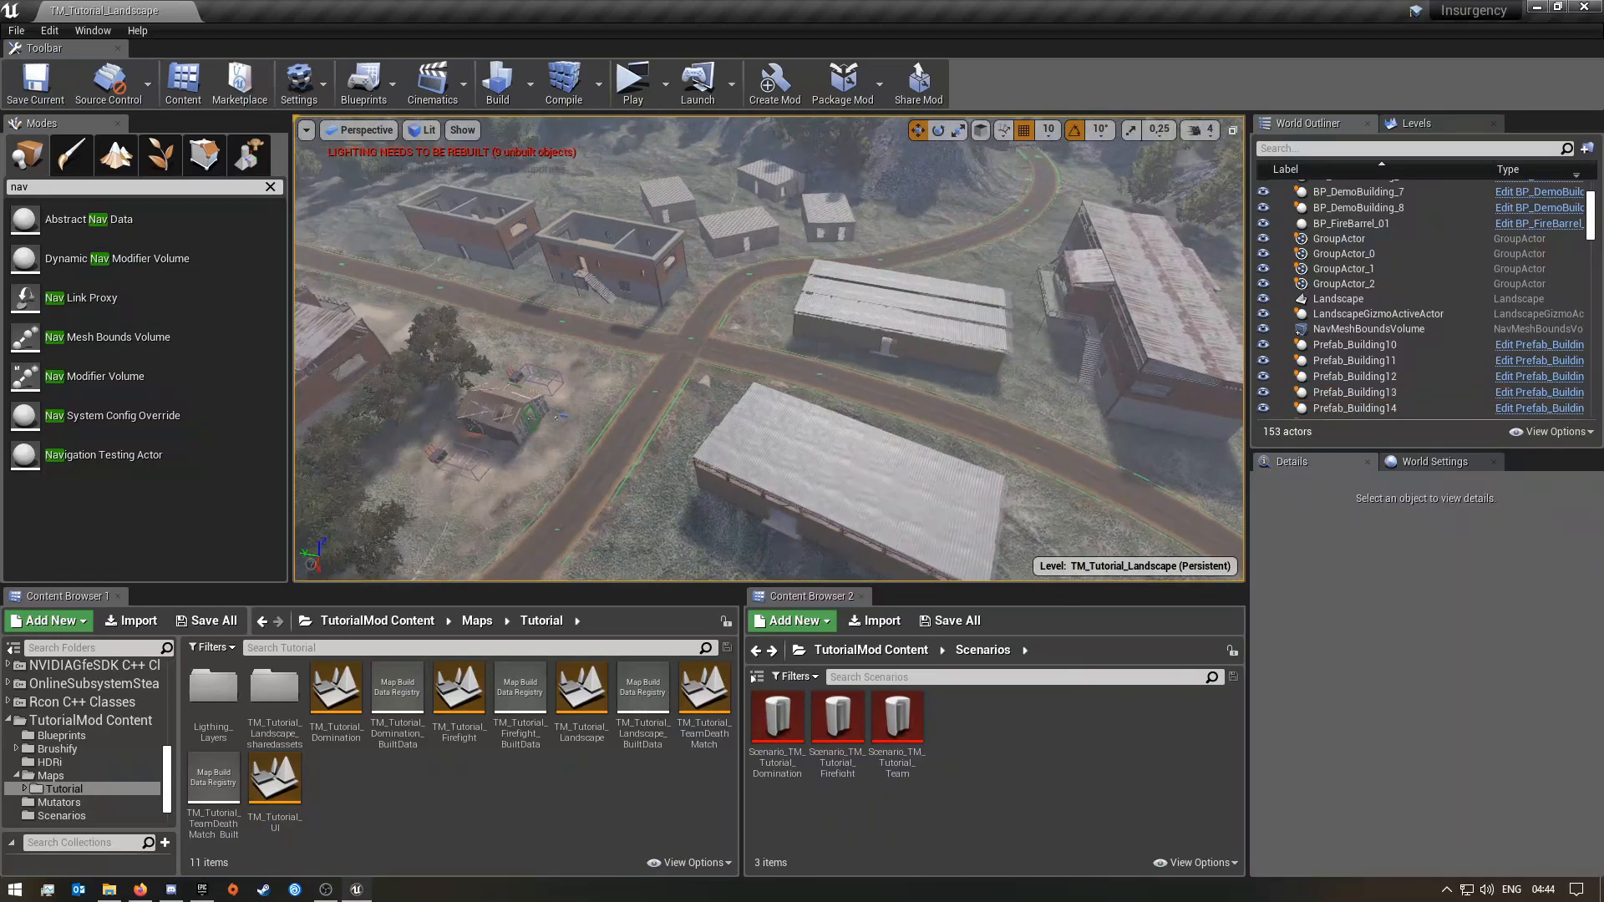
right_drag(768, 348, 468, 344)
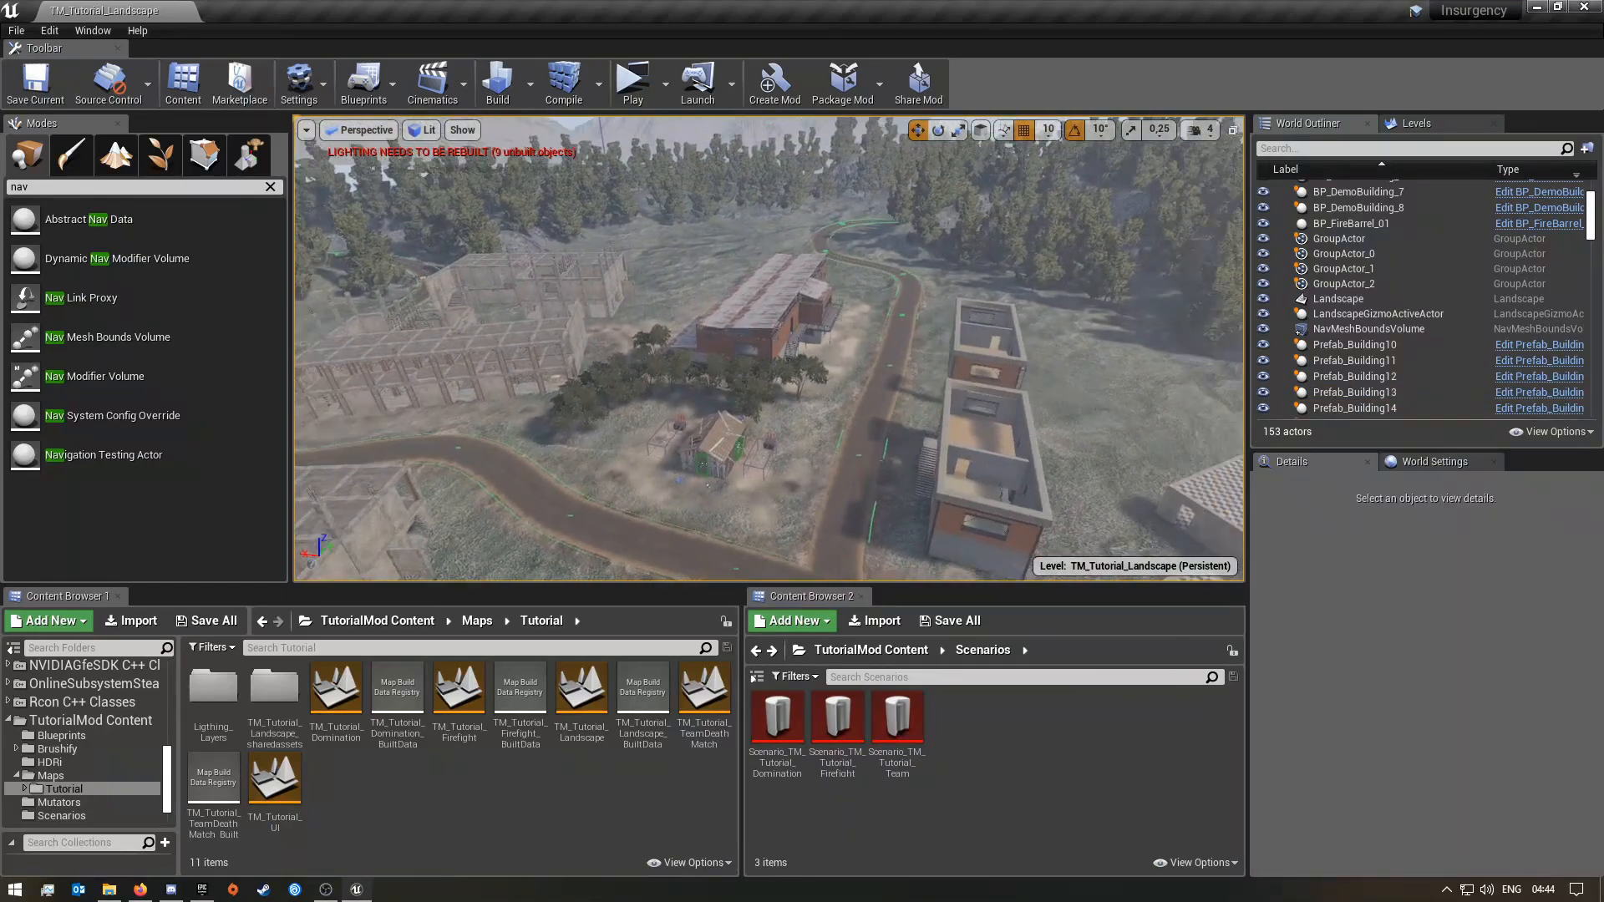
- Select the NavMeshBoundsVolume and examine from above how far its bounds extend around the village and roads
click(1367, 330)
right_drag(849, 429, 777, 351)
right_drag(768, 349, 652, 410)
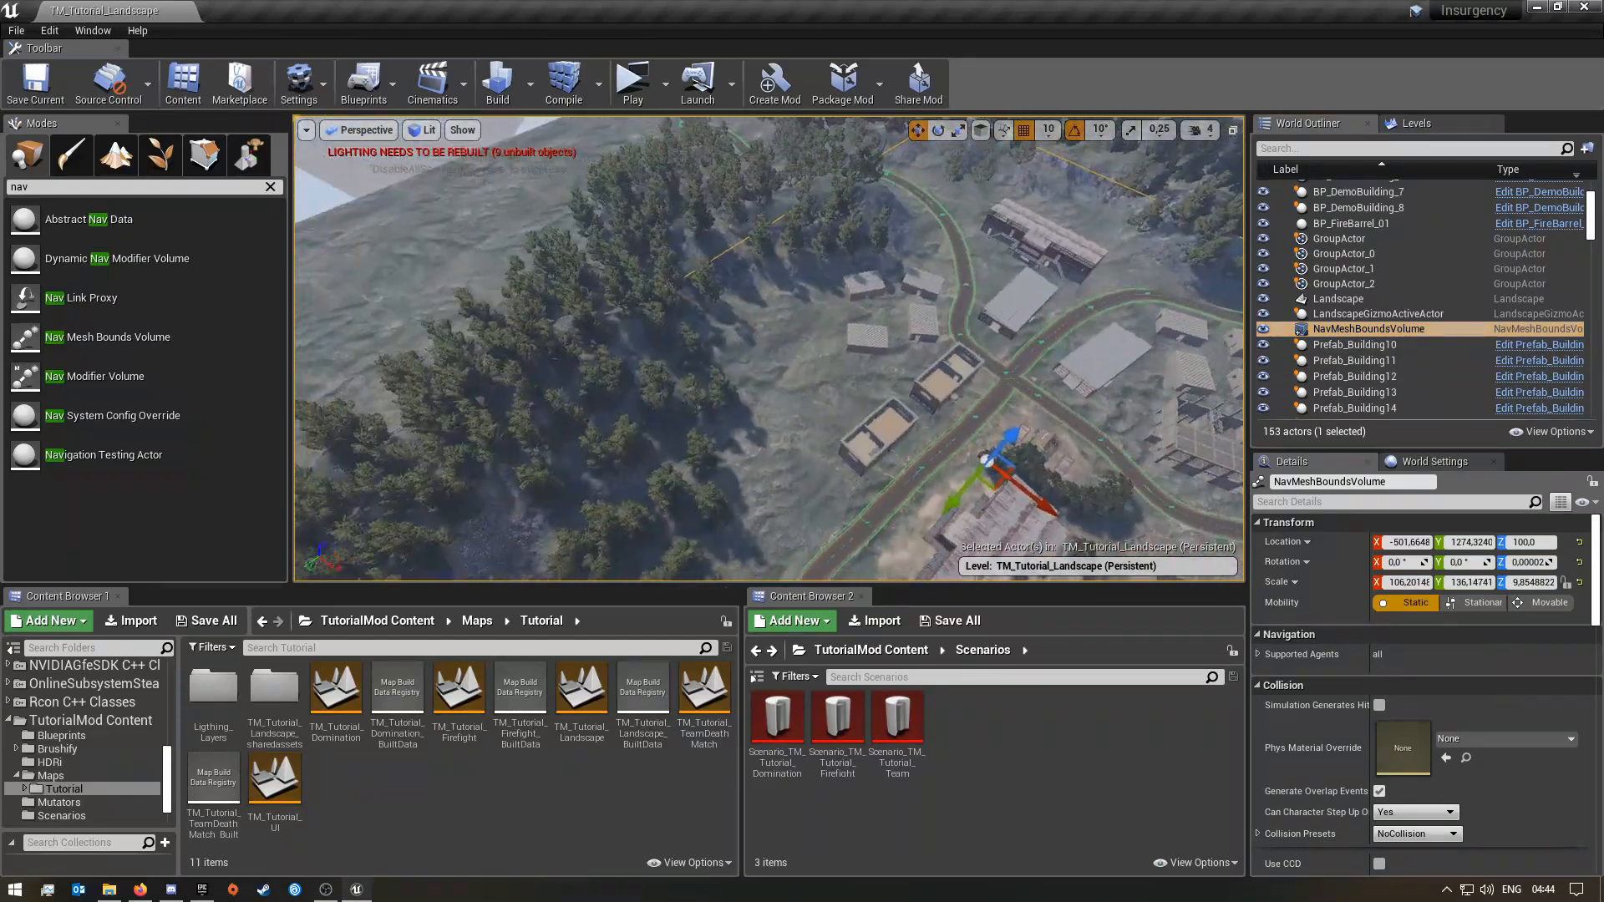
right_drag(769, 349, 796, 403)
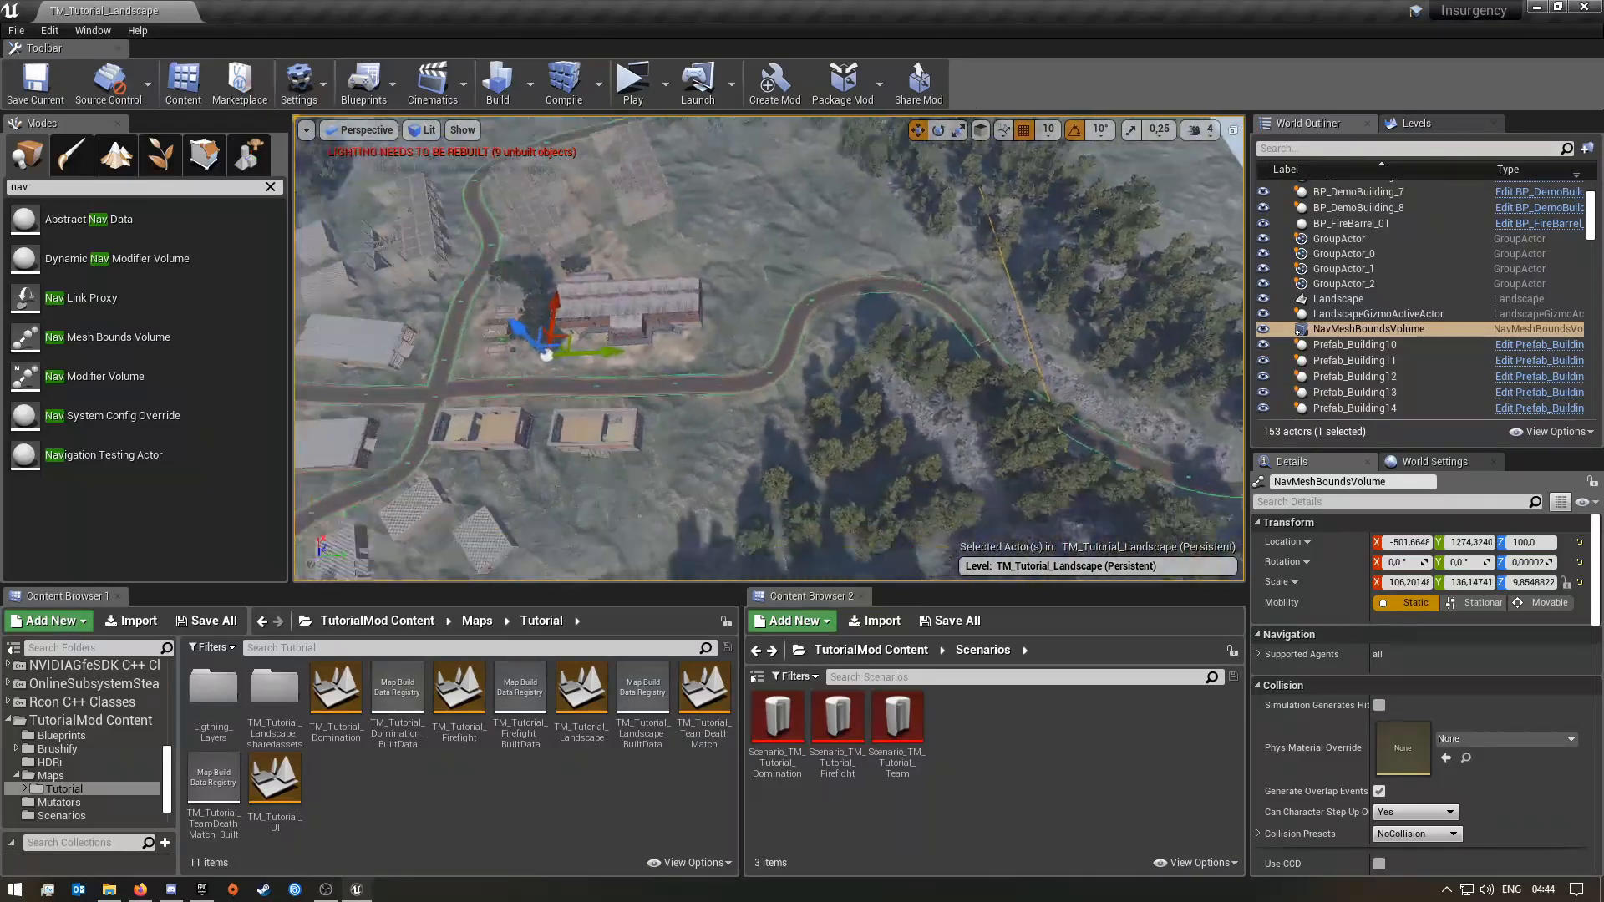
right_drag(769, 349, 686, 401)
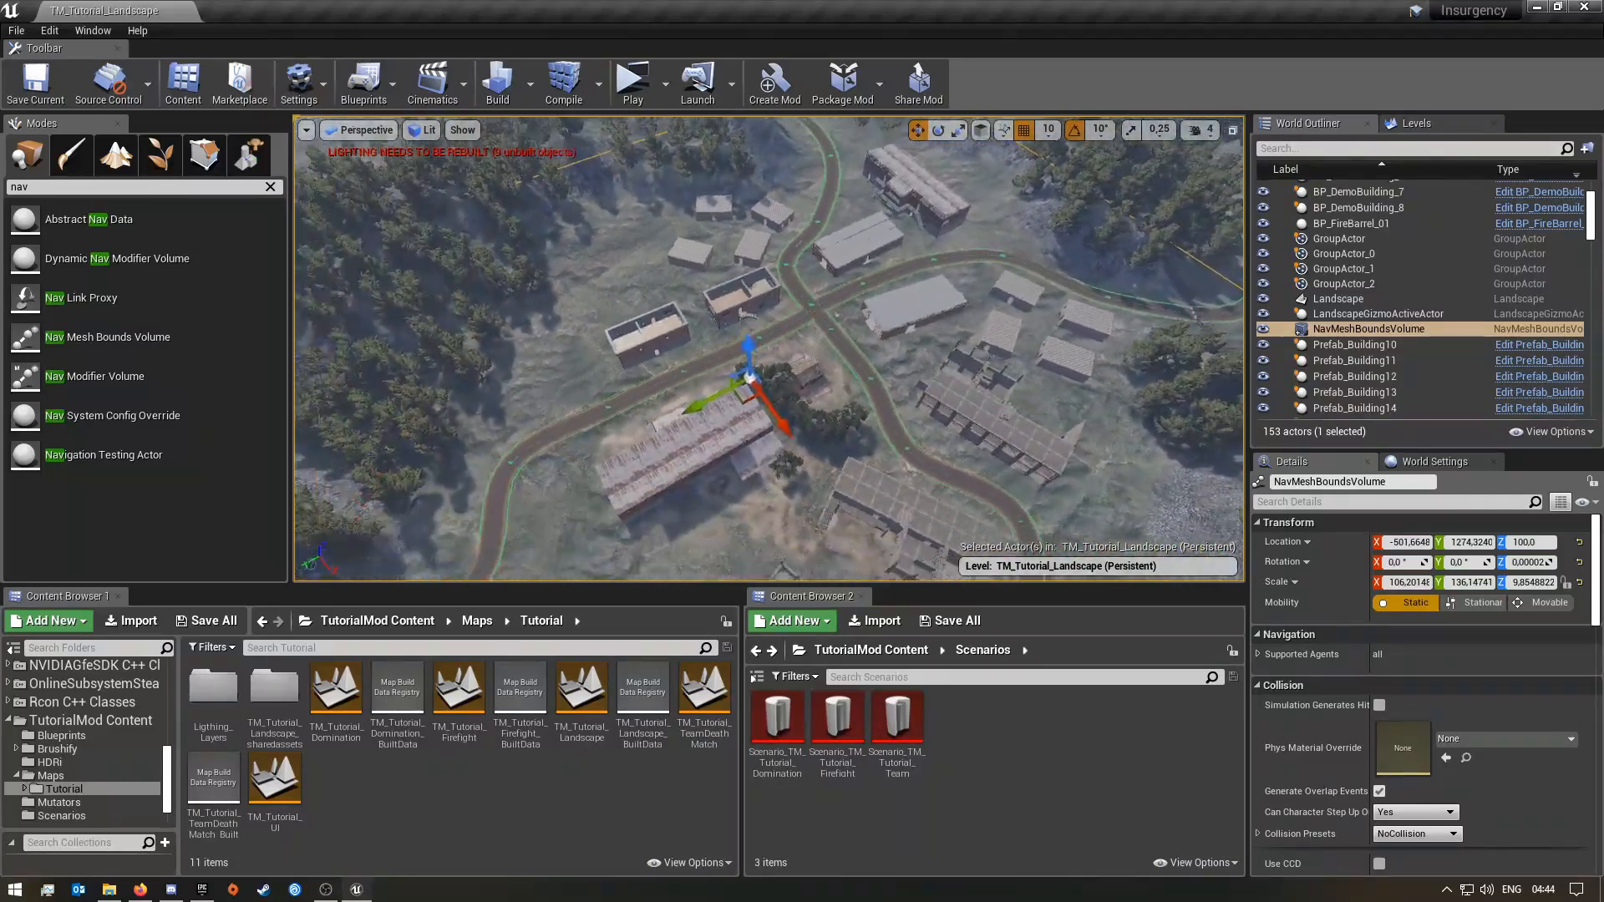
right_drag(768, 349, 844, 351)
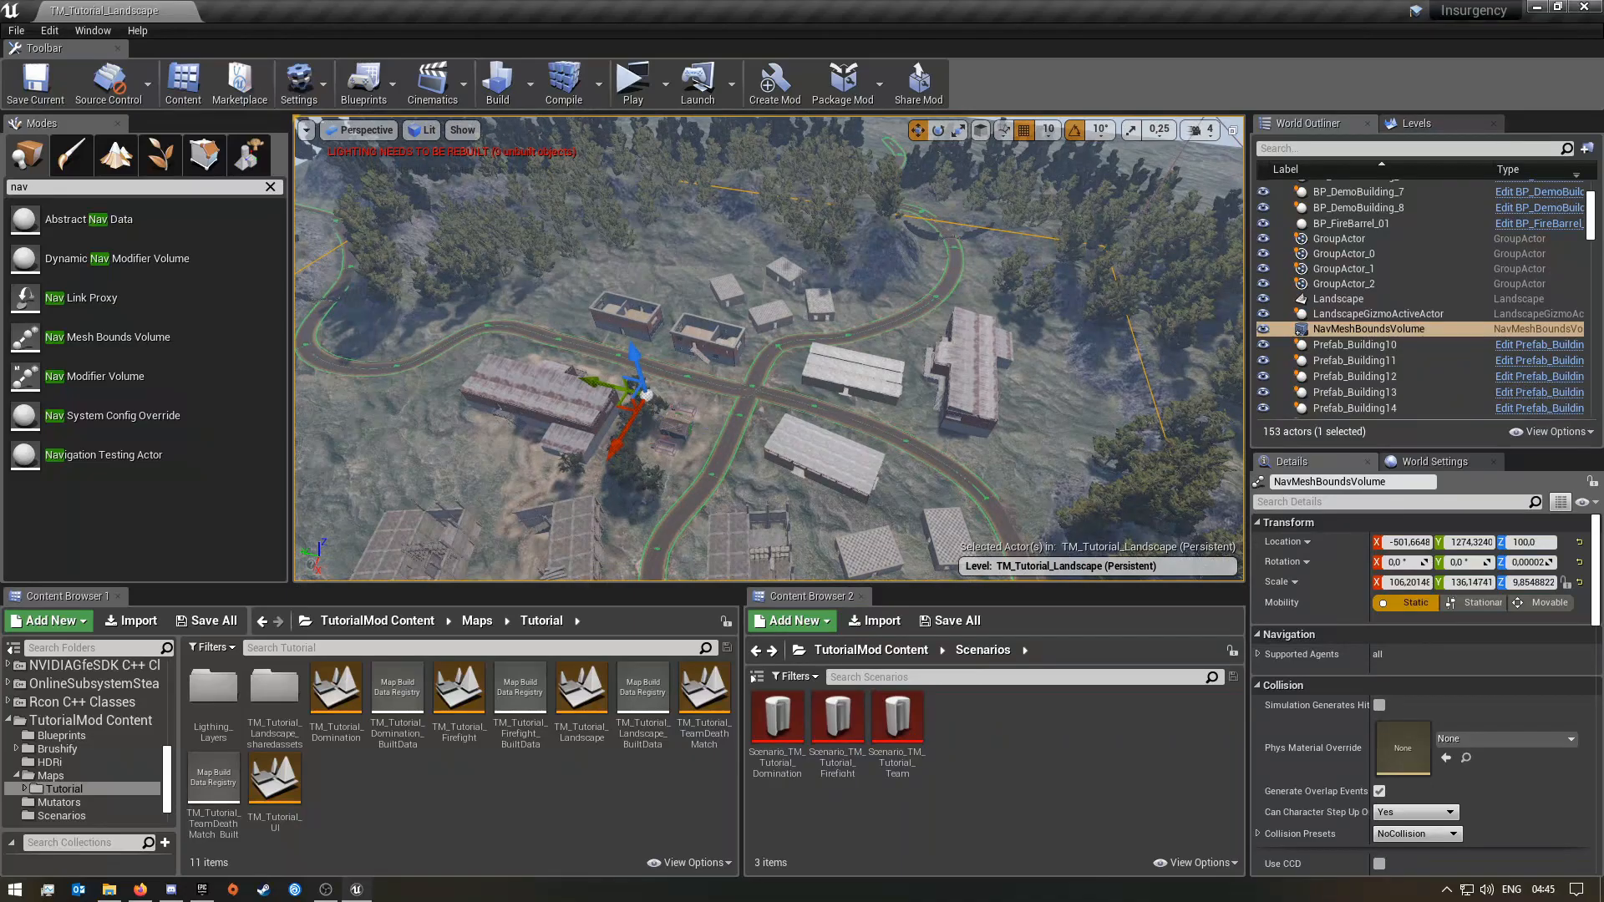
right_drag(769, 348, 802, 348)
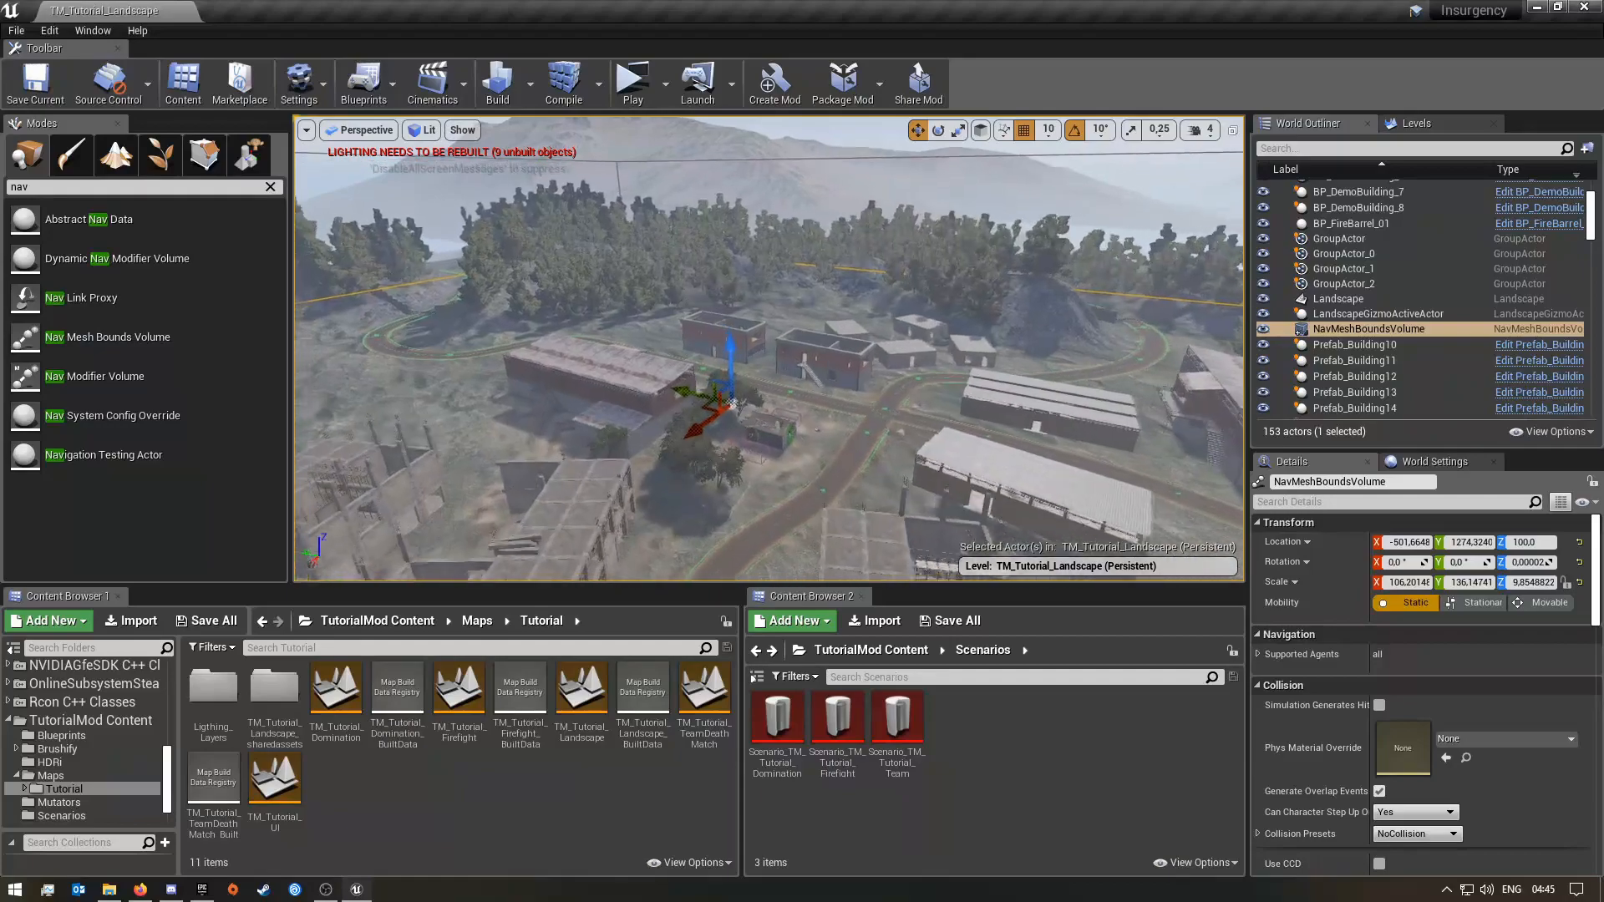
right_drag(768, 347, 802, 363)
key(e)
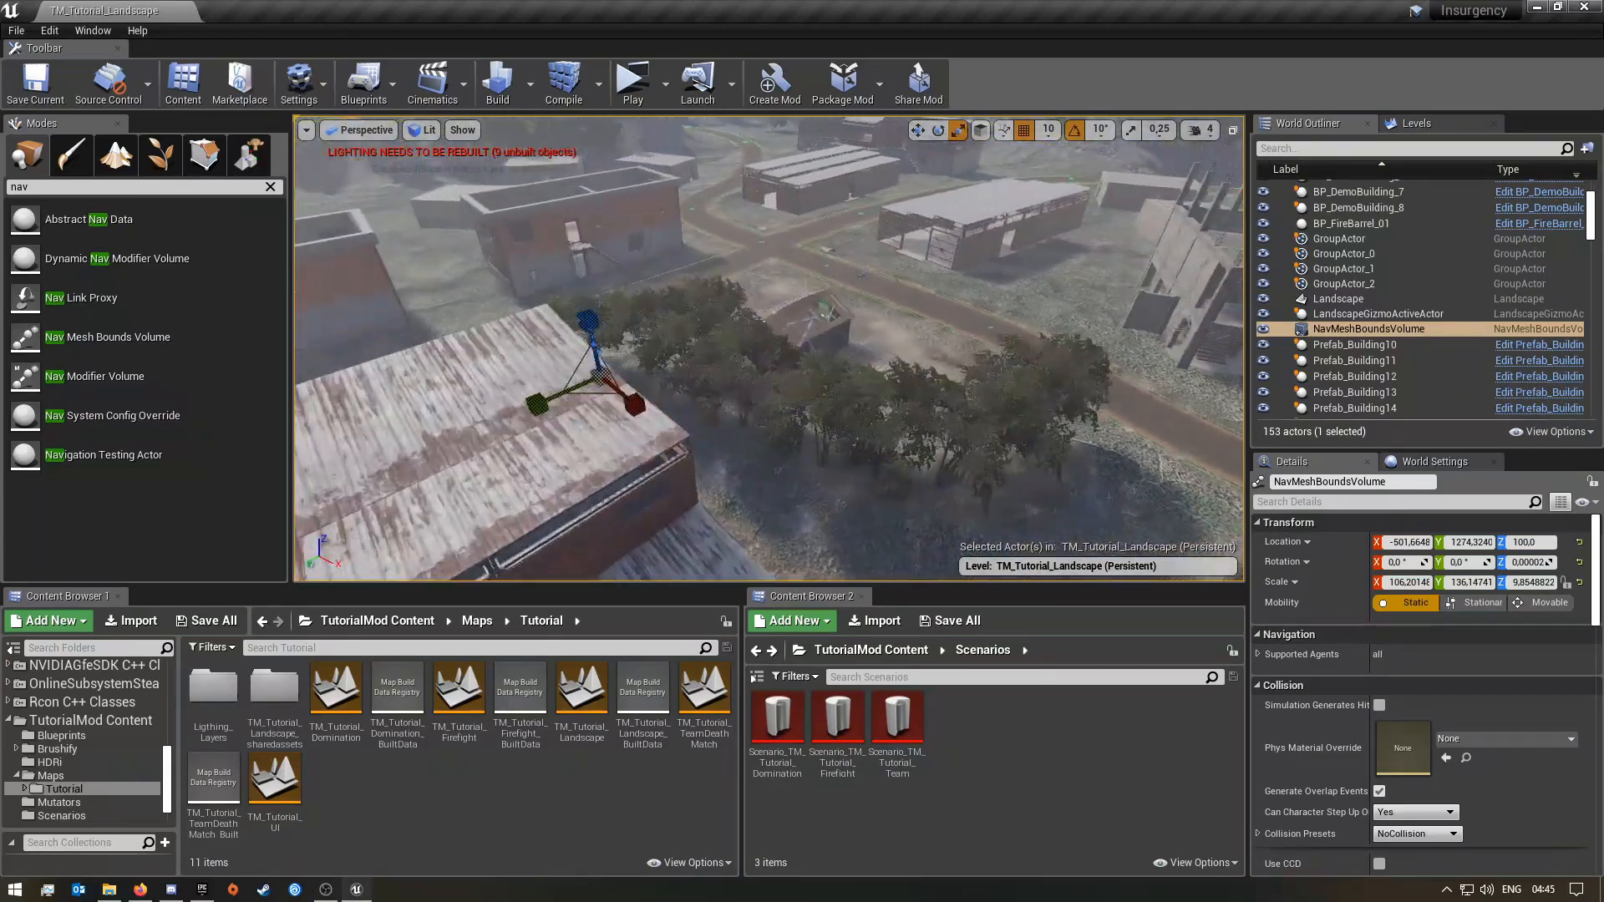
- Display the navigation mesh and examine its coverage on the ground, the roofs and around the buildings
right_drag(896, 447, 1176, 498)
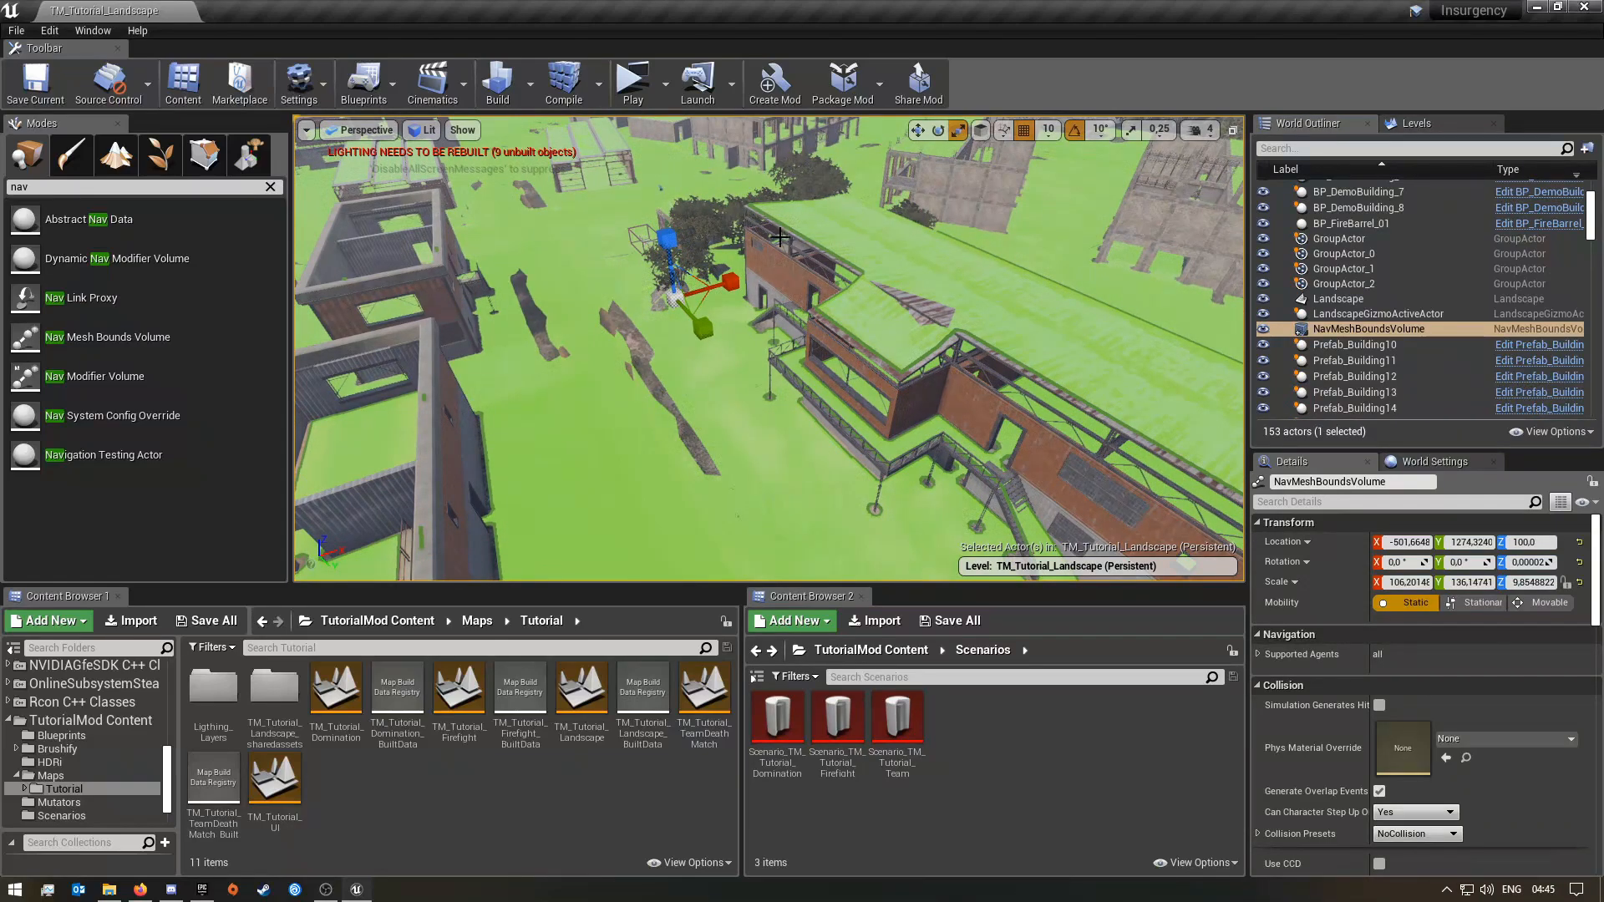
right_drag(870, 322, 768, 288)
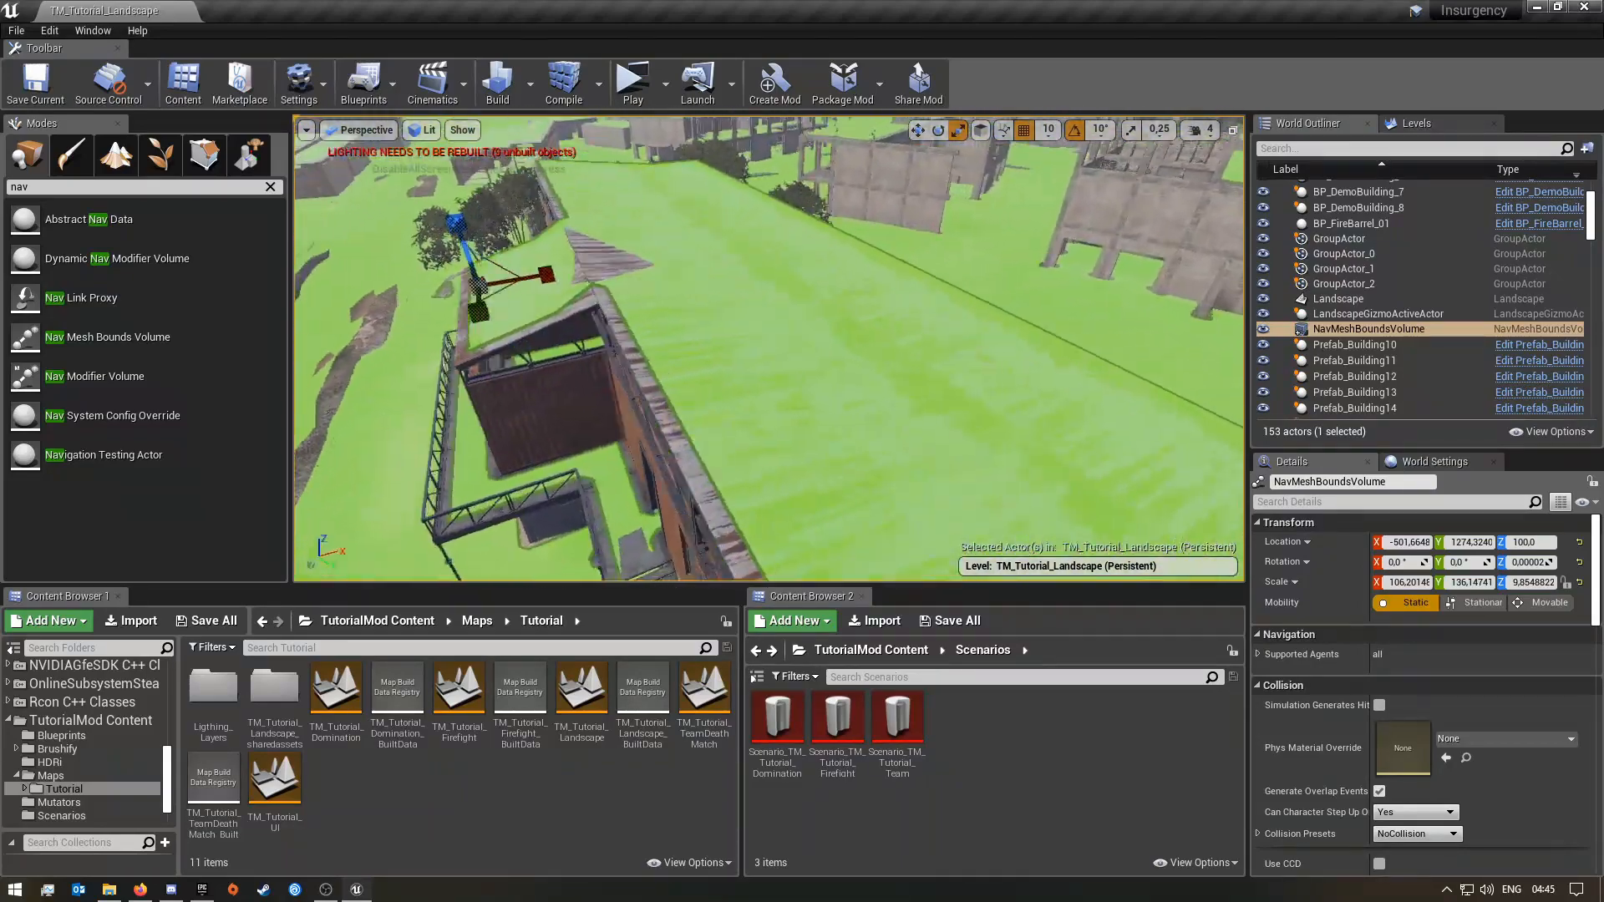
right_drag(769, 348, 702, 348)
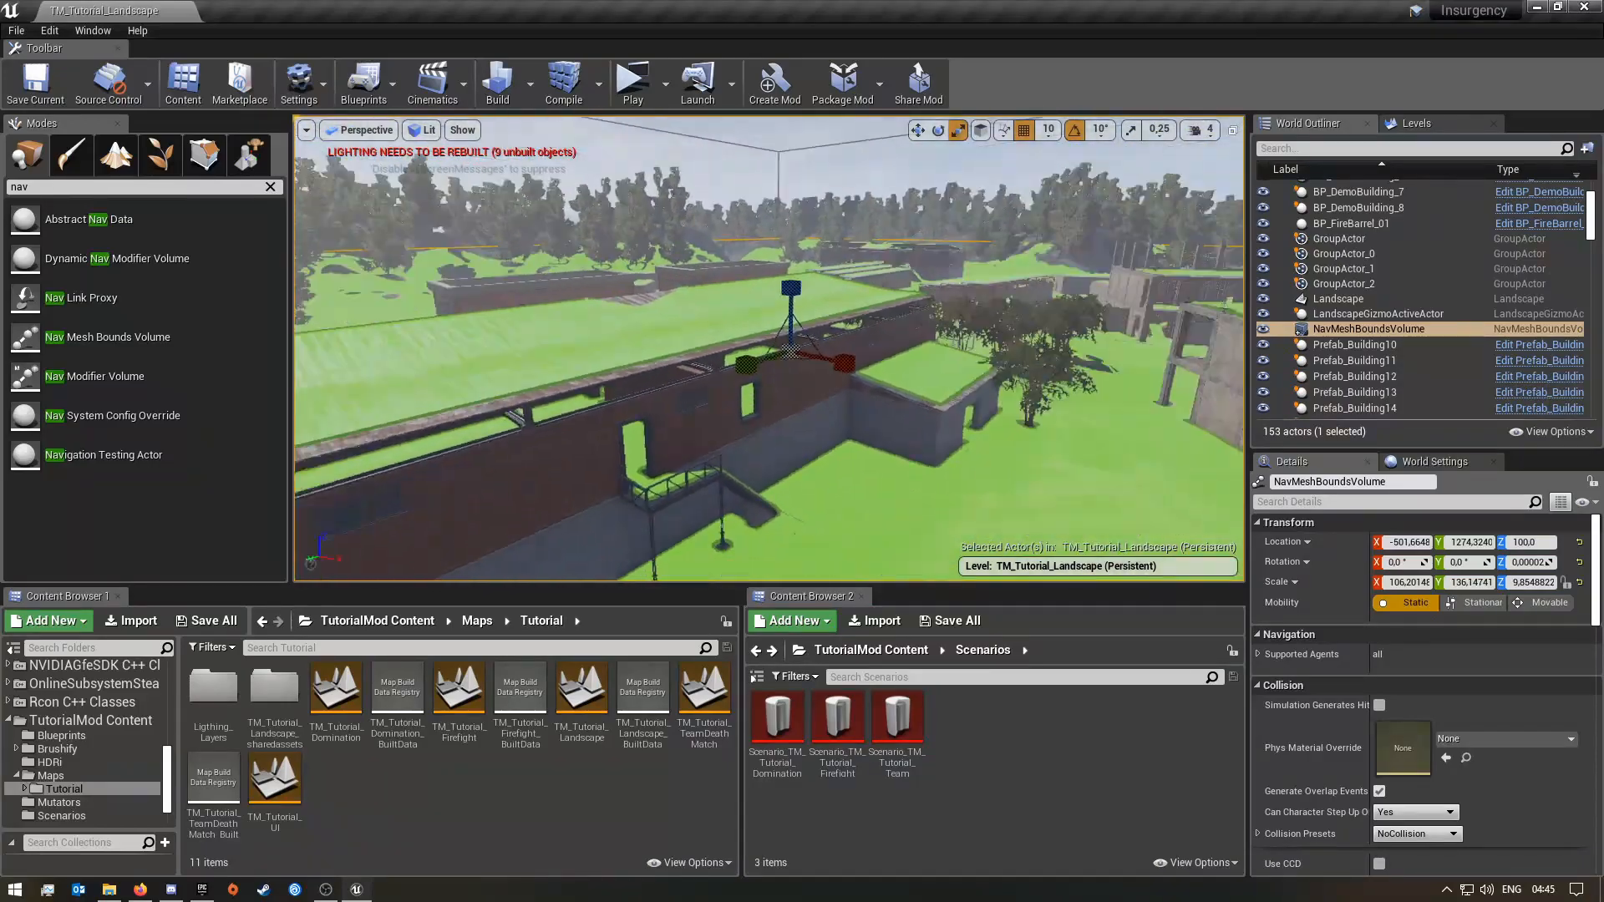
mouse_move(769, 347)
right_down()
mouse_move(827, 322)
mouse_move(752, 355)
mouse_move(773, 289)
mouse_move(752, 280)
mouse_move(748, 351)
right_up()
key(w)
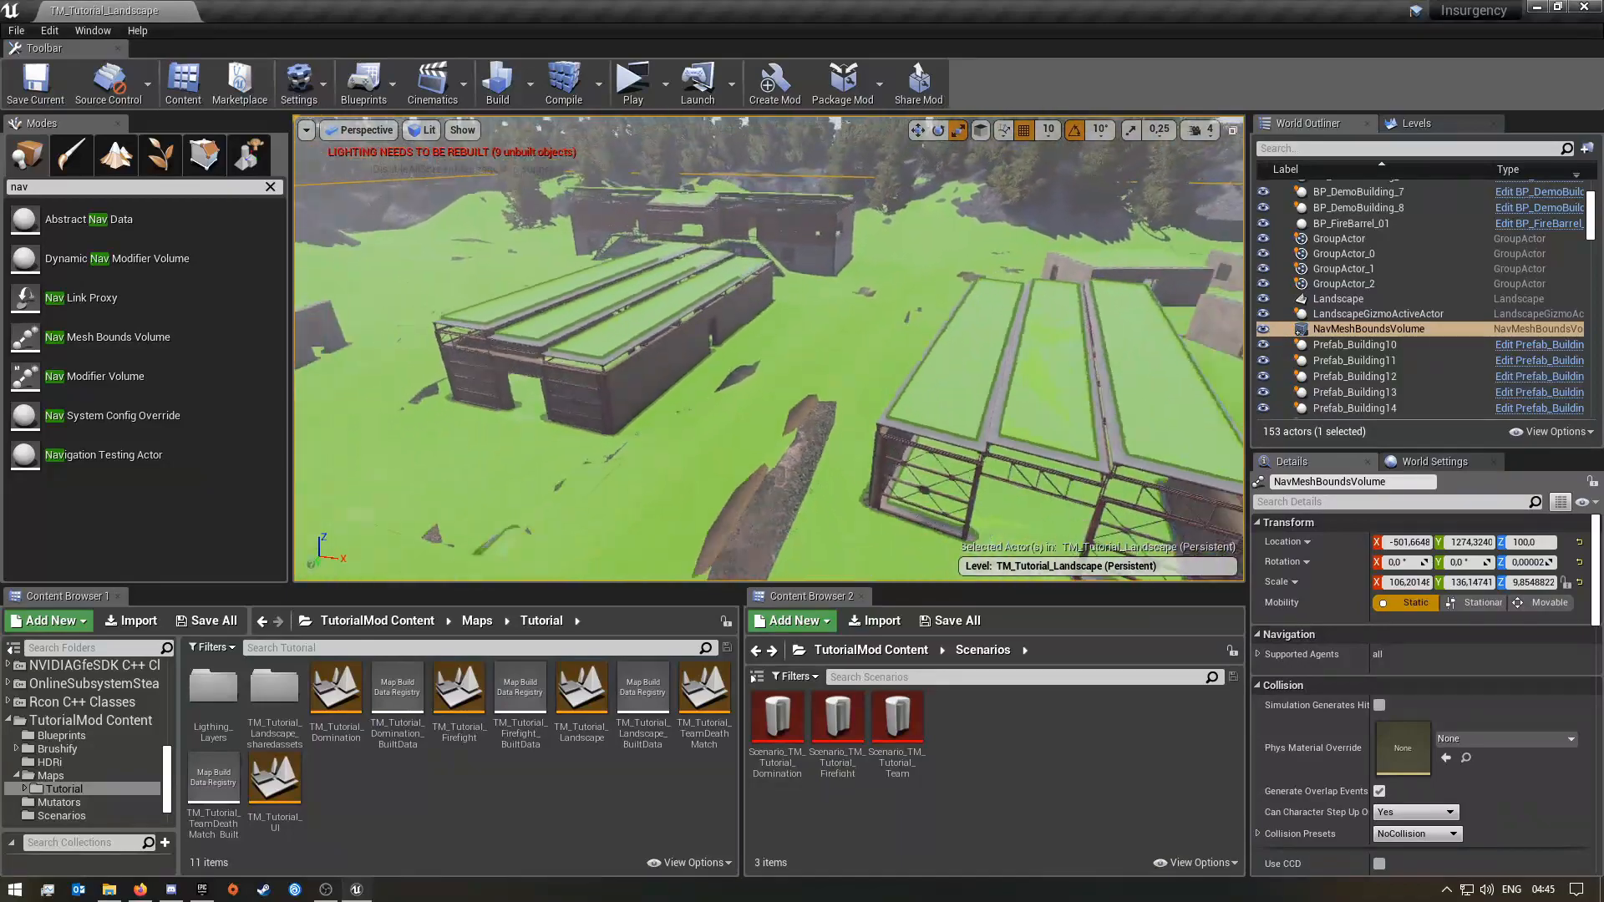
right_drag(748, 351, 723, 355)
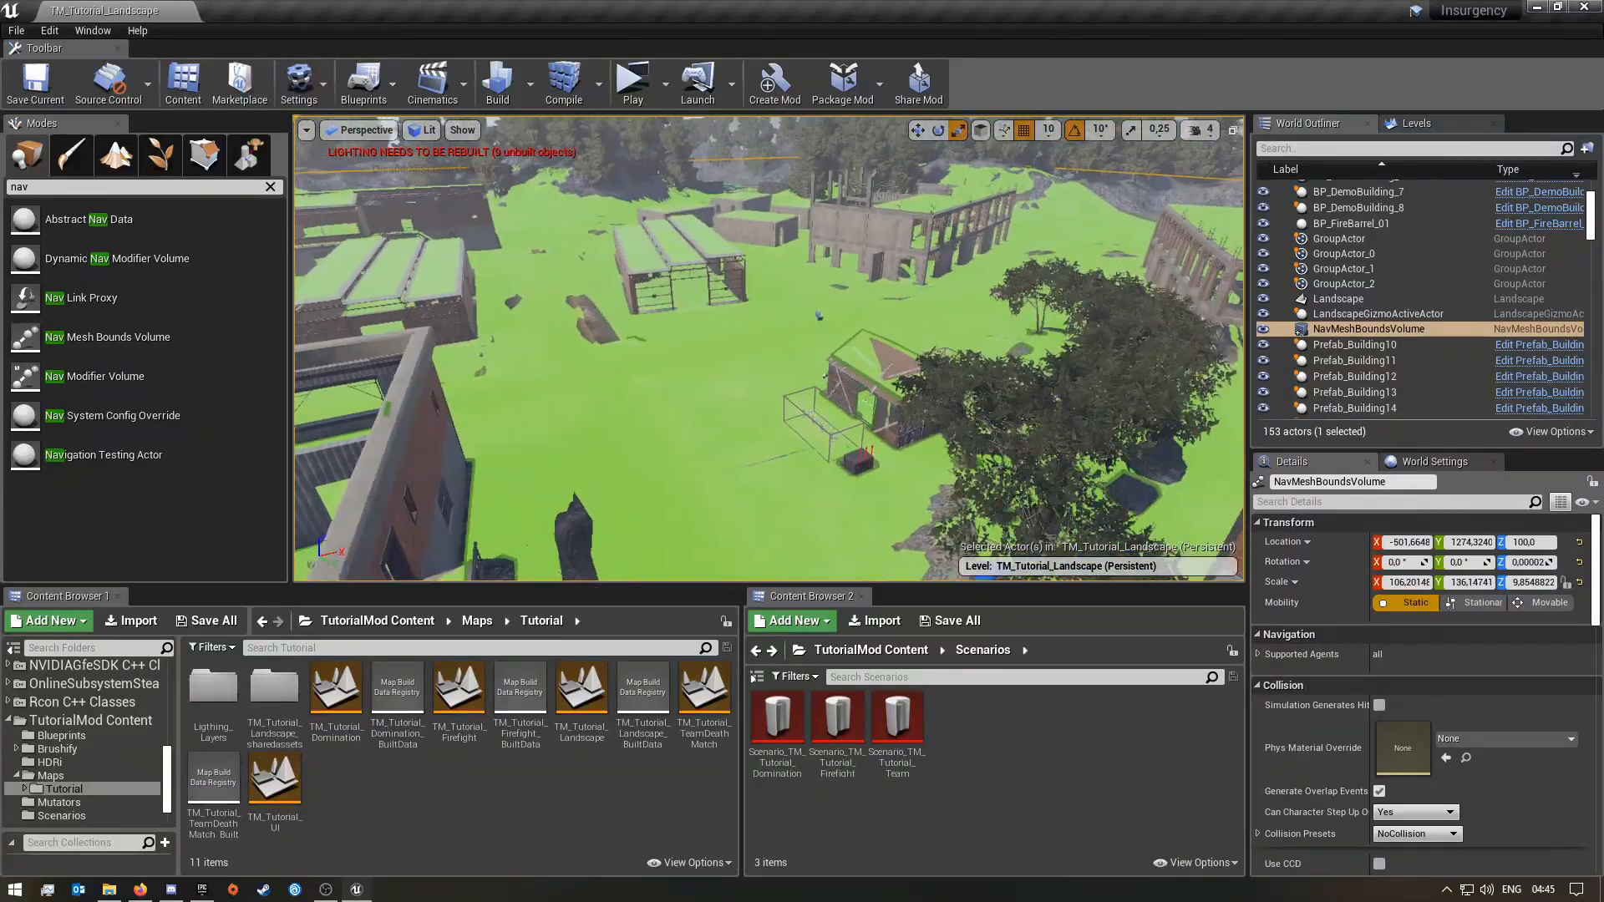
right_drag(723, 356, 639, 389)
key(d)
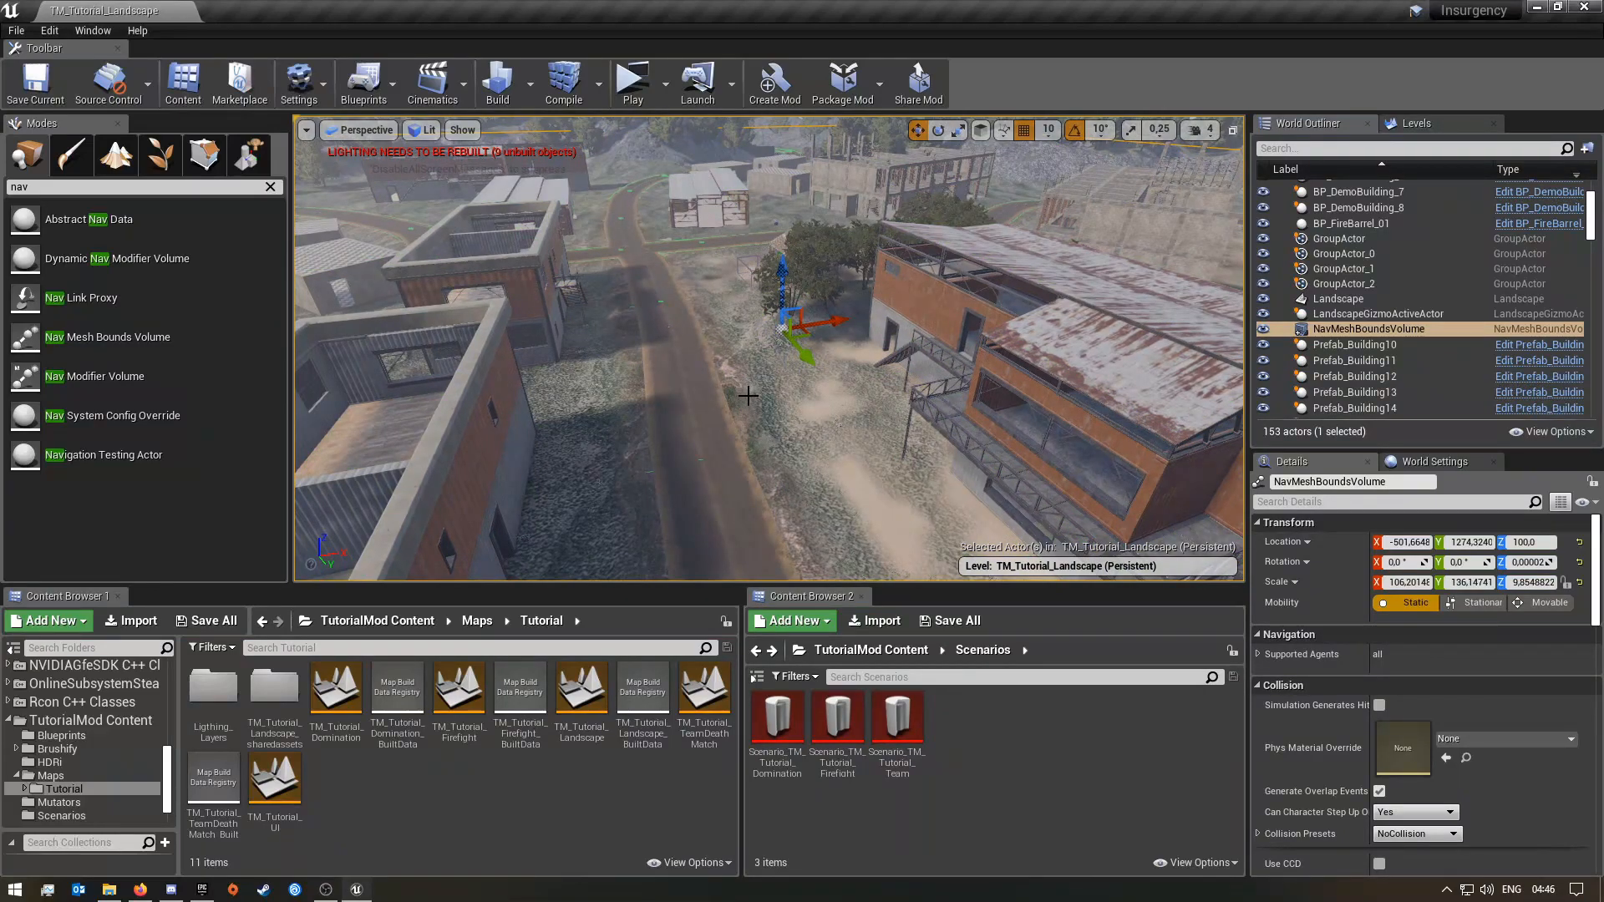
- Deselect the volume and examine the area around the checkered-roof buildings beside the road
key(Escape)
key(w)
right_drag(748, 395, 519, 313)
key(w)
key(s)
key(w)
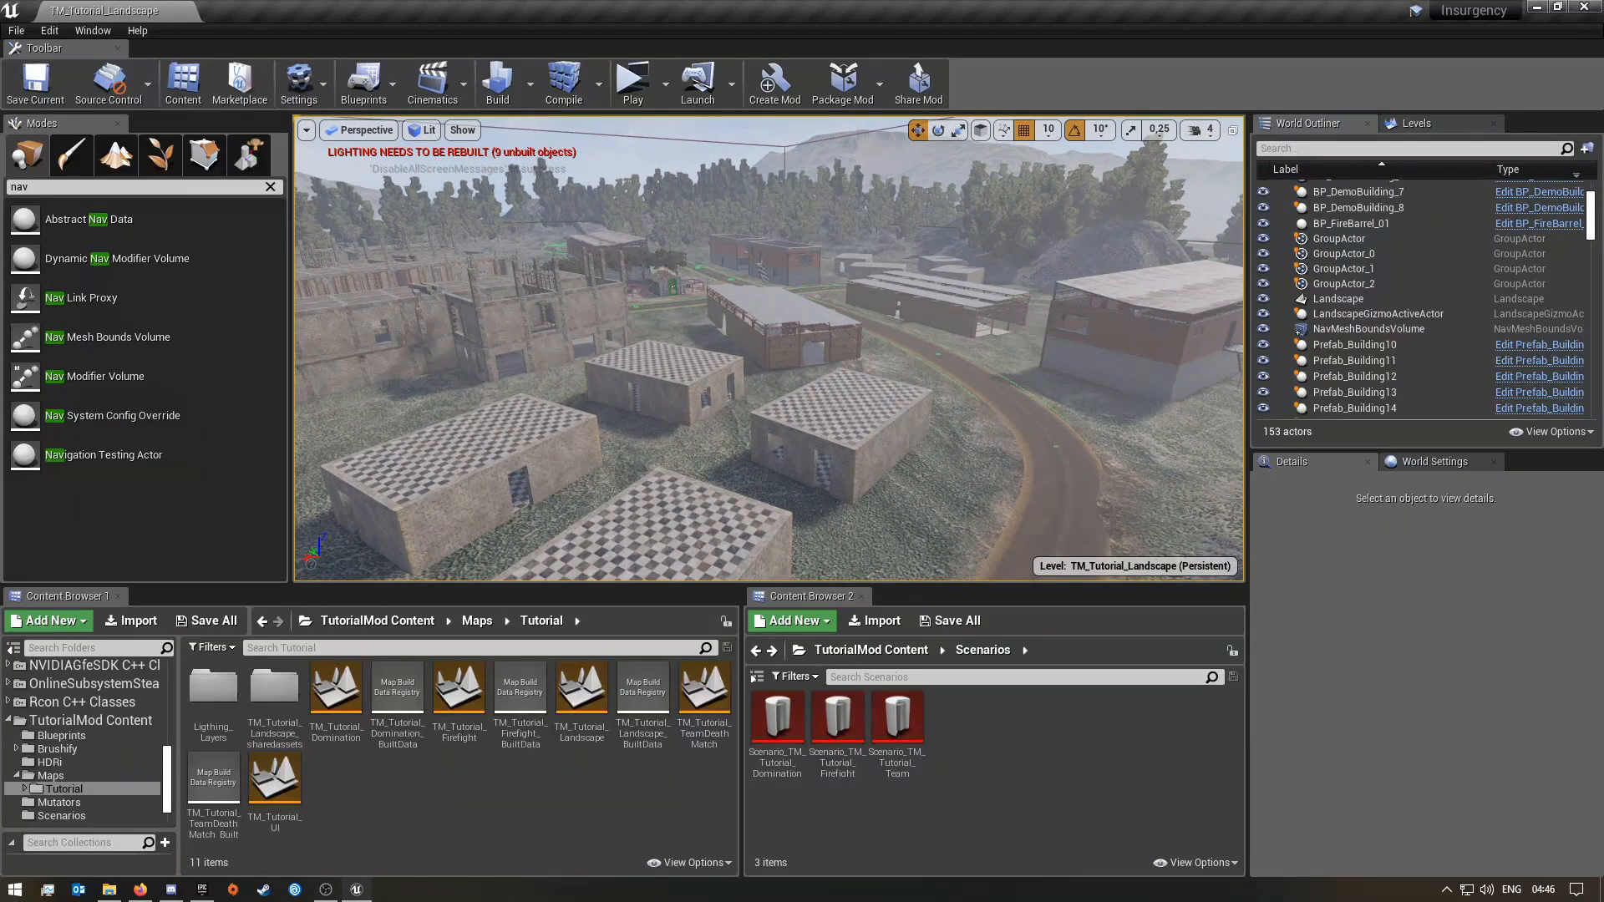
right_drag(520, 314, 511, 321)
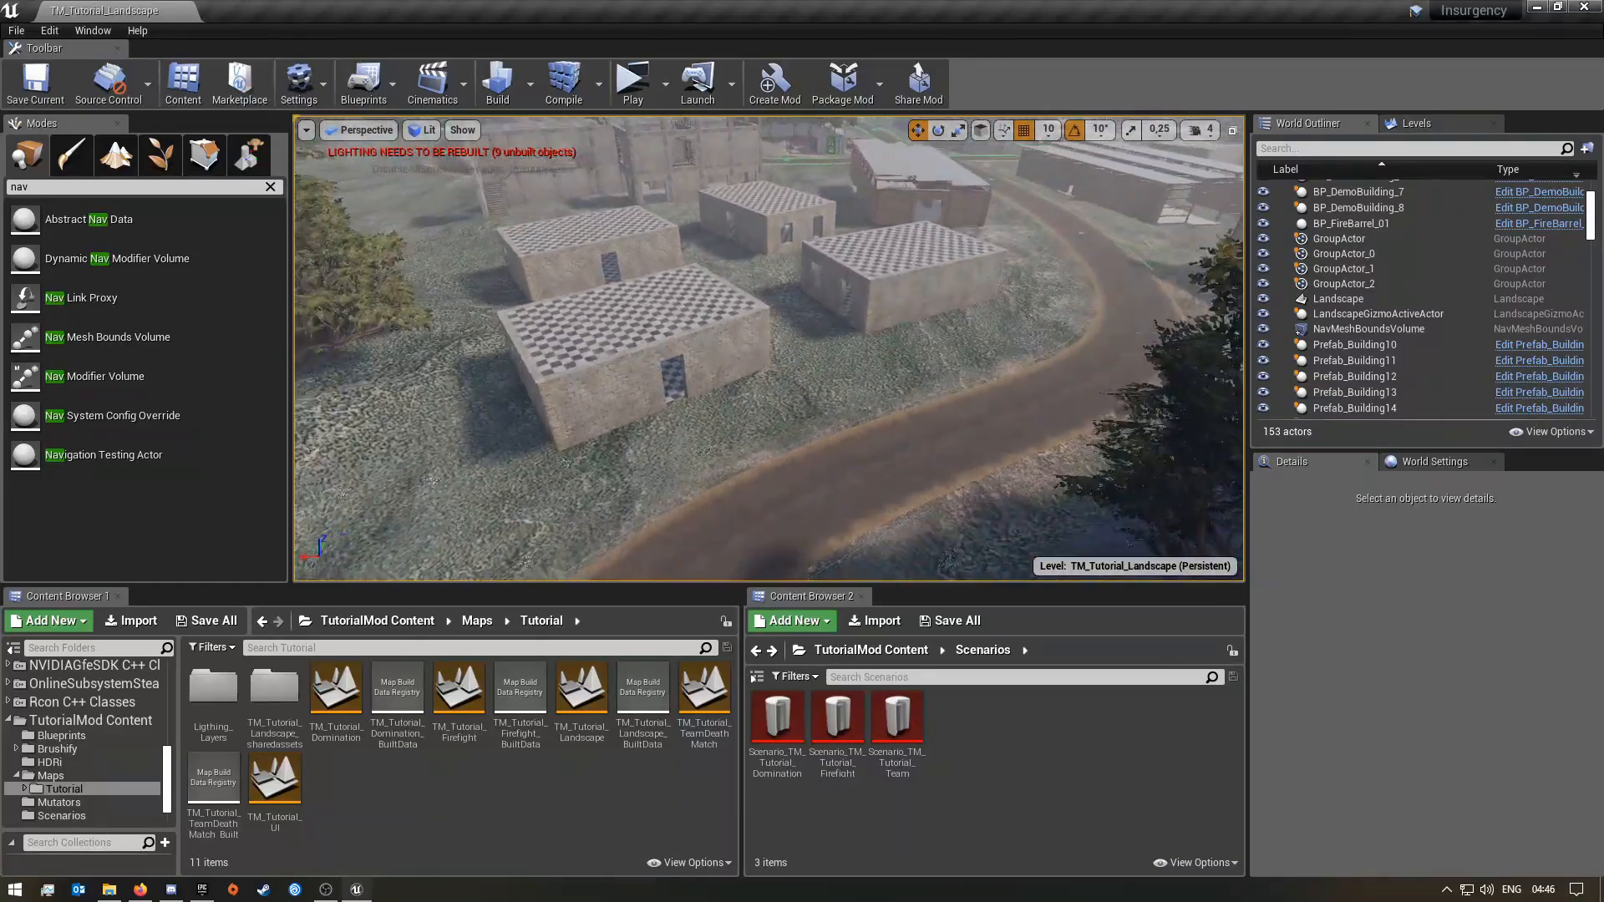
key(w)
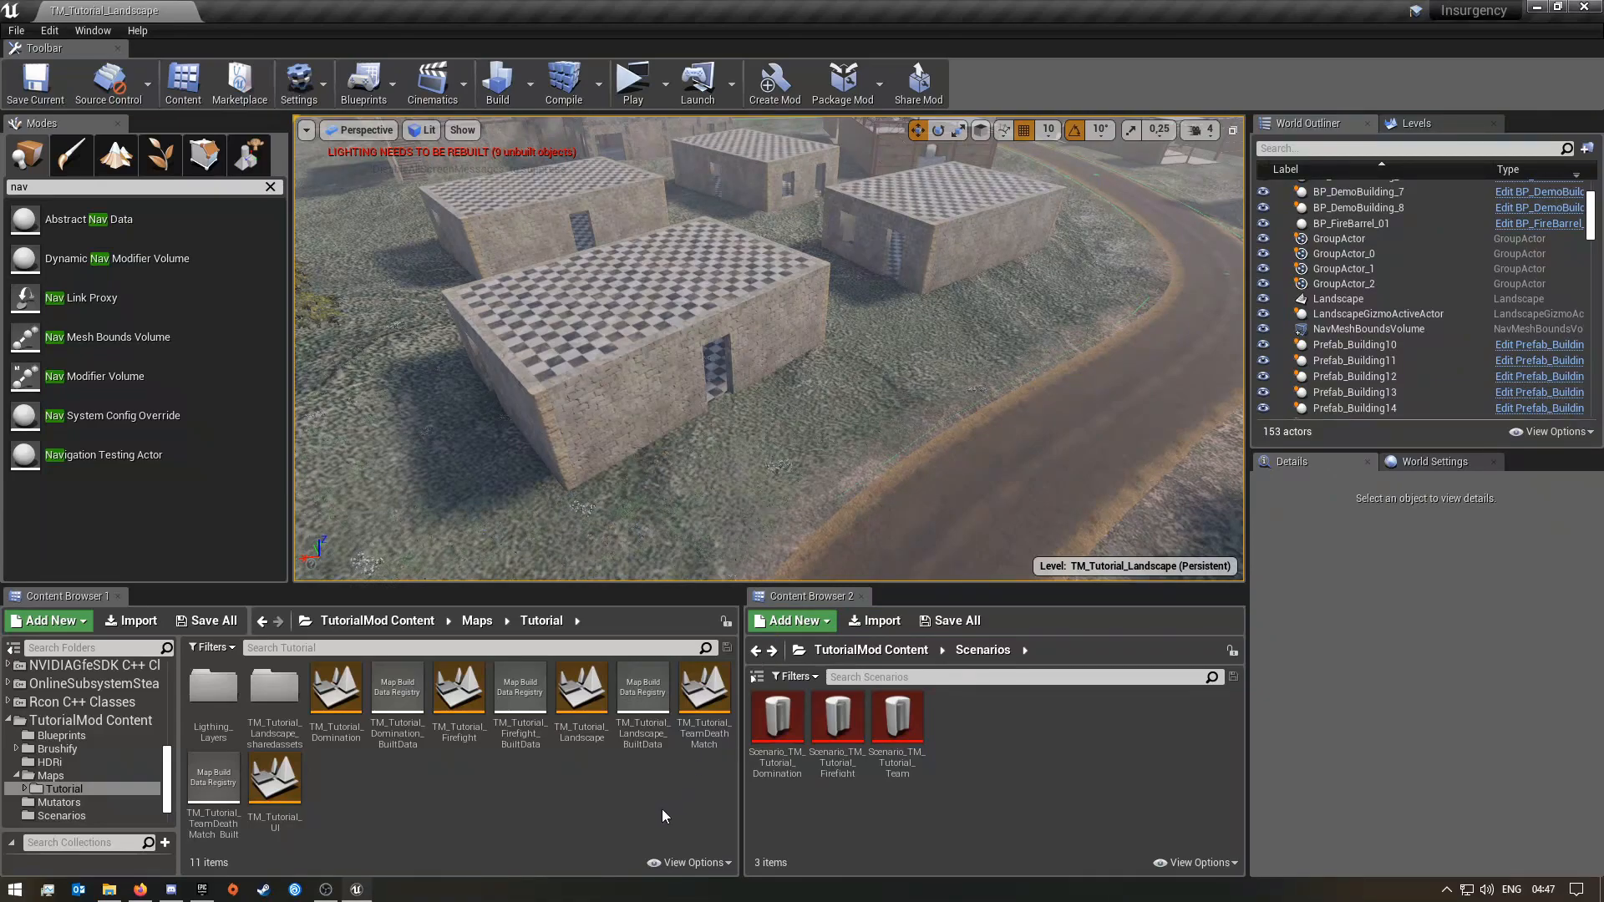
- Create a new level in the Maps/Tutorial folder and name it TM_Tutorial_Checkpint_Security
right_click(375, 785)
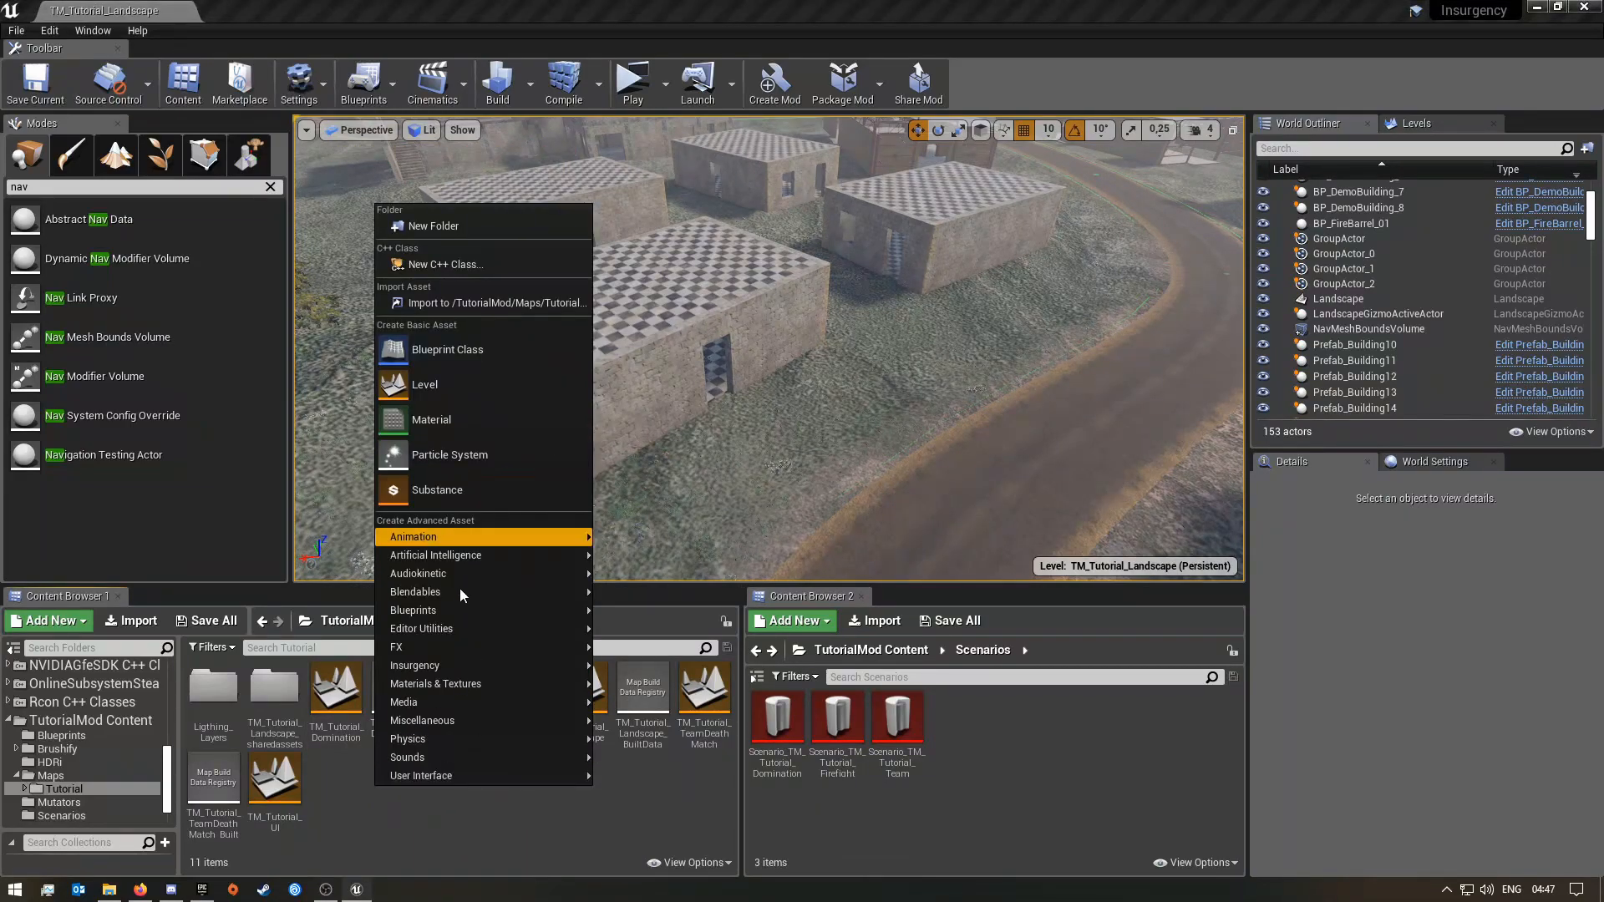
click(402, 823)
right_click(429, 795)
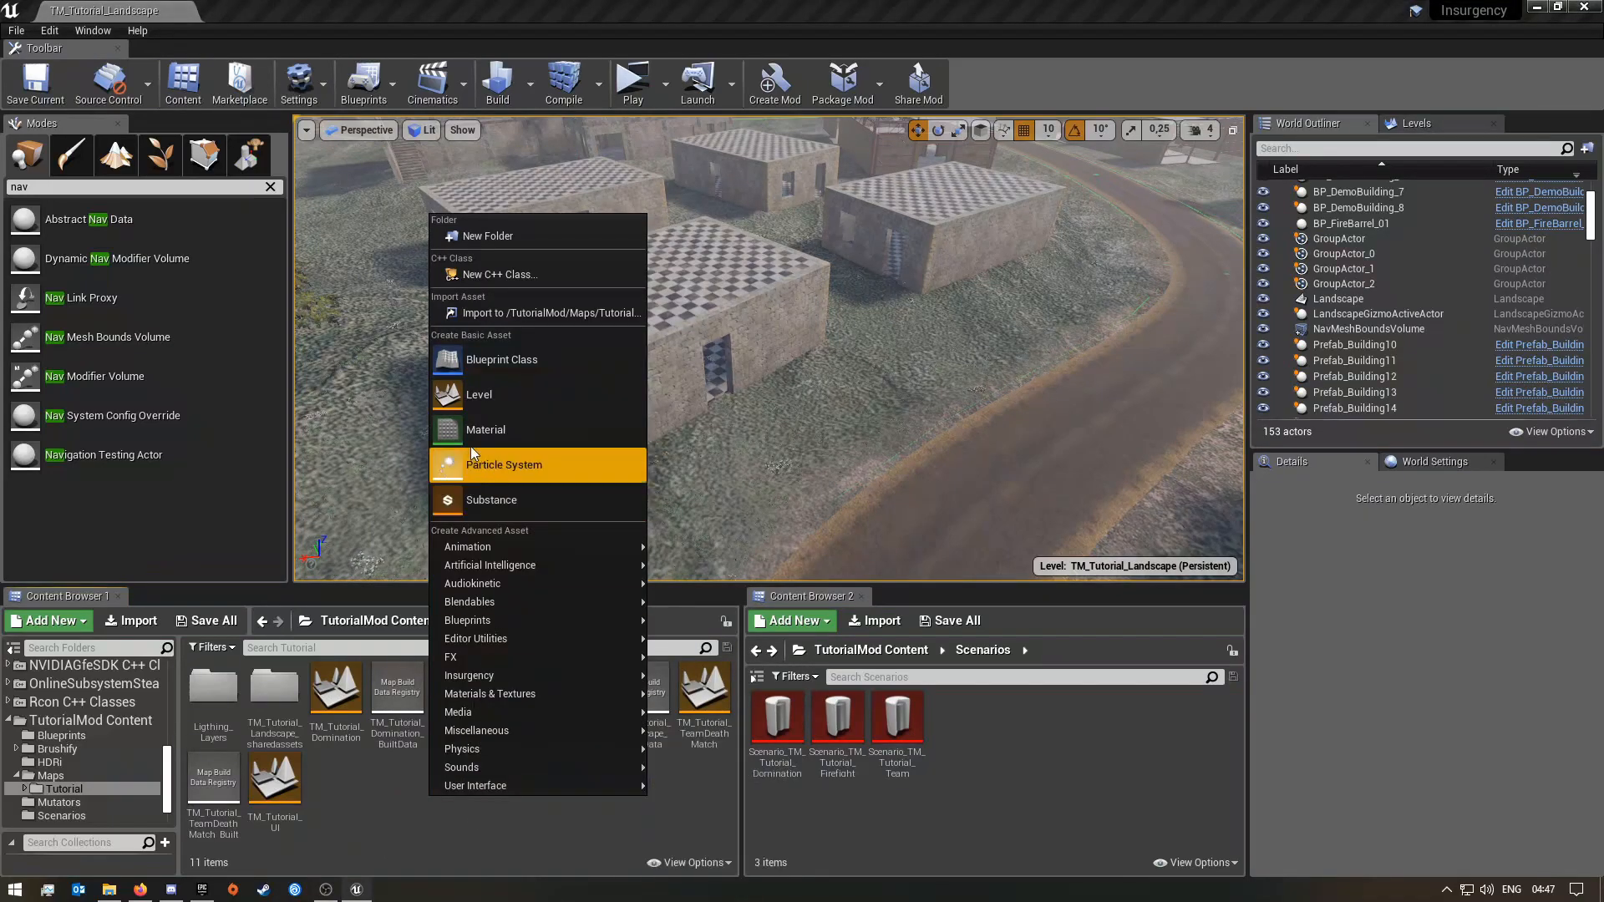
key(Escape)
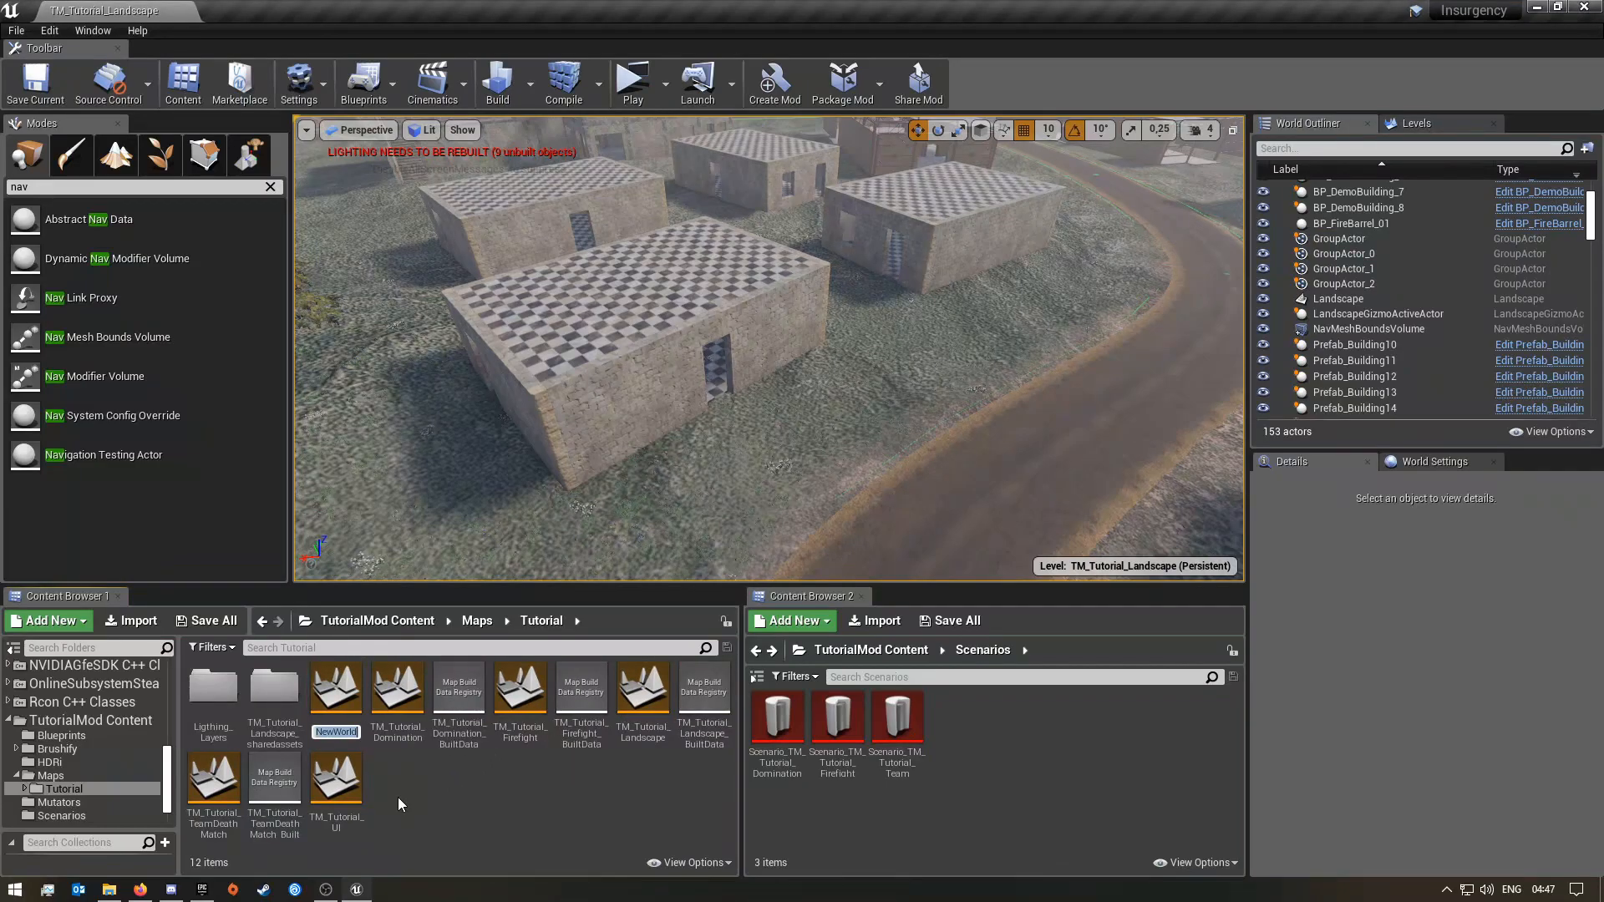
right_click(334, 705)
click(422, 403)
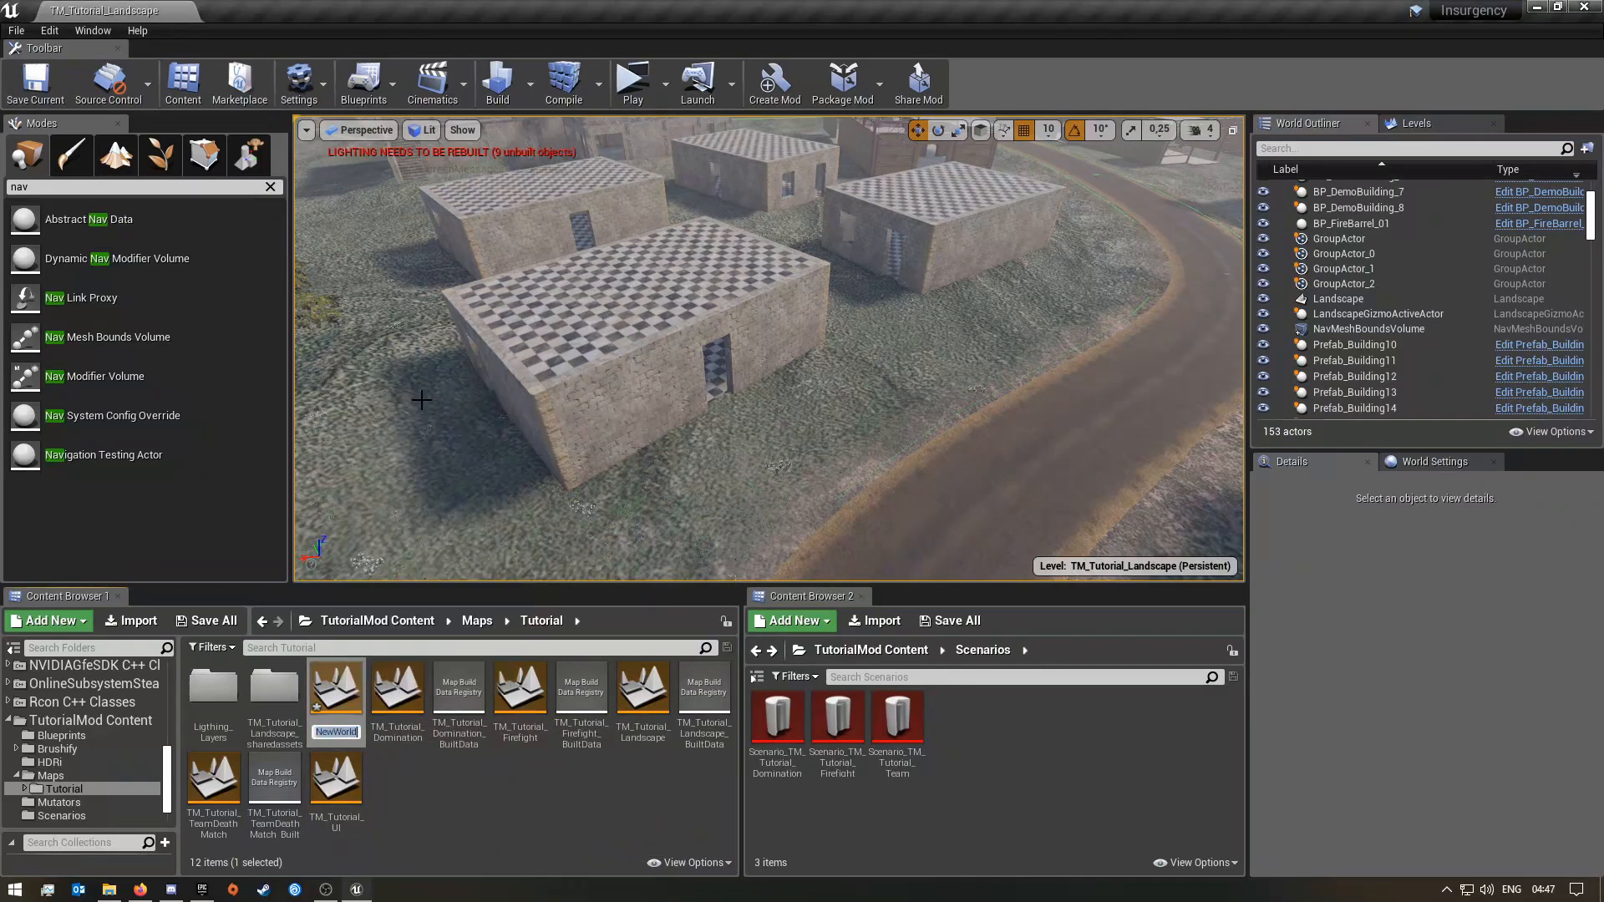
text(TM_)
text(utorial)
text(_Che)
text(ckpint_Security)
key(Return)
key(Return)
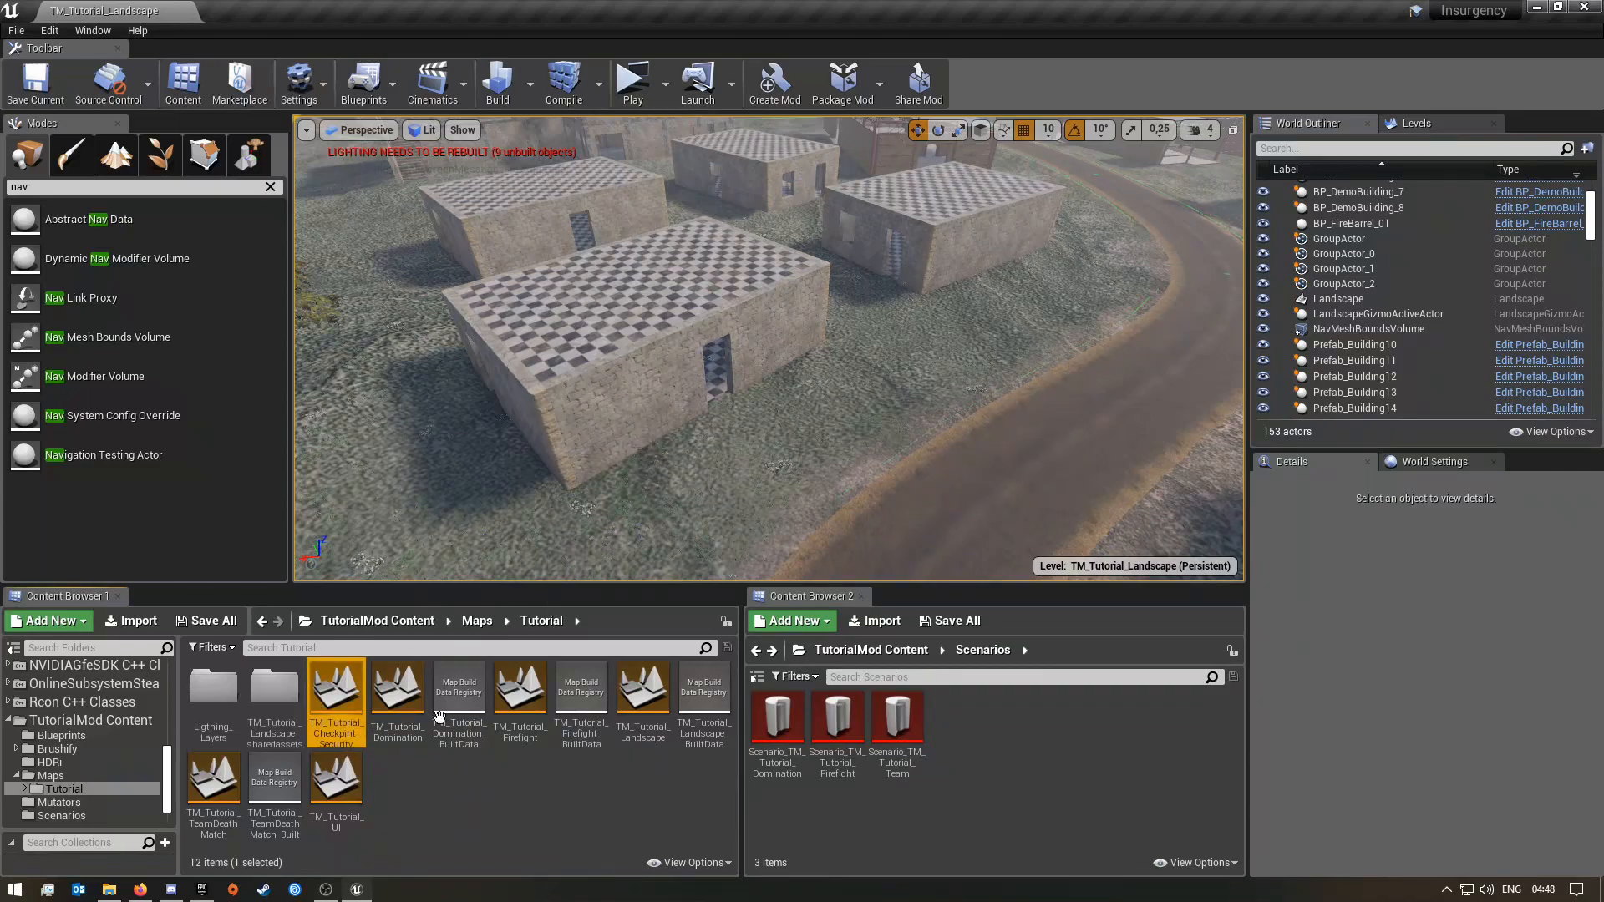
- Add the existing TM_Tutorial_Checkpint_Security level as a sublevel of the persistent level
click(1419, 122)
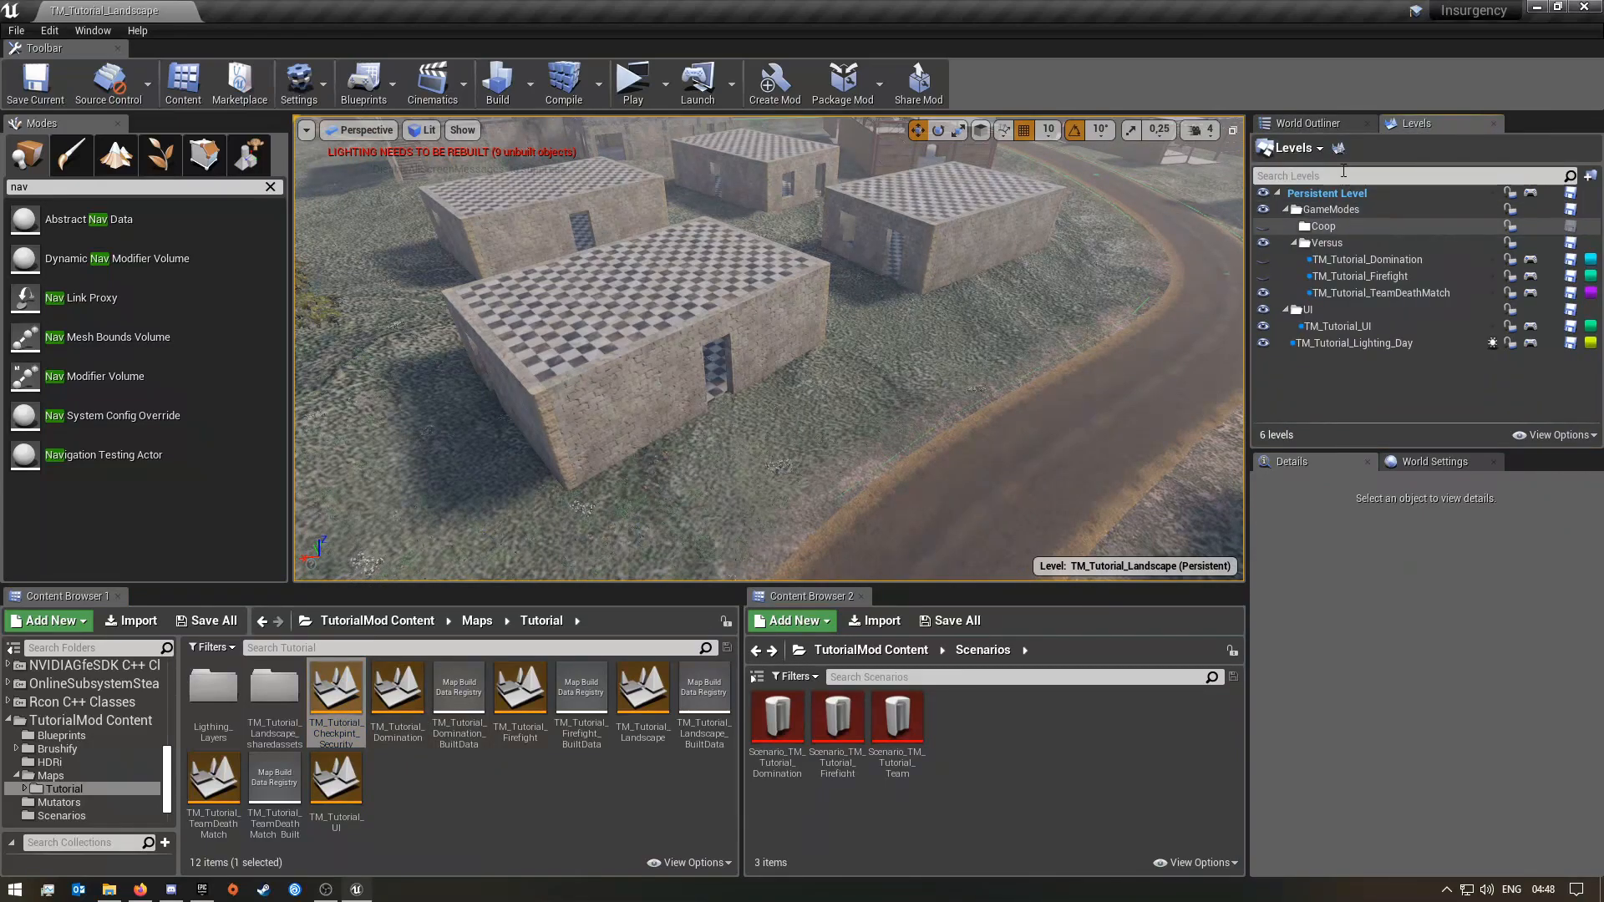
click(1314, 150)
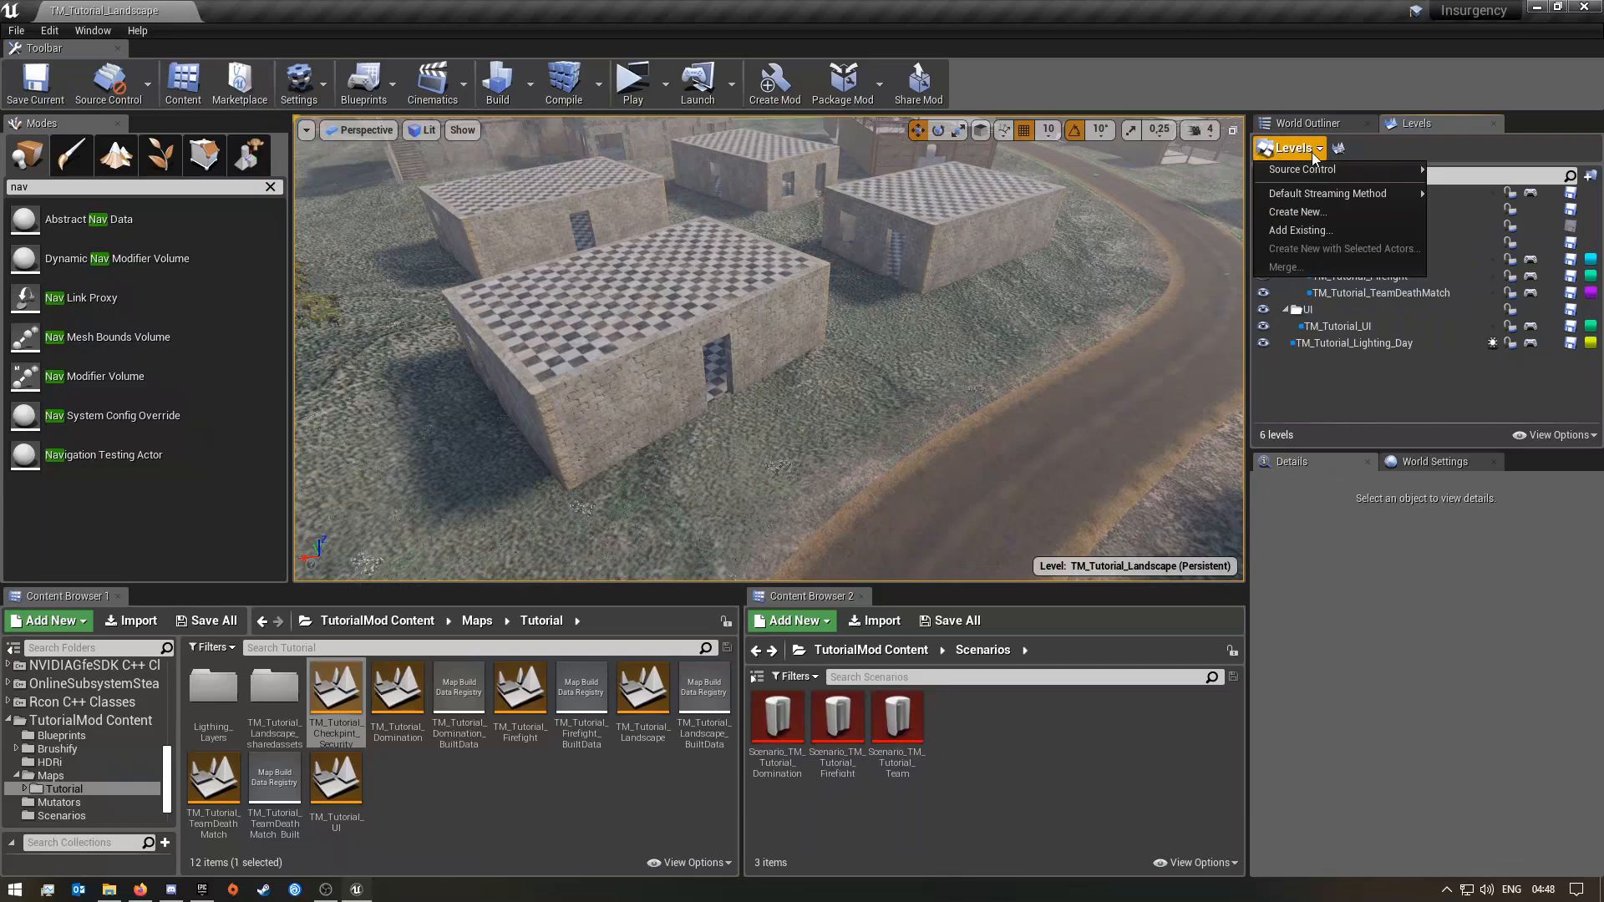
click(1290, 230)
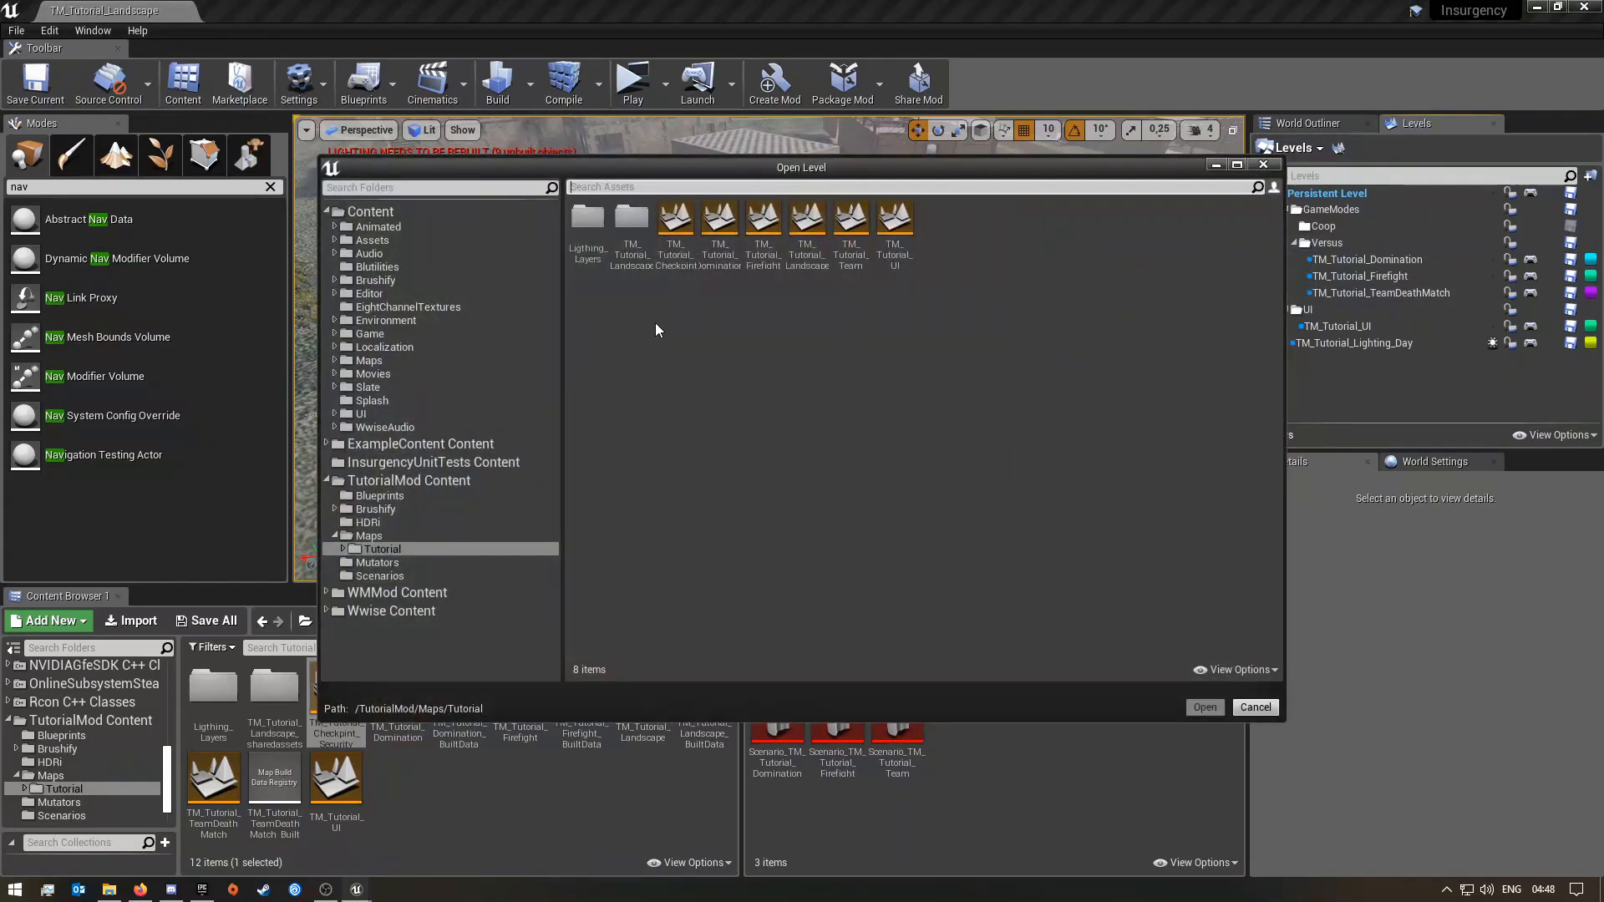
click(684, 242)
click(1204, 709)
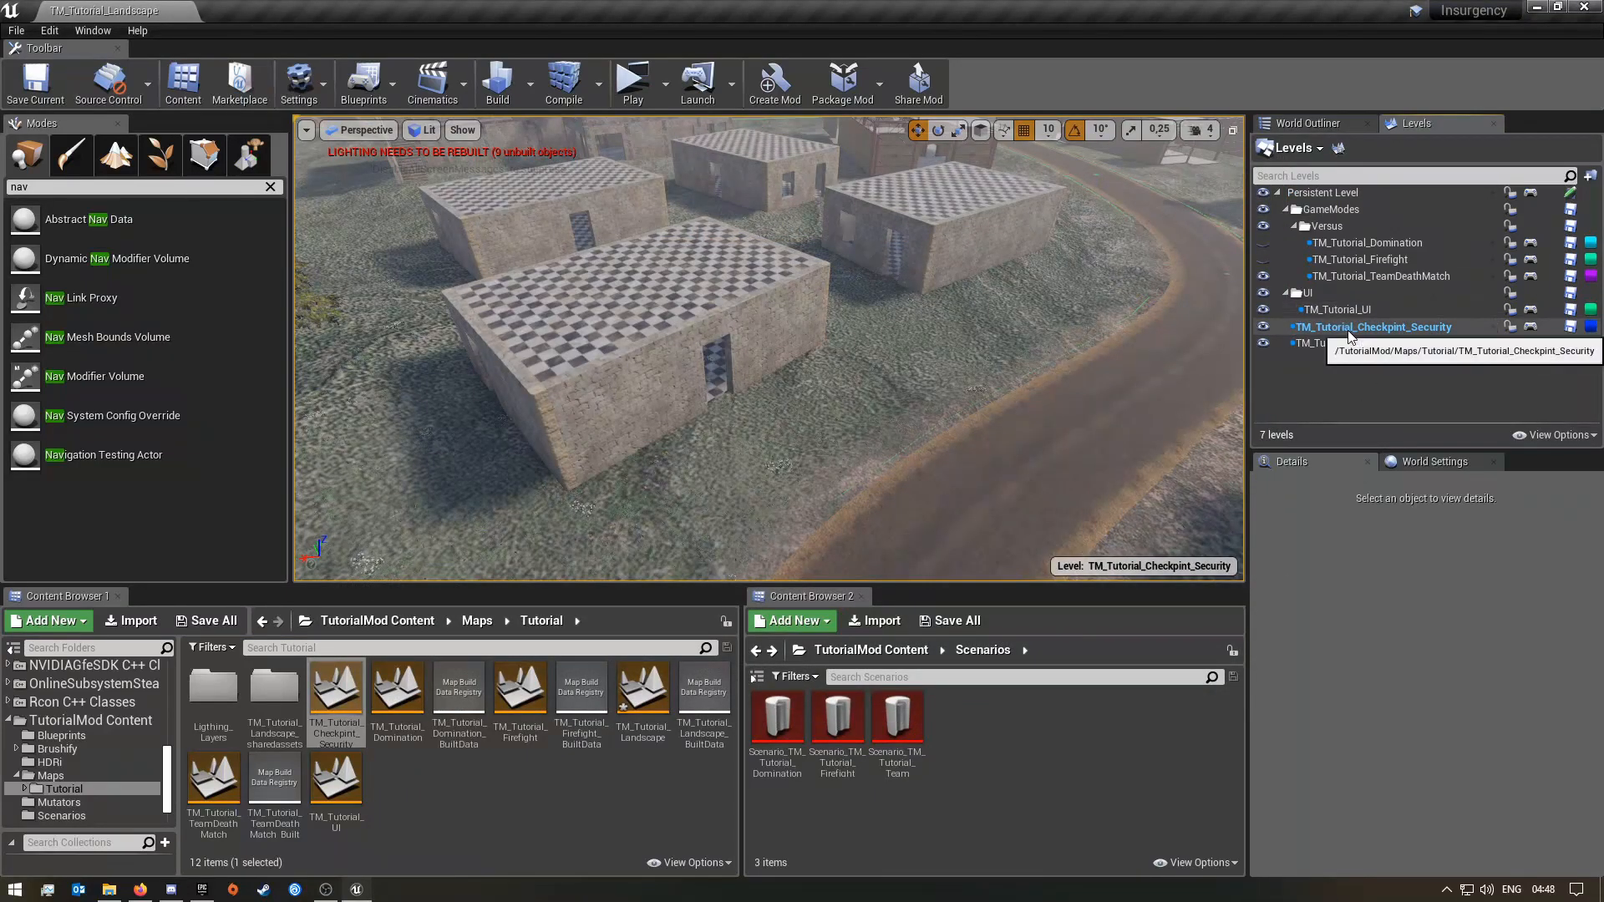
- Move the TM_Tutorial_Checkpint_Security sublevel under GameModes and place it in a new folder named Coop
drag(1346, 334, 1342, 205)
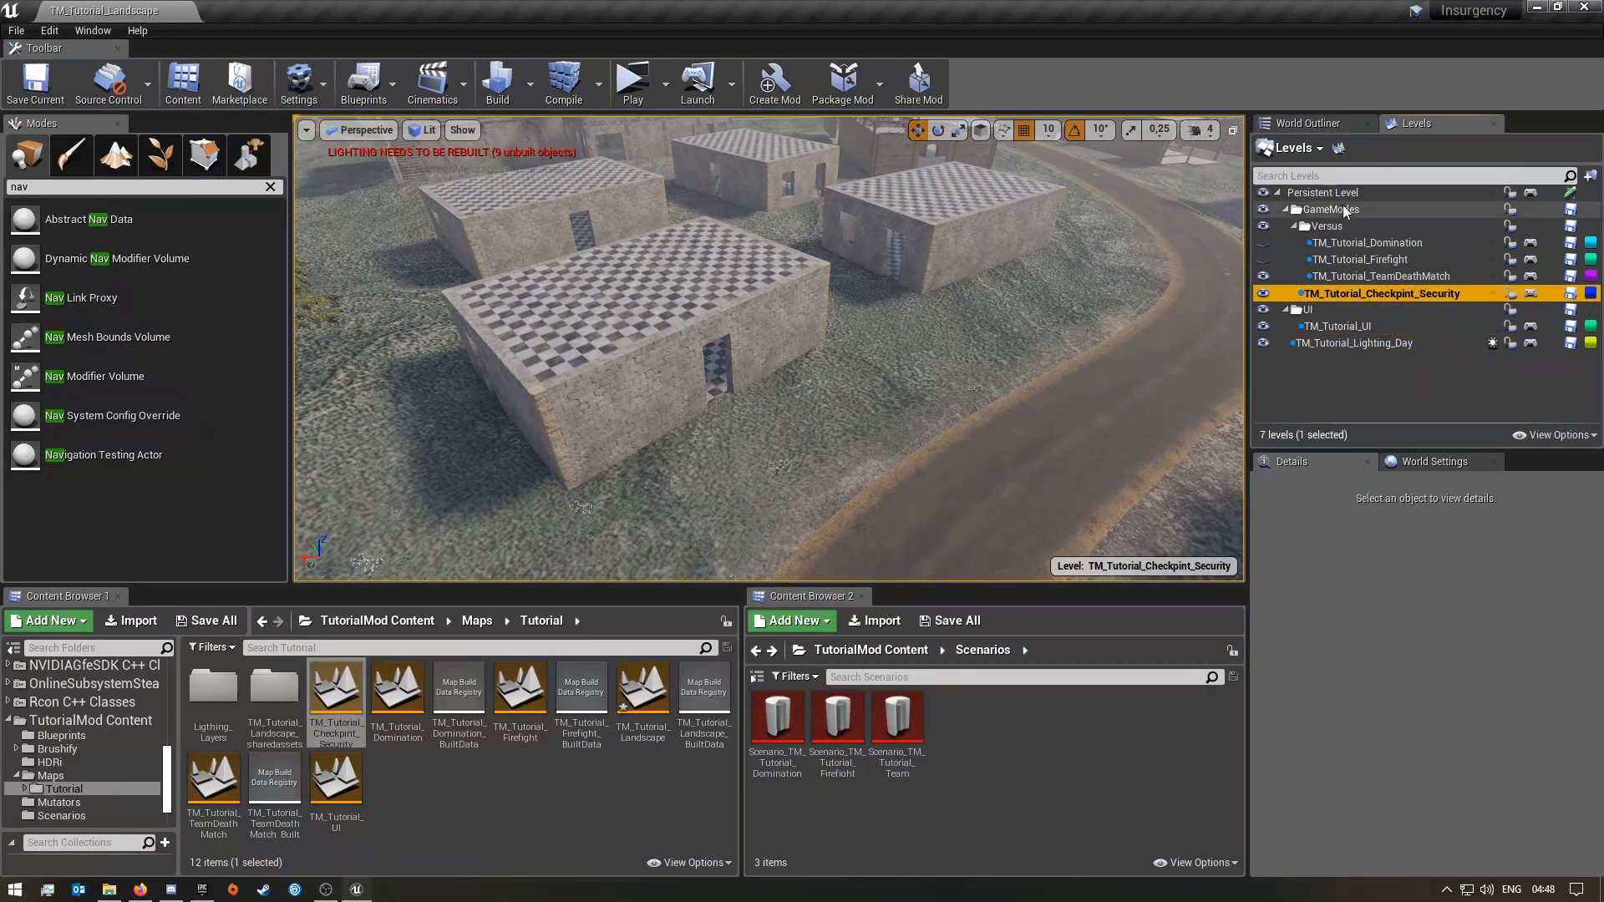
click(1591, 177)
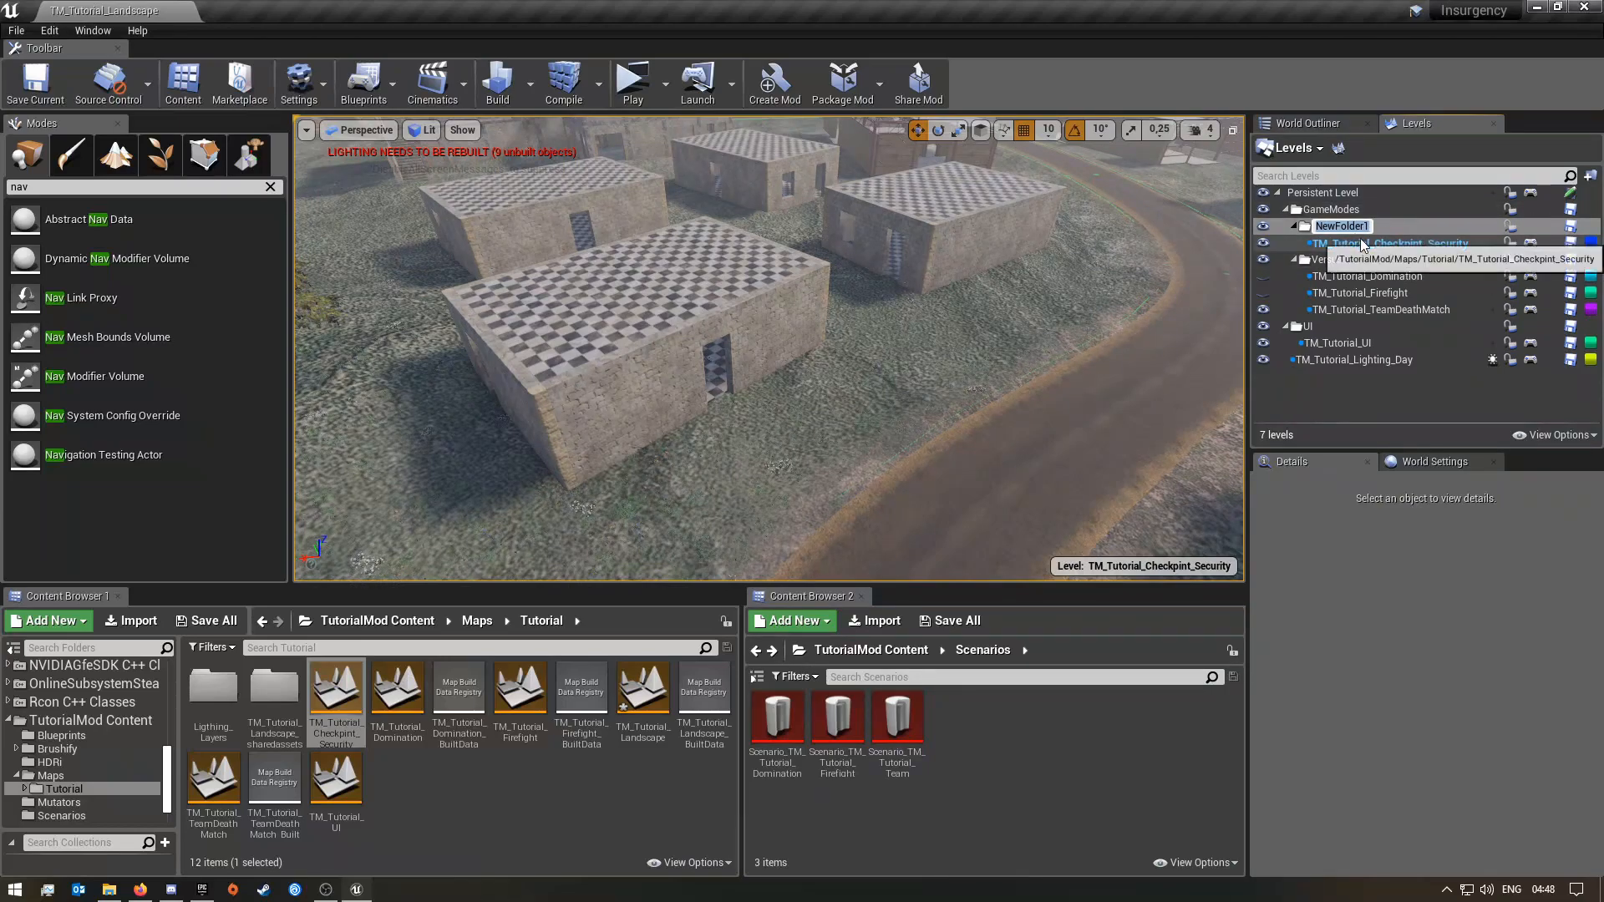
text(Coop)
key(Return)
click(1351, 277)
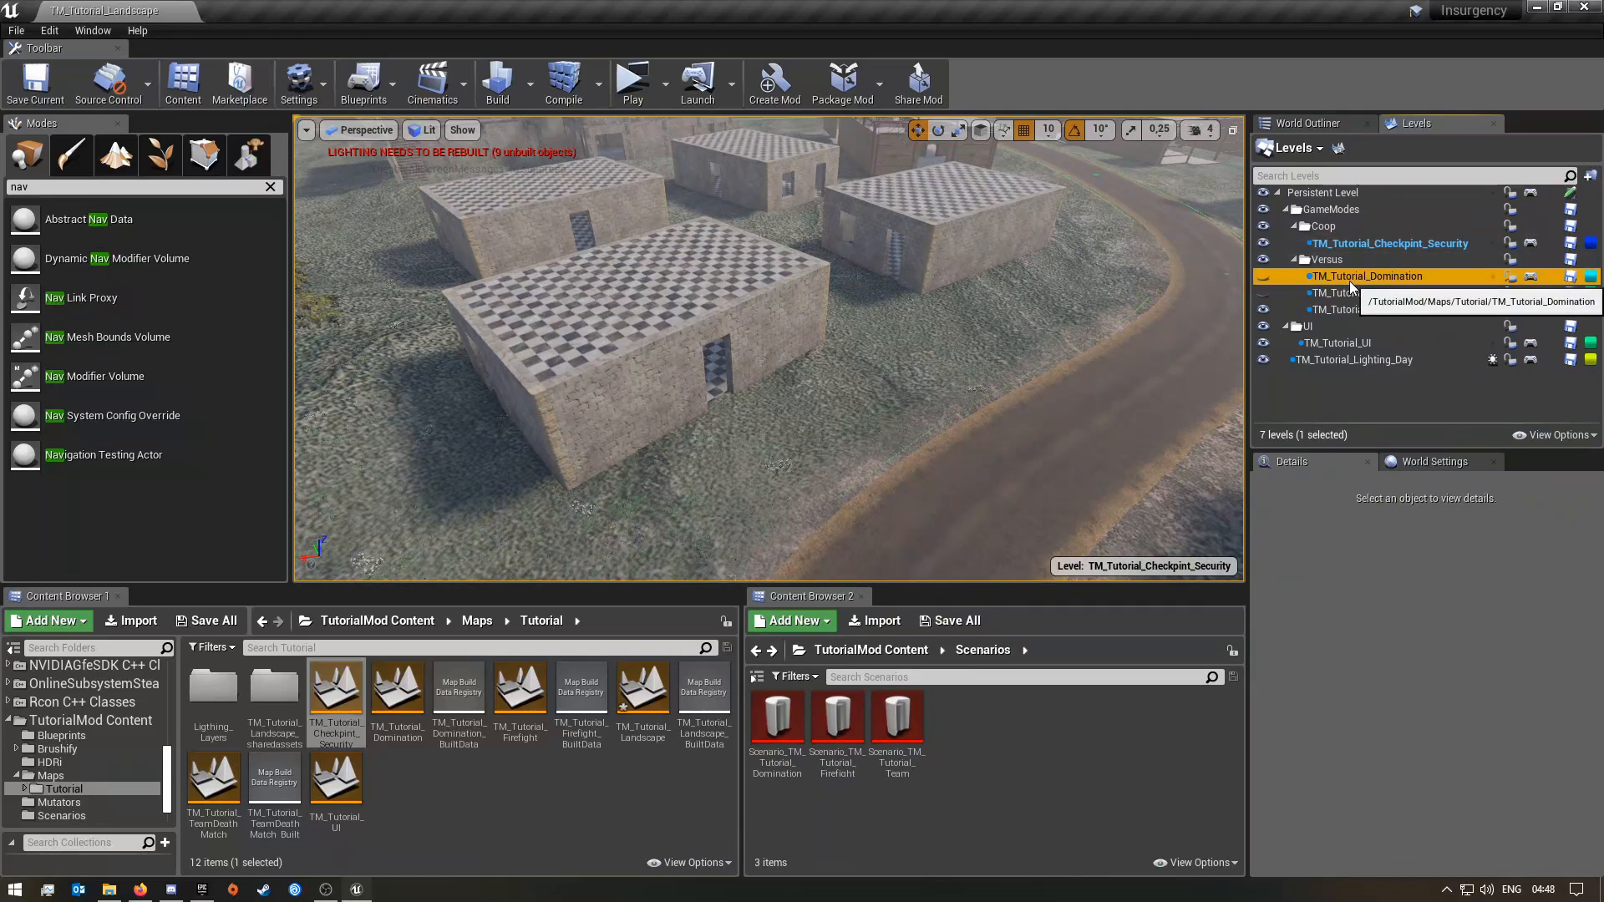
- Show the actor list of the current level and save all modified levels
click(1307, 122)
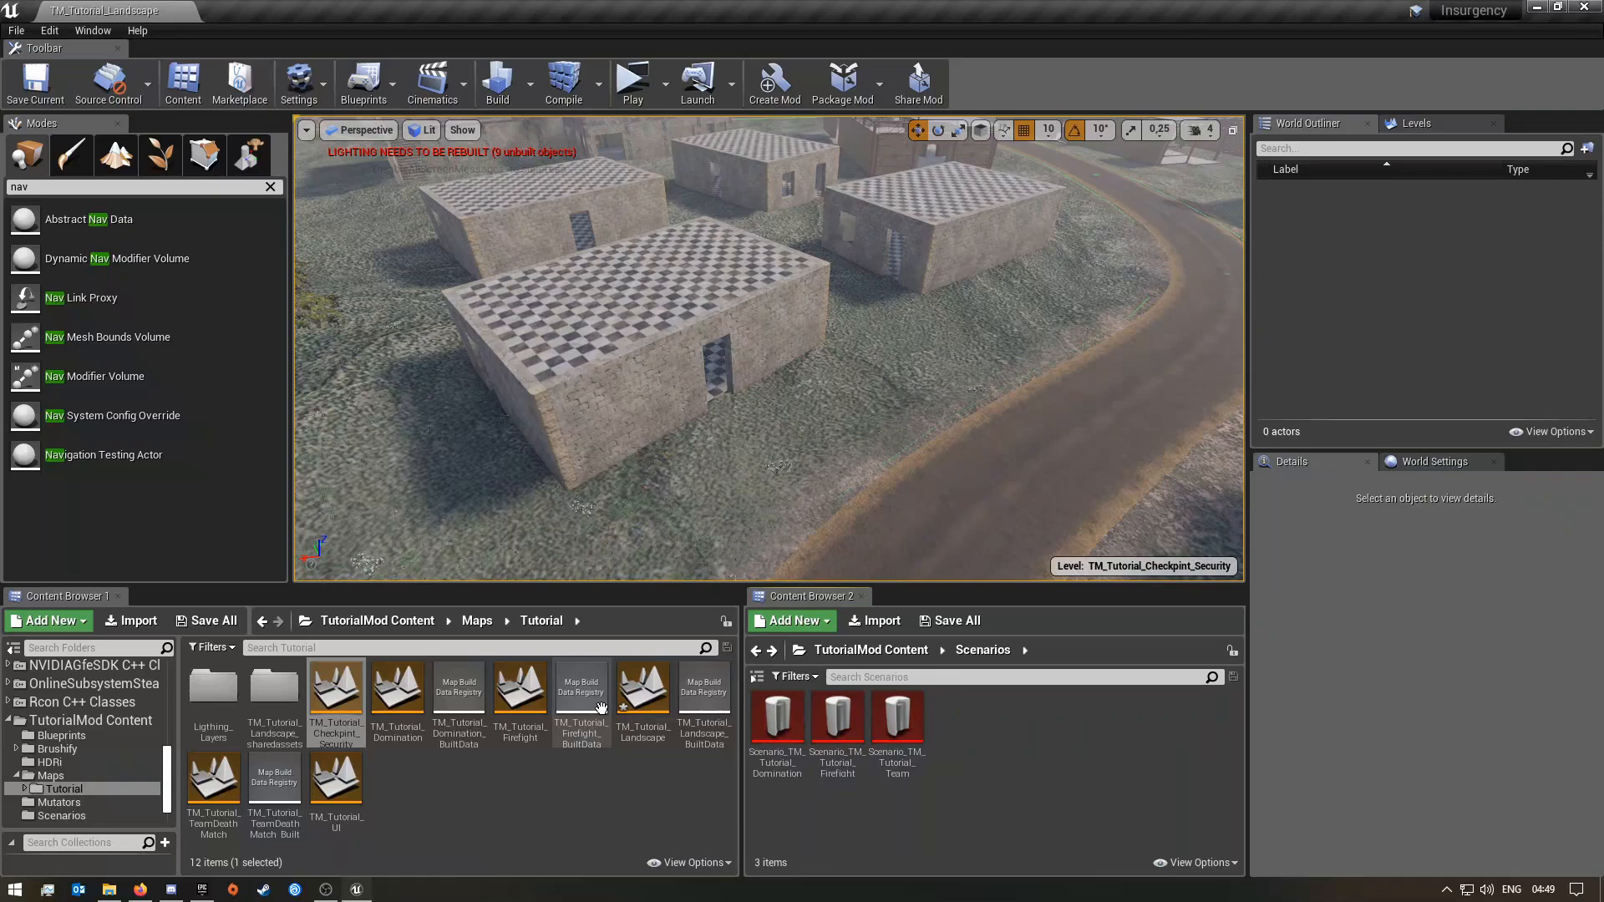
click(208, 621)
click(949, 601)
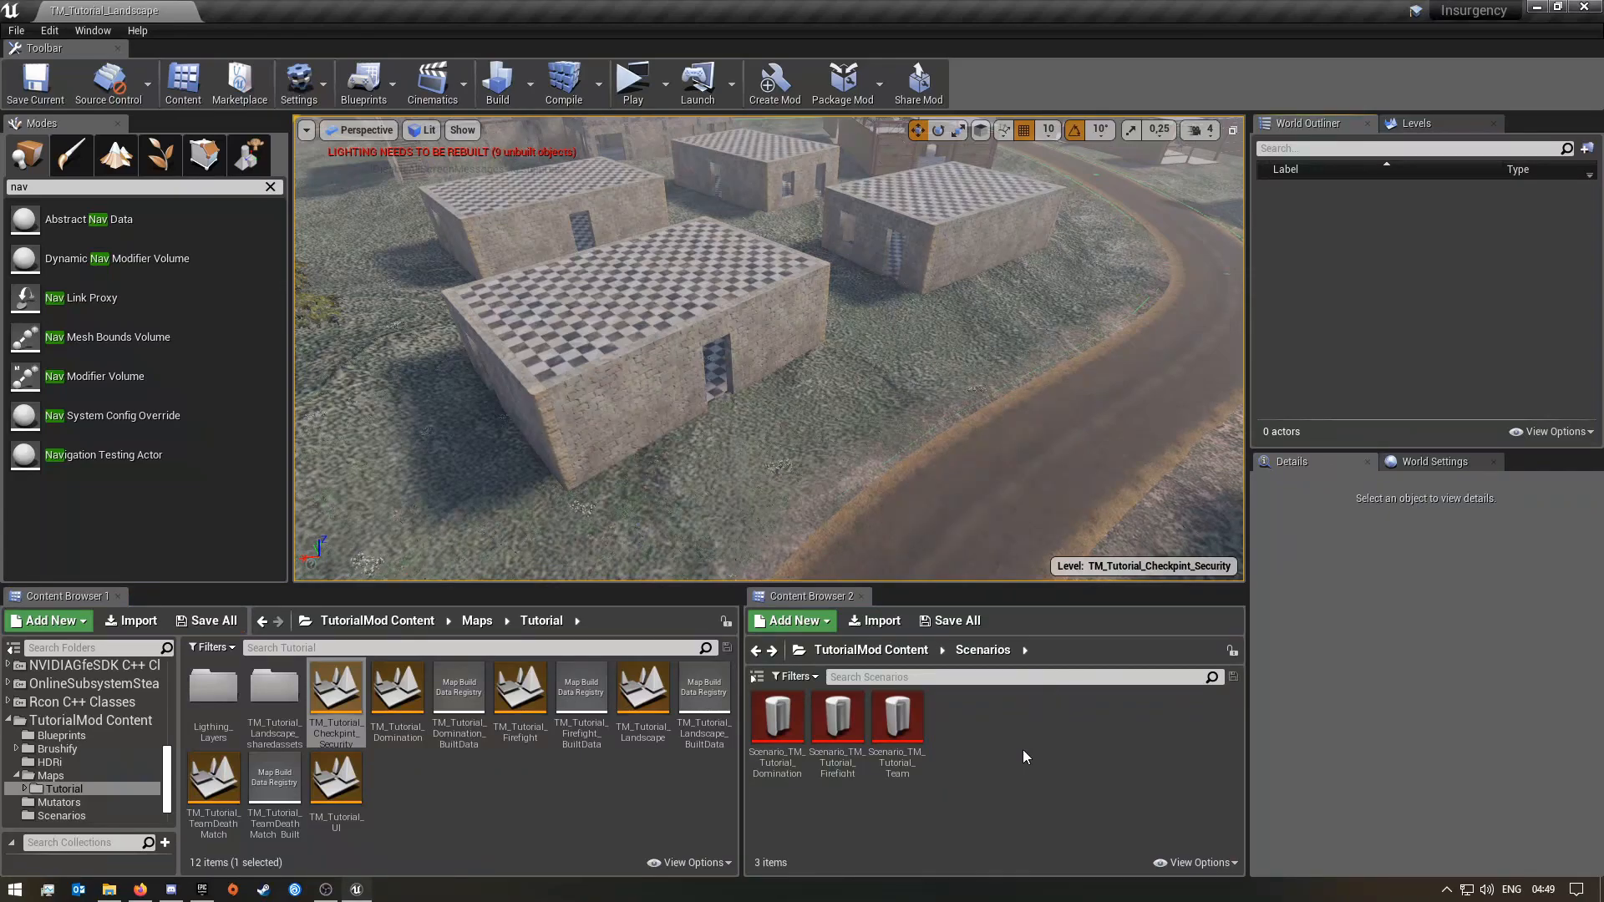
- Duplicate the Scenario_TM_Tutorial_Domination asset and name the copy Scenario_TM_Tutorial_Checkpoint_Security
right_click(961, 766)
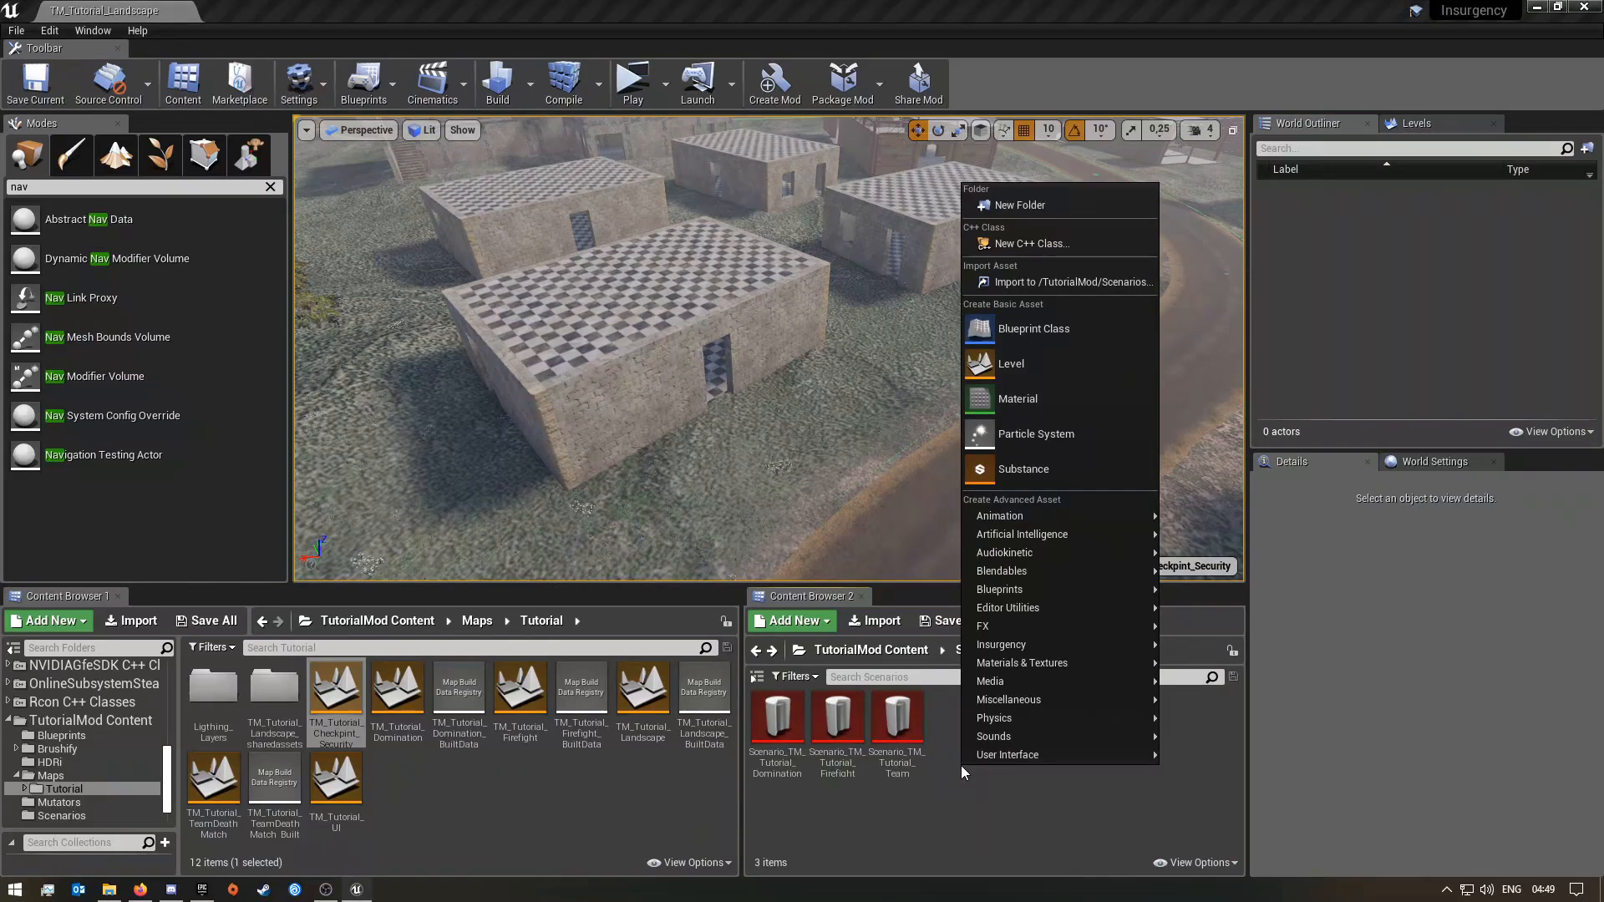
click(774, 724)
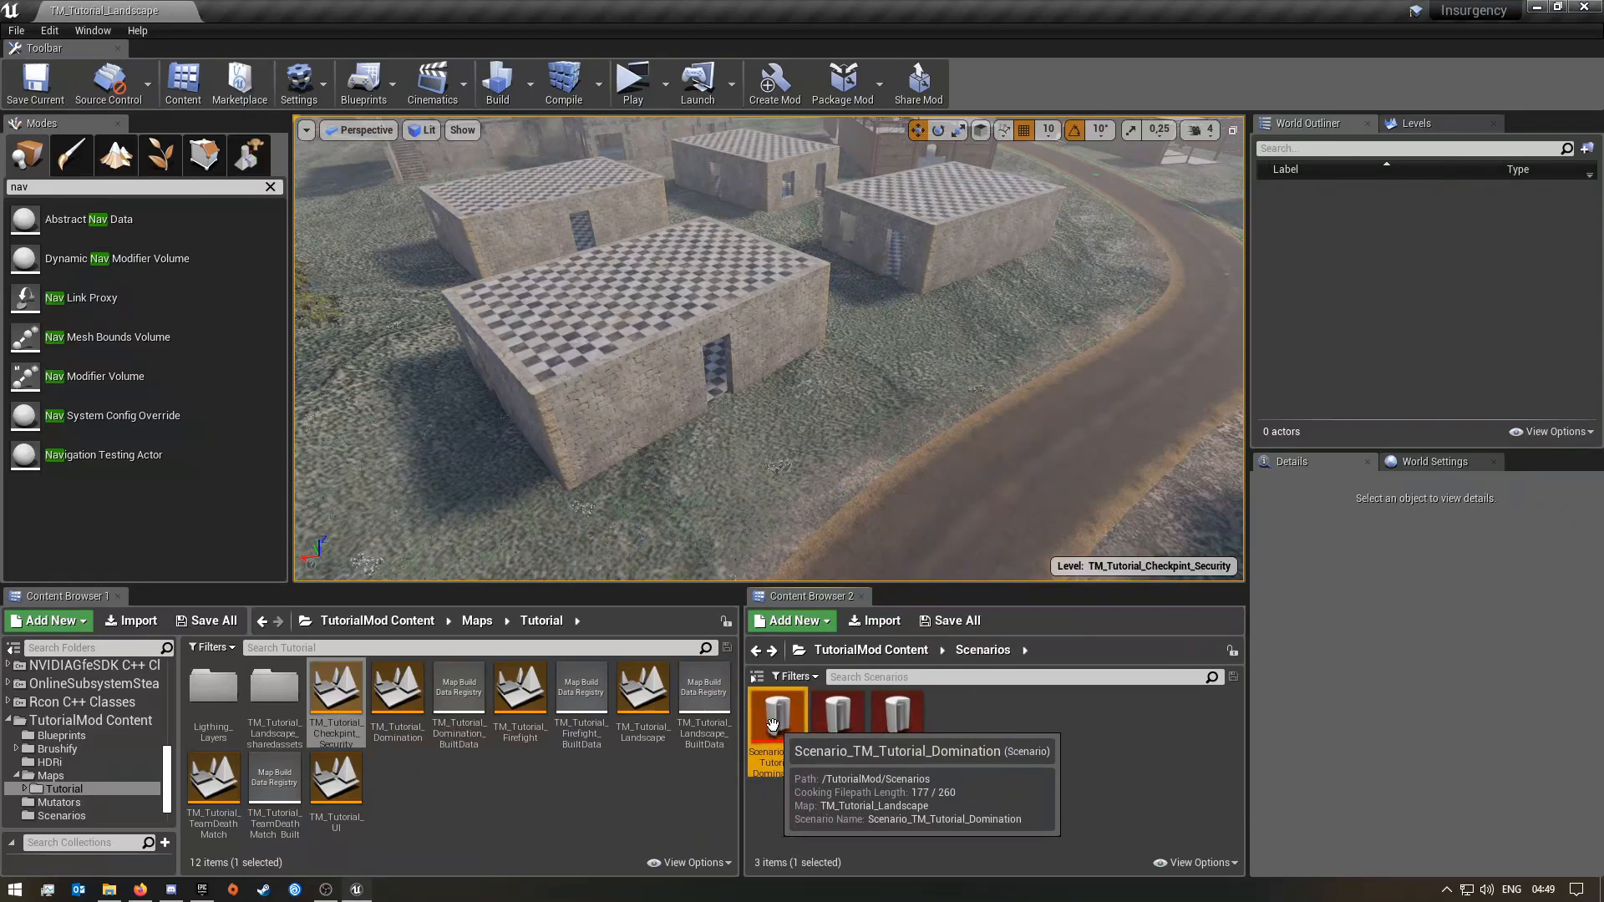
right_click(774, 725)
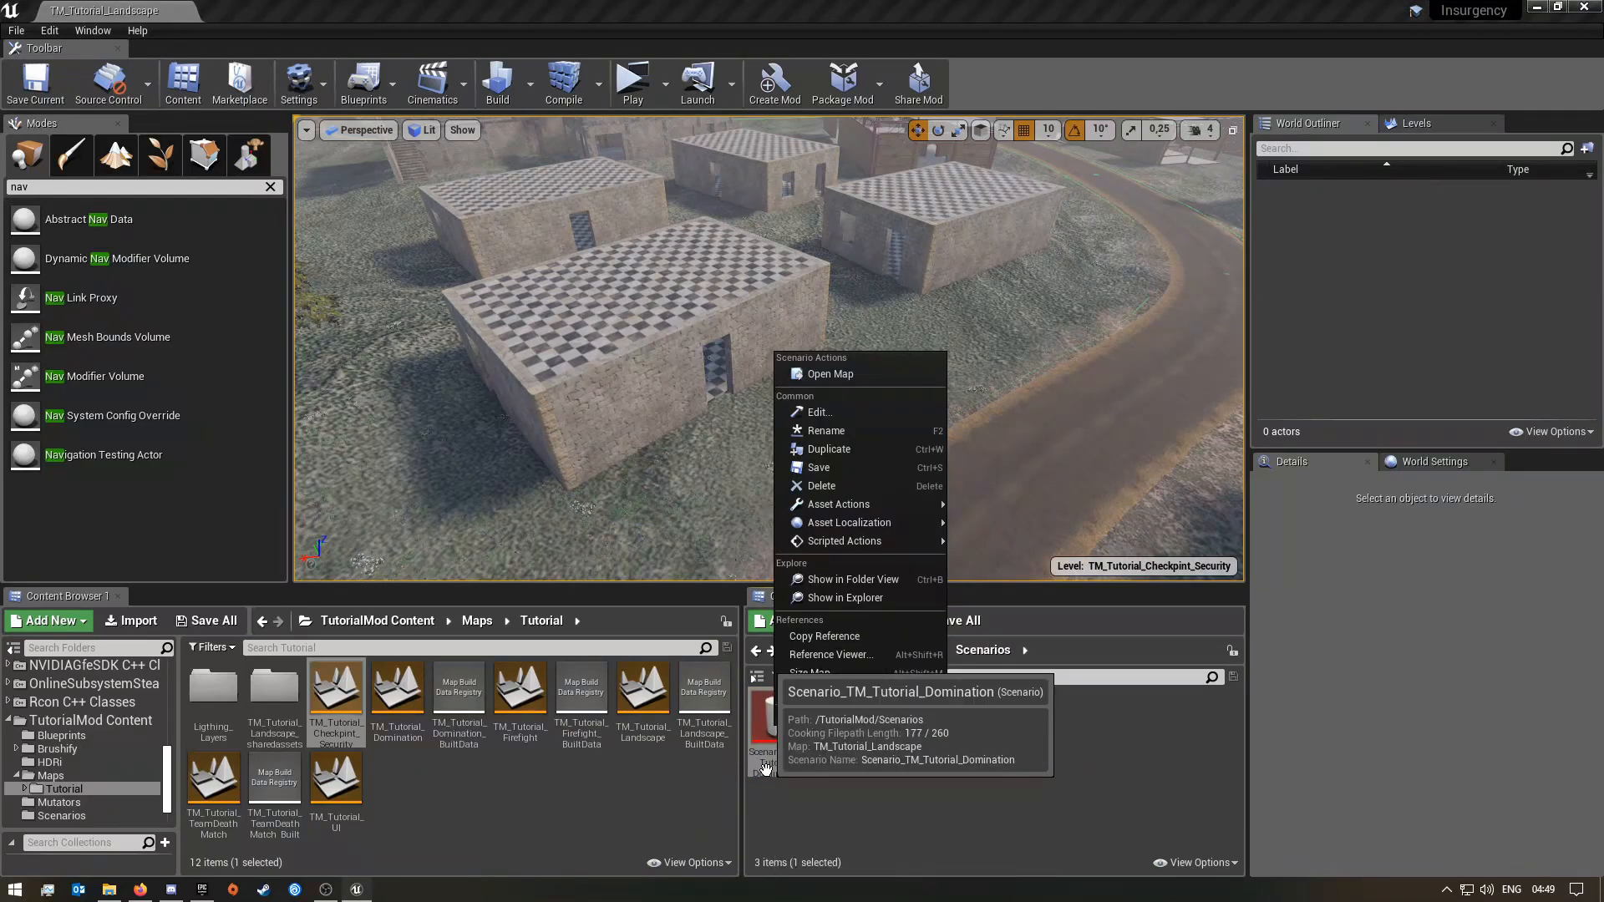
click(839, 449)
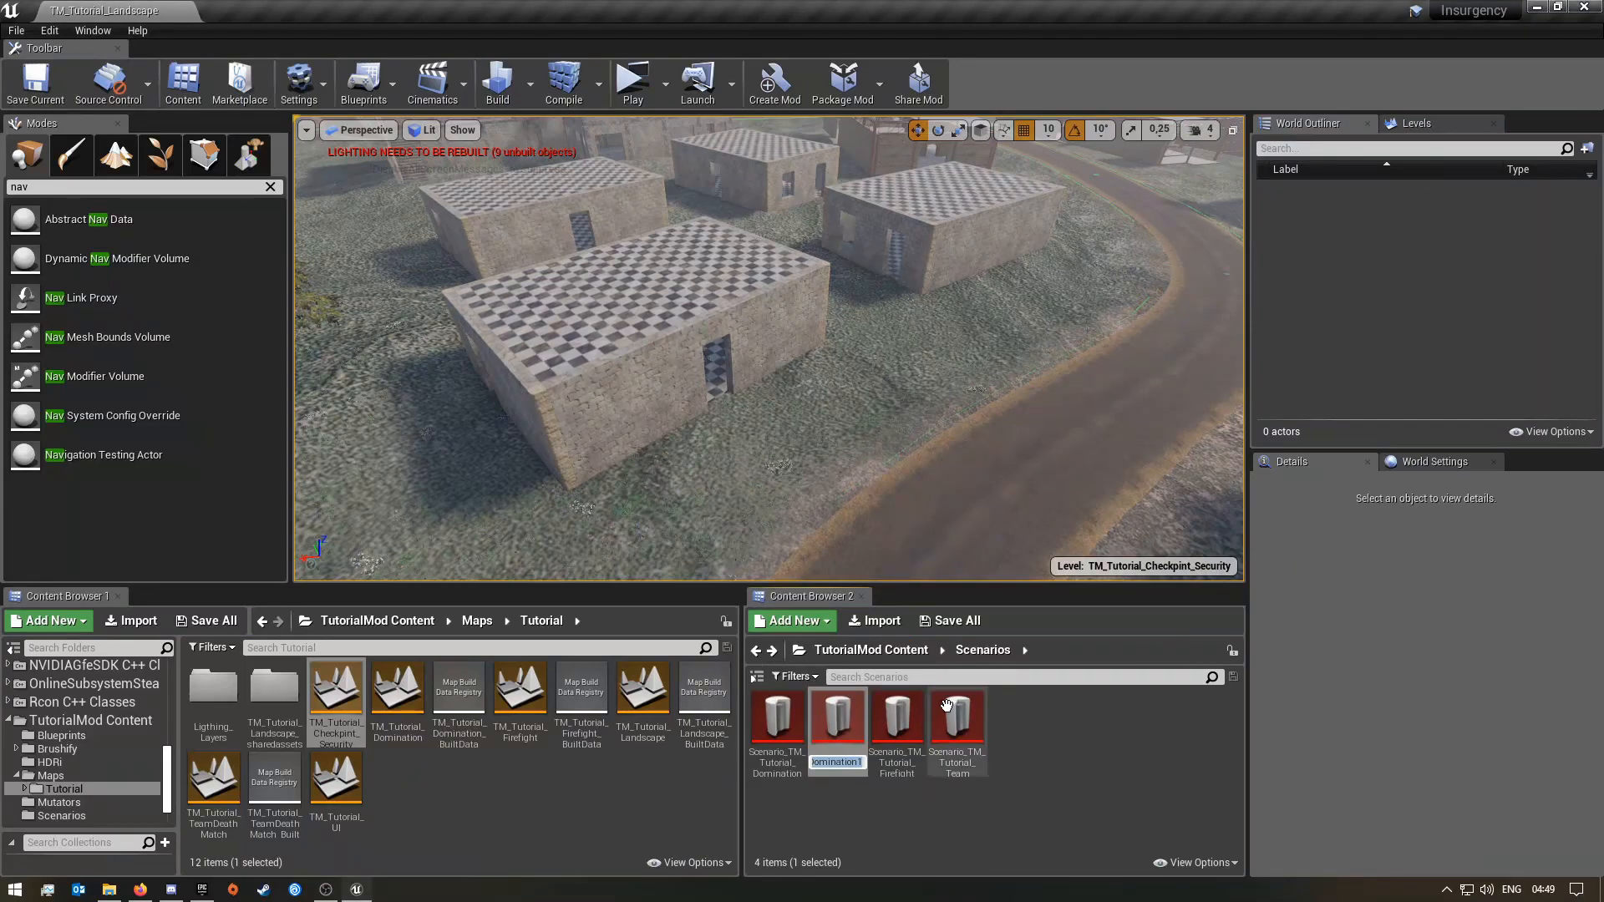
key(End)
key(BackSpace)
key(BackSpace)
key(BackSpace)
key(BackSpace)
key(Return)
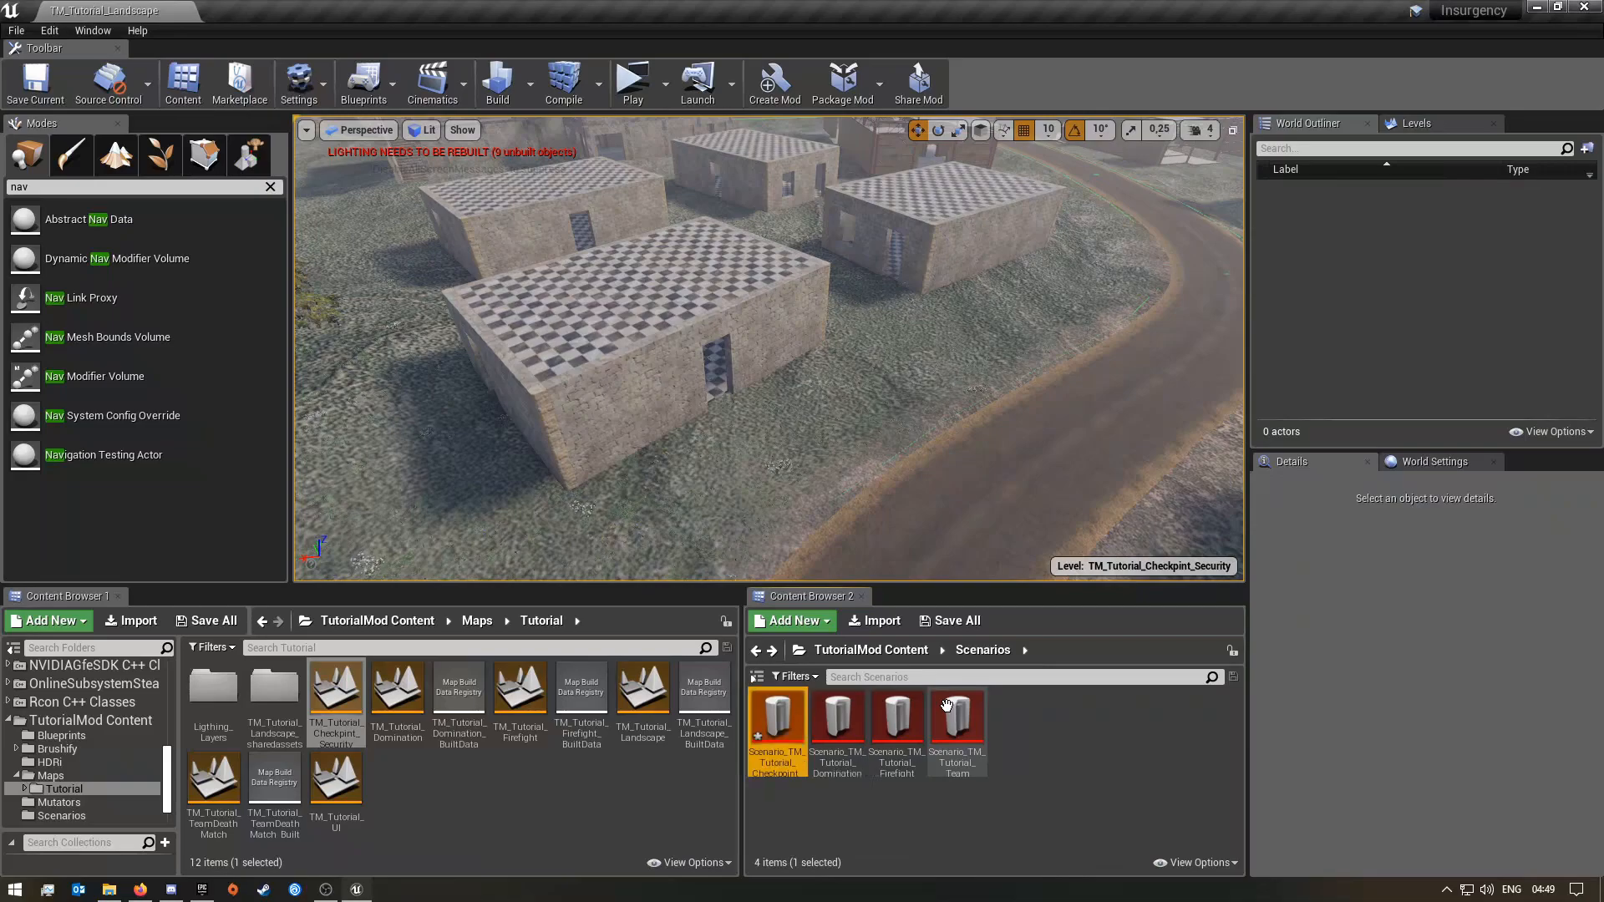
- Save the duplicated checkpoint scenario asset
click(905, 843)
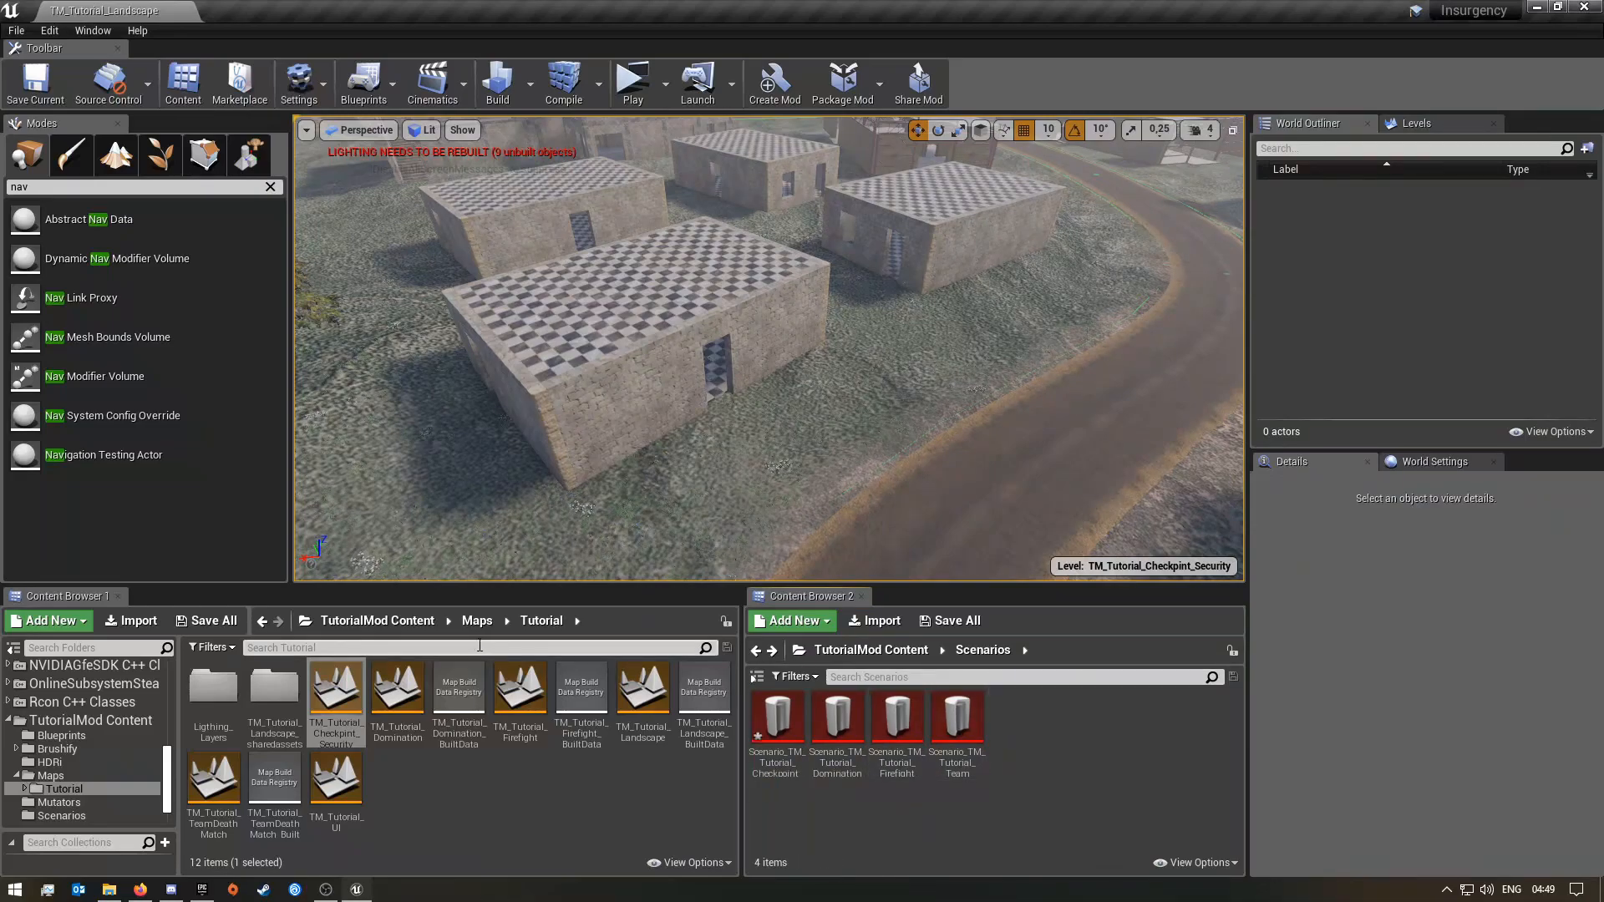
click(950, 622)
click(950, 600)
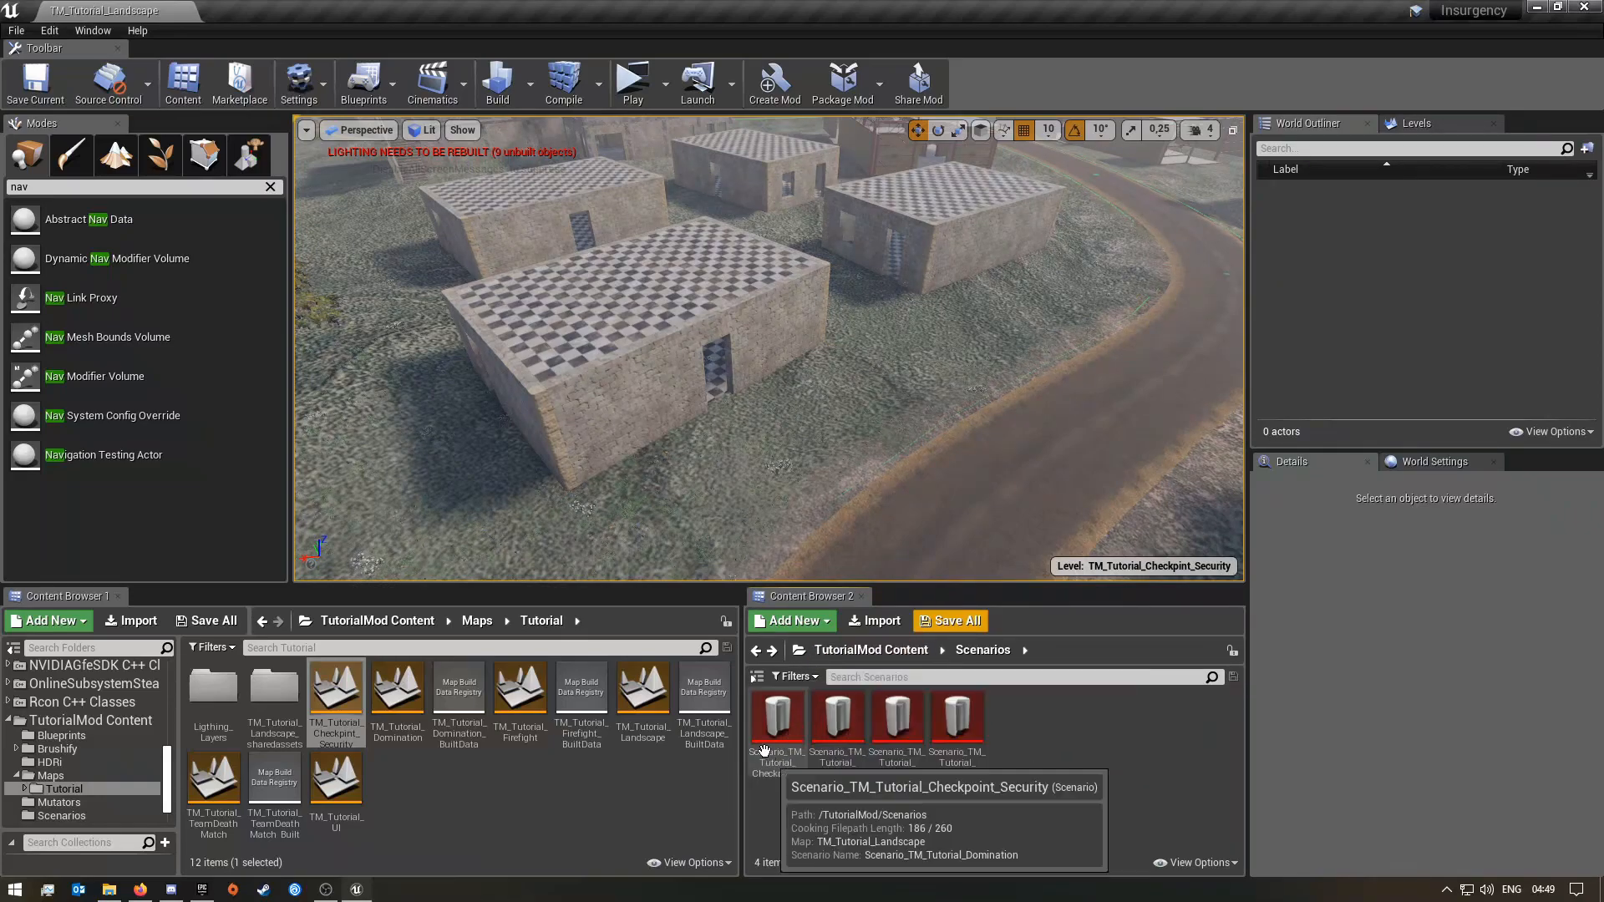
- Open Scenario_TM_Tutorial_Checkpoint_Security, dock its editor in the main window and frame the whole village on the overhead map
click(787, 732)
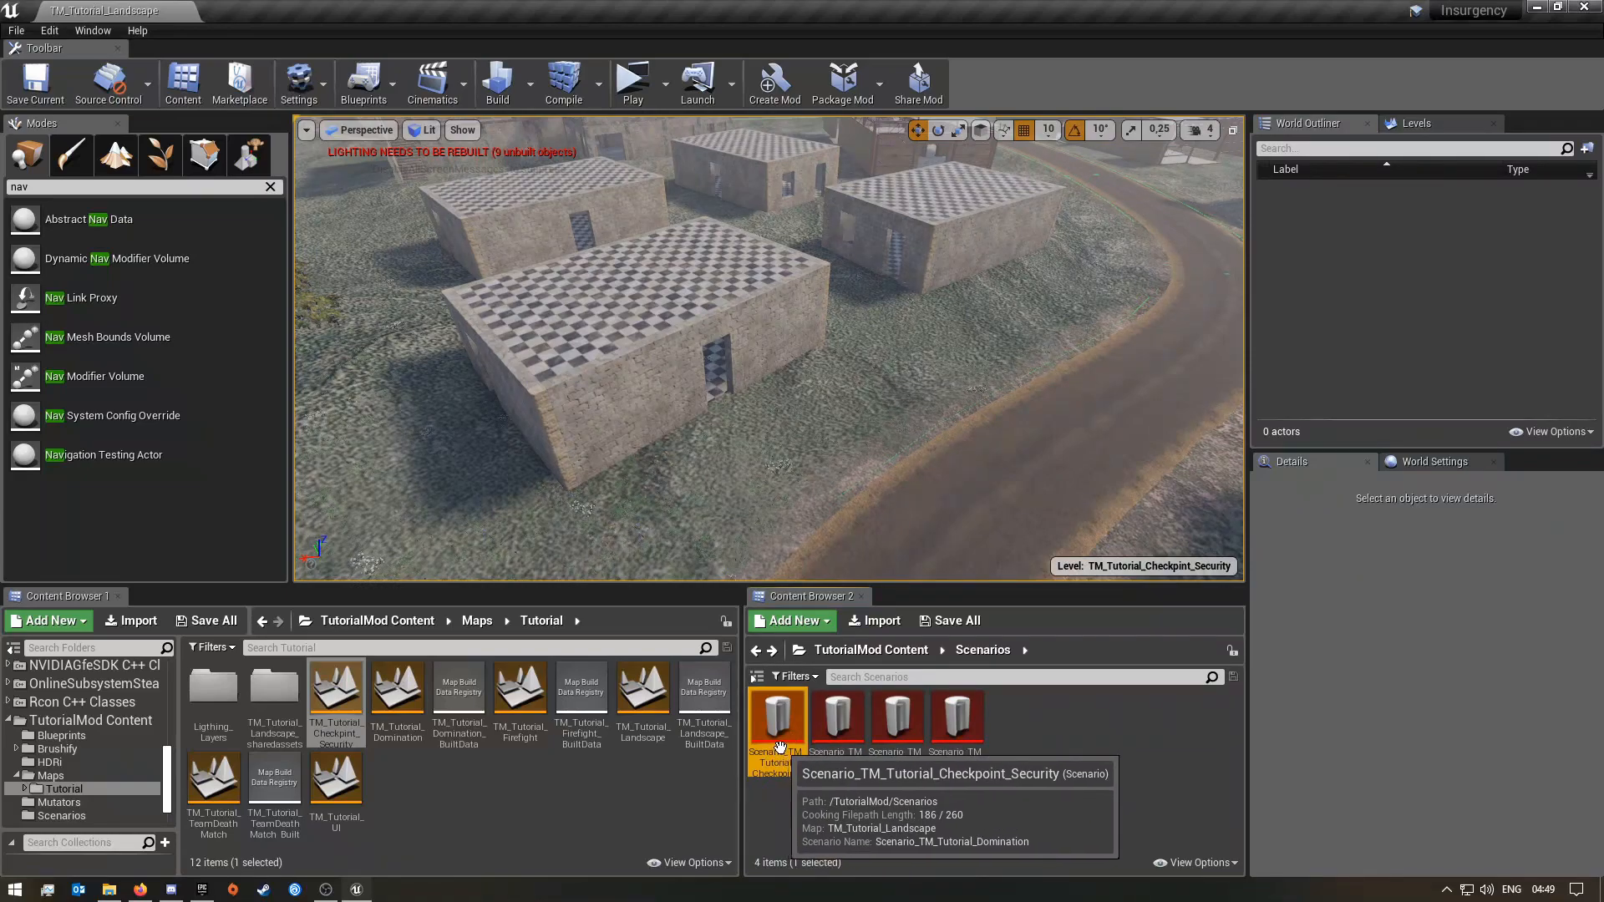
double_click(786, 733)
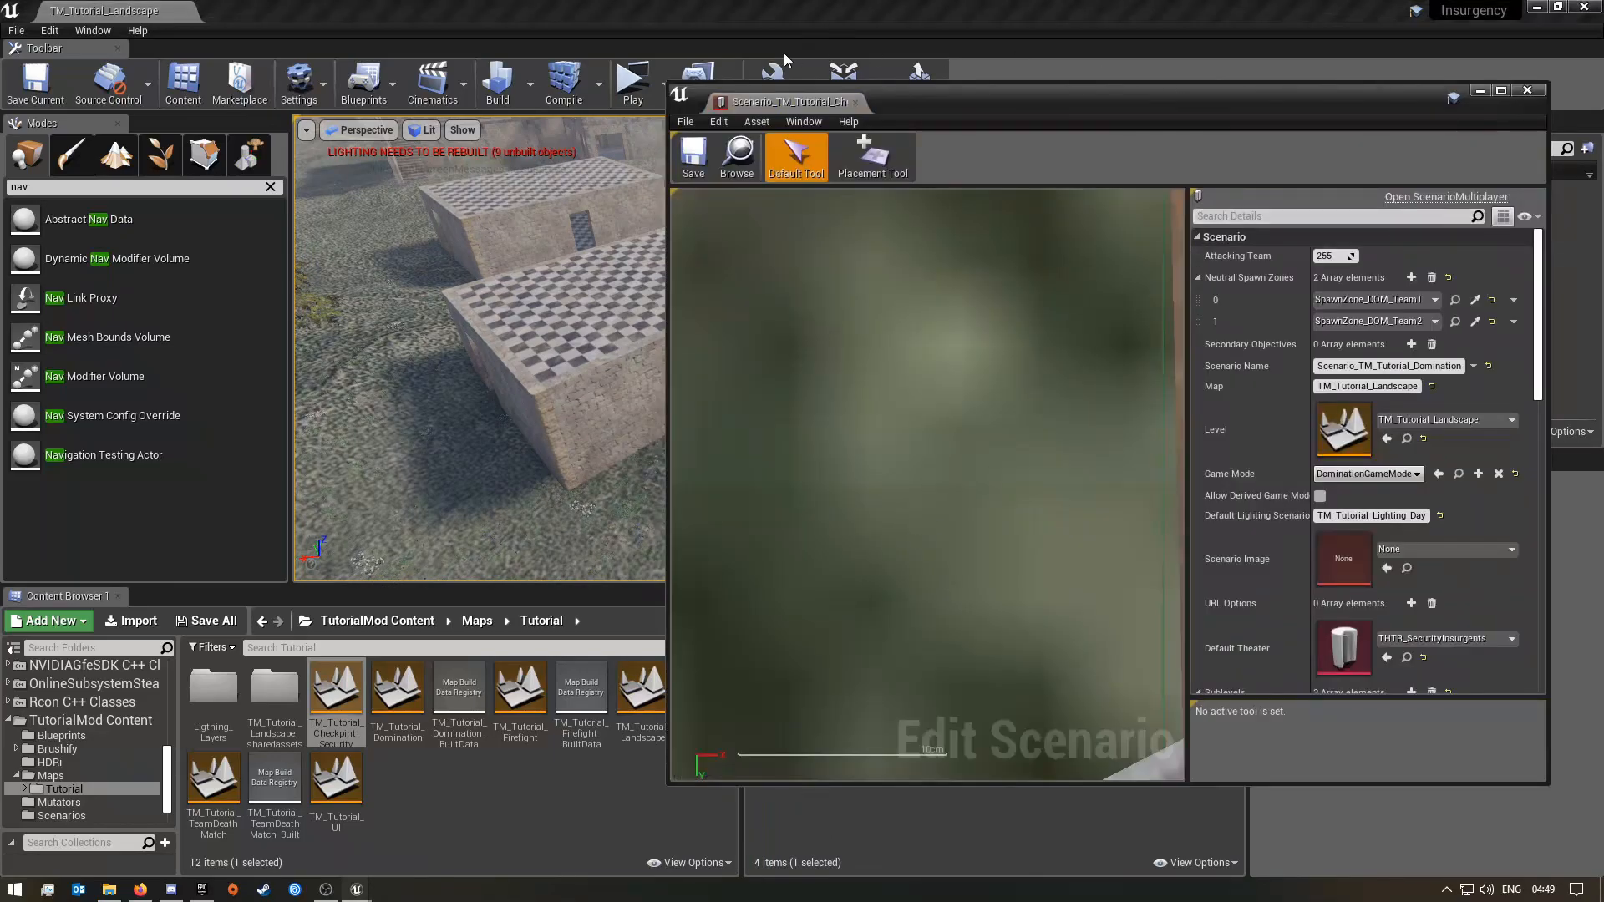
drag(788, 99, 351, 11)
scroll(738, 631, down, 10)
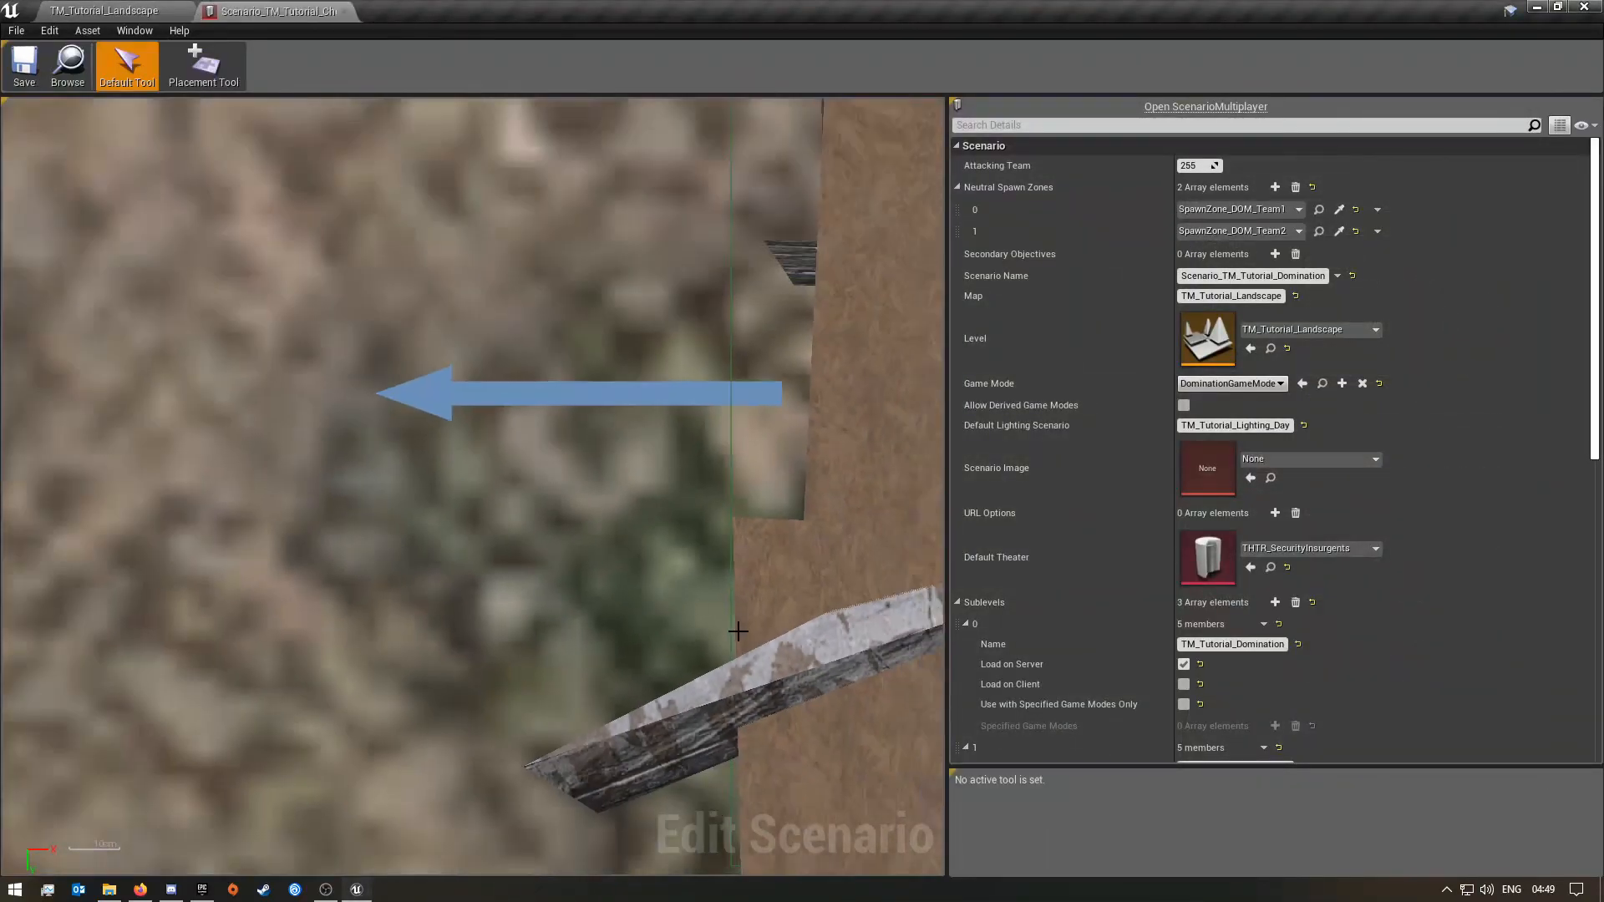
scroll(737, 631, down, 10)
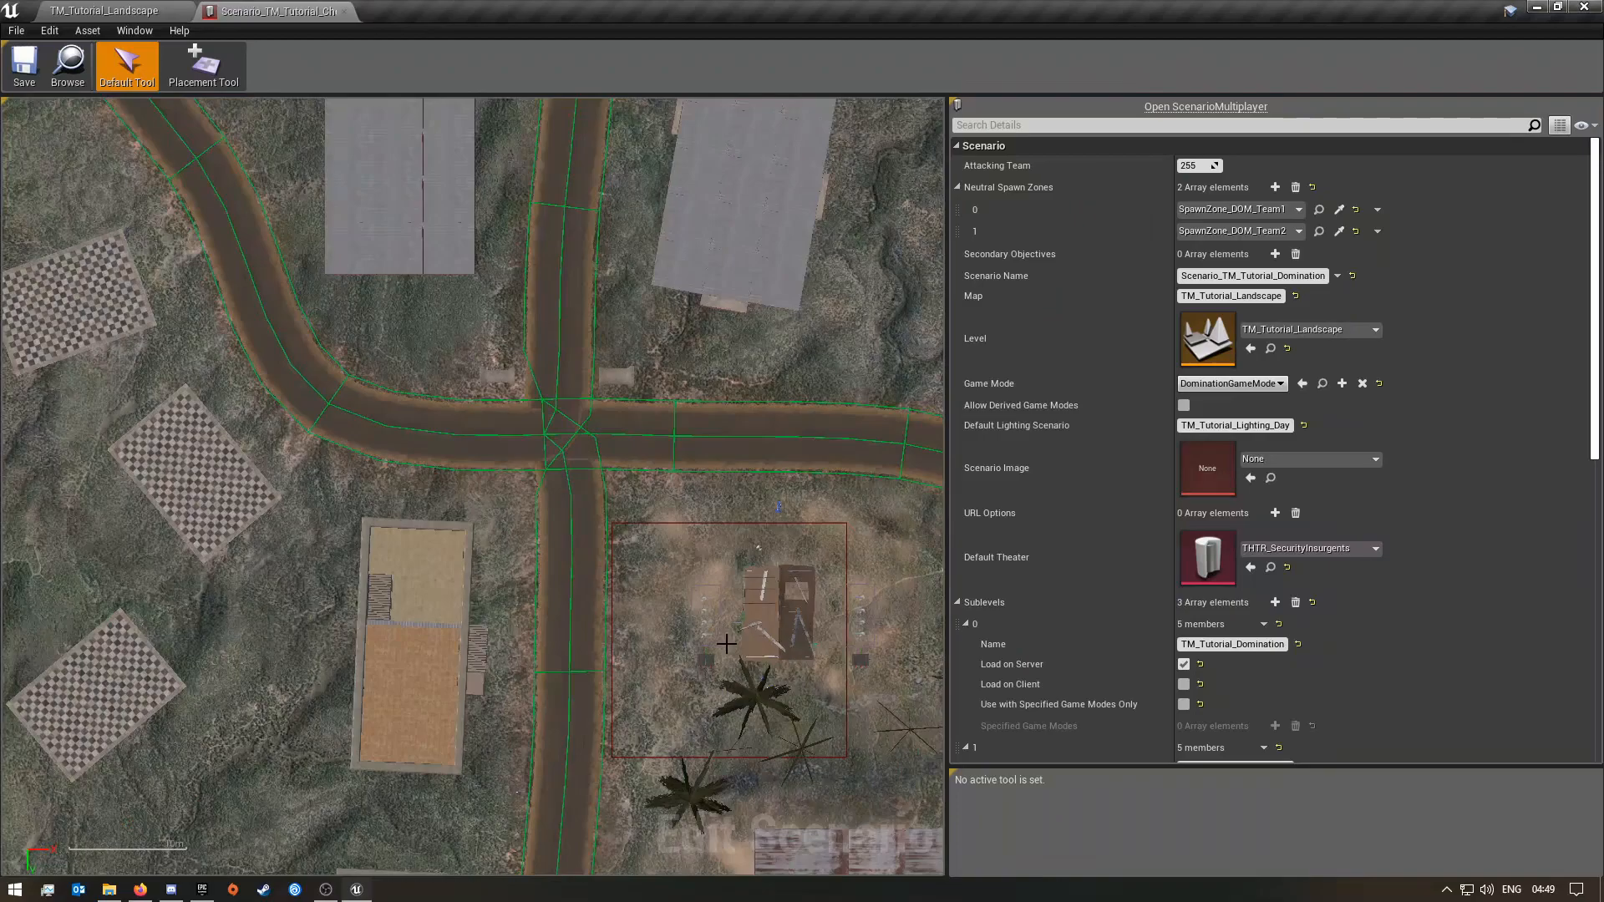
scroll(726, 645, down, 7)
right_drag(727, 644, 425, 526)
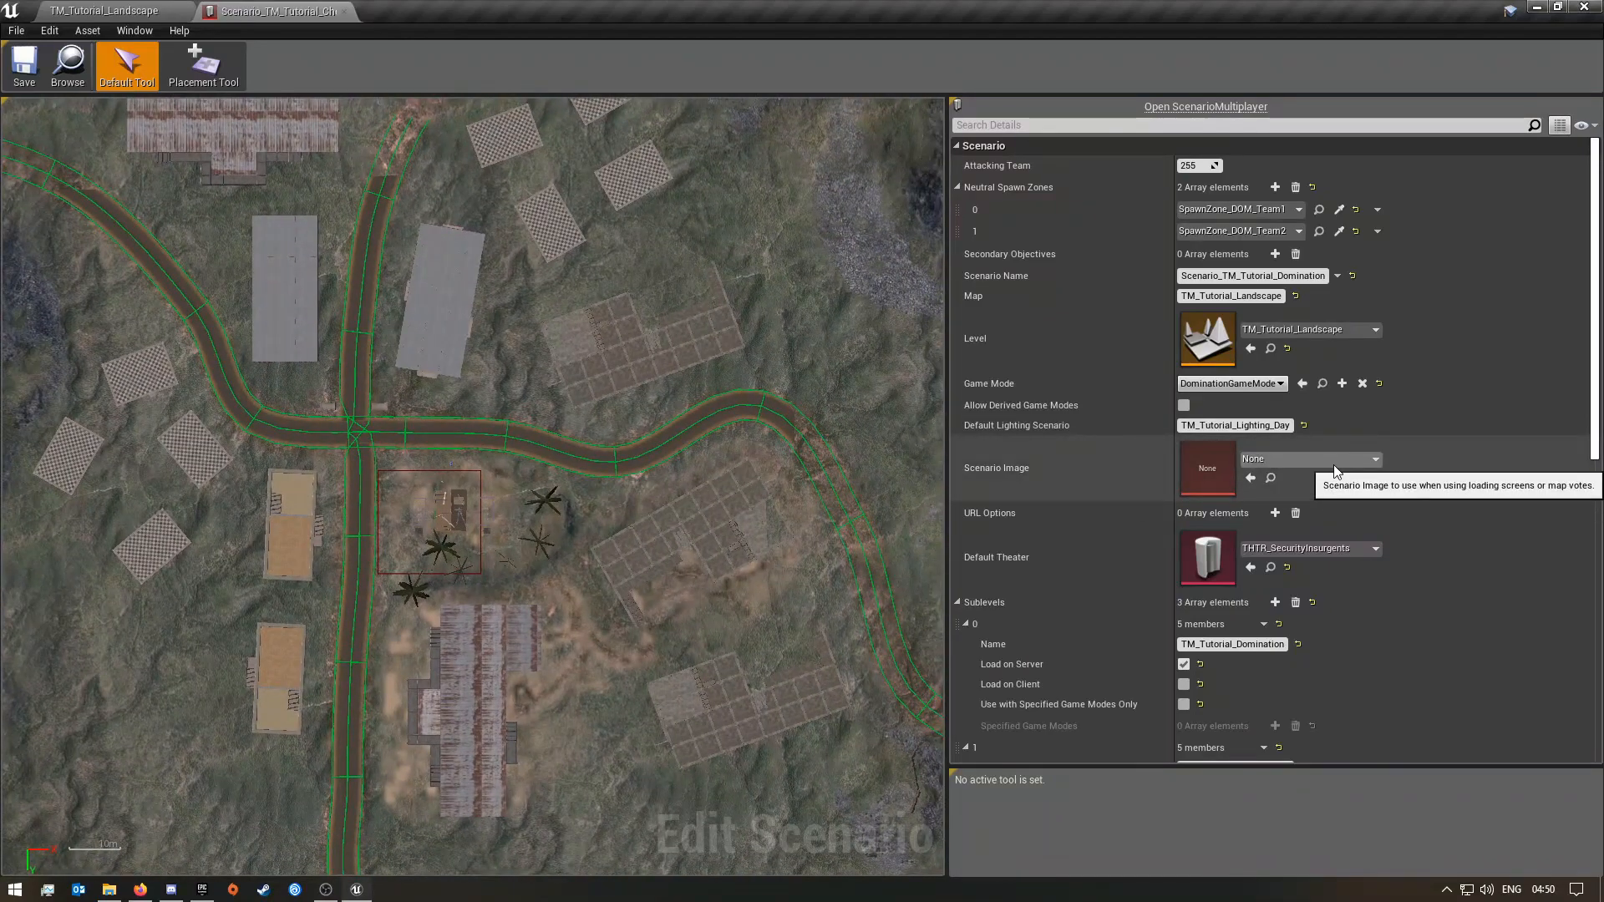
- Clear the Scenario Name, keep TM_Tutorial_Landscape as the level and set the Game Mode to INSCheckpointGameMode
click(1285, 329)
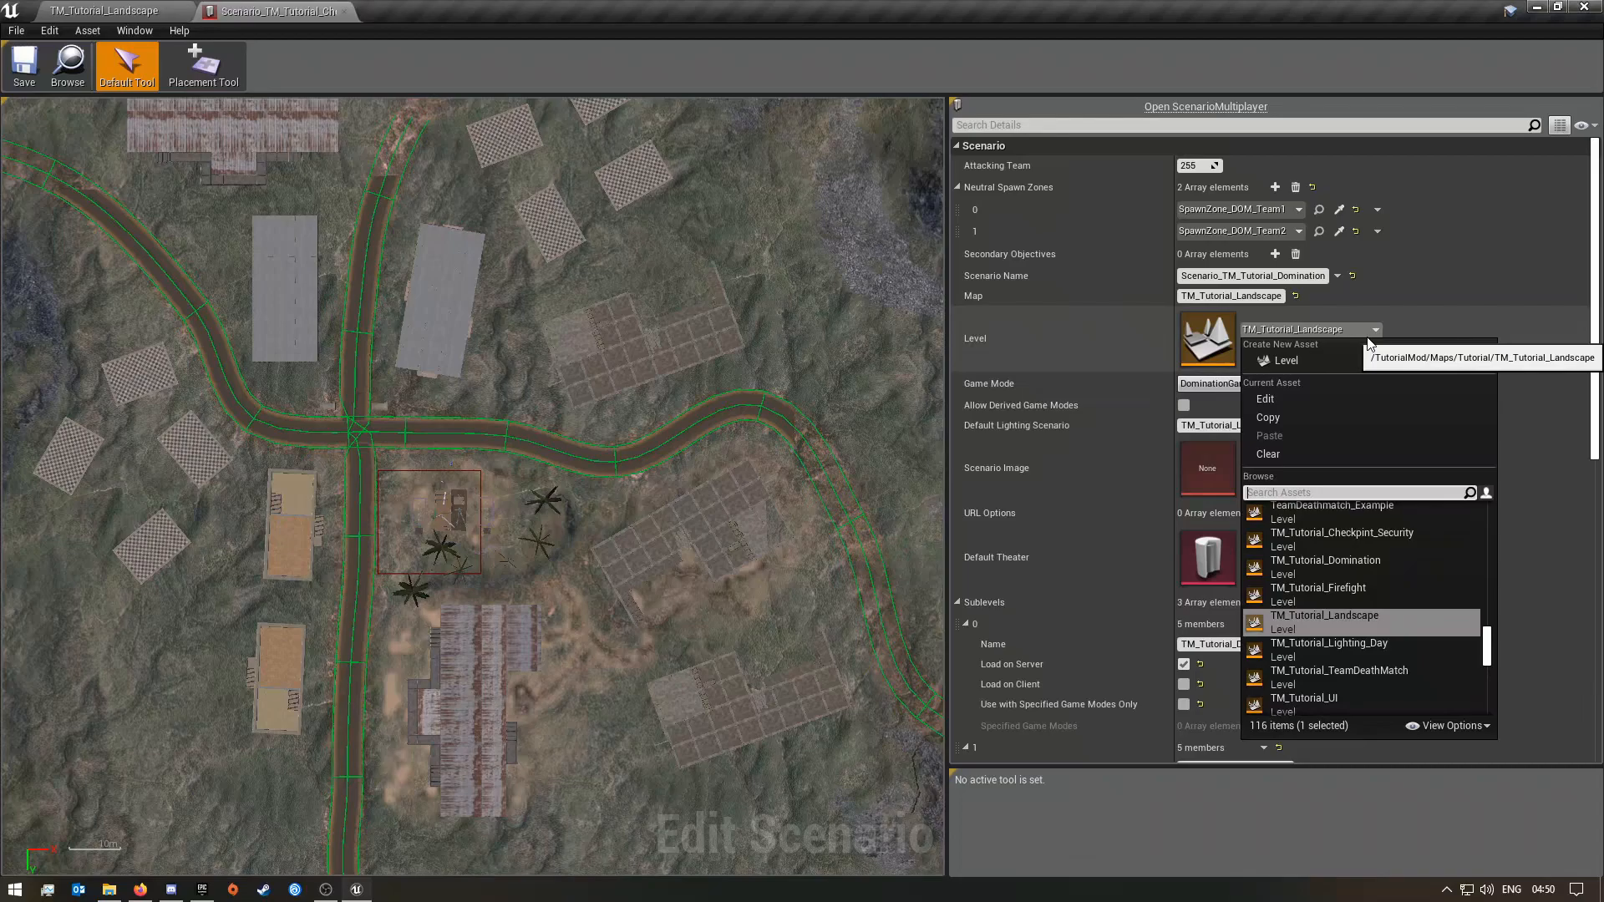
click(1407, 314)
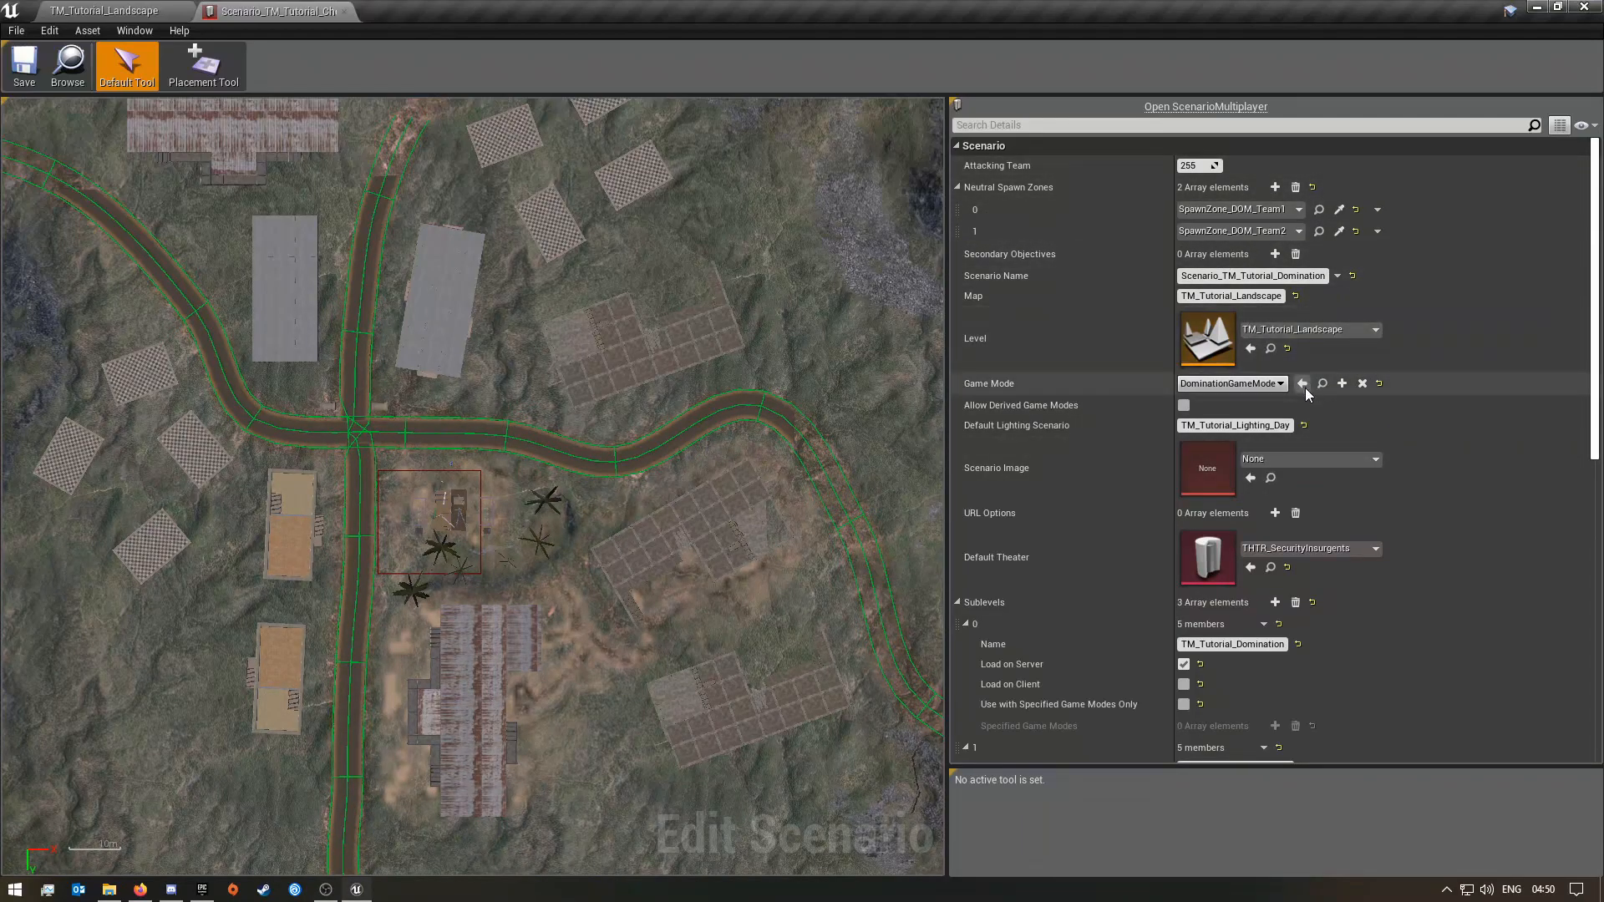
click(1264, 279)
key(BackSpace)
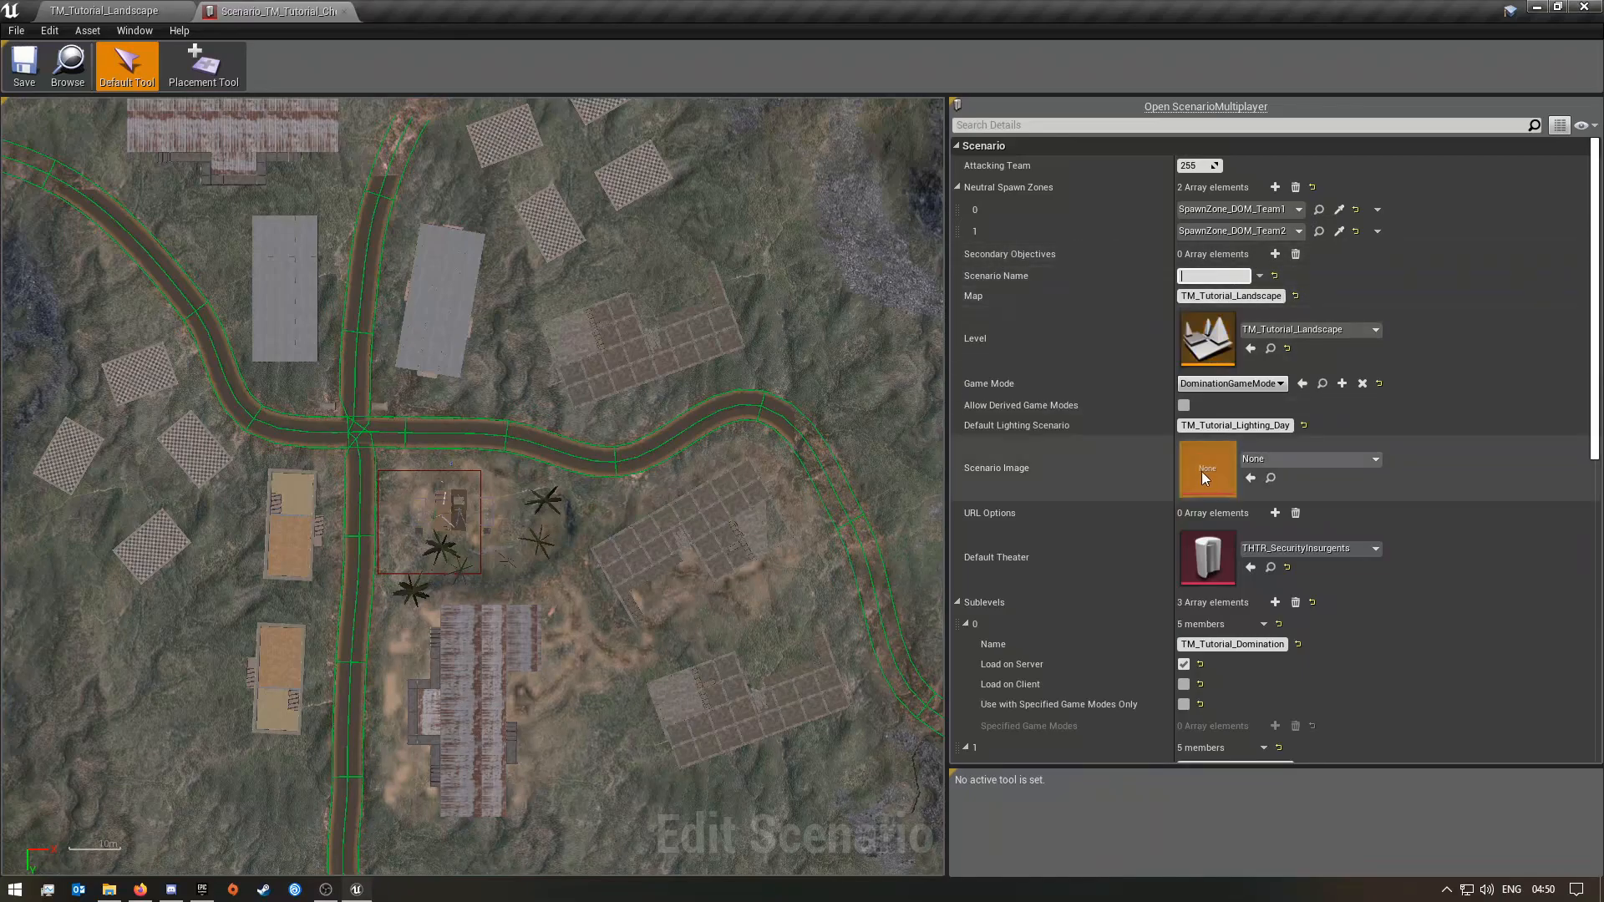
click(1246, 386)
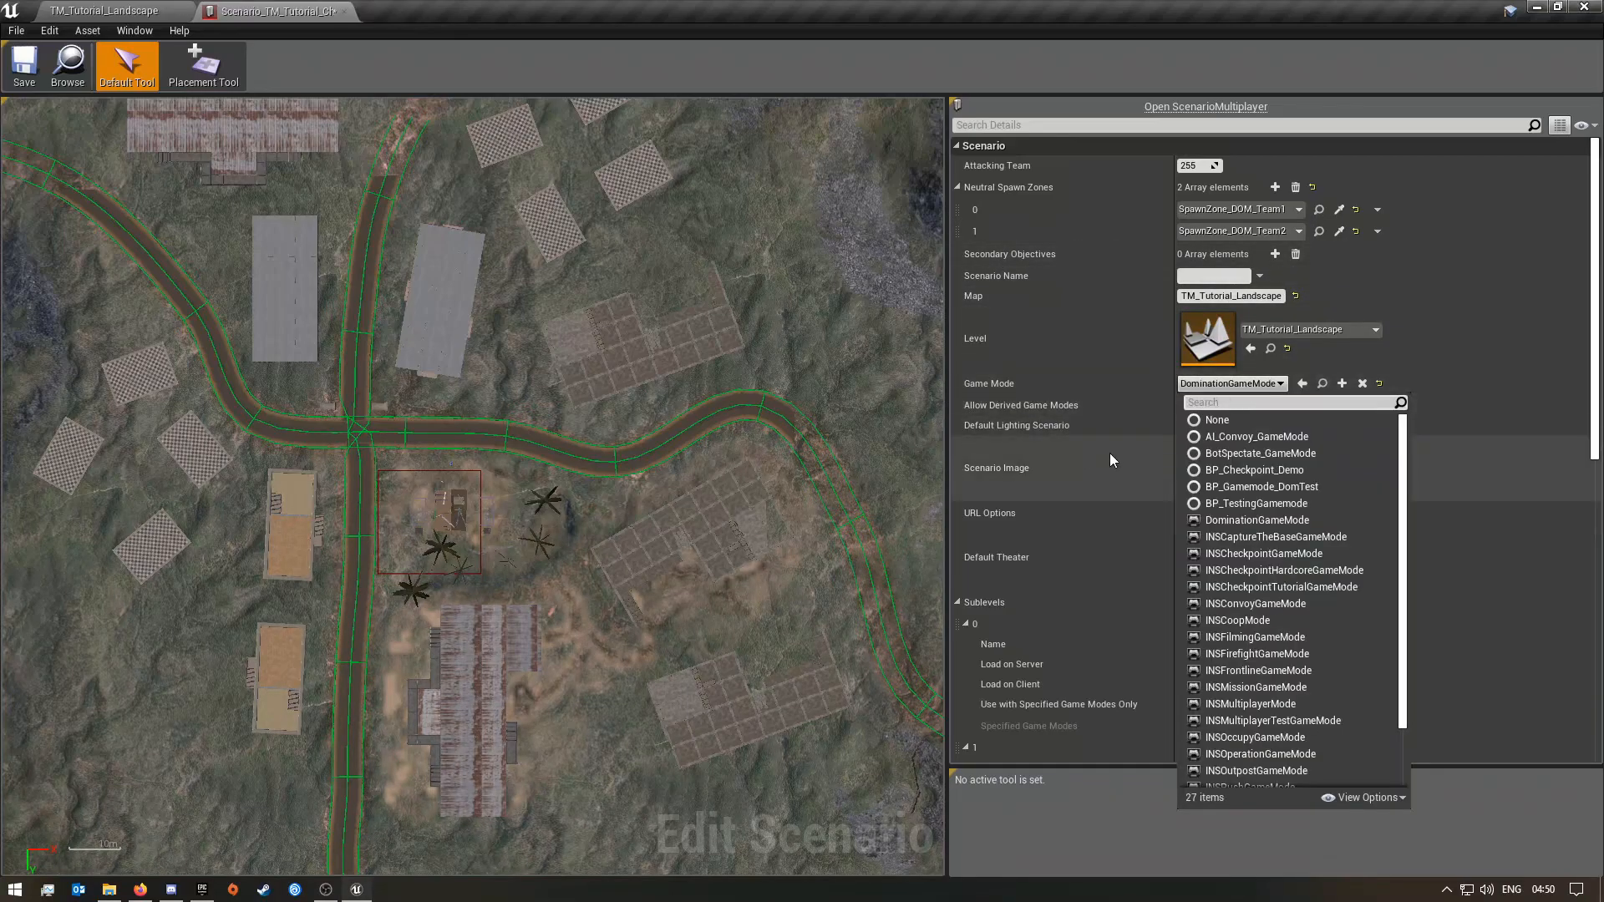
click(1255, 554)
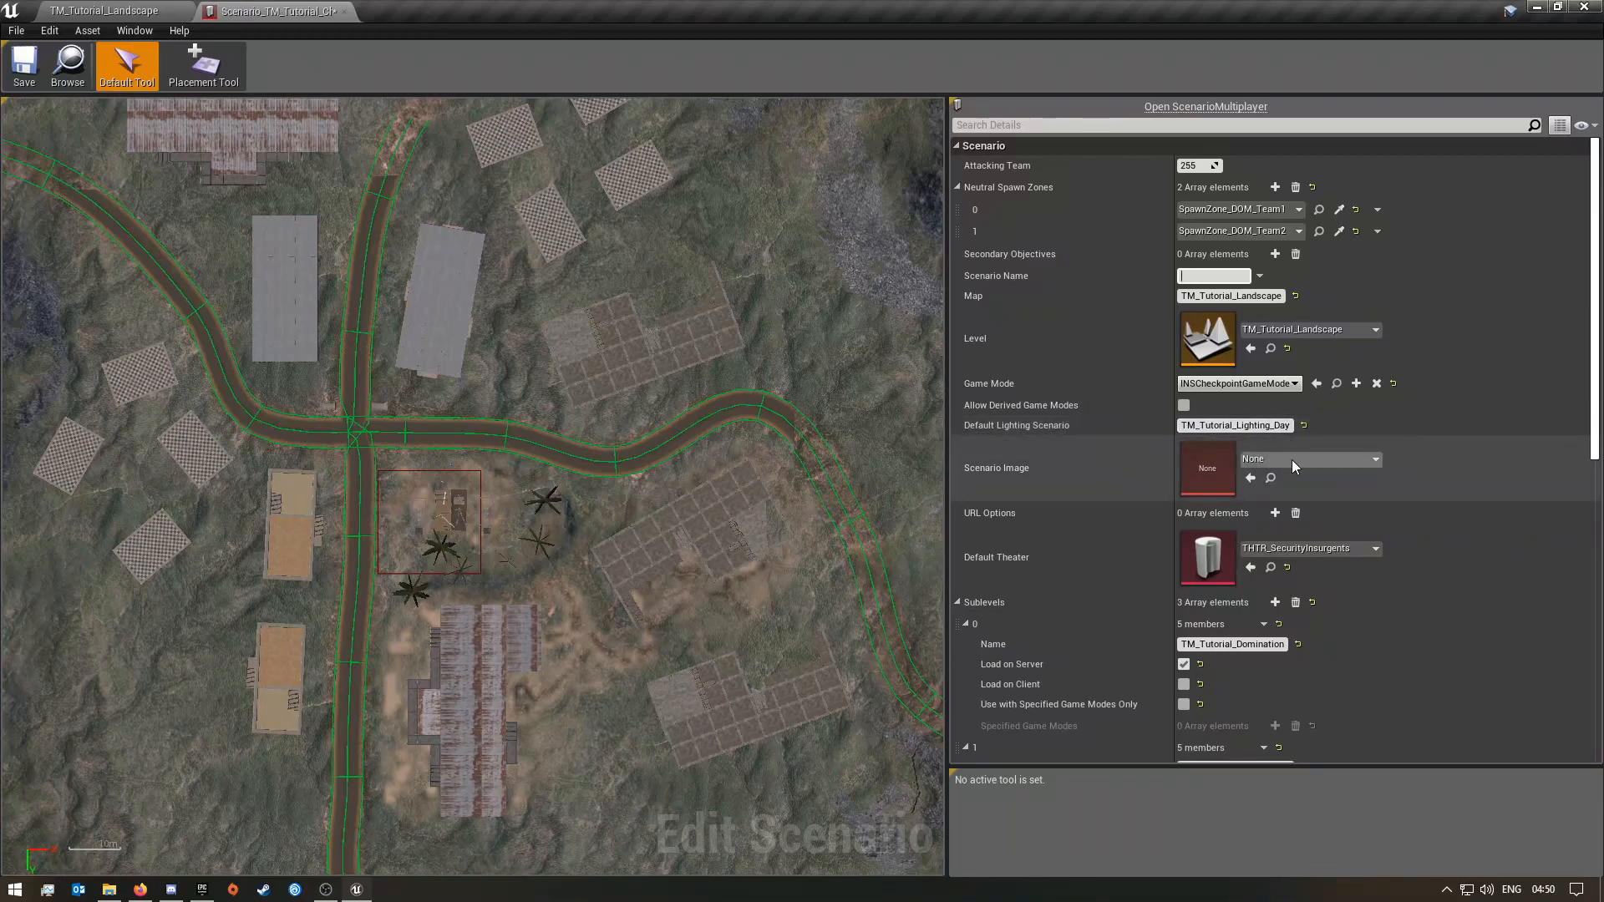
- Set the name of sublevel 0 in the scenario to TM_Tutorial_Checkpint_Security
scroll(1220, 544, down, 5)
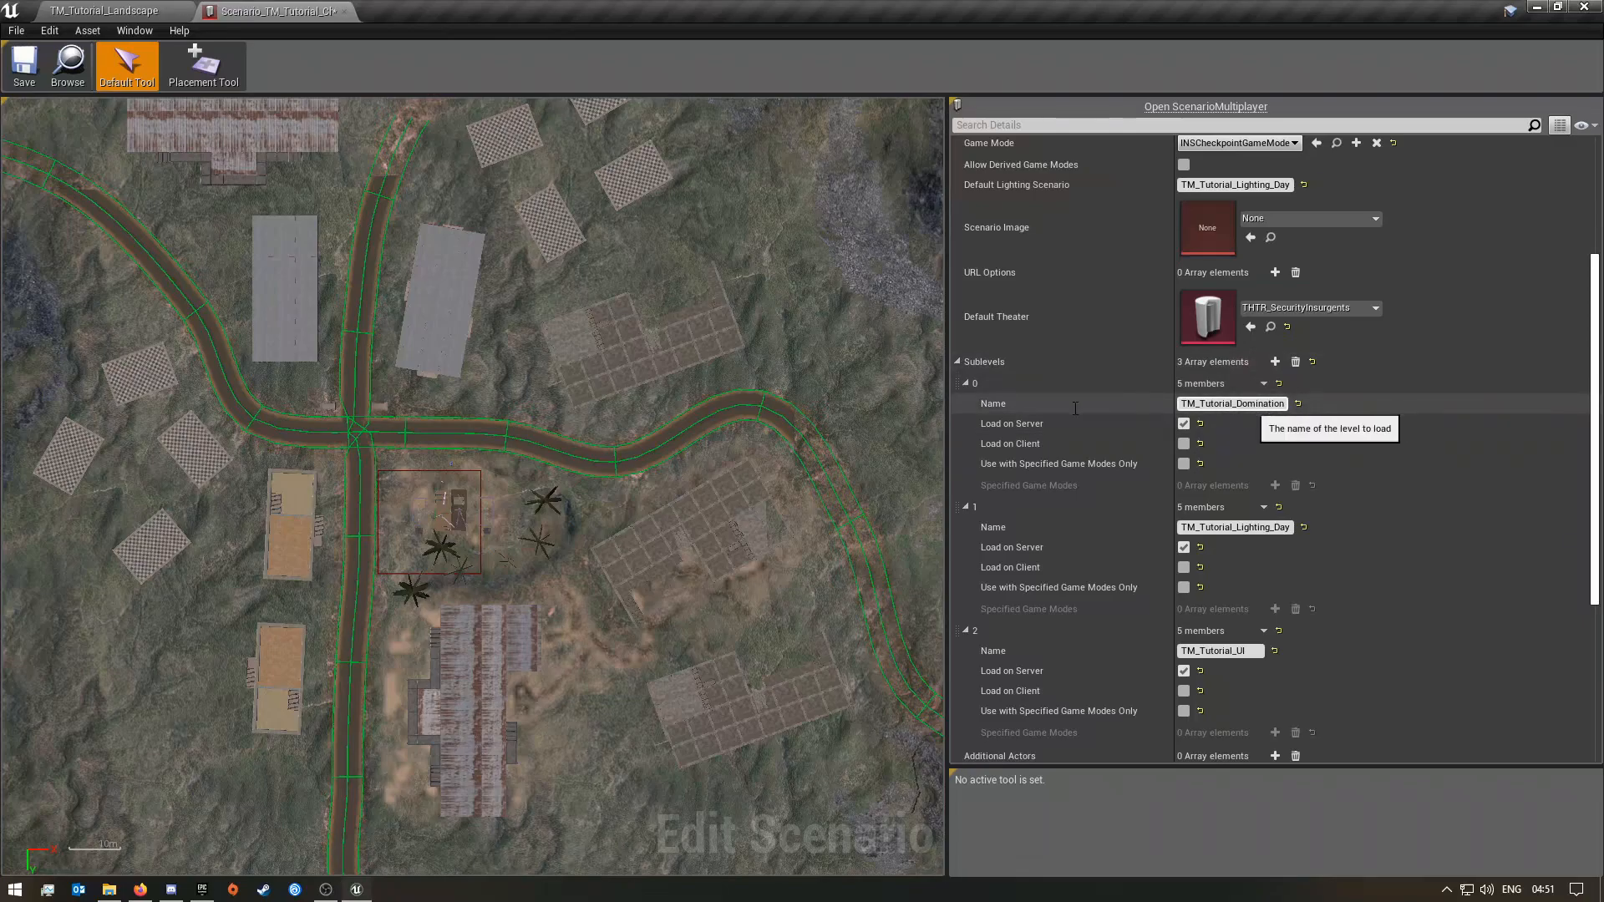
click(104, 11)
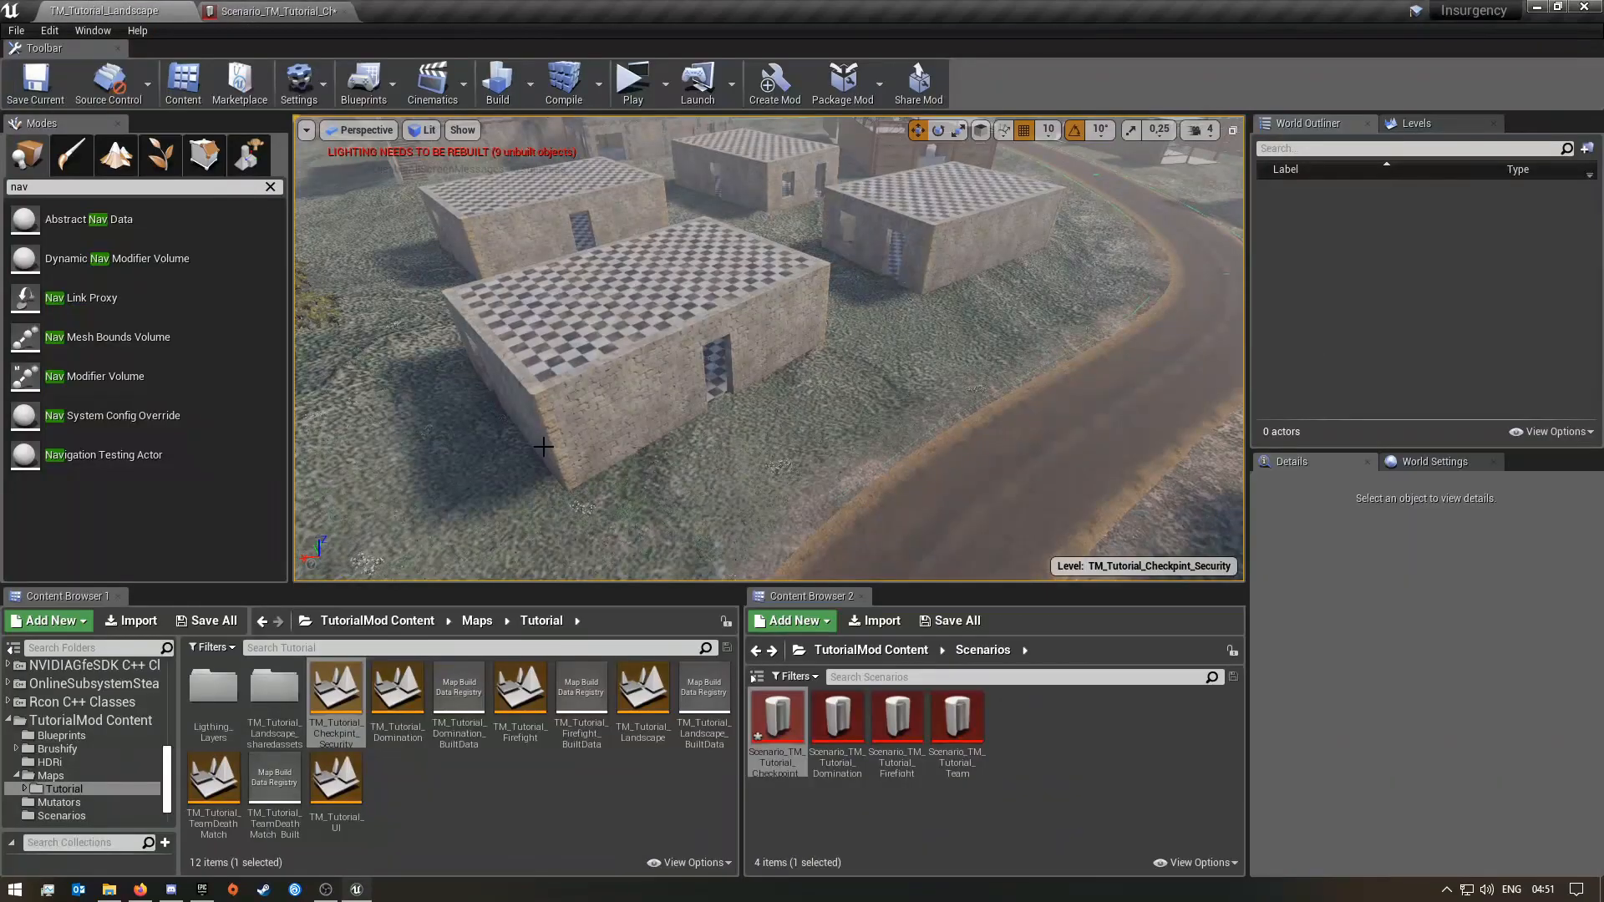
right_click(335, 706)
click(444, 422)
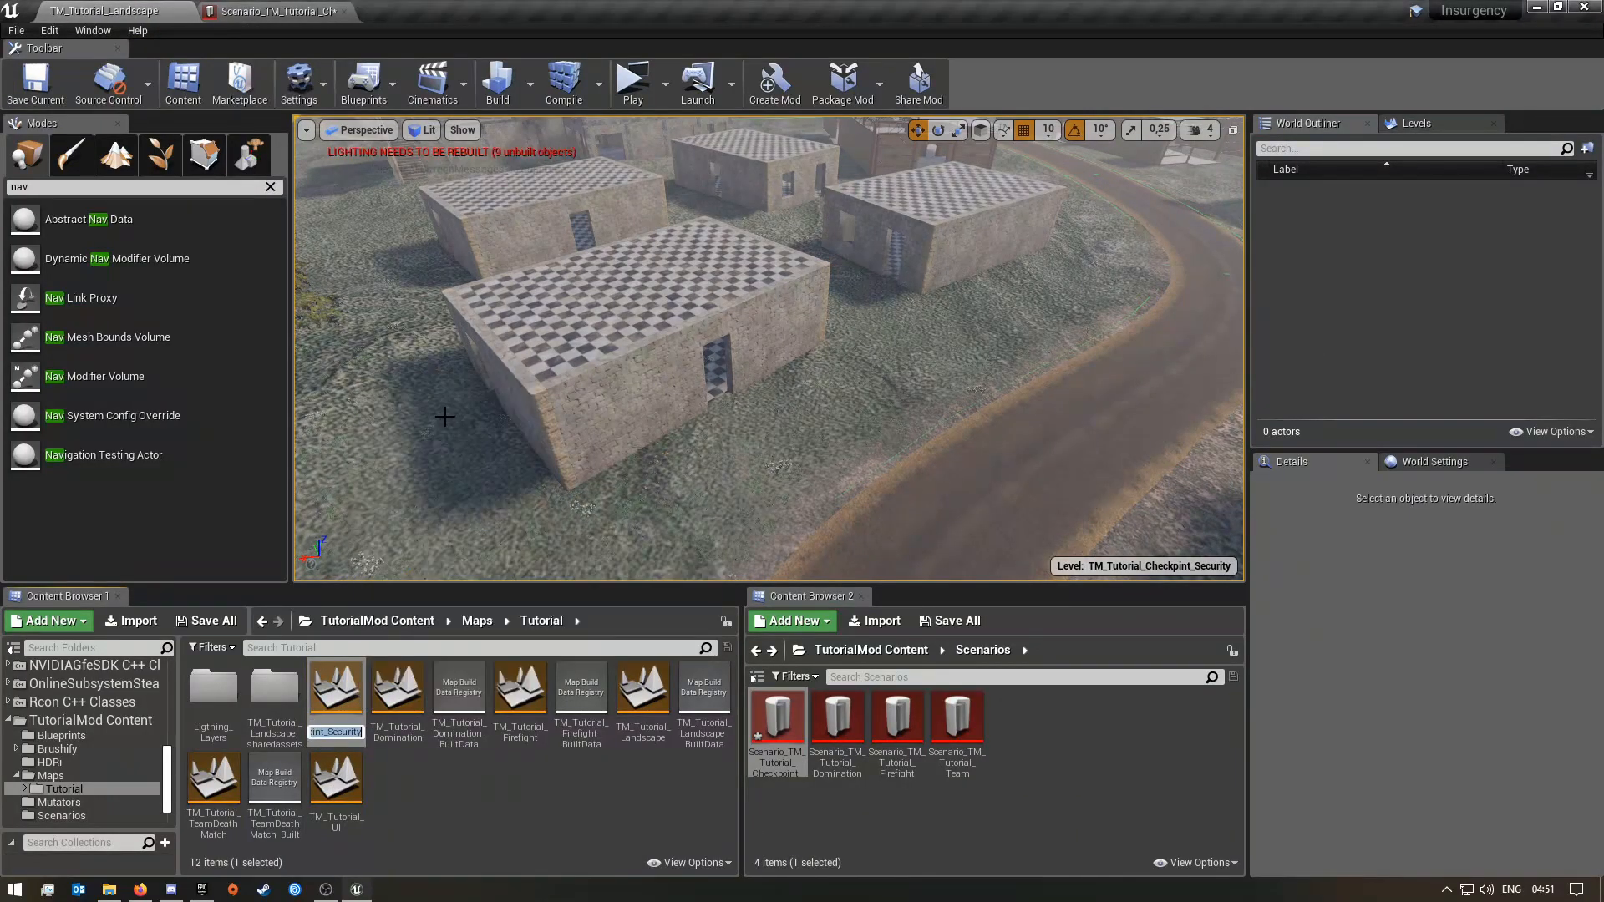
click(280, 11)
click(1236, 403)
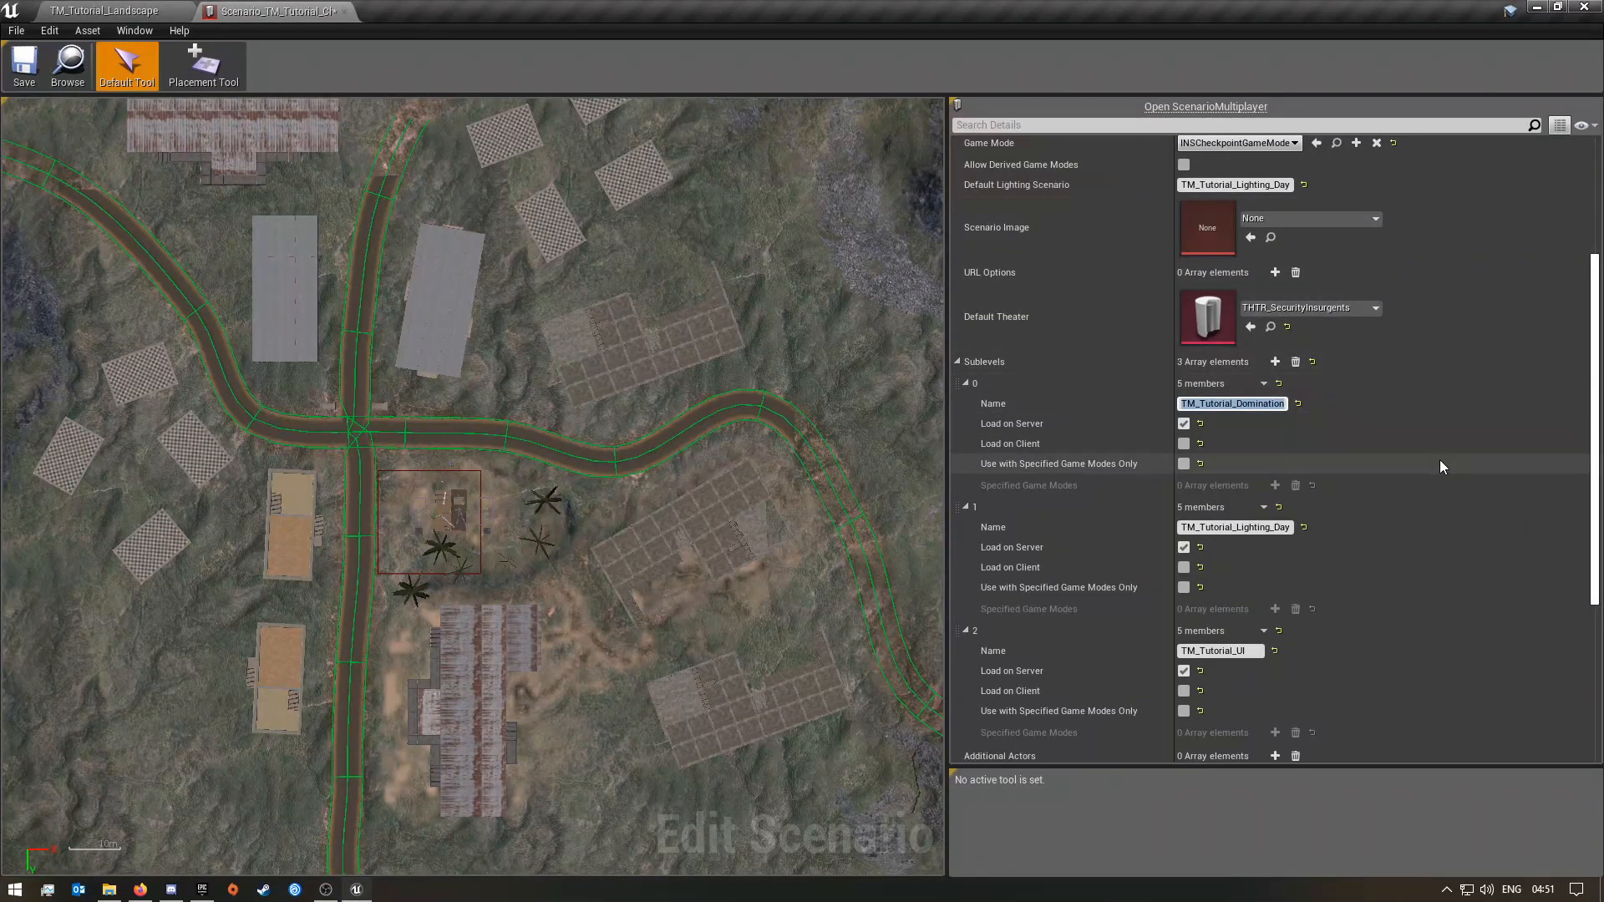
text(TM_Tutorial_Checkpint_Security)
key(Return)
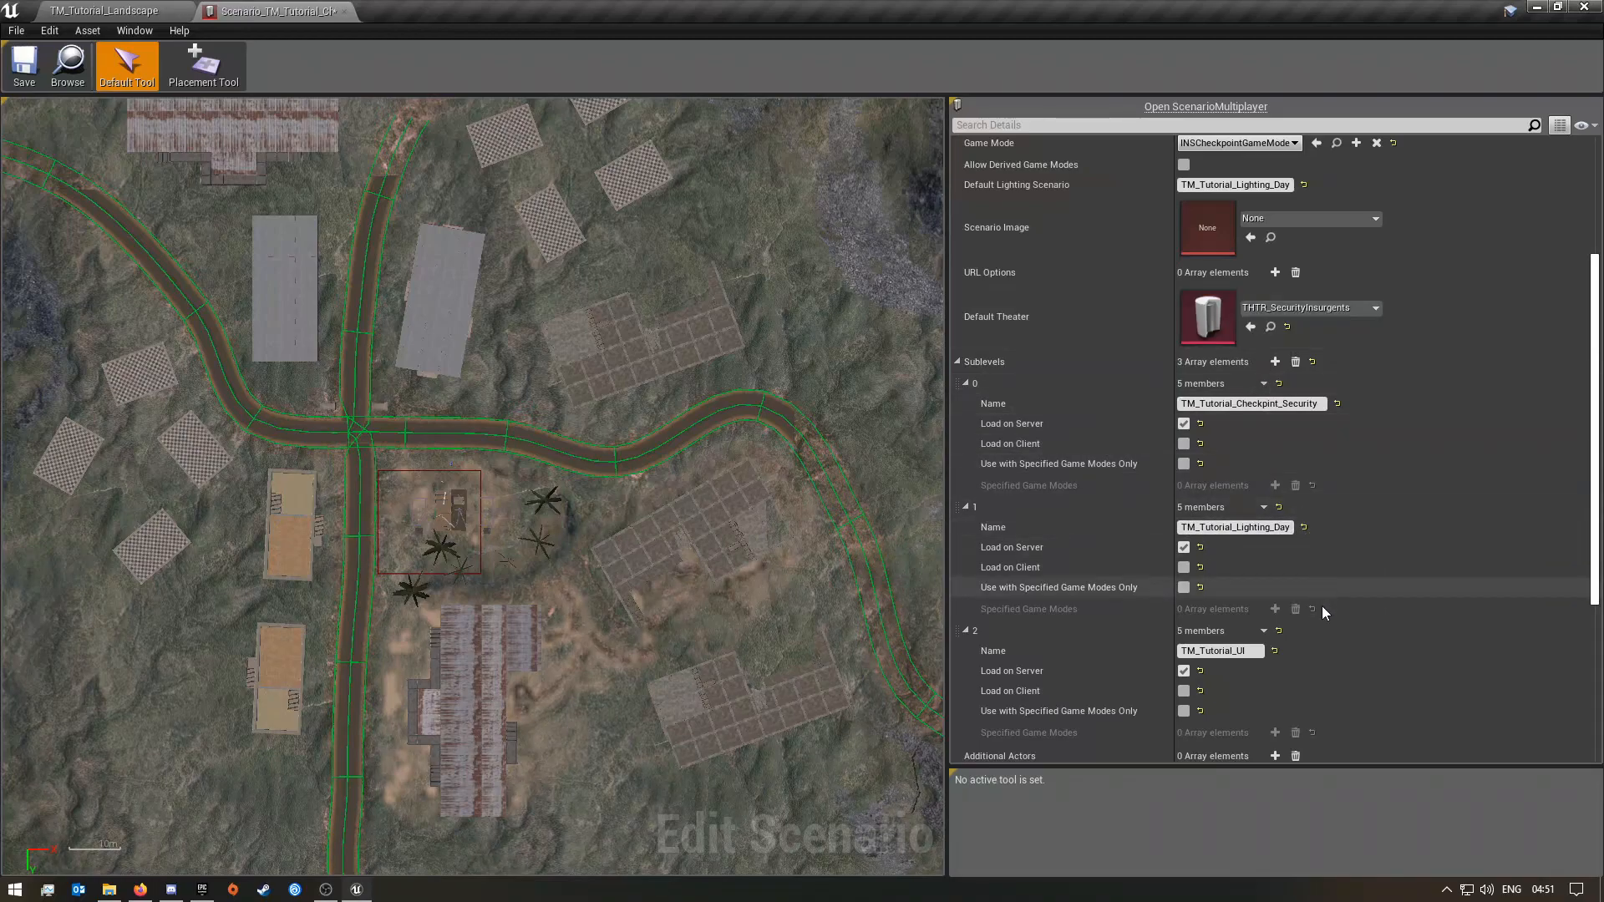
- Review the scenario's three sublevels and expand objectives 0, 1 and 2 to examine their assigned objectives and spawn zones
scroll(1221, 694, down, 2)
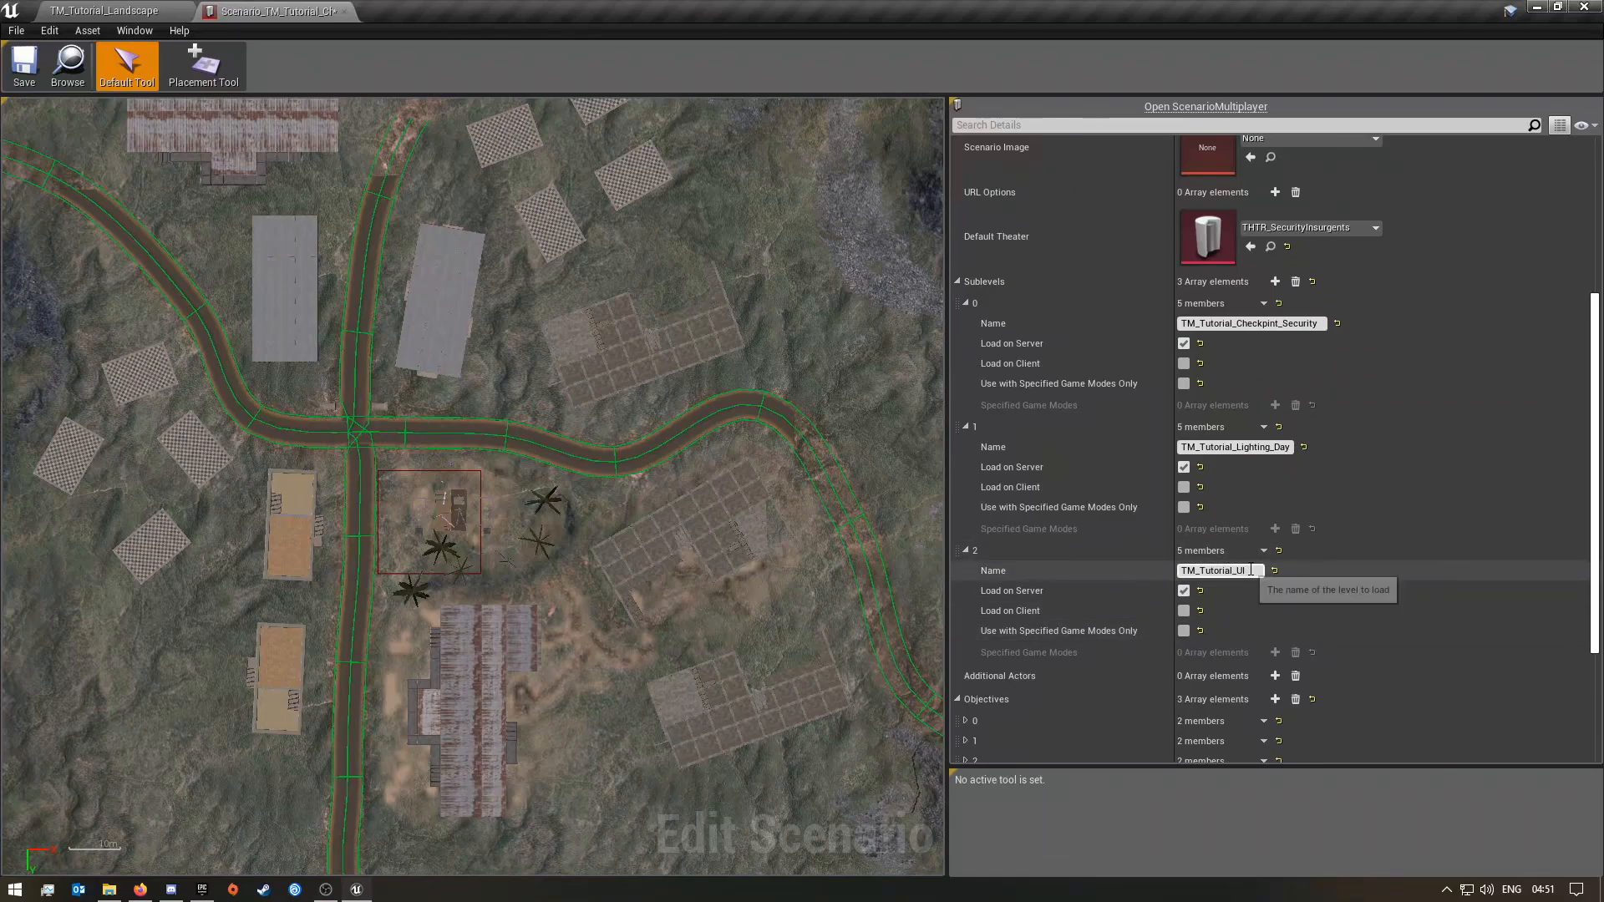
click(1197, 574)
click(1373, 536)
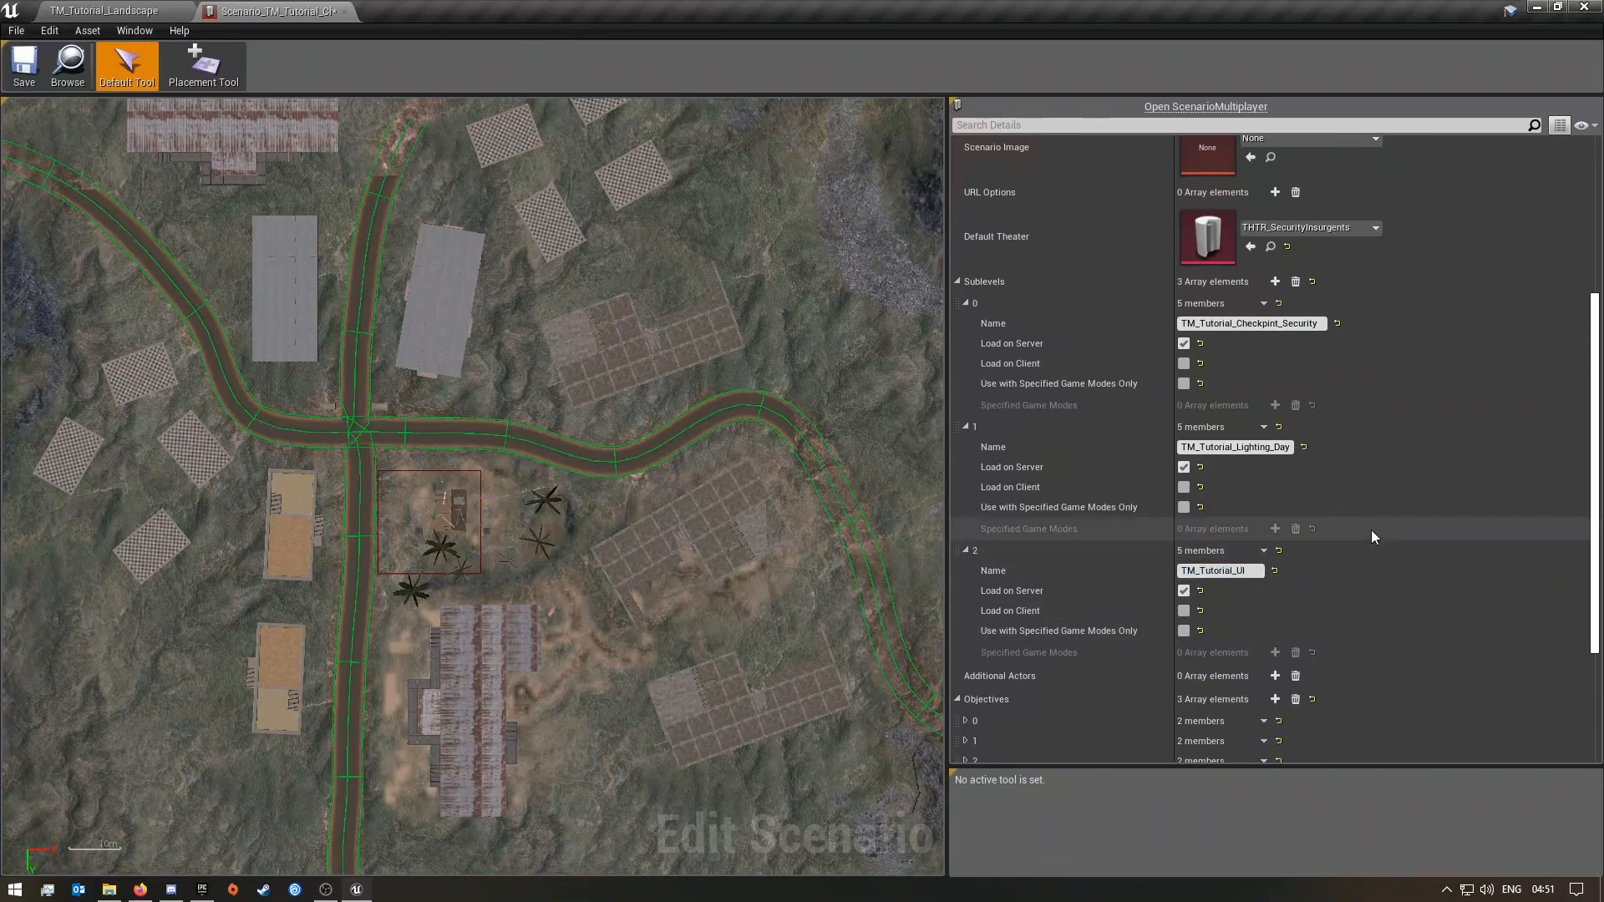
scroll(1370, 535, down, 5)
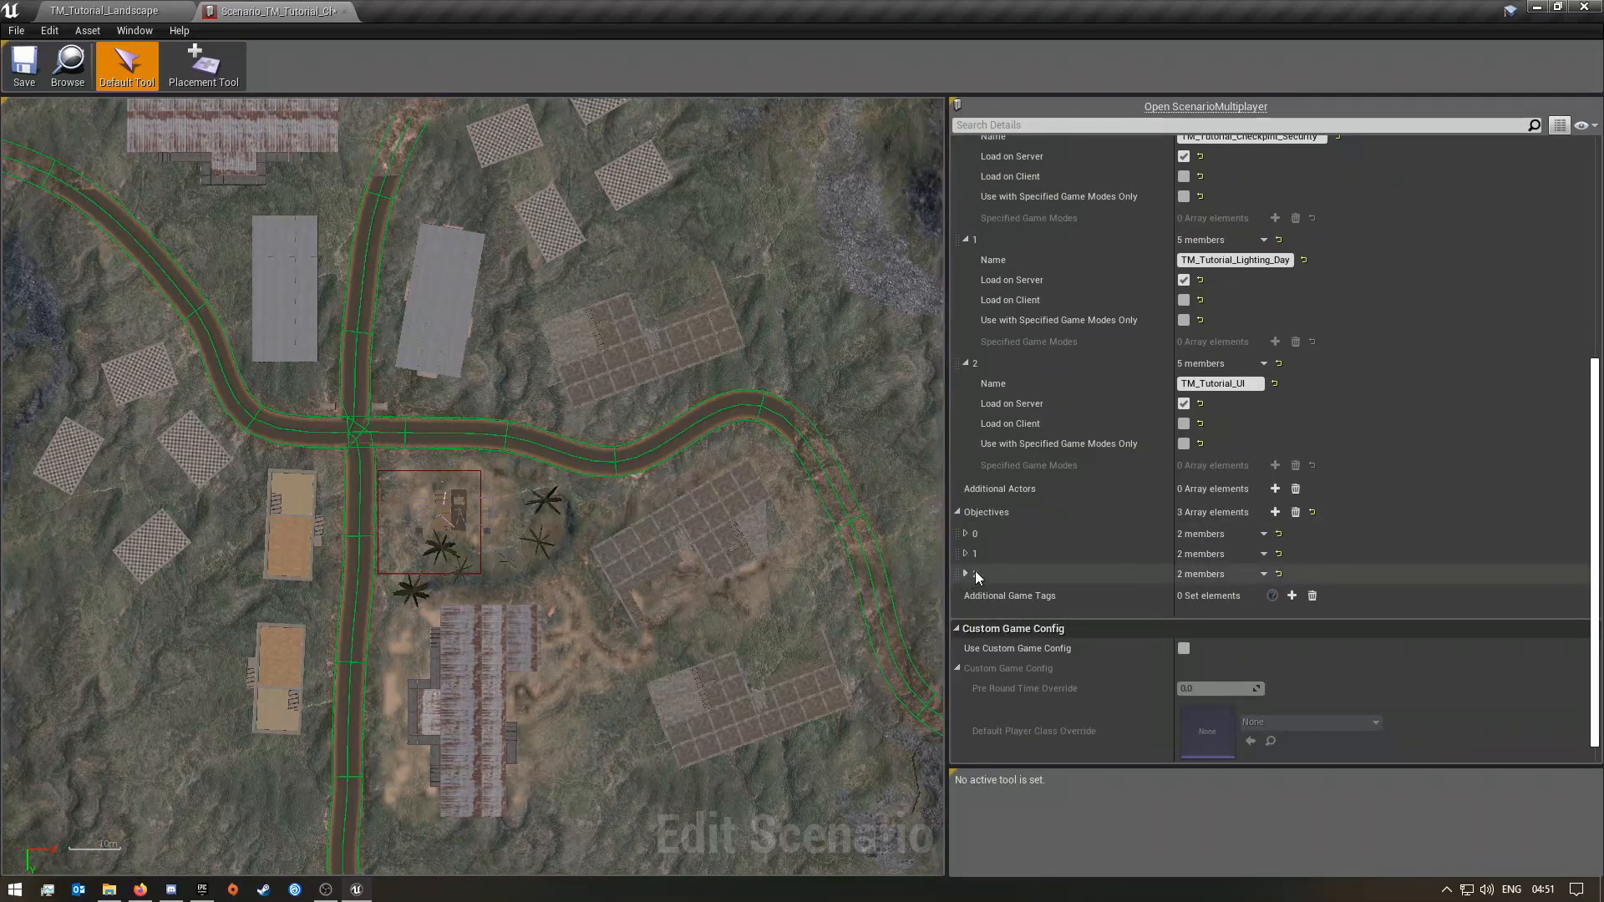
click(966, 554)
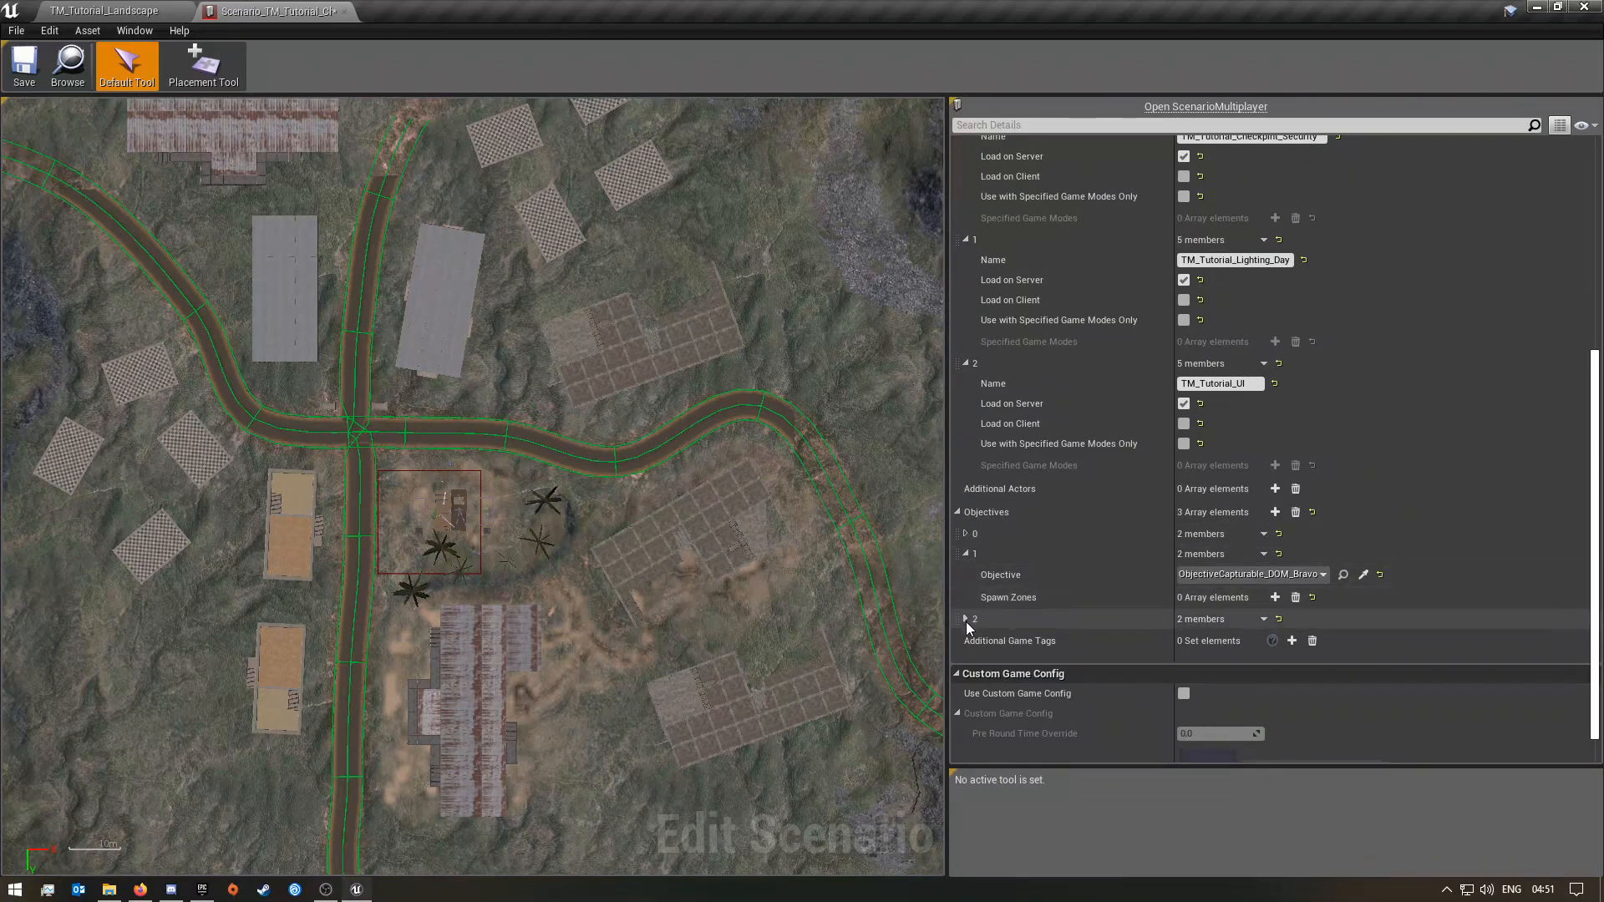
click(966, 620)
click(966, 534)
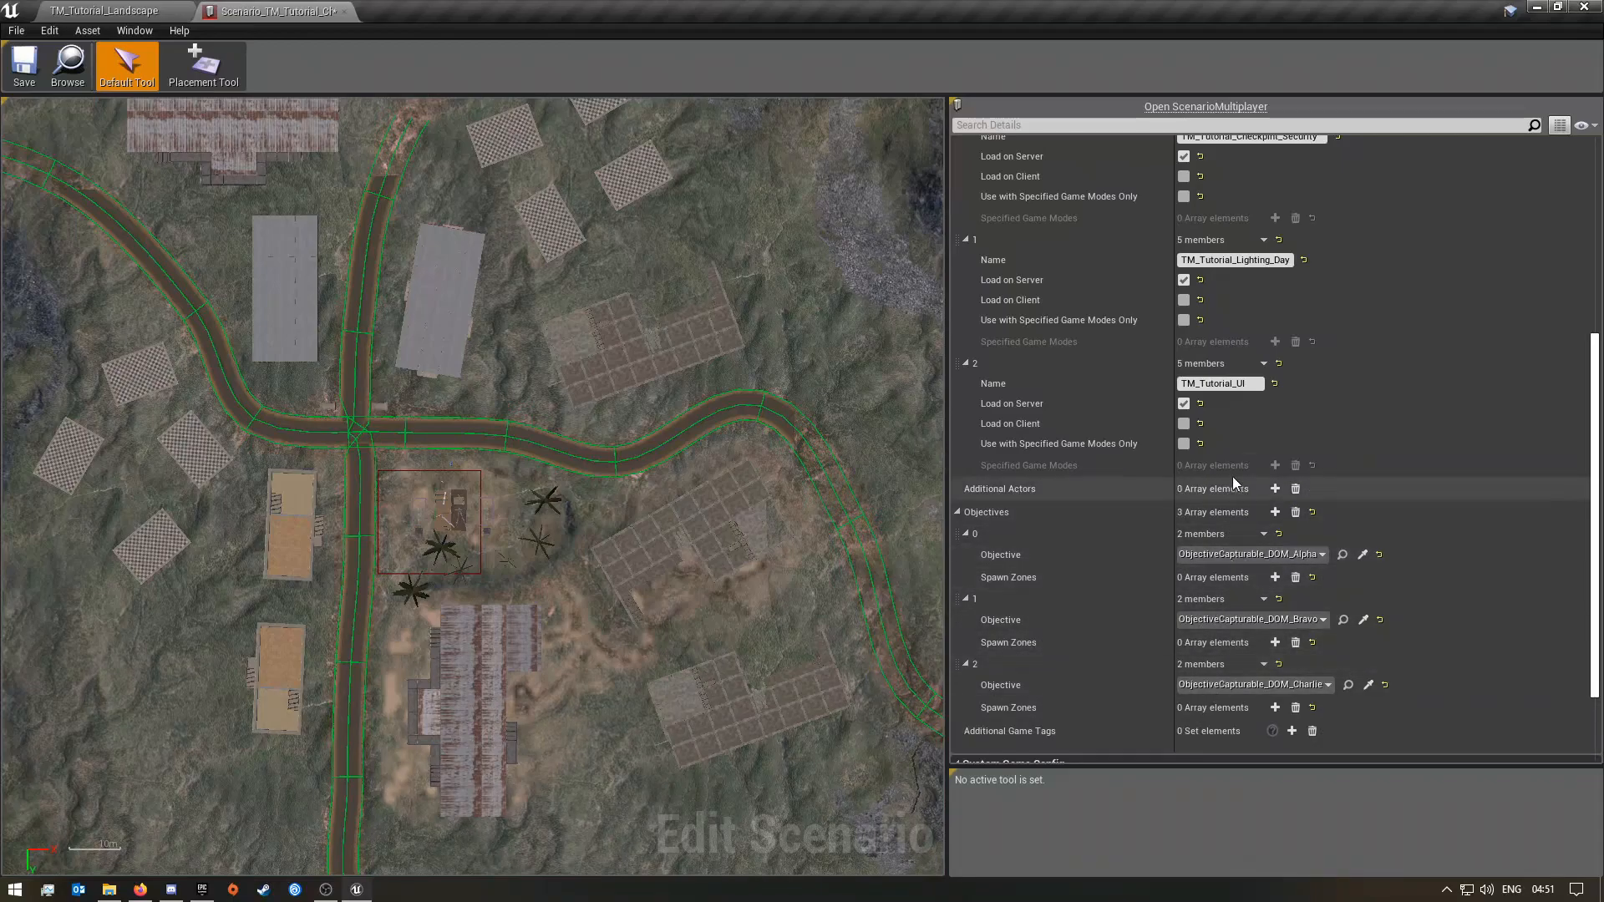
scroll(1254, 431, down, 3)
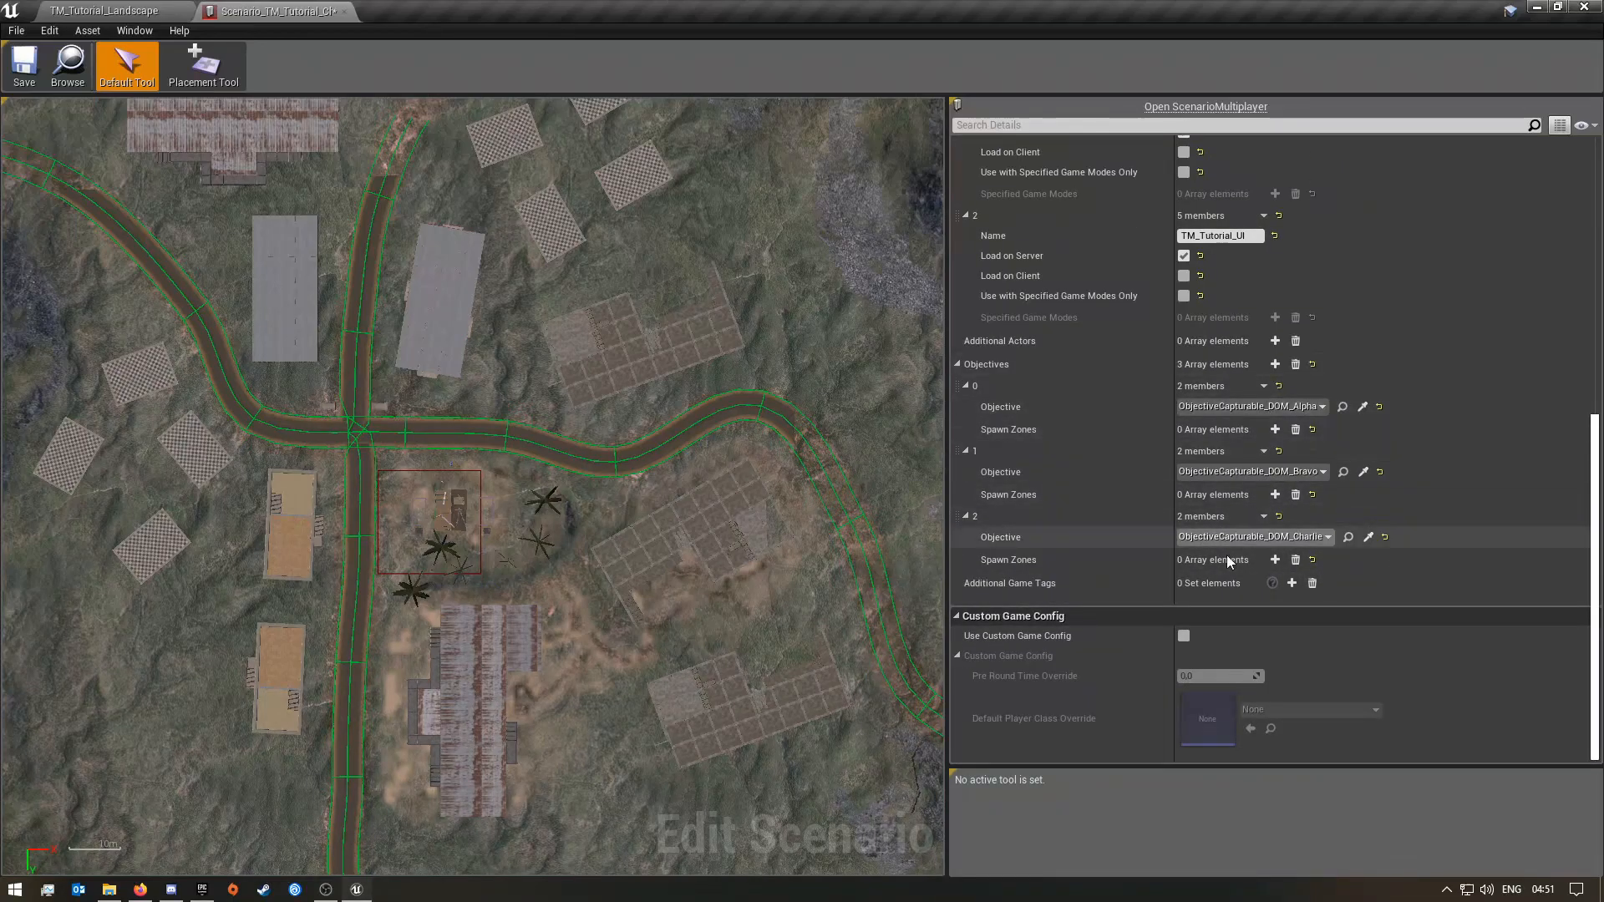
scroll(1267, 622, up, 8)
scroll(1266, 620, up, 5)
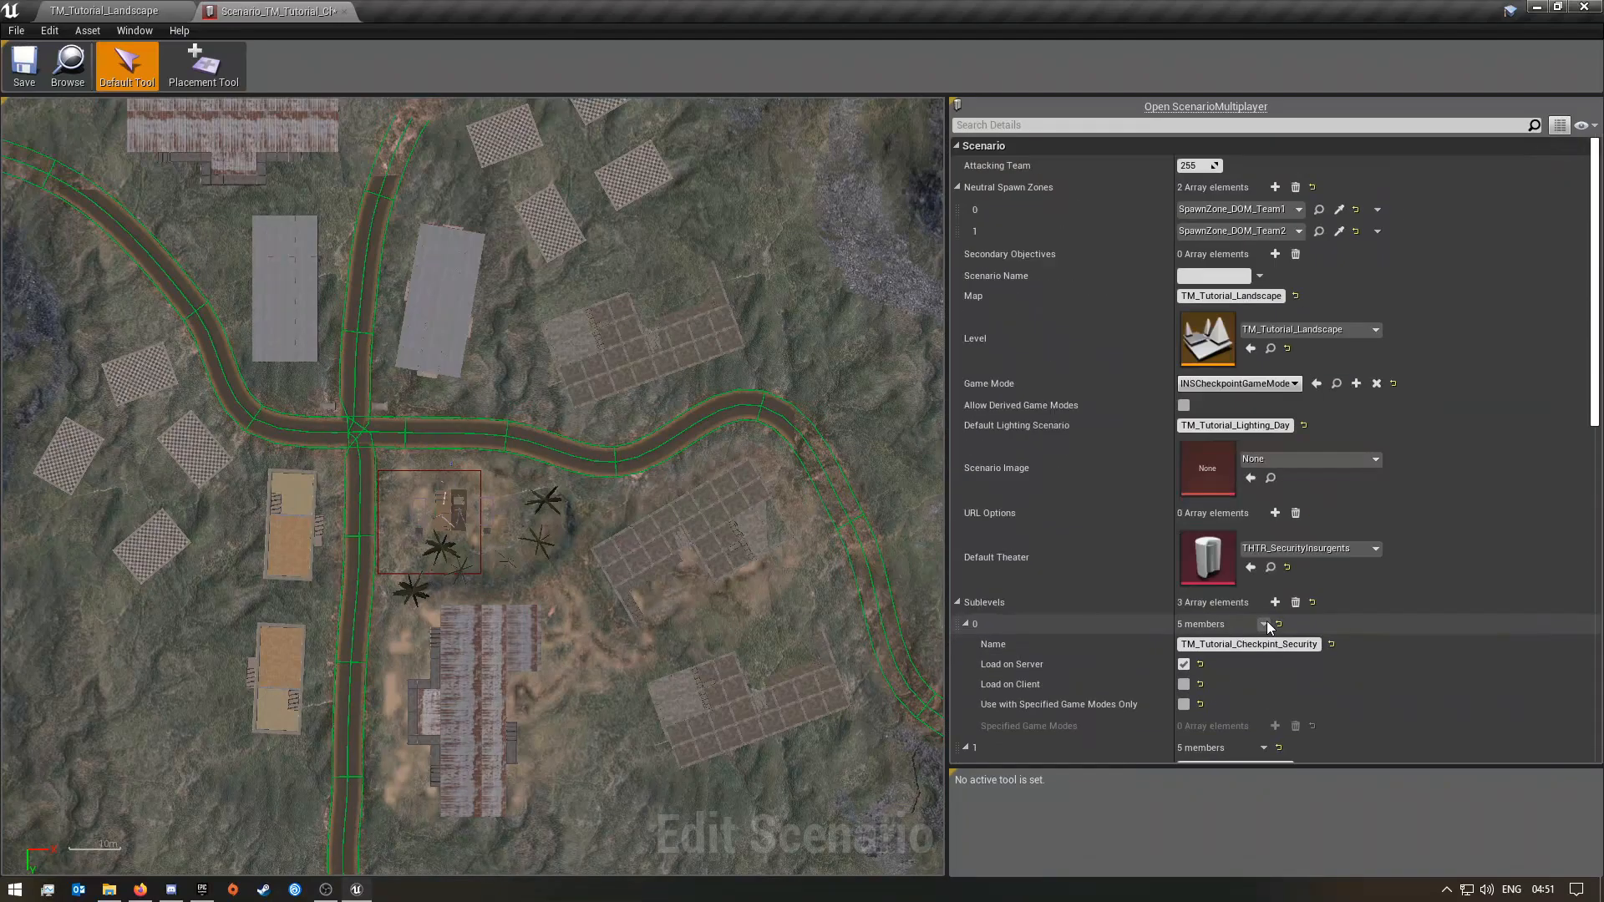
- Save the scenario asset and add an entry to the Default Scenarios in the World Settings of TM_Tutorial_Landscape
click(24, 65)
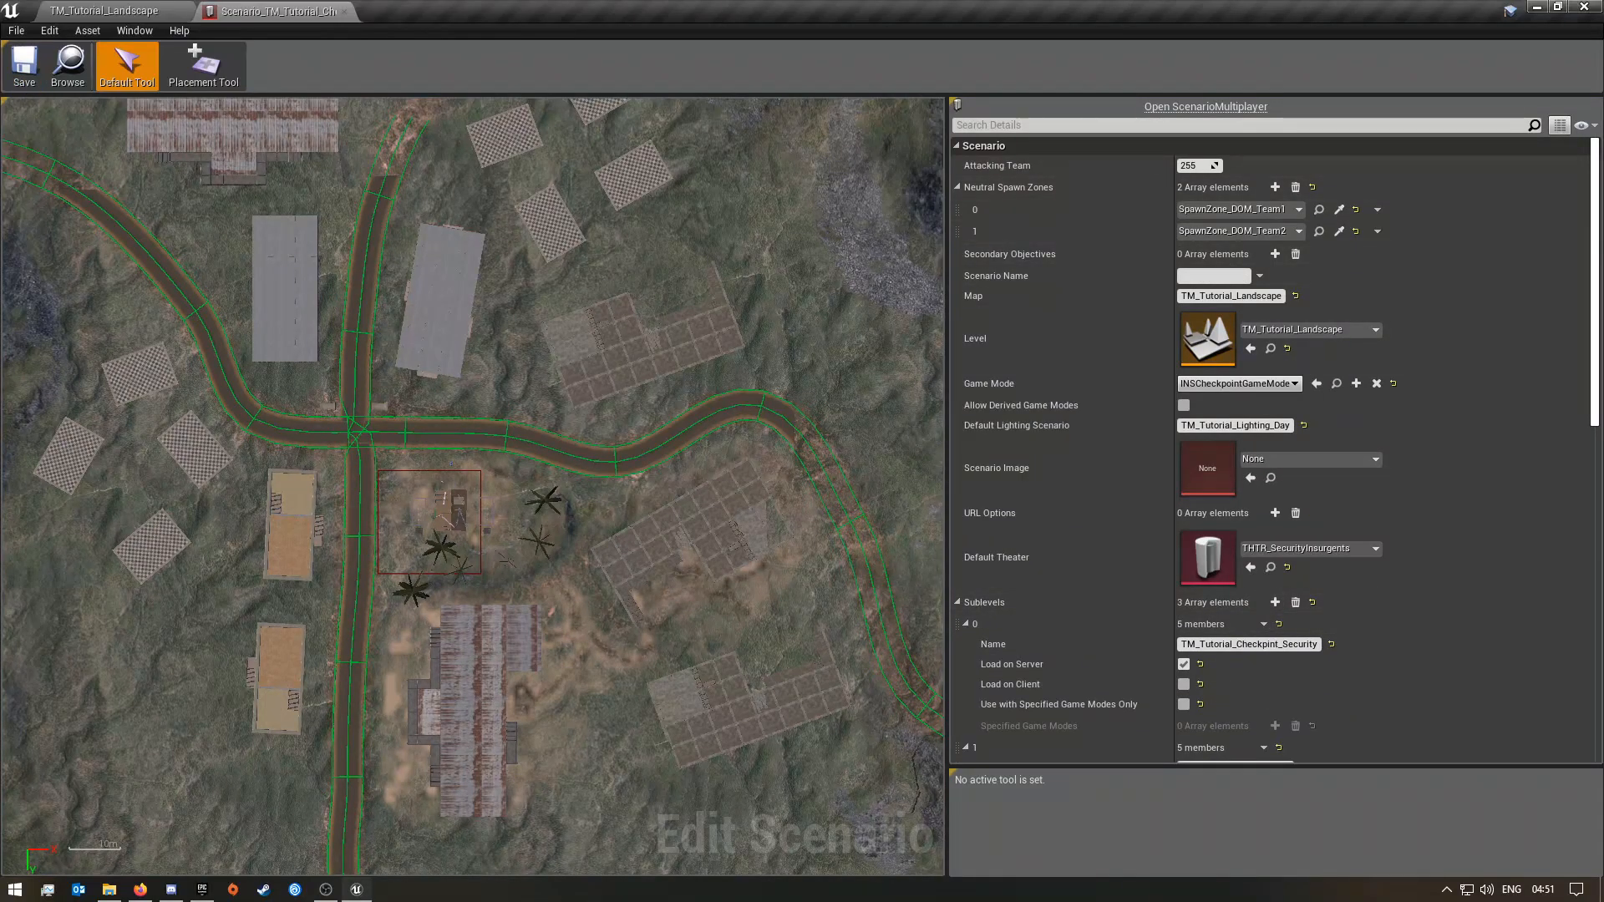
click(71, 8)
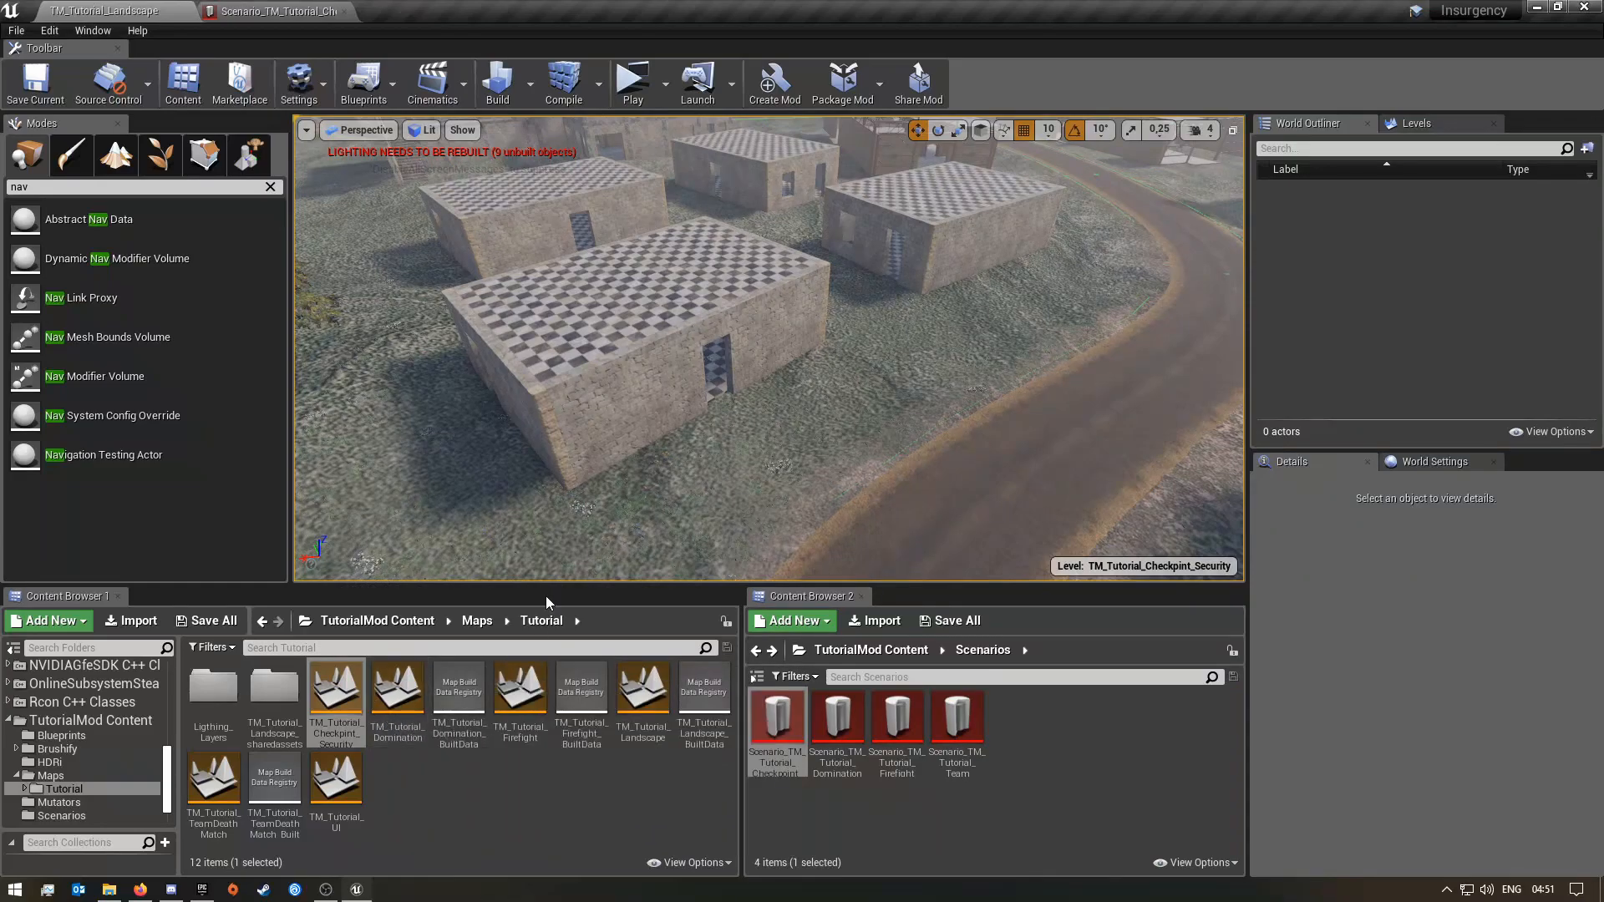
click(1435, 464)
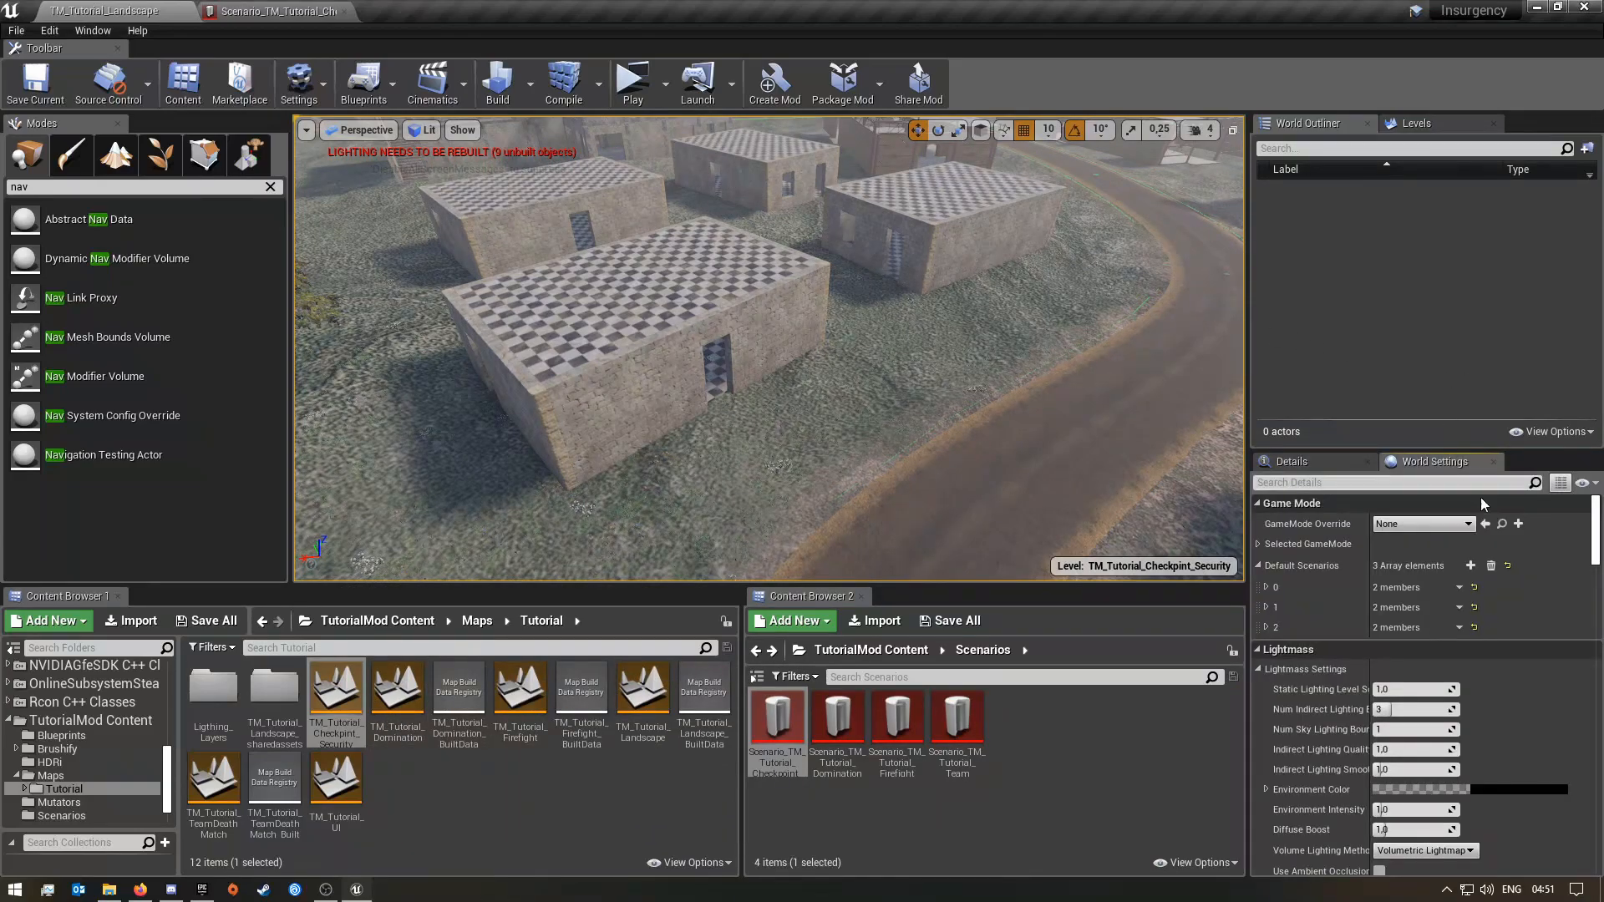
click(1471, 566)
click(1267, 627)
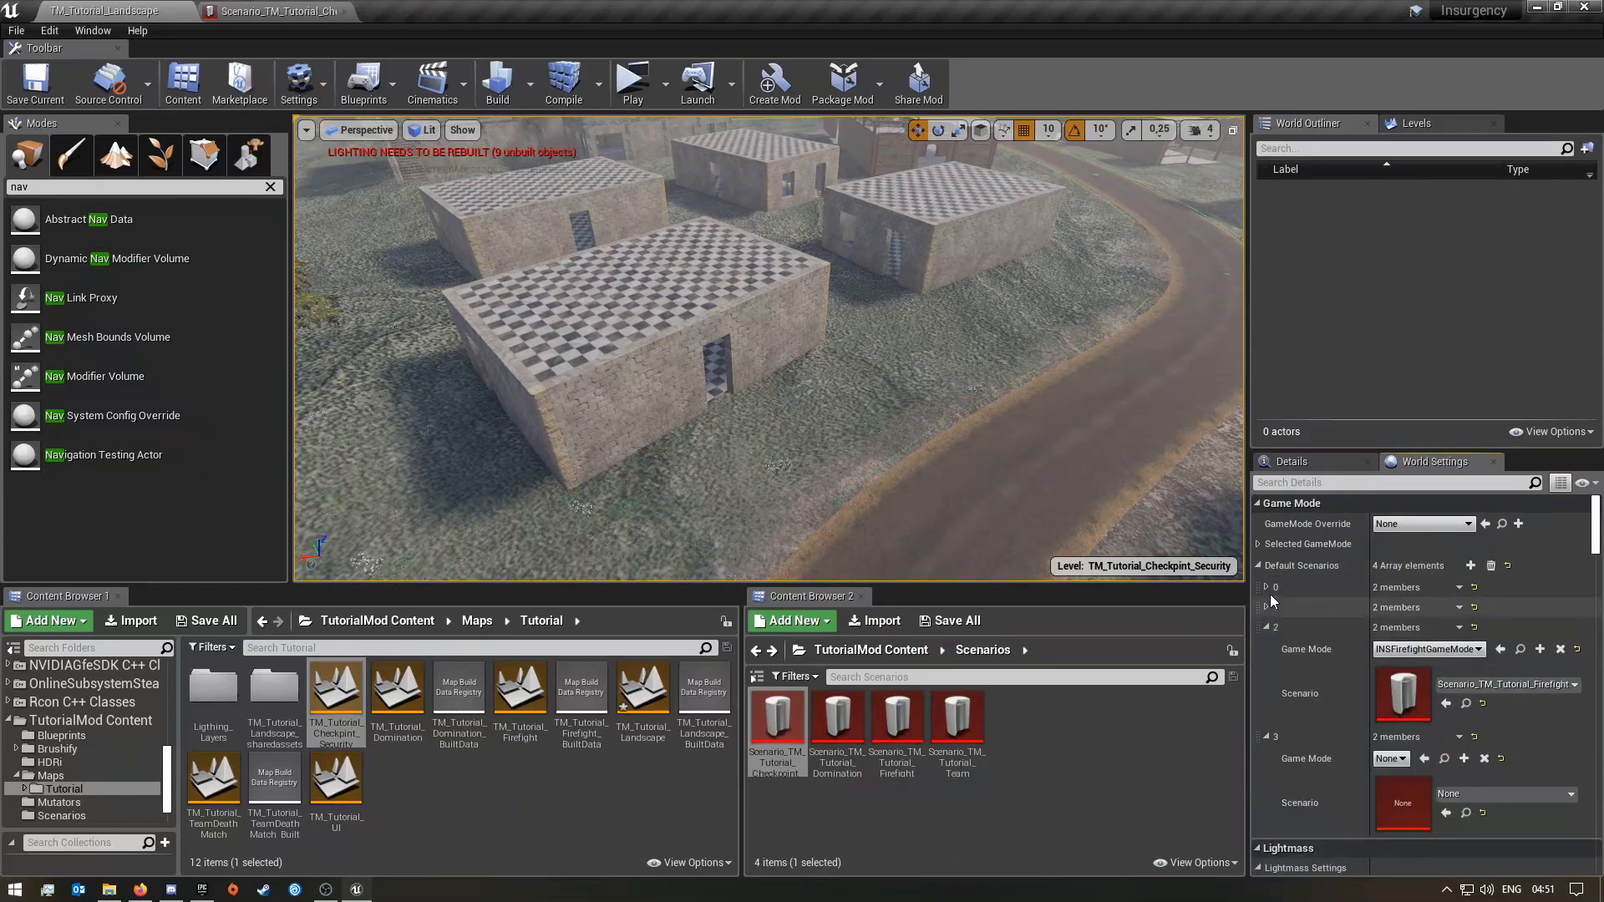
click(1267, 607)
scroll(1426, 675, down, 2)
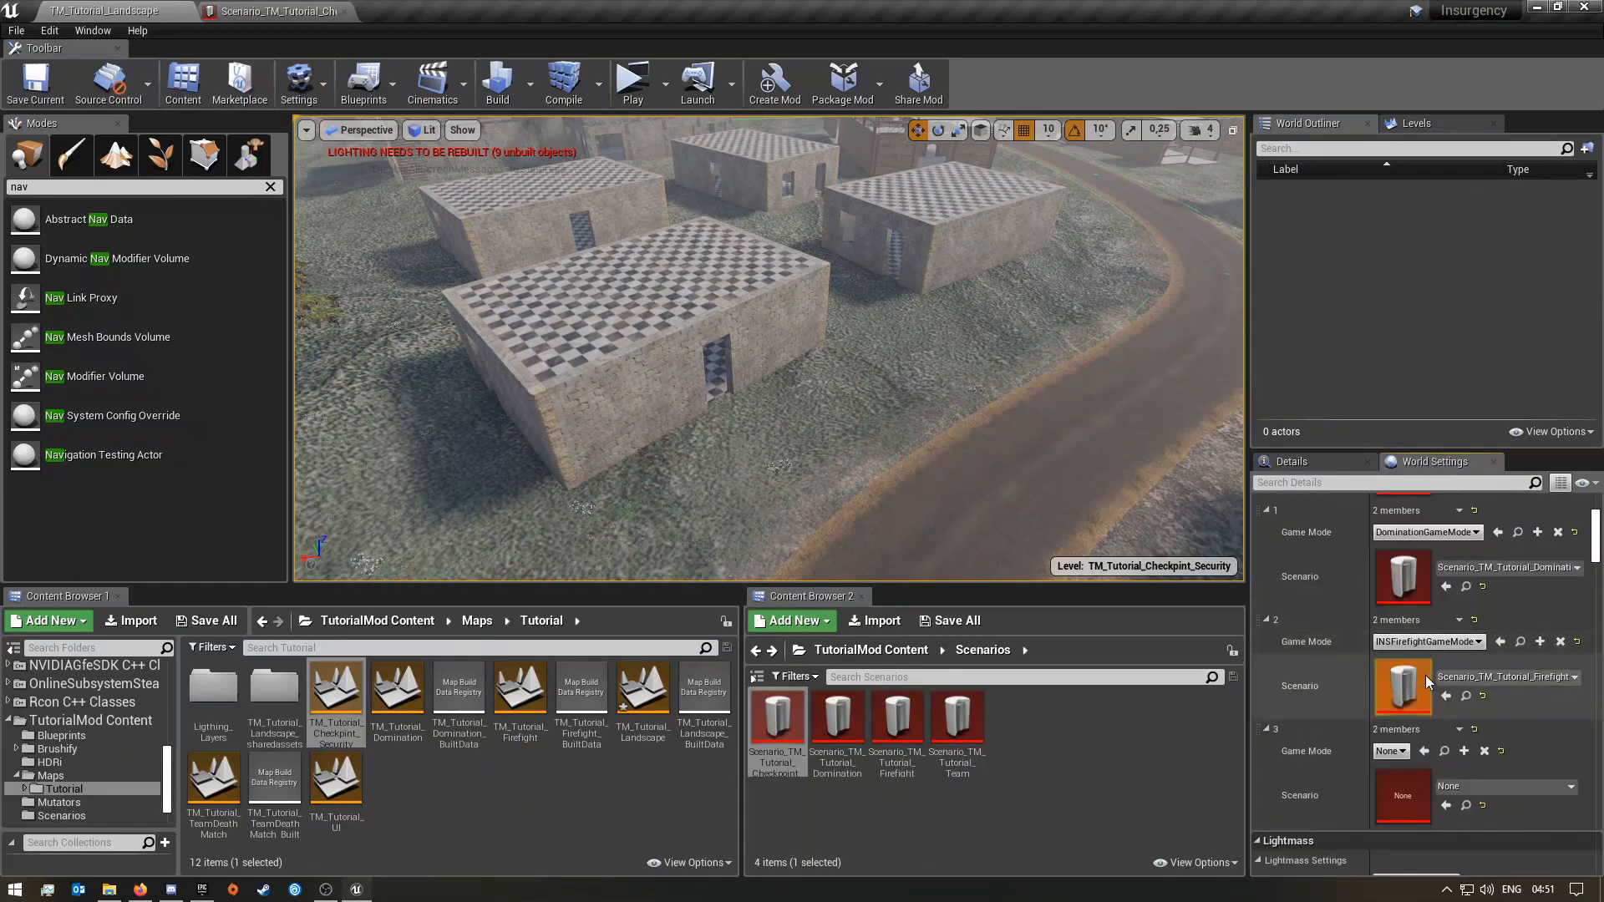
scroll(1427, 673, down, 2)
- Assign Scenario_TM_Tutorial_Checkpoint_Security and INSCheckpointGameMode to Default Scenarios entry 3, and collapse the list
click(1473, 709)
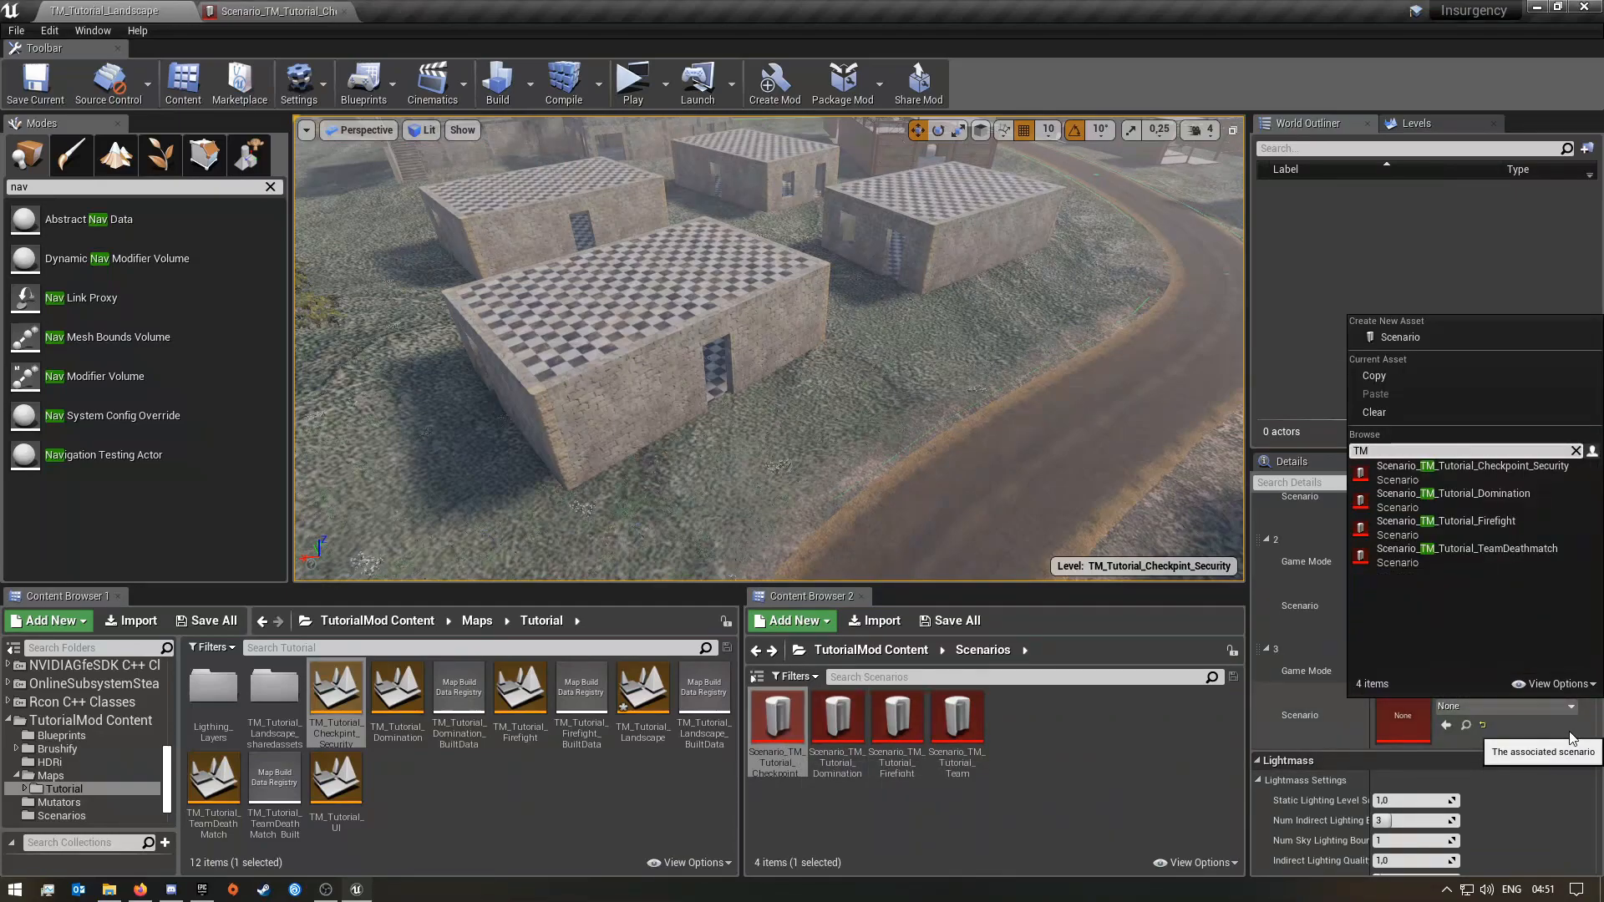
click(1471, 470)
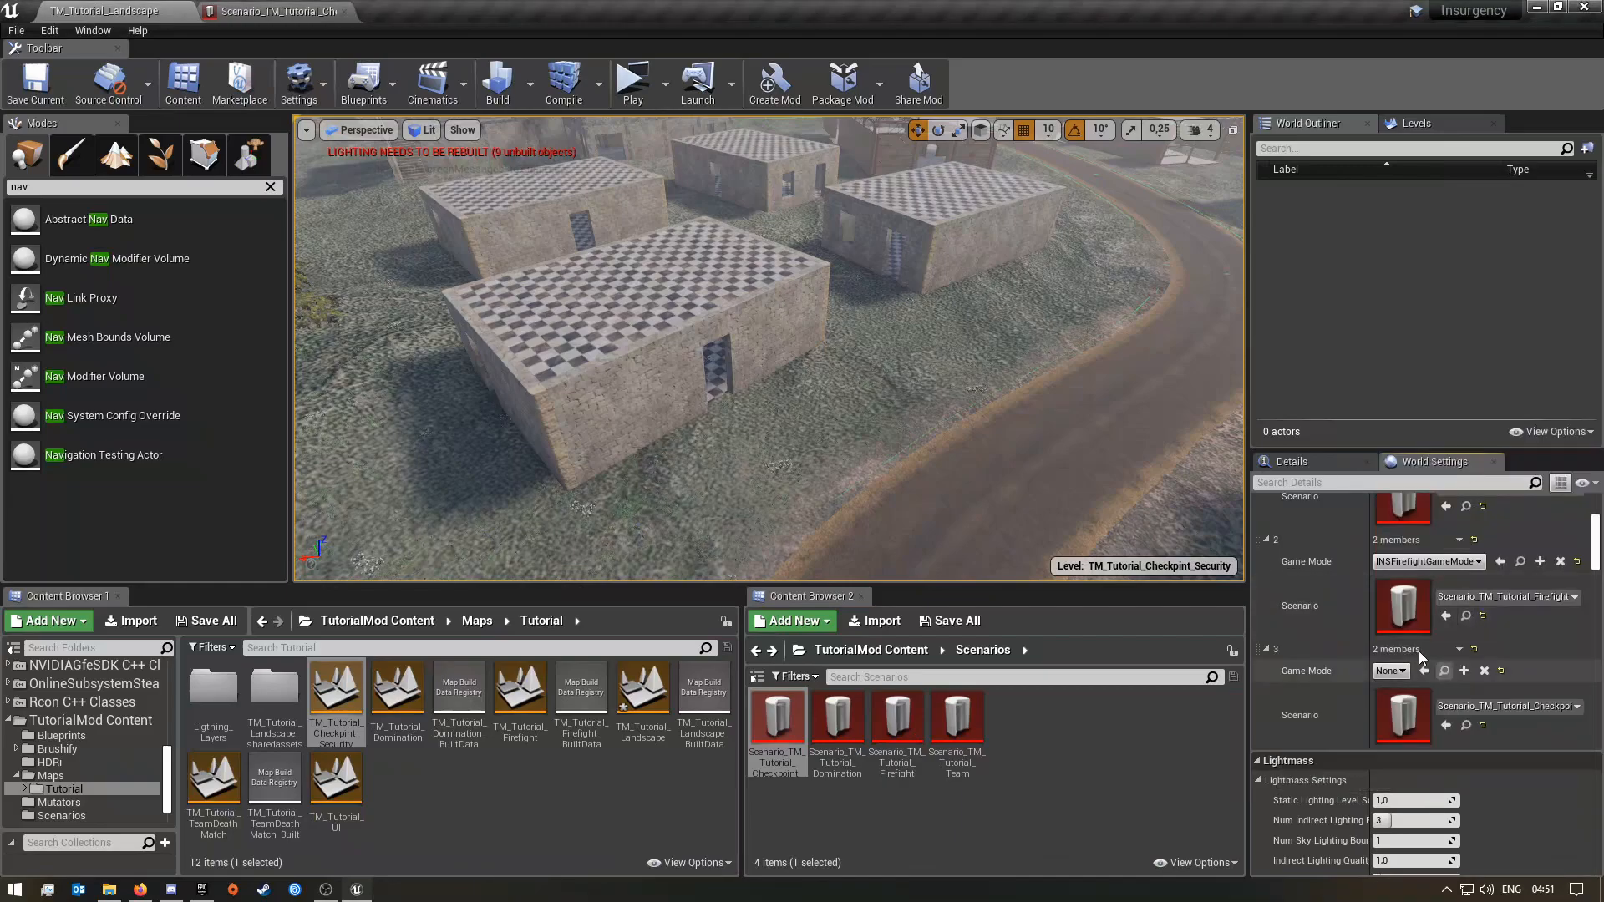
click(1391, 671)
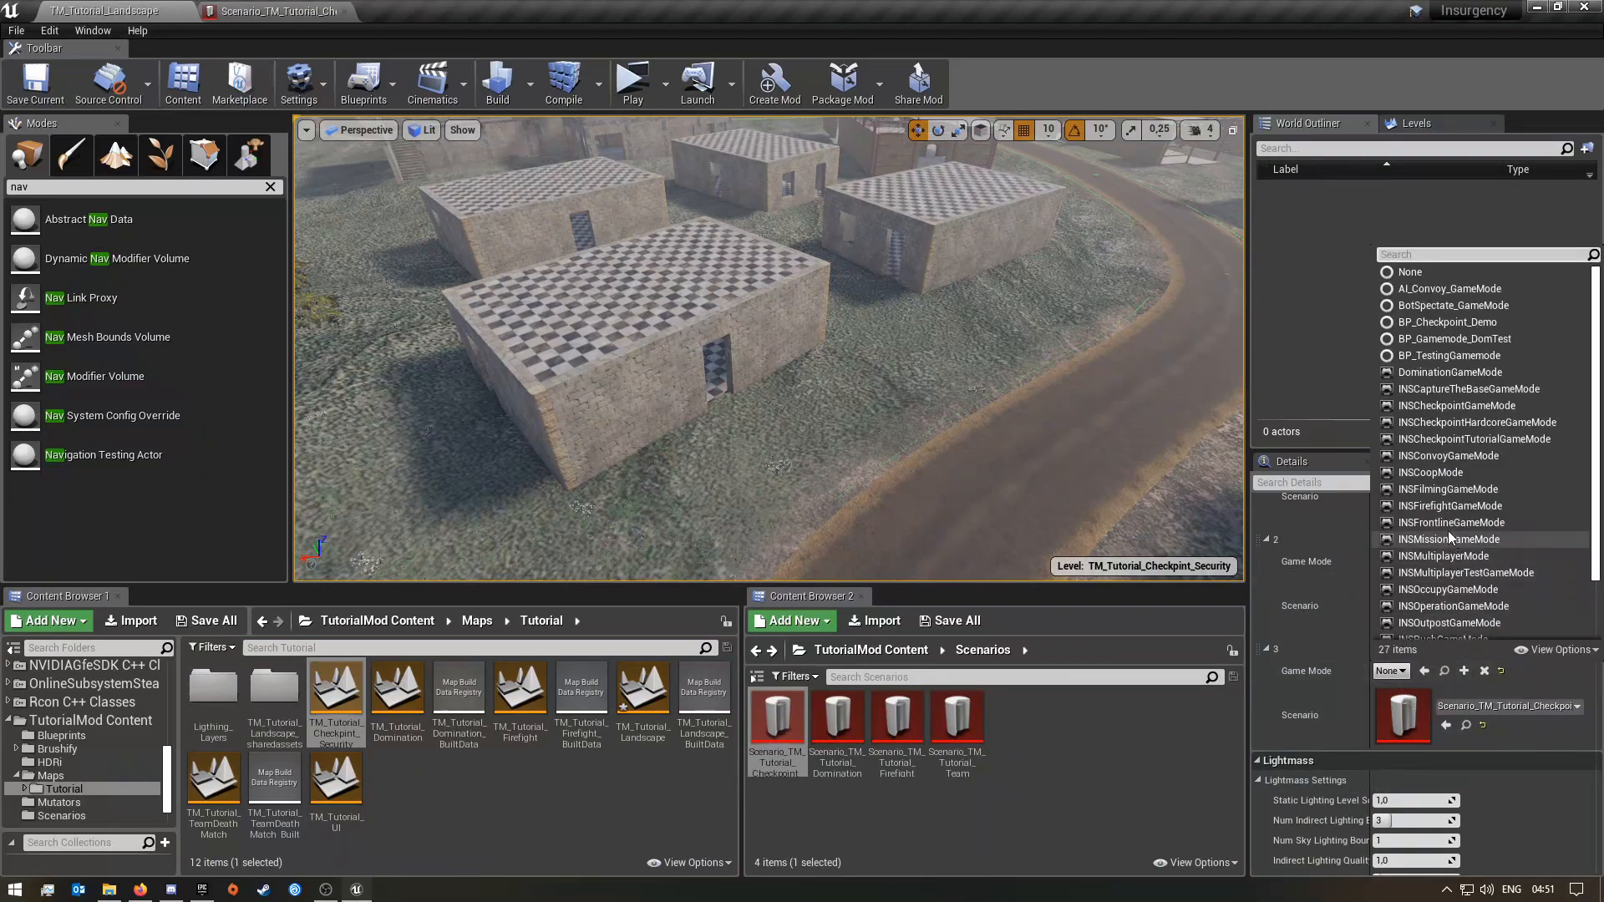
click(1448, 409)
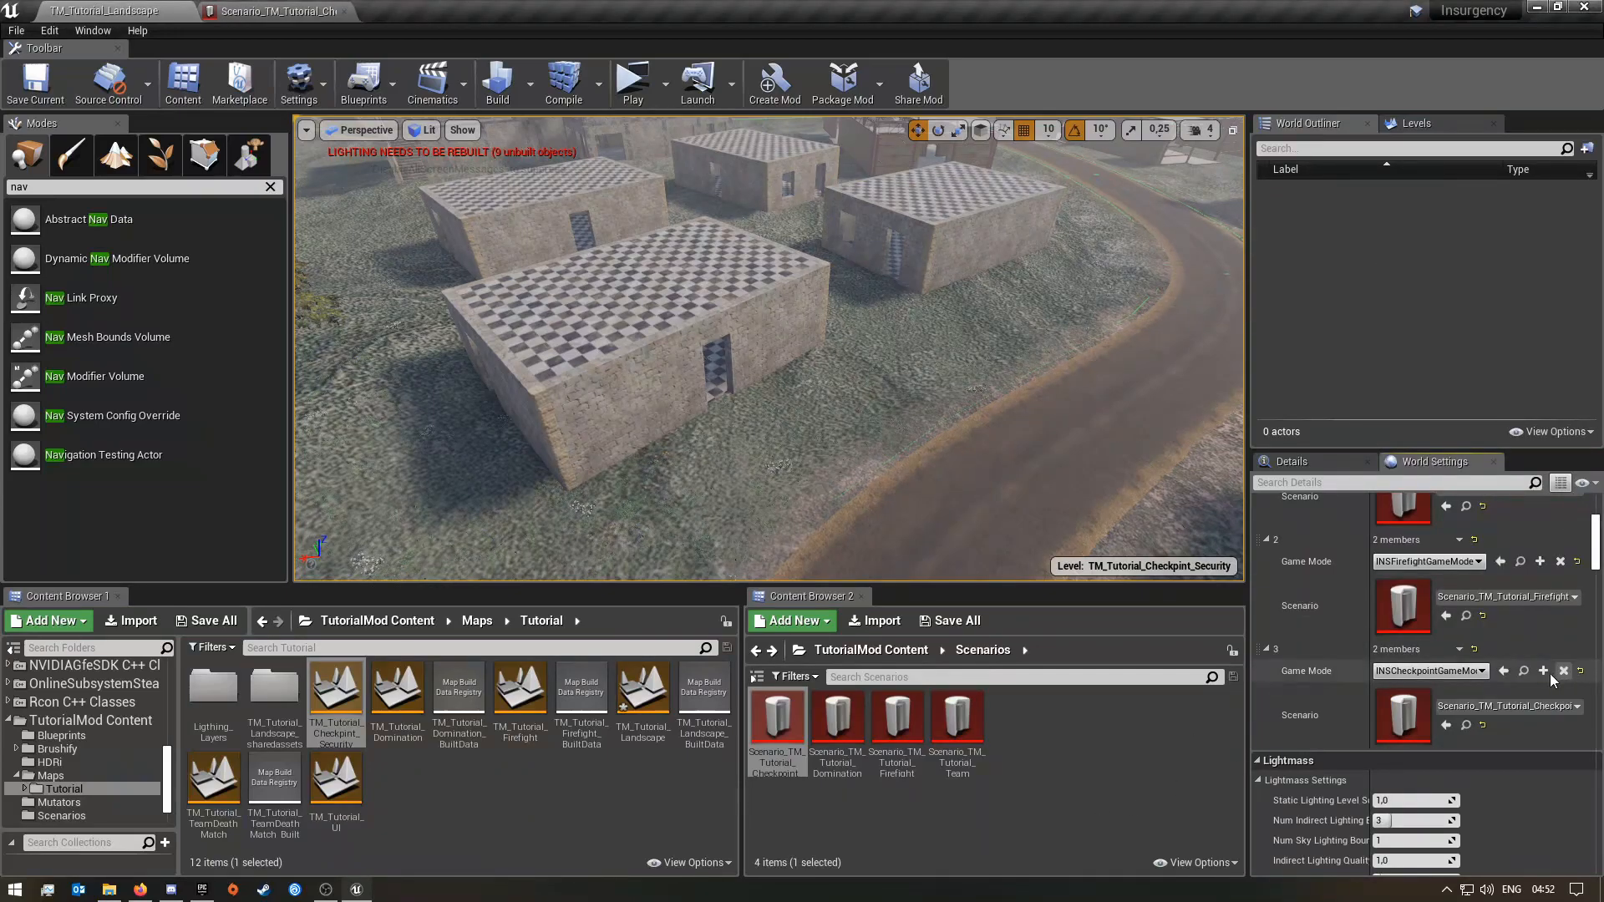
scroll(1553, 673, up, 5)
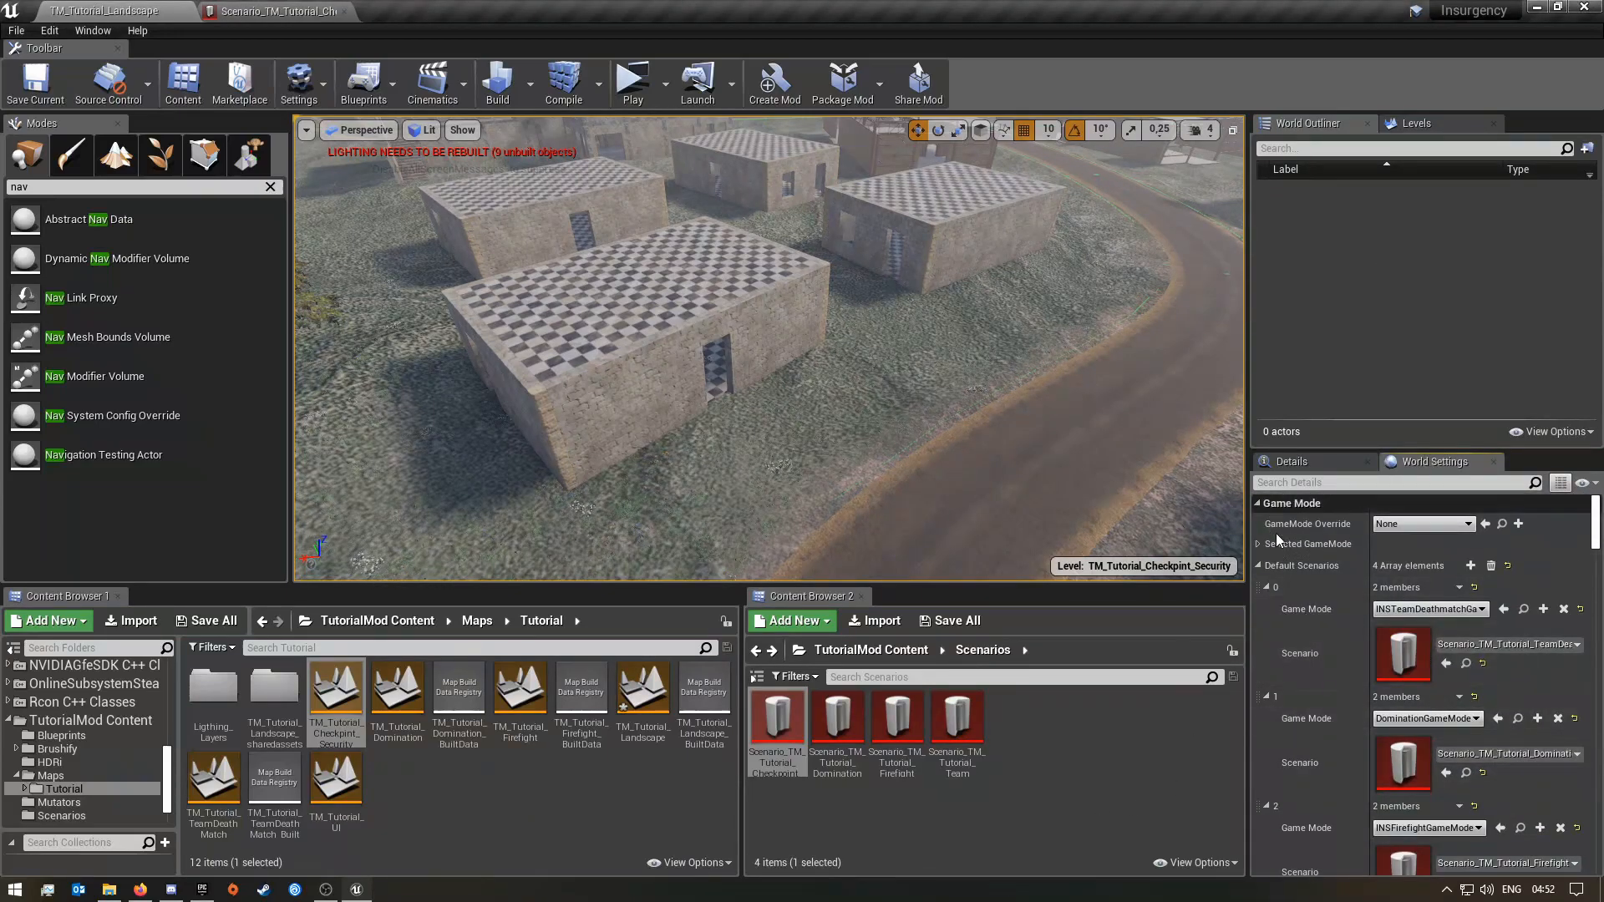
click(1259, 566)
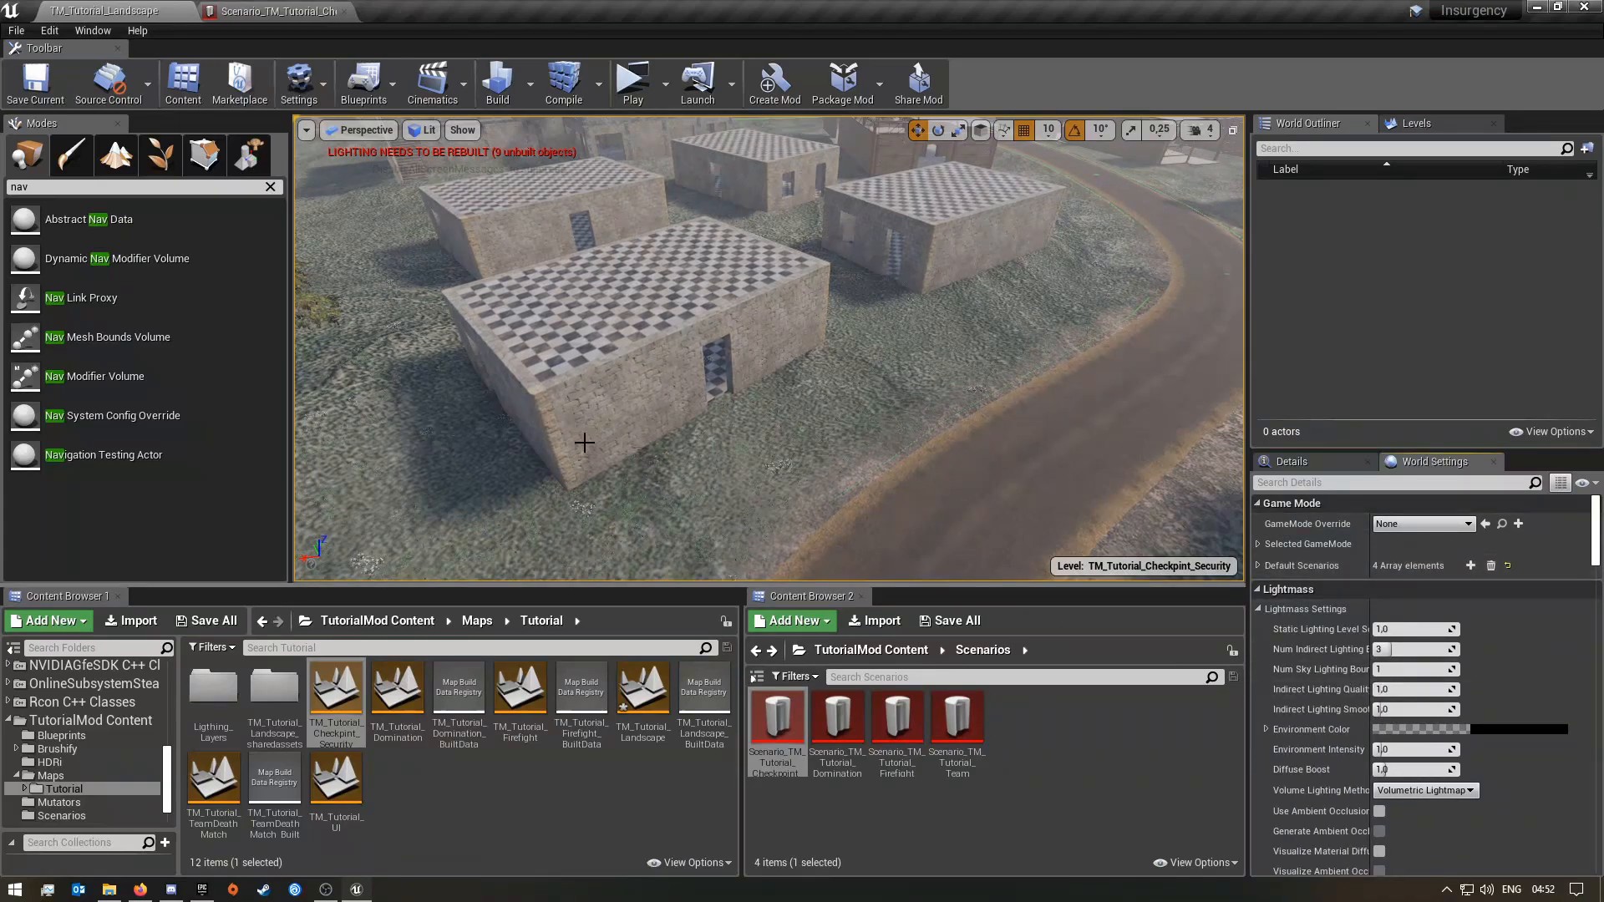
- Make the TM_Tutorial_Domination sublevel the current level
click(1436, 125)
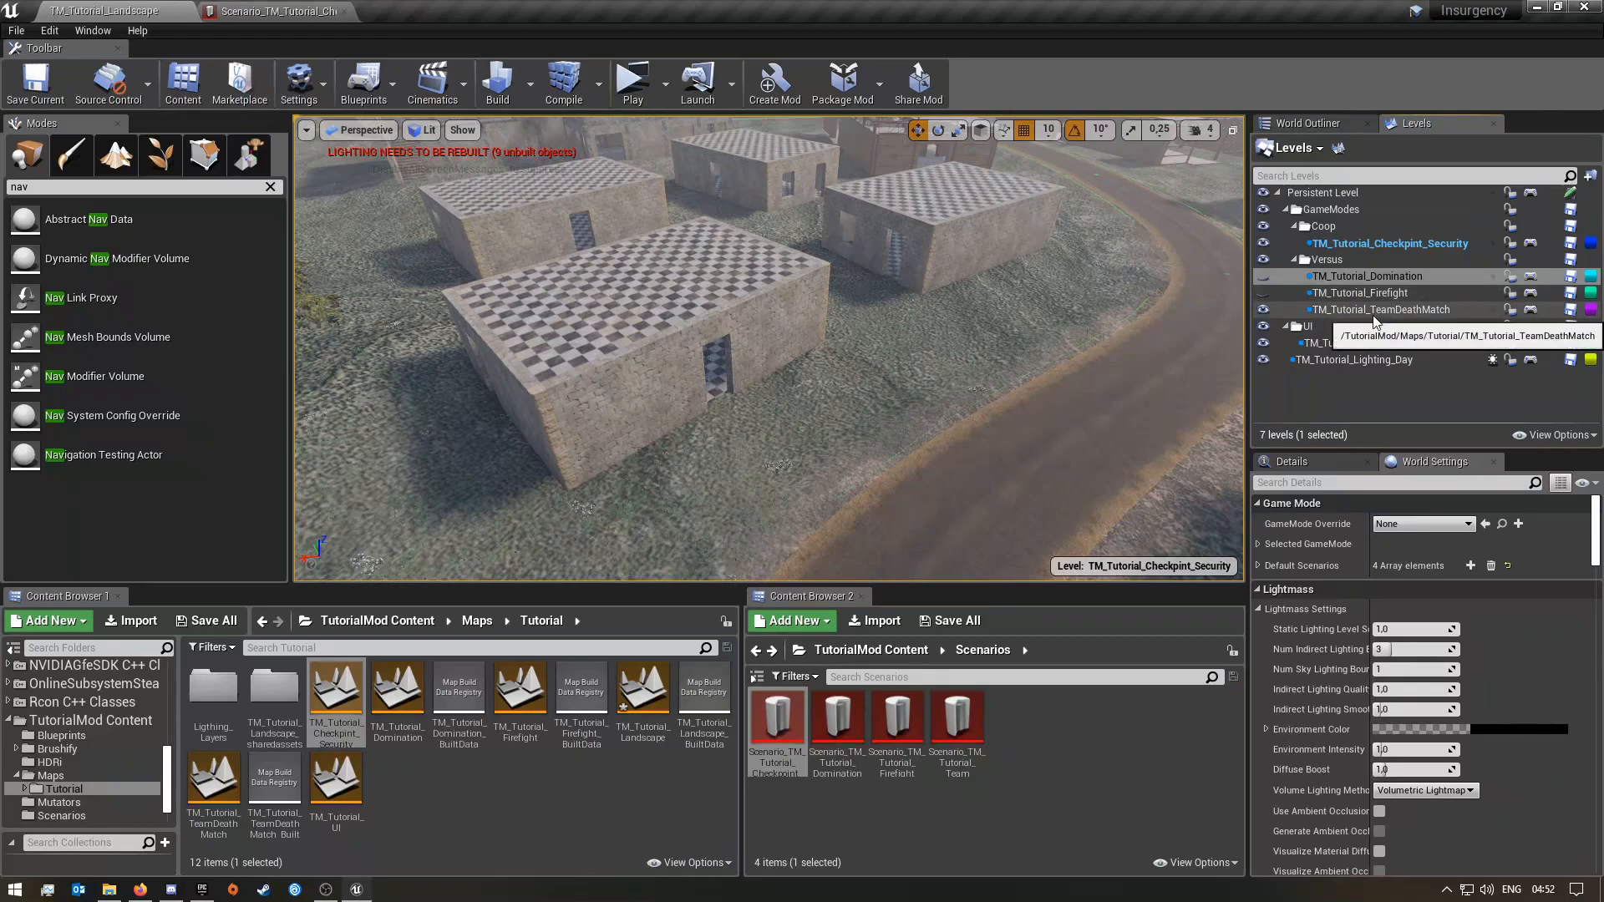
click(1370, 277)
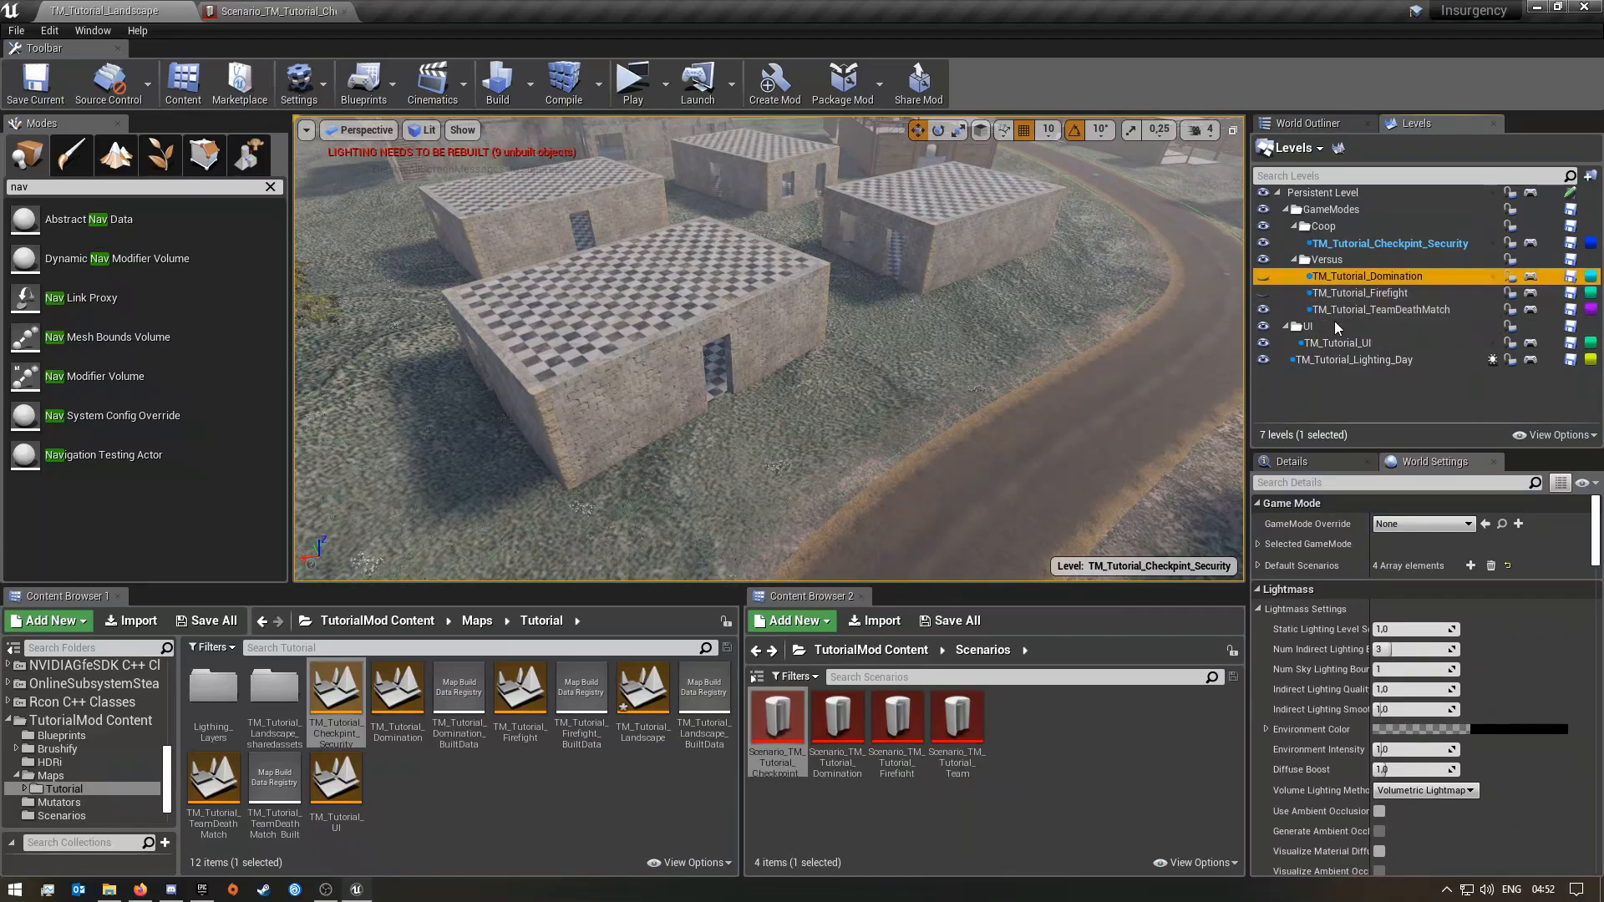
double_click(1329, 279)
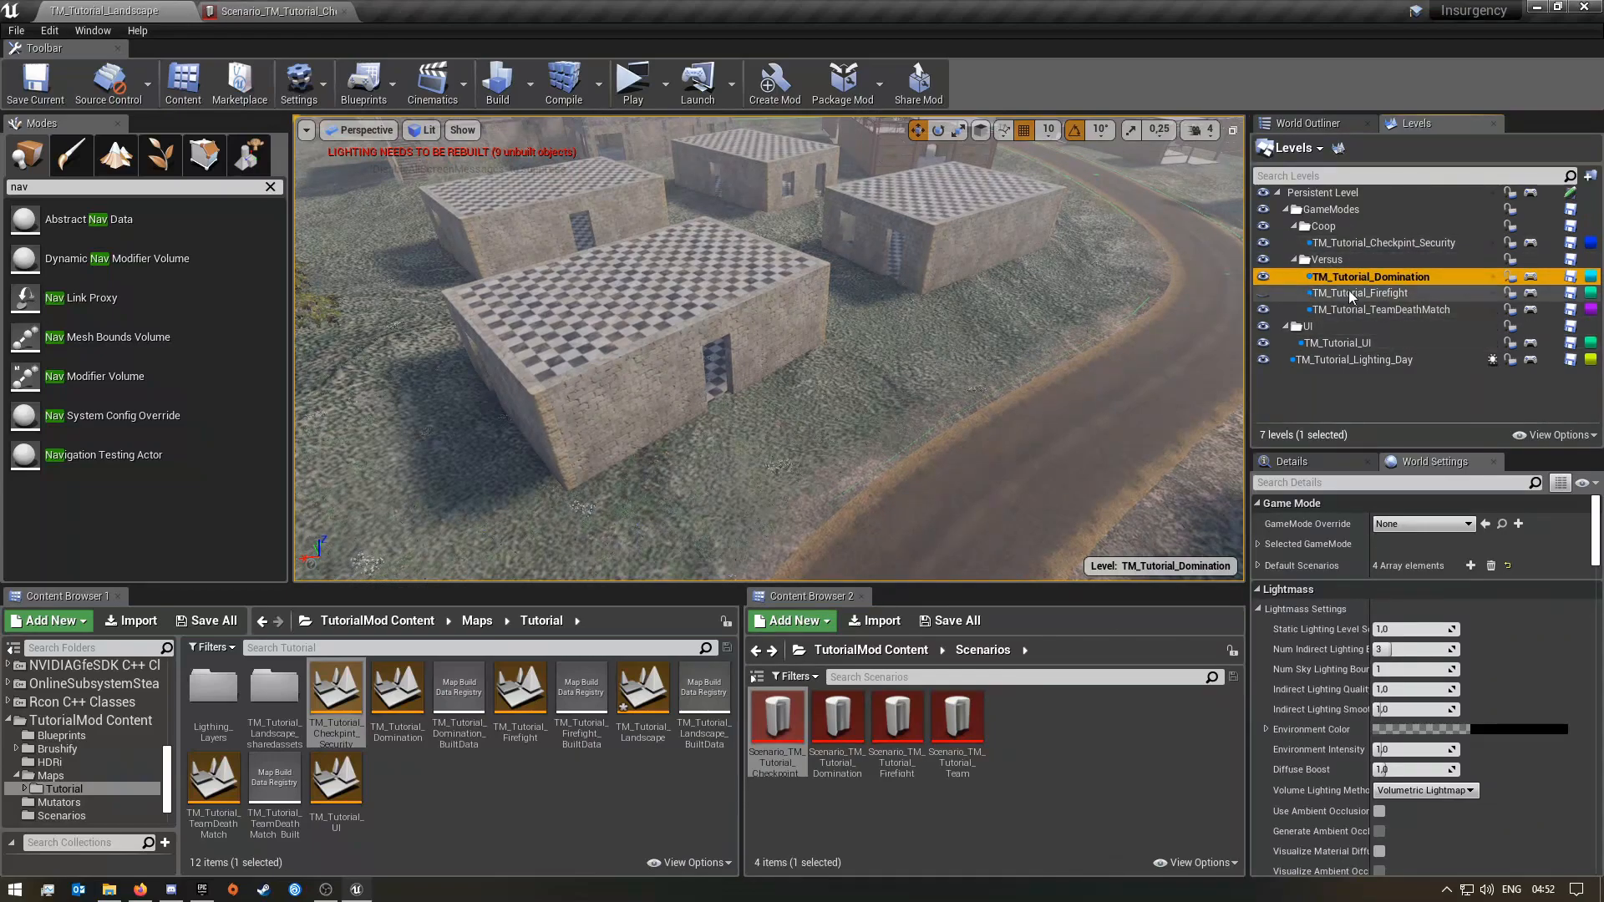
- Copy the Team1 supply crate, four player starts and spawn zone from the domination level
click(1310, 123)
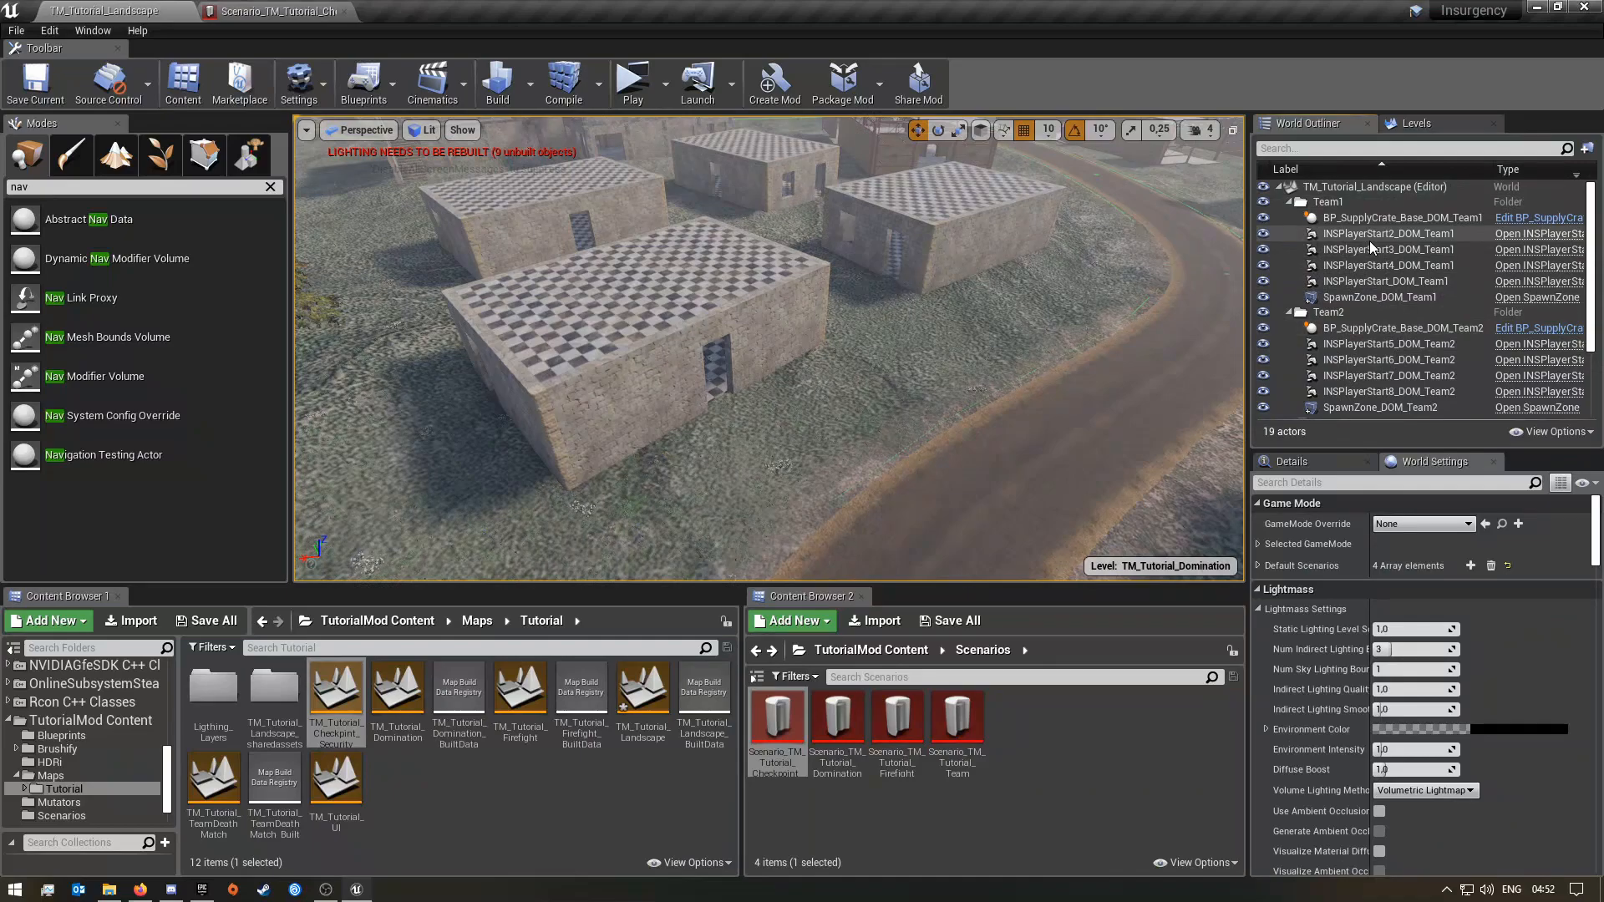
click(1372, 217)
shift+click(1369, 294)
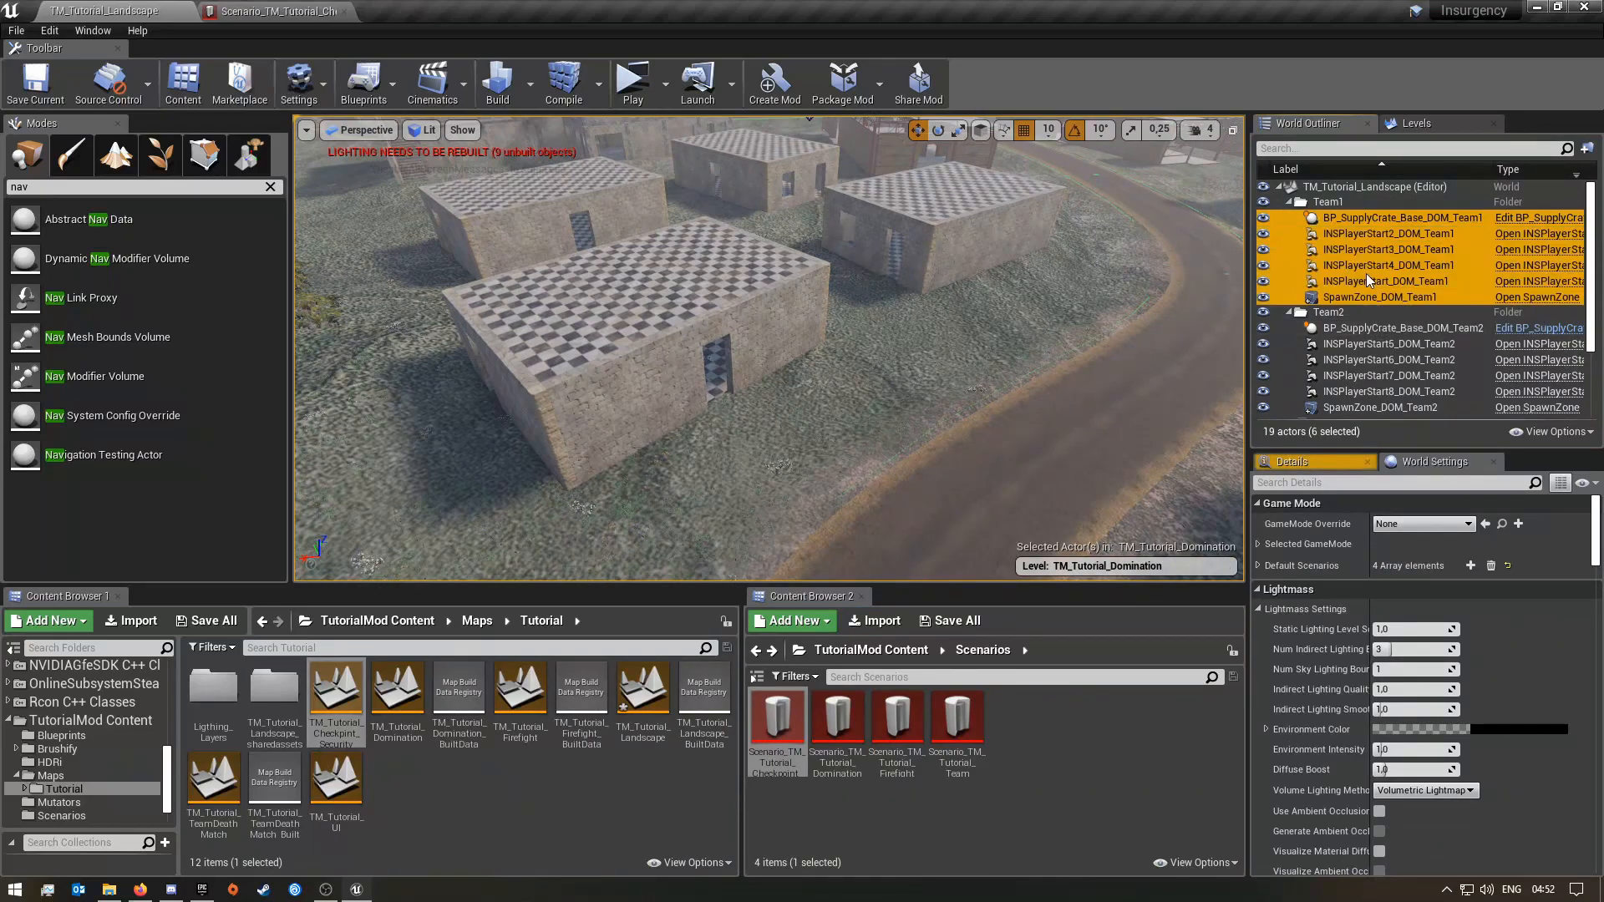
scroll(1365, 301, down, 3)
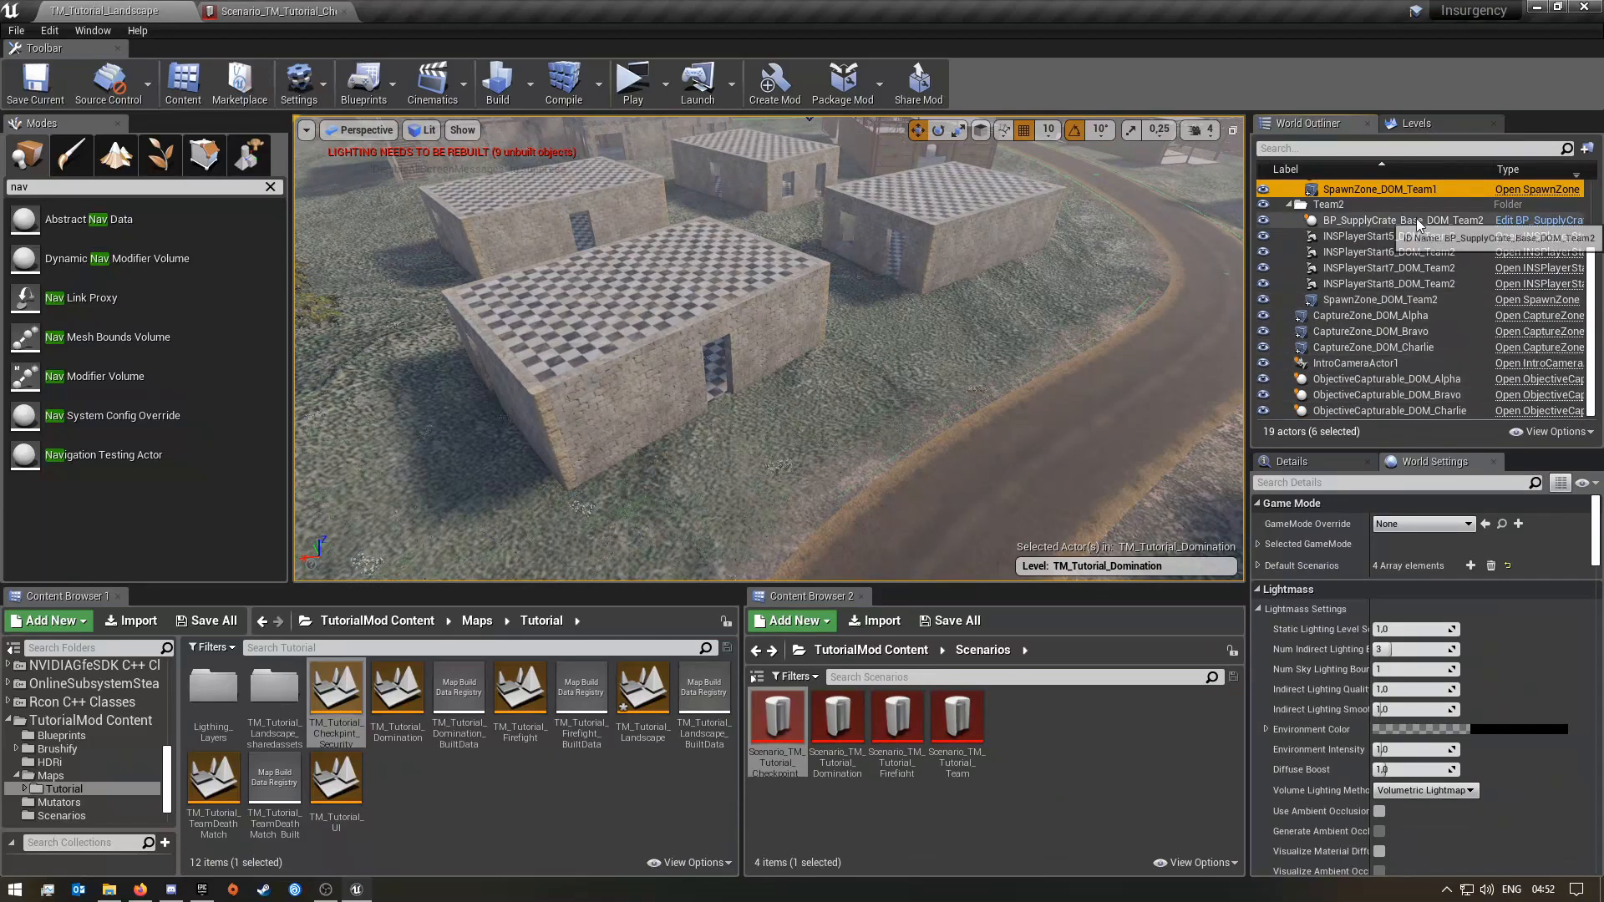
scroll(1416, 218, up, 3)
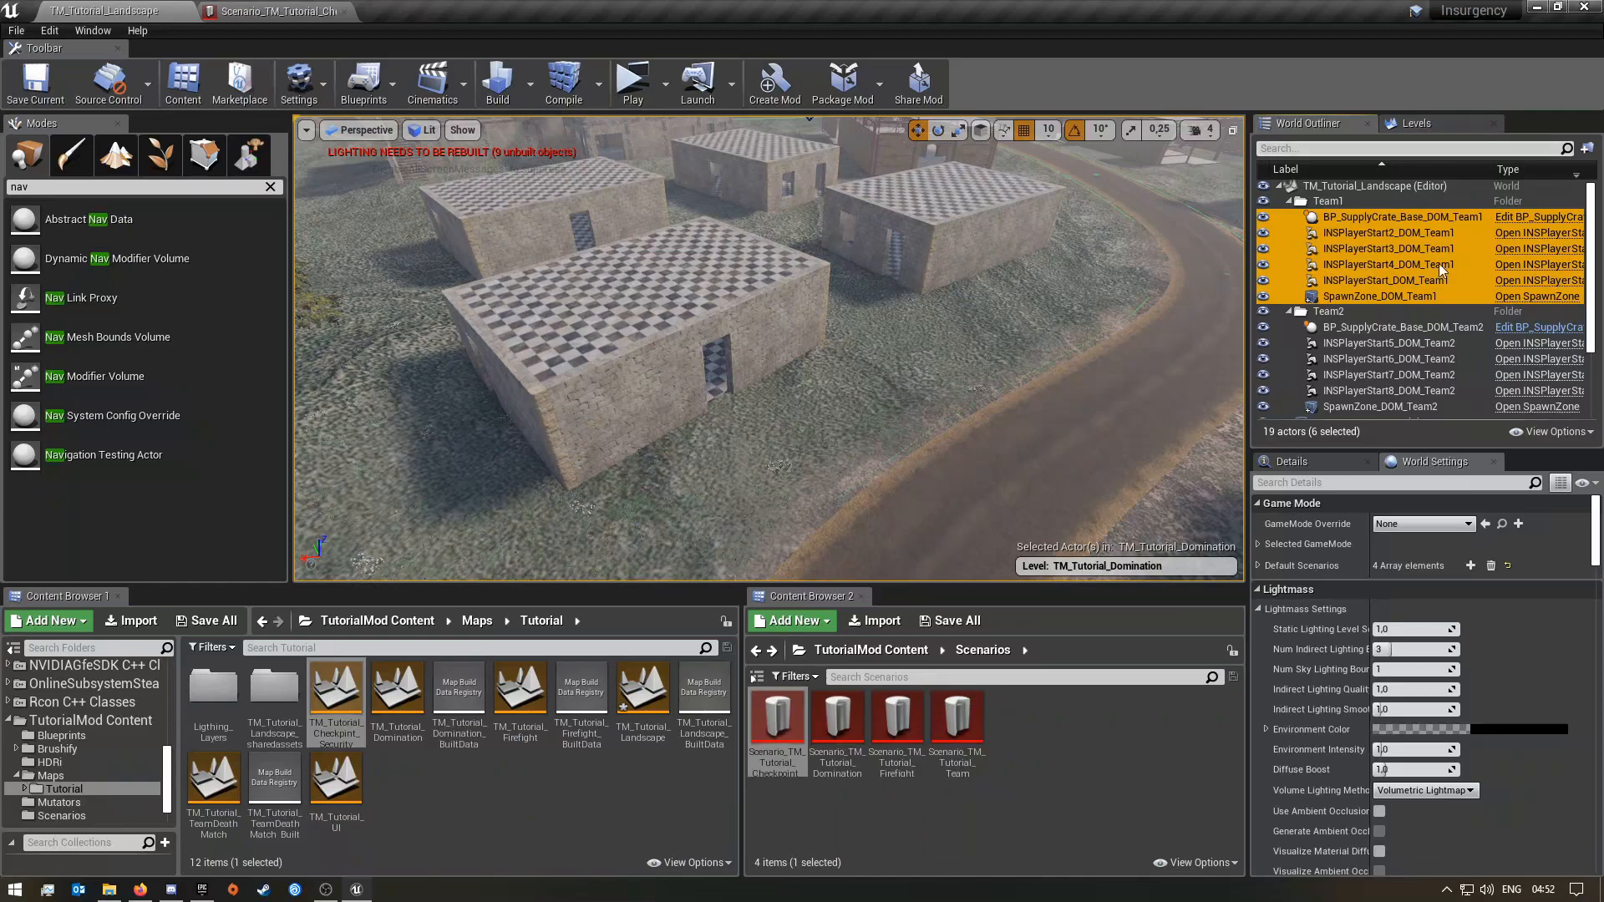
scroll(1438, 263, down, 3)
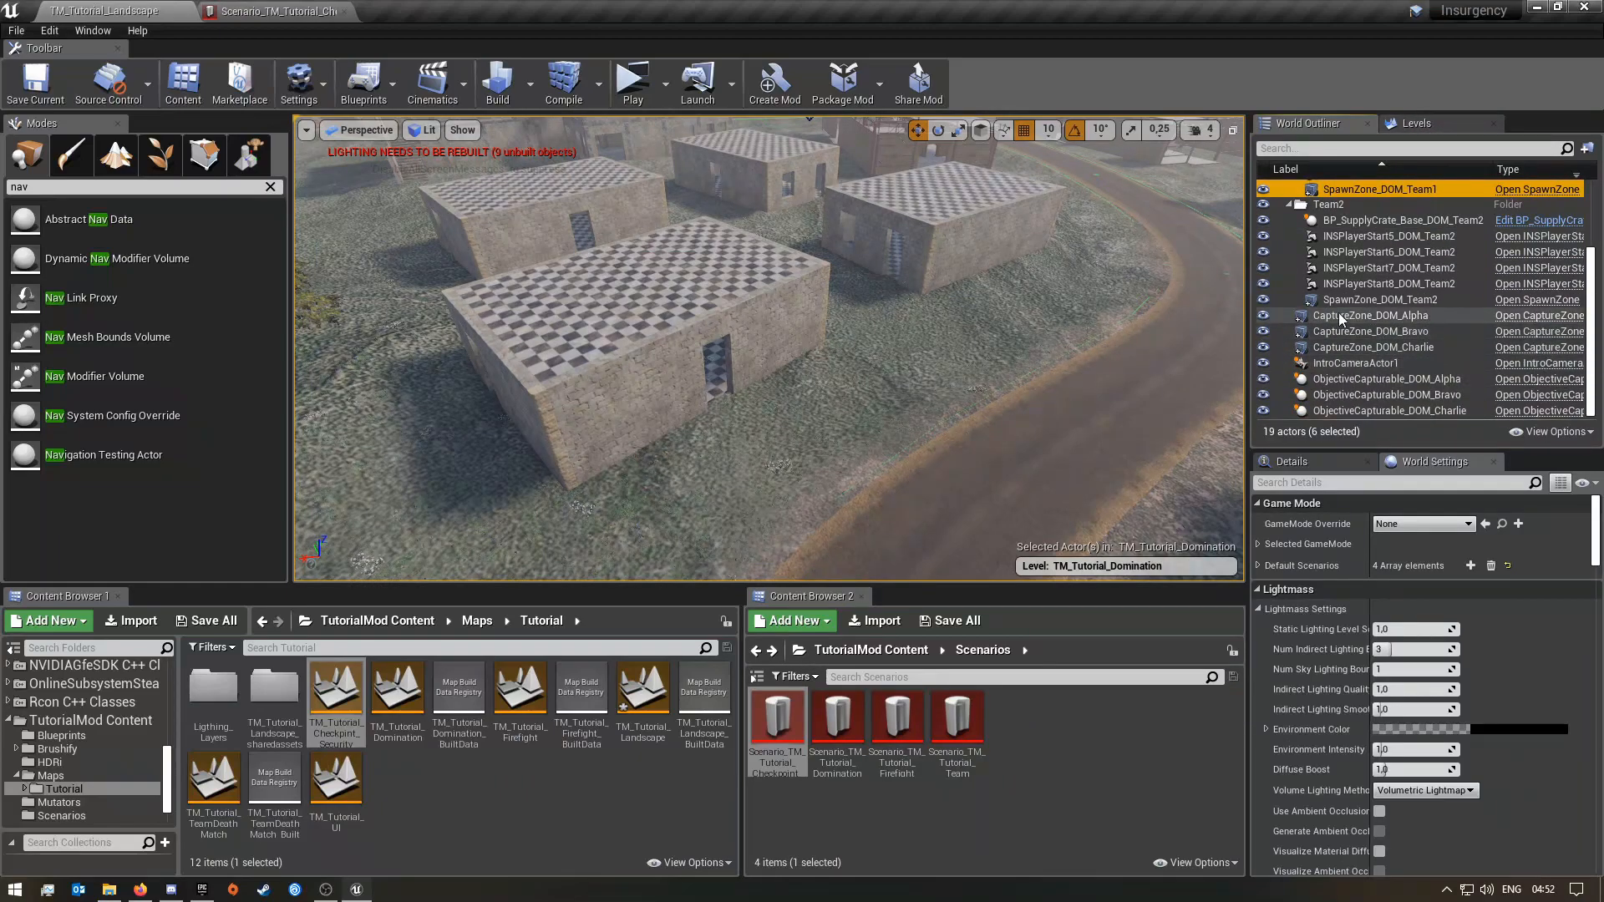
scroll(1413, 361, up, 3)
scroll(1412, 361, up, 3)
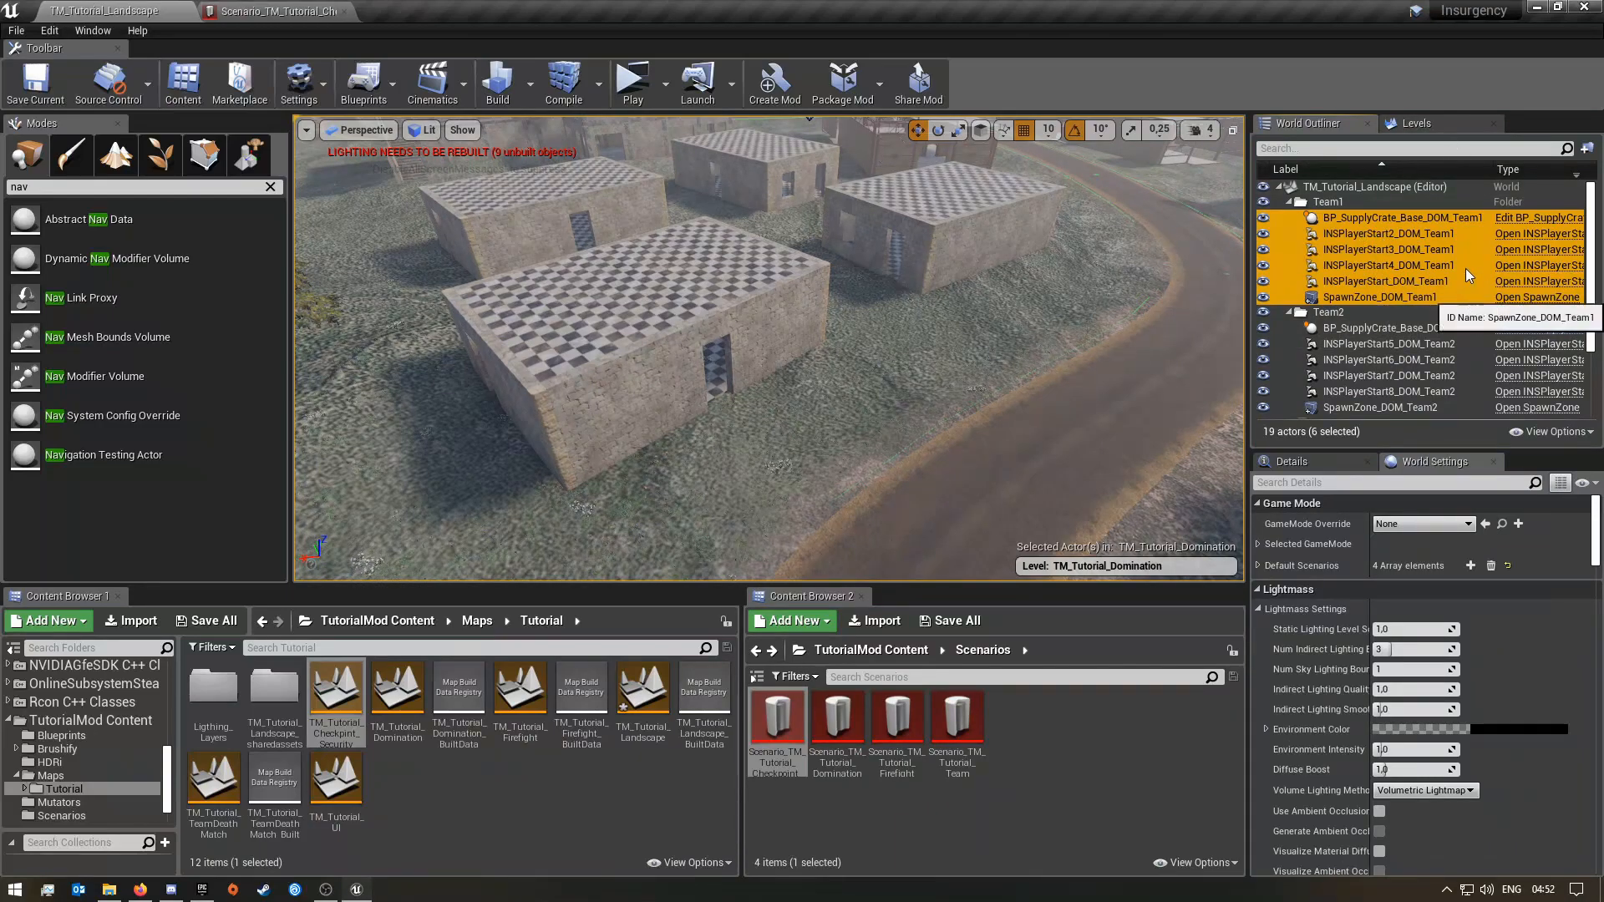
- Make TM_Tutorial_Checkpint_Security the current level and paste the copied Team1 actors into it
click(1420, 124)
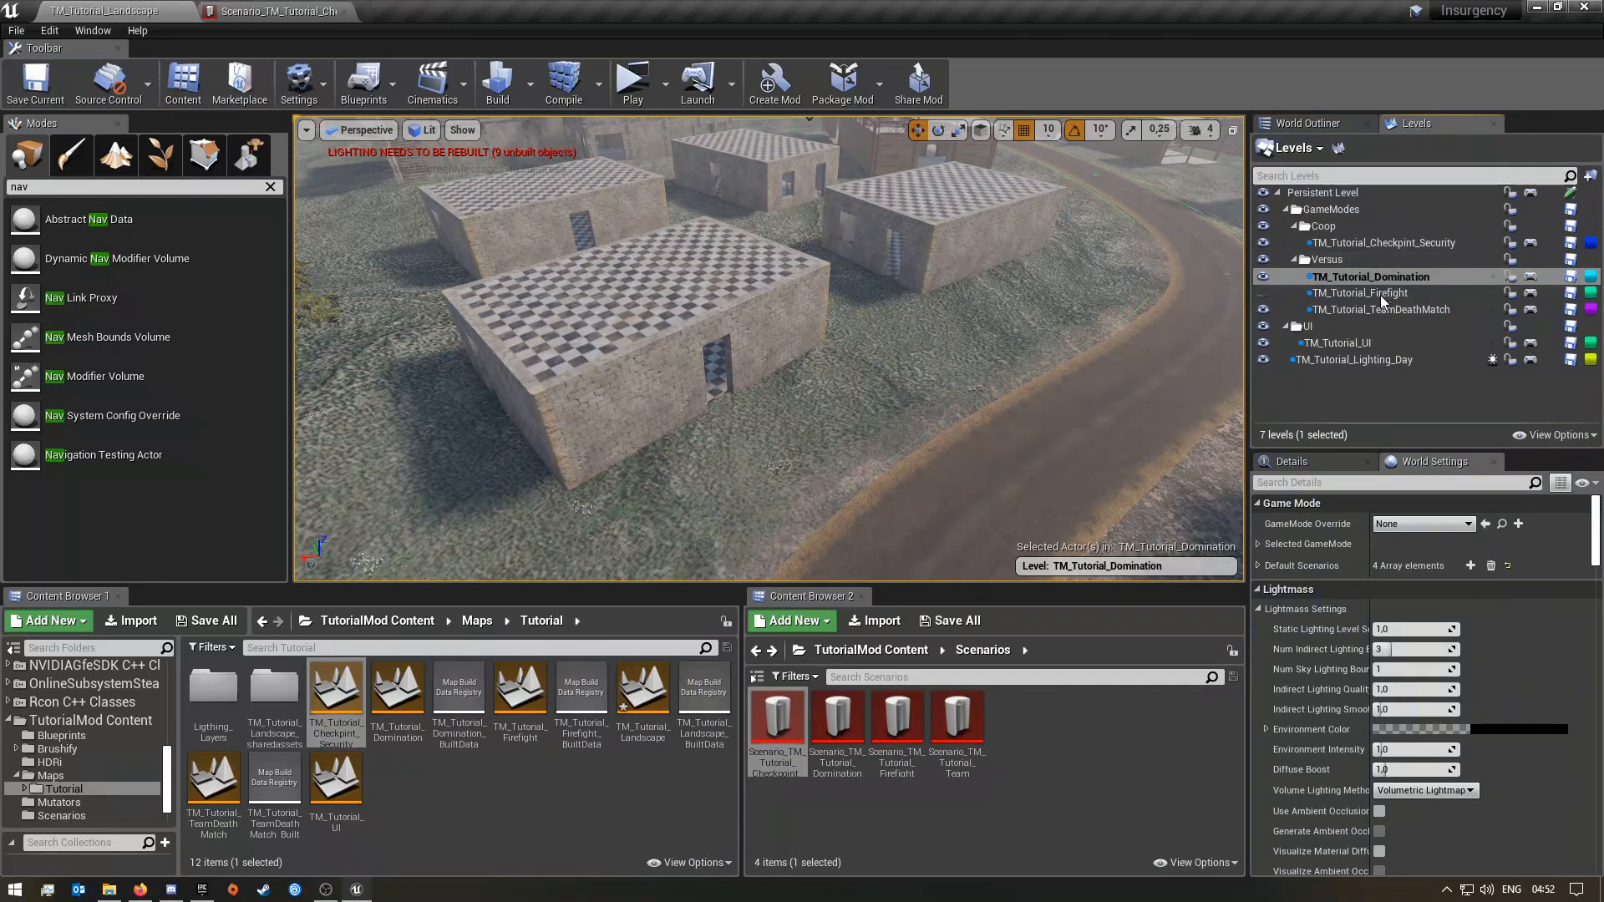
double_click(1383, 245)
click(1311, 125)
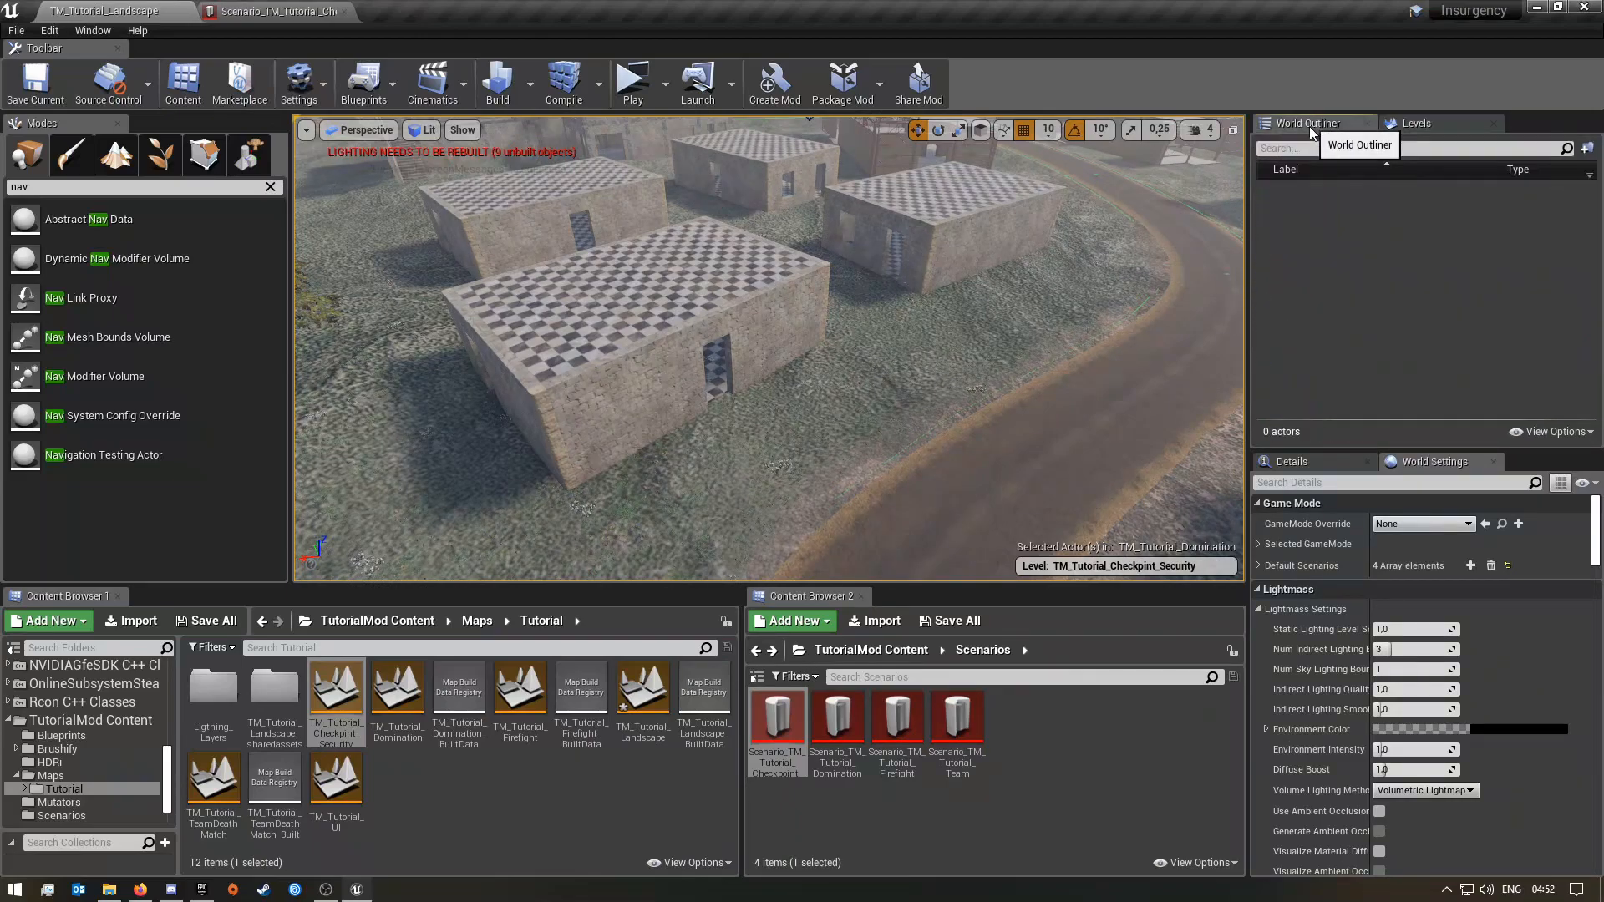
key(ctrl+v)
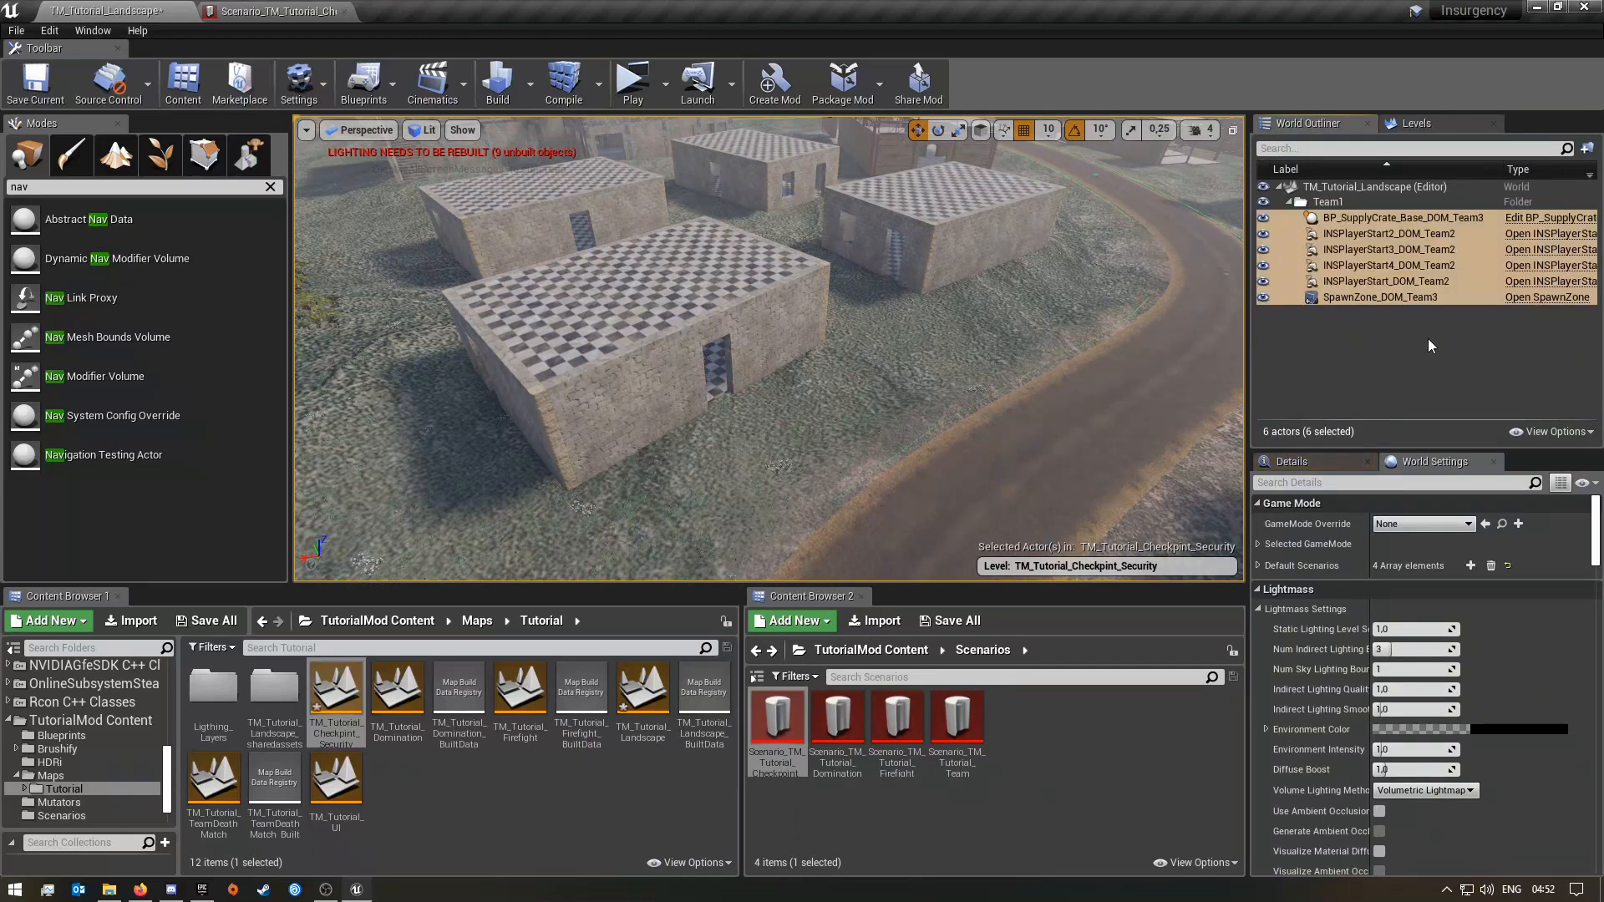
- Move the pasted Team1 actors across the village to the checkered-roof houses beside the road bend
key(f)
key(w)
right_drag(769, 348, 710, 351)
right_drag(1006, 381, 919, 451)
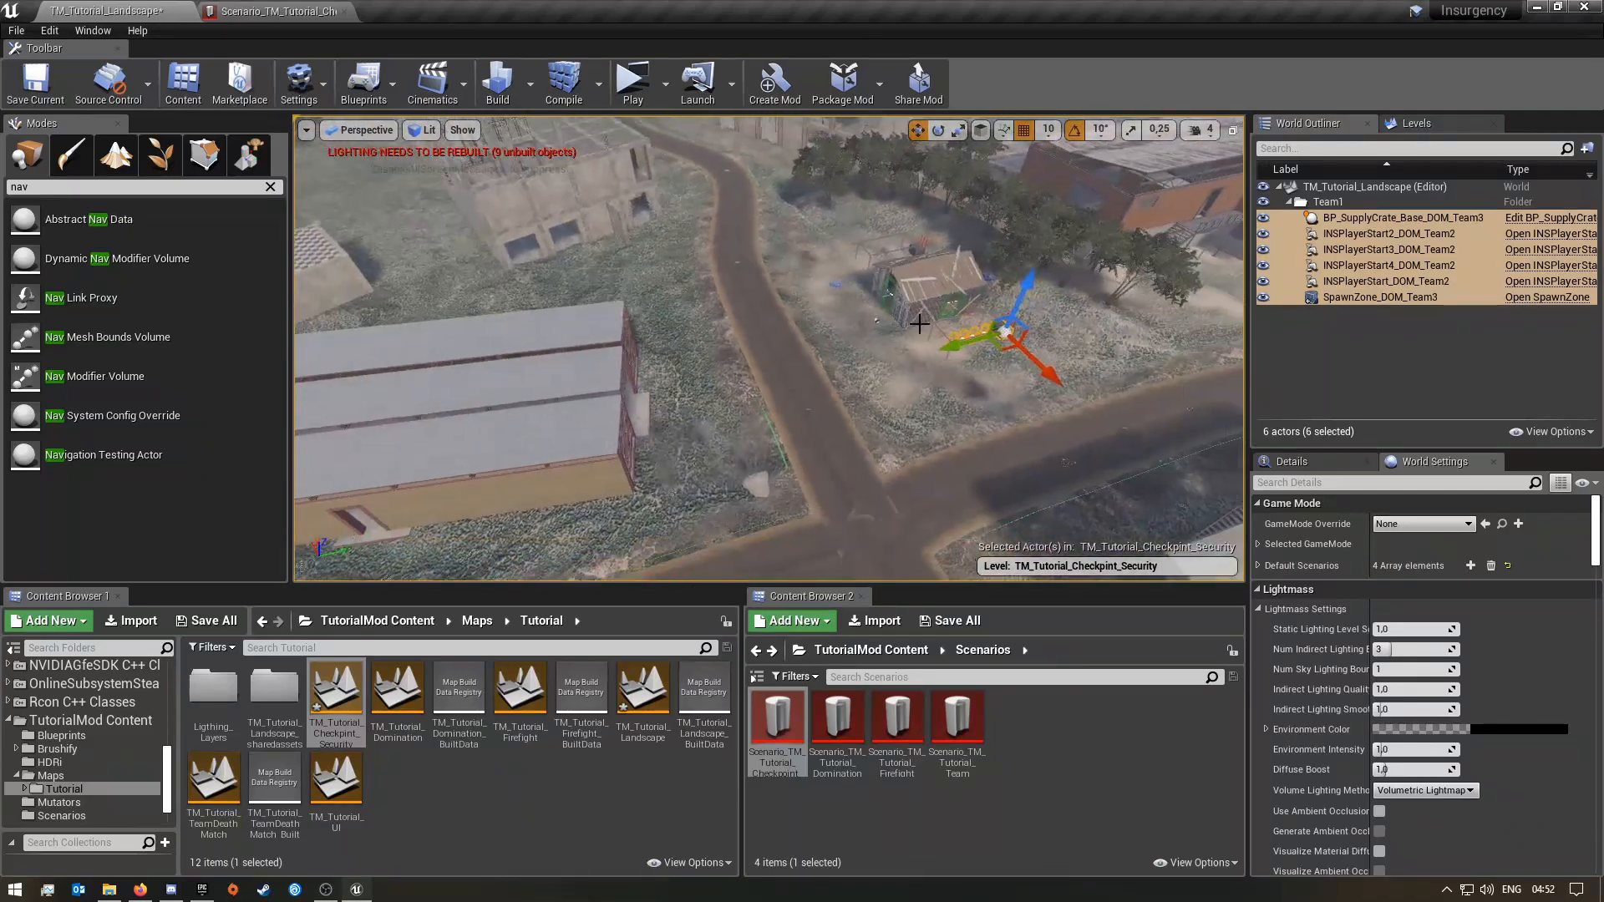
drag(945, 349, 328, 428)
right_drag(747, 421, 560, 420)
key(s)
drag(728, 363, 616, 333)
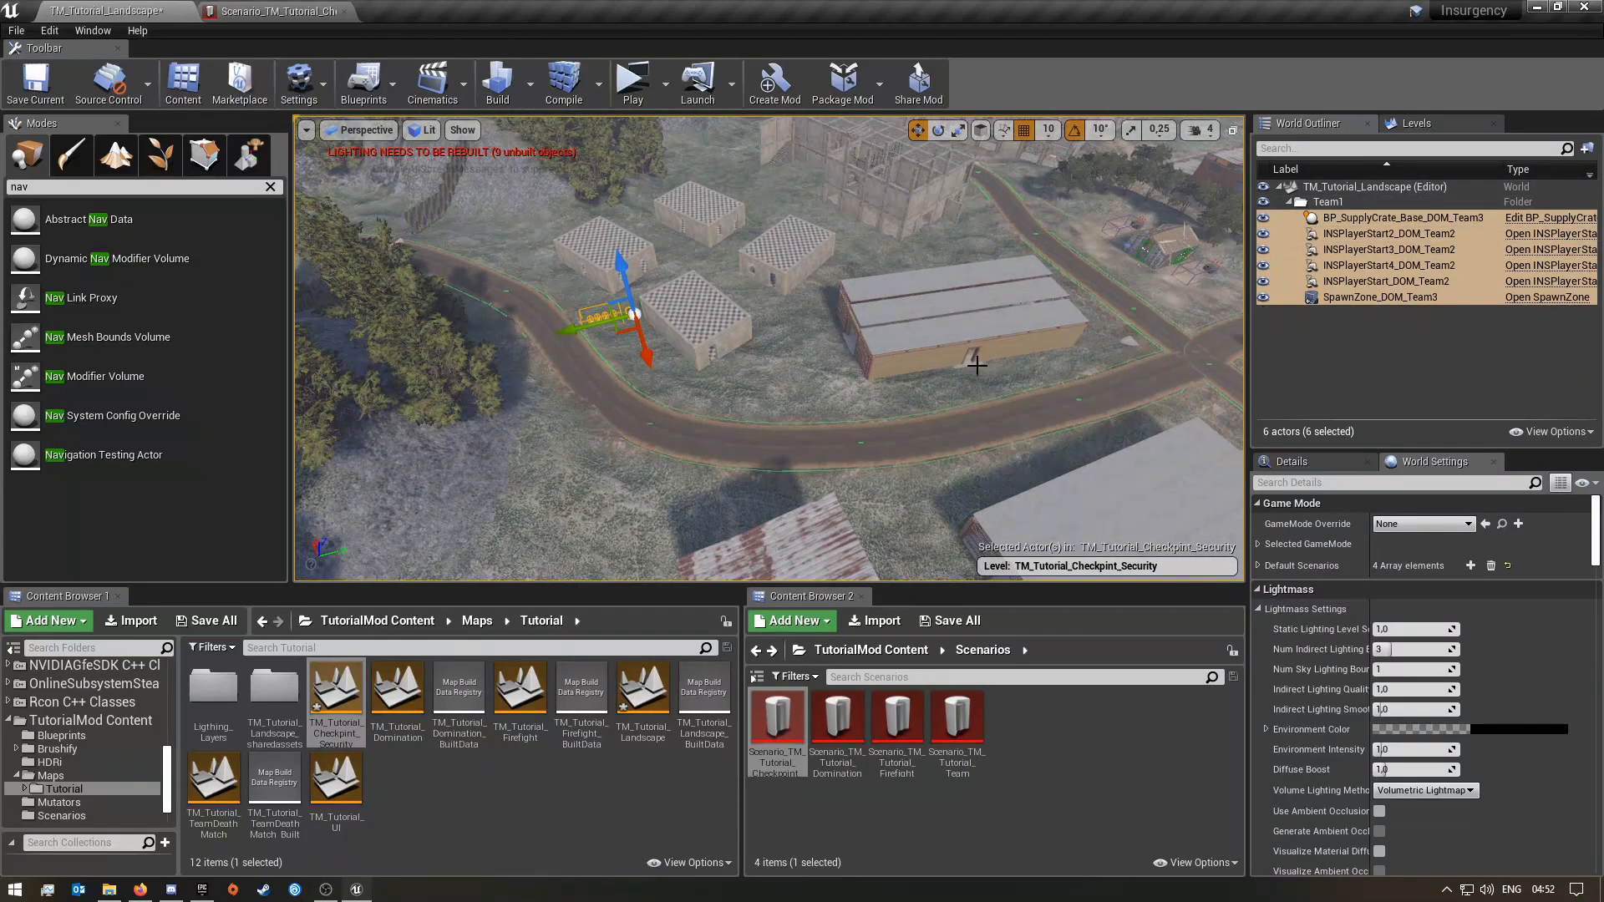
- Rotate the pasted Team1 actors and move them together onto the checkered floor inside the house, alongside its wall
right_drag(547, 372, 853, 363)
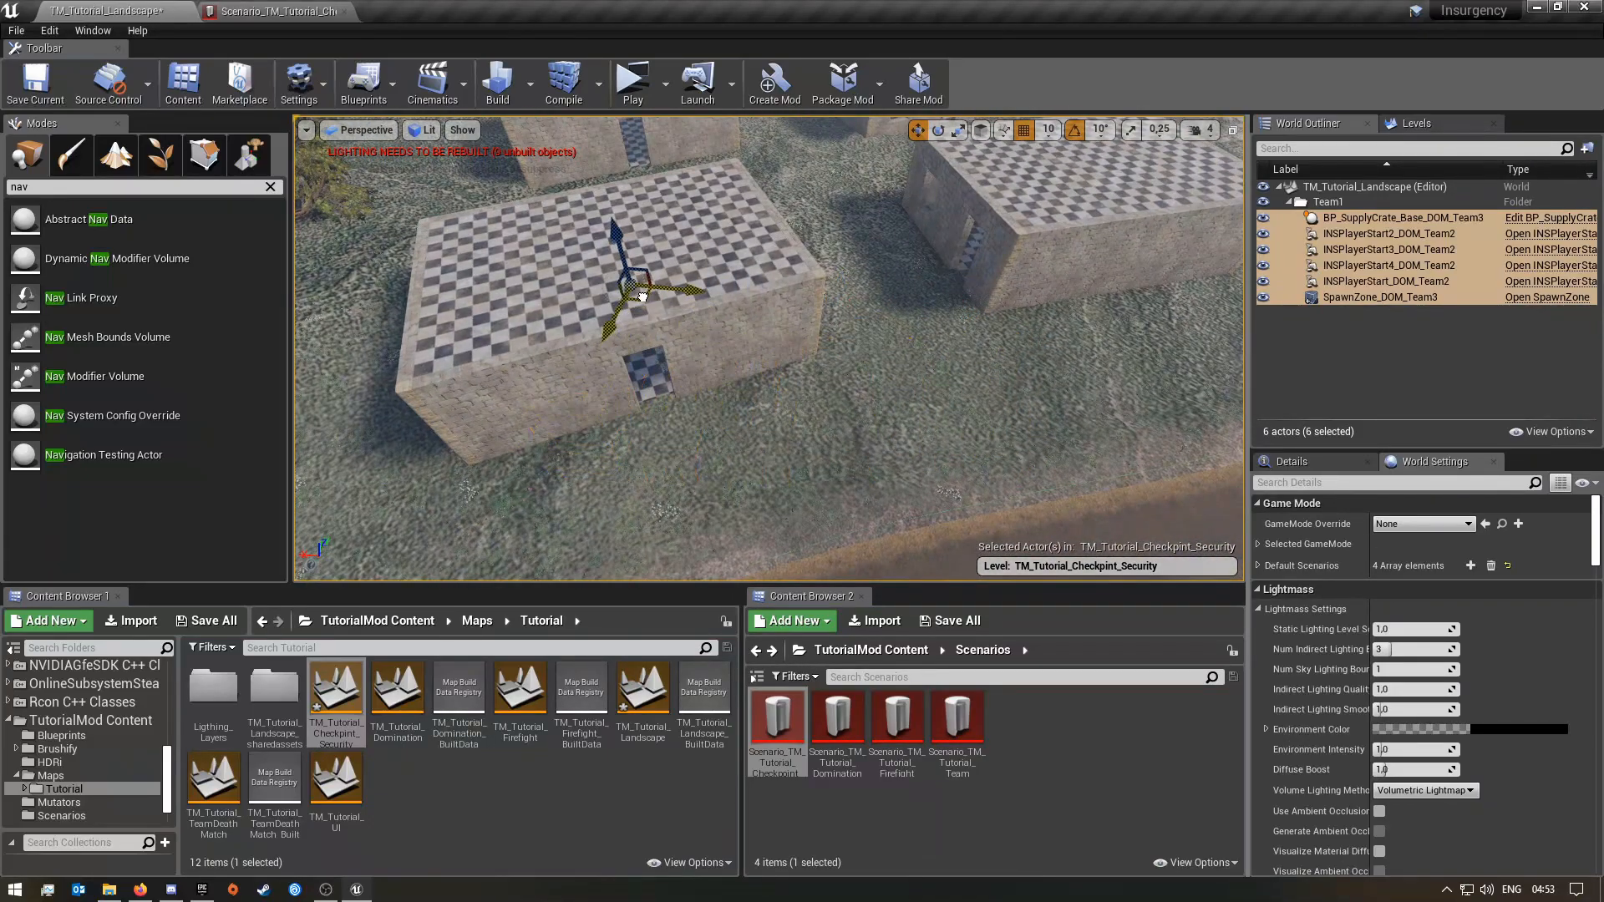
key(f)
right_drag(769, 348, 715, 269)
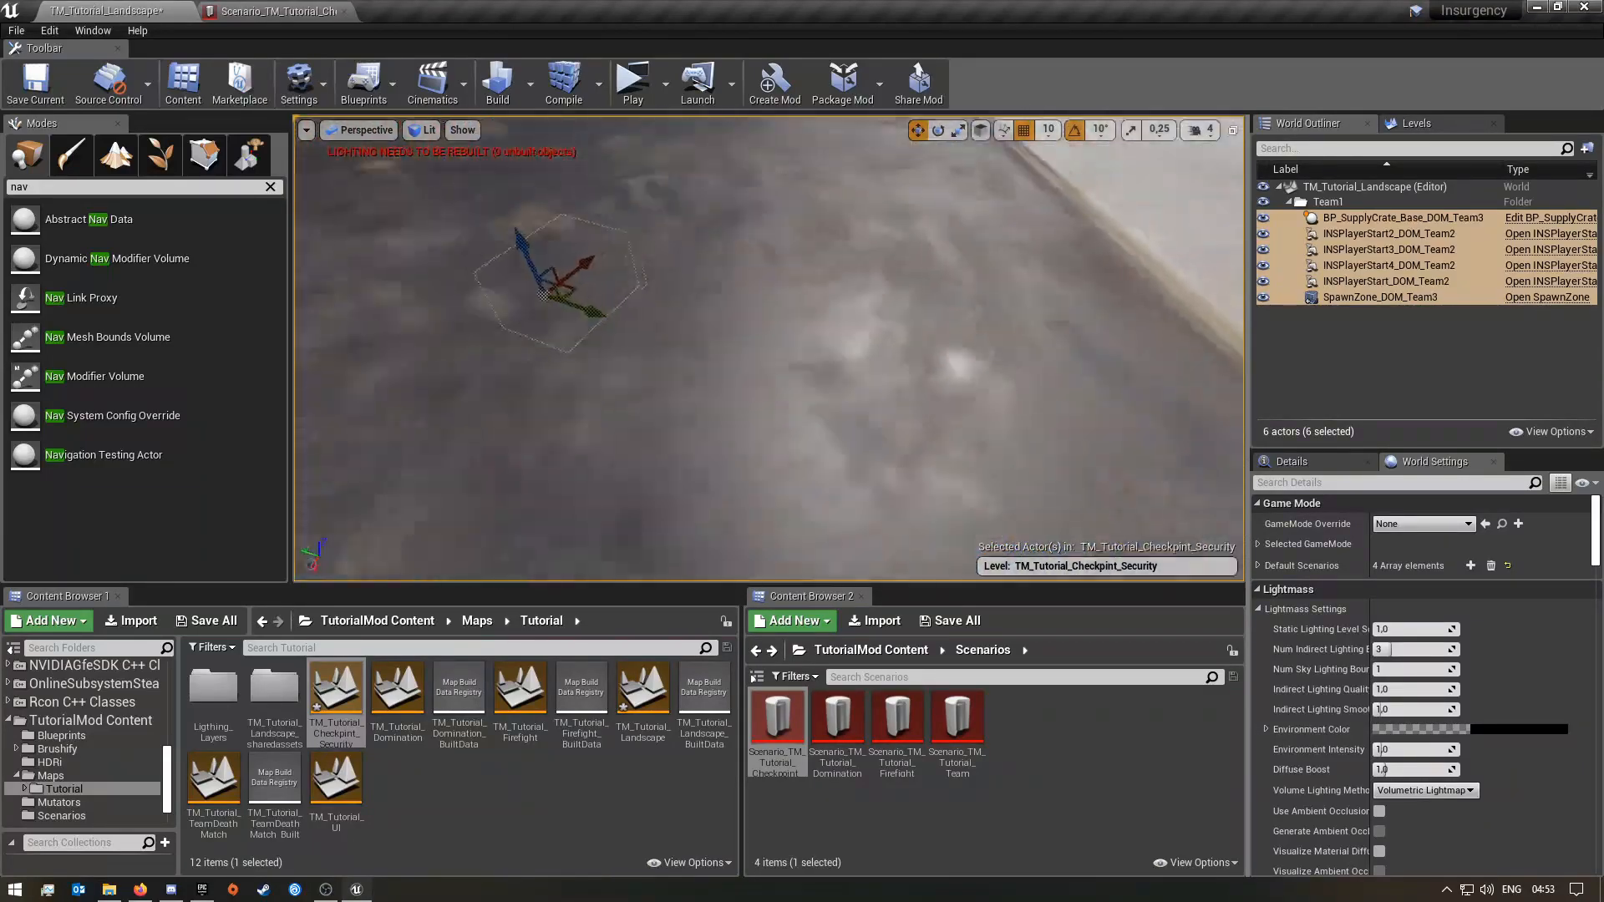
right_drag(757, 417, 678, 403)
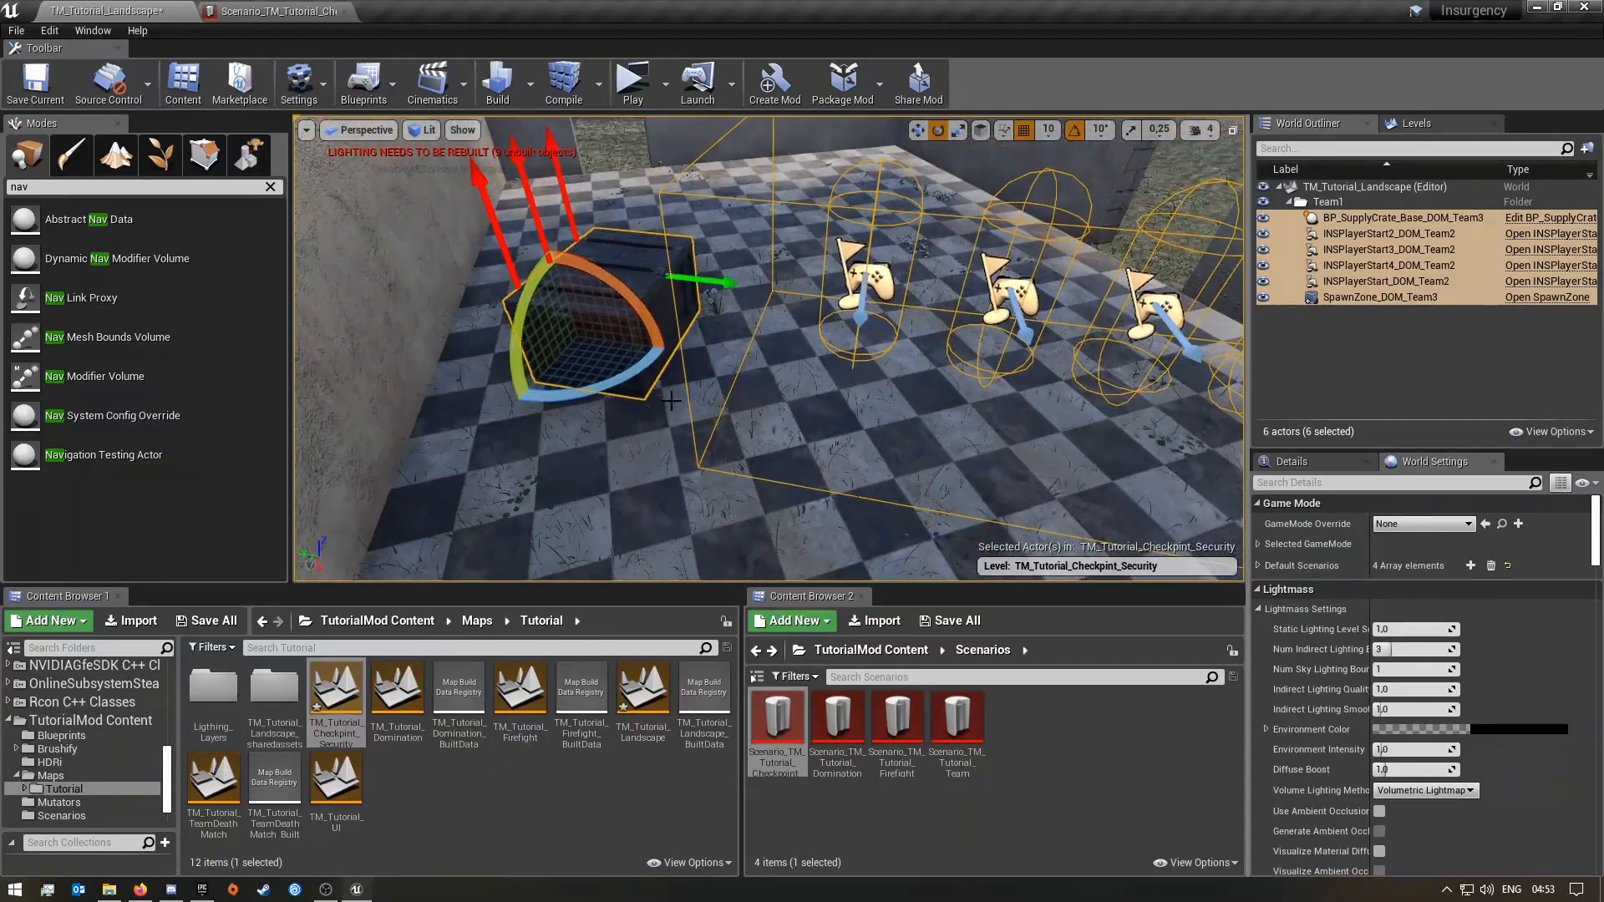
mouse_move(480, 333)
mouse_down()
mouse_move(474, 374)
mouse_move(475, 361)
mouse_up()
right_drag(585, 359, 552, 301)
right_drag(752, 368, 625, 391)
drag(567, 395, 384, 397)
mouse_move(383, 396)
right_down()
mouse_move(318, 334)
mouse_move(305, 343)
mouse_move(376, 401)
mouse_move(326, 376)
mouse_move(409, 413)
right_up()
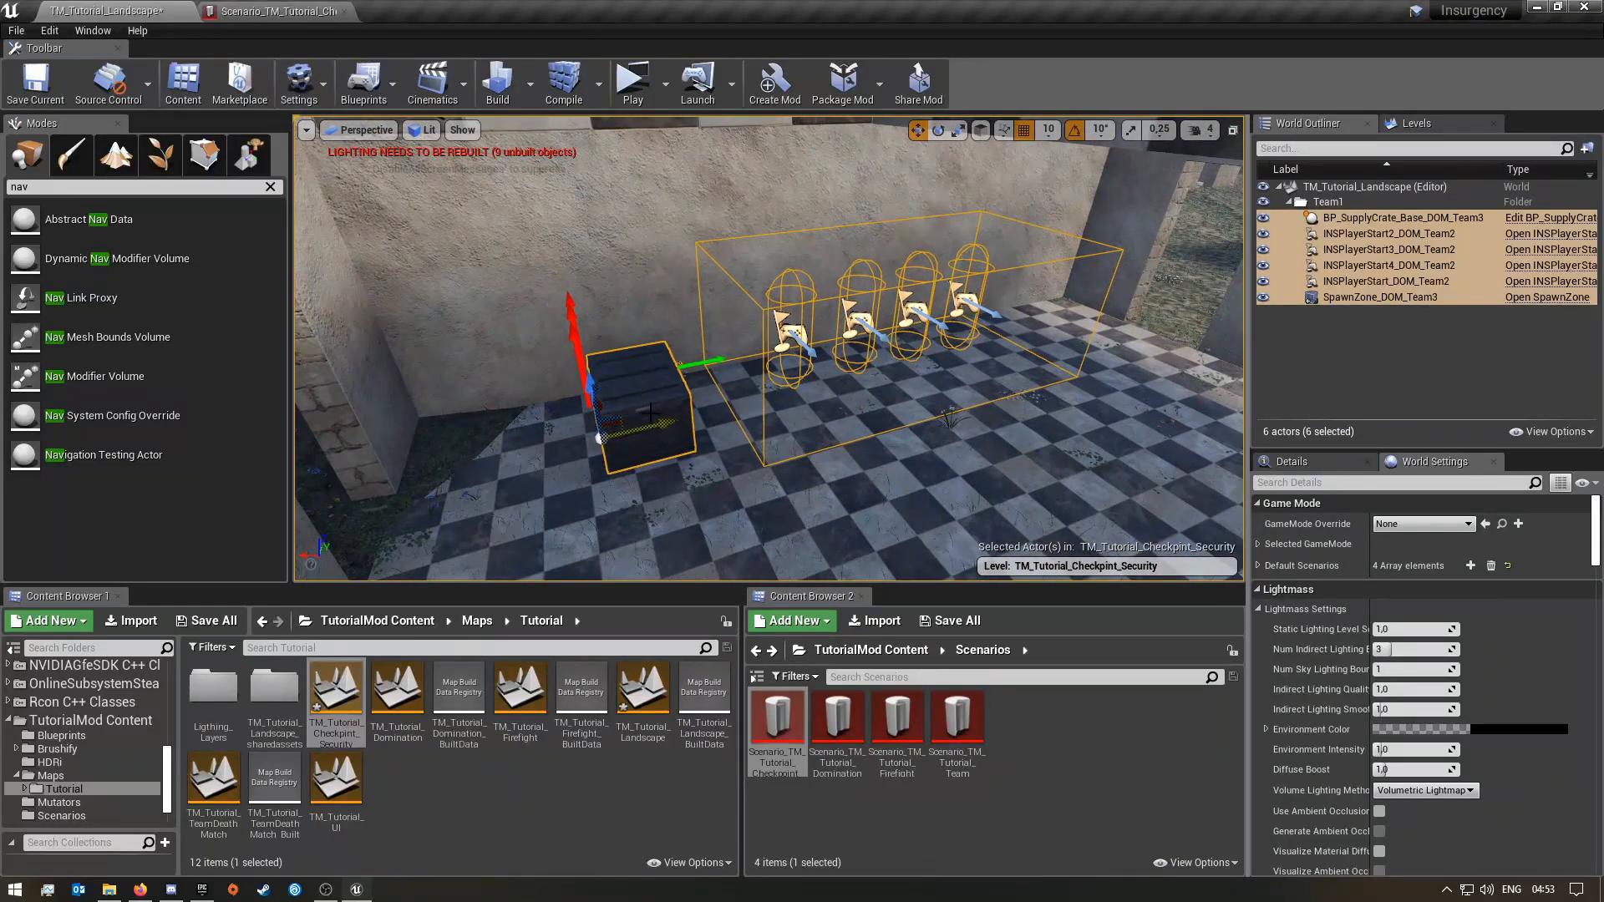
- Rotate the supply crate on its own and move it back against the wall beside the player starts
click(656, 396)
key(e)
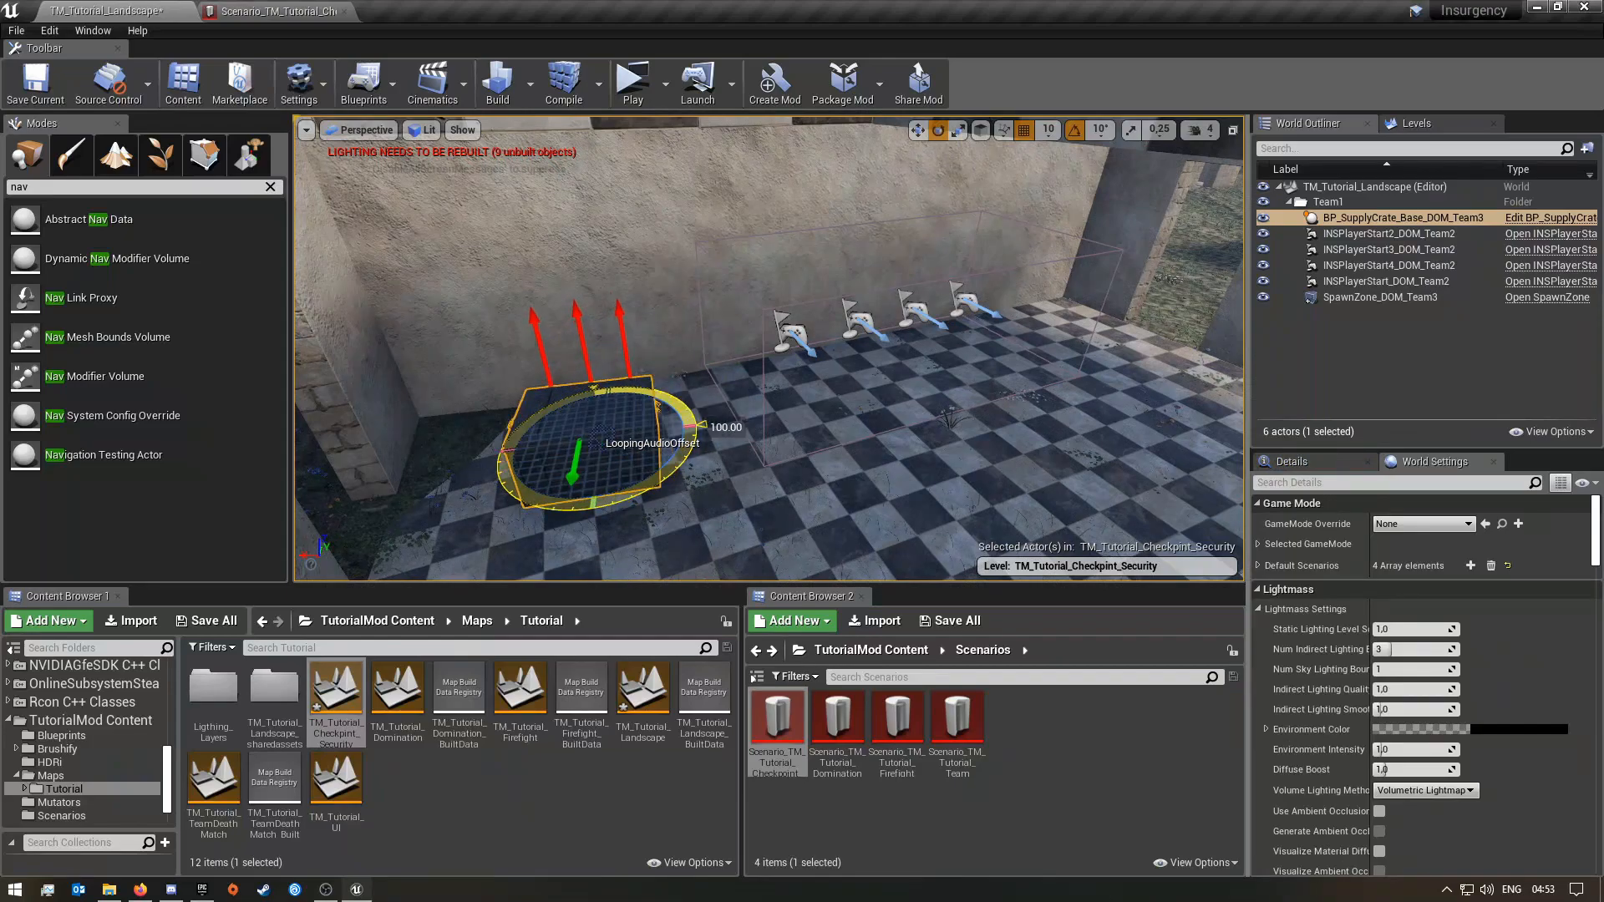
key(w)
drag(610, 480, 582, 415)
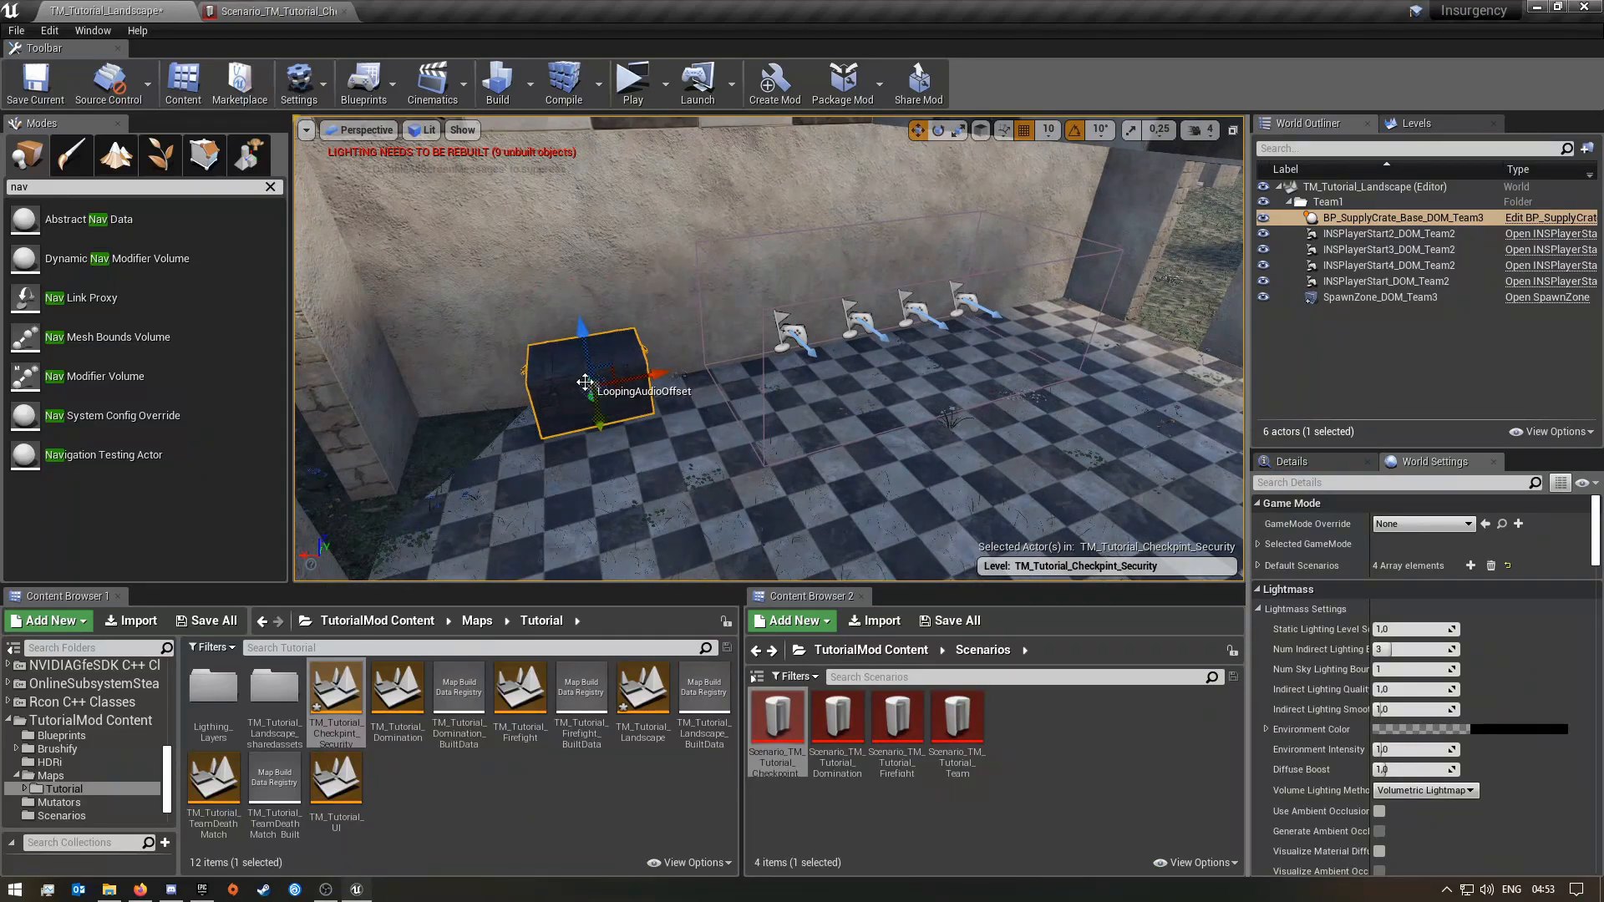
drag(585, 347, 583, 349)
right_drag(584, 351, 534, 351)
key(w)
key(s)
click(1503, 364)
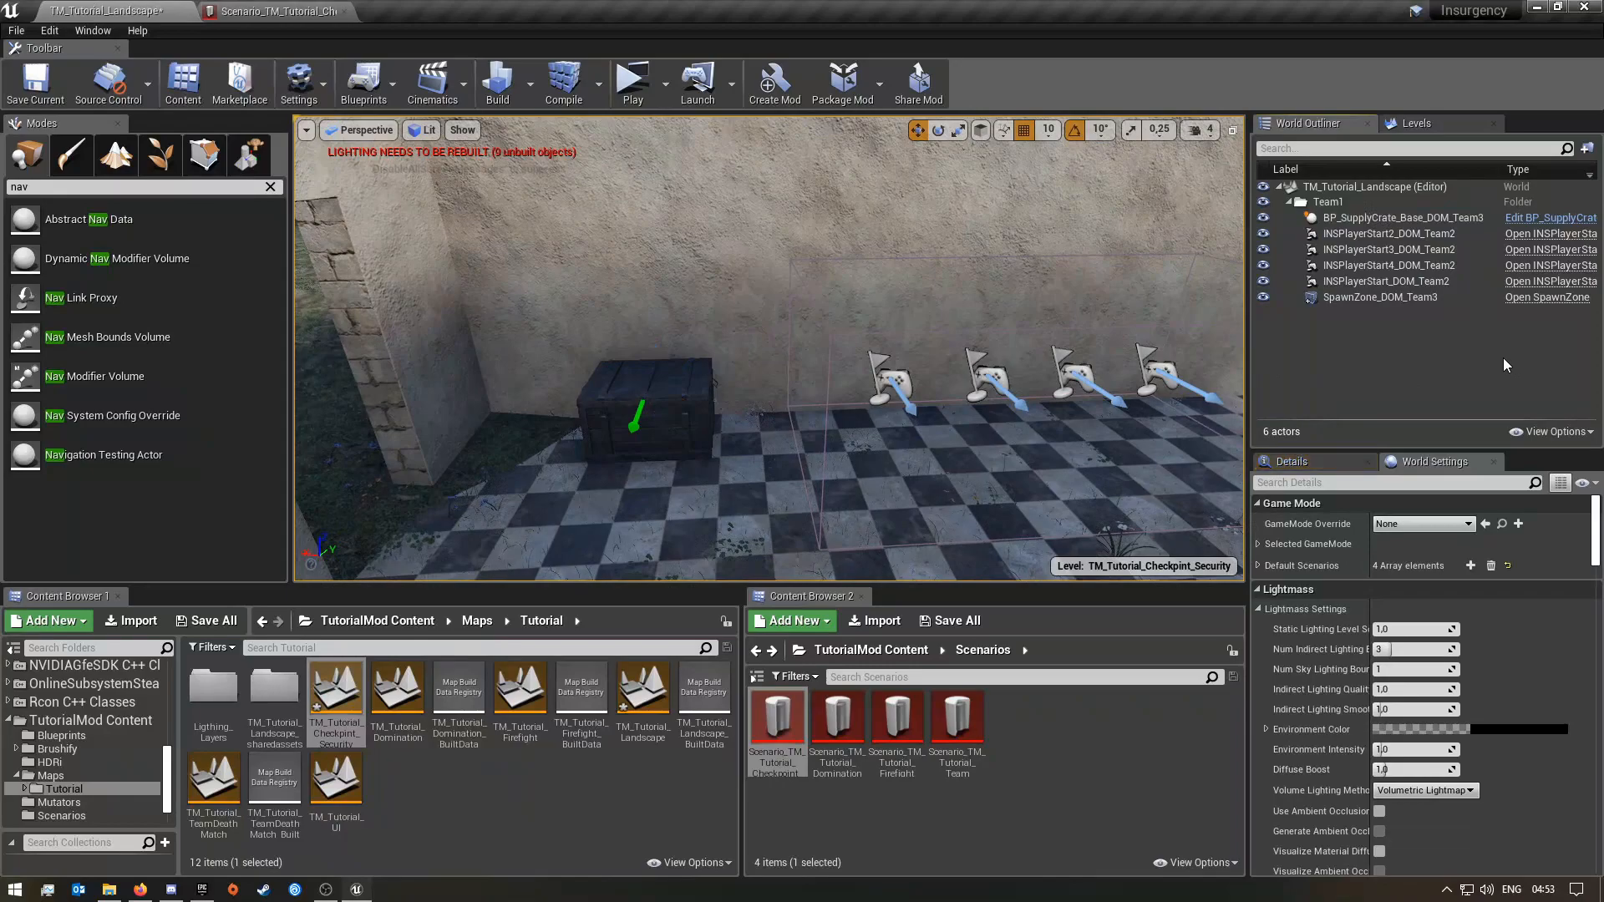
- Replace DOM with Checkpoint in the supply crate's name and copy the word Checkpoint for reuse
click(1432, 221)
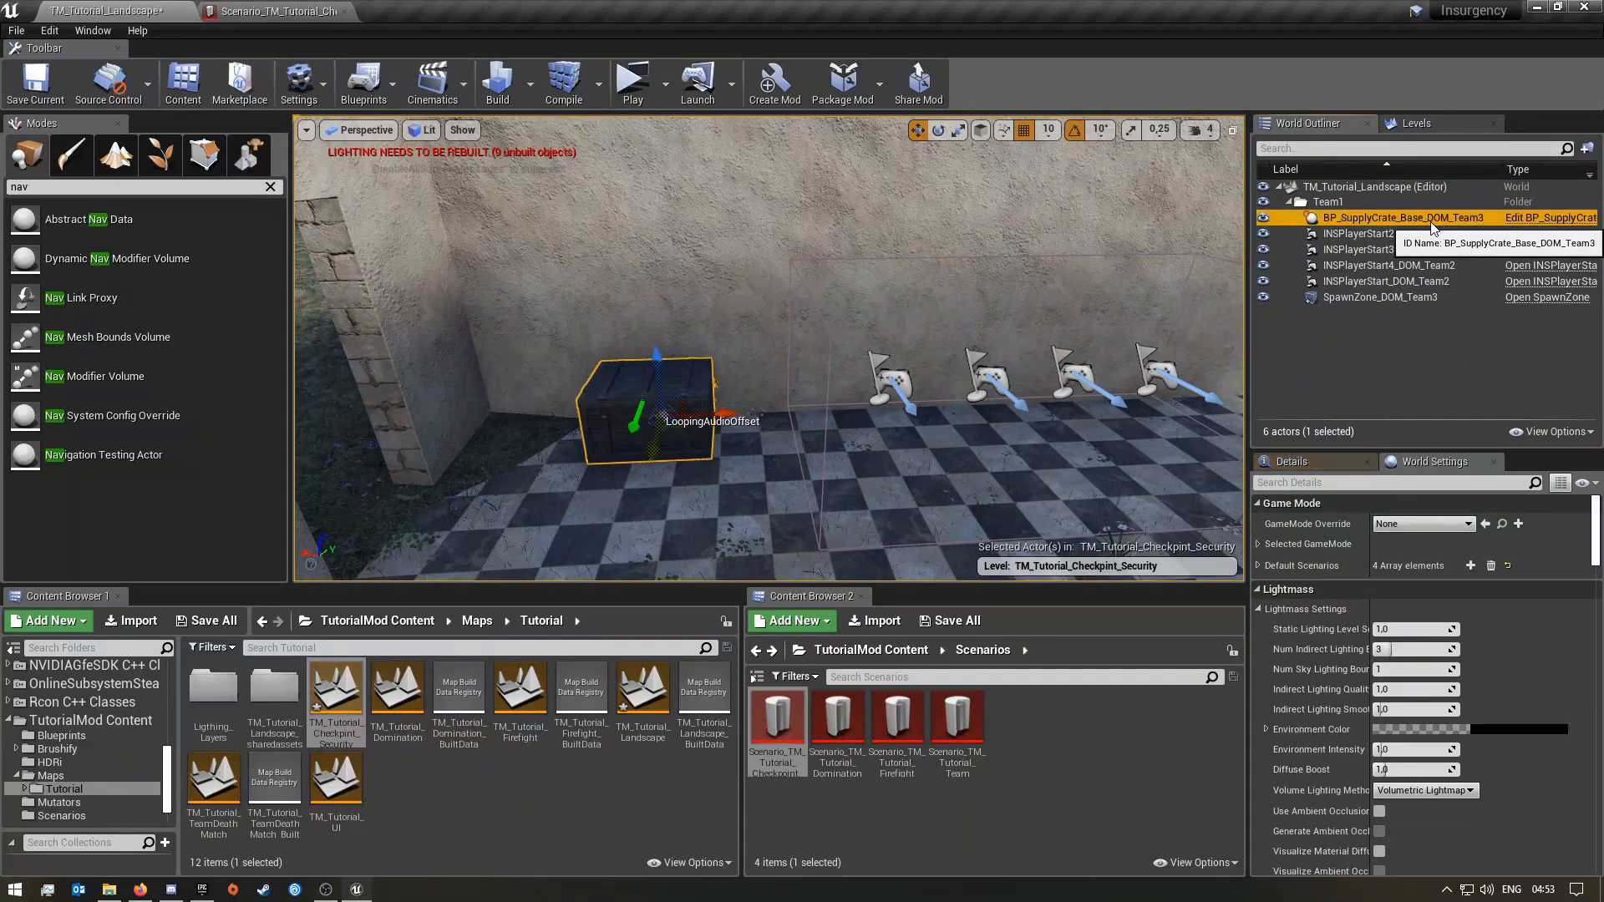
click(1446, 219)
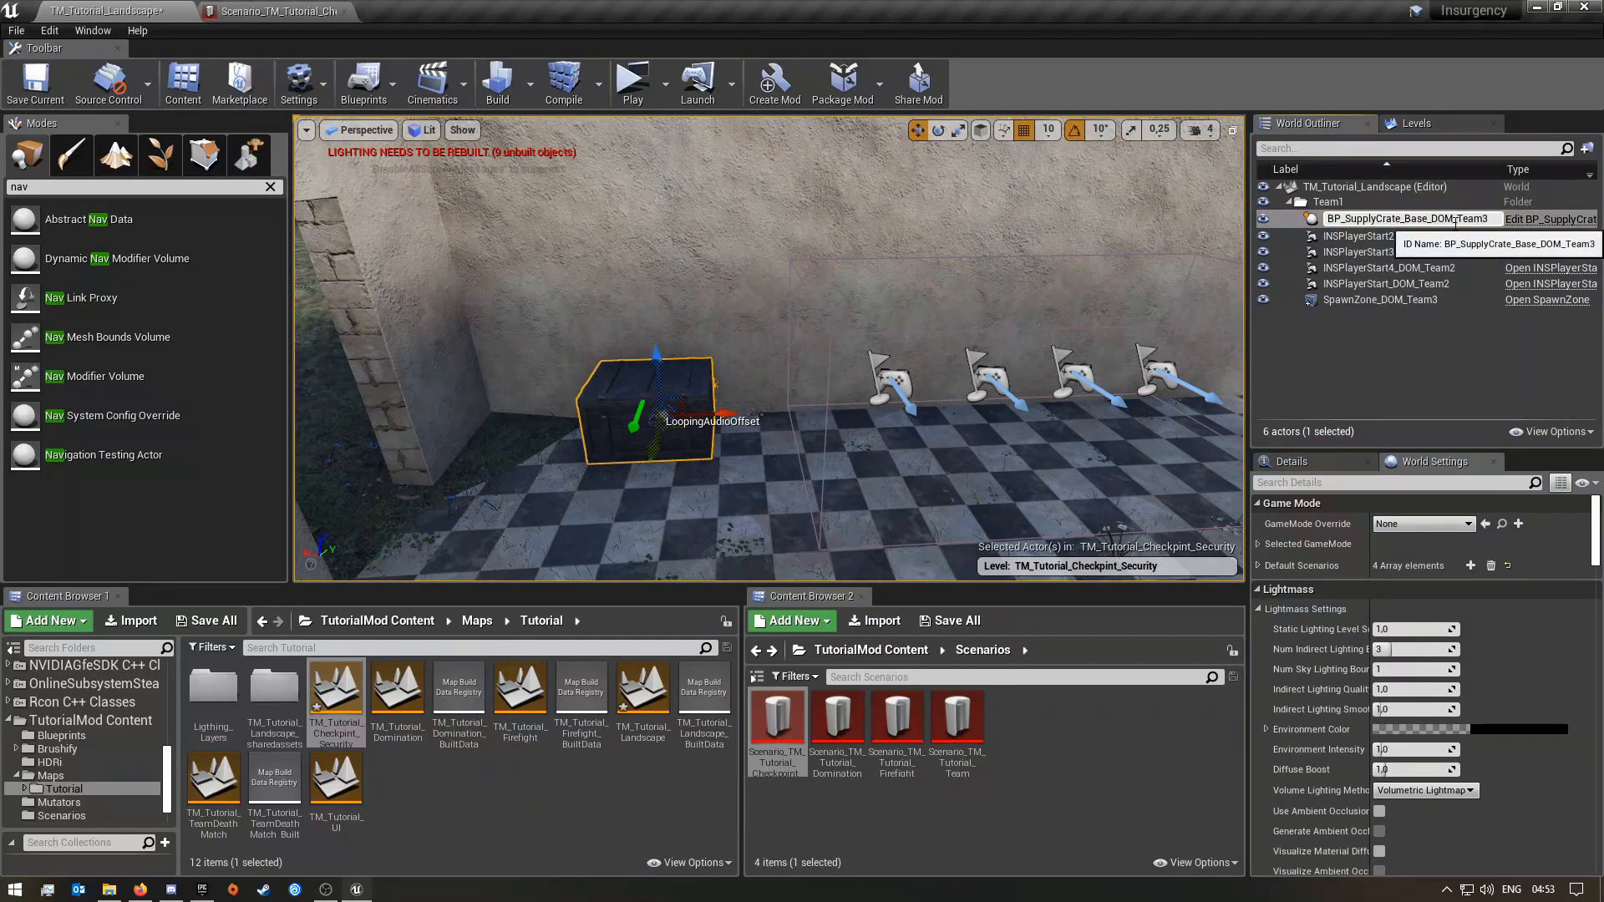
double_click(1443, 219)
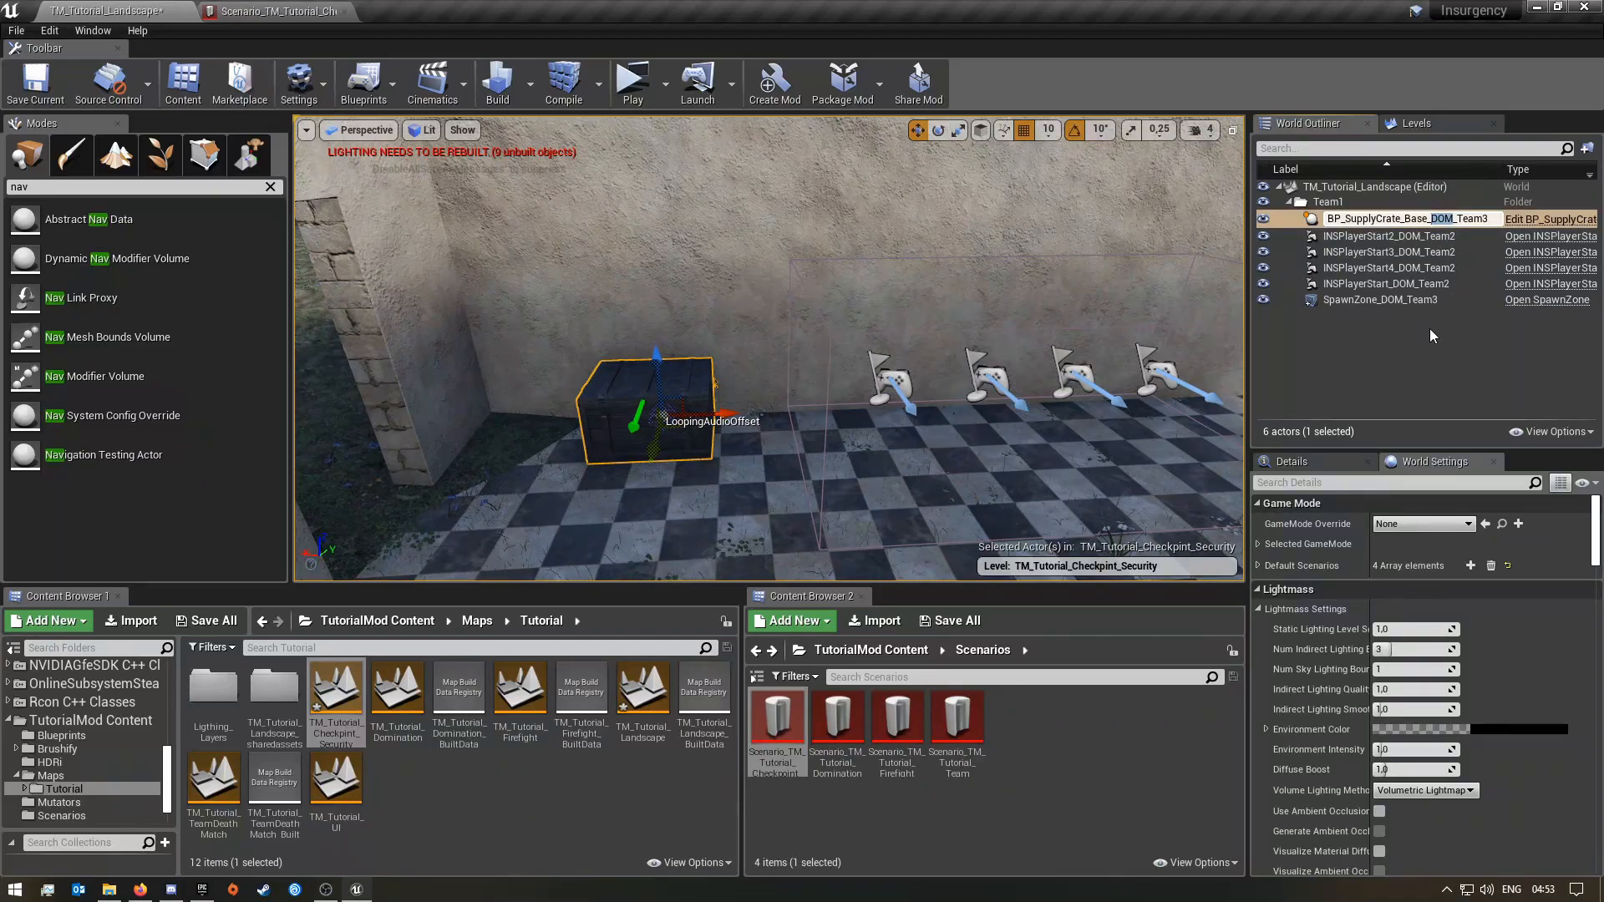
click(1439, 218)
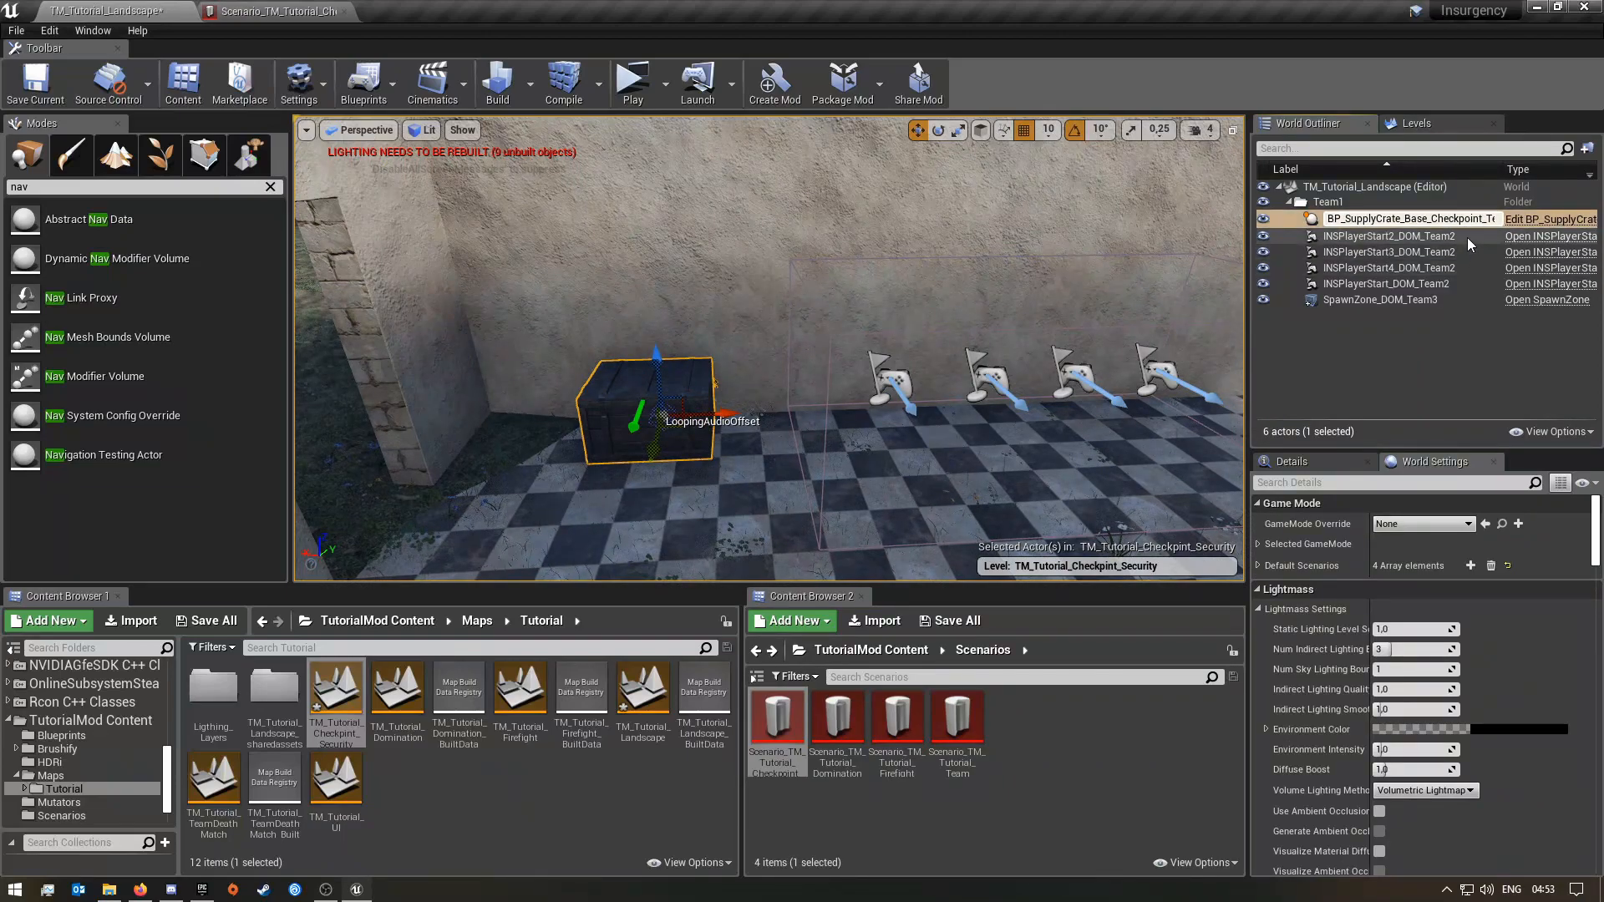
drag(1431, 219, 1472, 219)
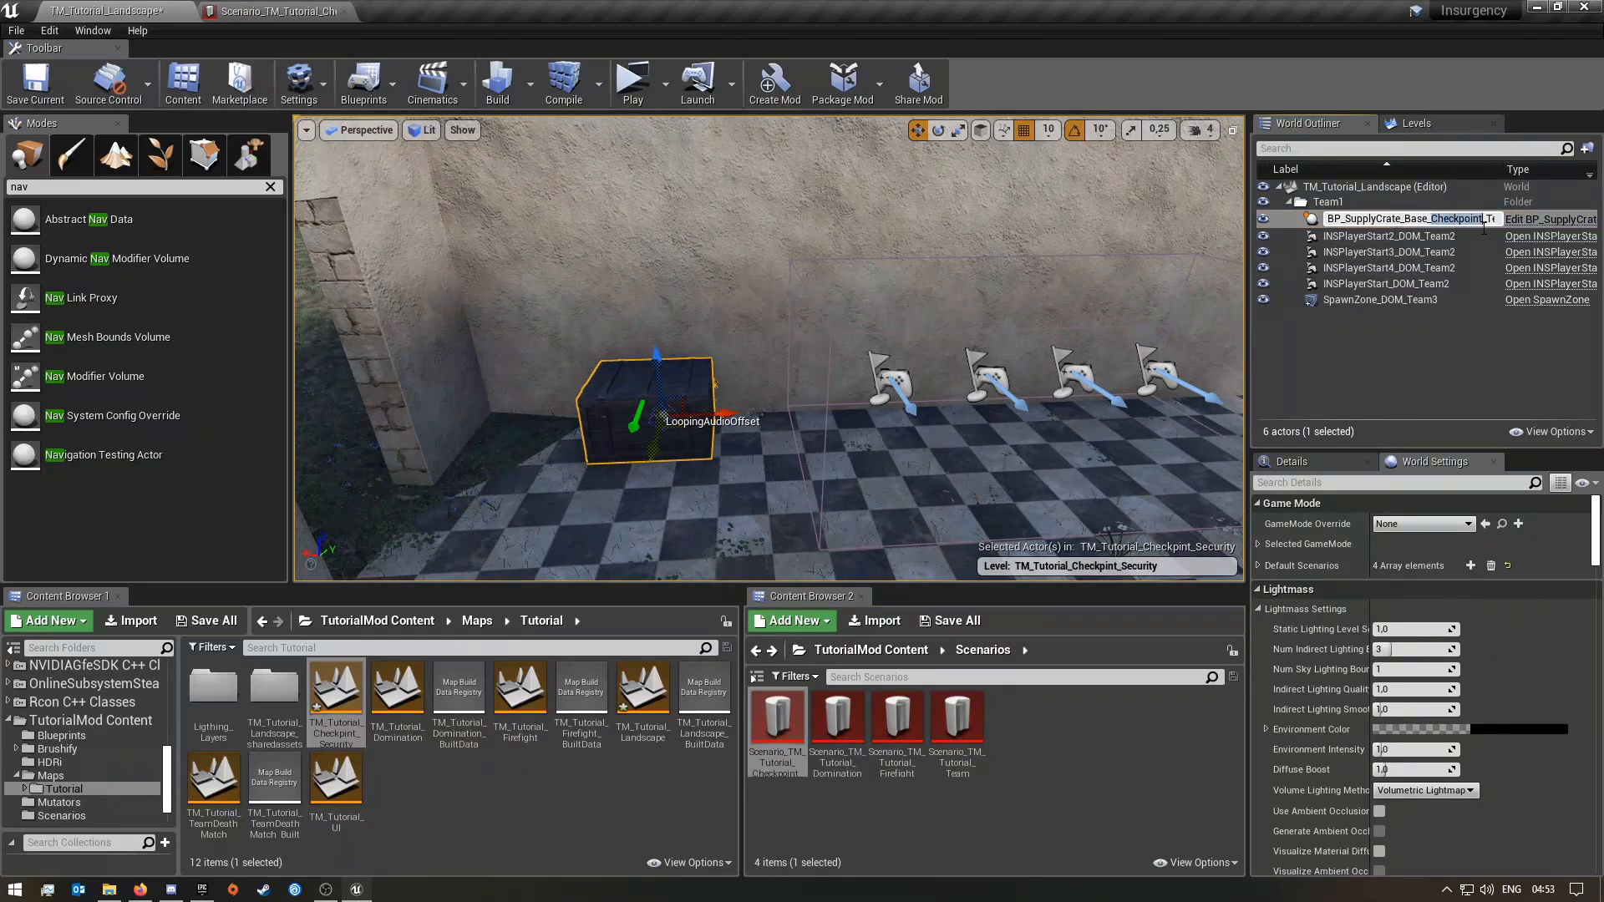
- Rename the second and third player starts as INSPlayerStart2_Checkpoint_Team2 and INSPlayerStart3_Checkpoint_Team2
click(1410, 236)
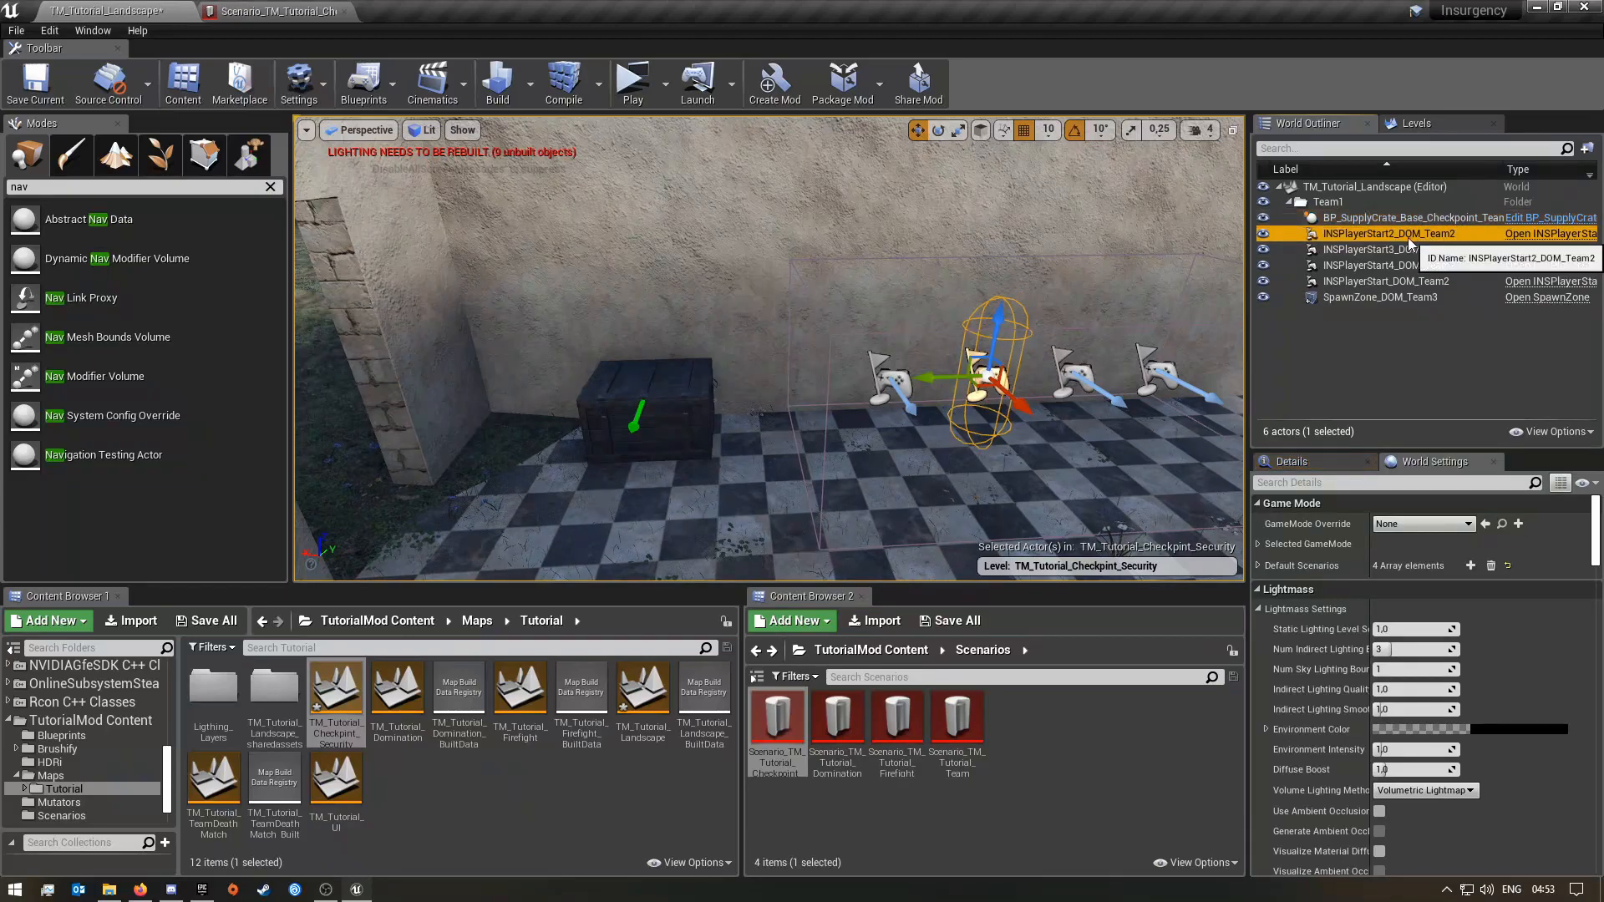
click(1410, 236)
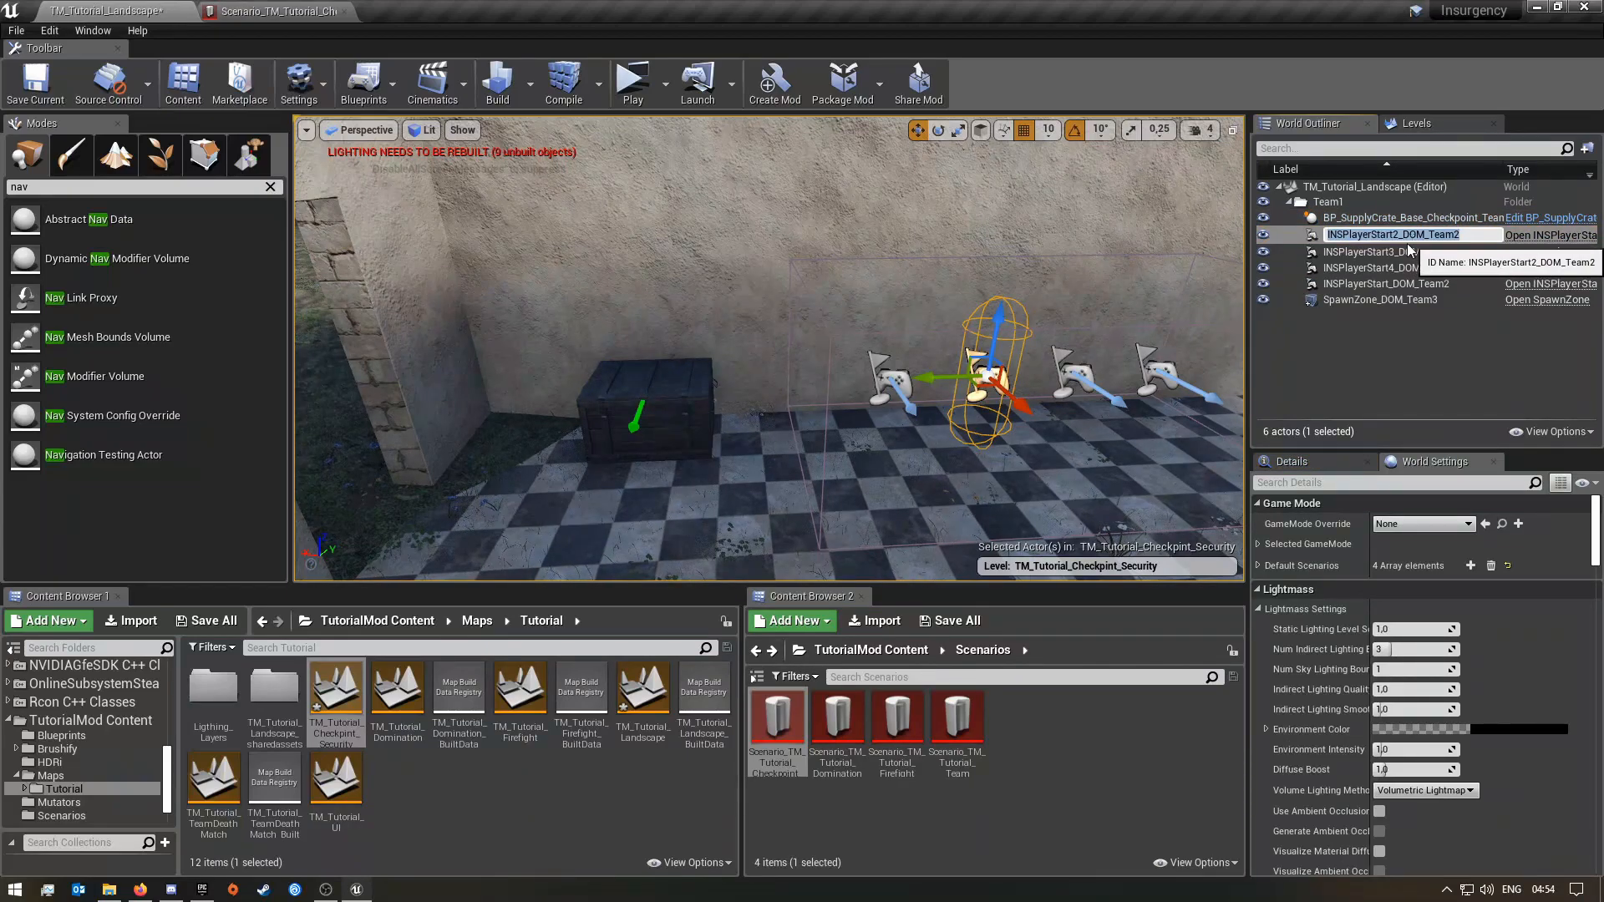
click(1409, 236)
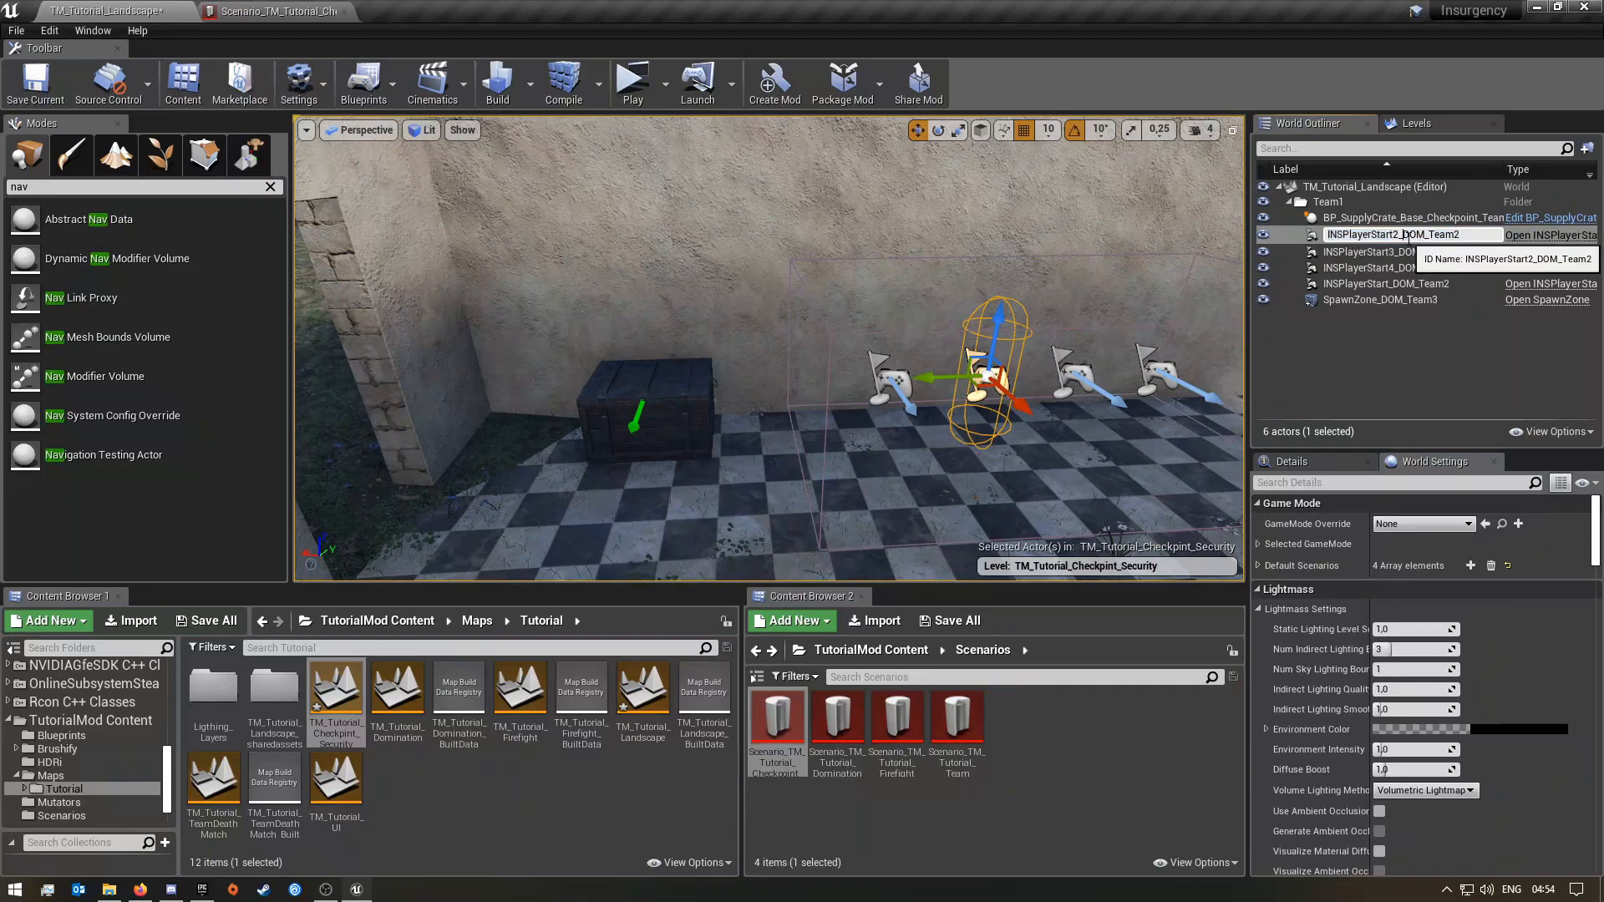
text(Checkpoint)
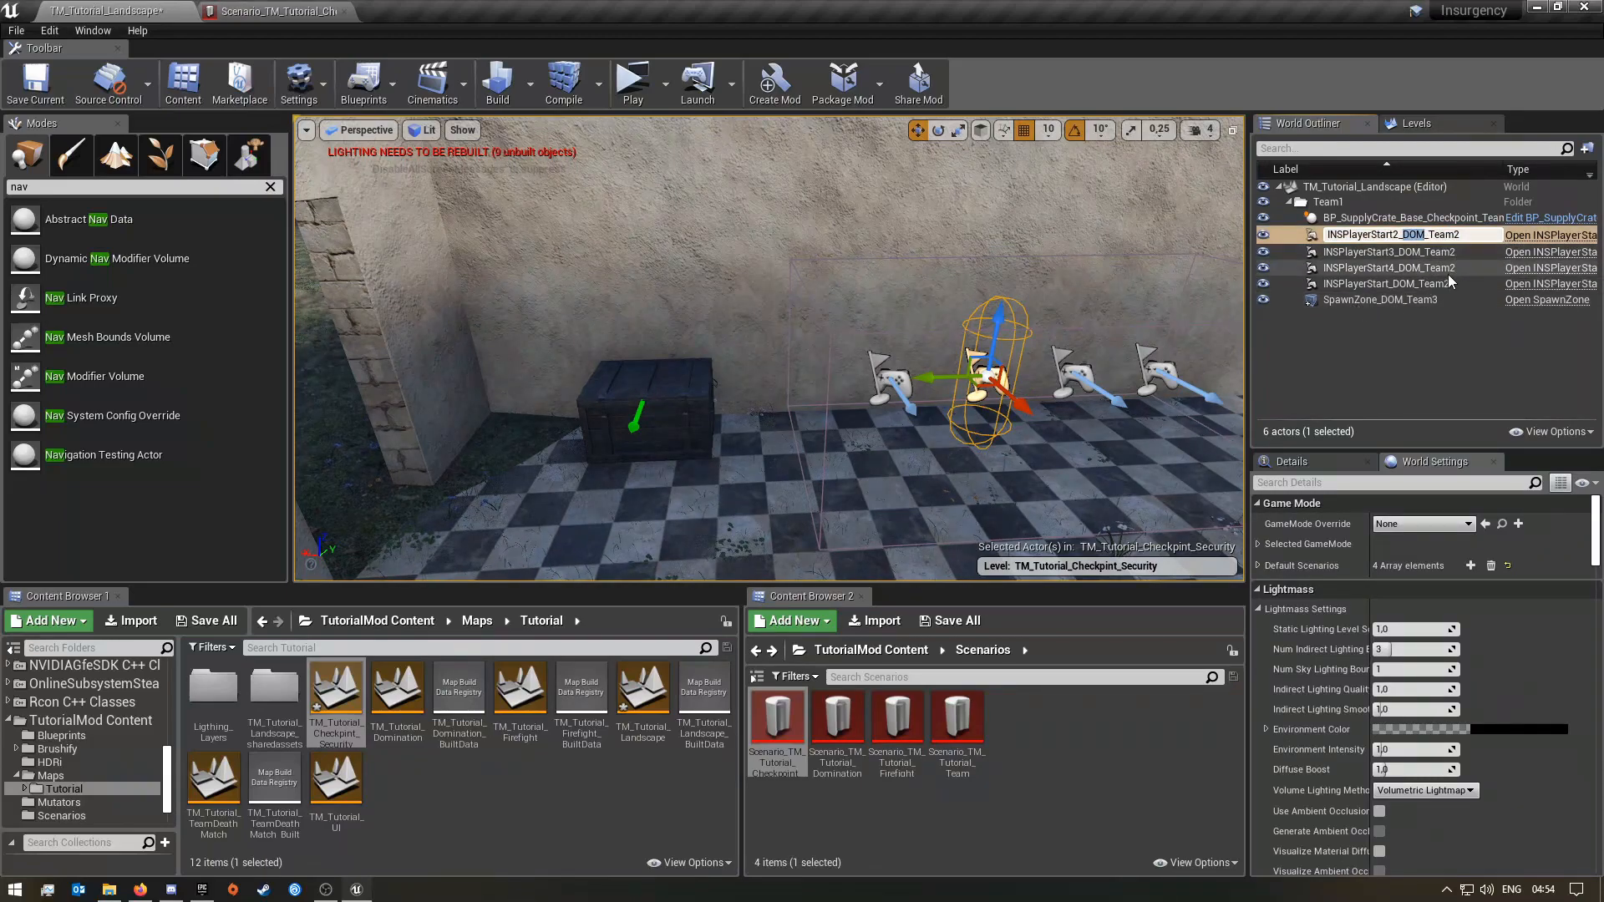
click(1420, 252)
click(1407, 252)
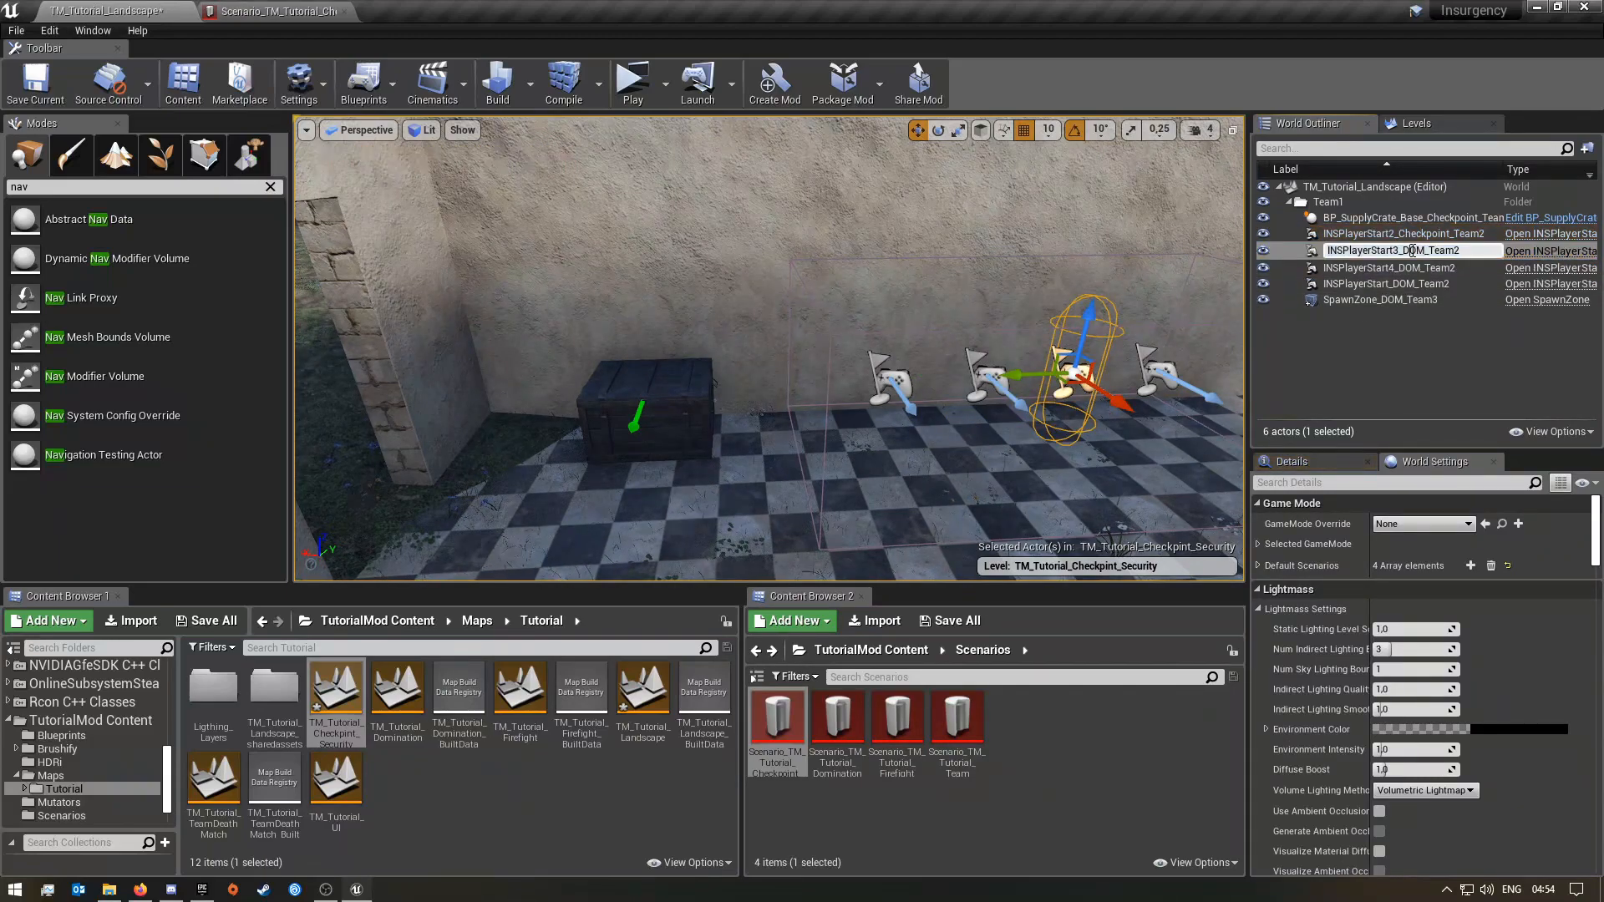
double_click(1408, 251)
text(Checkpoint)
key(Return)
- Rename the remaining two player starts as INSPlayerStart4_Checkpoint_Team2 and INSPlayerStart_Checkpoint_Team2
click(1411, 269)
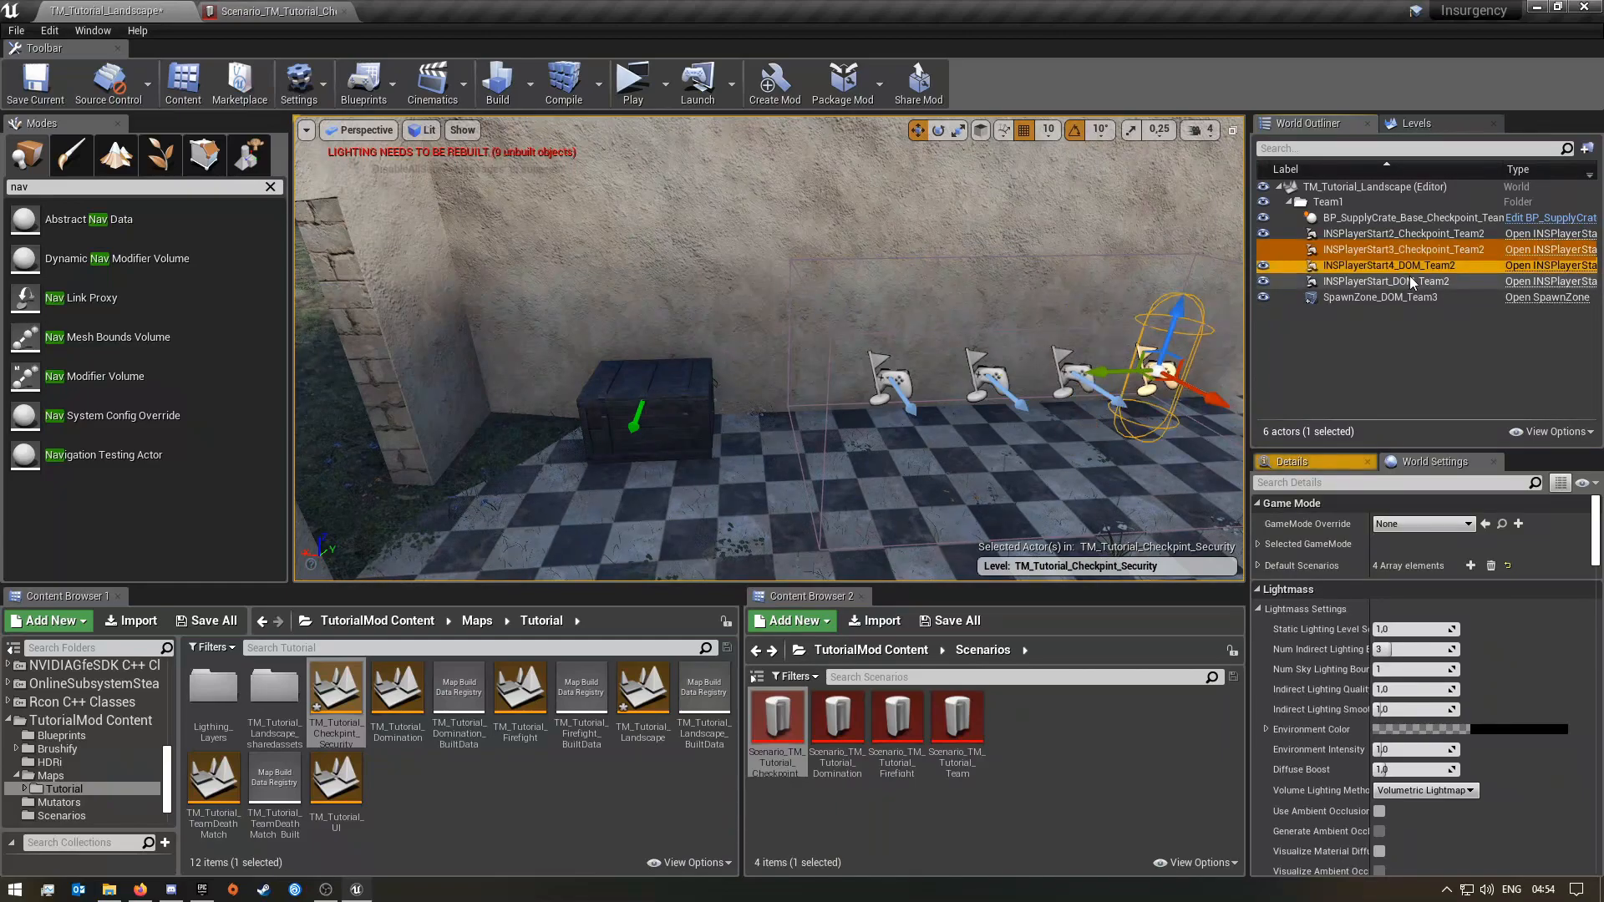
click(1411, 268)
double_click(1411, 267)
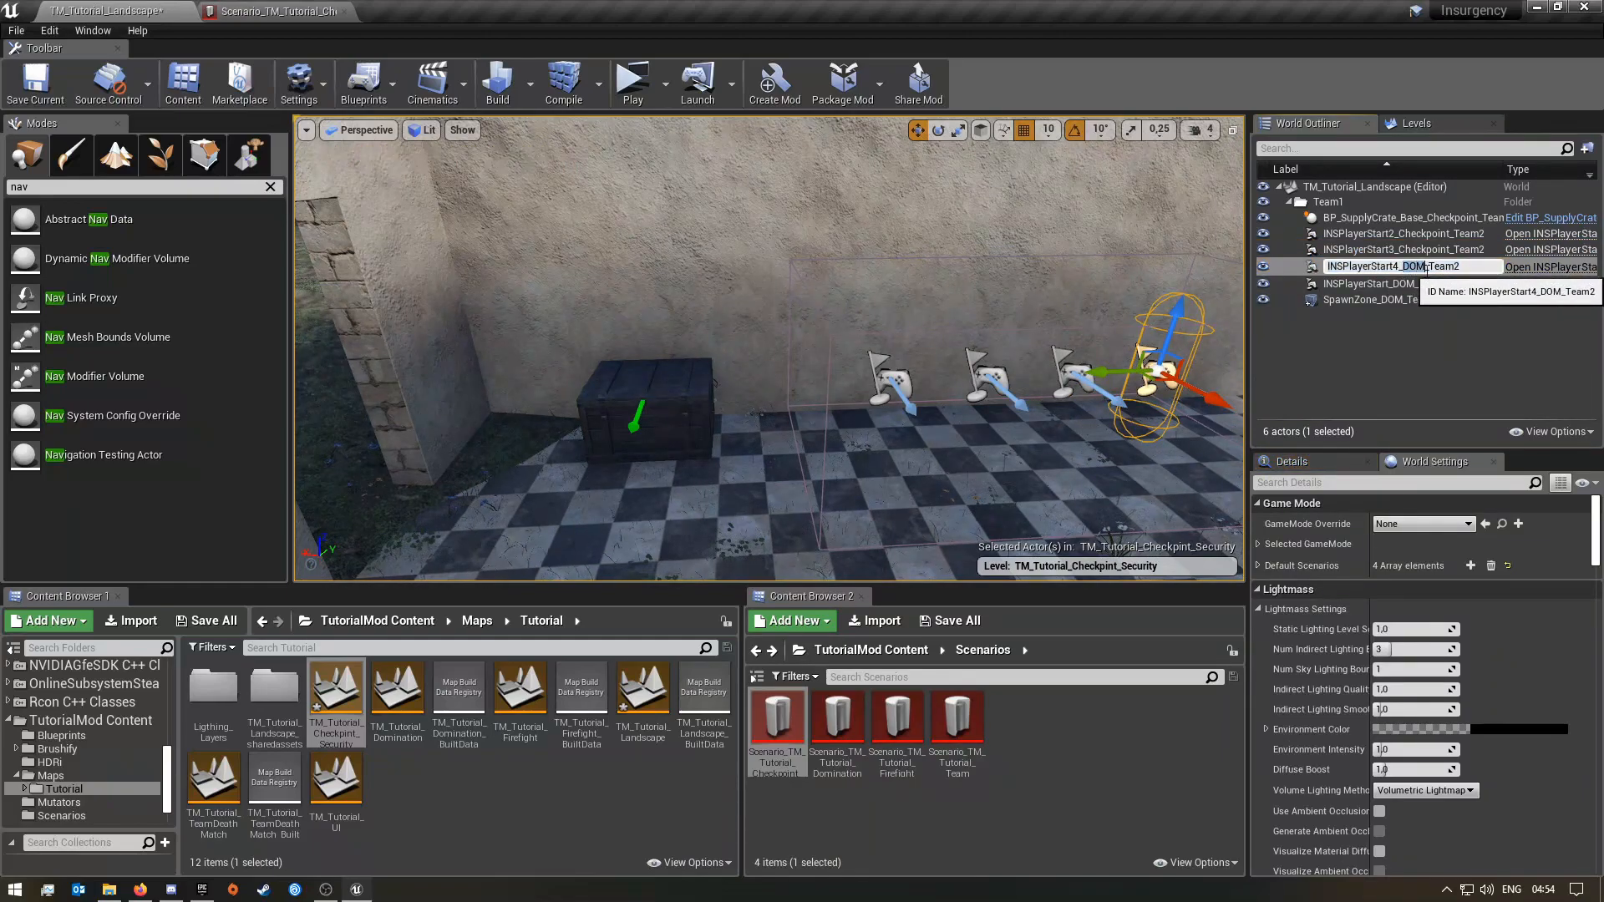
text(Checkpoint)
click(1406, 282)
click(1409, 282)
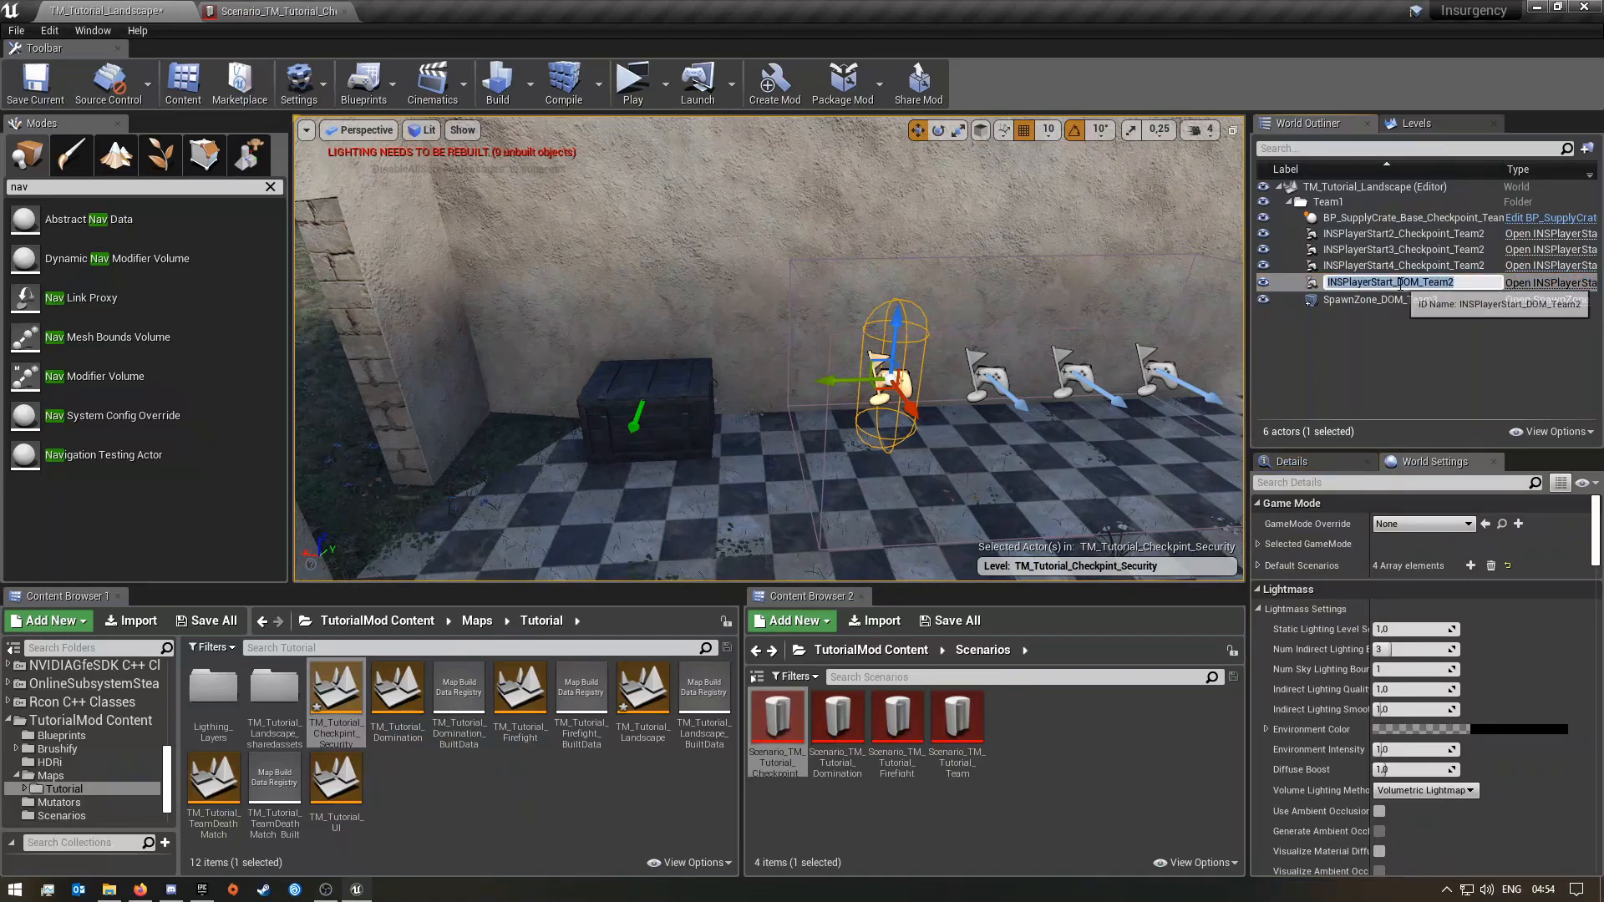
double_click(1410, 283)
text(Checkpoint)
key(Return)
- Rename the spawn zone as SpawnZone_Checkpoint_Team3
click(1392, 299)
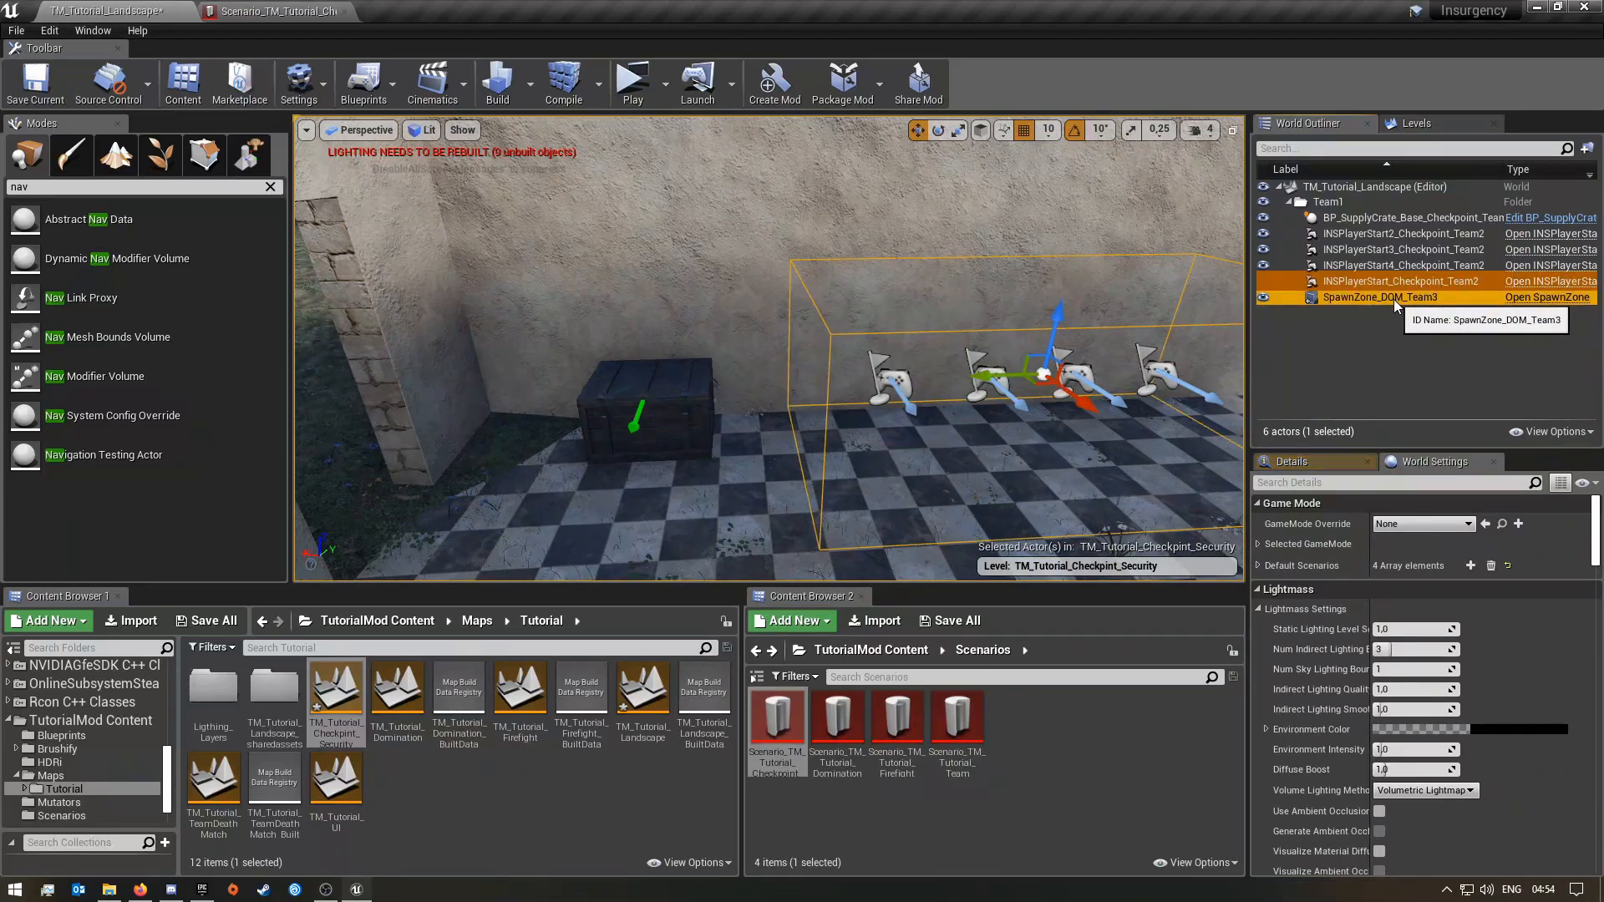
click(1392, 300)
click(1394, 299)
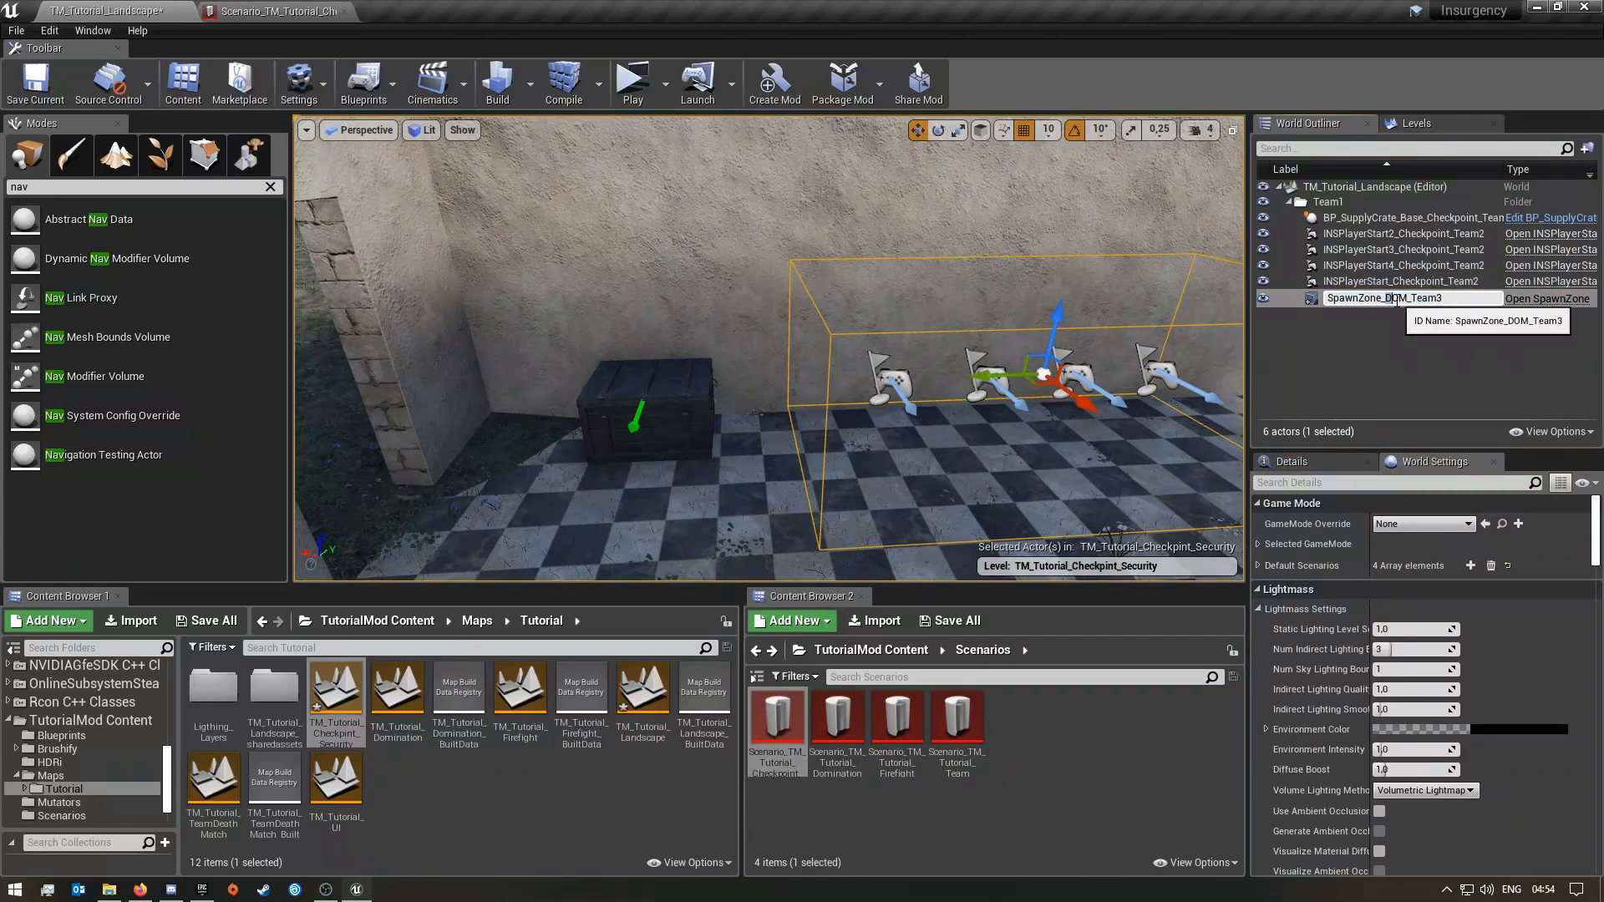
text(Checkpoint)
key(Return)
click(1386, 333)
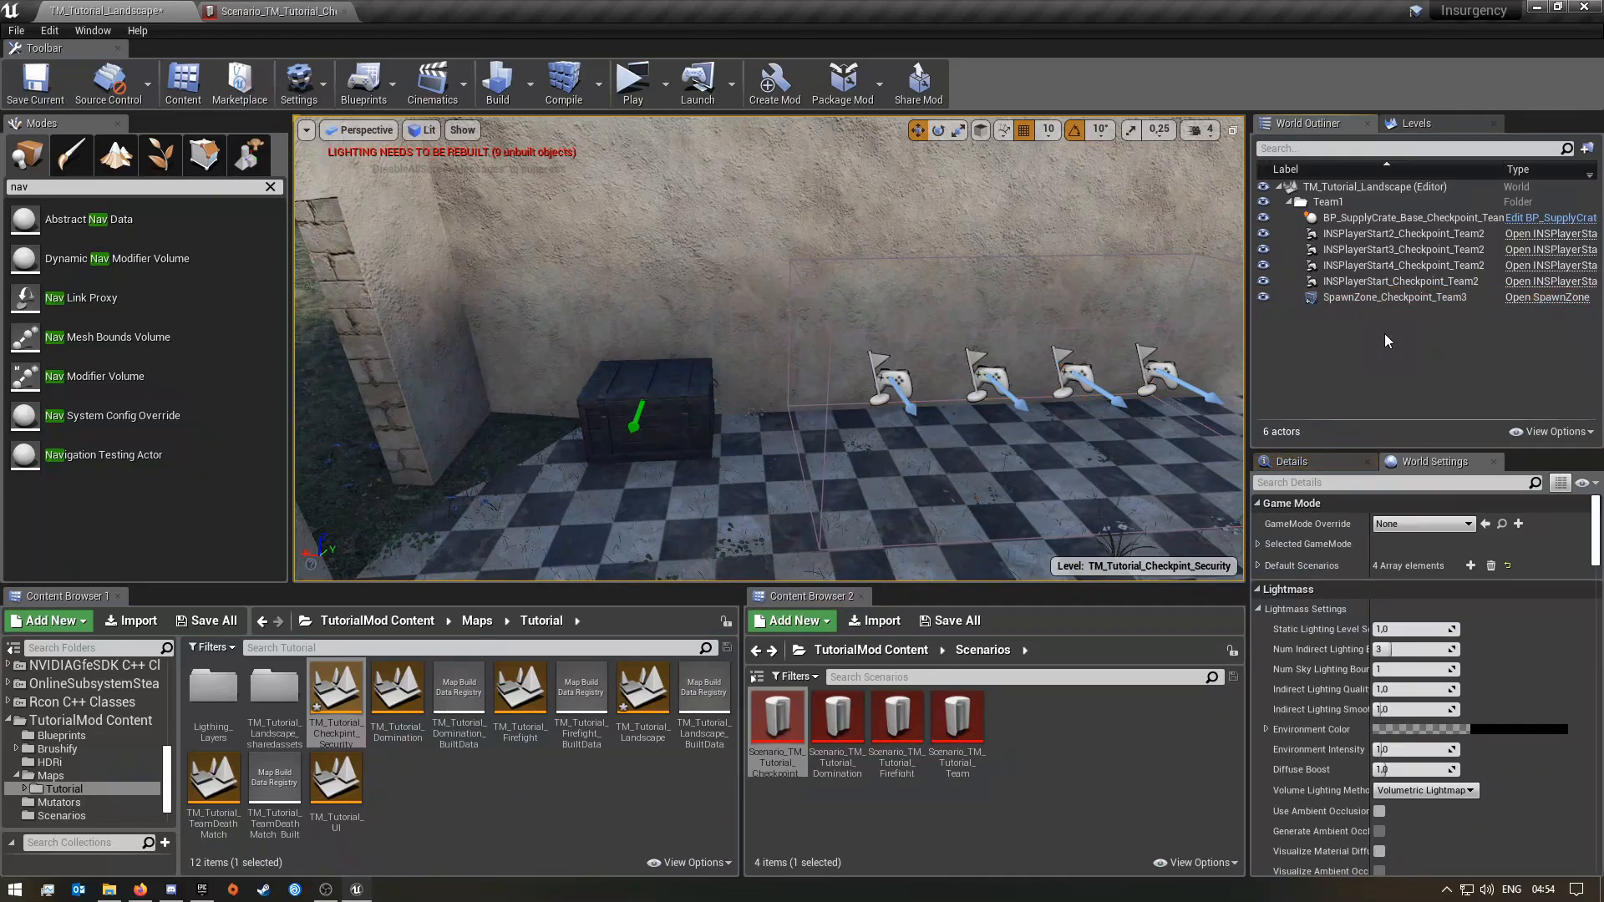
- Examine the spawn zone's properties and the team and associated spawn zone settings of the four player starts
double_click(1355, 300)
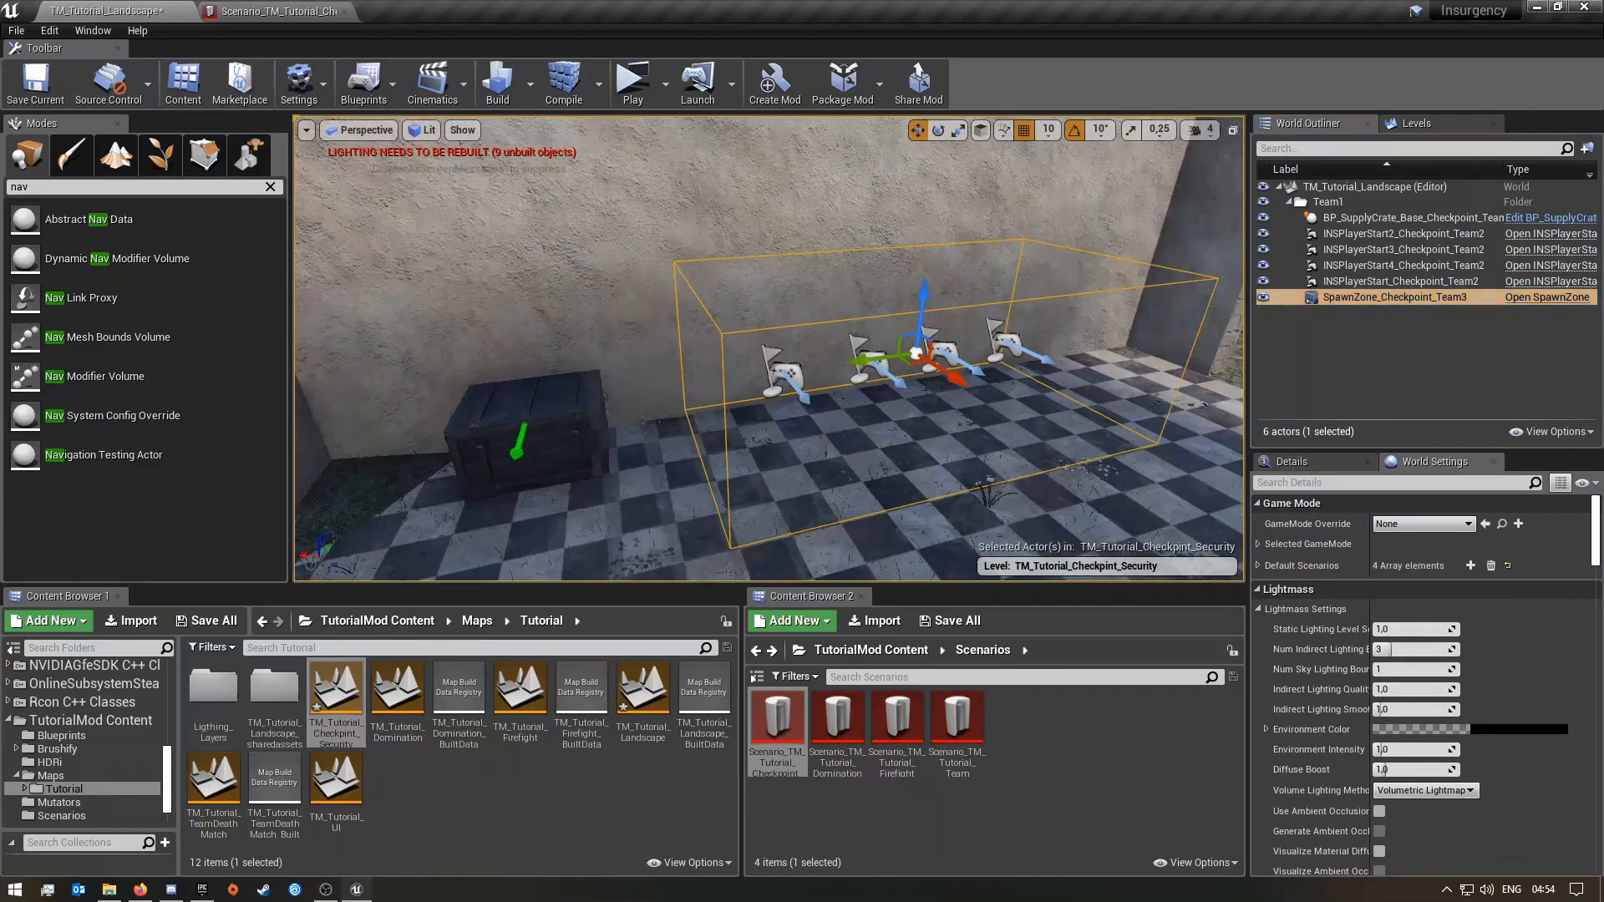
click(1287, 462)
scroll(1527, 617, down, 3)
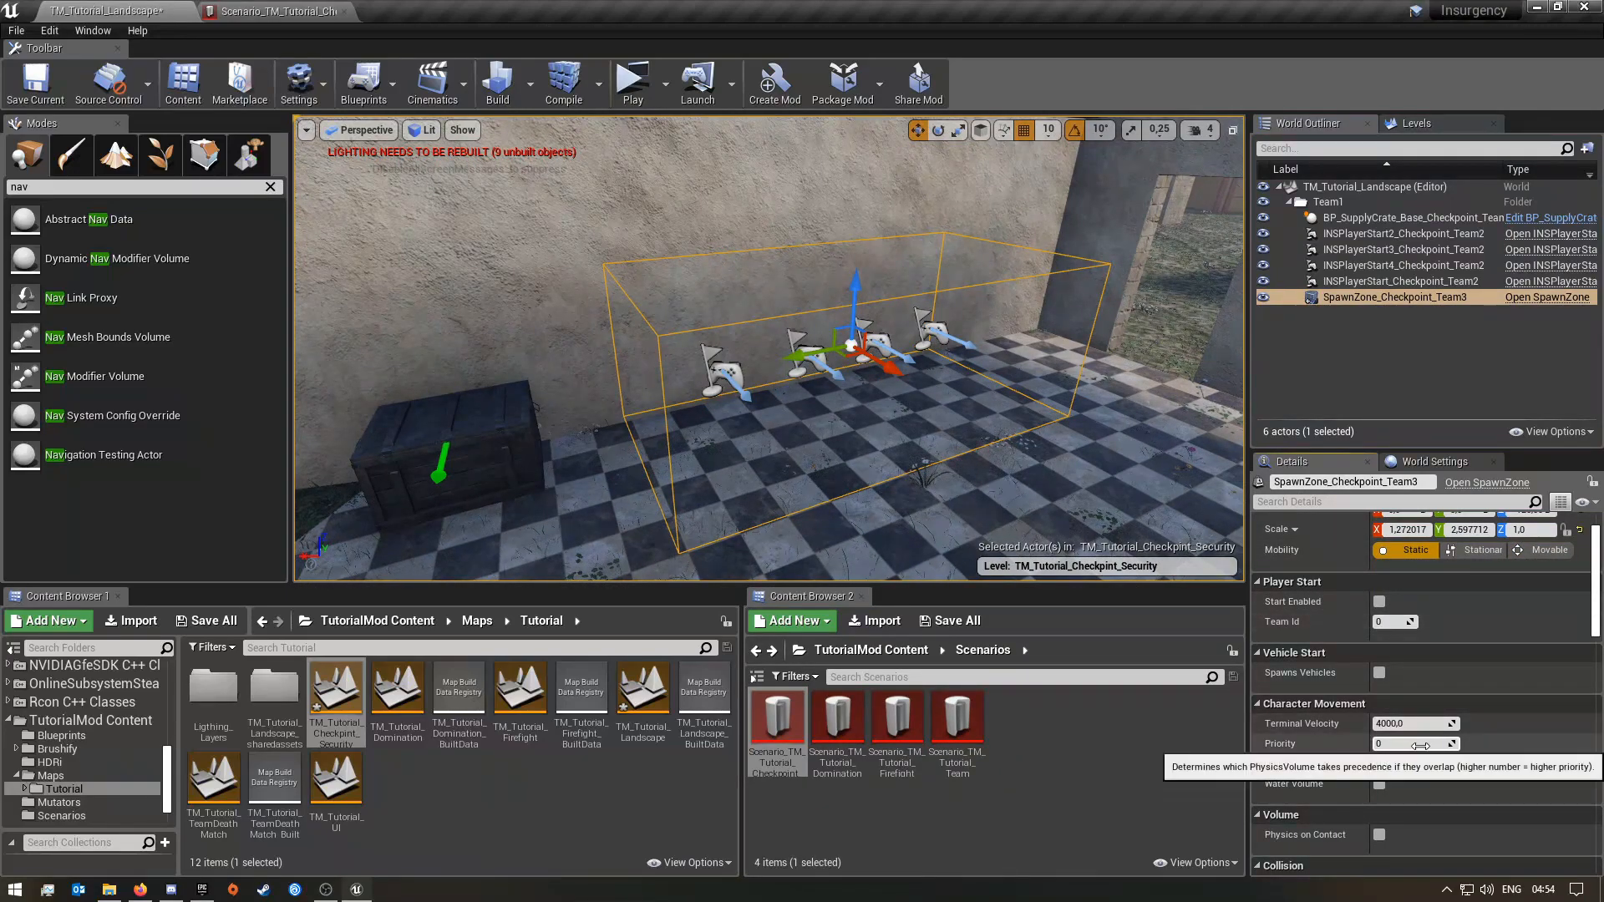
scroll(1356, 733, down, 2)
scroll(1356, 719, down, 2)
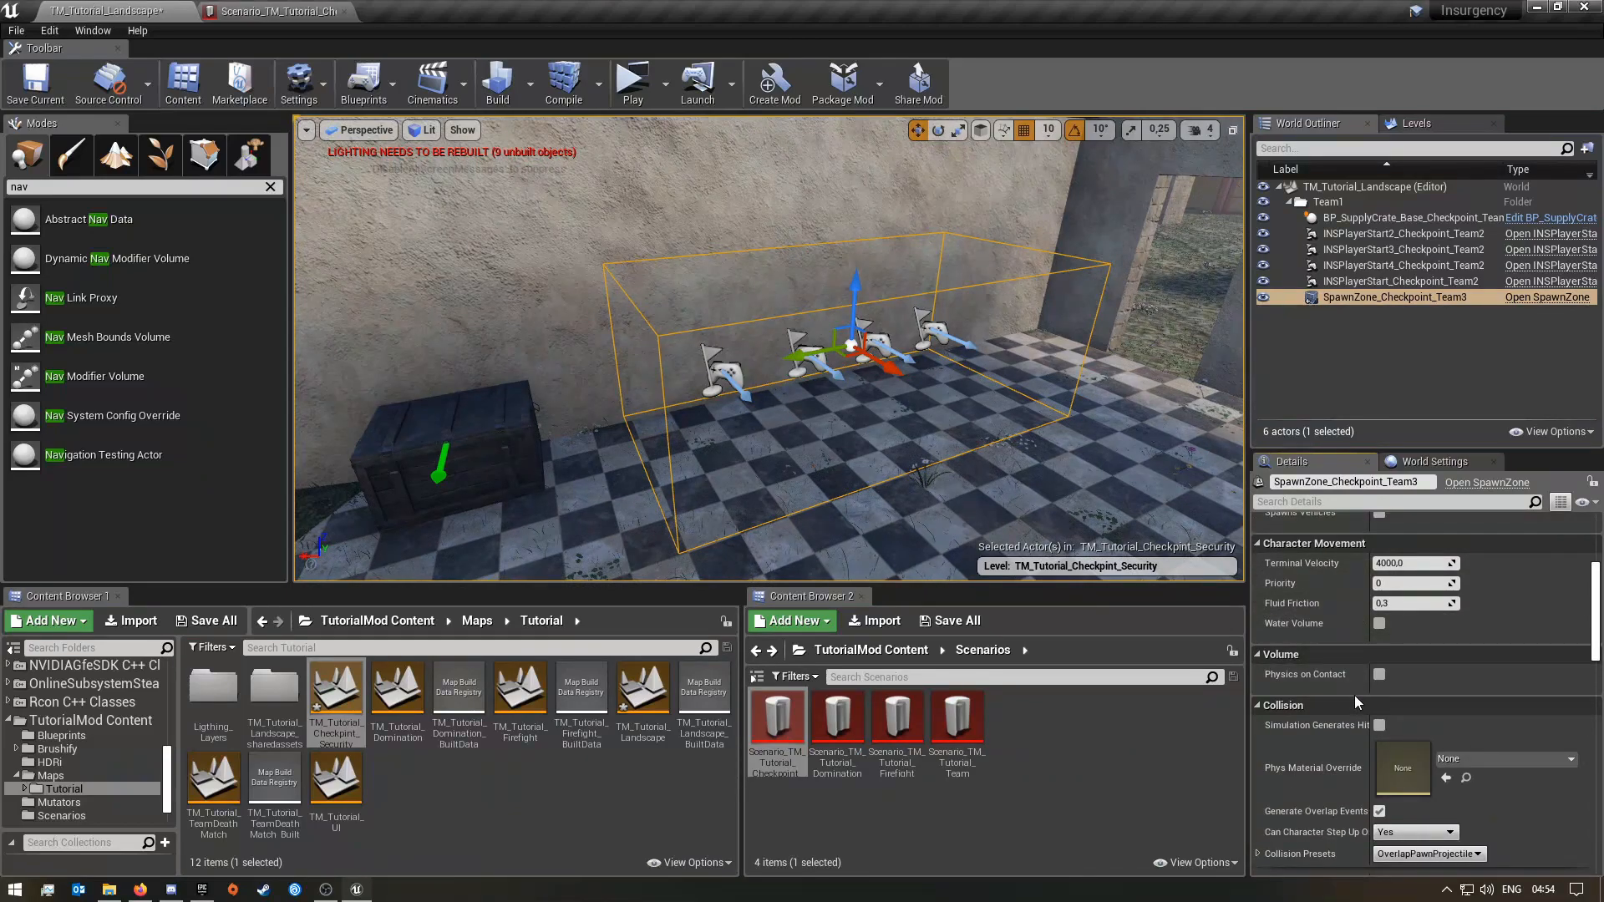
scroll(1352, 699, down, 7)
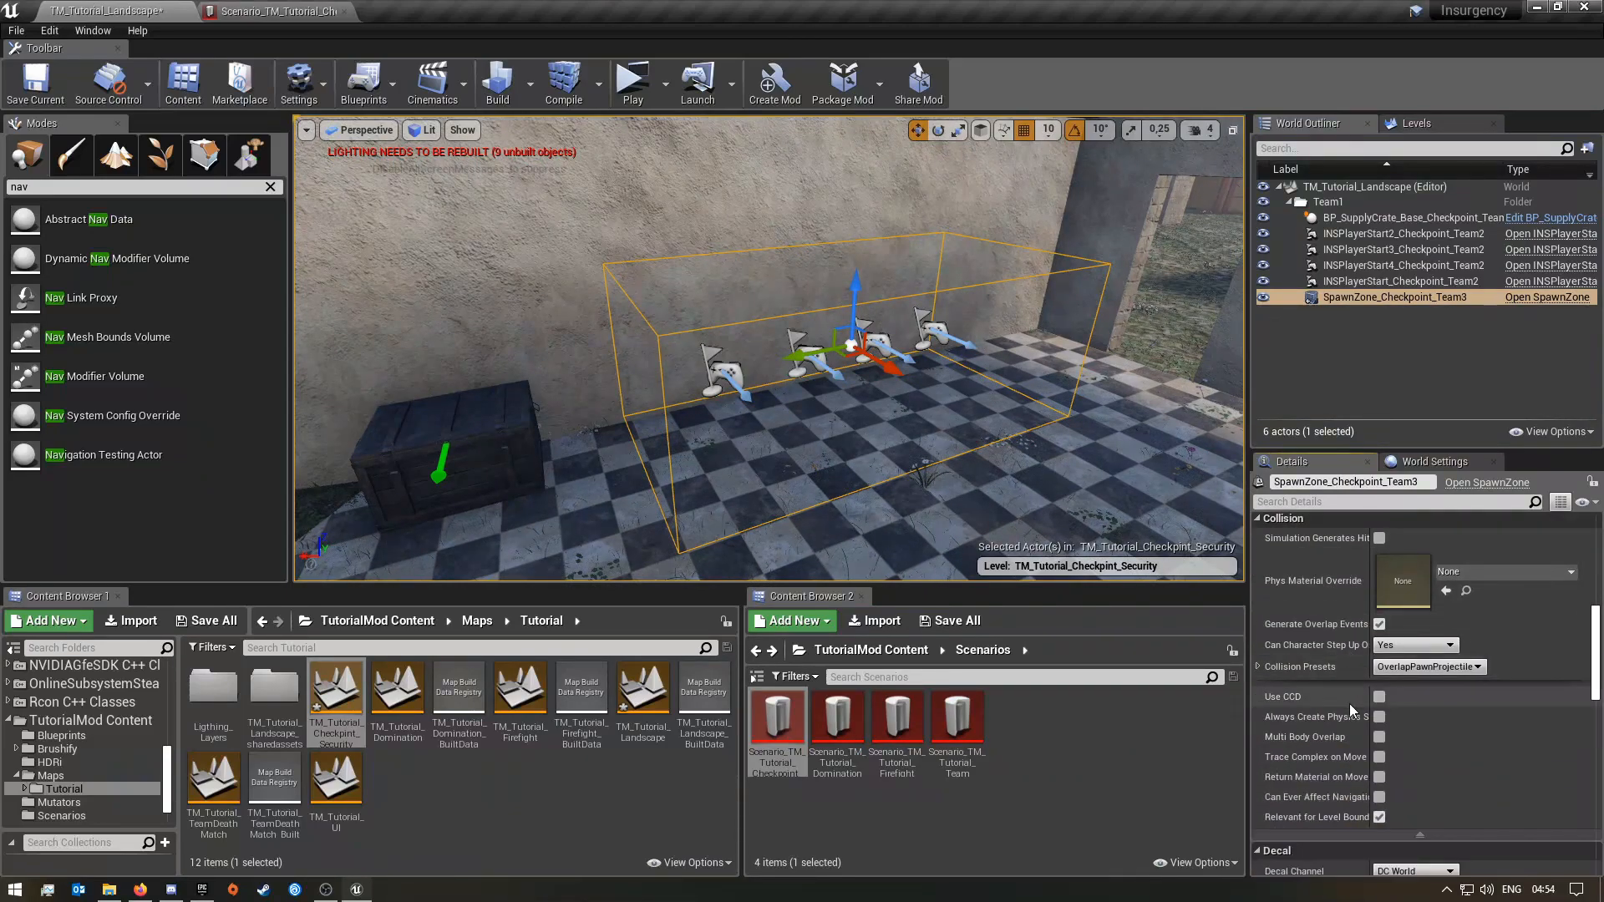
scroll(1351, 704, up, 12)
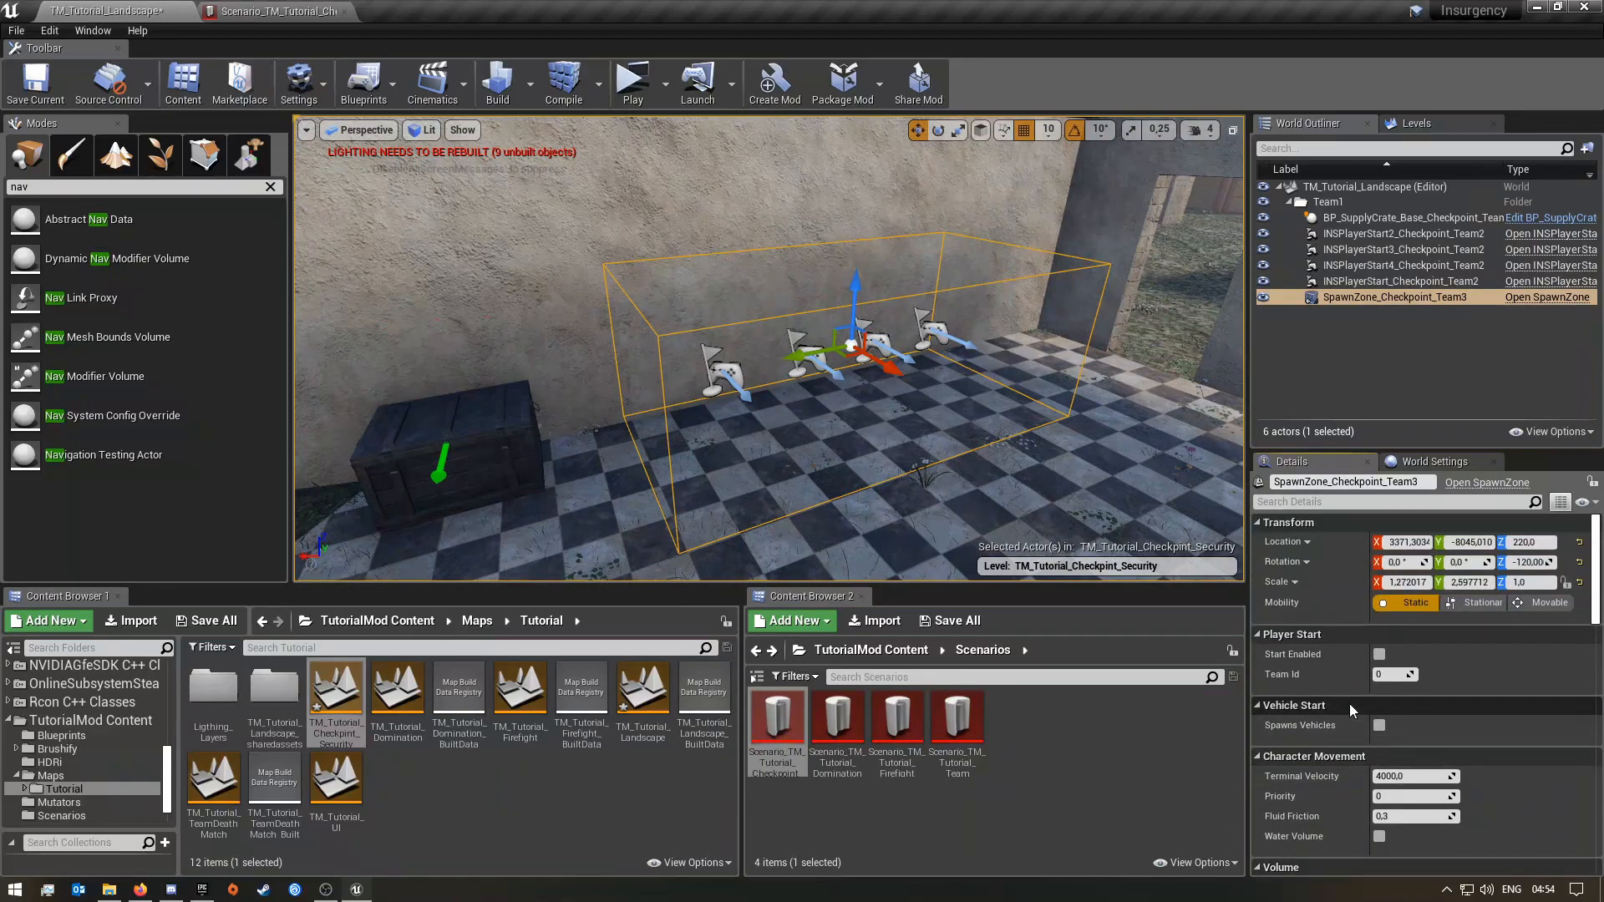
click(1409, 234)
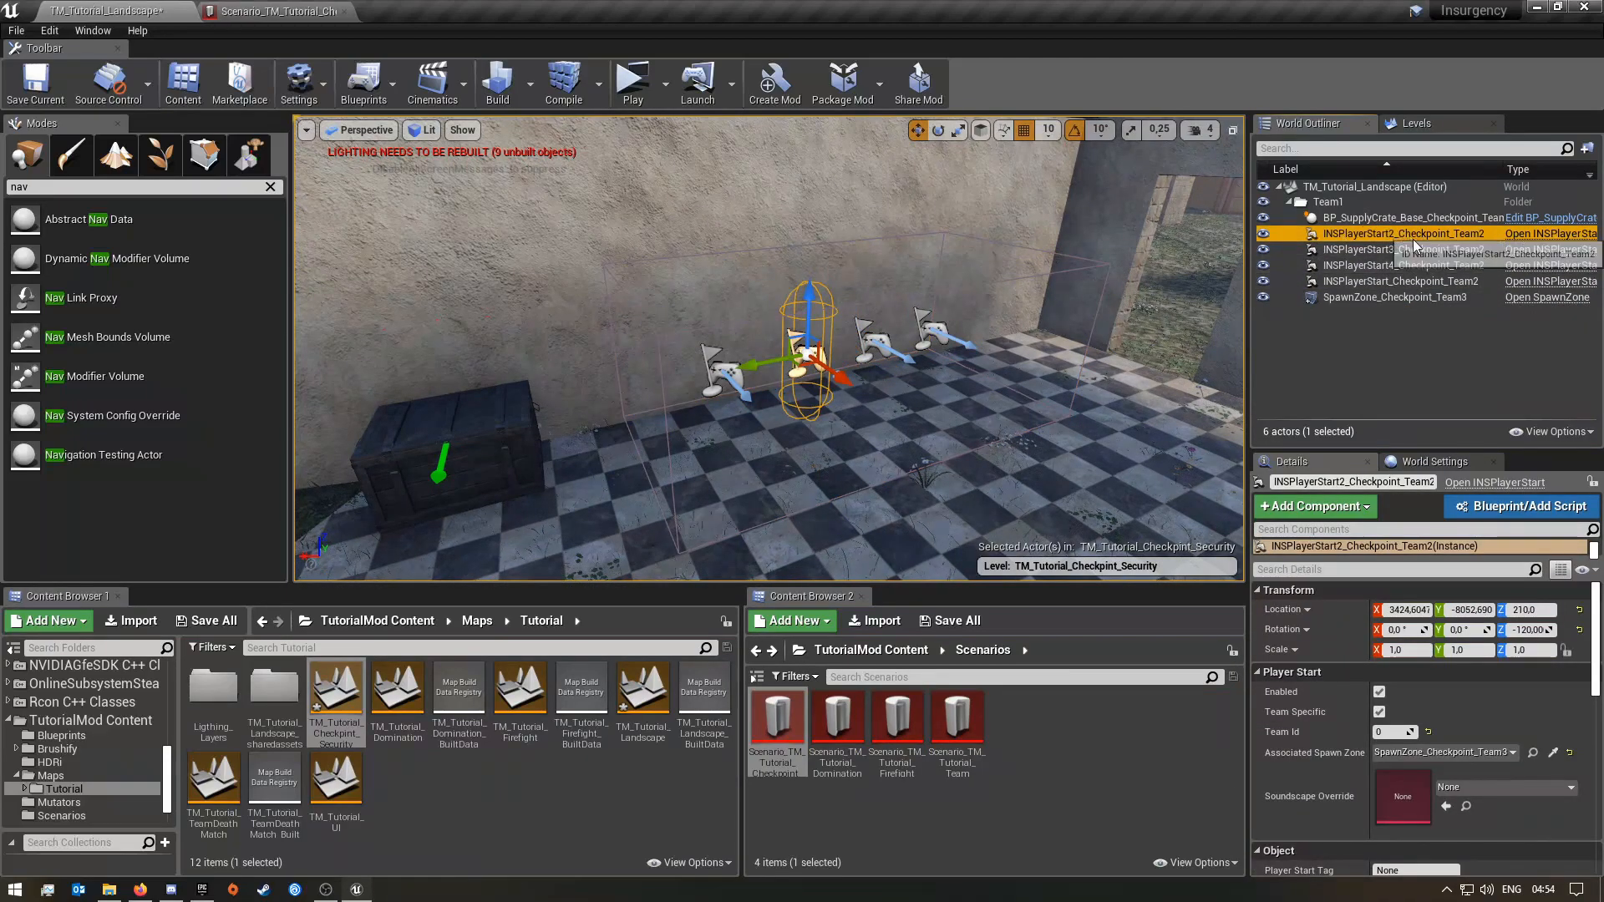
shift+click(1390, 284)
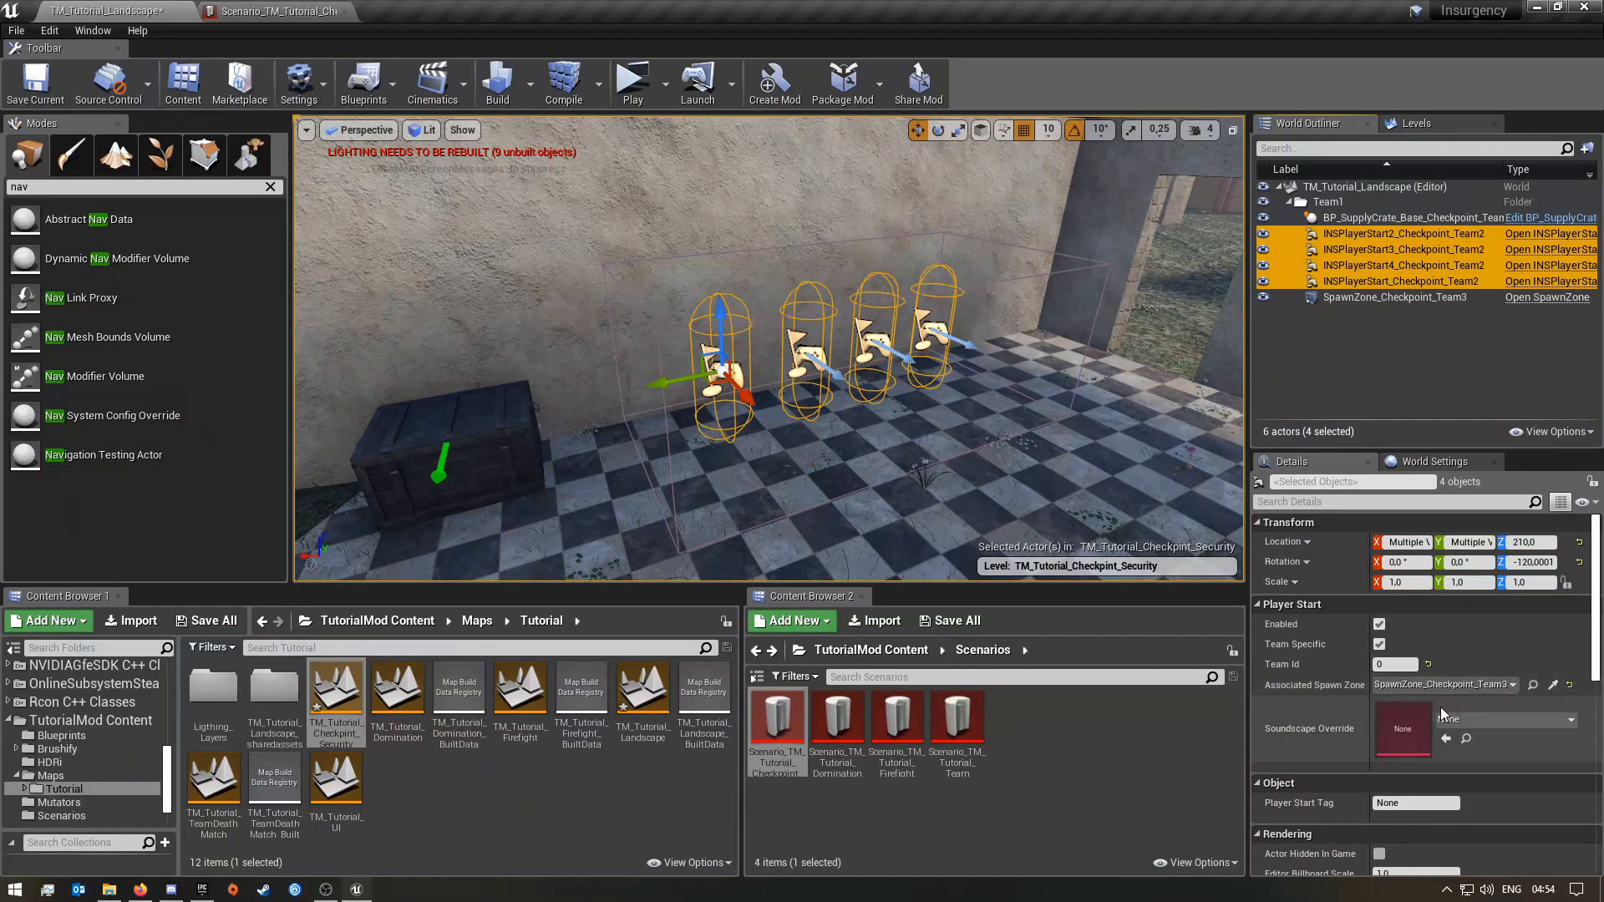
key(Escape)
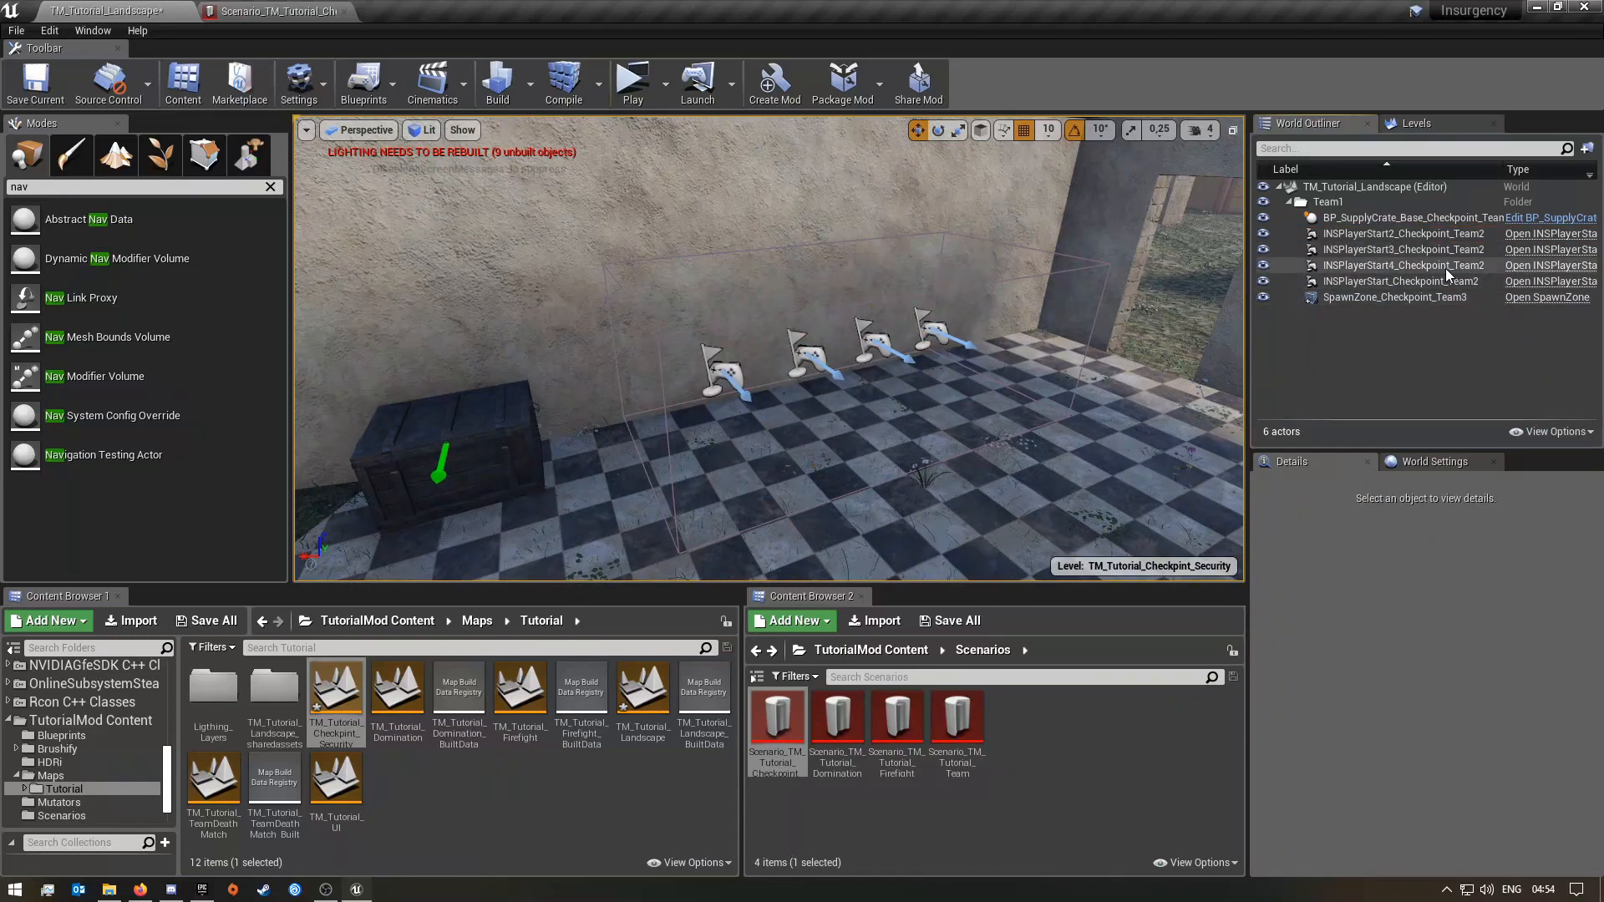
- Rename the spawn zone as SpawnZone_Checkpoint_Team1
click(1412, 299)
click(1471, 299)
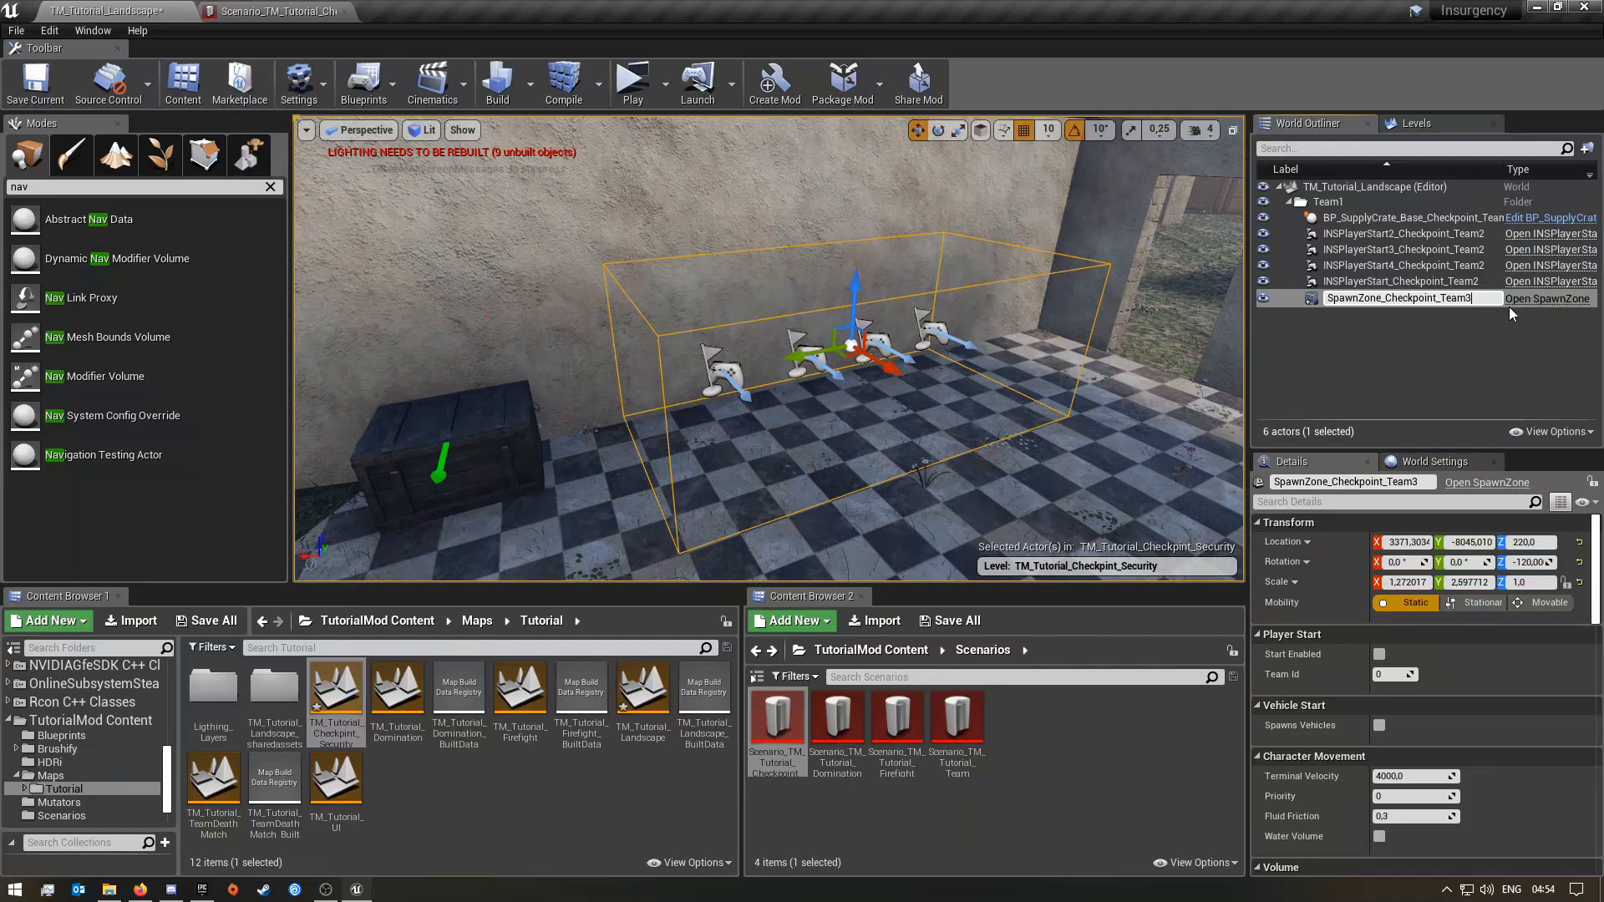
text(1)
key(Return)
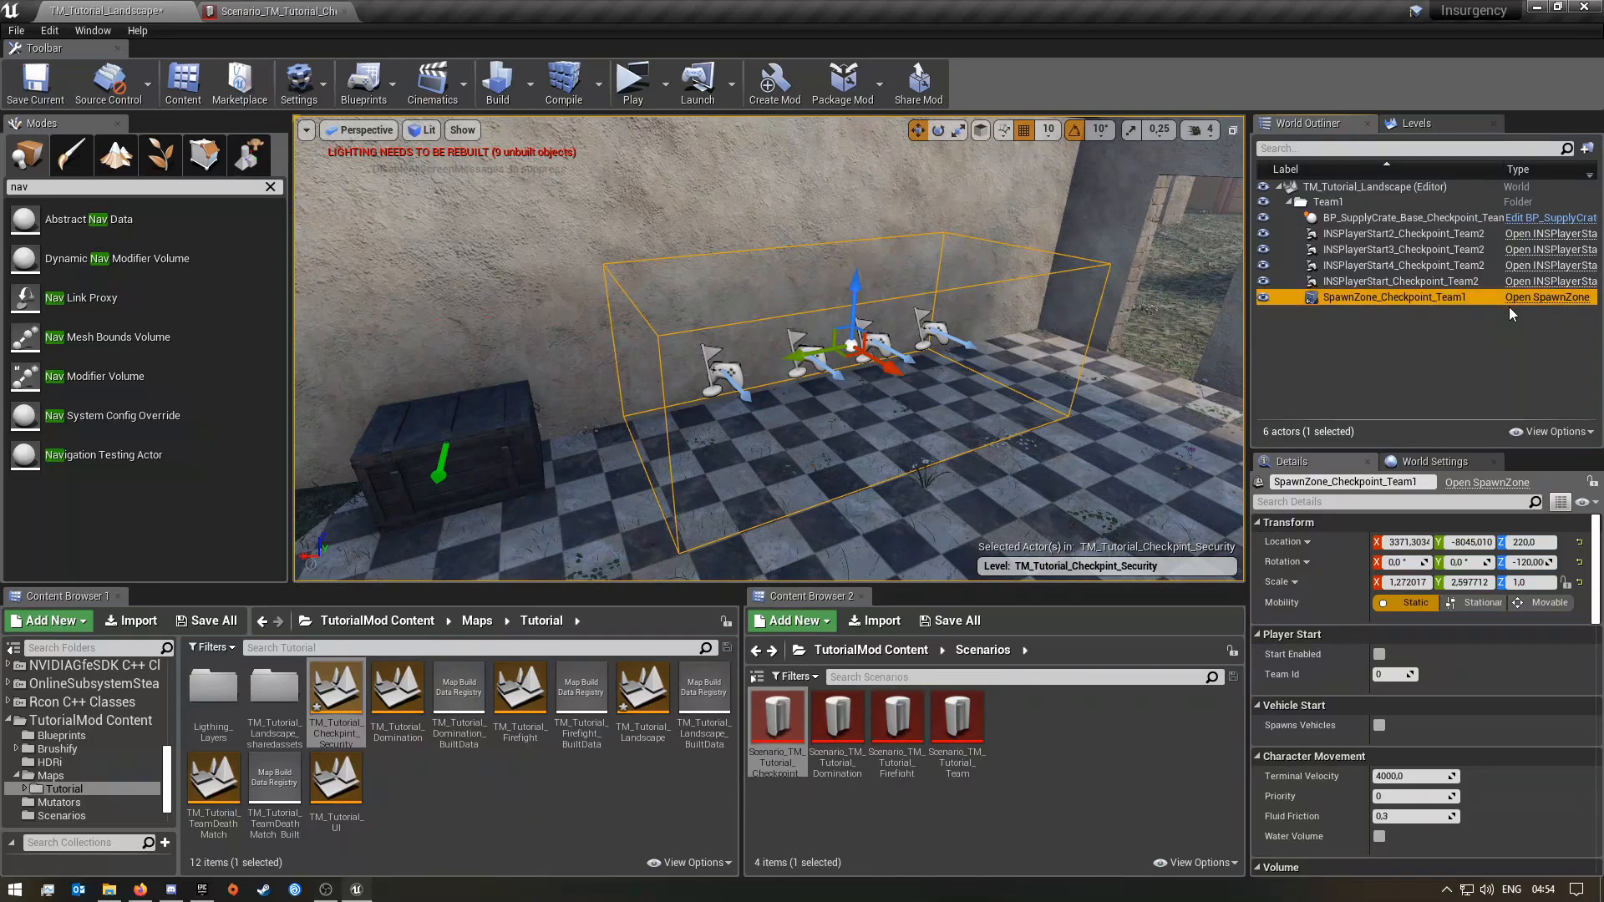
- Rename the unnumbered player start as INSPlayerStart_Checkpoint_Team1 and the fourth one as INSPlayerStart4_Checkpoint_Team1
click(1491, 283)
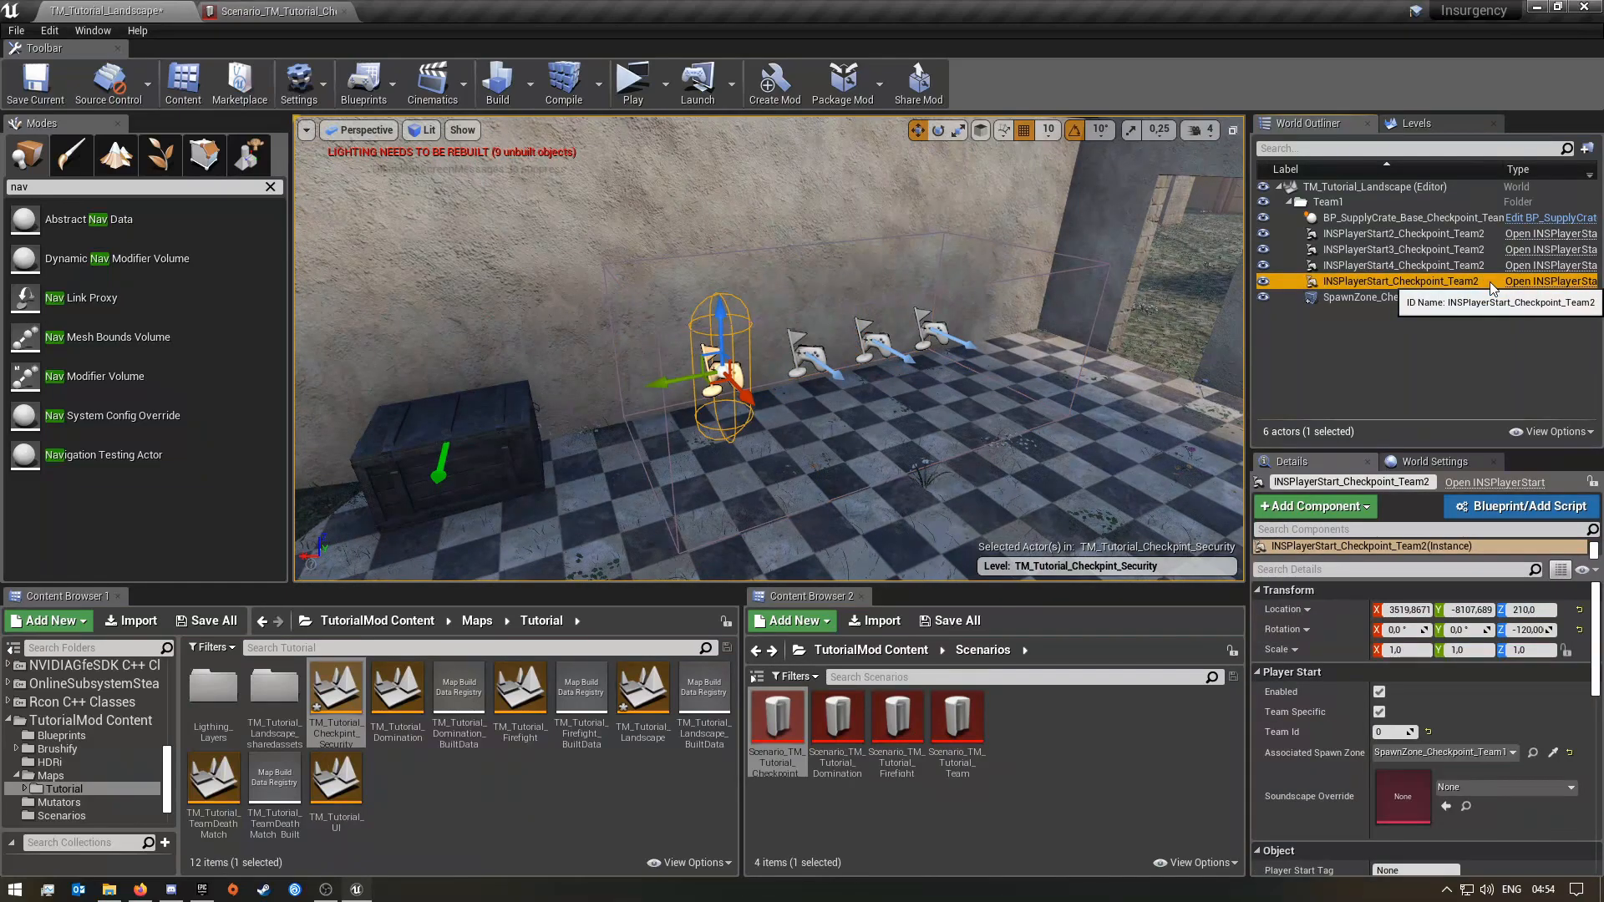
click(1491, 281)
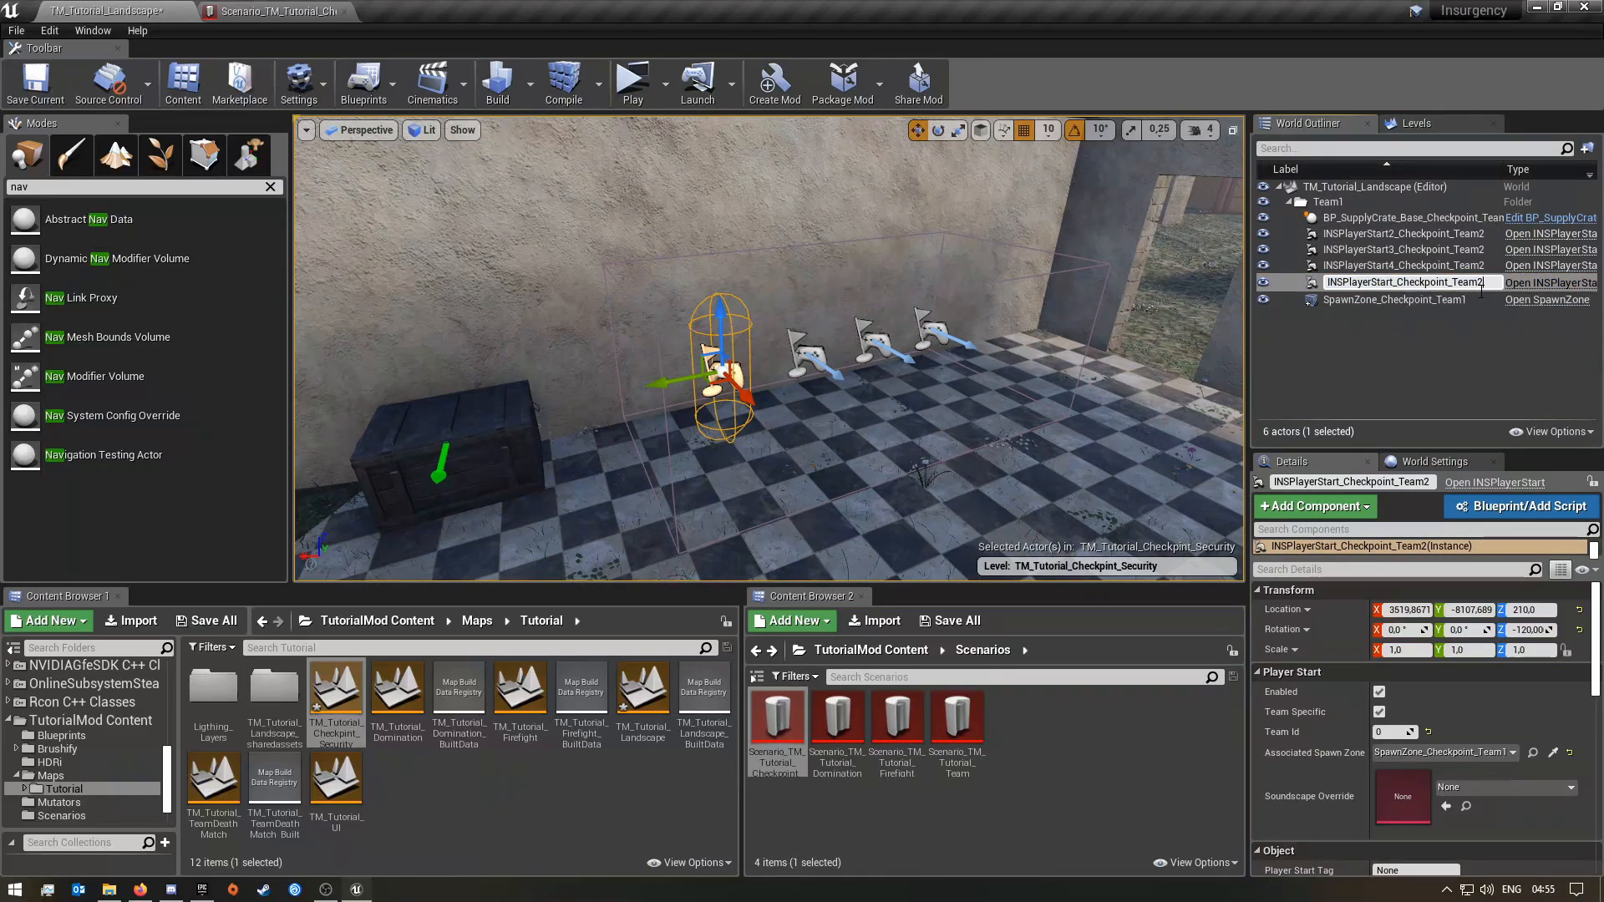
click(1487, 265)
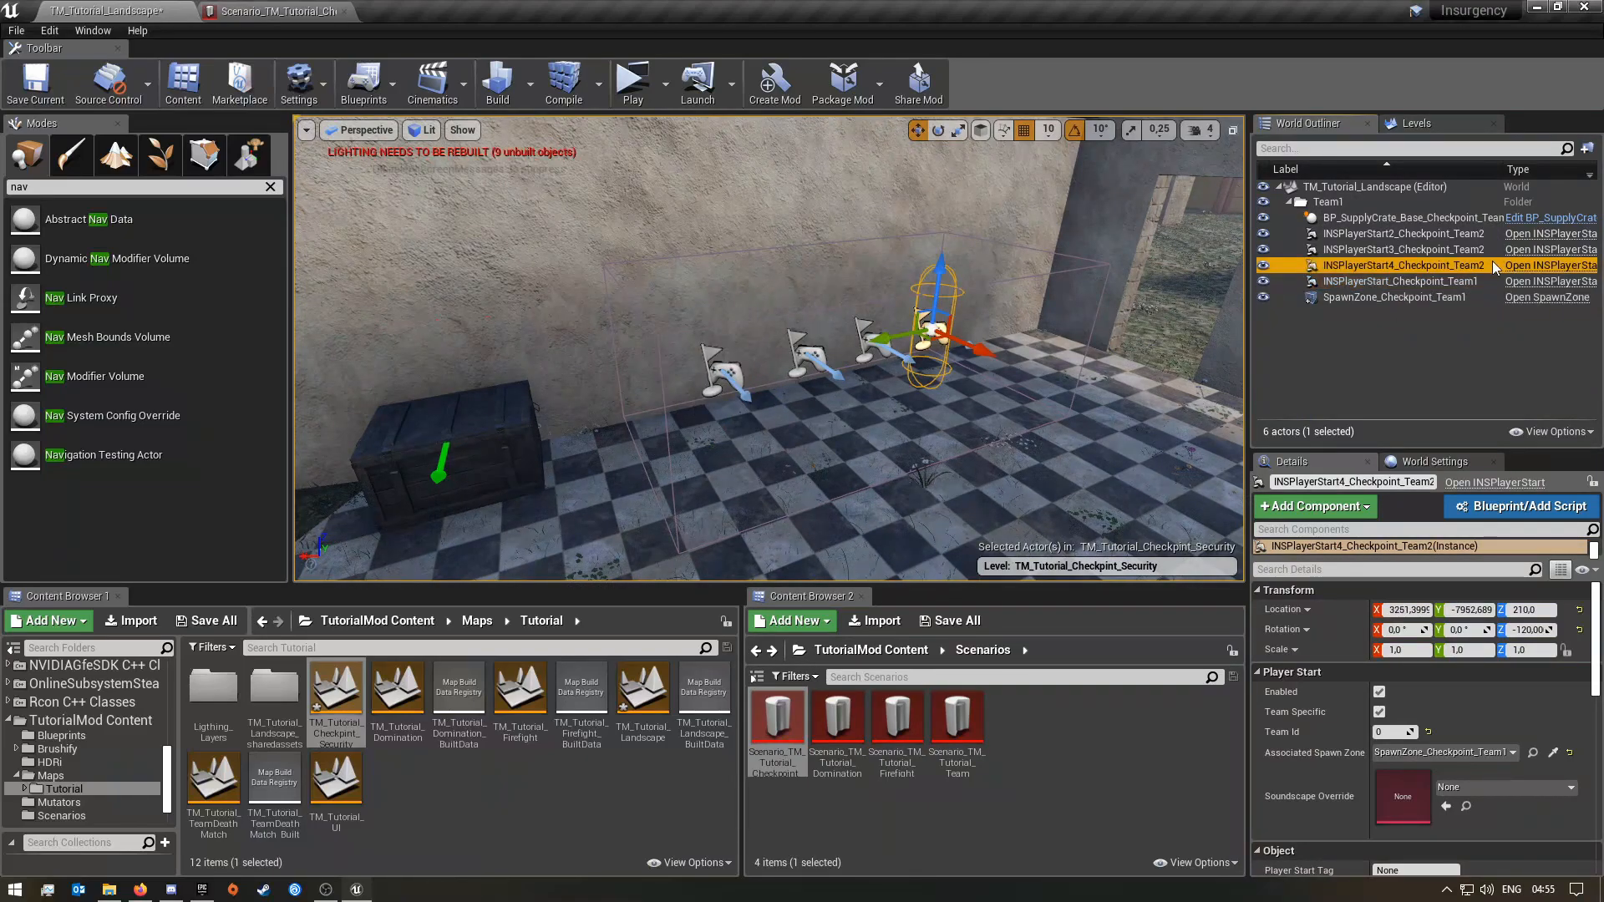
click(1494, 265)
click(1496, 266)
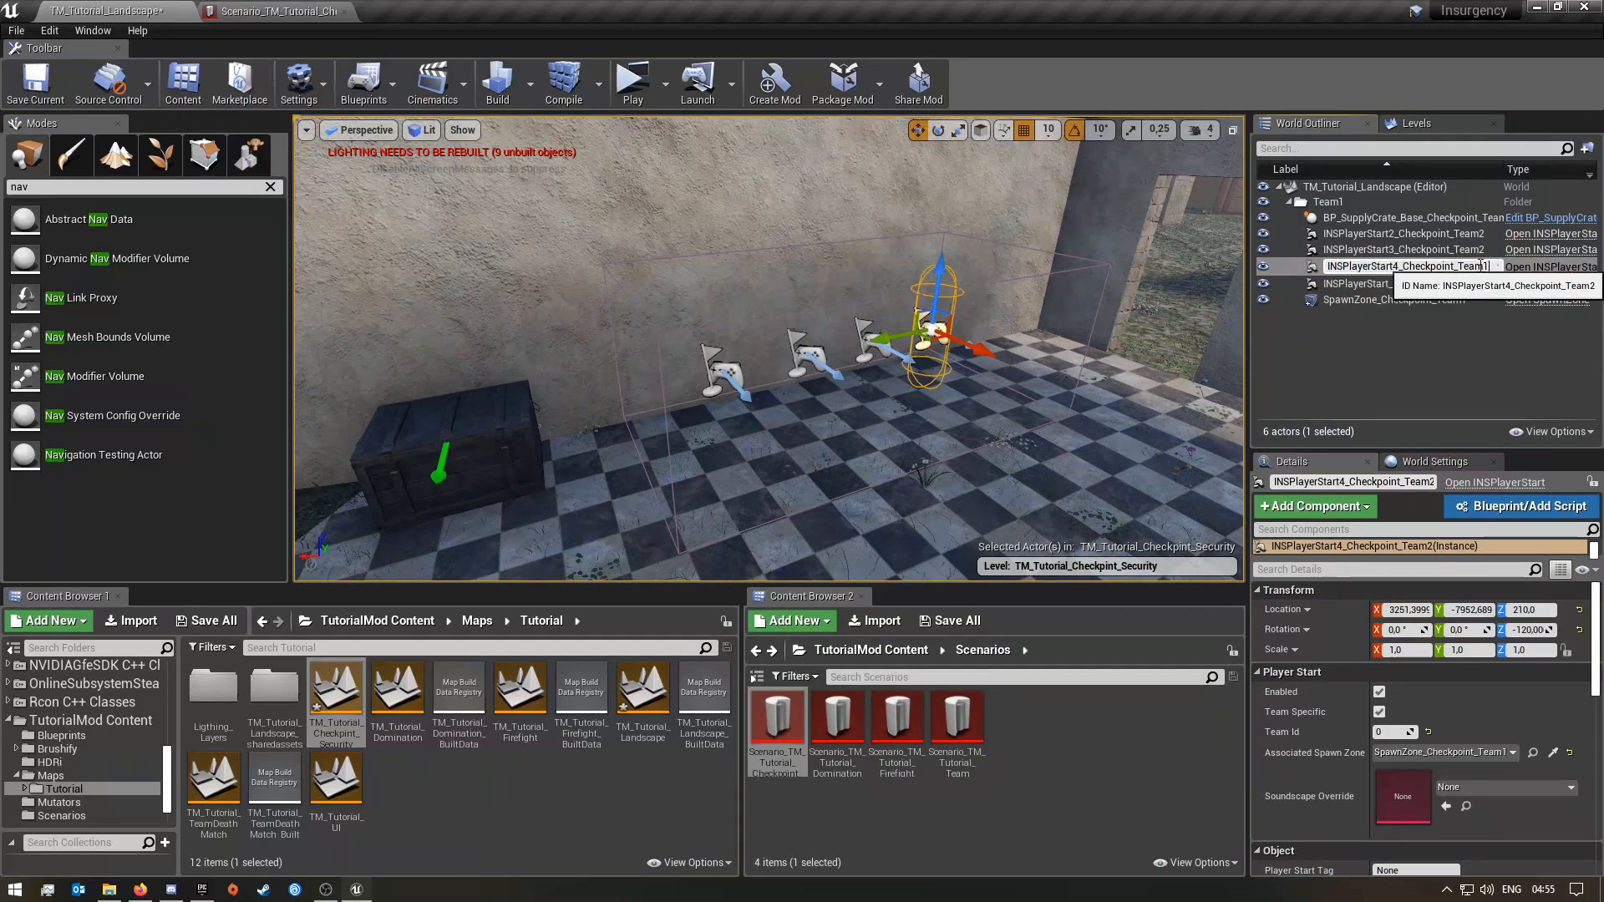
- Rename the other two player starts as INSPlayerStart3_Checkpoint_Team1 and INSPlayerStart2_Checkpoint_Team1
click(1471, 236)
click(1480, 250)
click(1484, 251)
click(1493, 250)
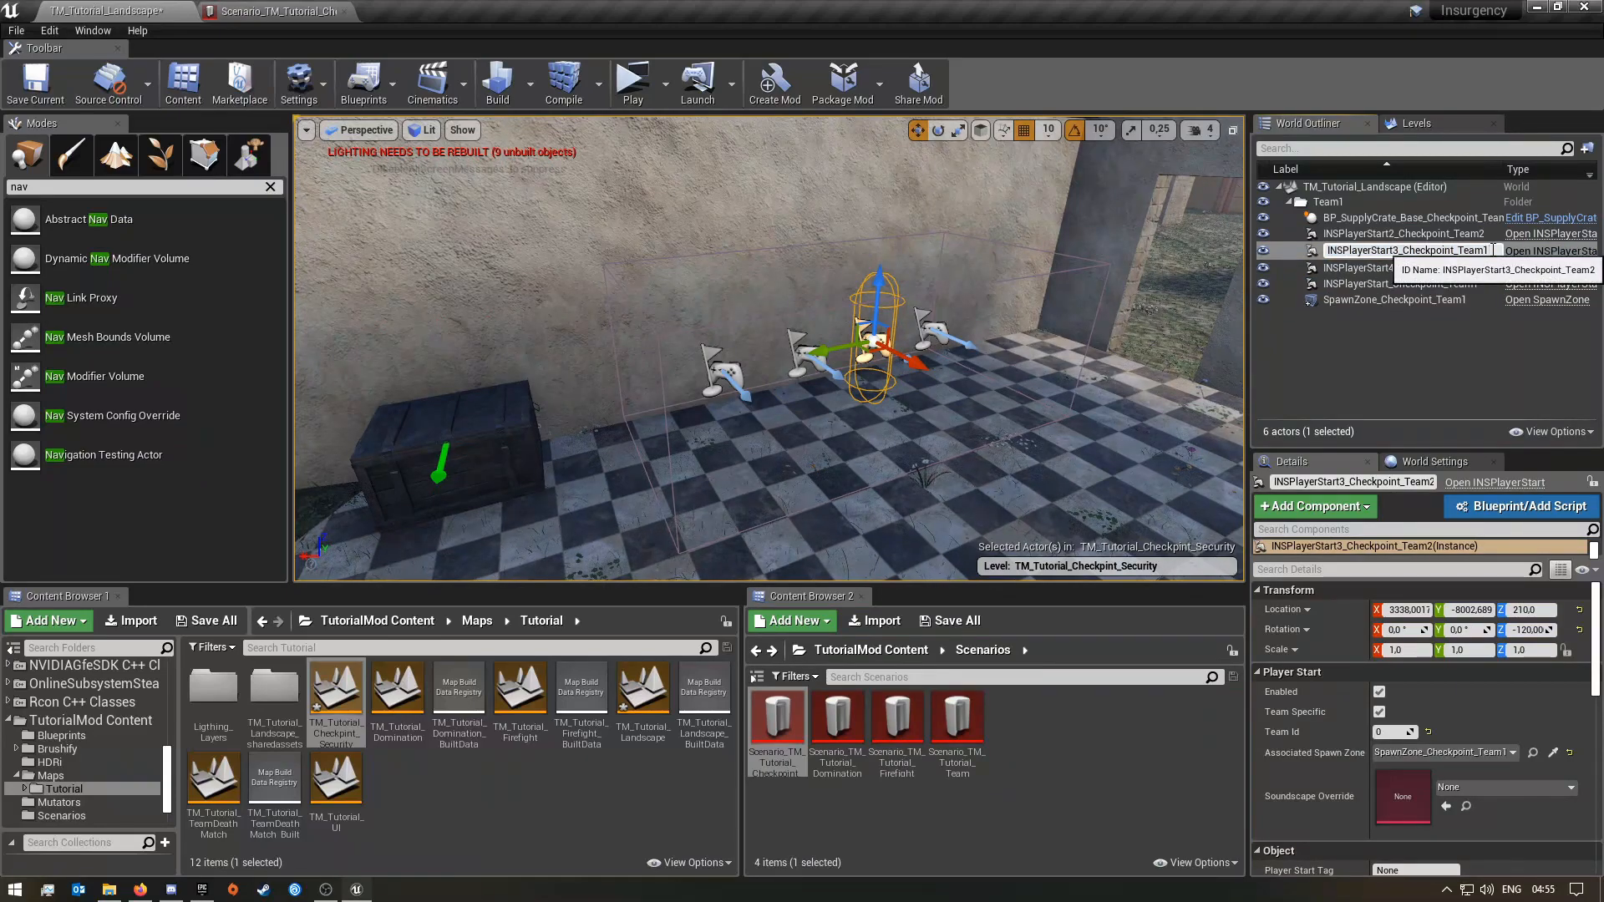
click(1485, 234)
click(1496, 235)
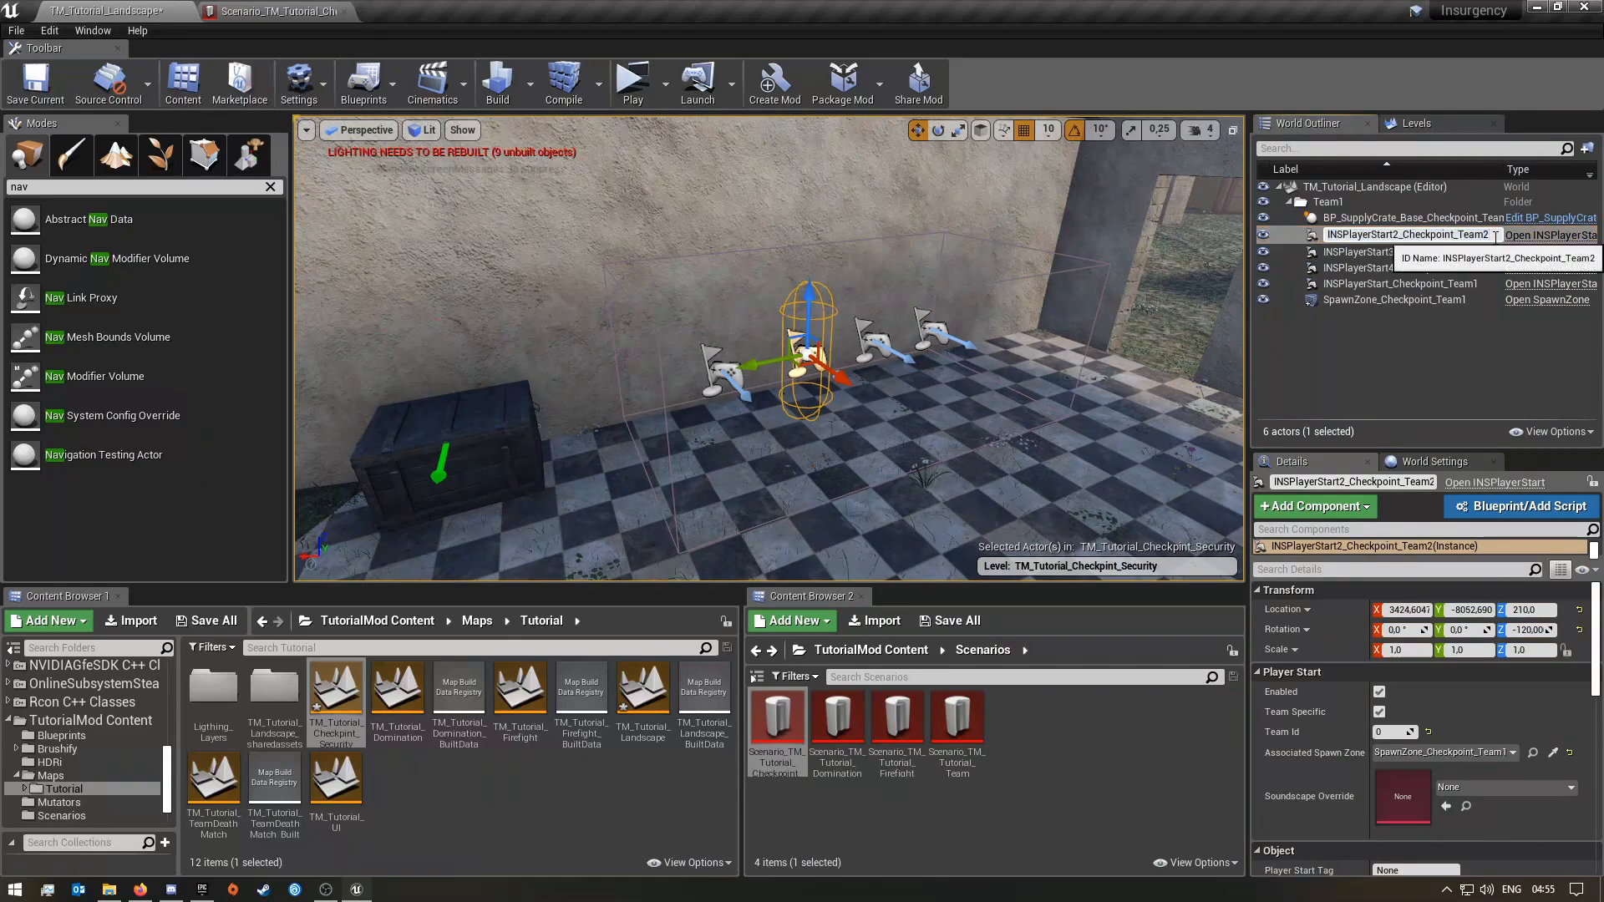
- Rename the supply crate as BP_SupplyCrate_Base_Checkpoint_Team1 and review its settings
click(1487, 218)
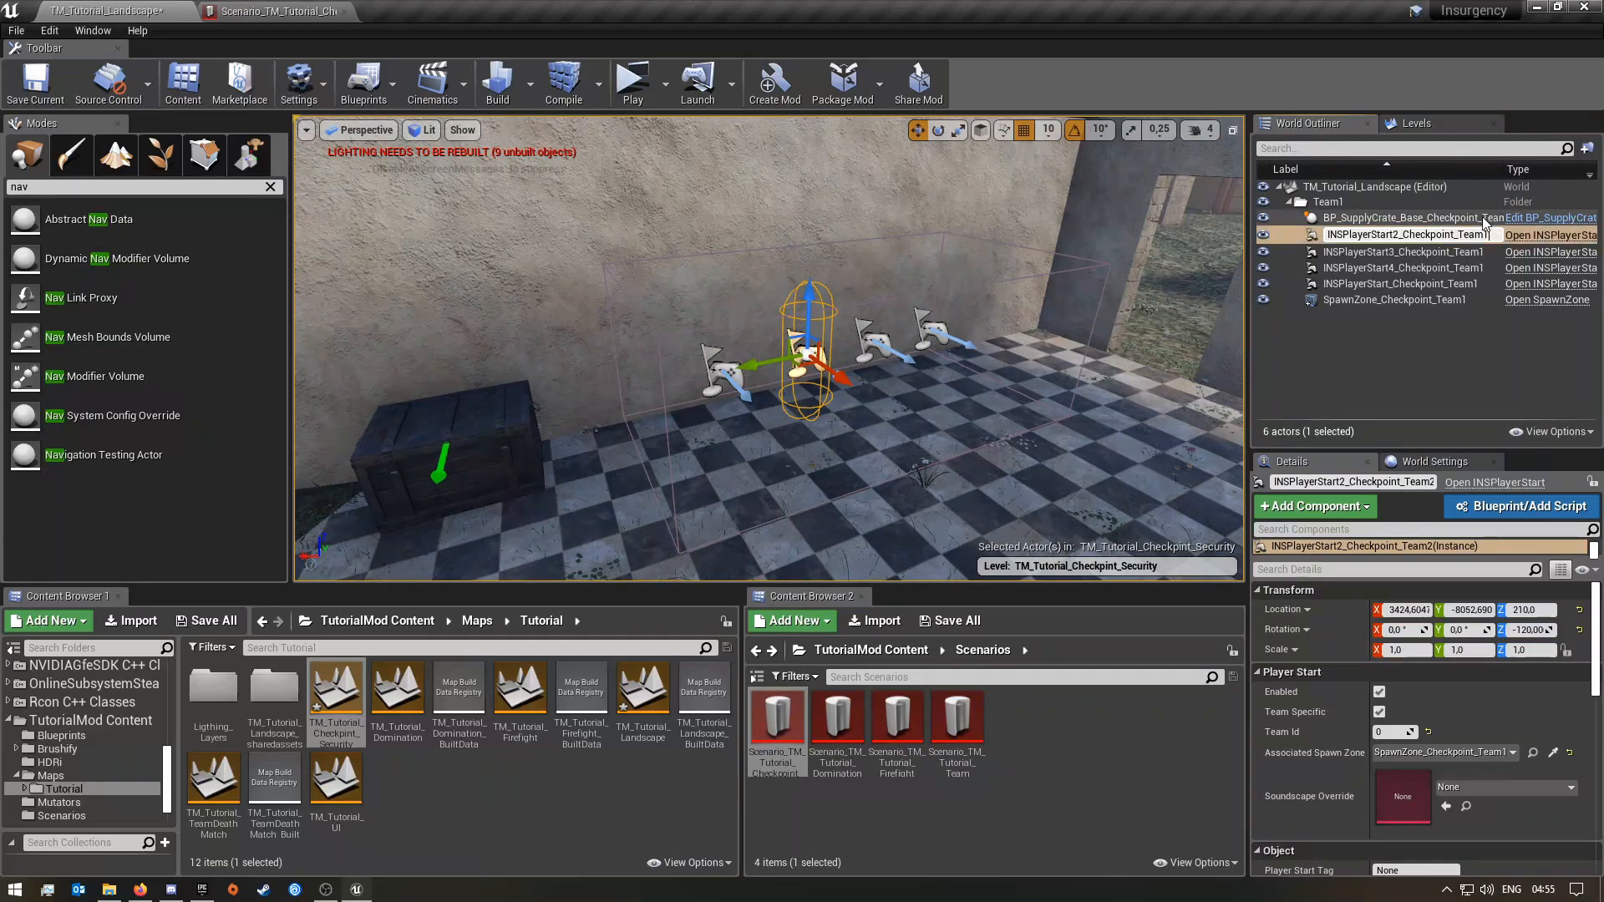
click(1492, 218)
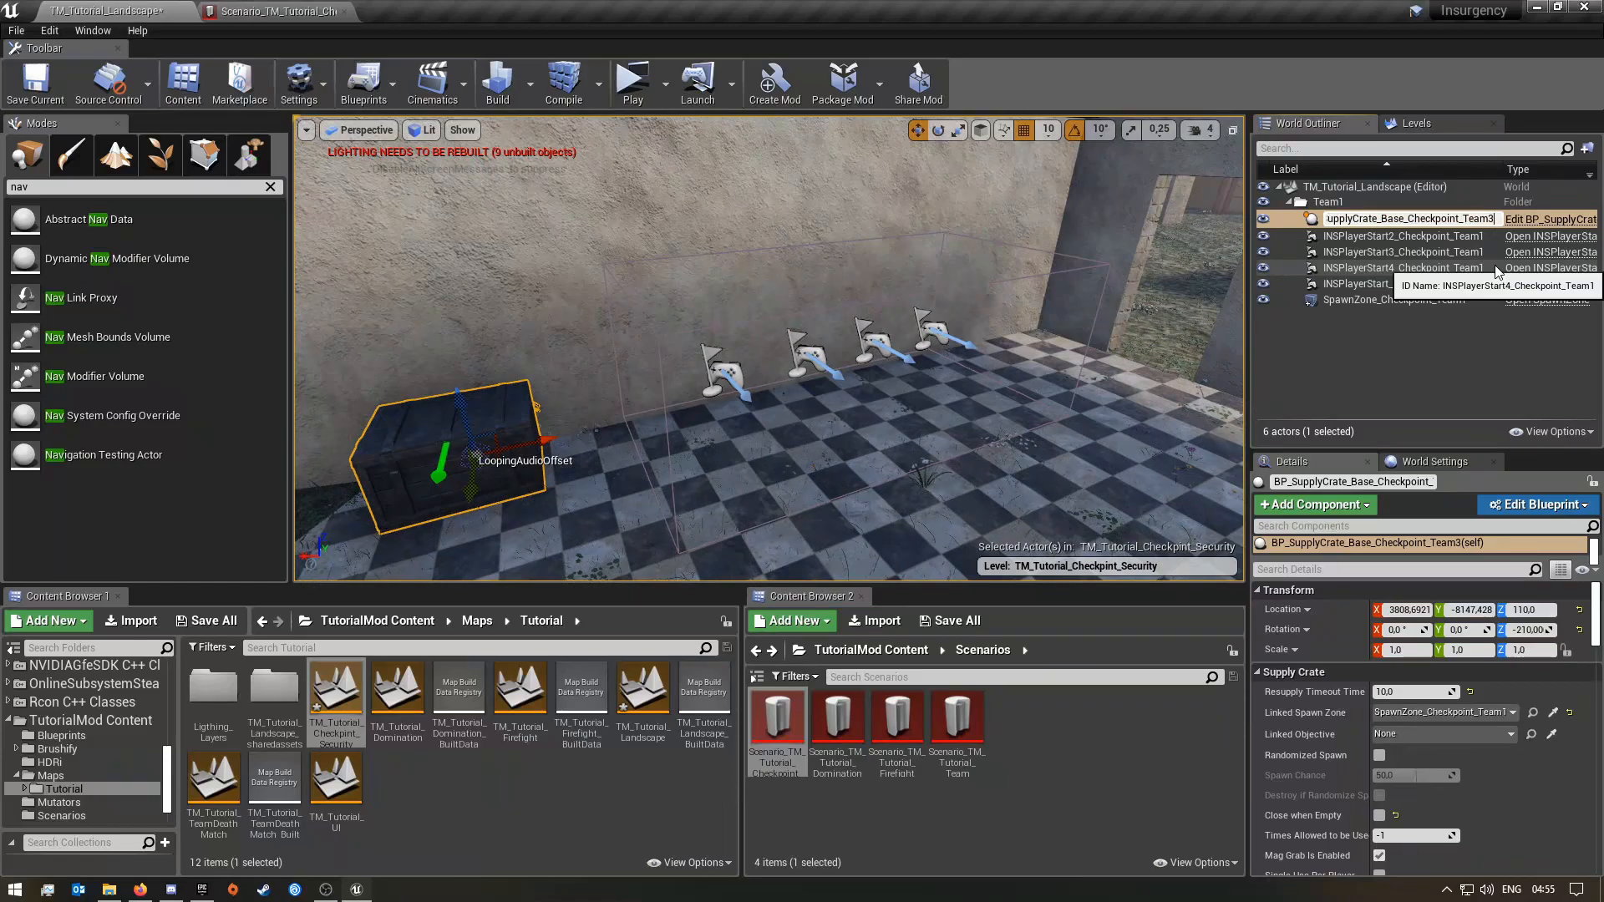
key(Return)
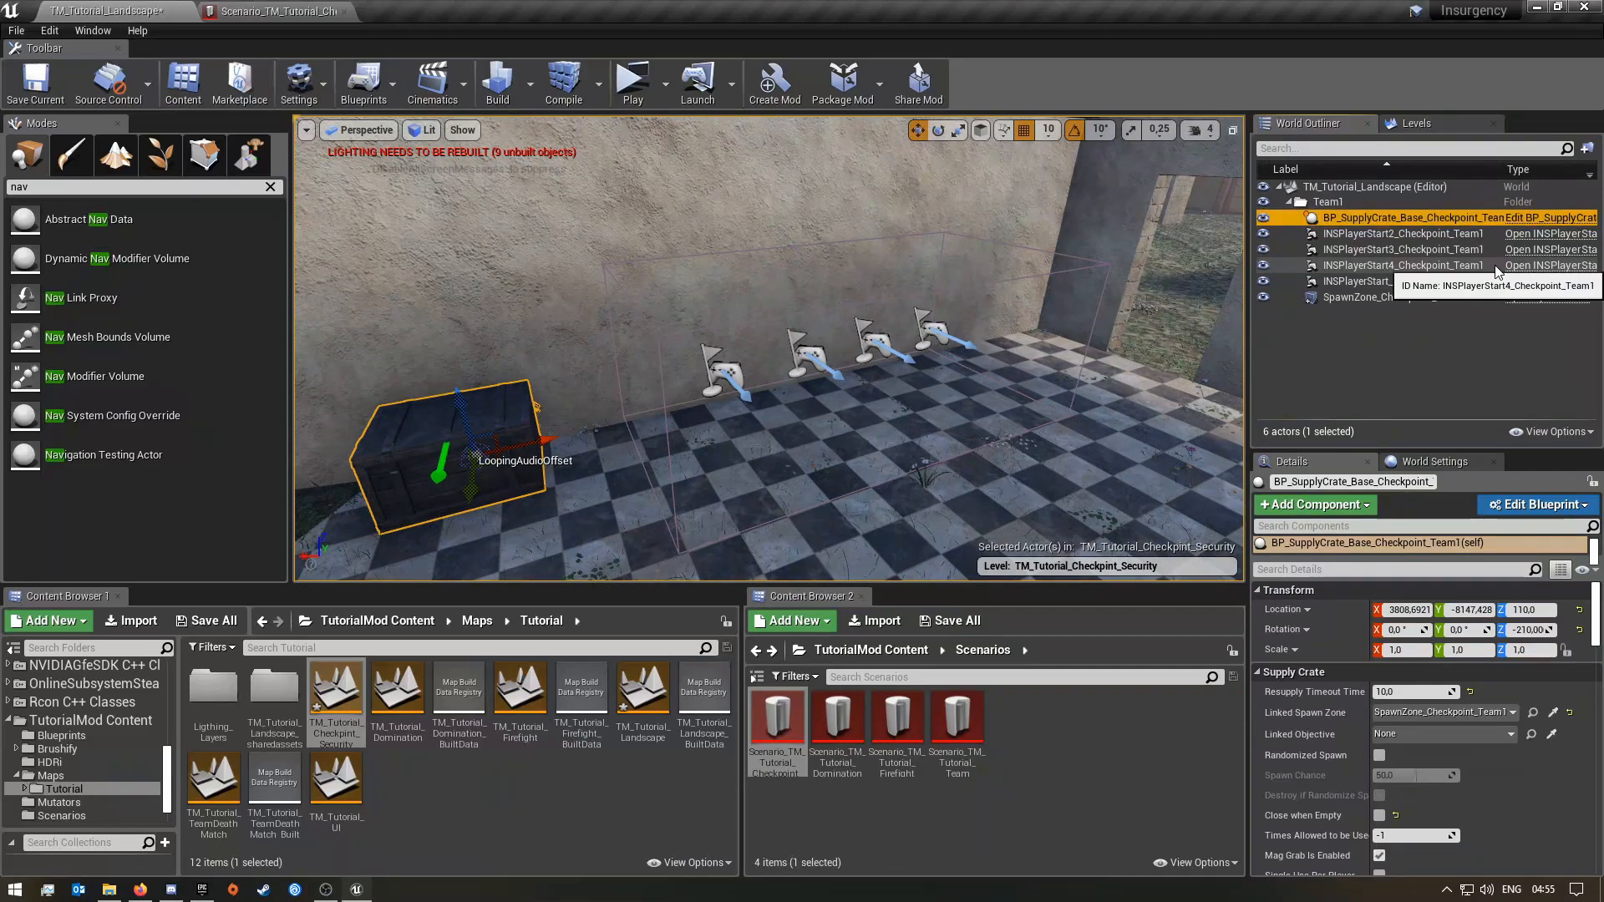
click(1485, 283)
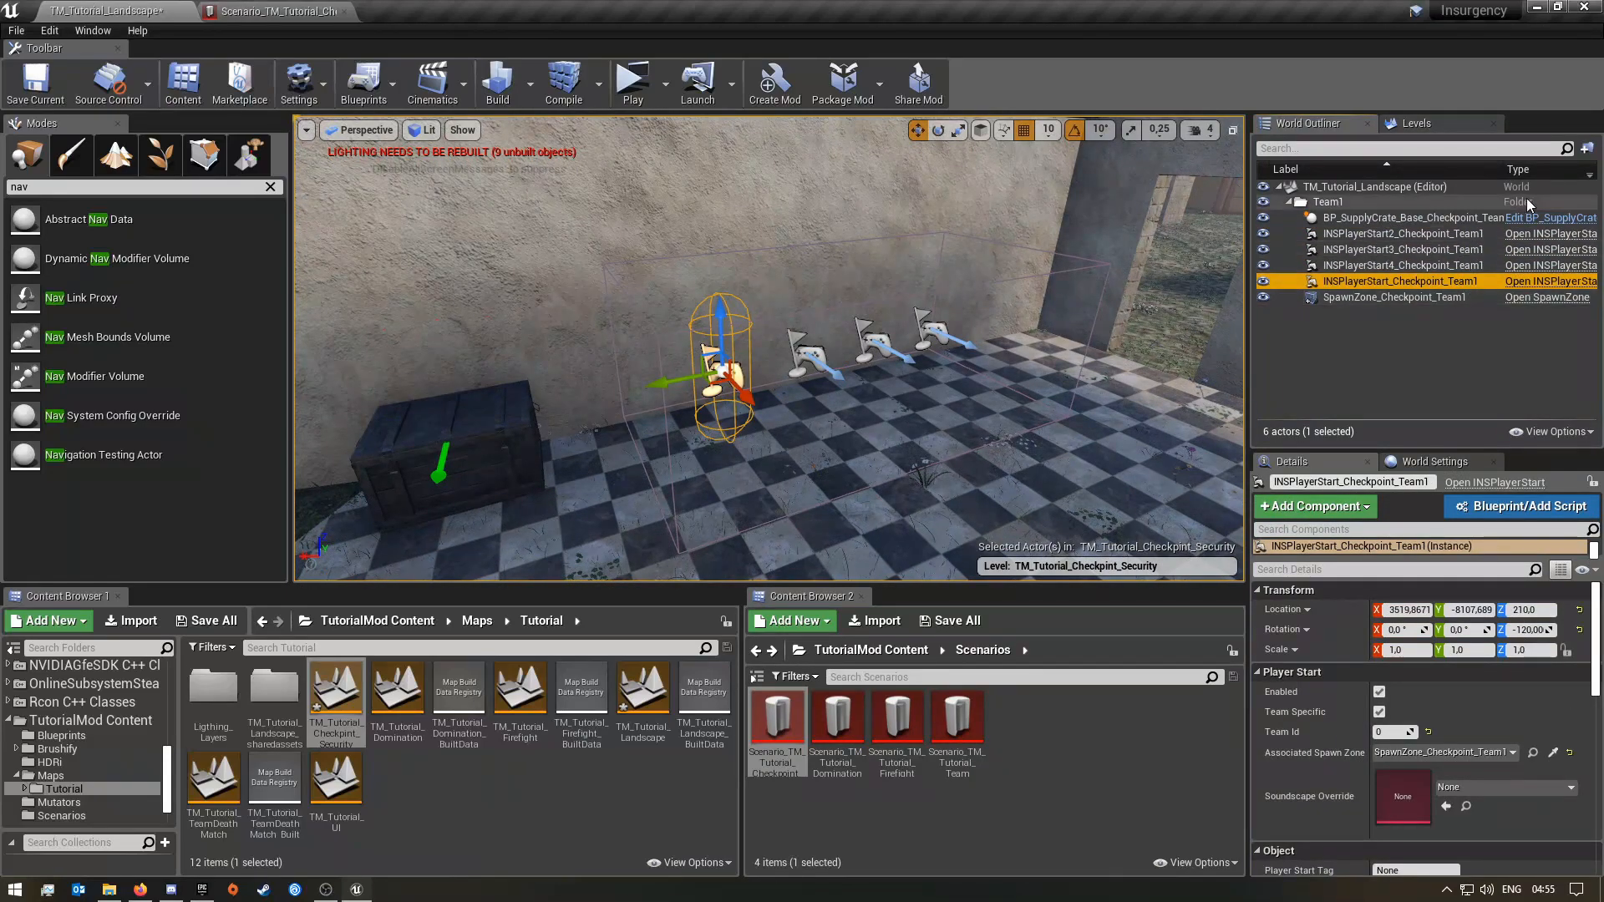
click(1414, 222)
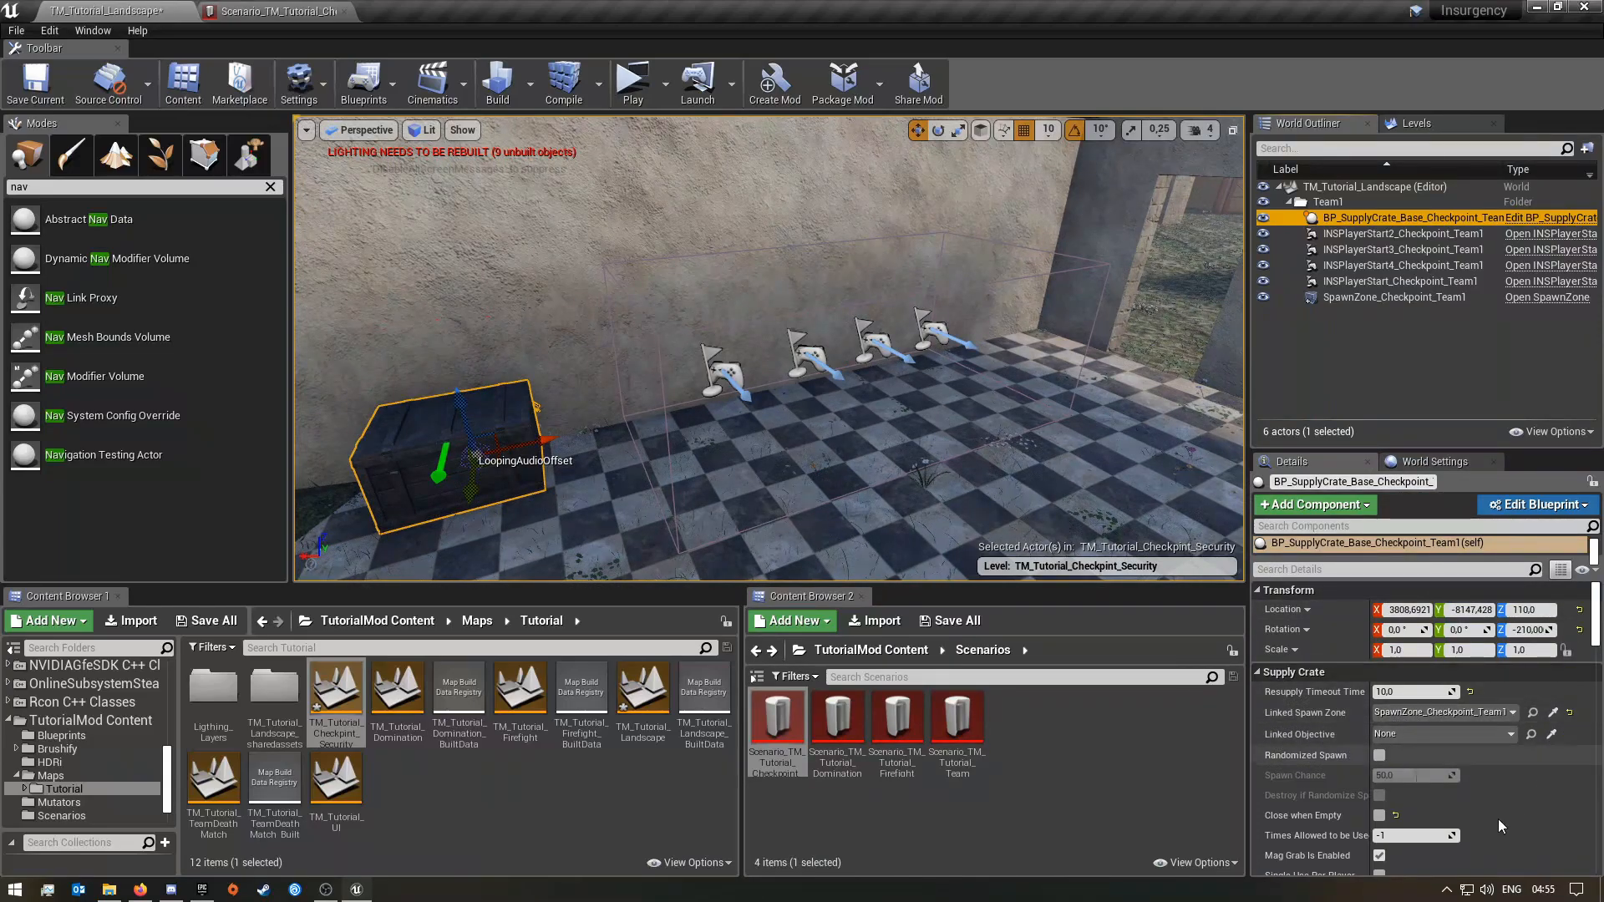
- Examine the map around the Team1 spawn building and clear the supply crate selection
key(f)
alt+drag(769, 349, 1078, 343)
right_drag(769, 348, 1028, 309)
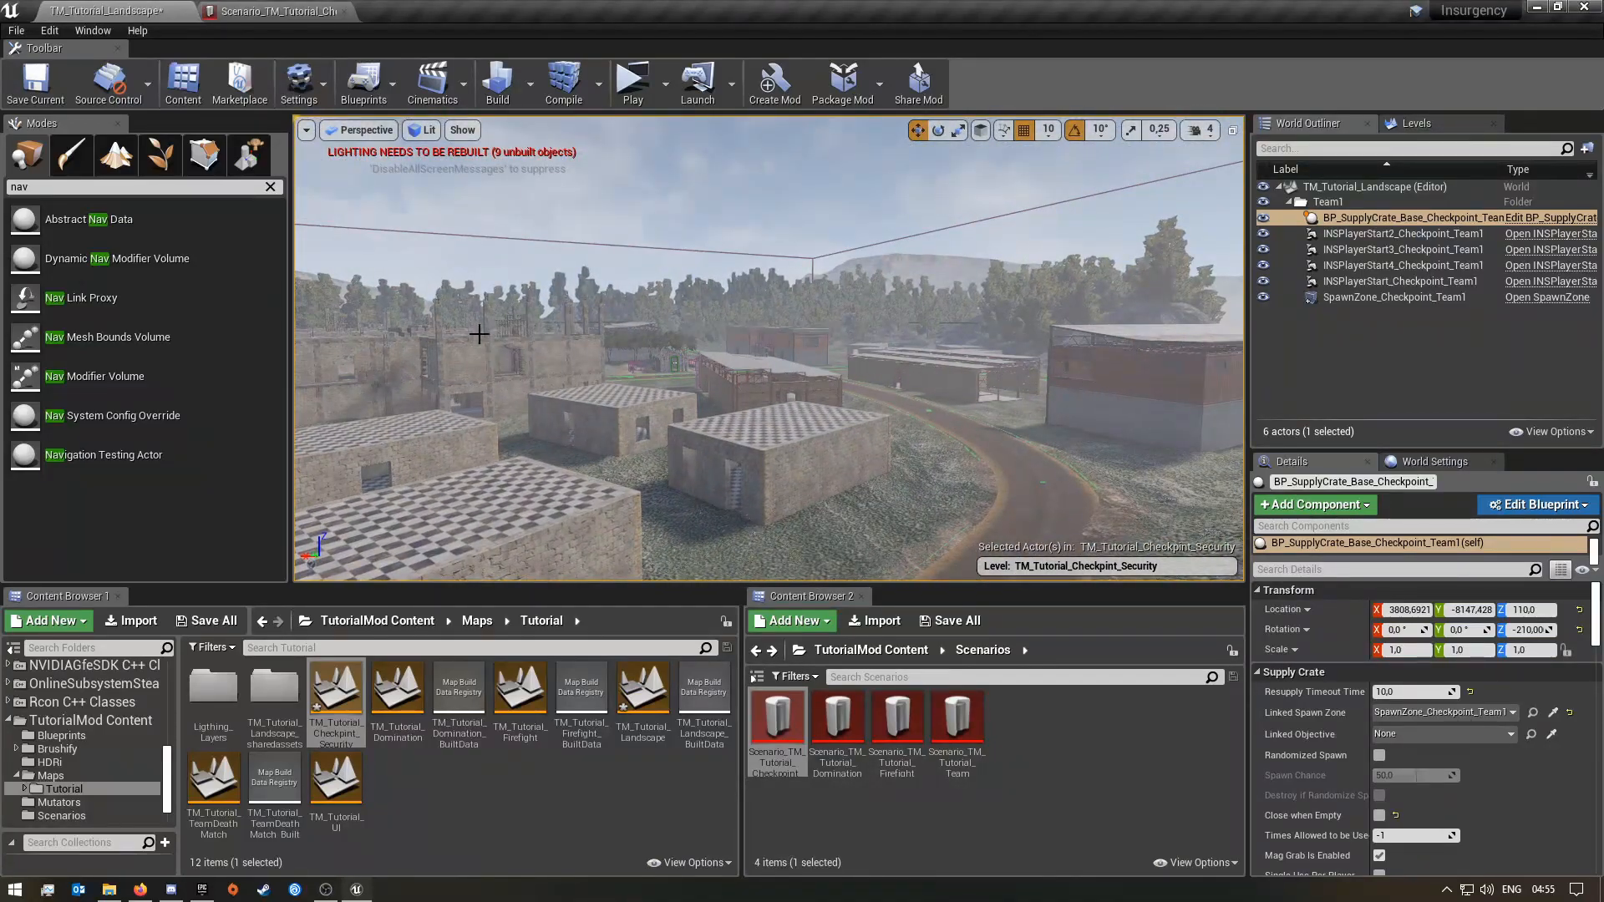
key(f)
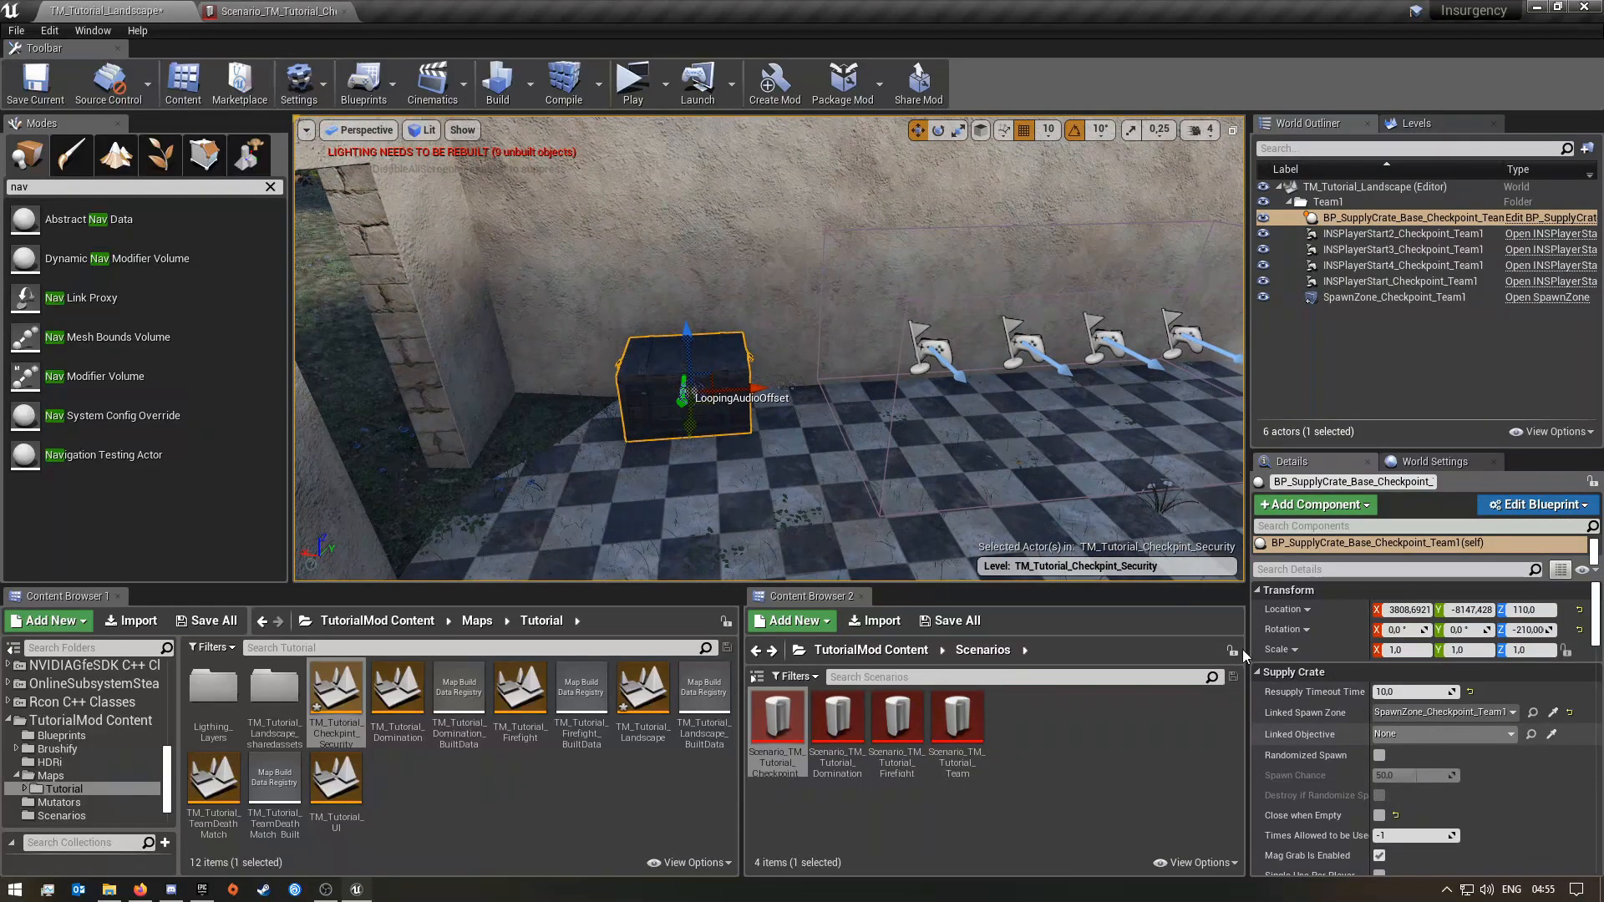
right_drag(919, 435, 1041, 456)
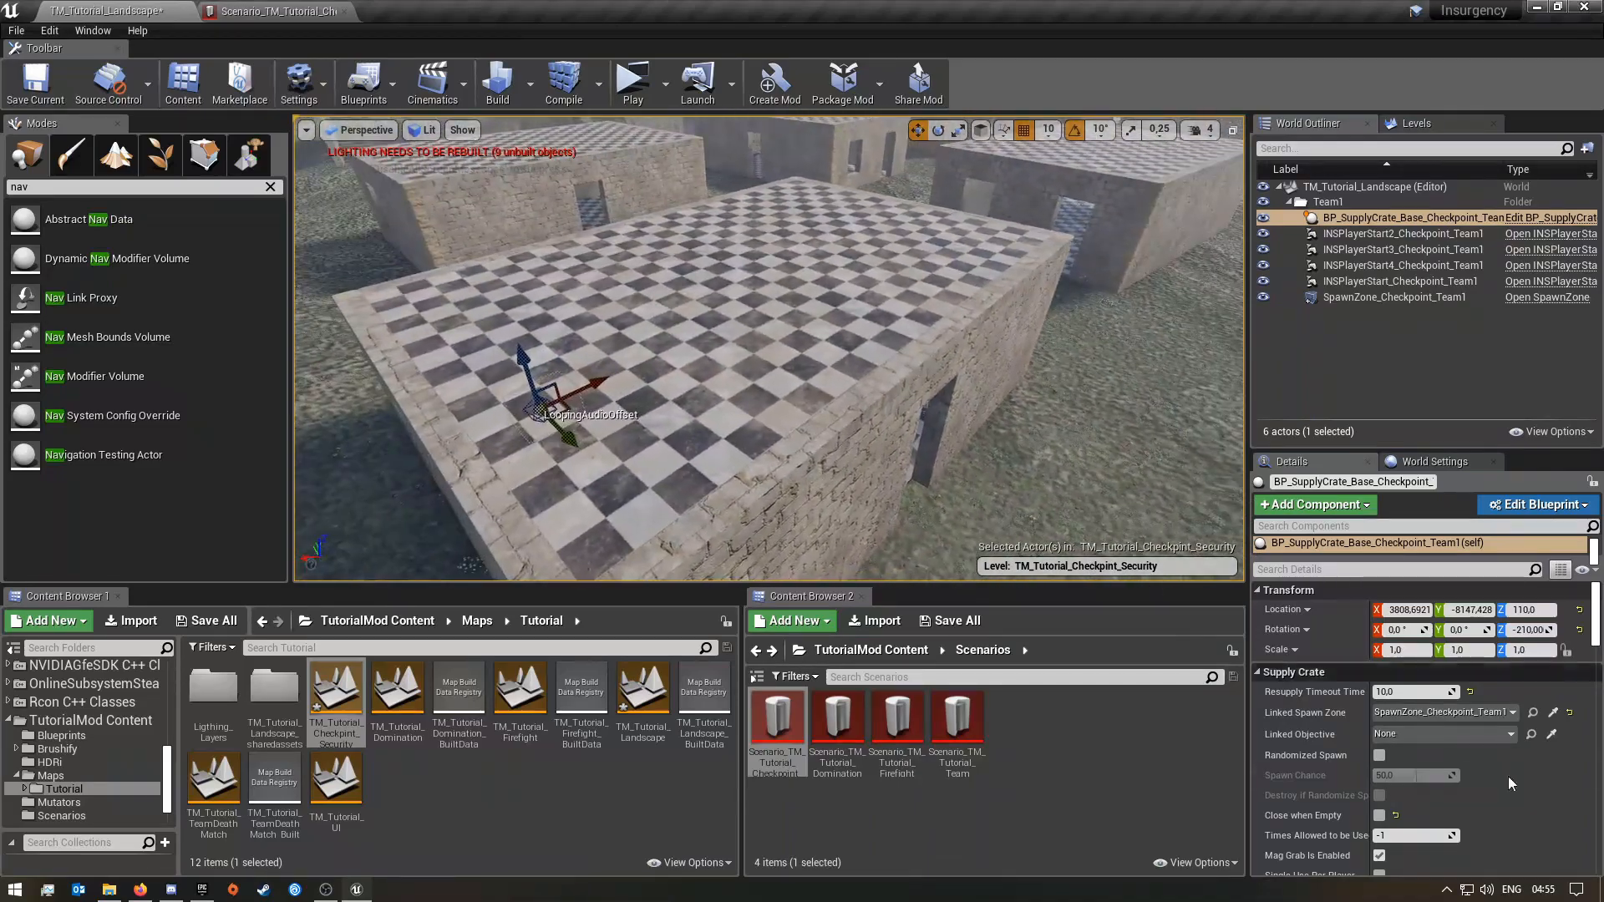
right_drag(969, 525, 1044, 459)
key(w)
key(Escape)
key(w)
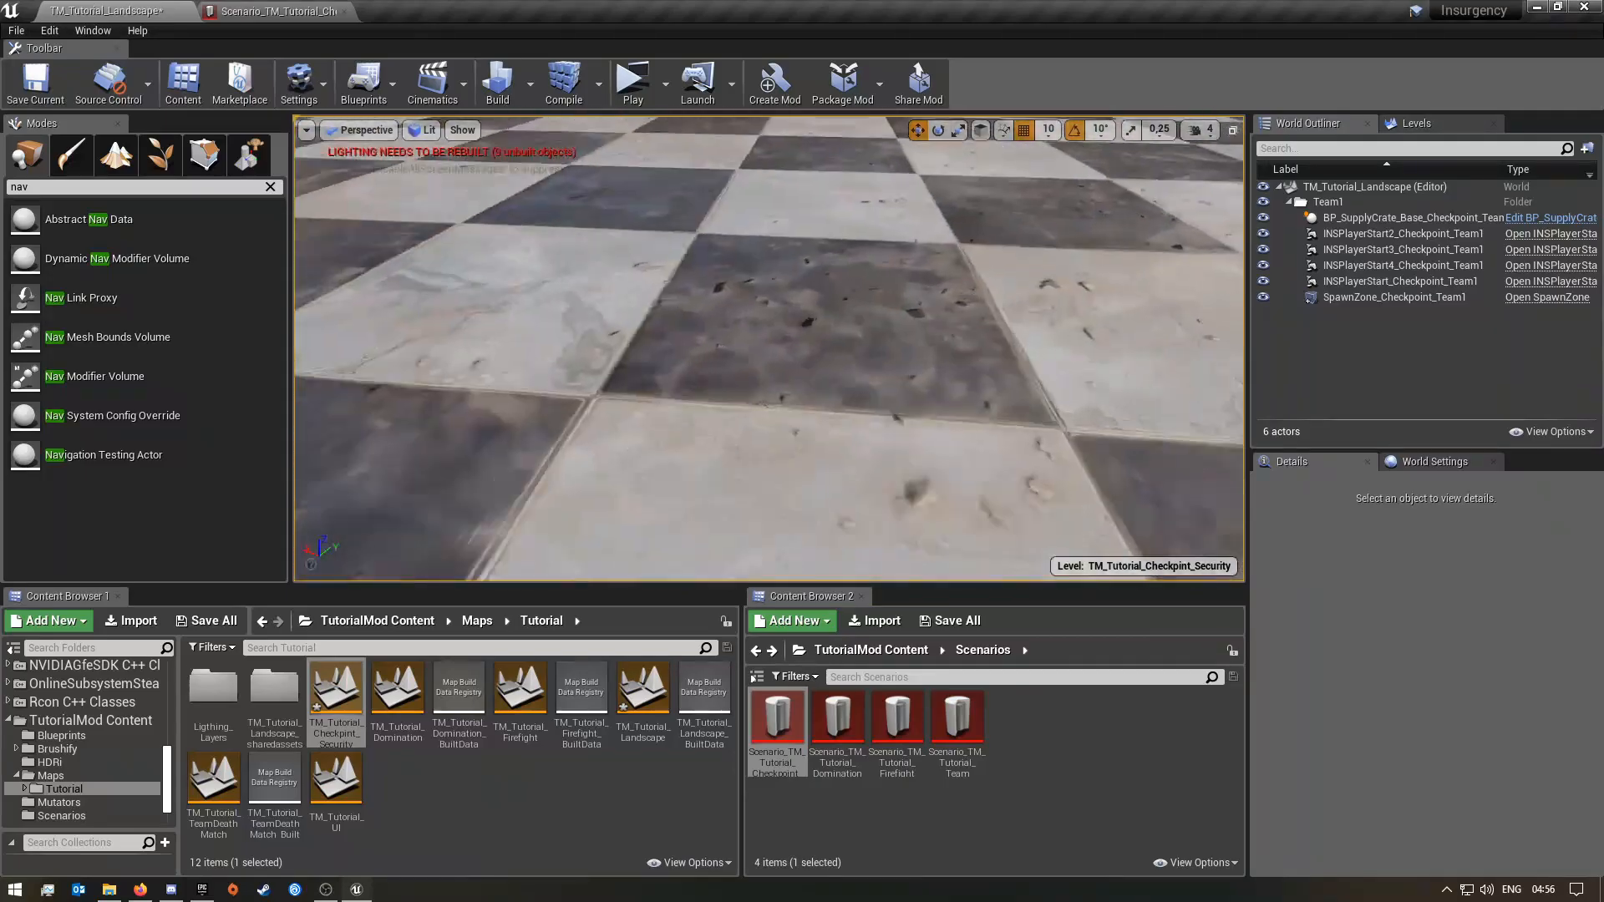
right_drag(1044, 460, 1148, 368)
- Make TM_Tutorial_Domination the current level and copy its Alpha, Bravo and Charlie capture zones and capturable objectives, excluding the intro camera
click(1419, 125)
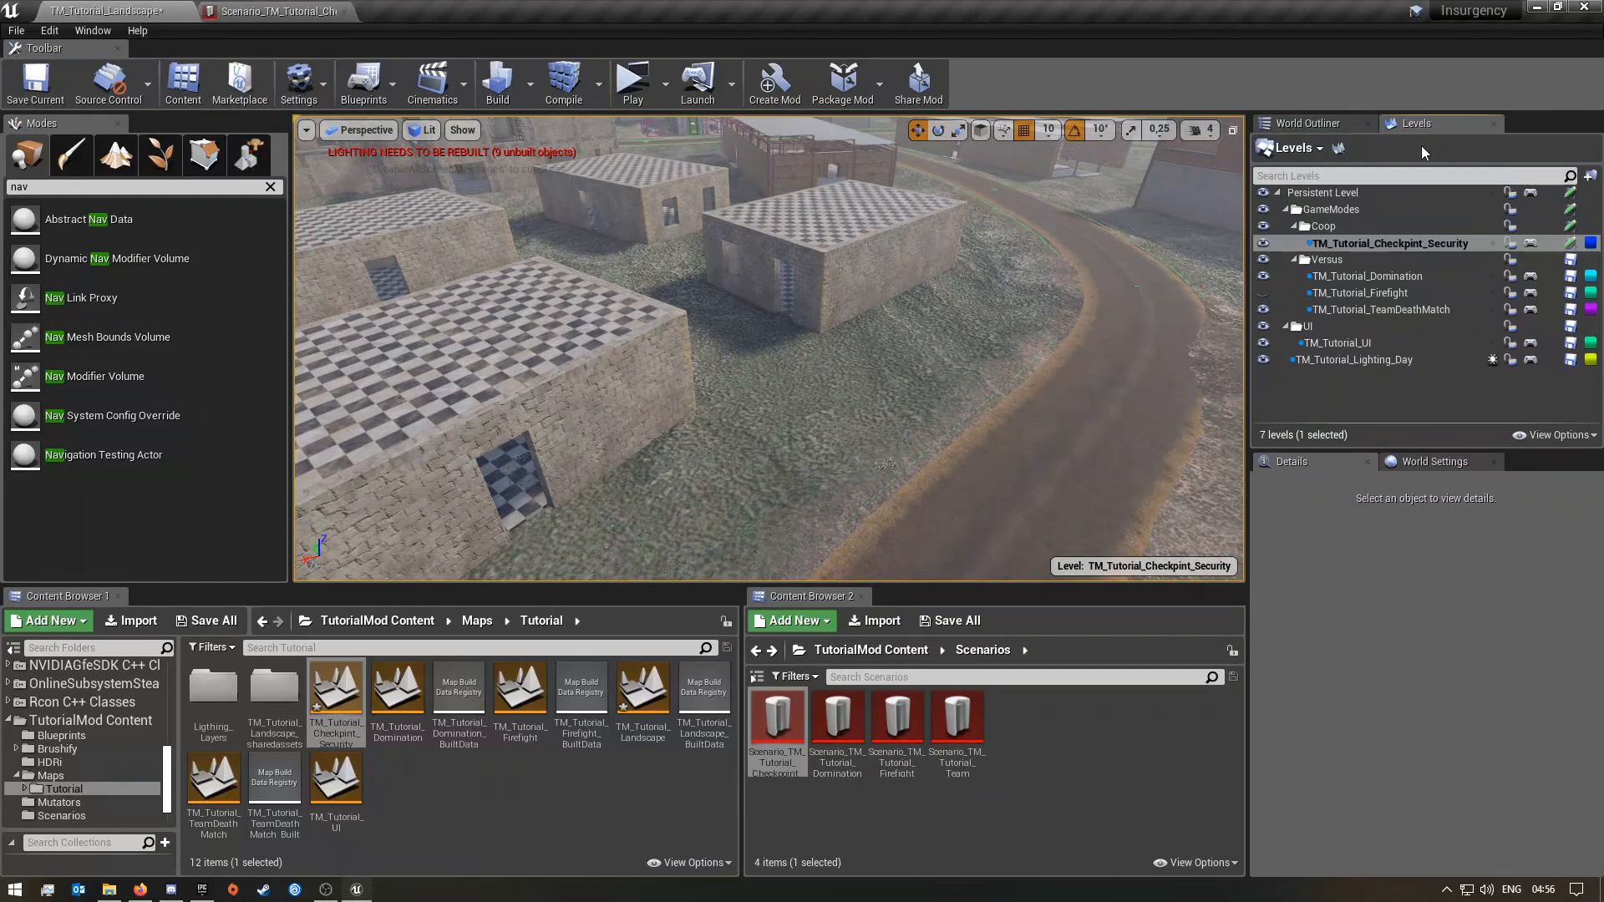
double_click(1392, 277)
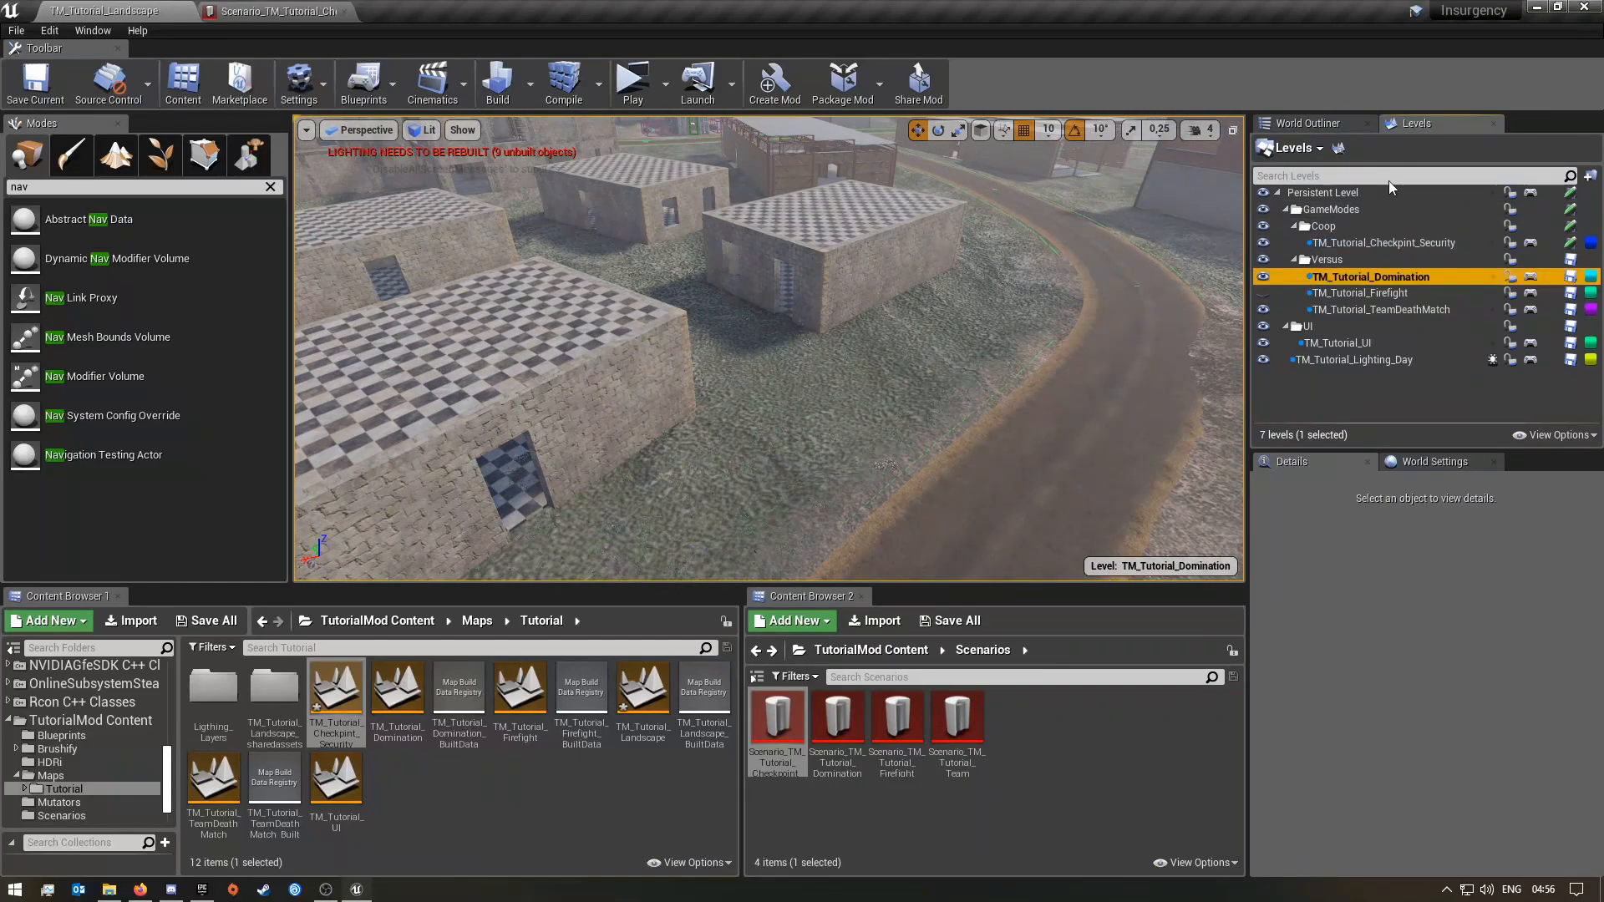
click(1320, 125)
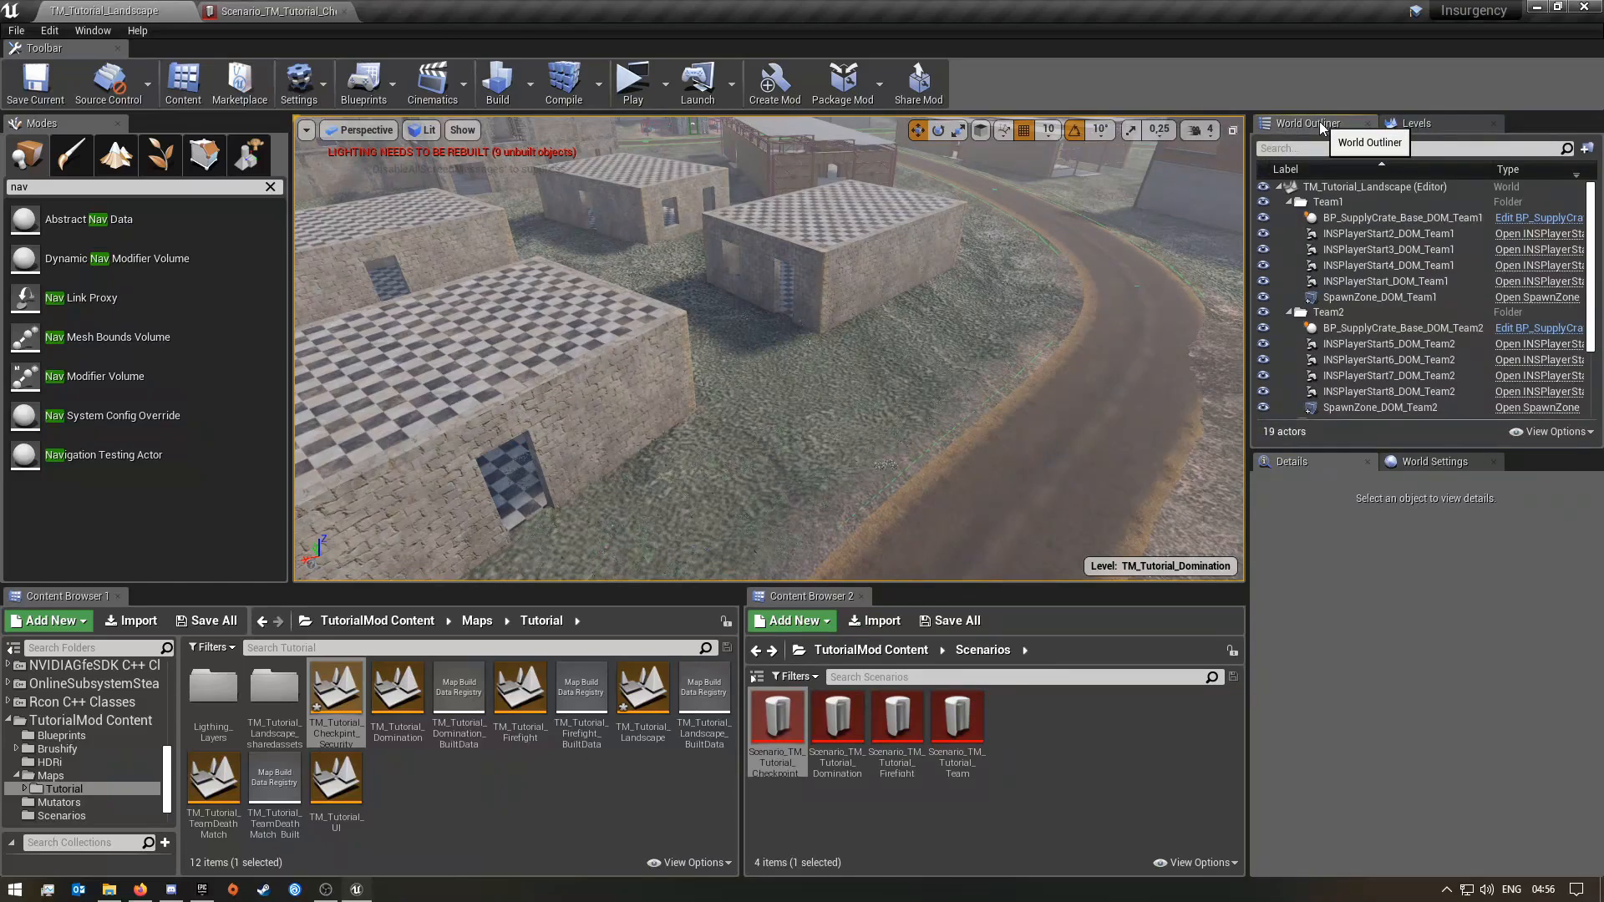
scroll(1409, 349, down, 3)
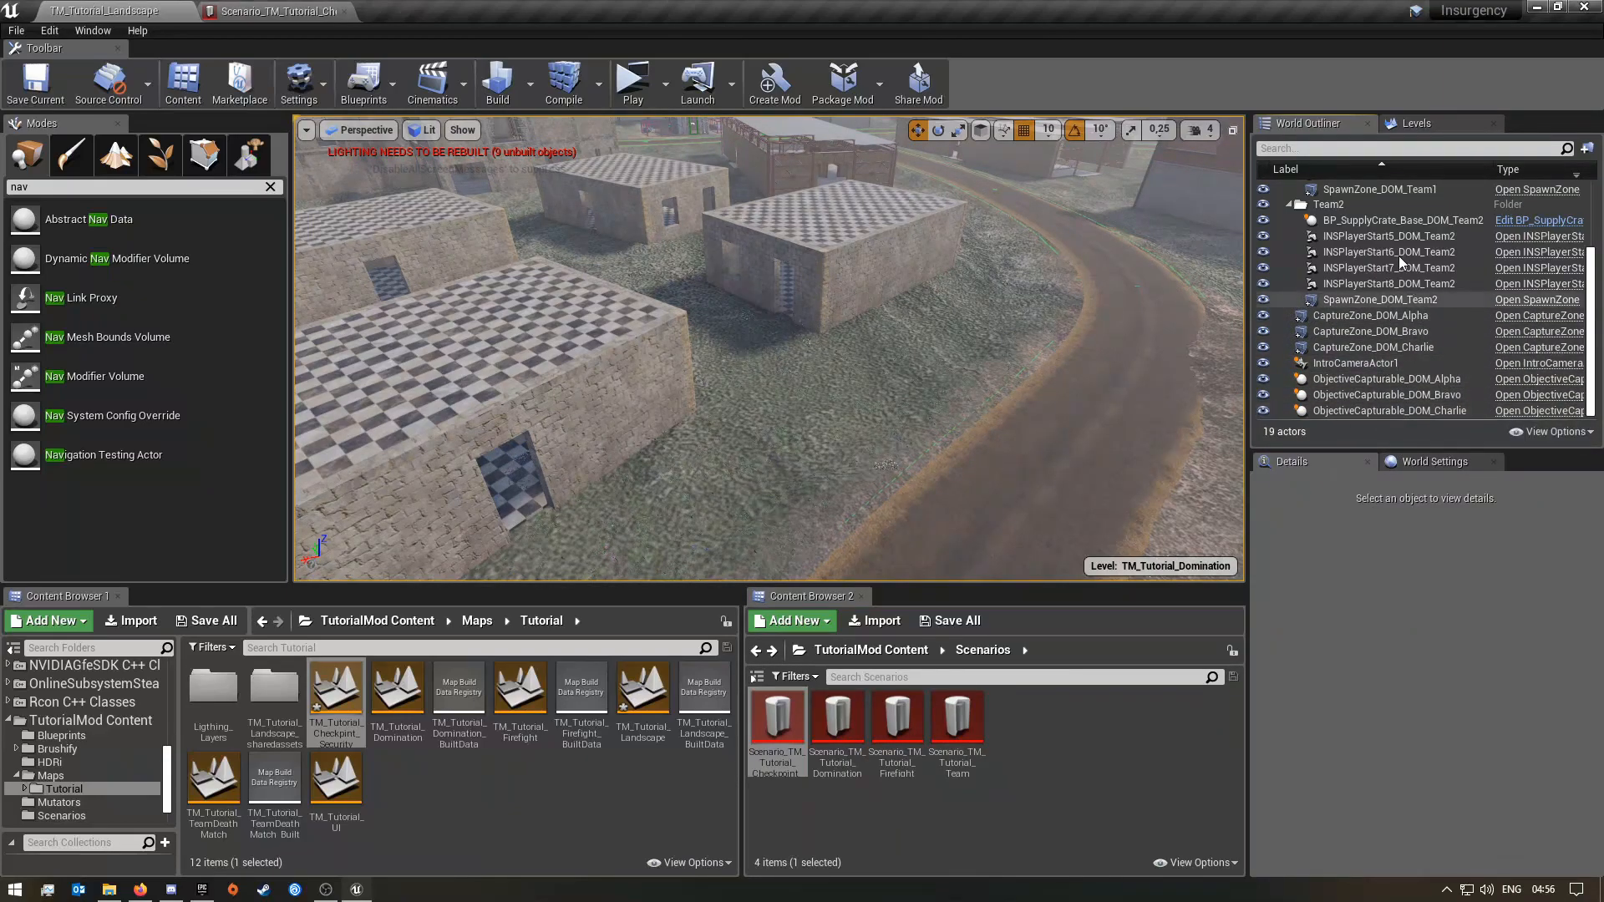
click(1349, 318)
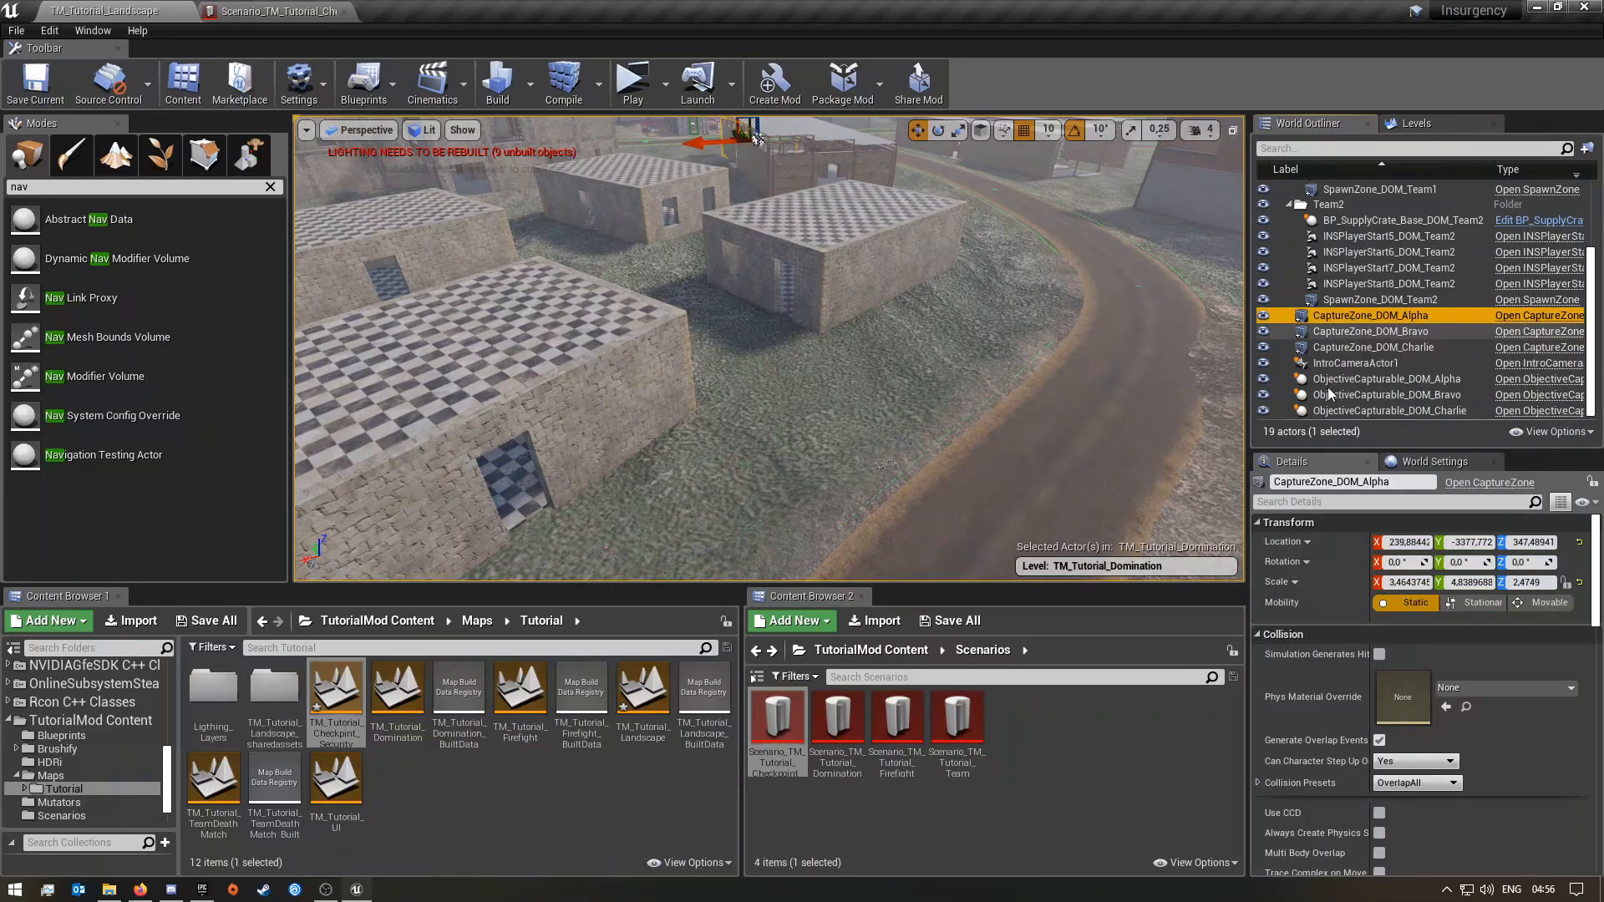
shift+click(1382, 410)
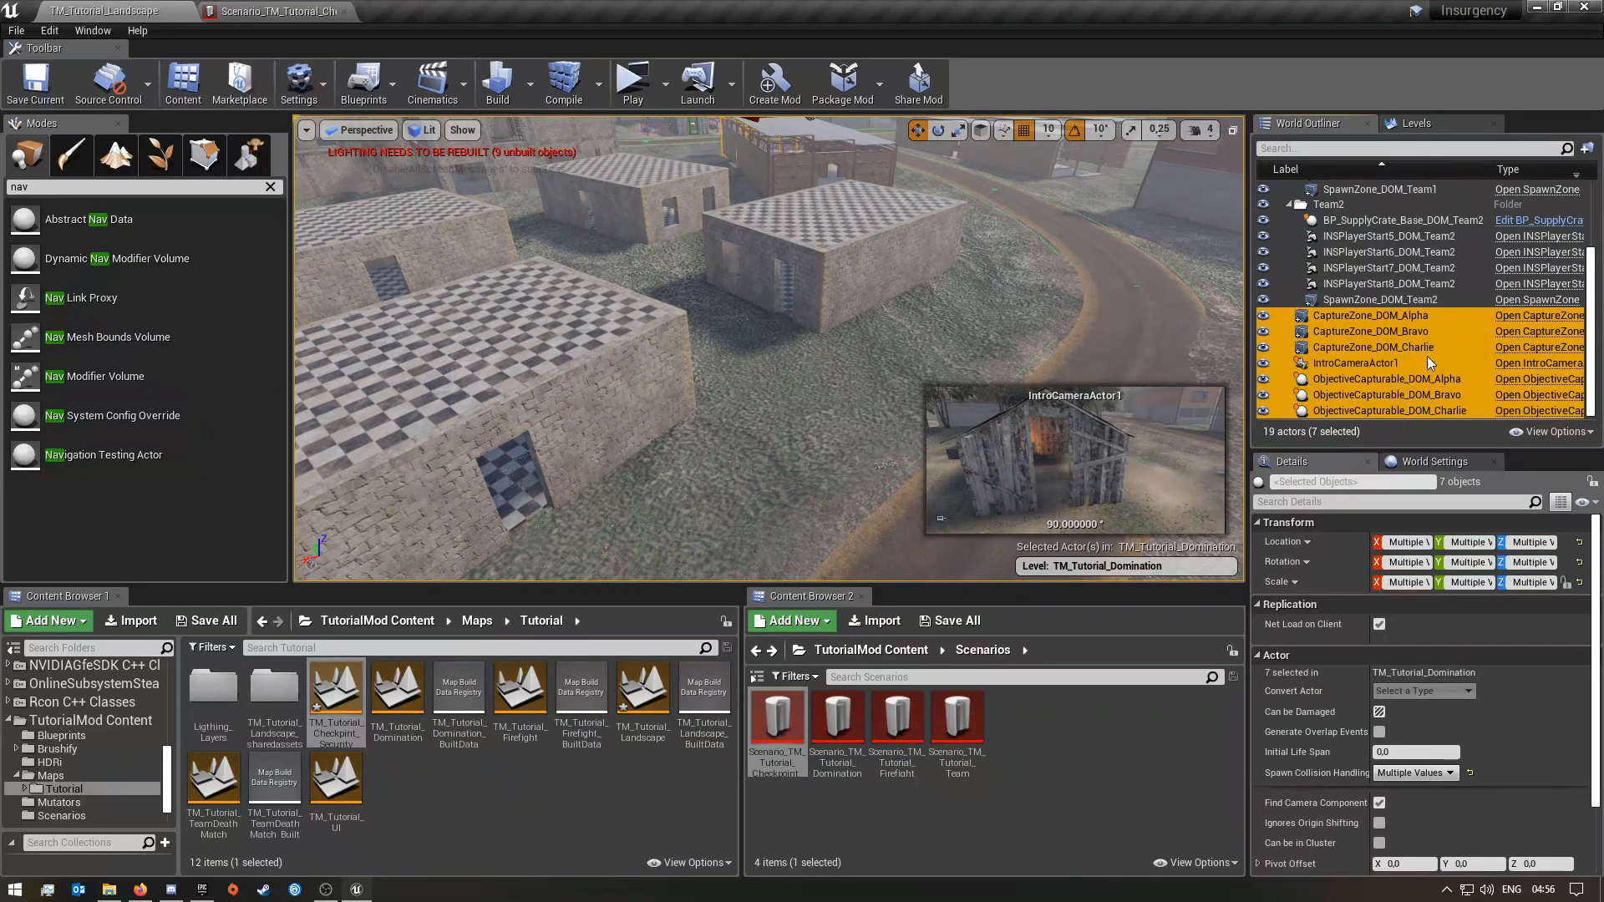
ctrl+click(1341, 366)
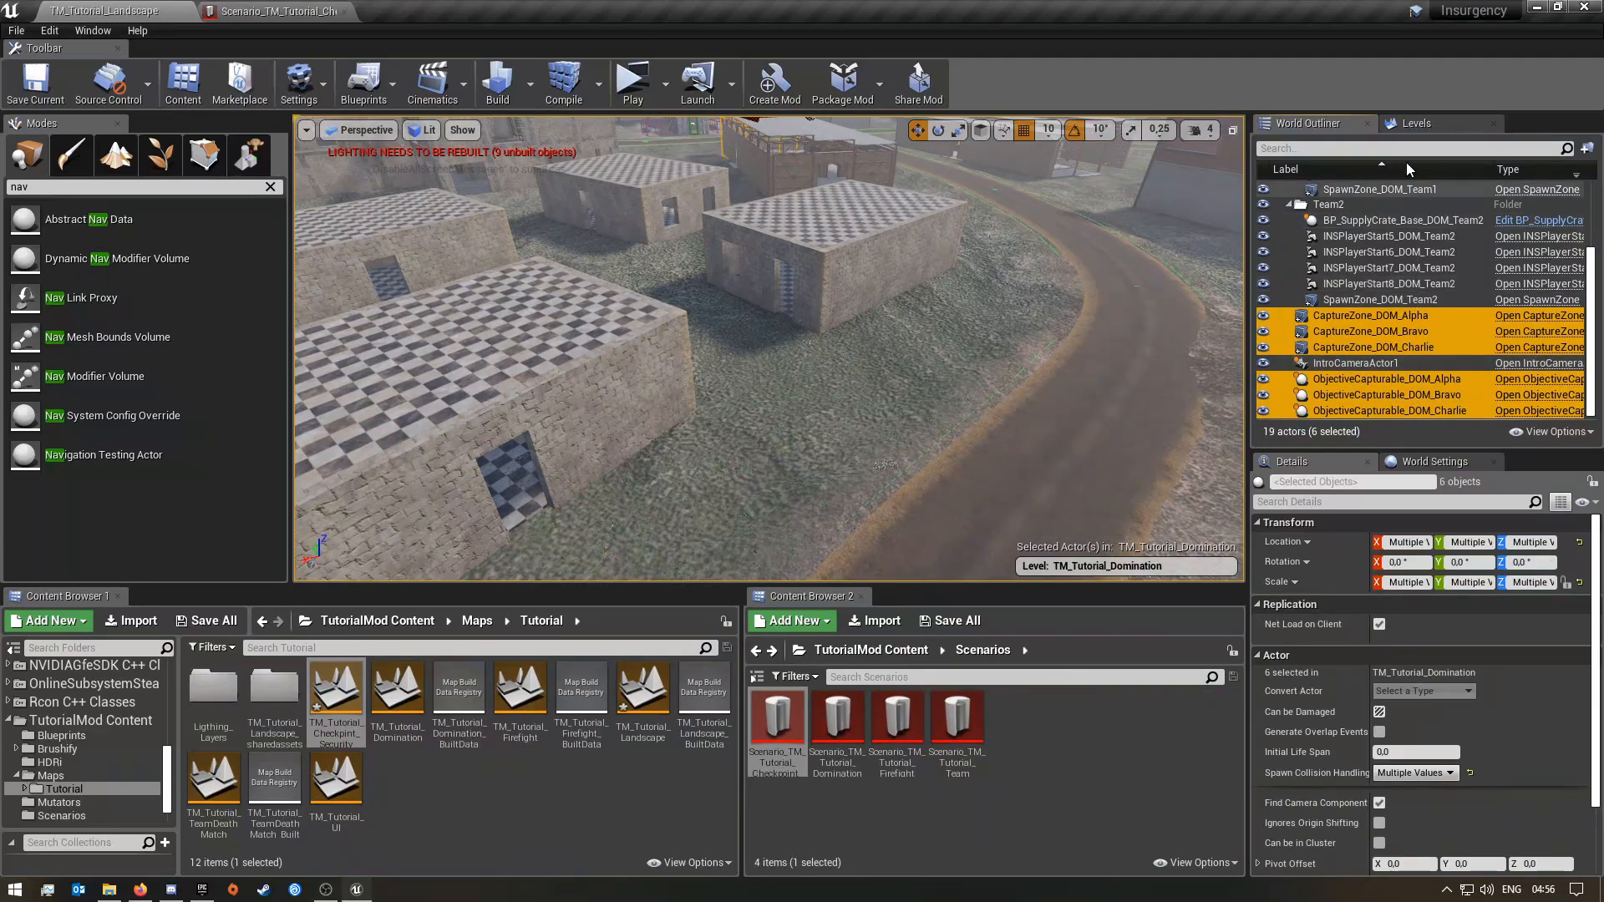
- Make TM_Tutorial_Checkpint_Security the current level and paste the copied capture zones and objectives into it
click(1447, 122)
click(1370, 244)
double_click(1370, 249)
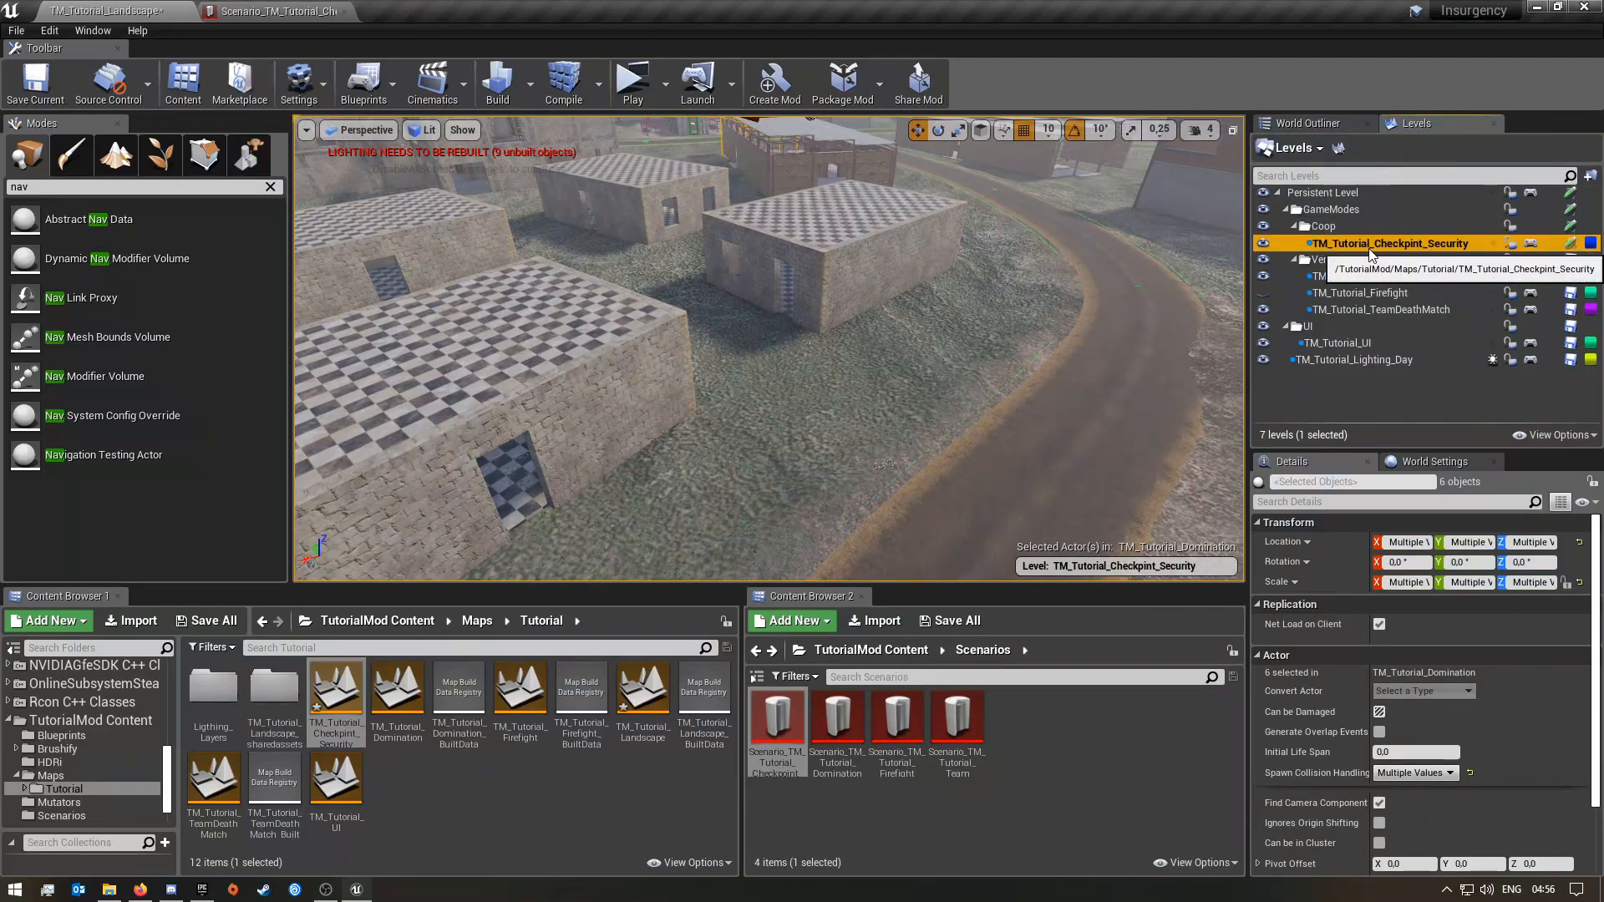
click(1309, 123)
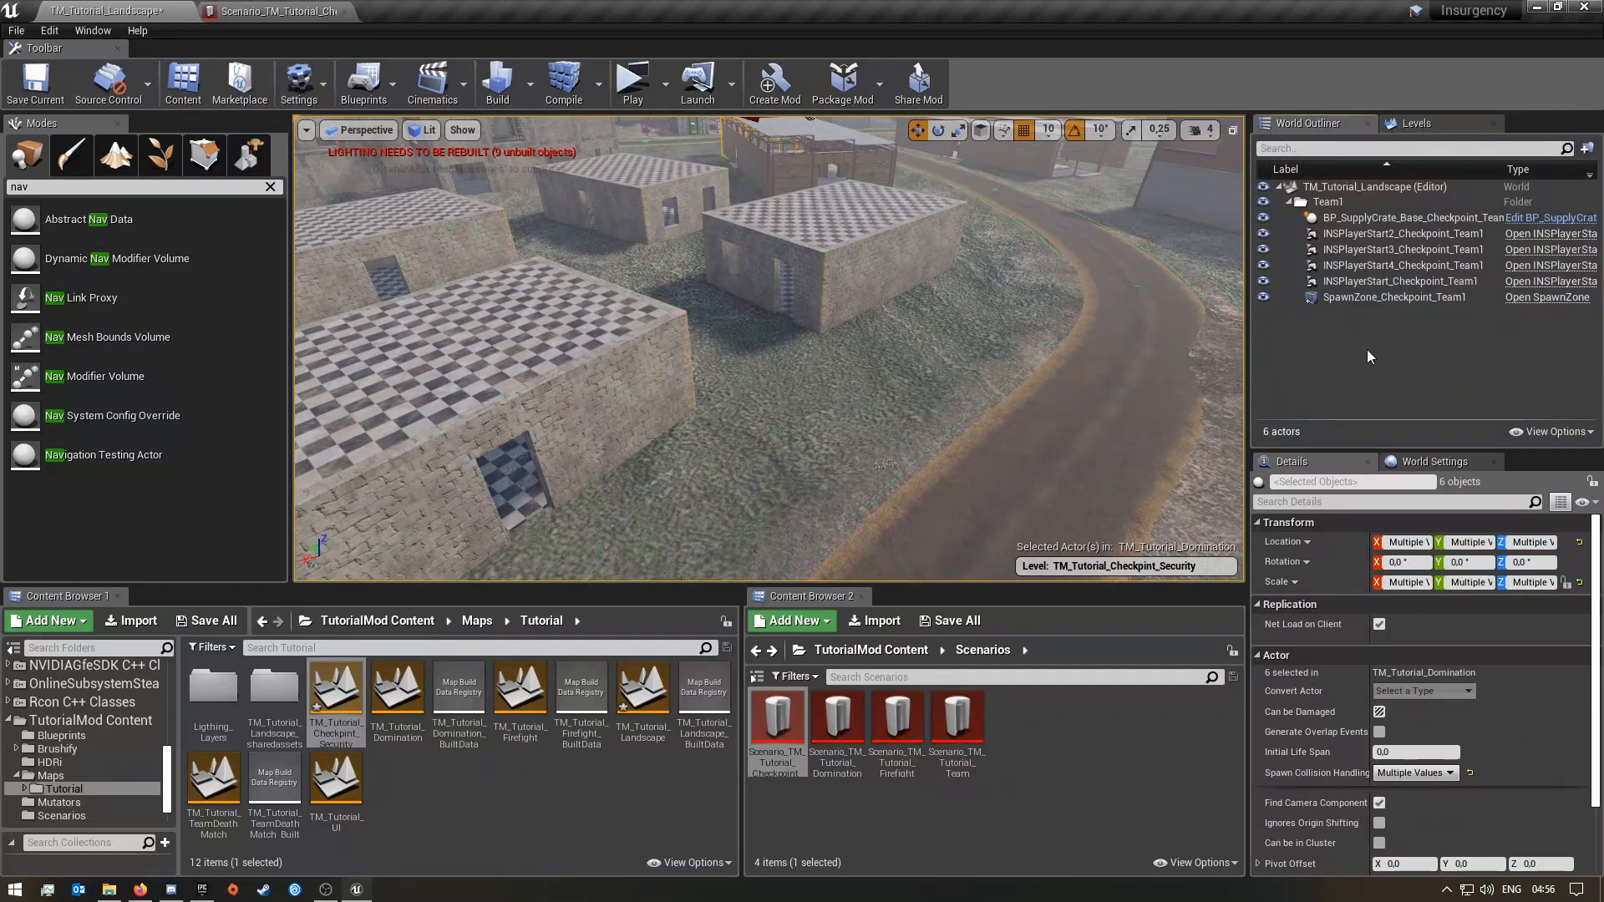
key(ctrl+v)
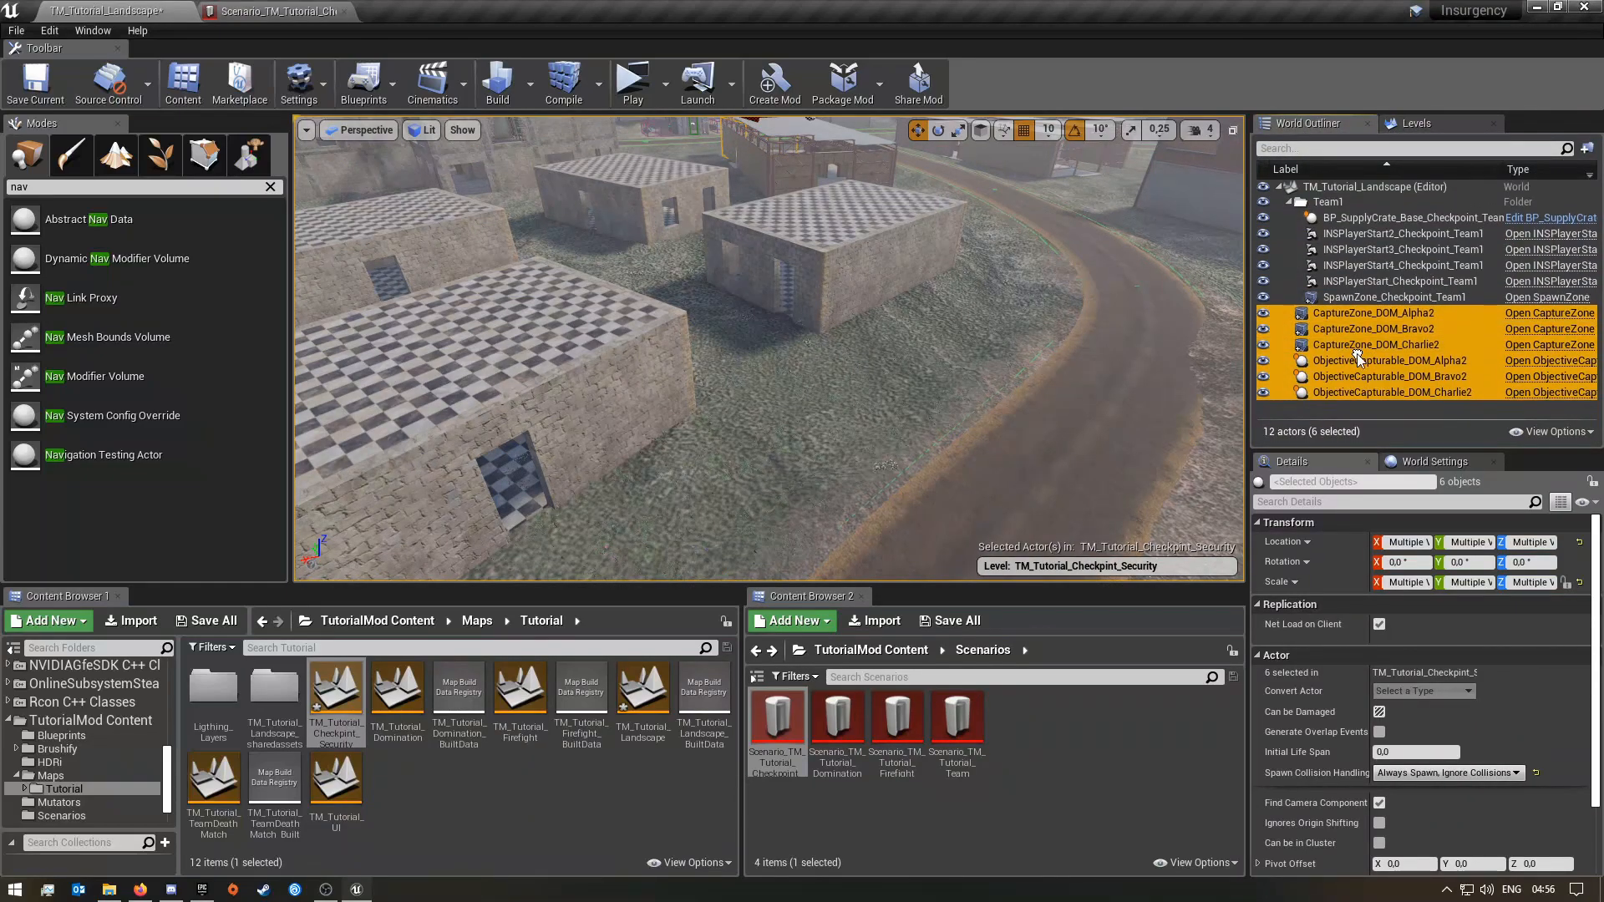
- Move the six pasted capture zones and objectives together about 4800 units along negative Y, toward the grey-roofed buildings by the road
key(f)
key(w)
right_drag(769, 348, 489, 555)
key(s)
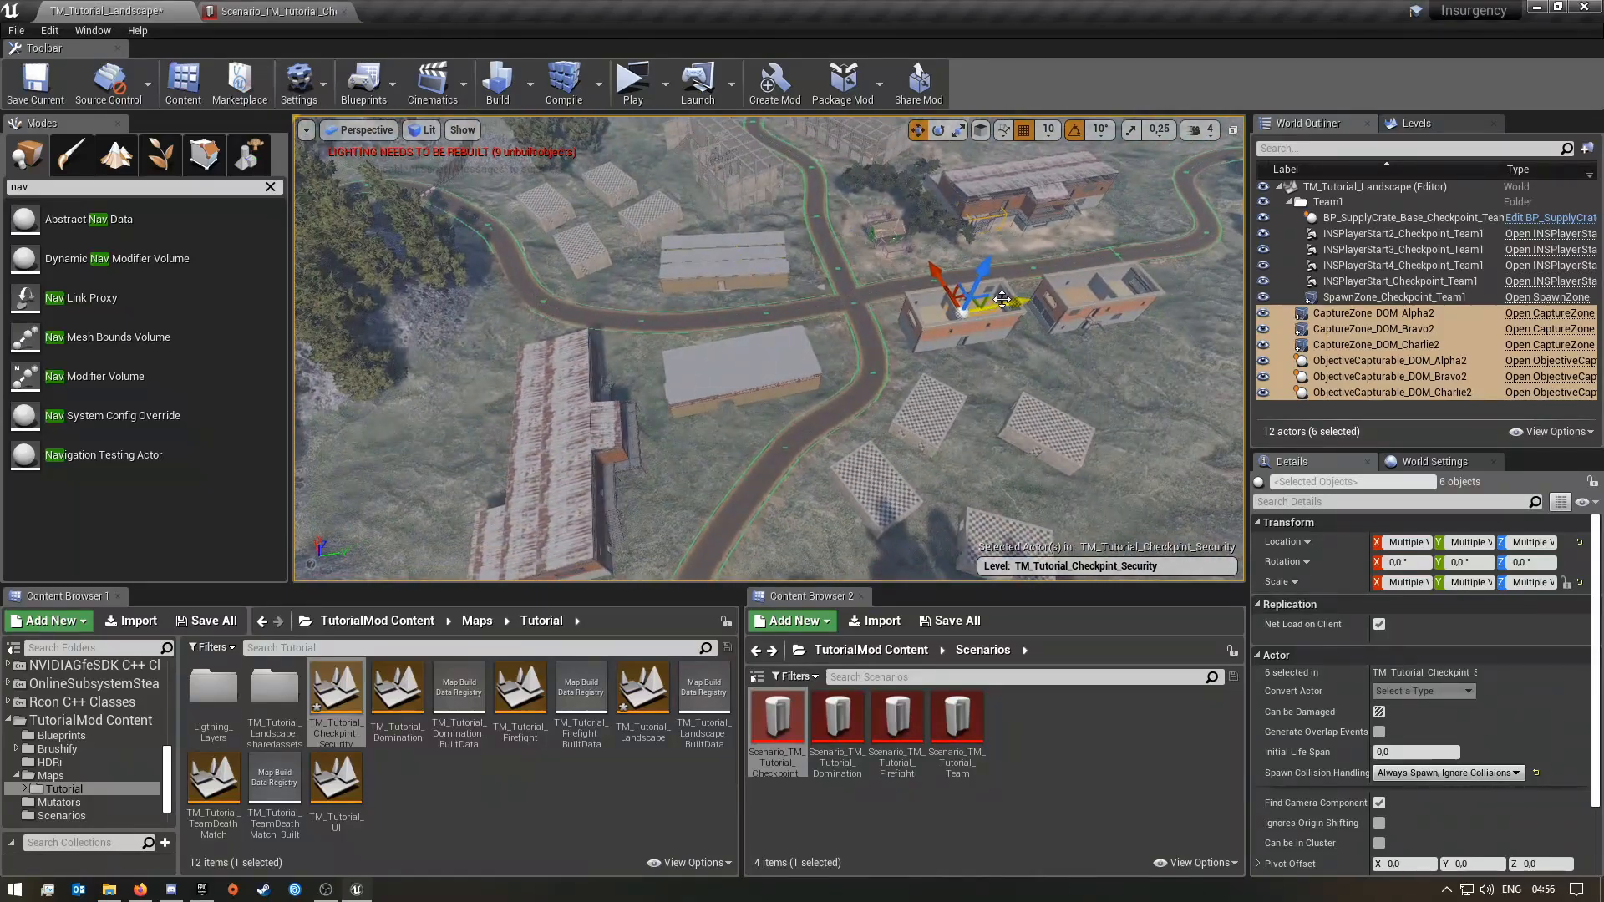
drag(1008, 309, 861, 320)
key(w)
mouse_move(730, 283)
right_down()
mouse_move(702, 226)
mouse_move(643, 209)
mouse_move(759, 281)
right_up()
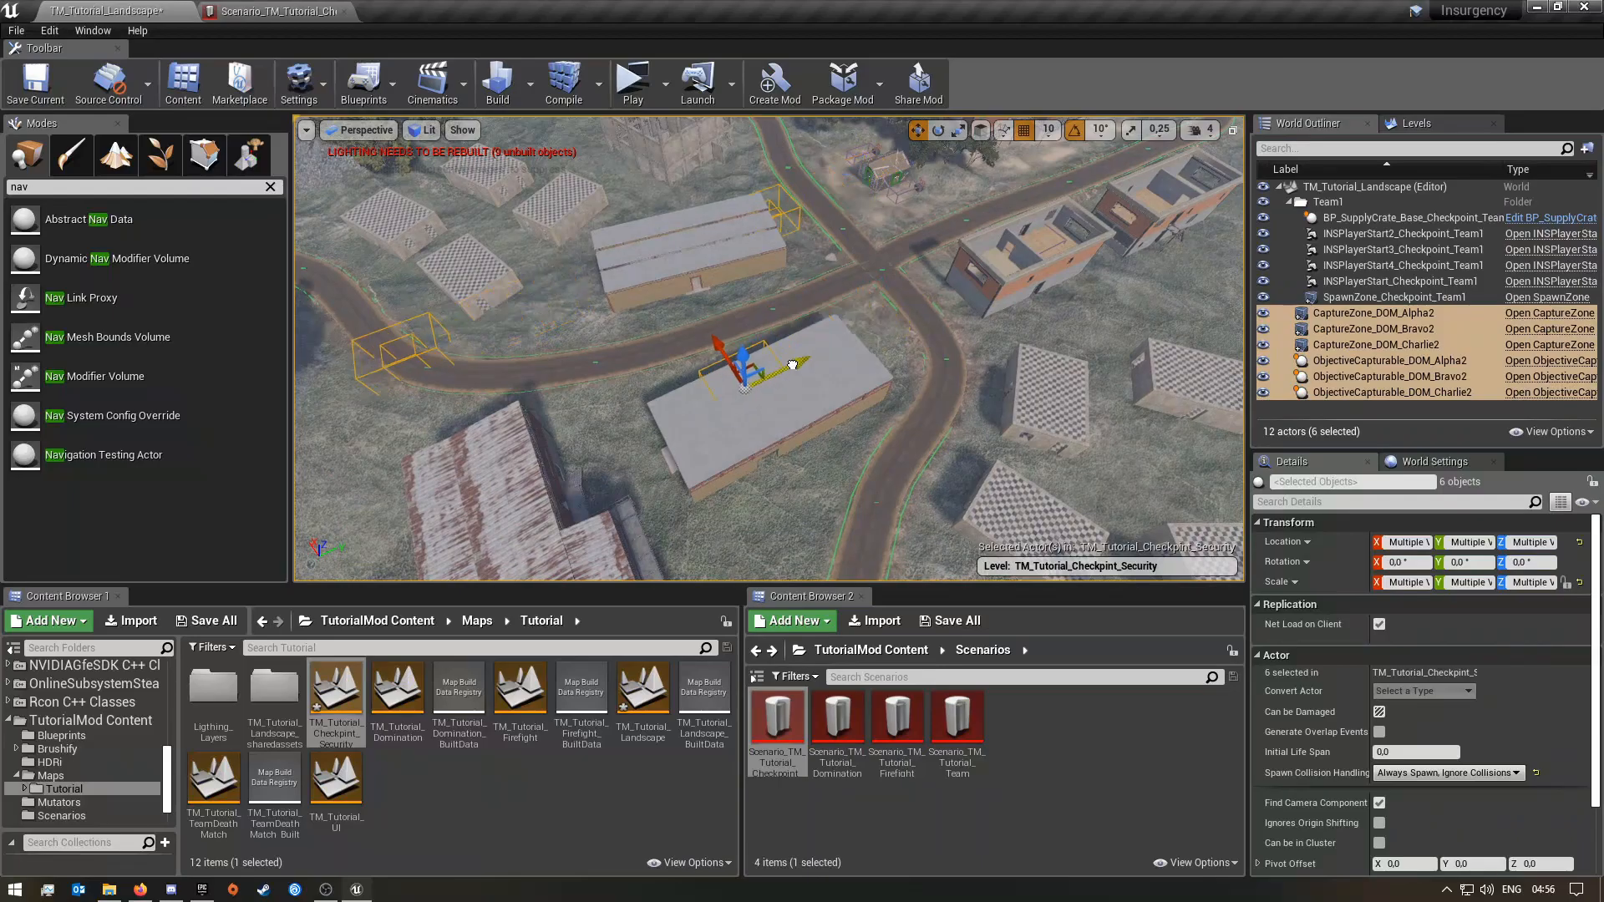
key(w)
right_drag(759, 280, 631, 188)
key(s)
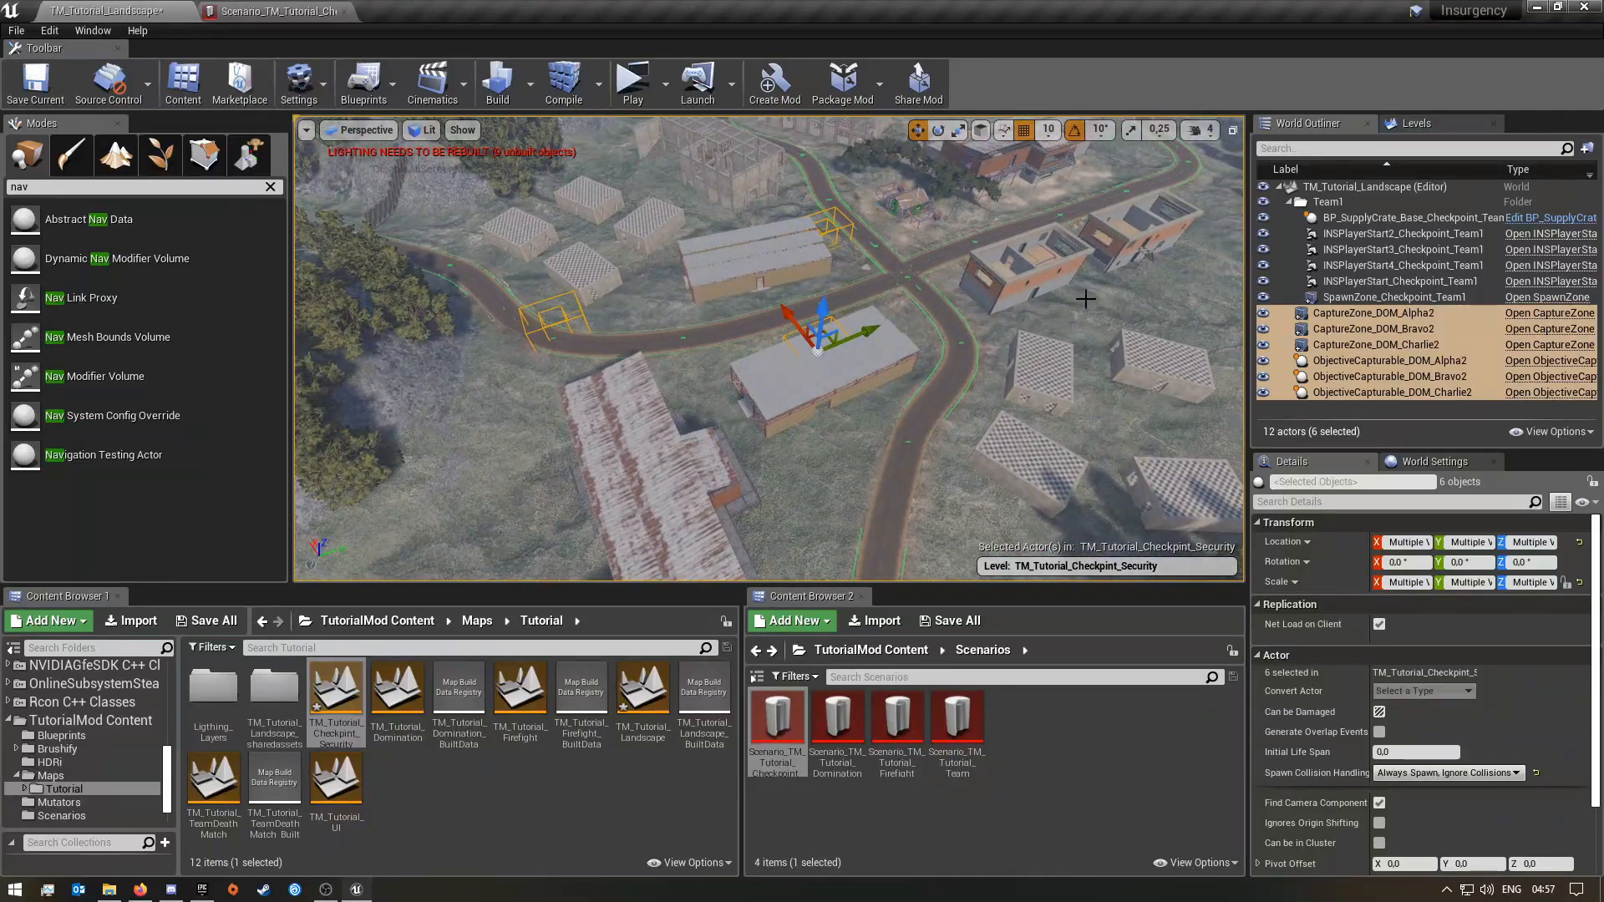
- Select CaptureZone_DOM_Alpha2 with ObjectiveCapturable_DOM_Alpha2 and move both from the road to the long rusty-roofed building
click(1361, 313)
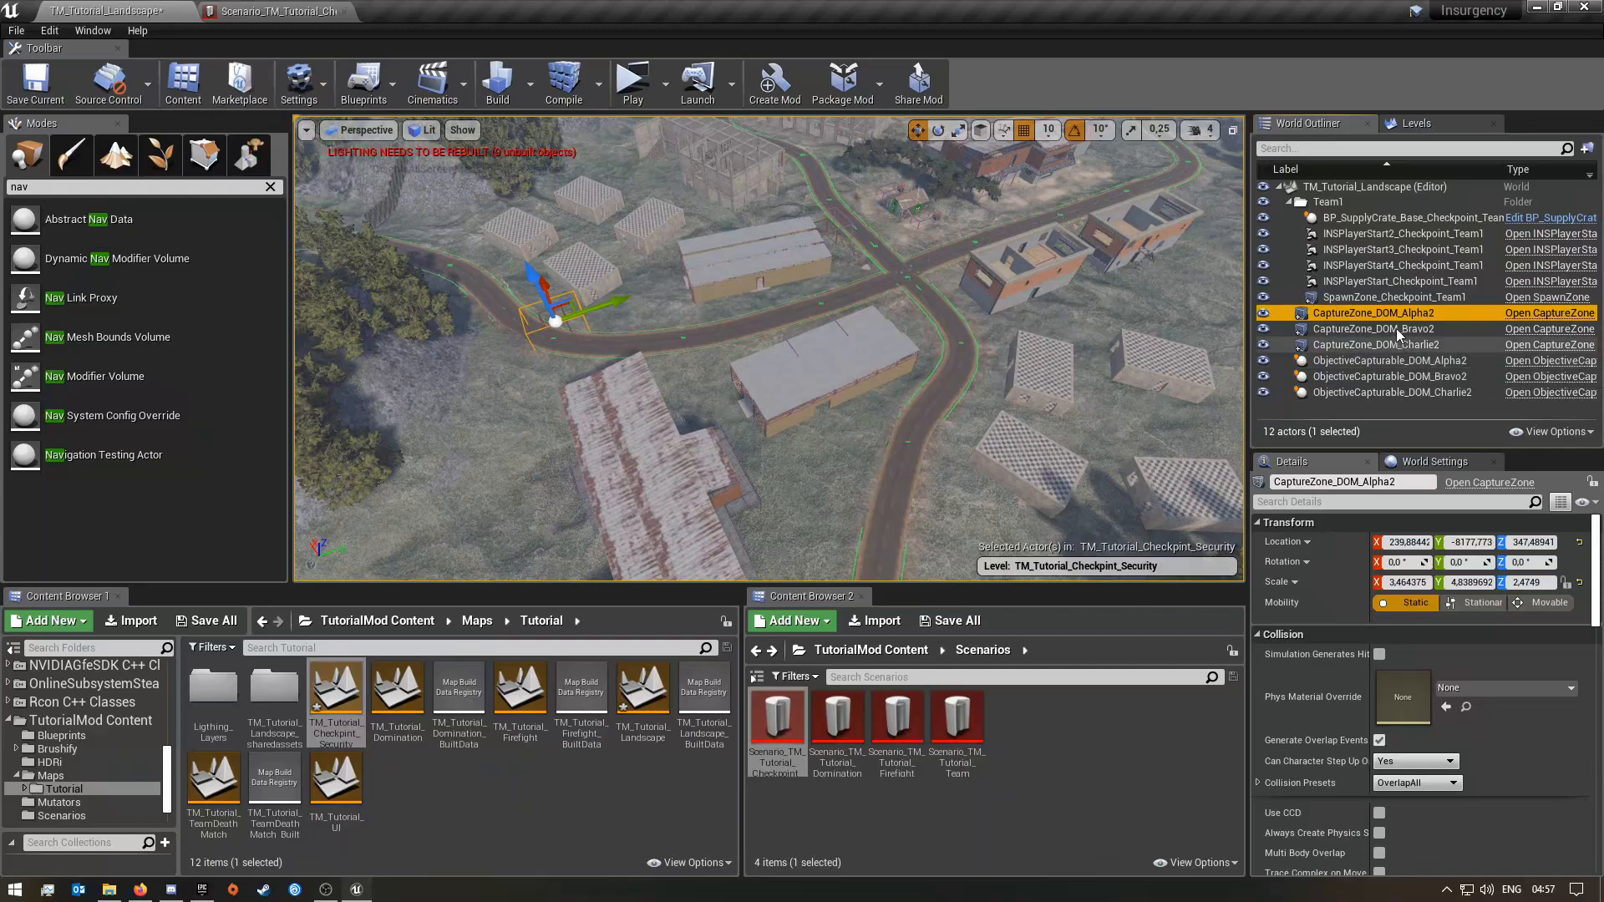
right_drag(753, 419, 919, 435)
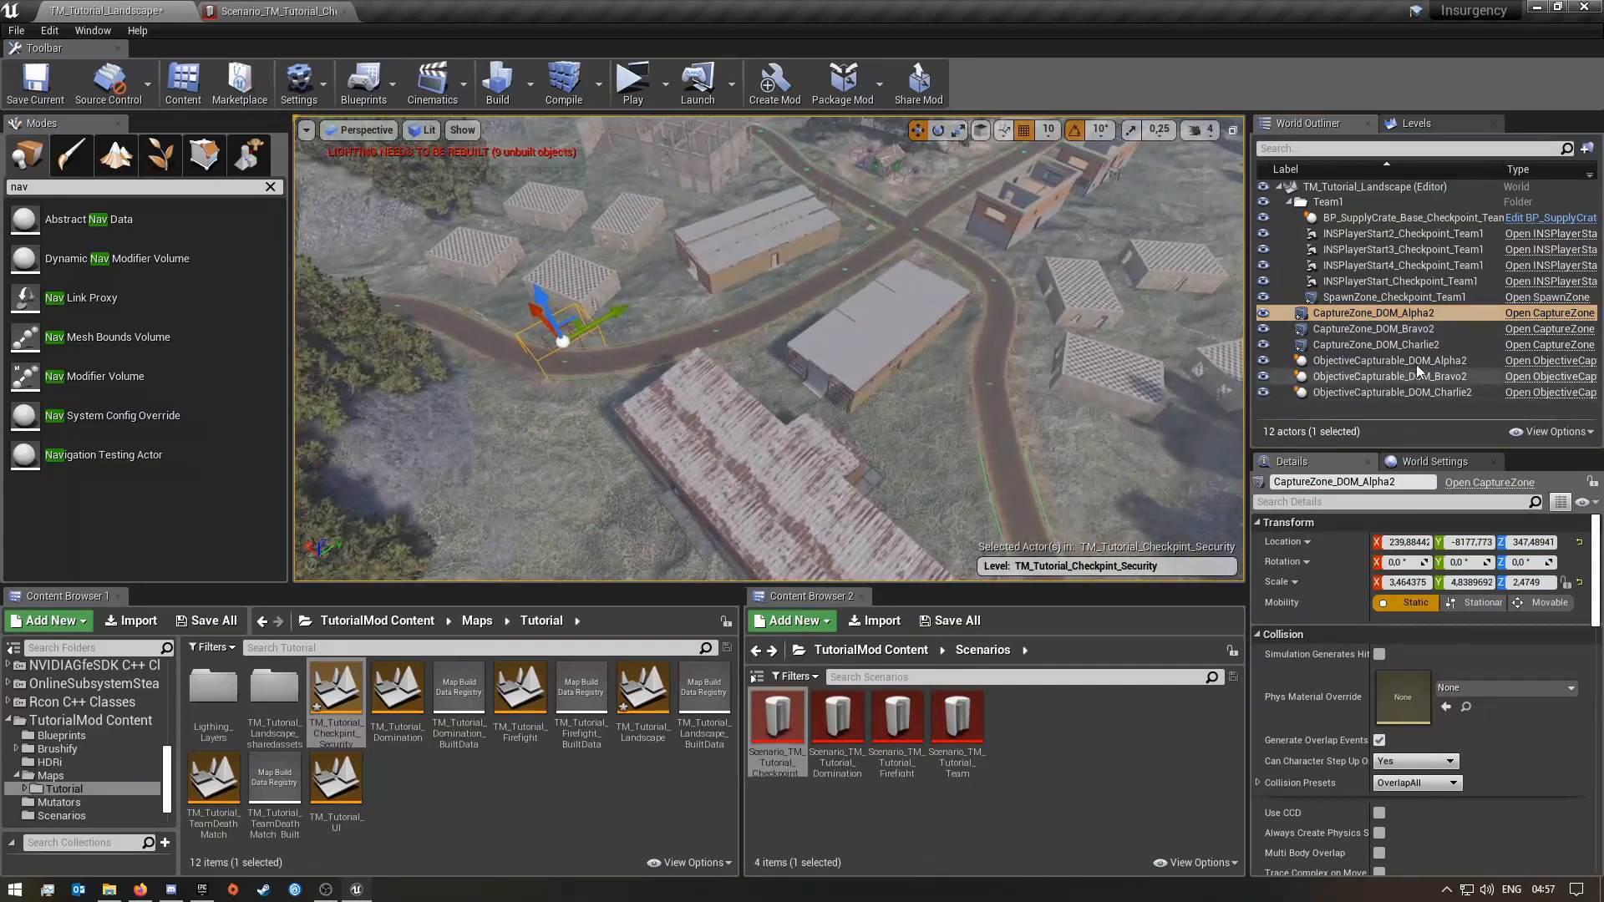
click(1409, 318)
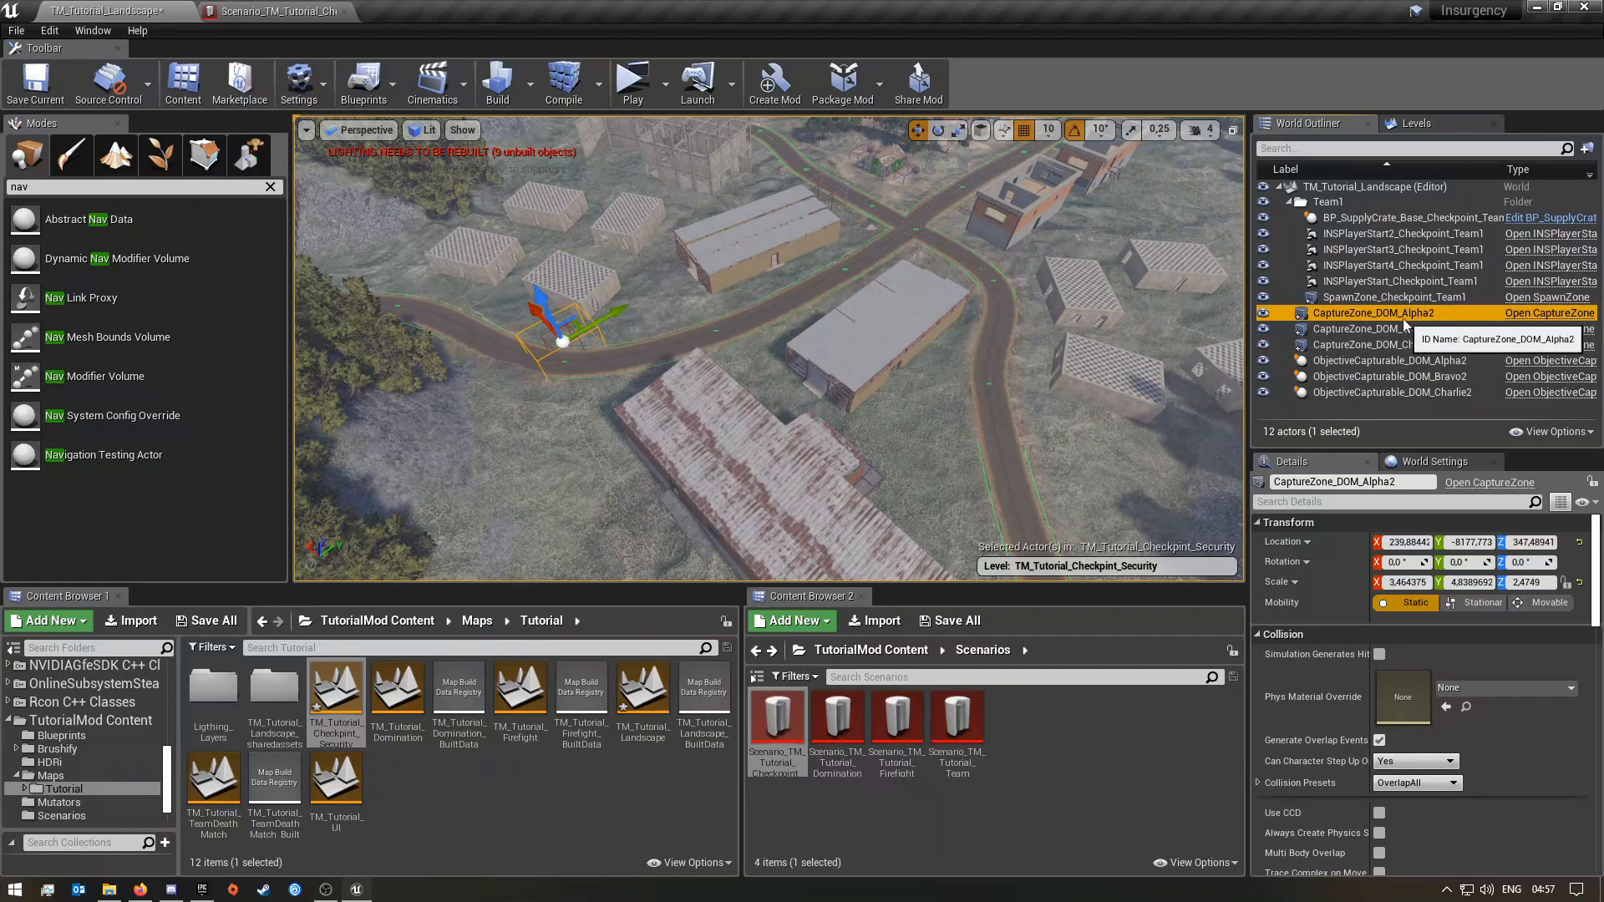
click(1405, 318)
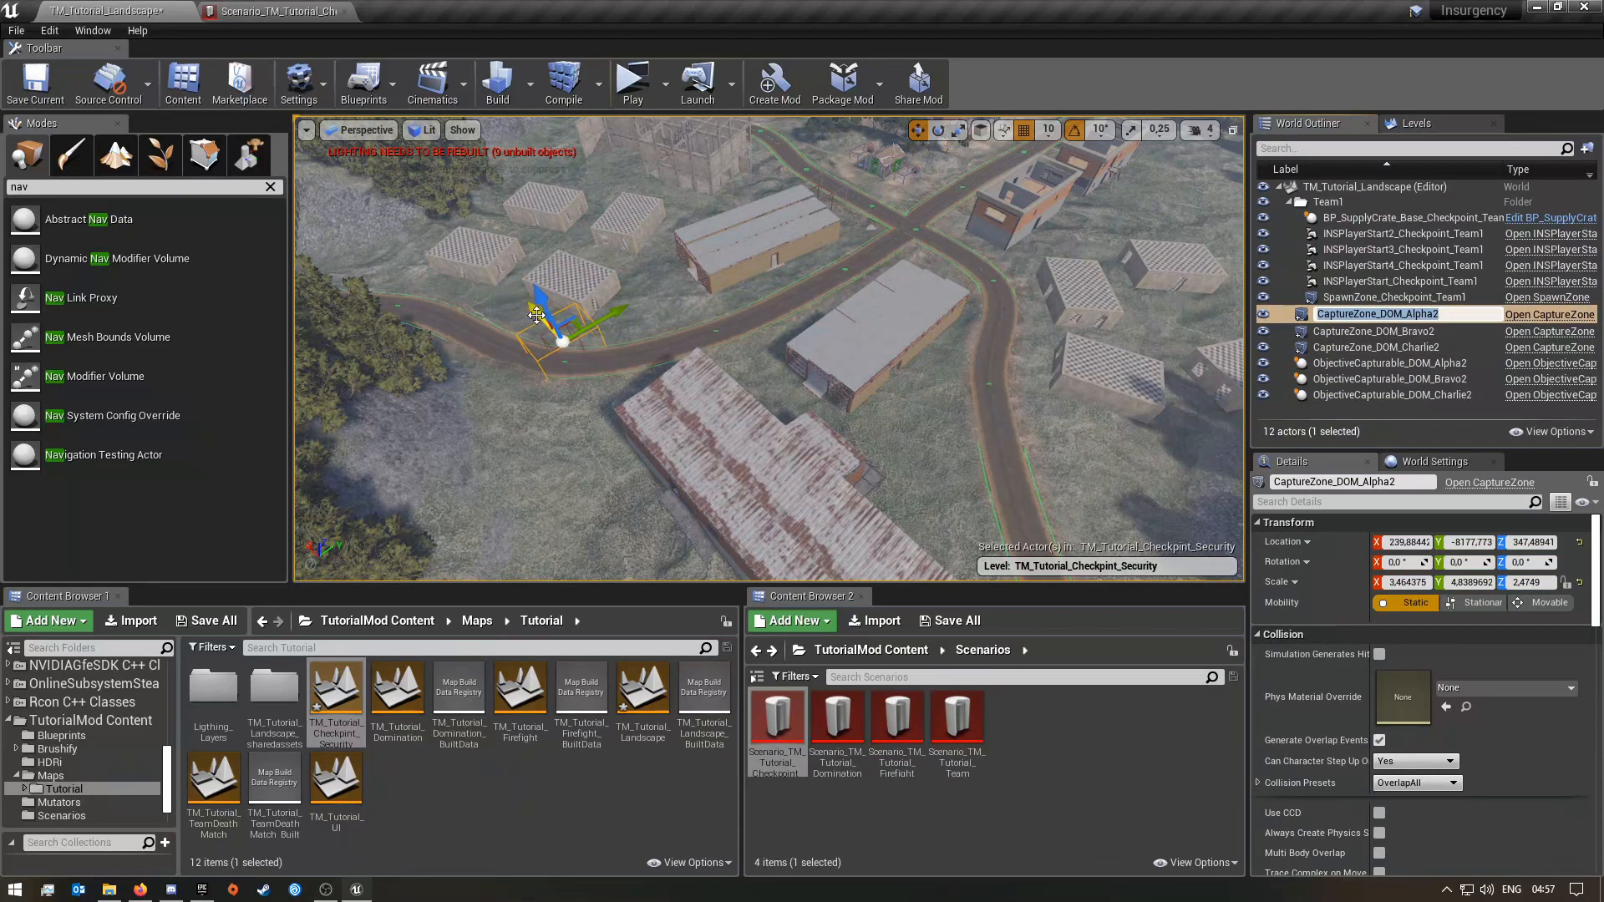
key(Return)
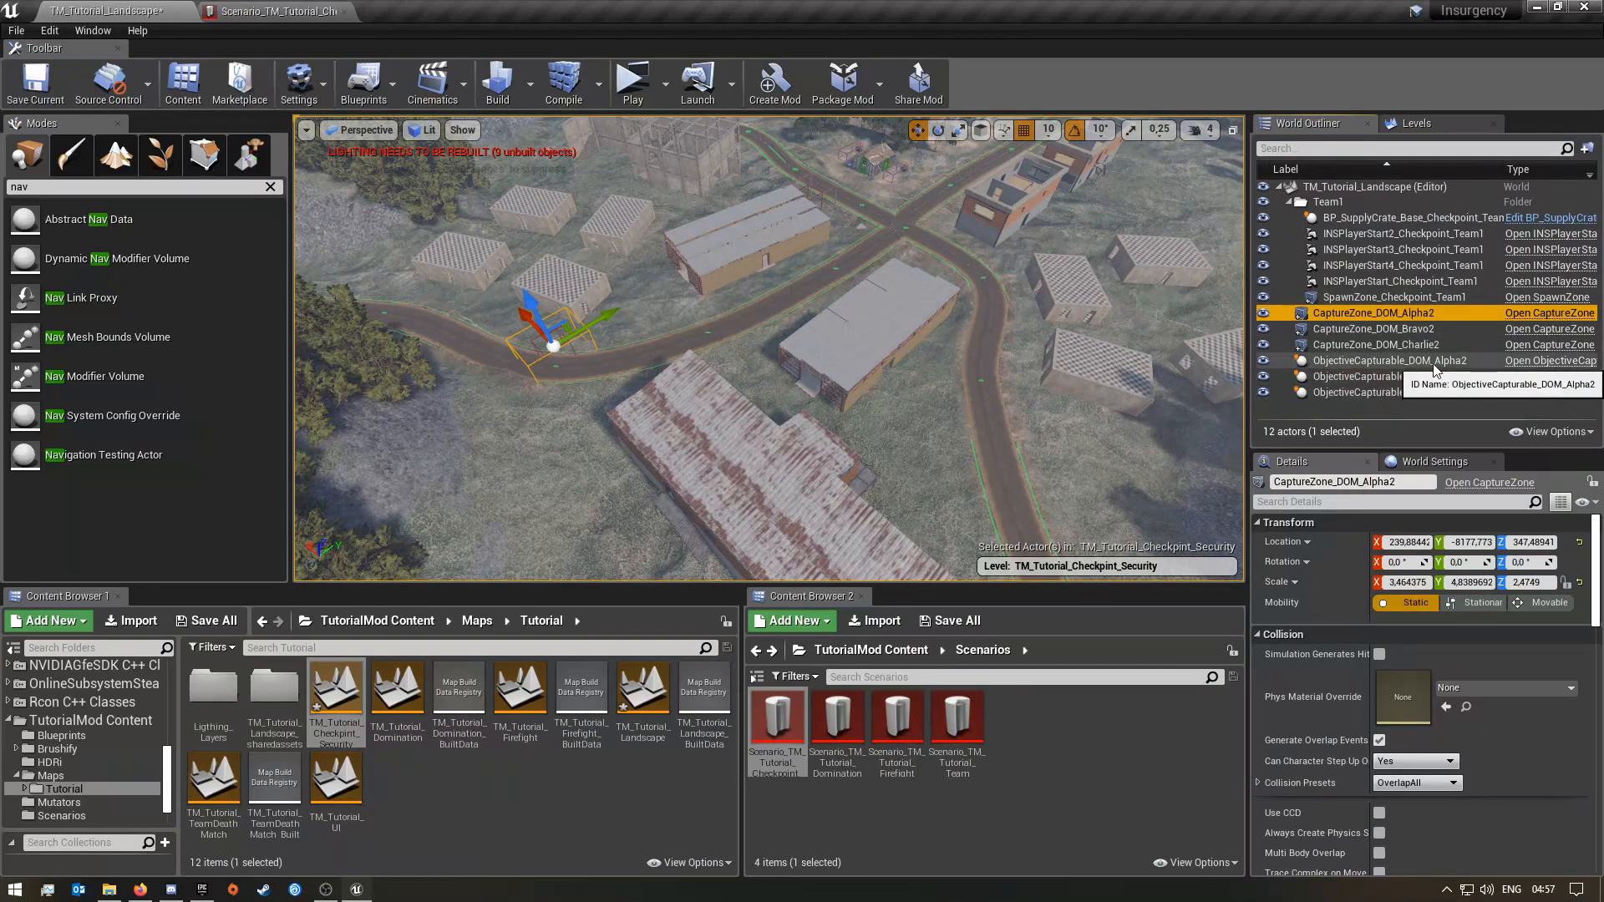
ctrl+click(1335, 366)
right_drag(1011, 329, 977, 330)
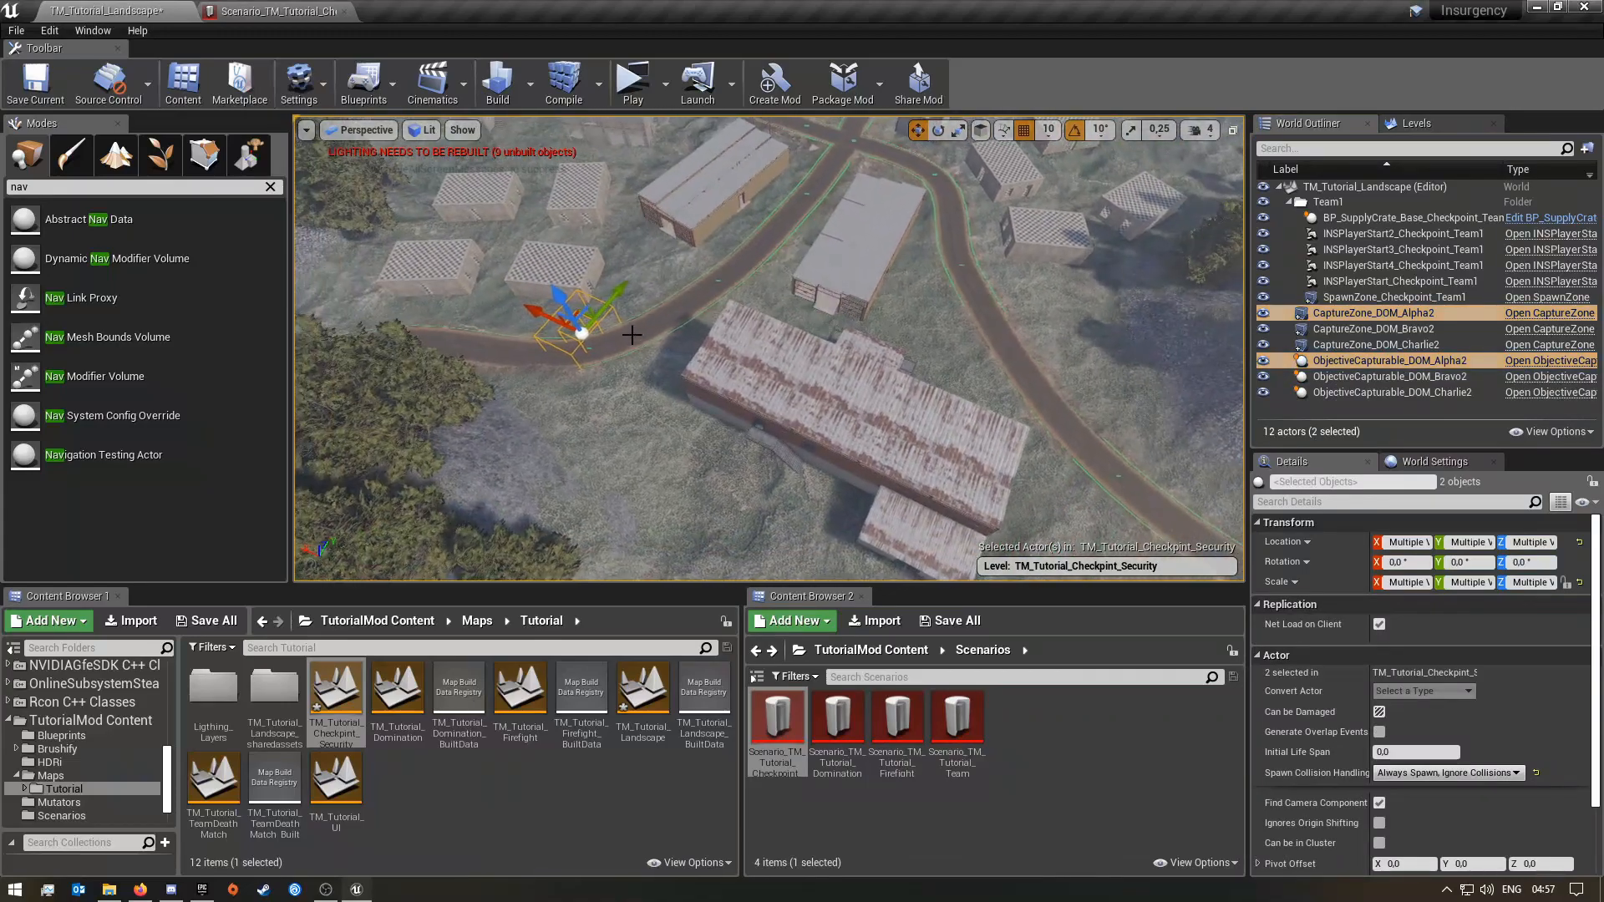
drag(542, 319, 760, 386)
- Position the Alpha capture zone and objective inside the long rusty-roofed building and rotate both to 90° about Z
right_drag(790, 415, 789, 356)
key(w)
key(w)
key(s)
key(w)
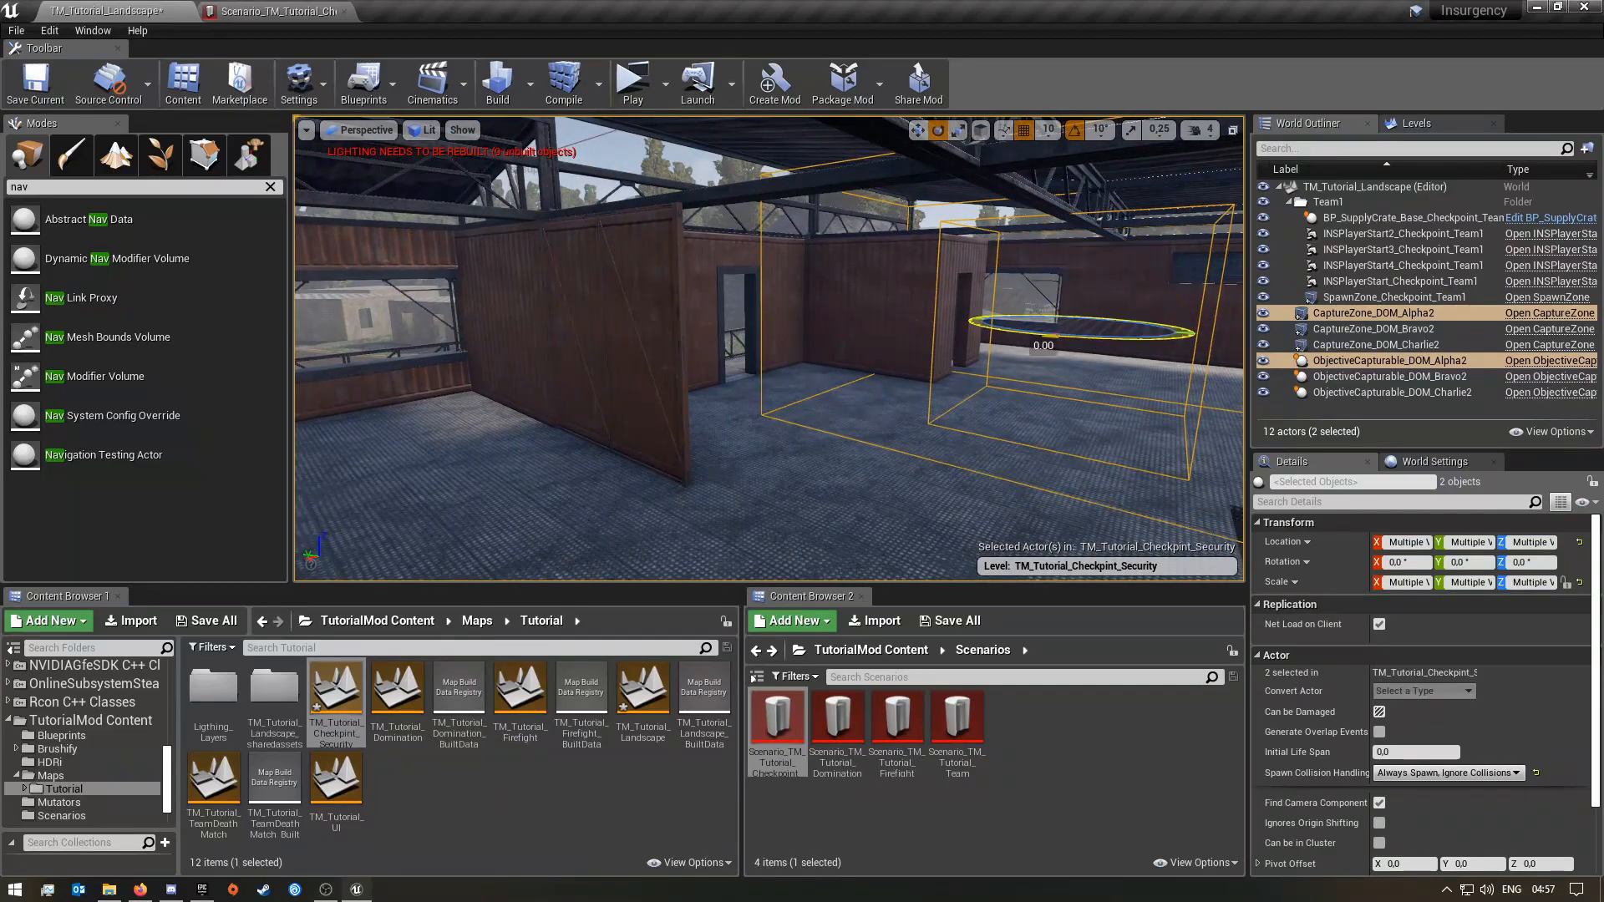
right_drag(961, 335, 1111, 376)
key(s)
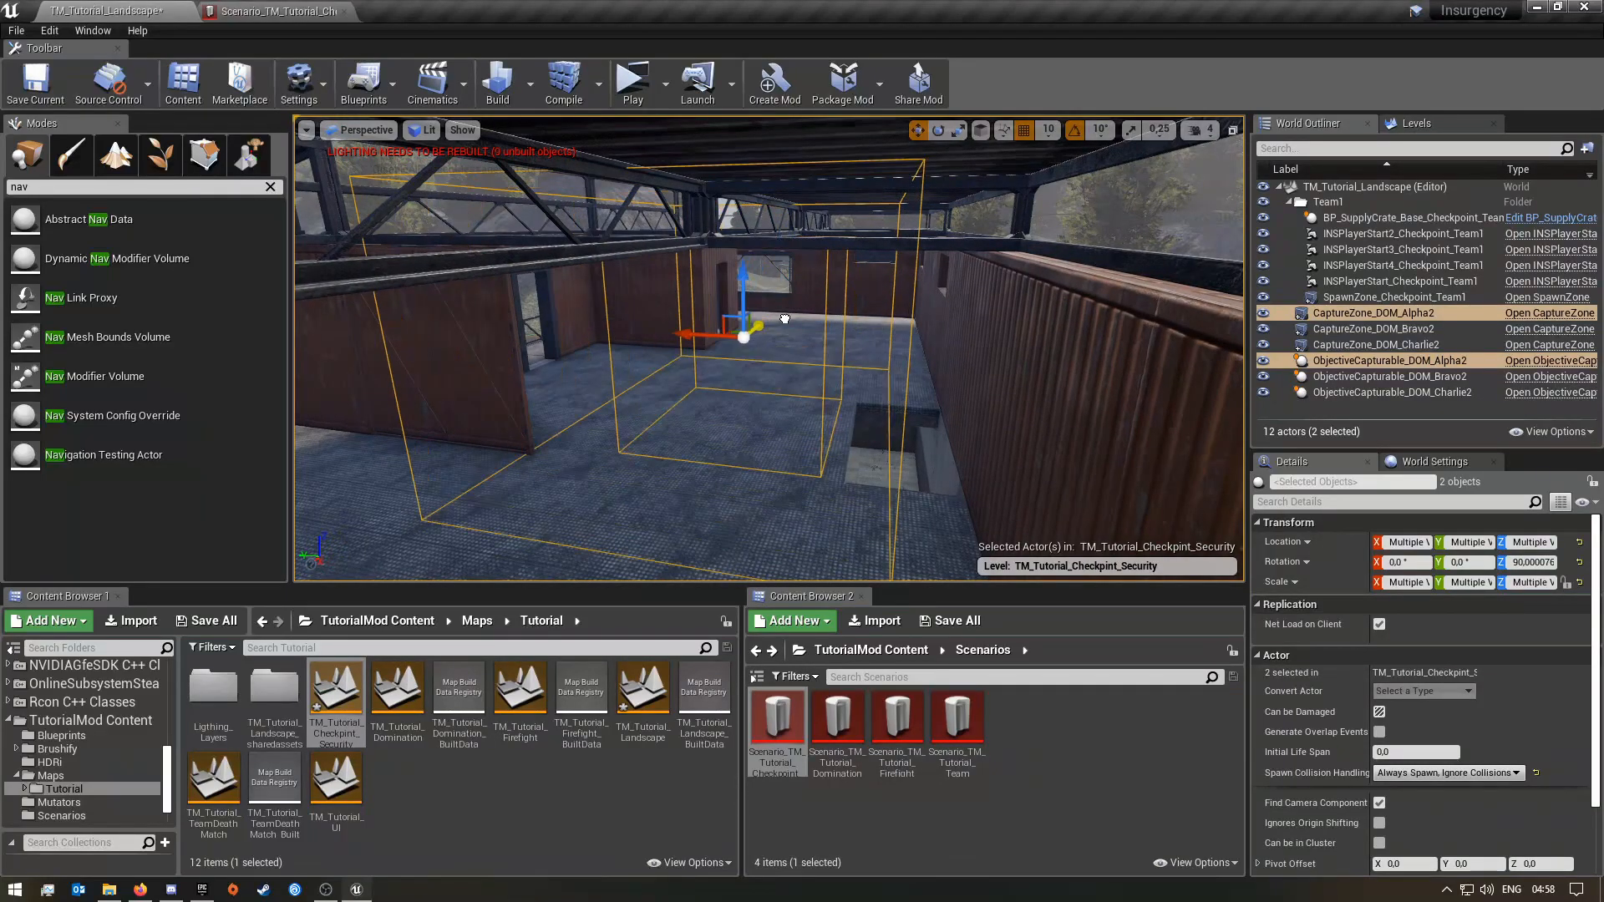
right_drag(727, 317, 669, 317)
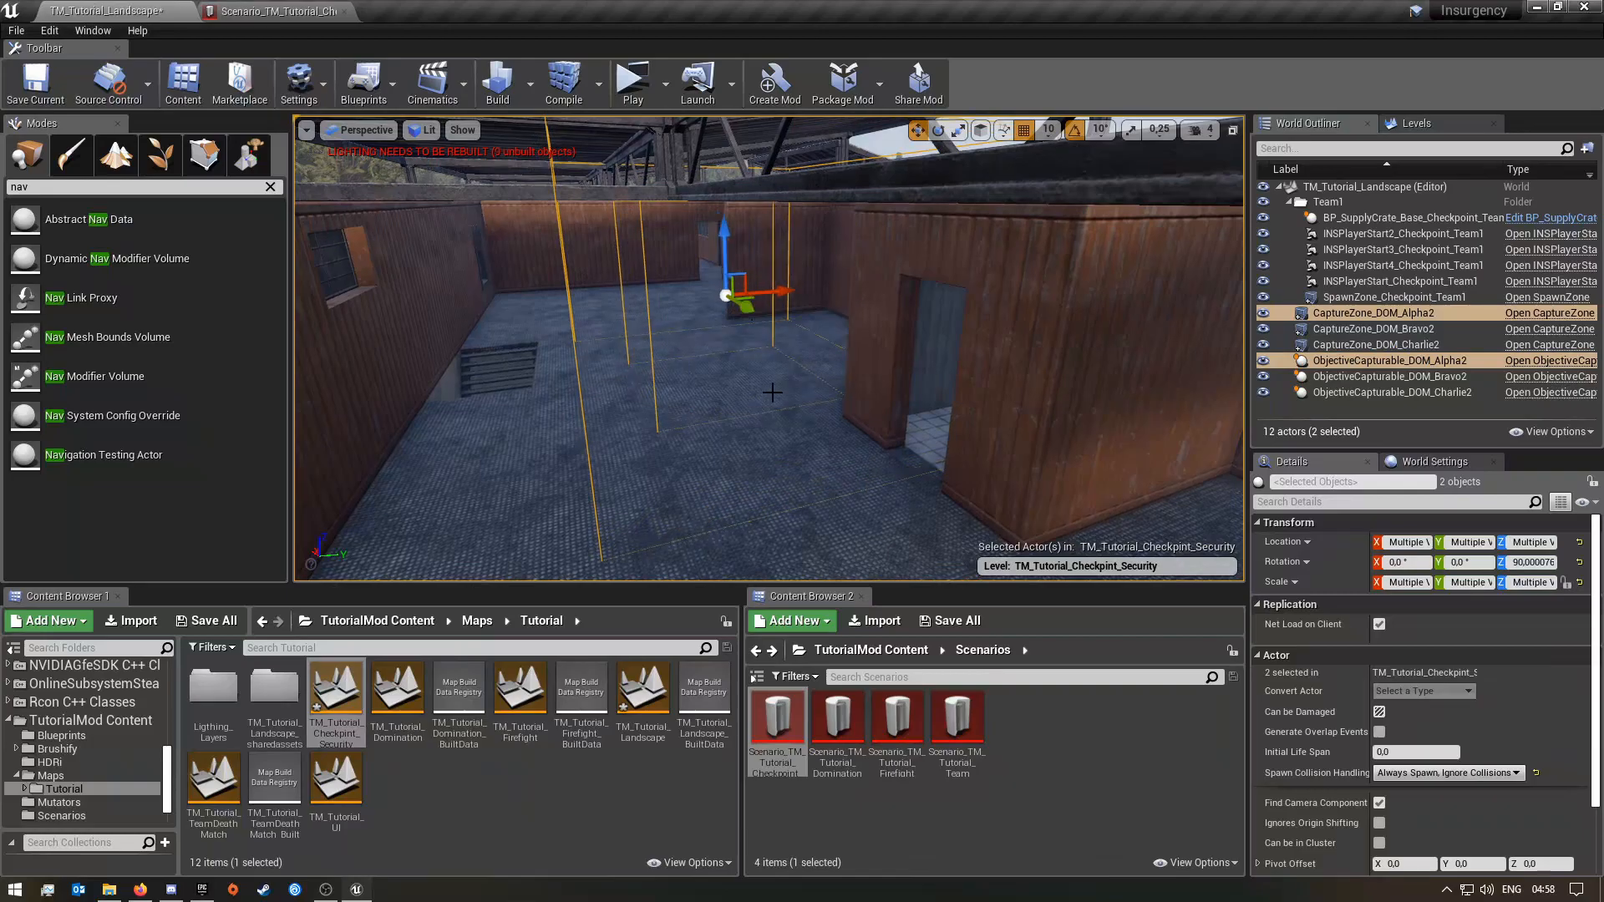
key(Escape)
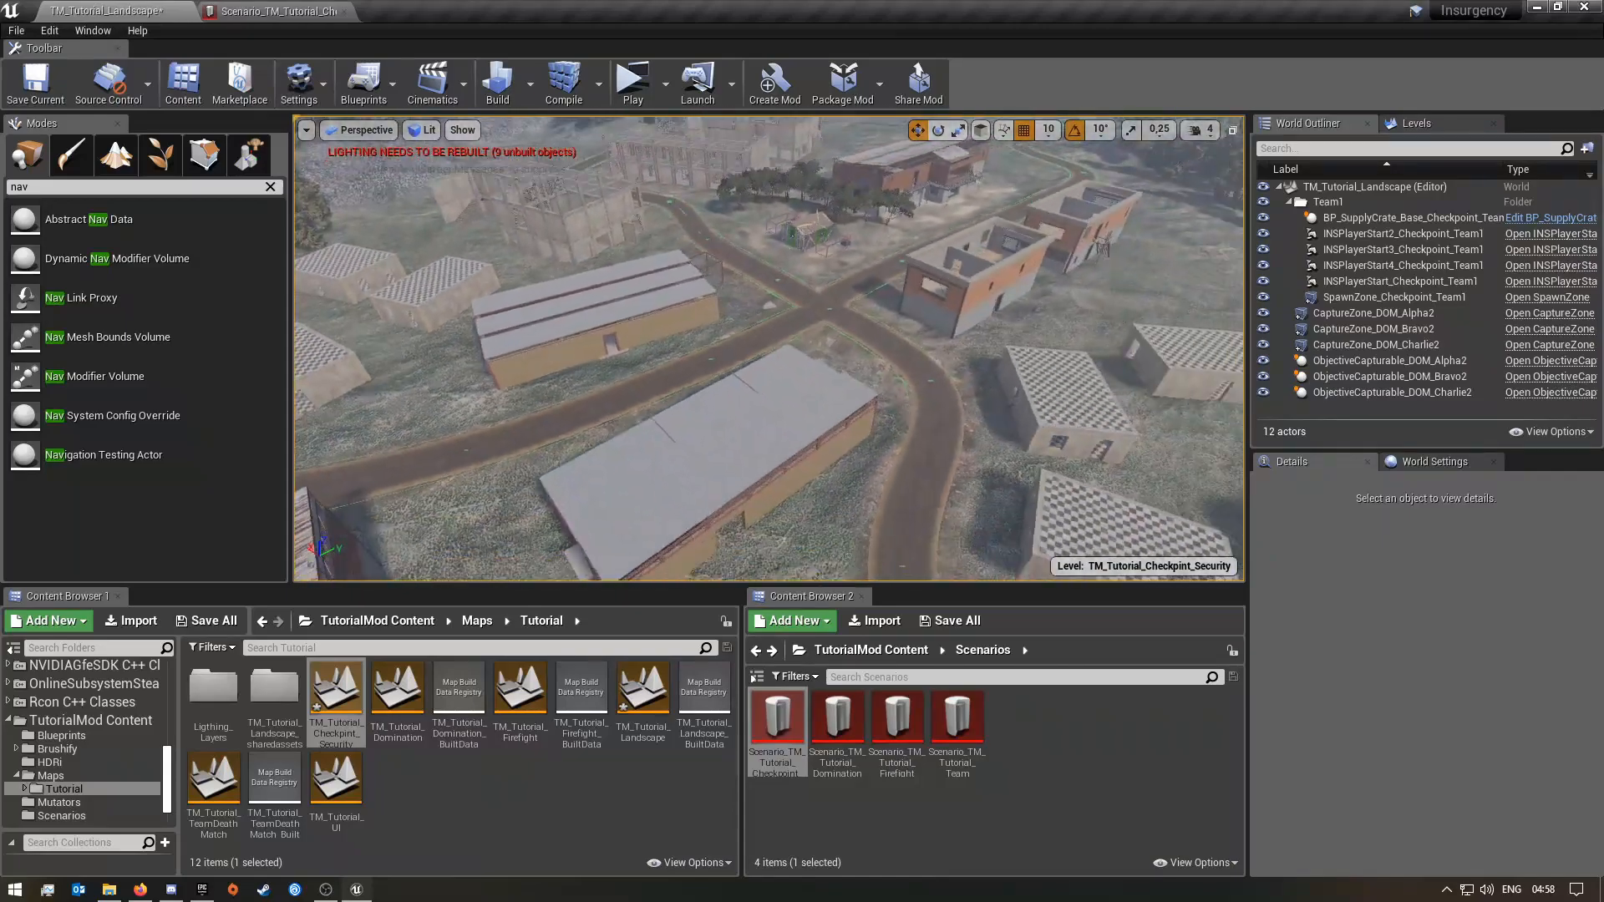
- Select CaptureZone_DOM_Bravo2 with ObjectiveCapturable_DOM_Bravo2, move both onto a checkered-roof house and rotate them to 230° about Z
click(1404, 329)
ctrl+click(1390, 377)
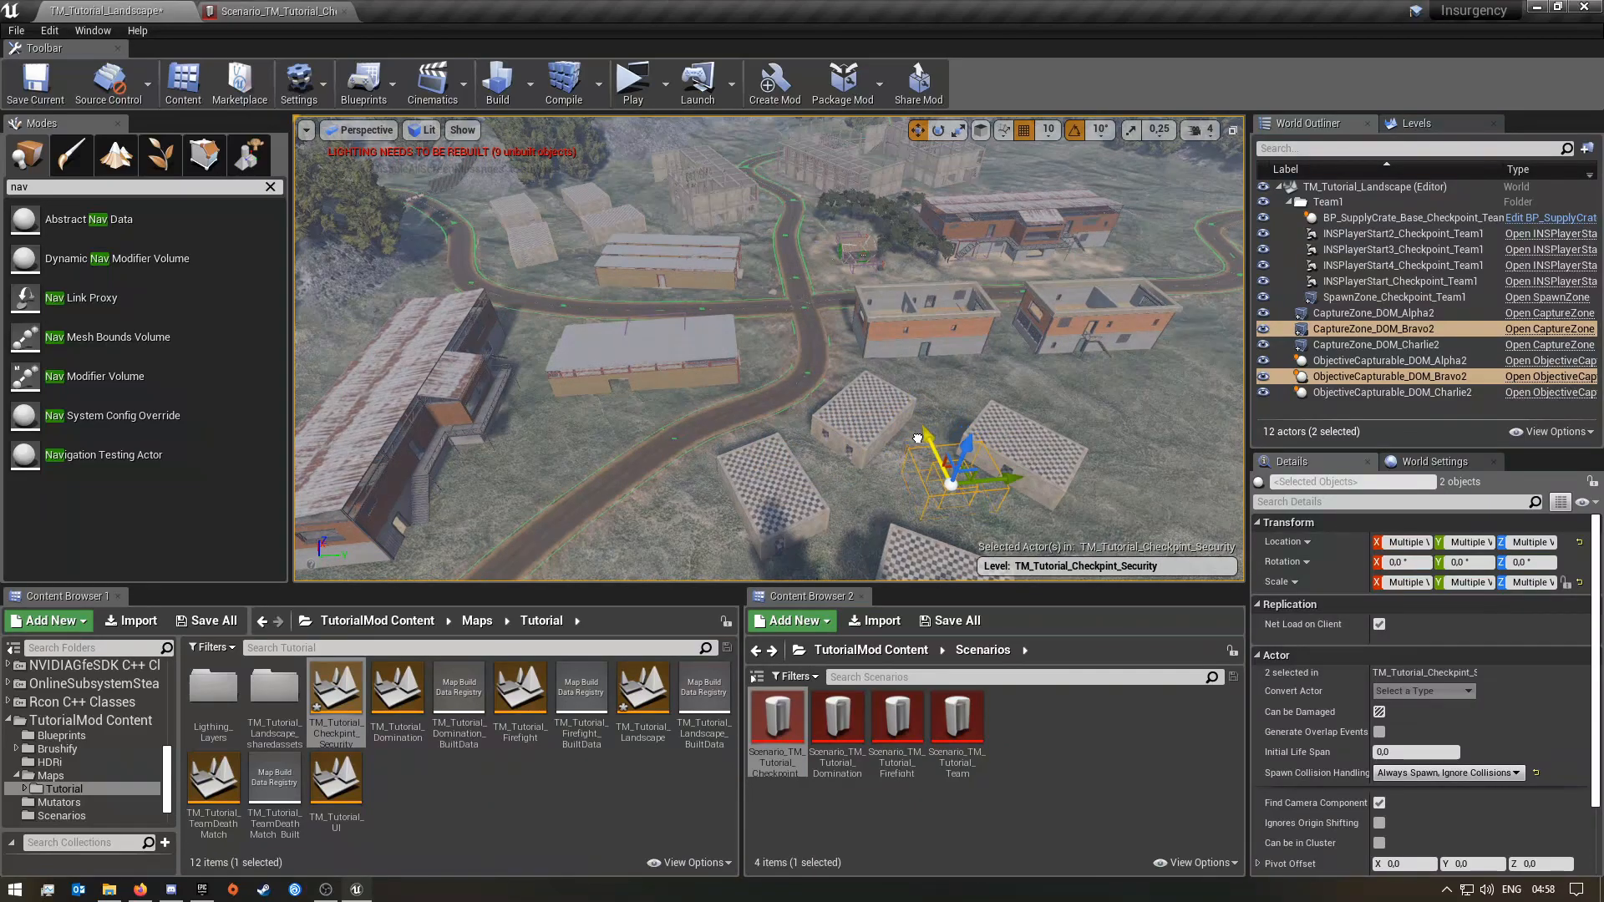
right_drag(963, 480, 676, 384)
drag(676, 384, 877, 501)
key(e)
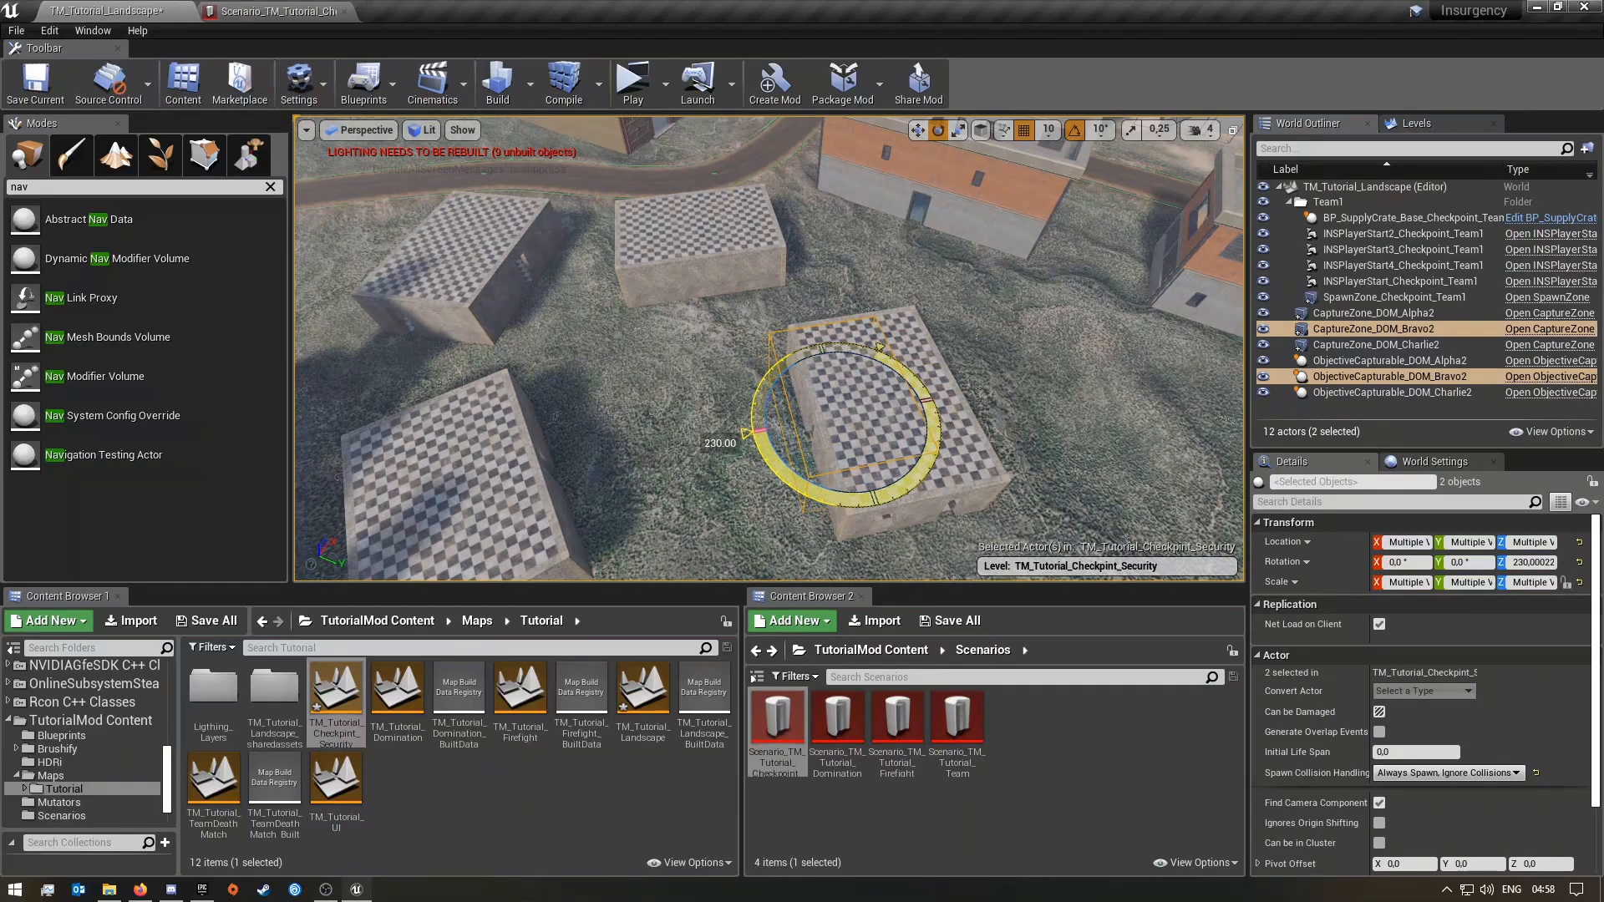
key(w)
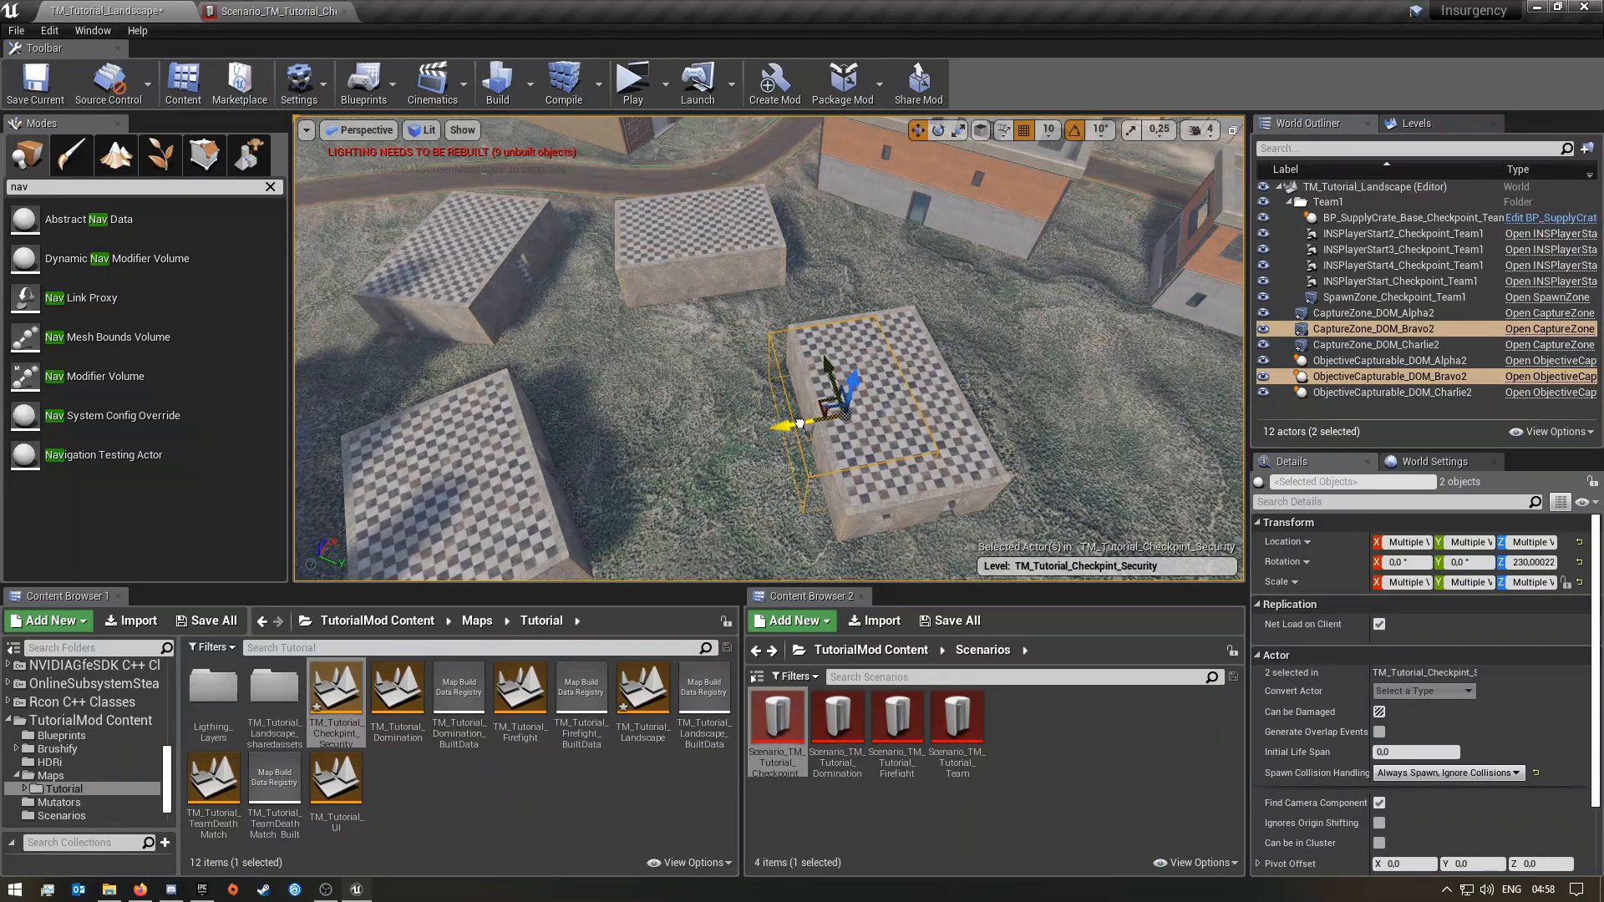
right_drag(849, 414, 814, 359)
- Select CaptureZone_DOM_Charlie2 with ObjectiveCapturable_DOM_Charlie2, move both into the ruined brick building and rotate them to -20° about Z
click(1420, 345)
ctrl+click(1421, 392)
key(f)
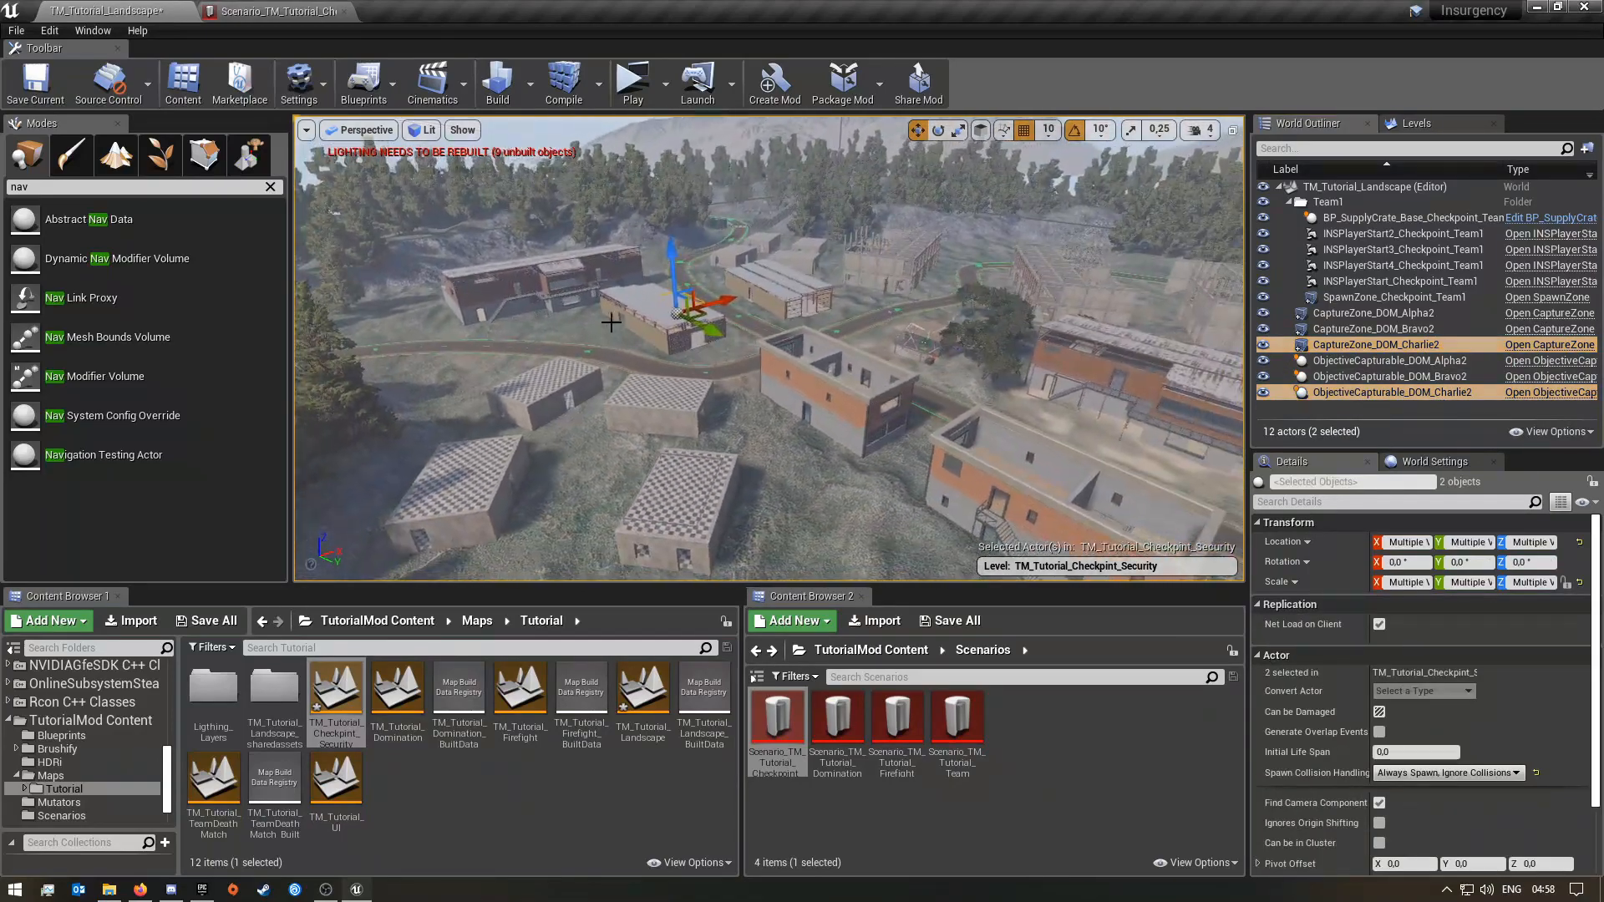
drag(882, 401, 1028, 466)
mouse_move(1028, 465)
right_down()
mouse_move(1028, 418)
mouse_move(1077, 451)
mouse_move(1003, 459)
mouse_move(1040, 442)
right_up()
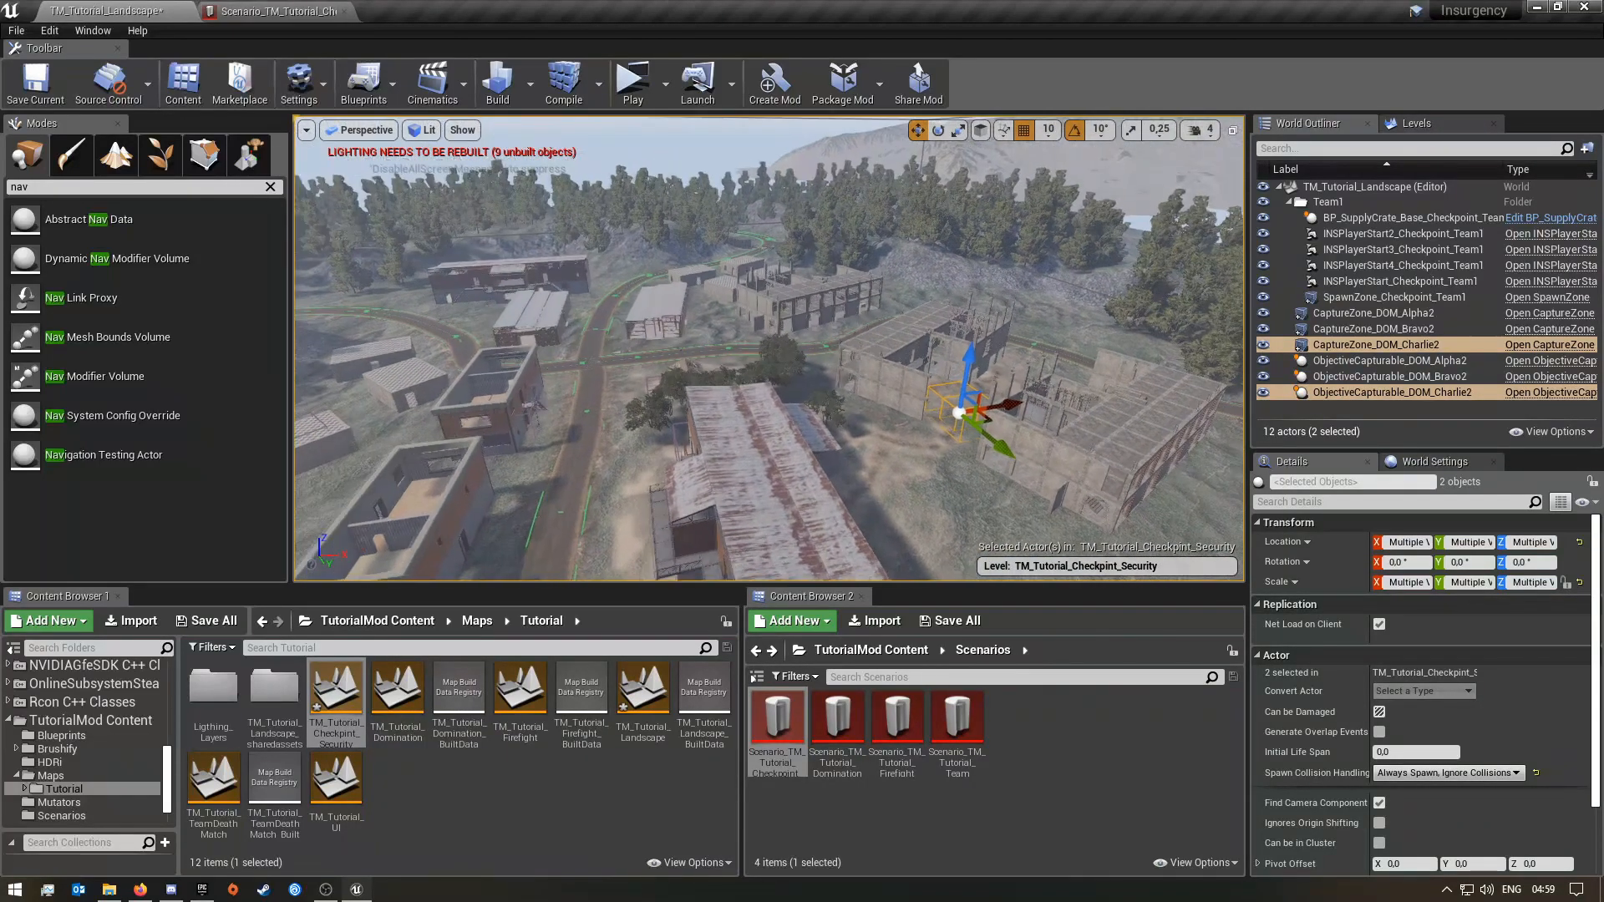
right_drag(769, 349, 827, 386)
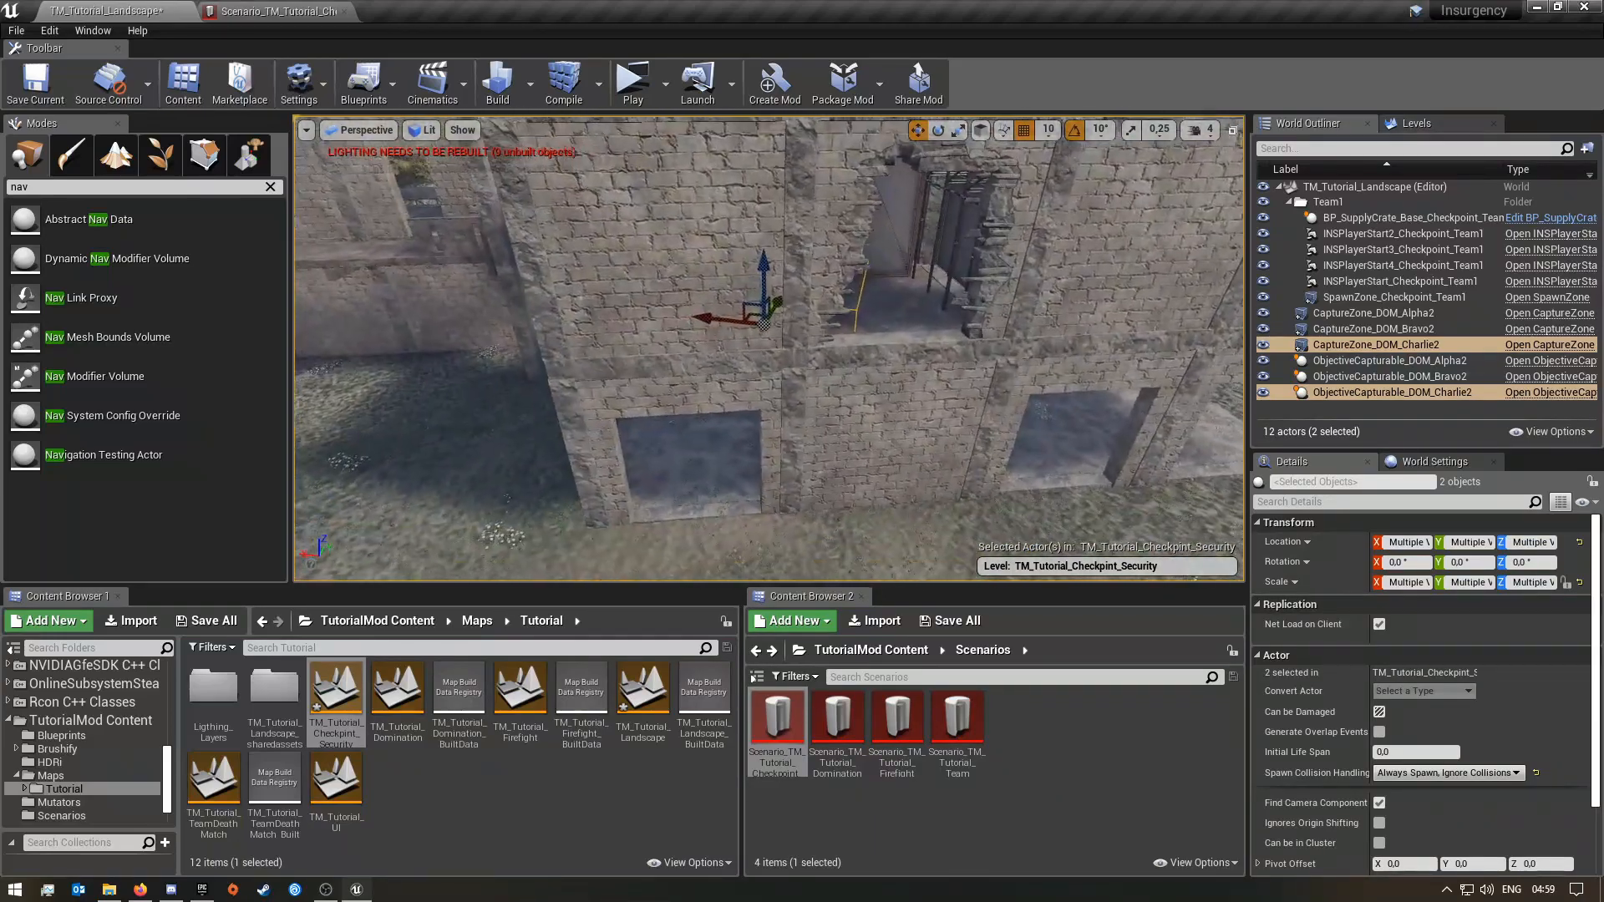
drag(779, 371, 752, 374)
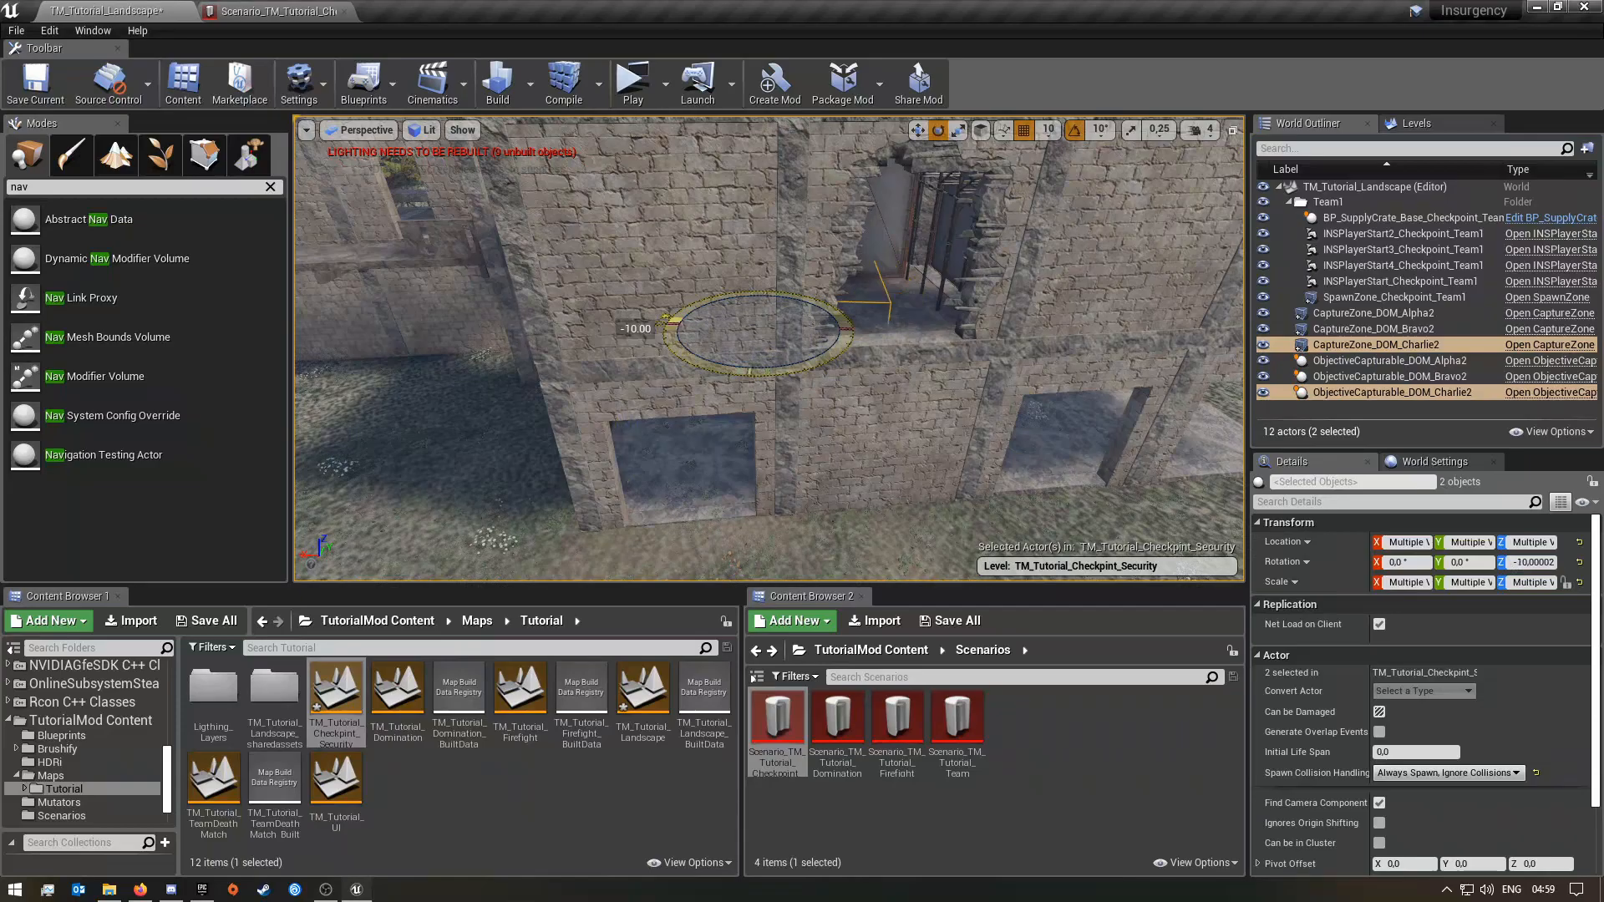
key(Escape)
right_drag(784, 375, 789, 410)
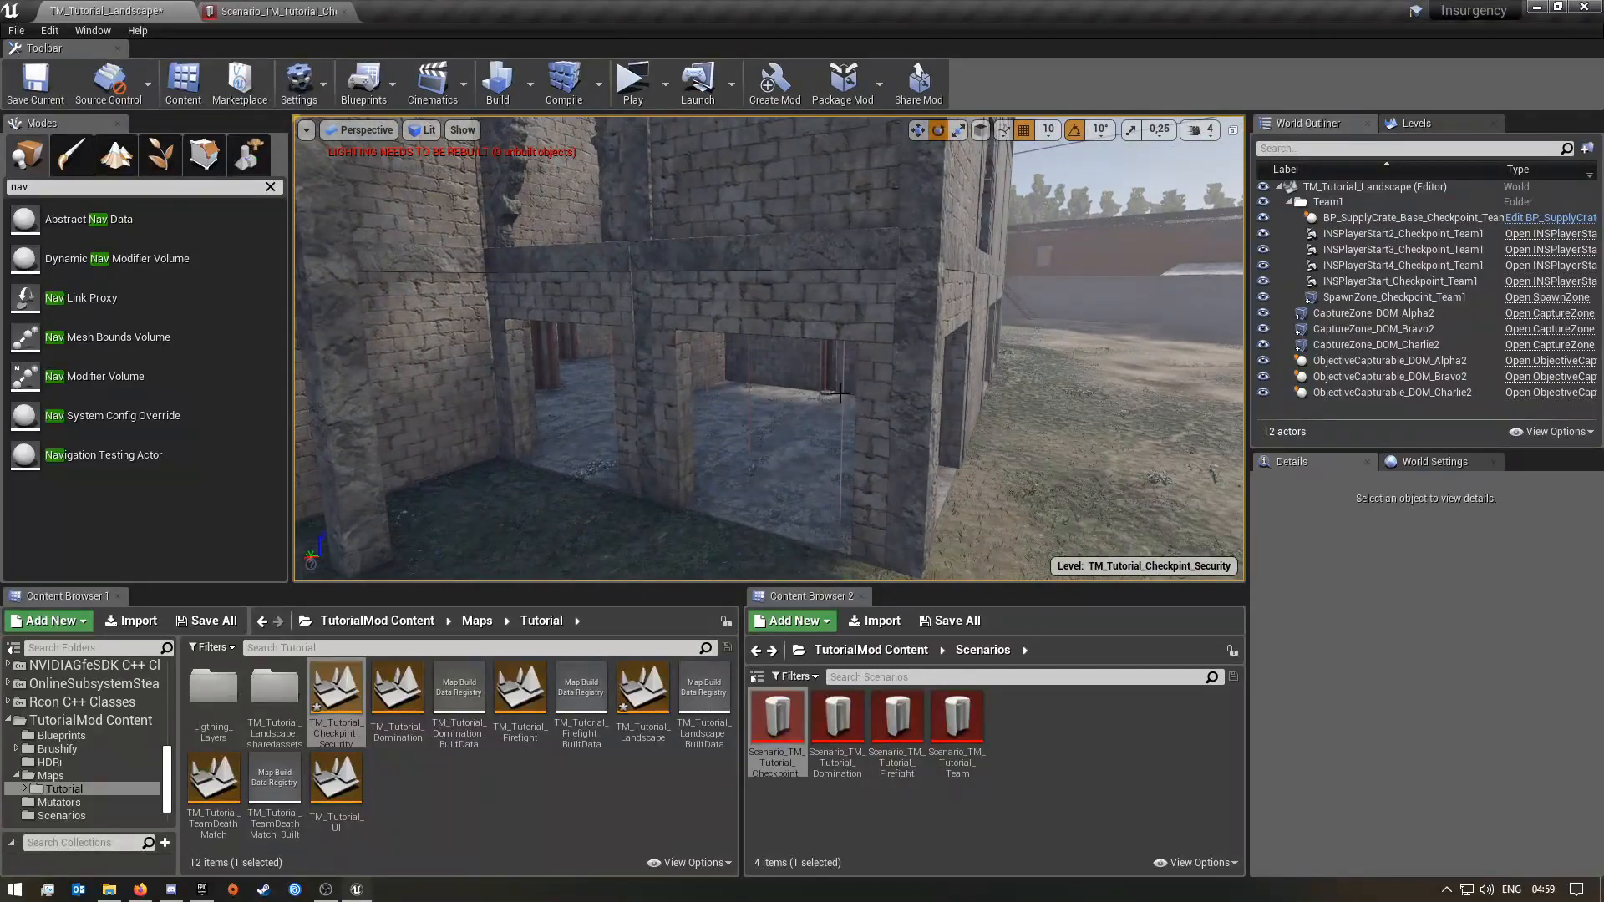
- Lower the Charlie capture zone and objective to the ruined building's ground floor and save all modified levels
click(1421, 392)
ctrl+click(1387, 344)
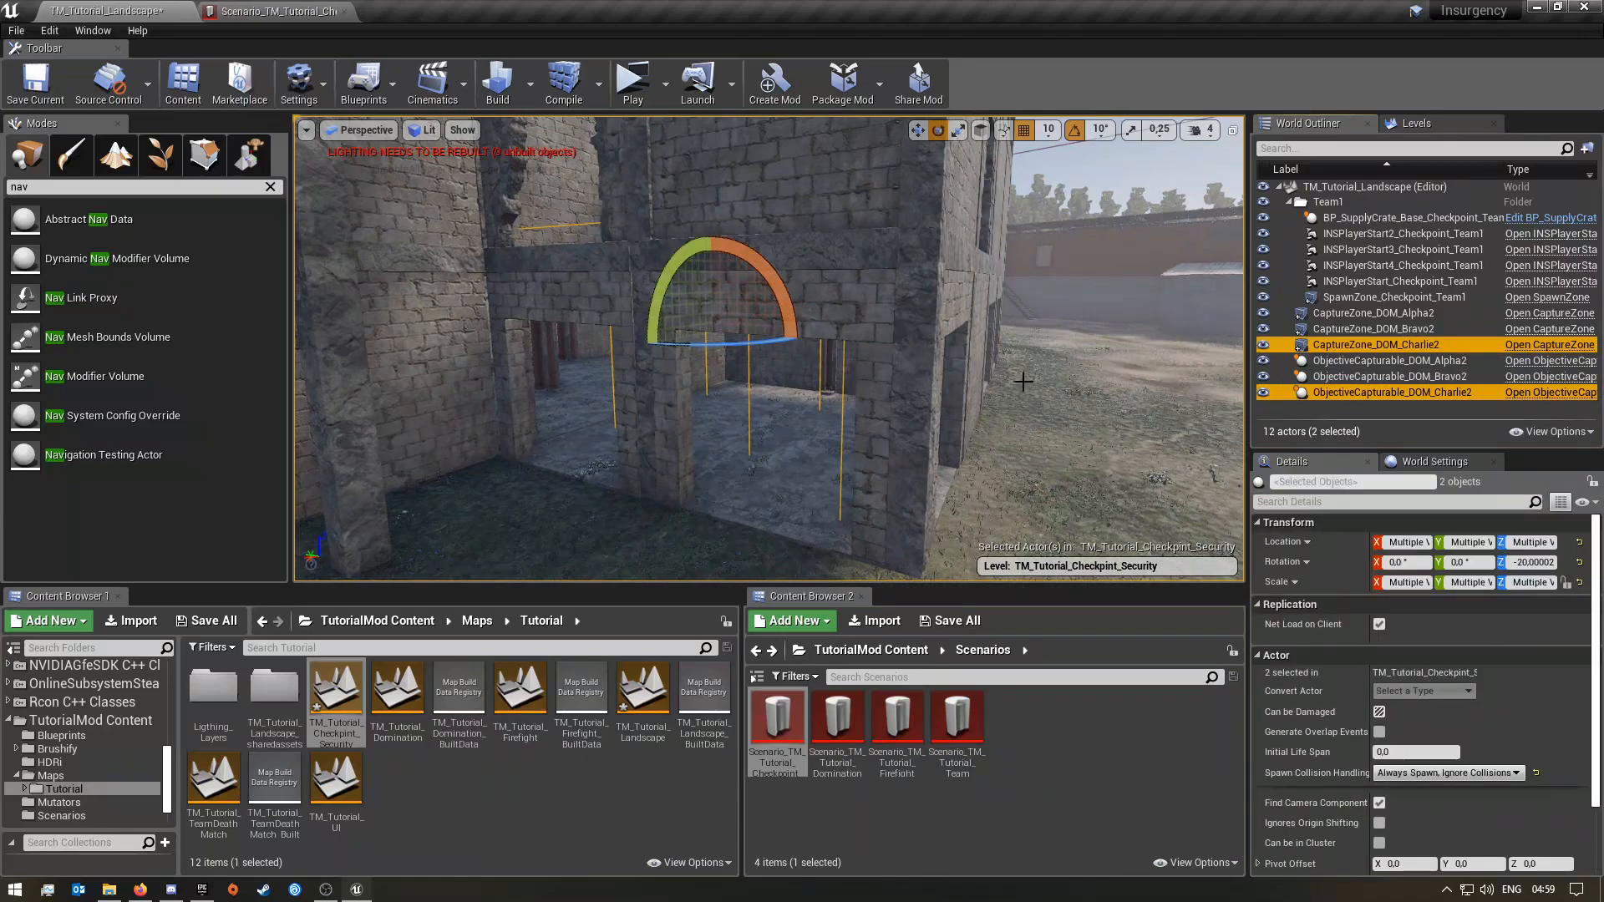
key(w)
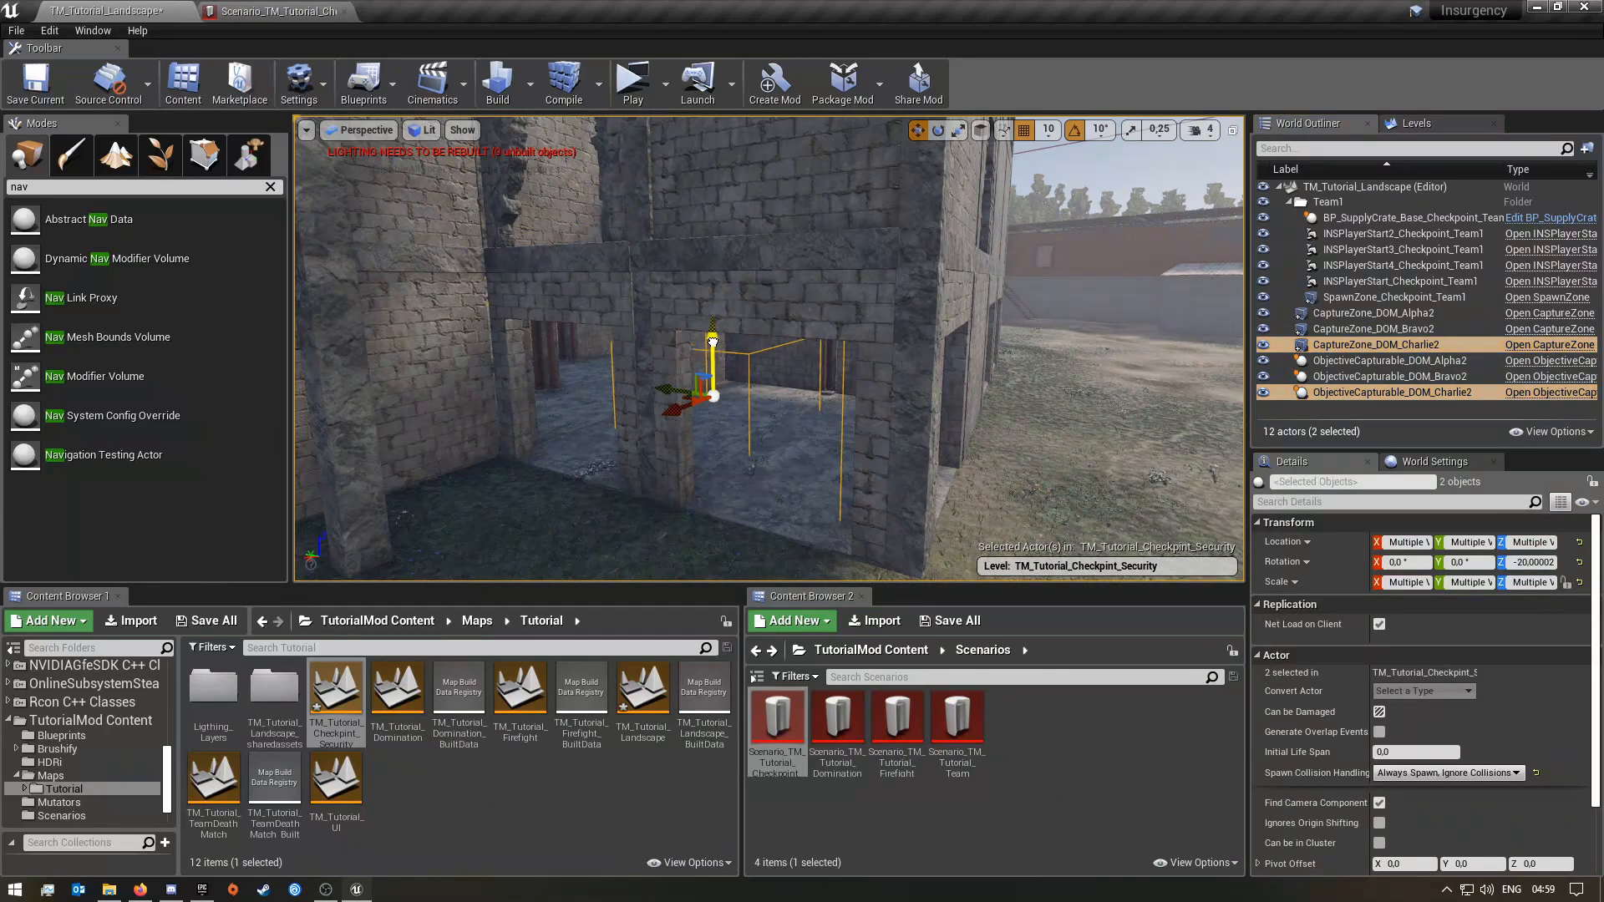
mouse_move(713, 321)
mouse_down()
mouse_move(731, 273)
mouse_move(694, 299)
mouse_move(706, 328)
mouse_up()
key(Escape)
right_drag(706, 328, 1186, 381)
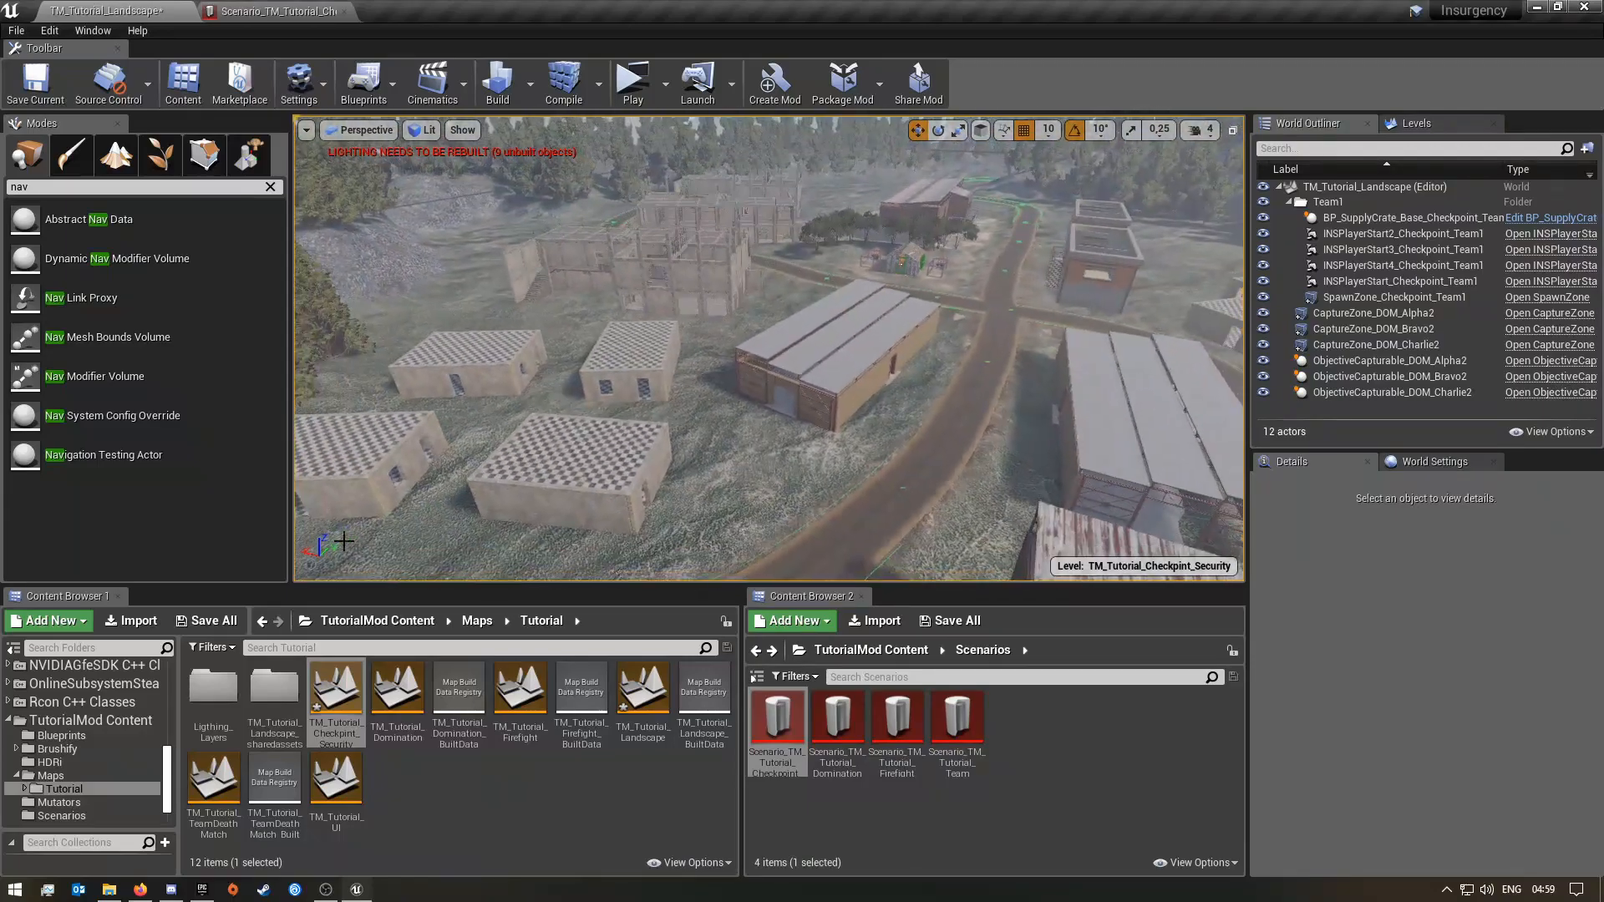
click(207, 620)
click(953, 600)
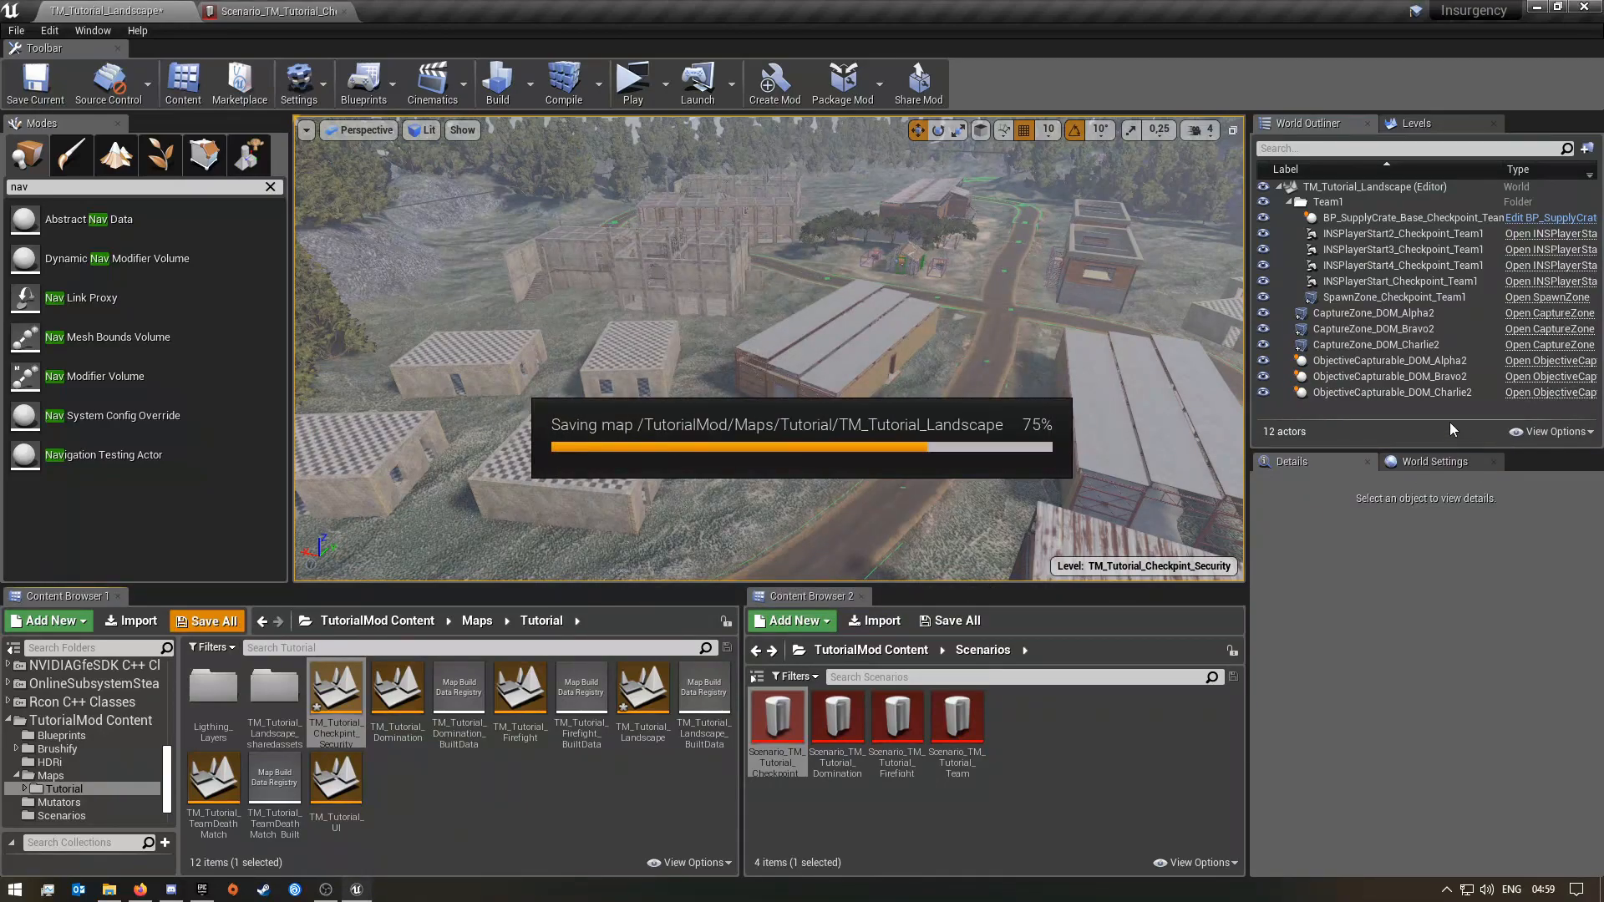
- Rename the three capture zones CaptureZone_Checkpoint_Alpha2, CaptureZone_Checkpoint_Bravo2 and CaptureZone_Checkpoint_Charlie2
double_click(1390, 312)
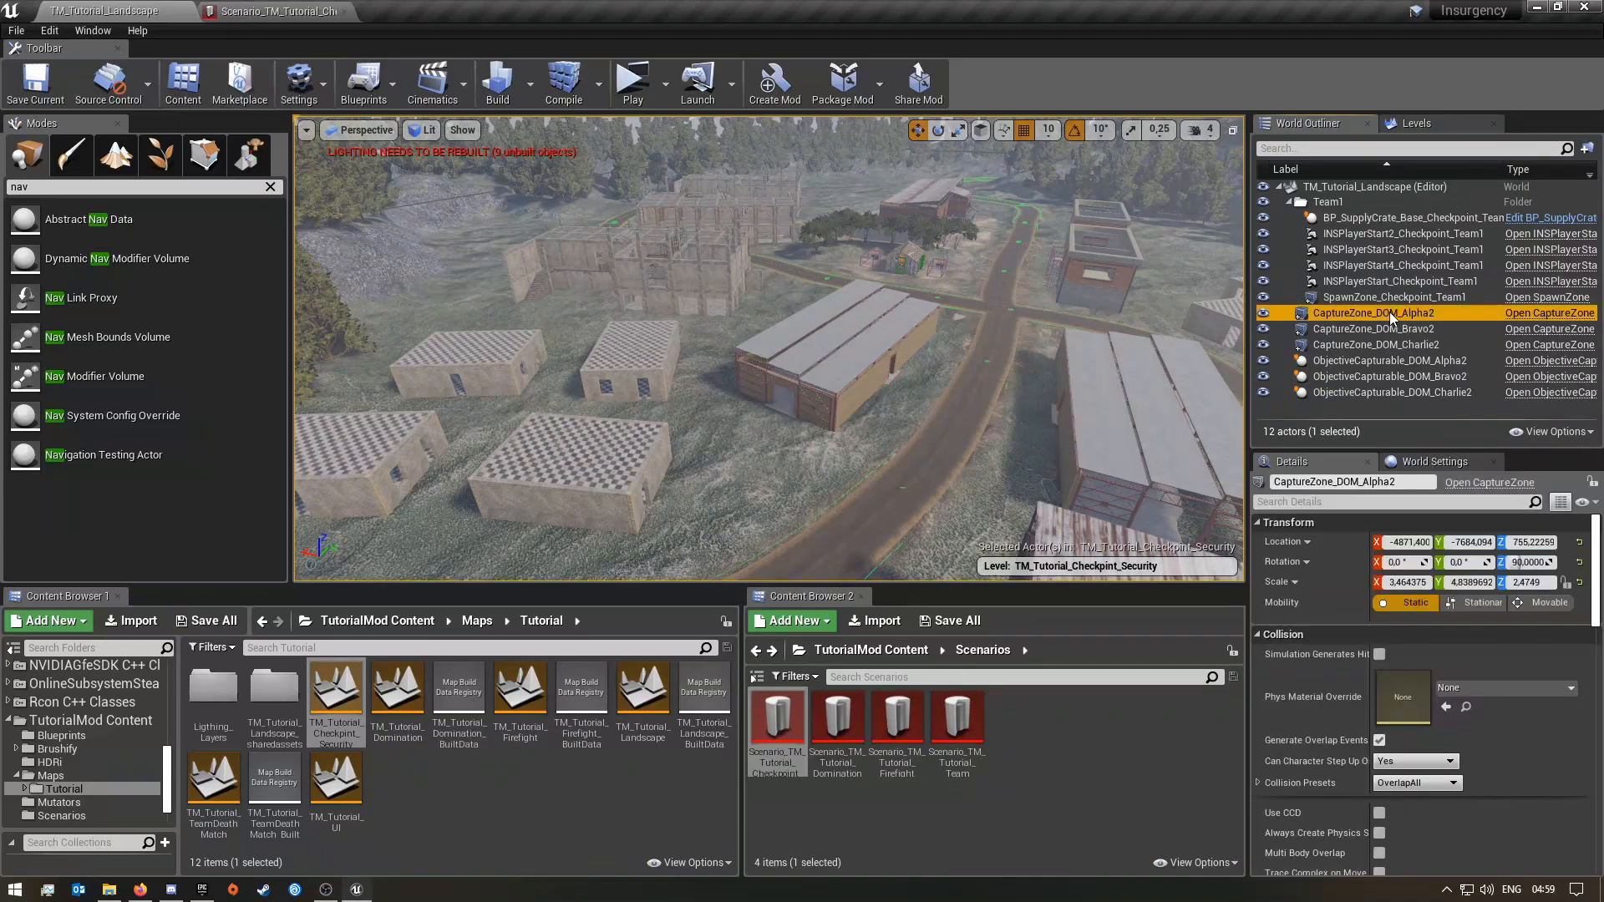
click(1390, 313)
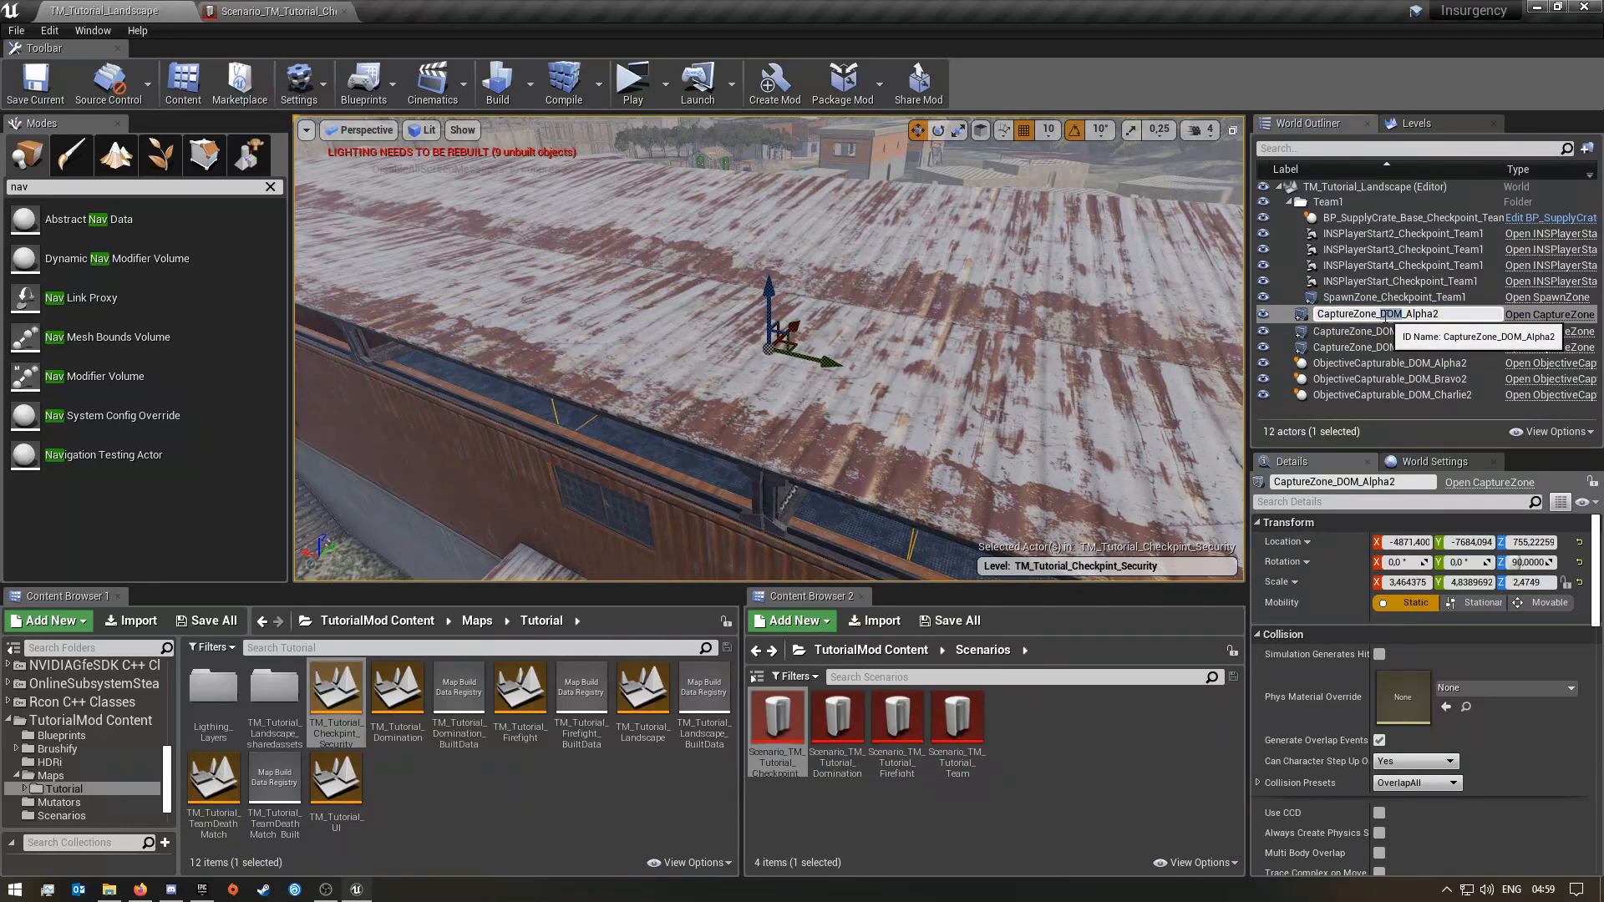
text(Checkpoint)
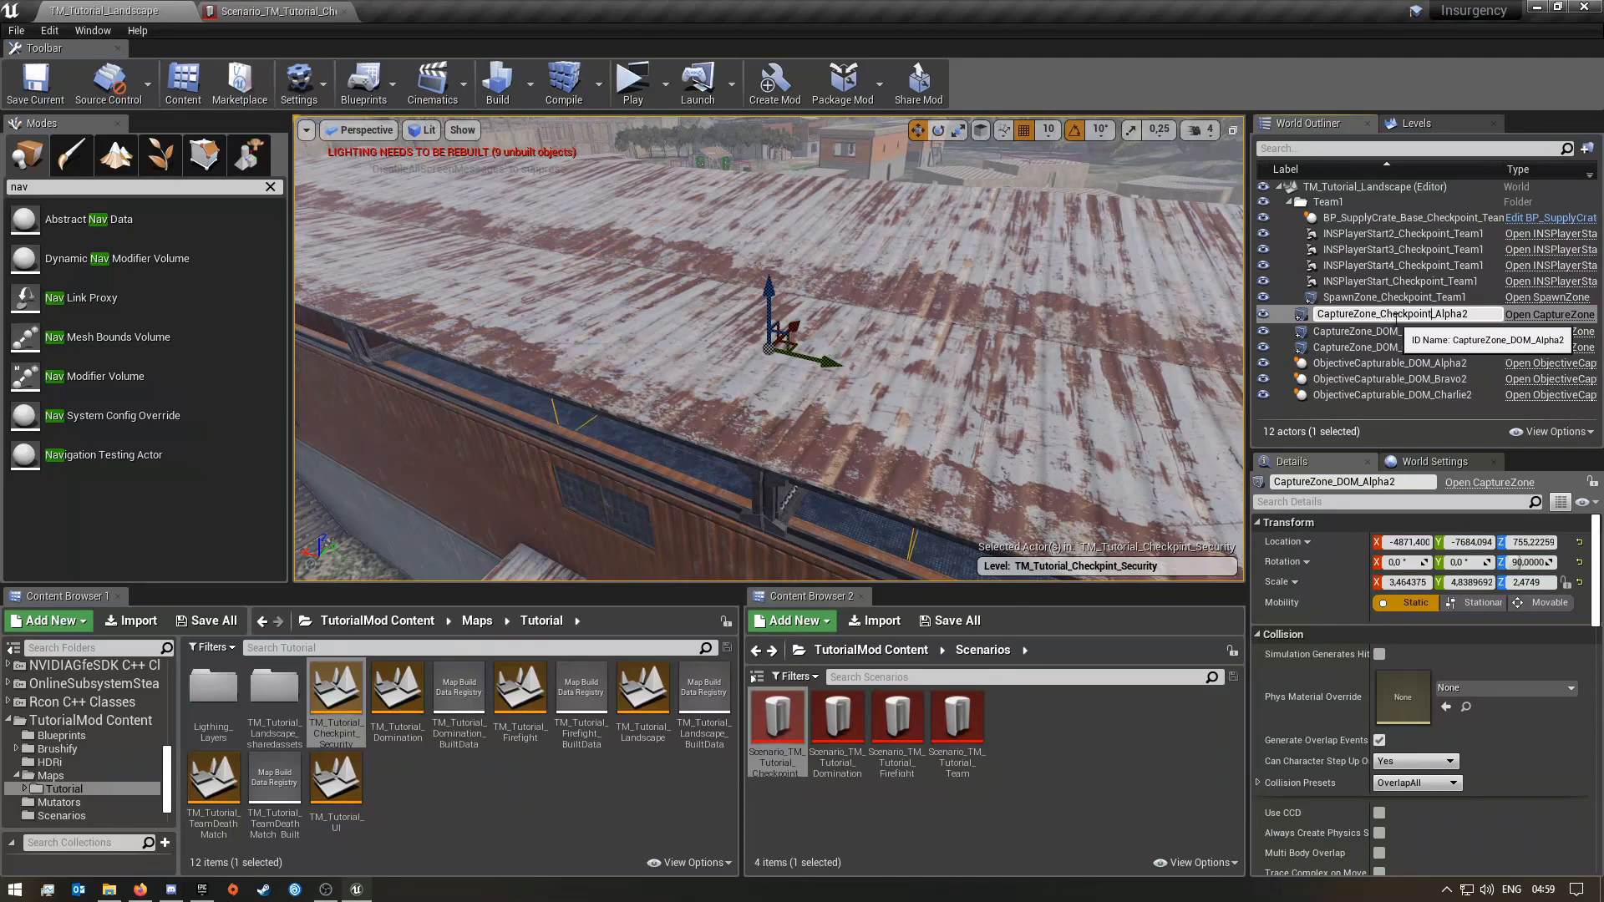
drag(1381, 314, 1430, 316)
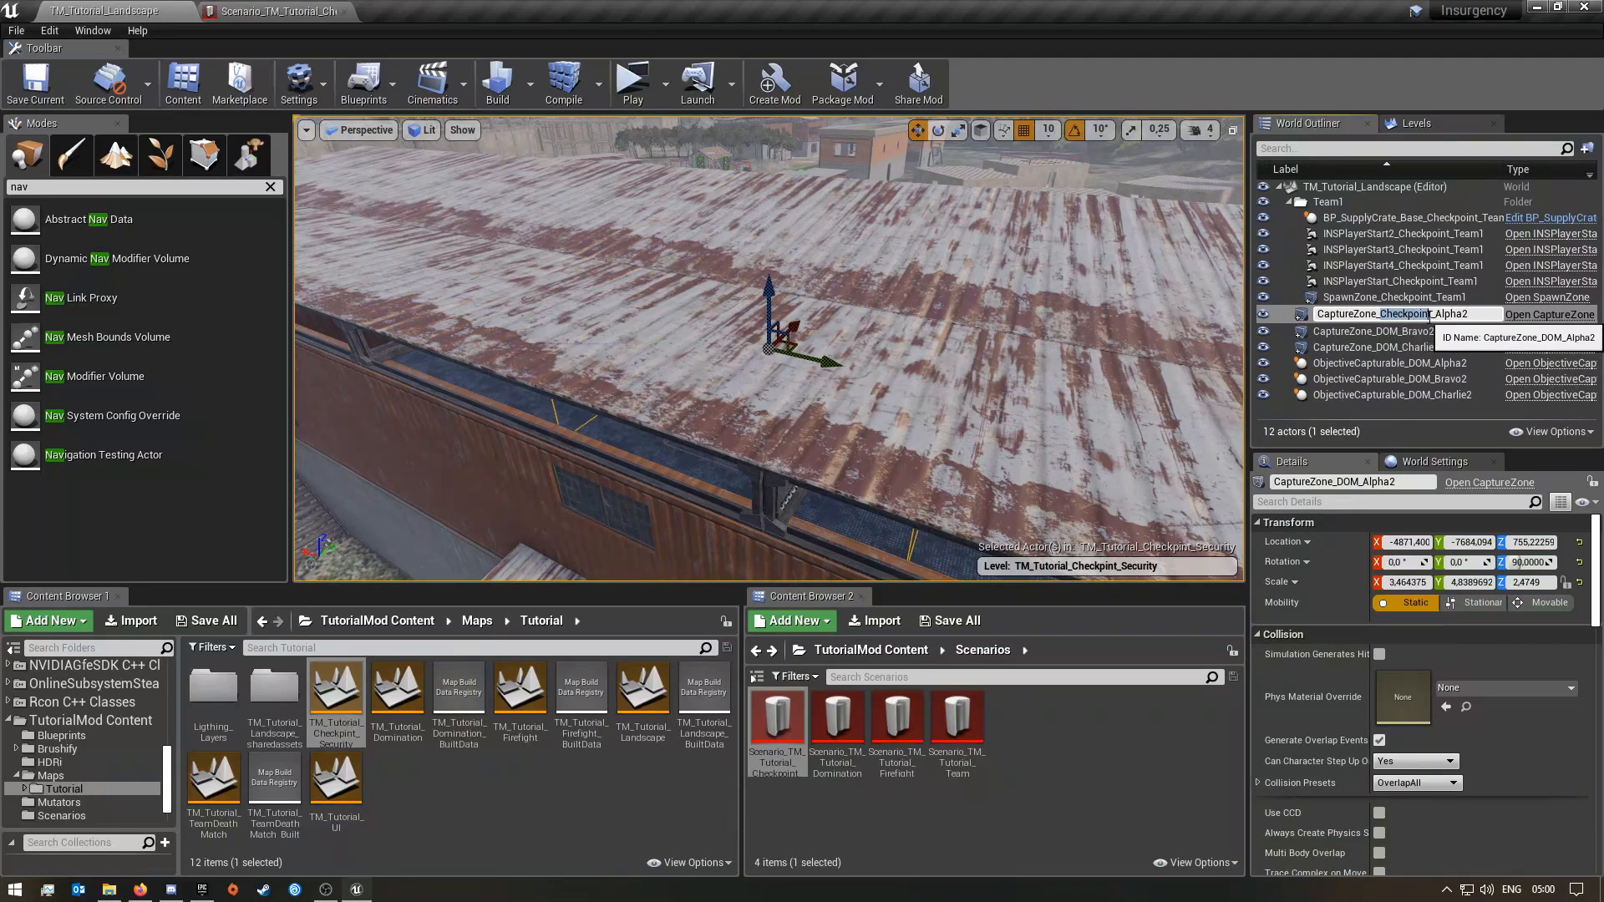
click(1394, 330)
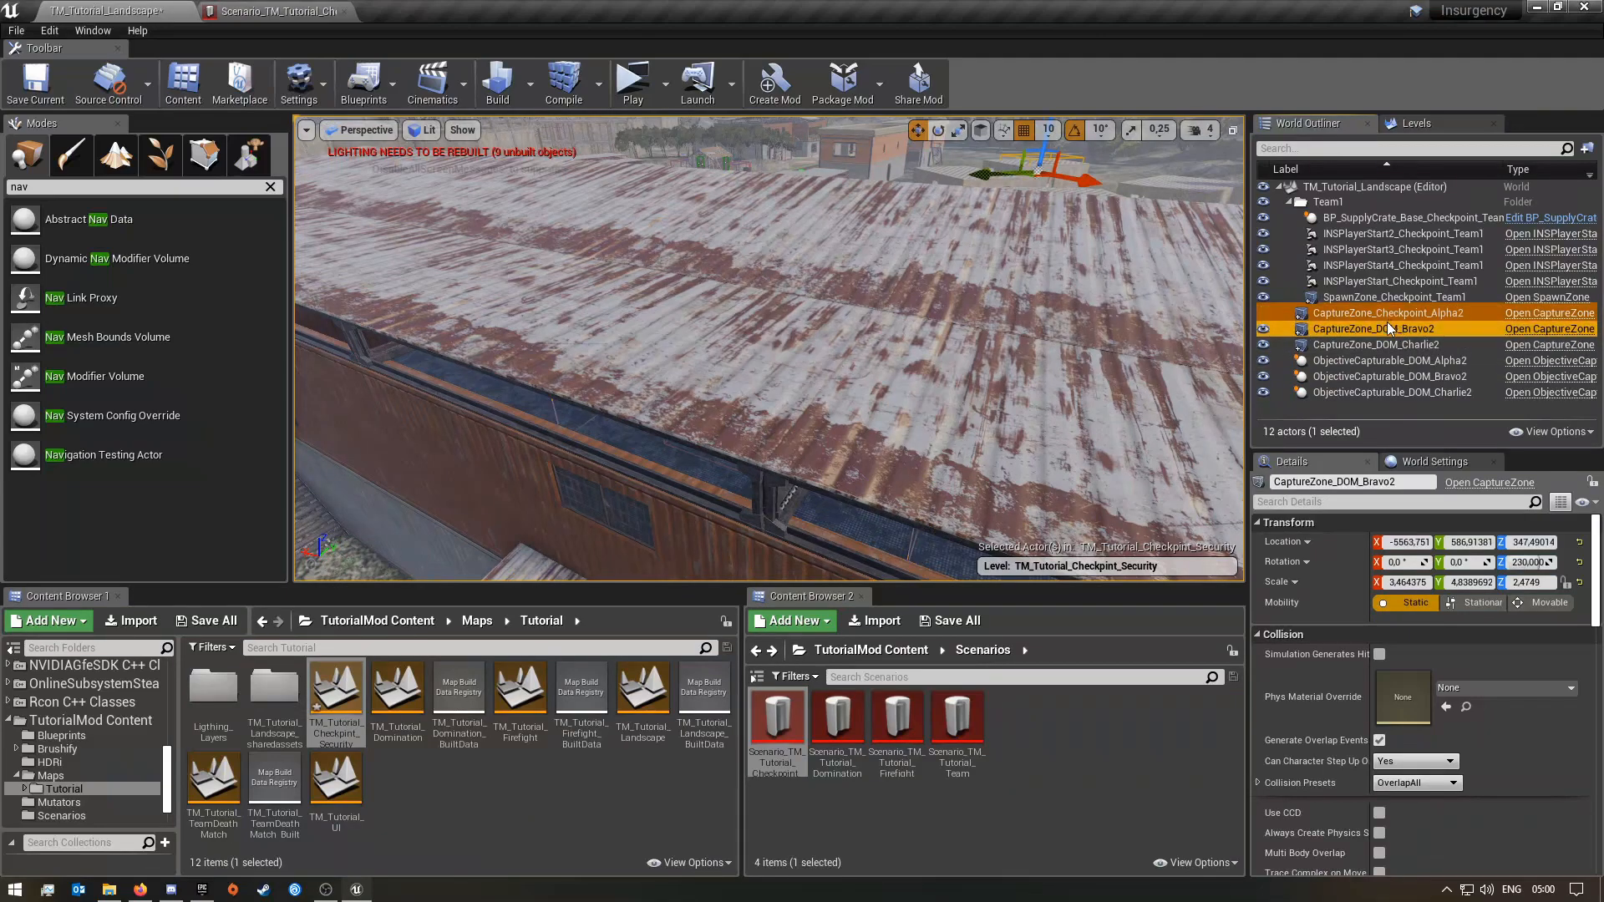
click(1386, 330)
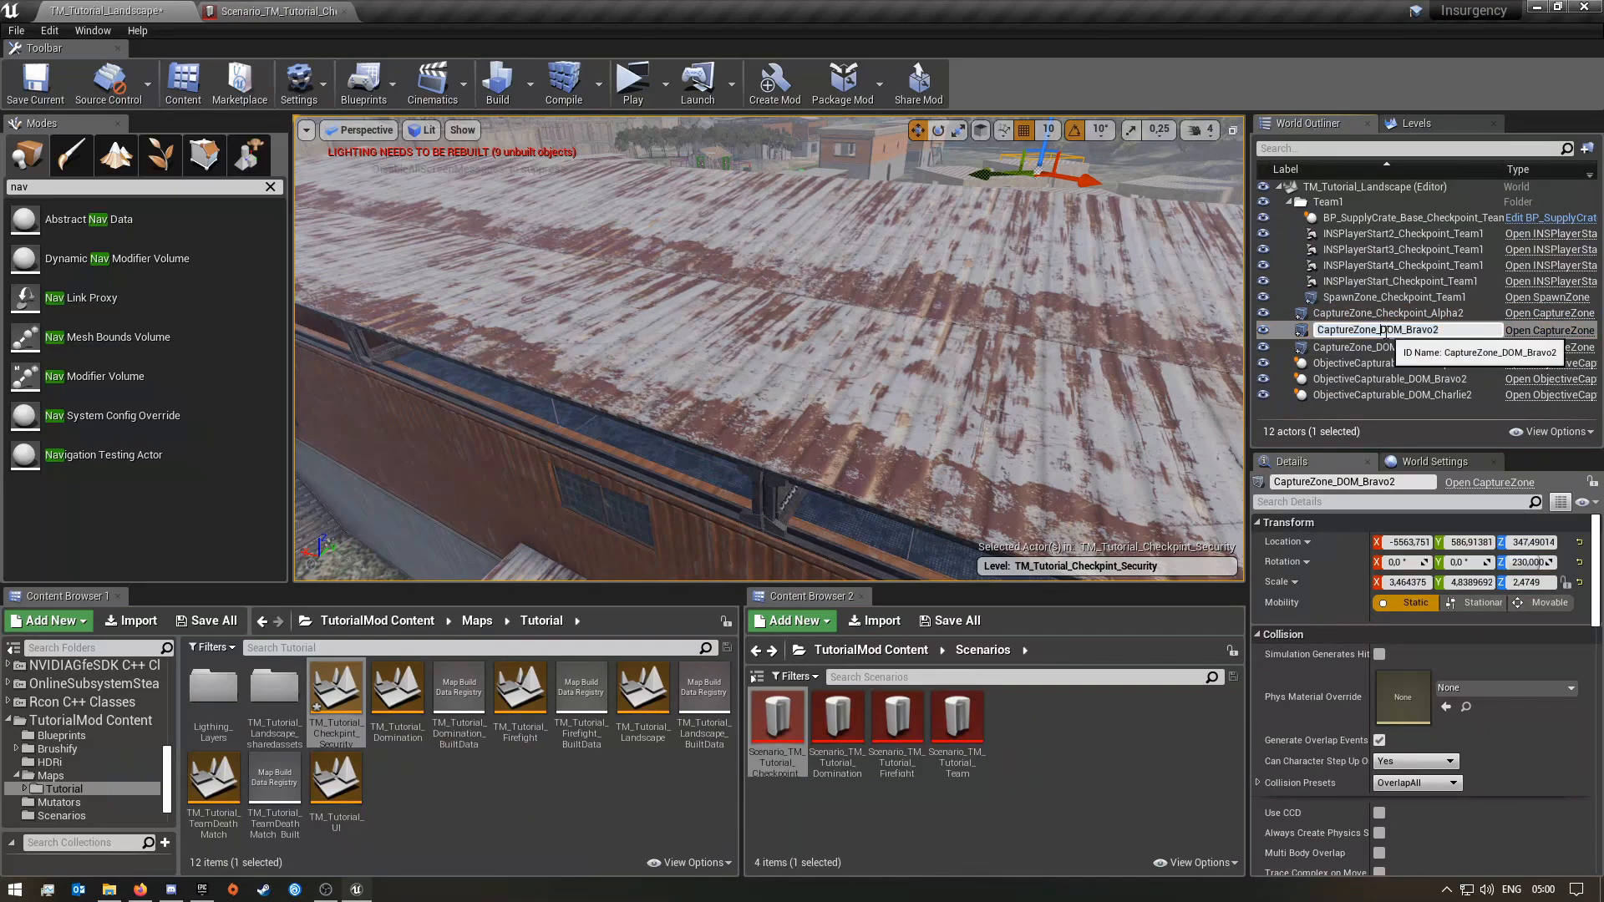
drag(1381, 331, 1404, 331)
text(Checkpoint)
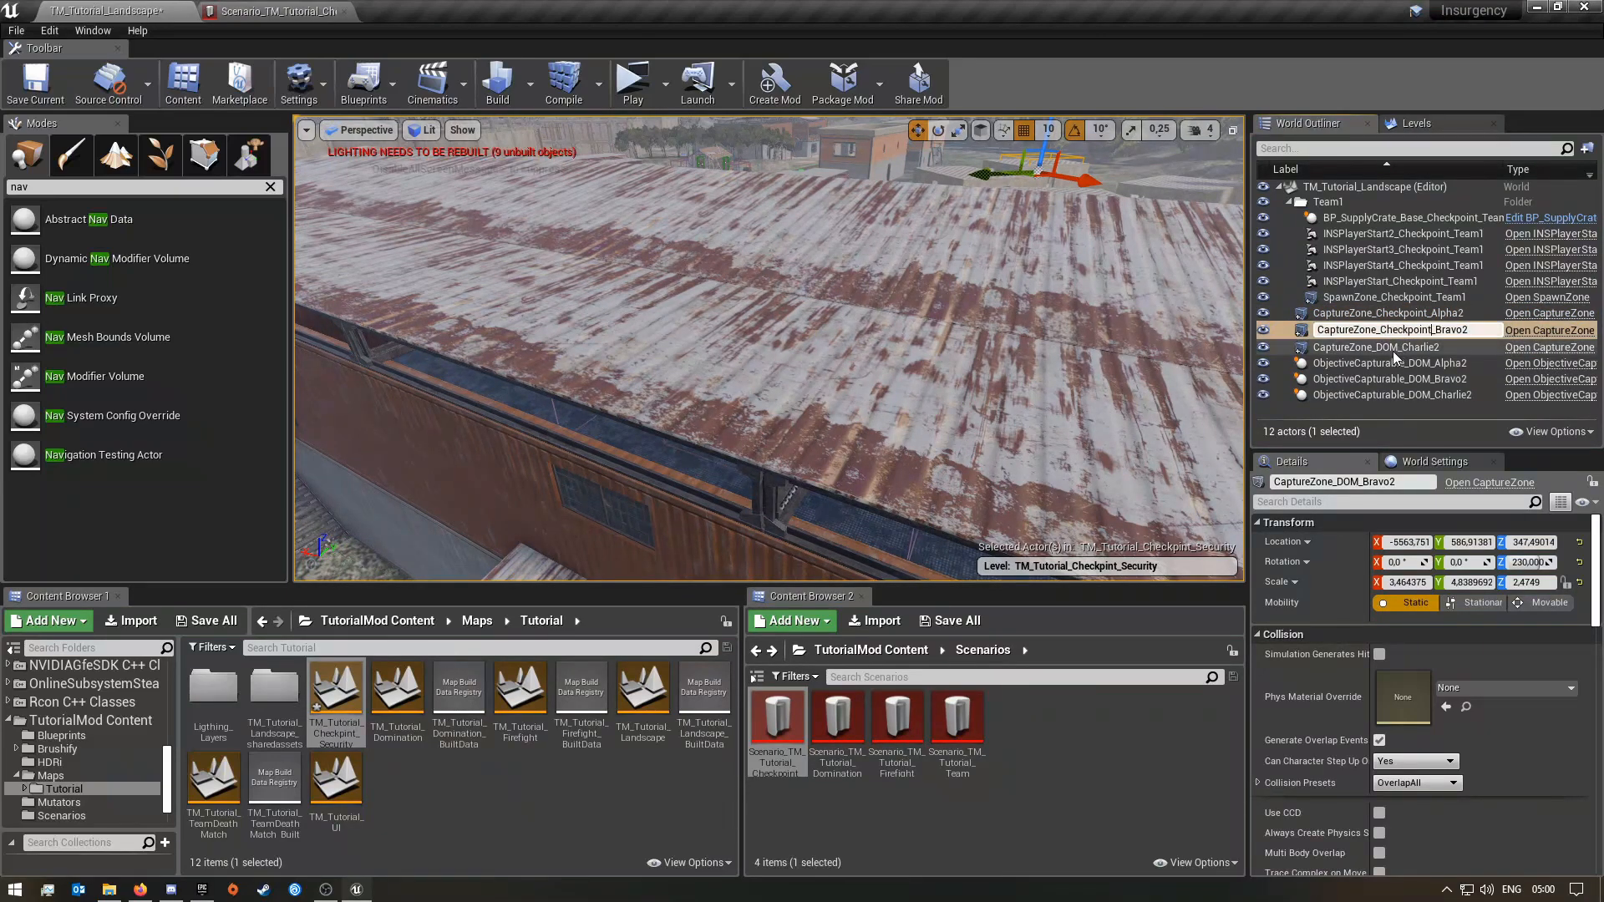
click(1395, 348)
click(1397, 347)
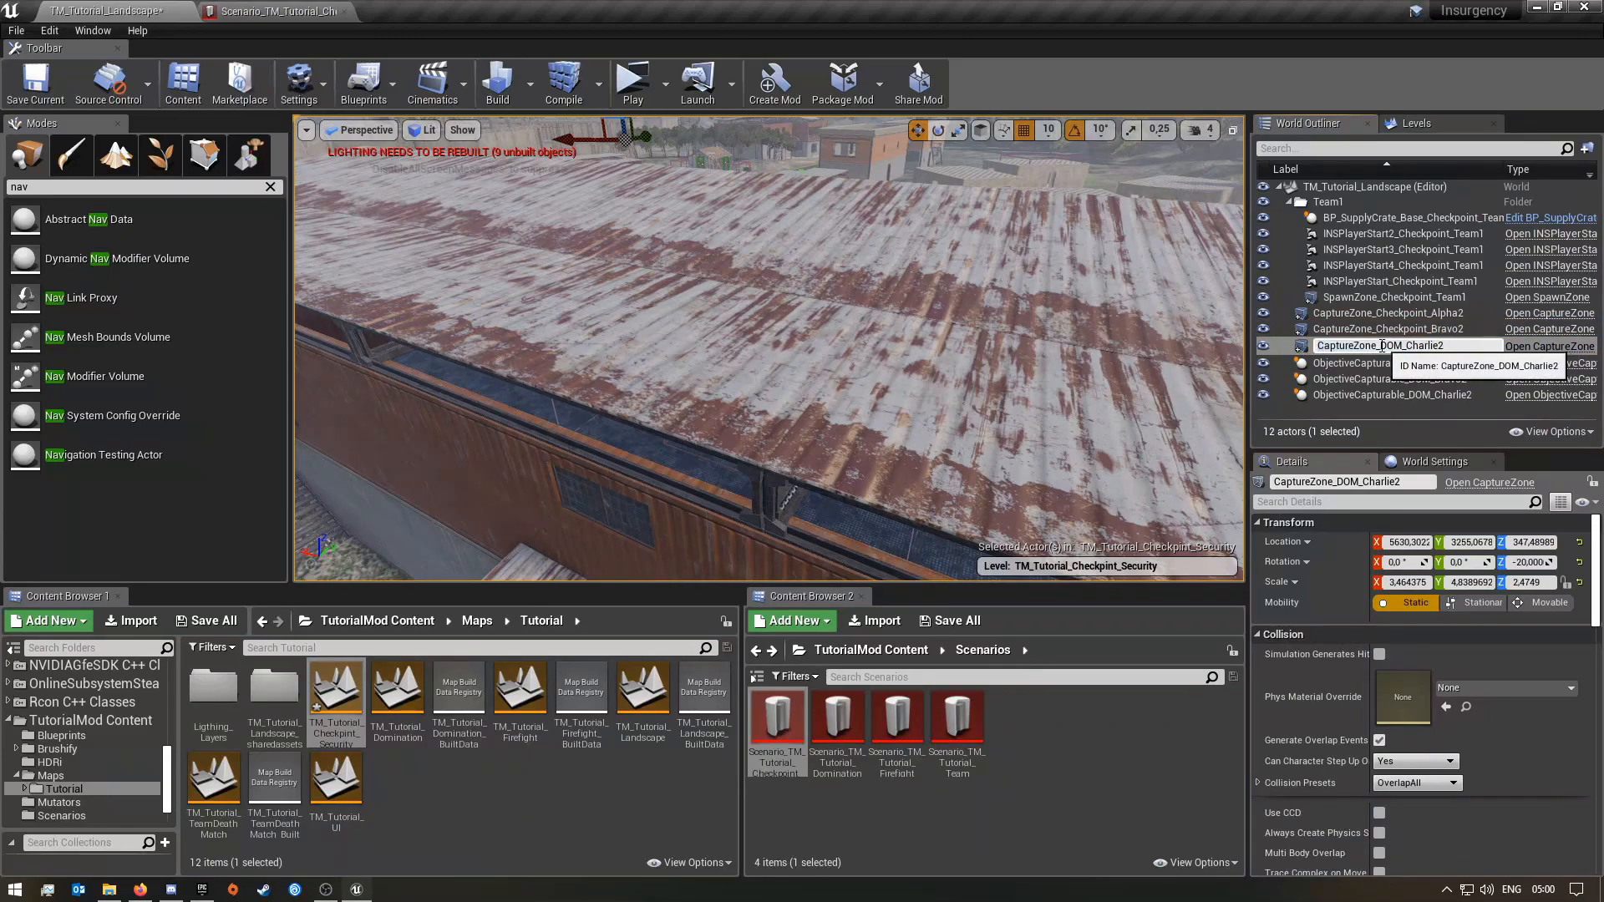
drag(1398, 348, 1404, 348)
text(Checkpoint)
- Rename the Alpha and Bravo objectives ObjectiveCapturable_Checkpoint_Alpha2 and ObjectiveCapturable_Checkpoint_Bravo2
click(1425, 361)
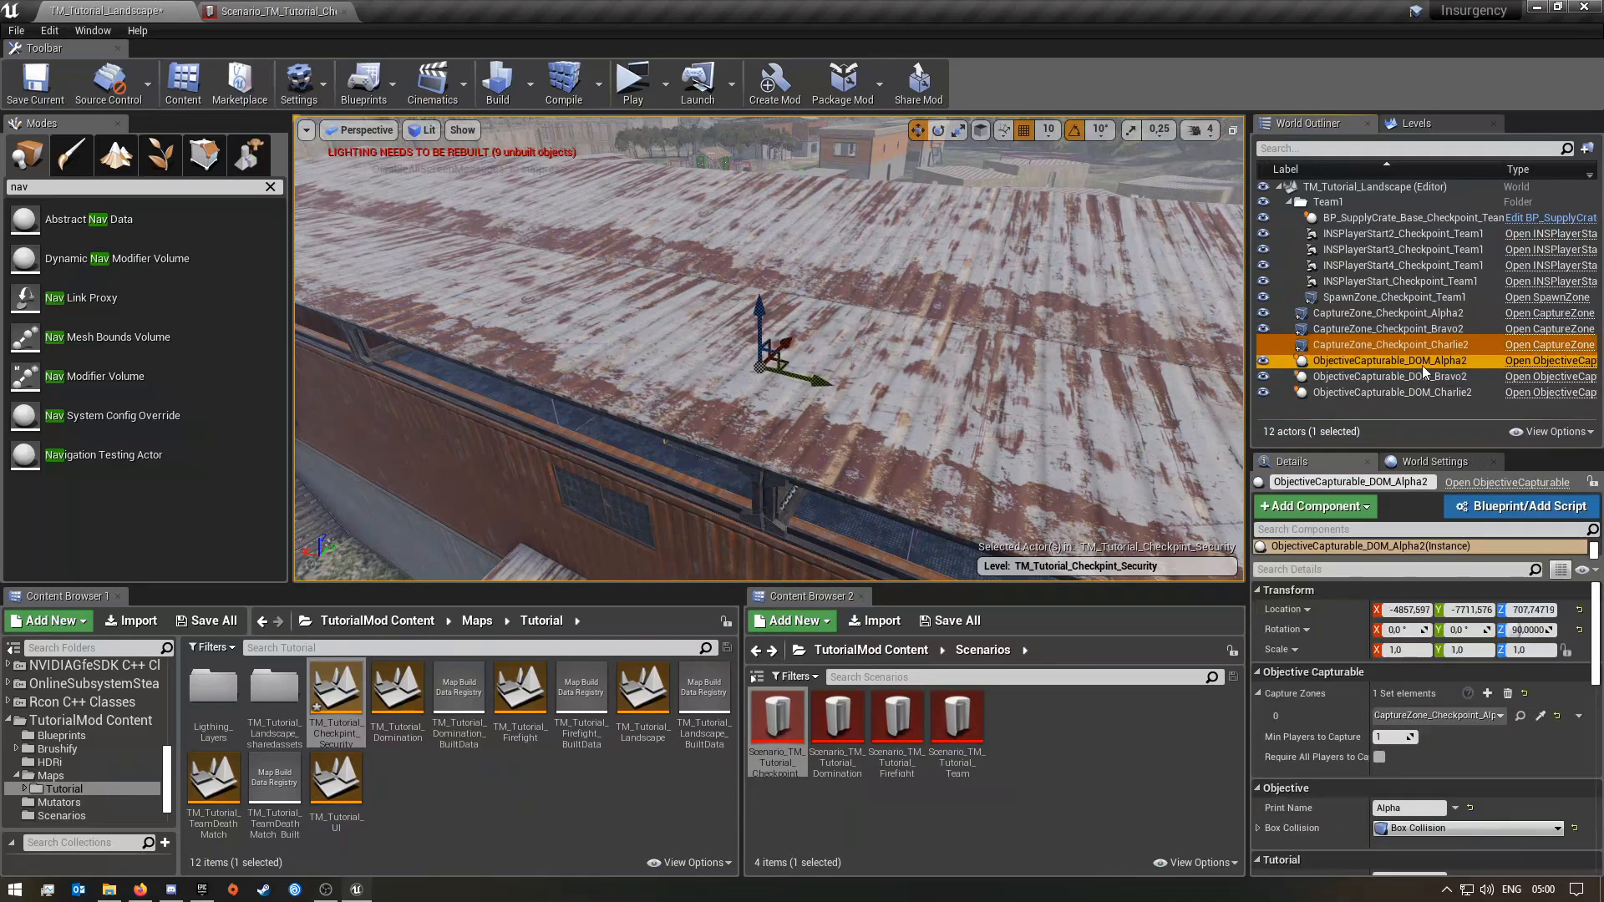
click(1425, 362)
drag(1407, 362, 1429, 361)
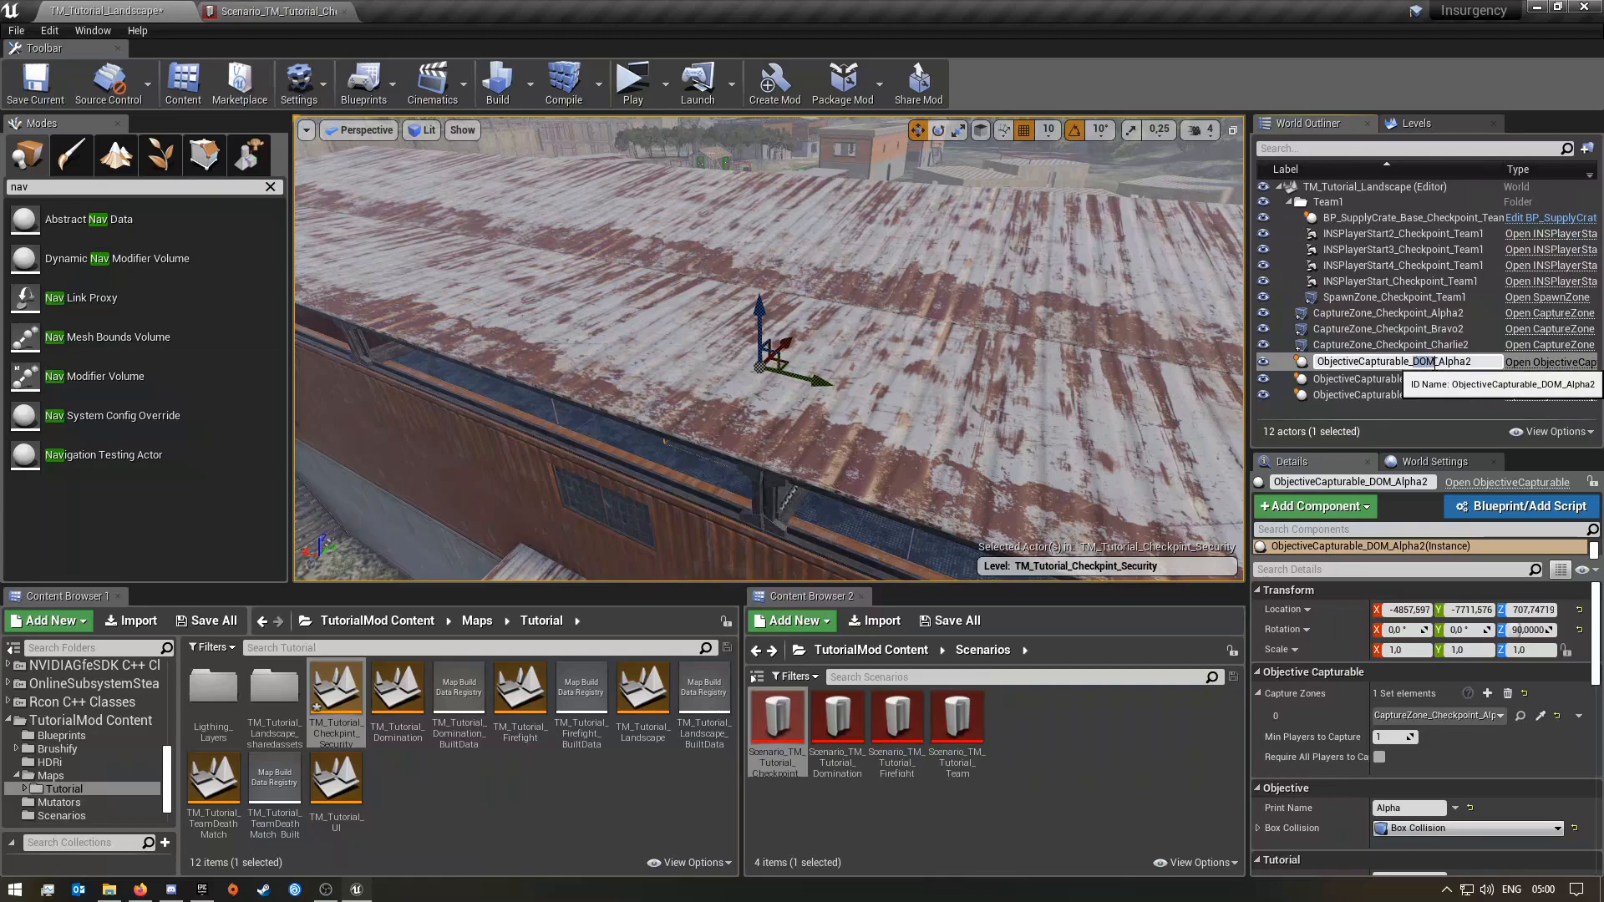
text(Checkpoint)
click(1414, 377)
click(1414, 377)
drag(1405, 378, 1429, 377)
text(Checkpoint)
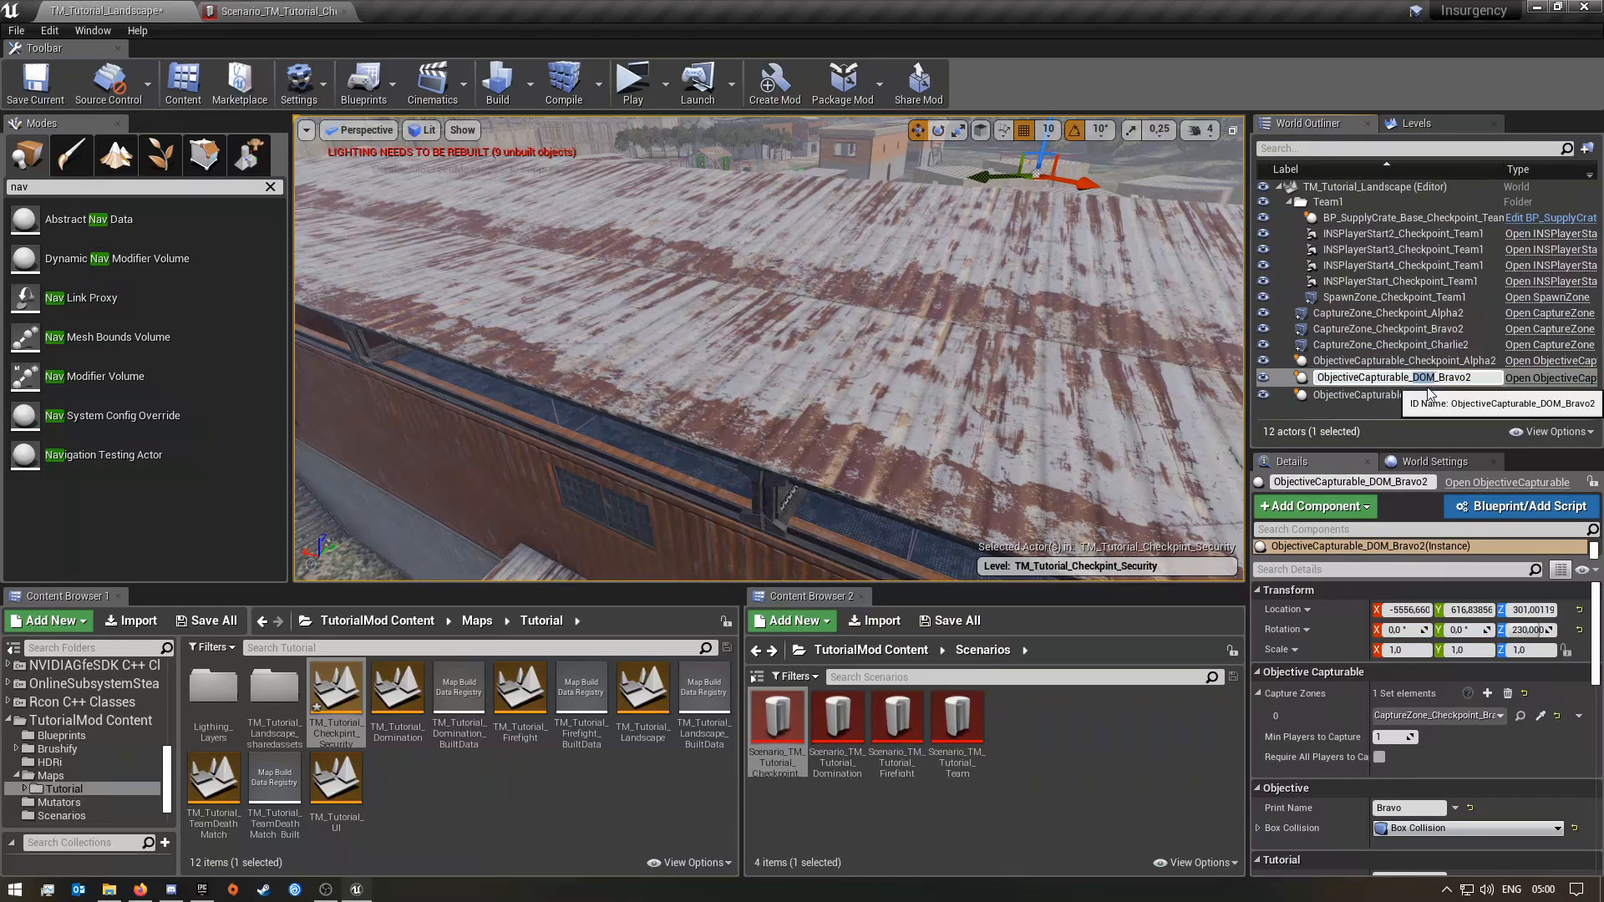
- Try to replace DOM with Checkpoint in the name of ObjectiveCapturable_DOM_Charlie2
click(1426, 393)
click(1426, 393)
drag(1406, 393, 1436, 392)
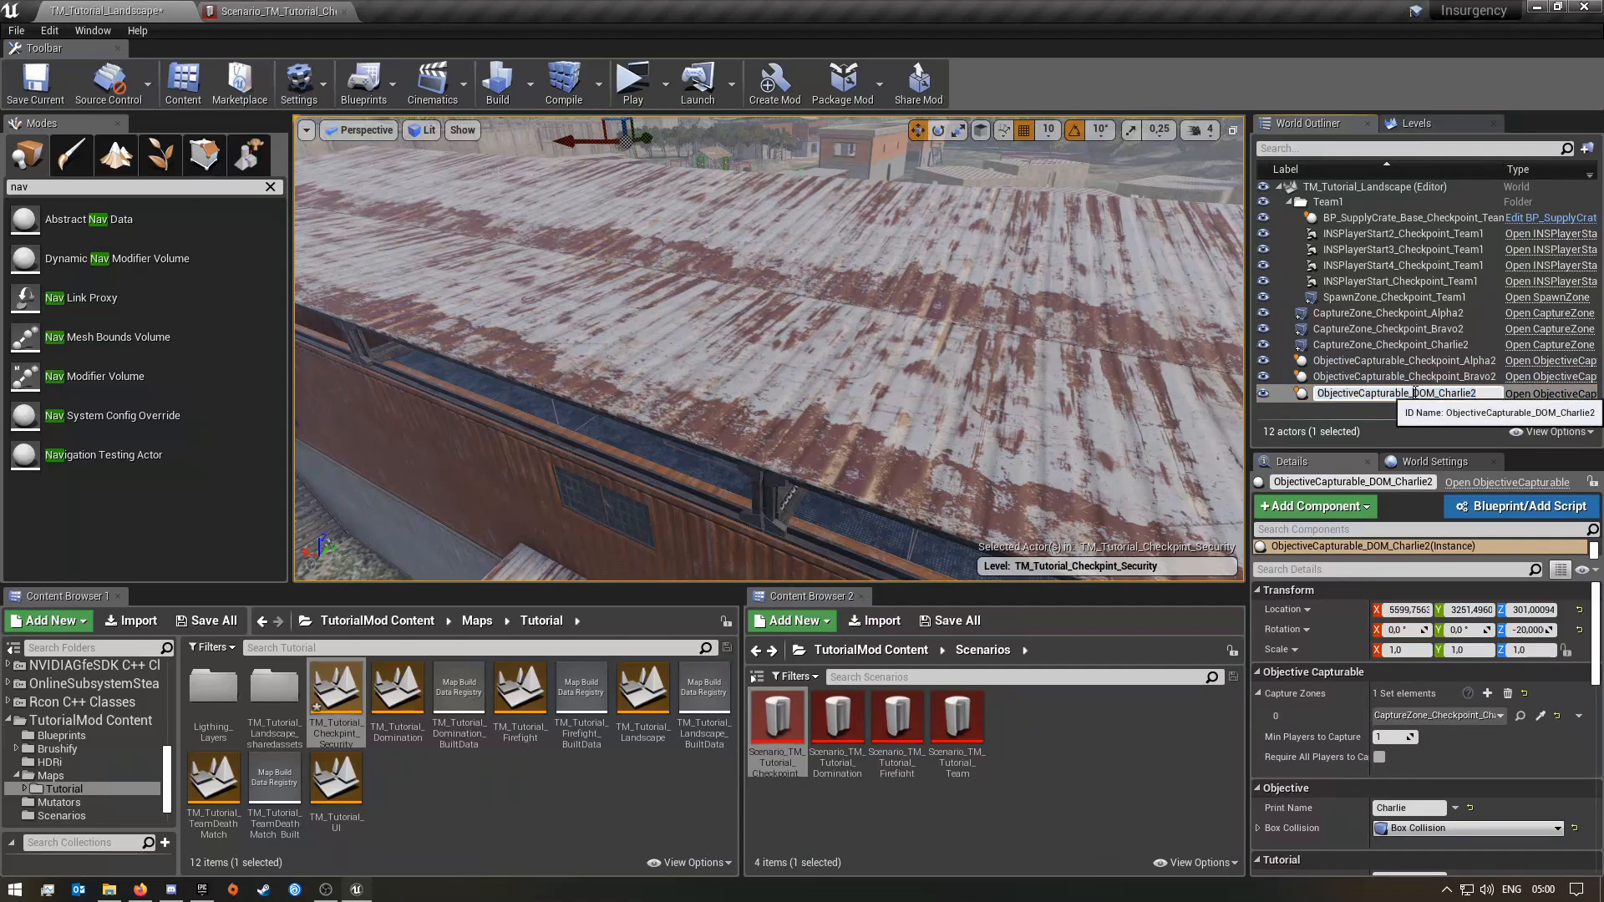
text(Checkpoint)
- Check the map placement and assigned capture zones of the Bravo and Alpha checkpoint objectives
right_drag(1174, 334, 986, 301)
mouse_move(1146, 359)
right_down()
mouse_move(1158, 309)
mouse_move(1228, 360)
mouse_move(1146, 359)
right_up()
click(1404, 376)
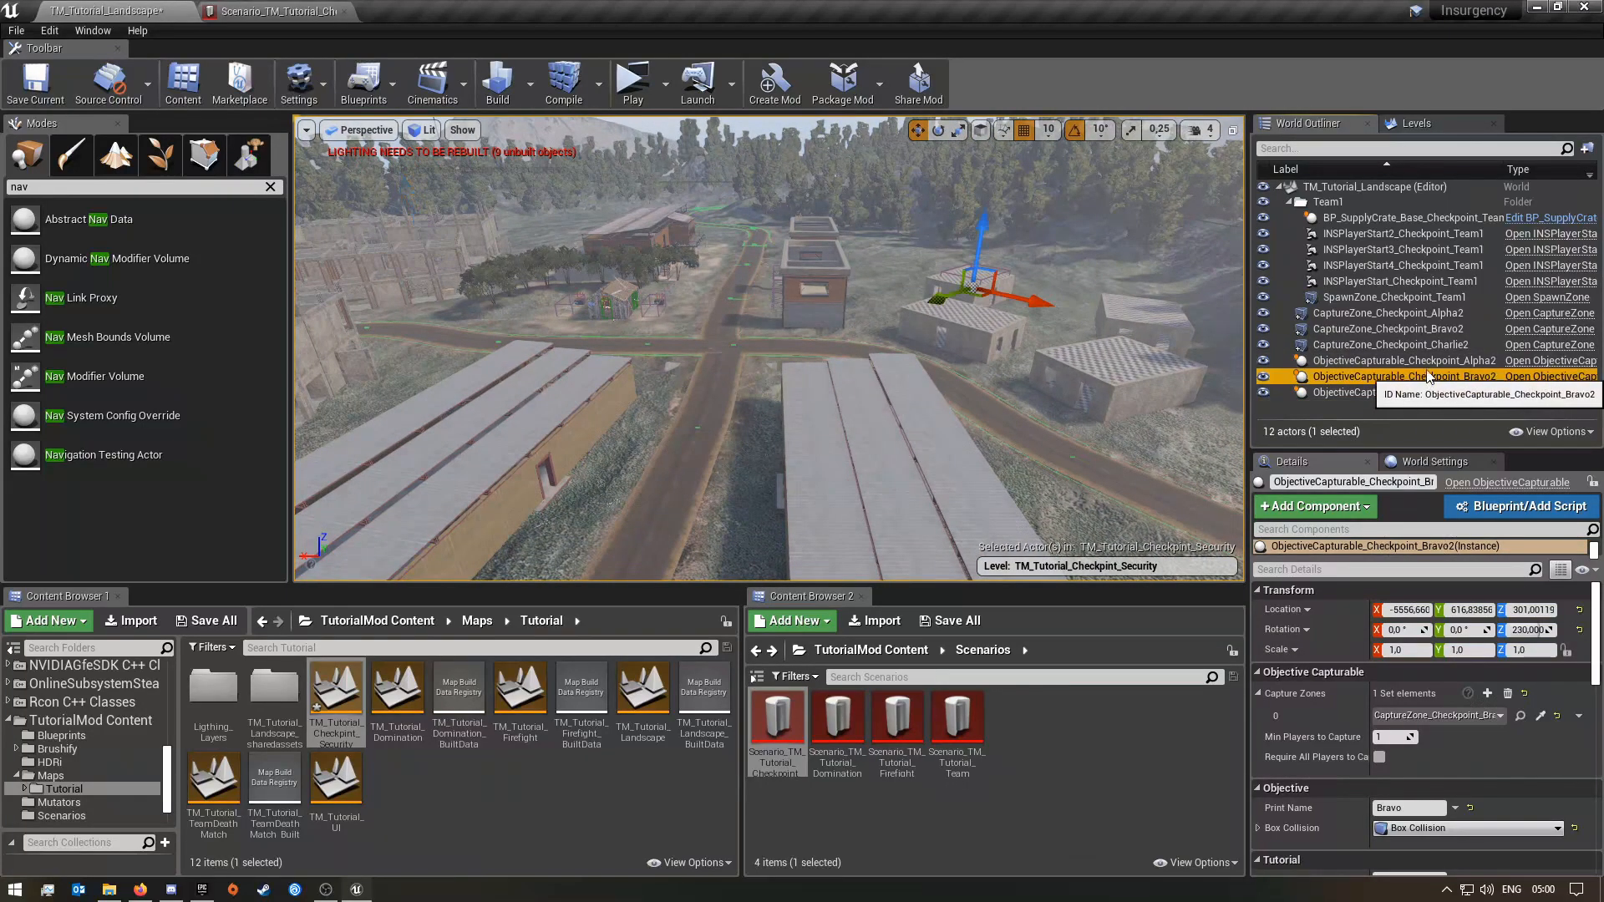
click(1403, 361)
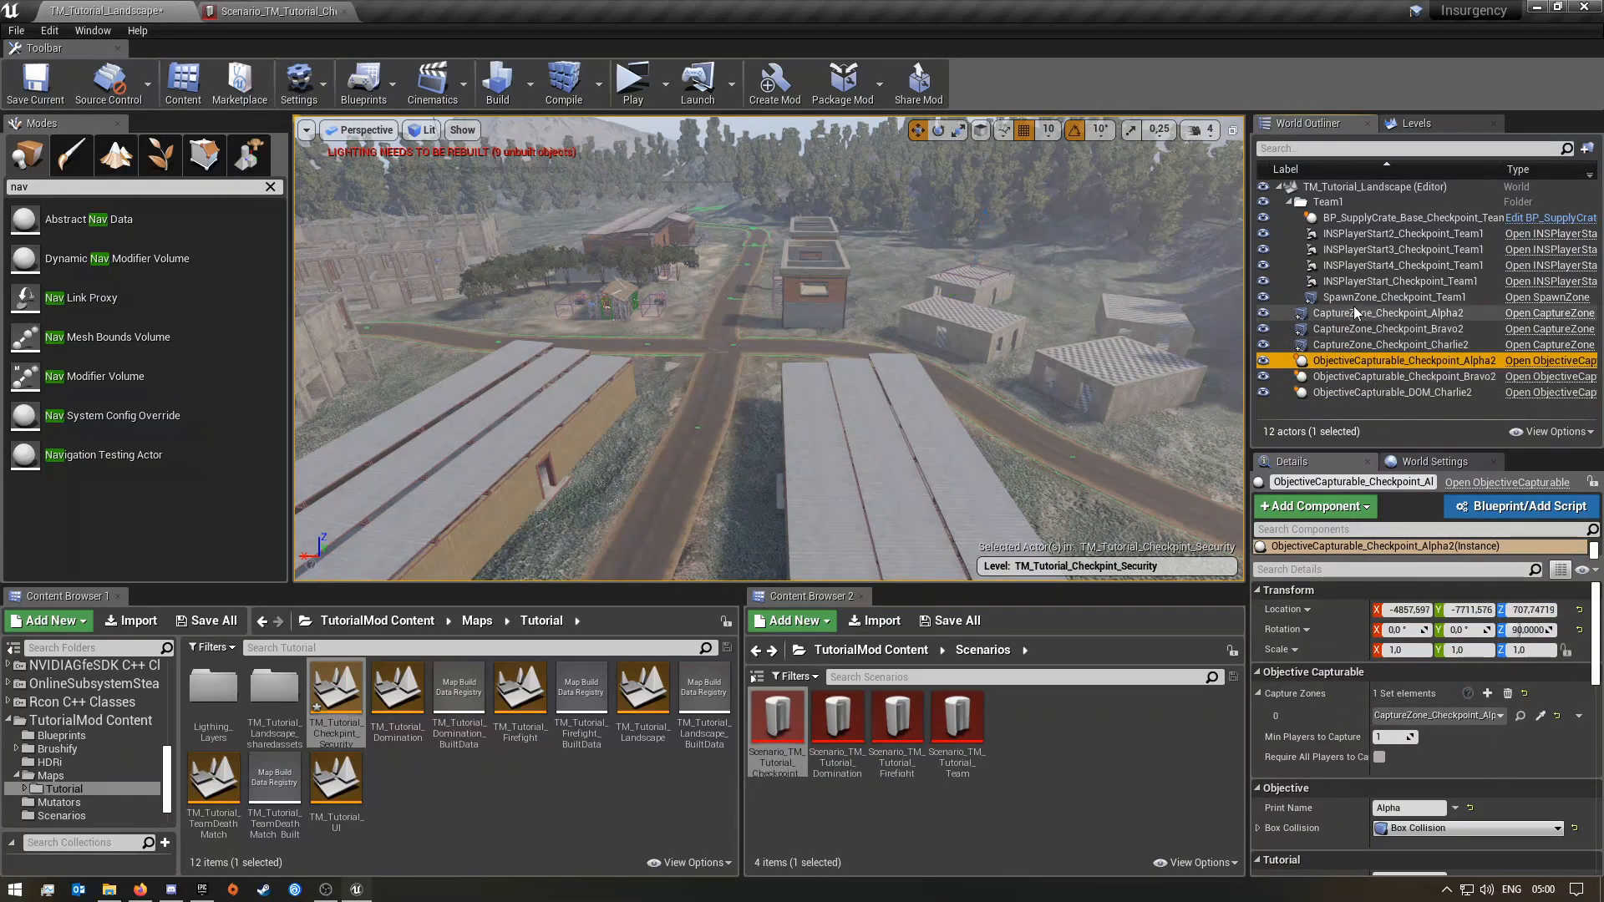
right_drag(1086, 401, 1114, 491)
key(s)
key(w)
key(w)
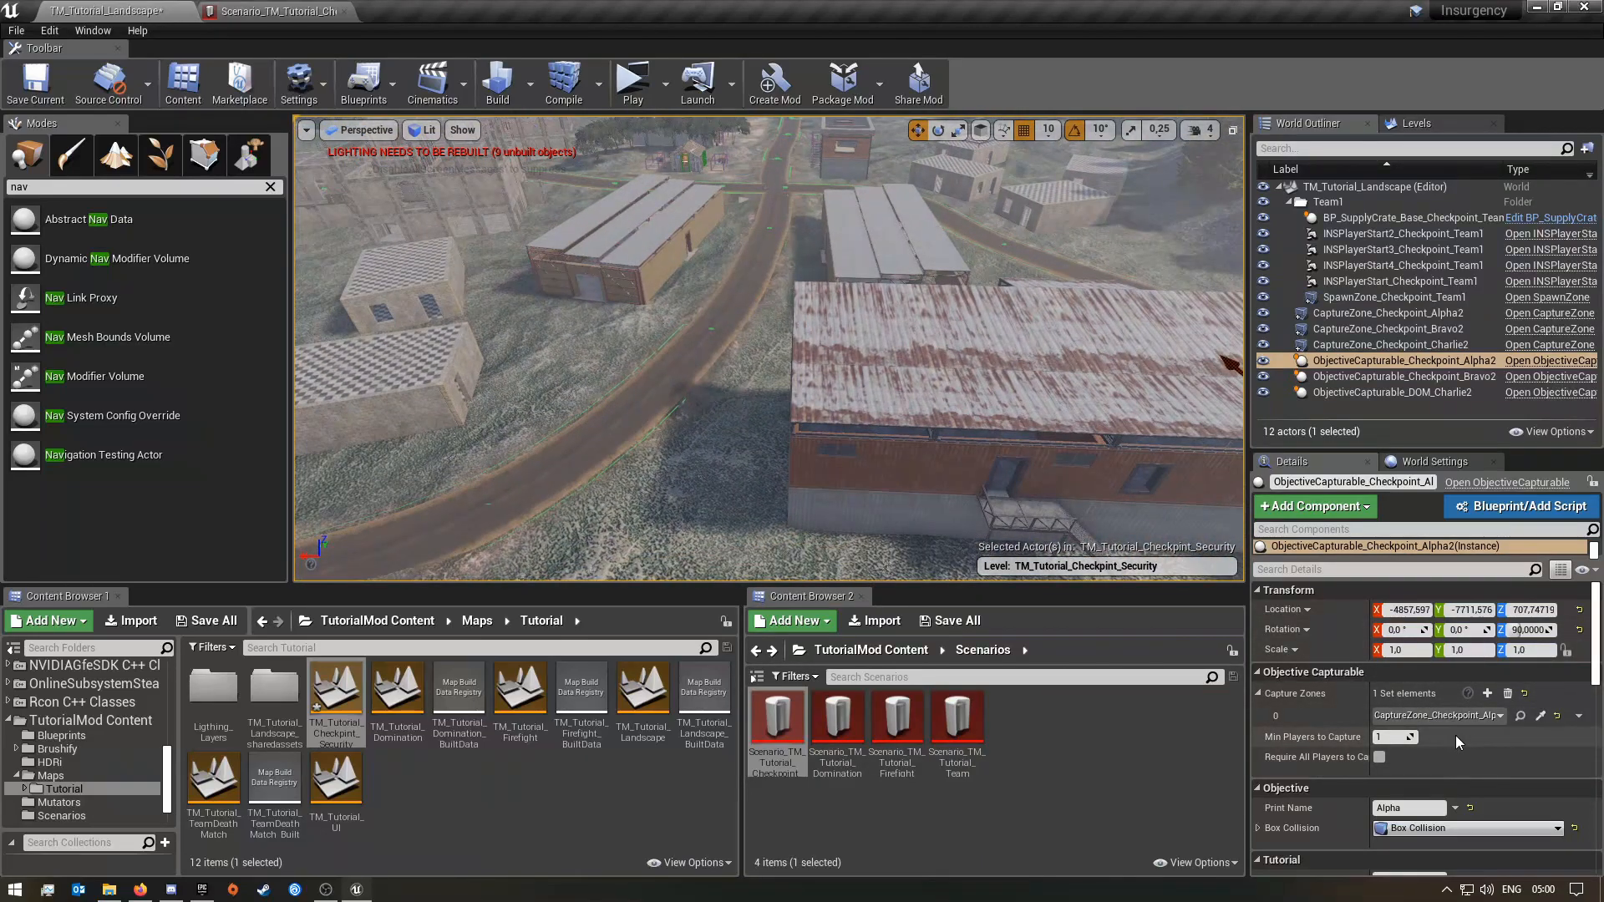
right_drag(833, 334, 956, 484)
key(w)
- Open the tutorial map's Checkpoint scenario asset and delete the SpawnZone_DOM_Team2 entry from its neutral spawn zones
double_click(773, 720)
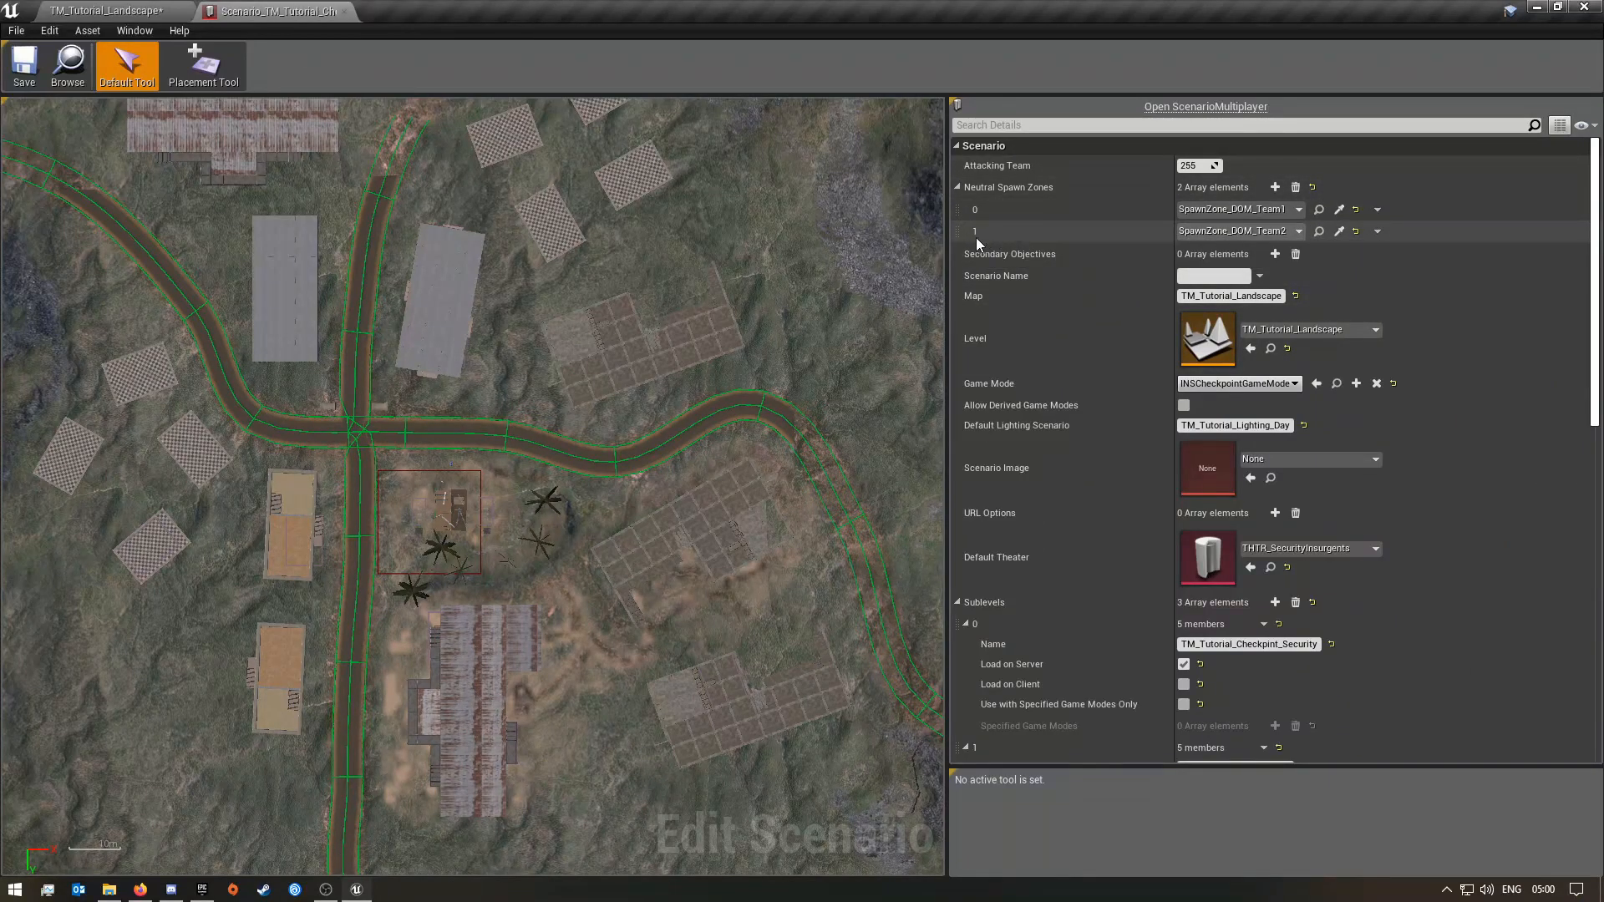
click(1301, 233)
click(1299, 236)
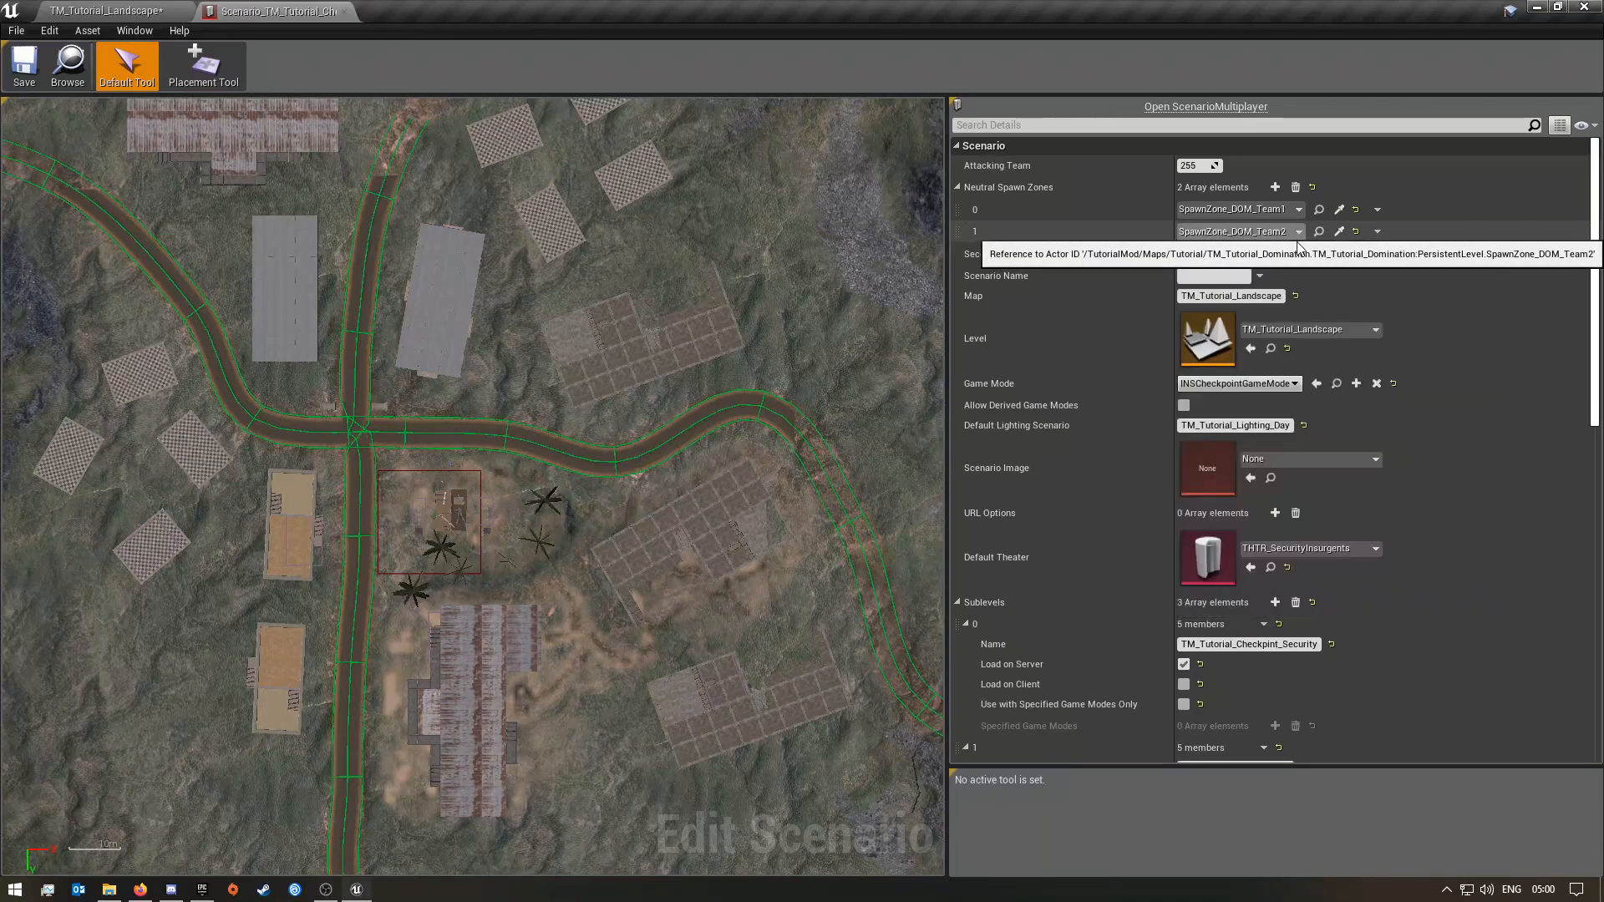
click(1298, 233)
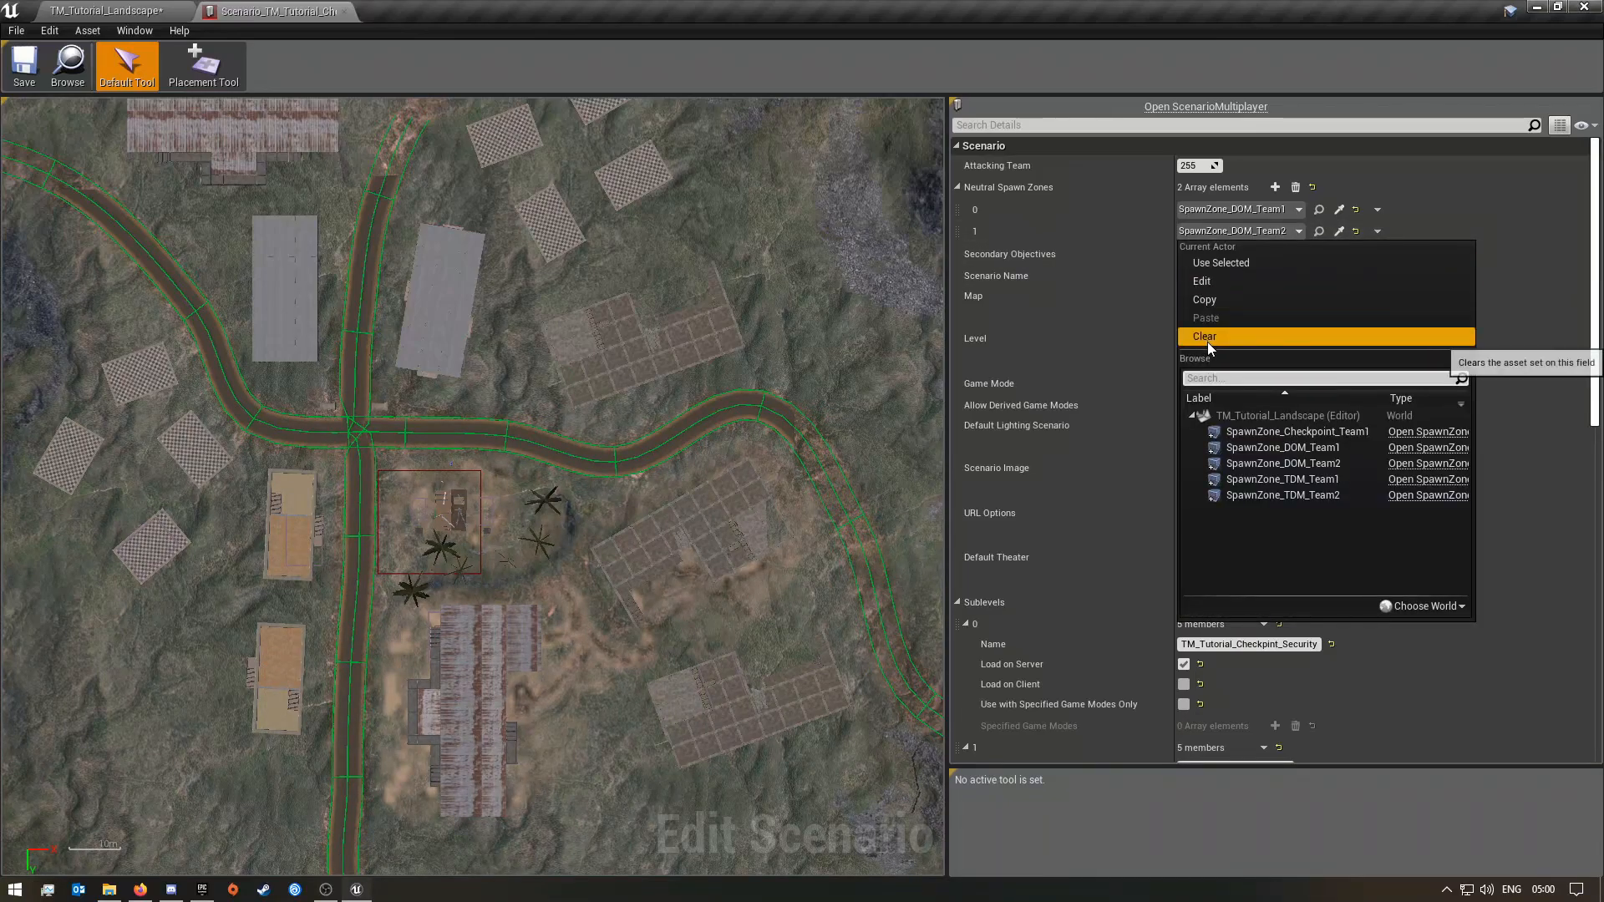
click(1245, 234)
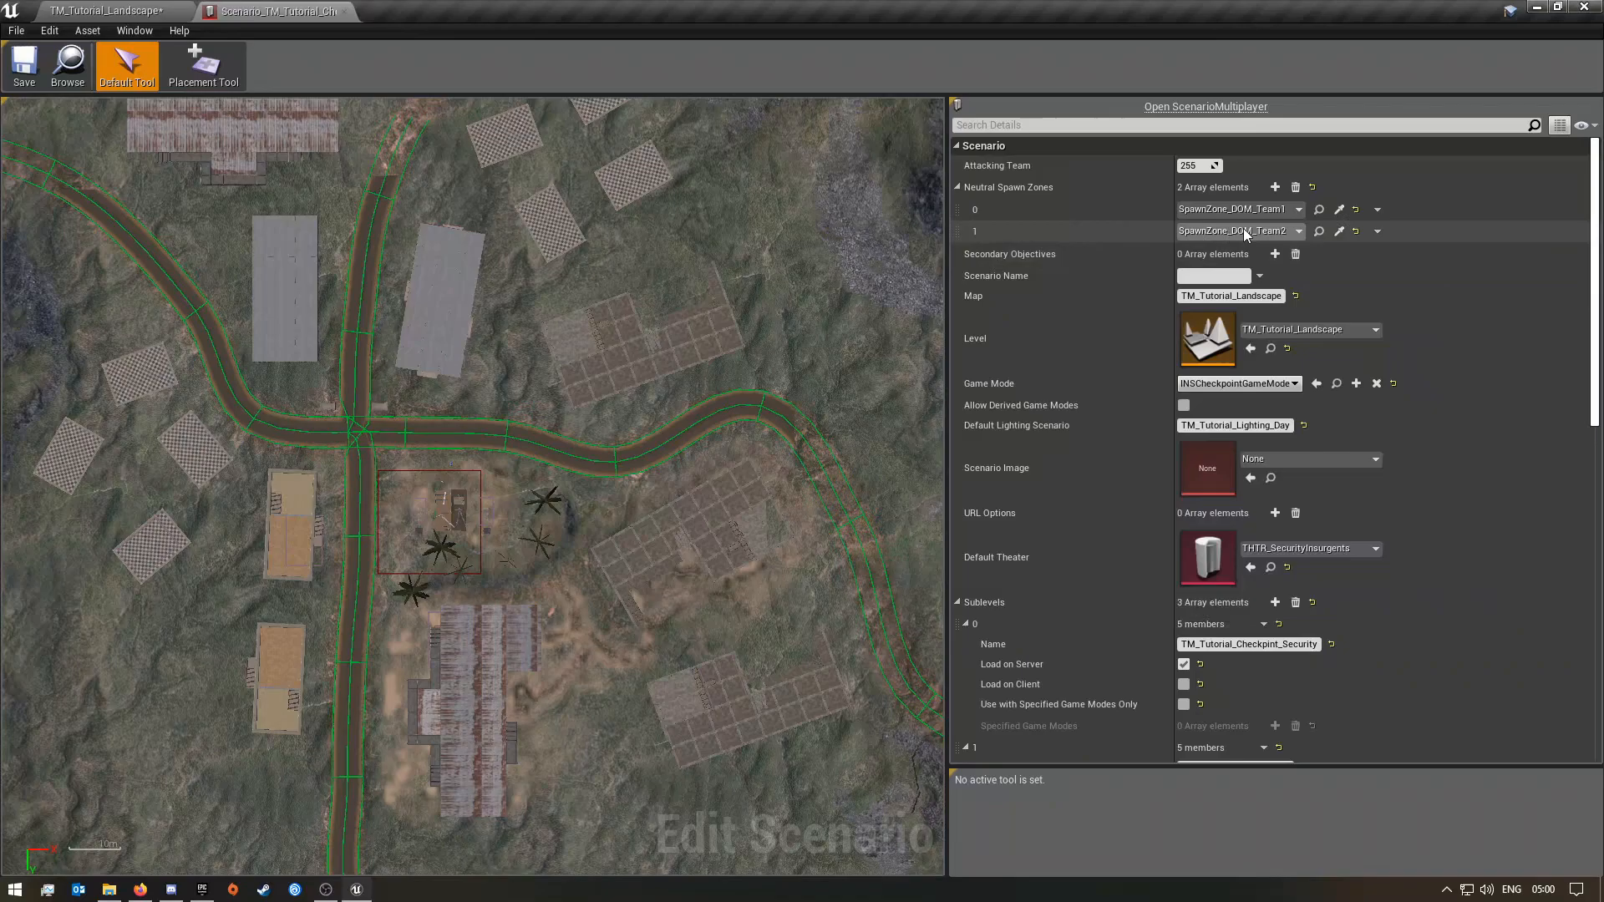
click(1377, 233)
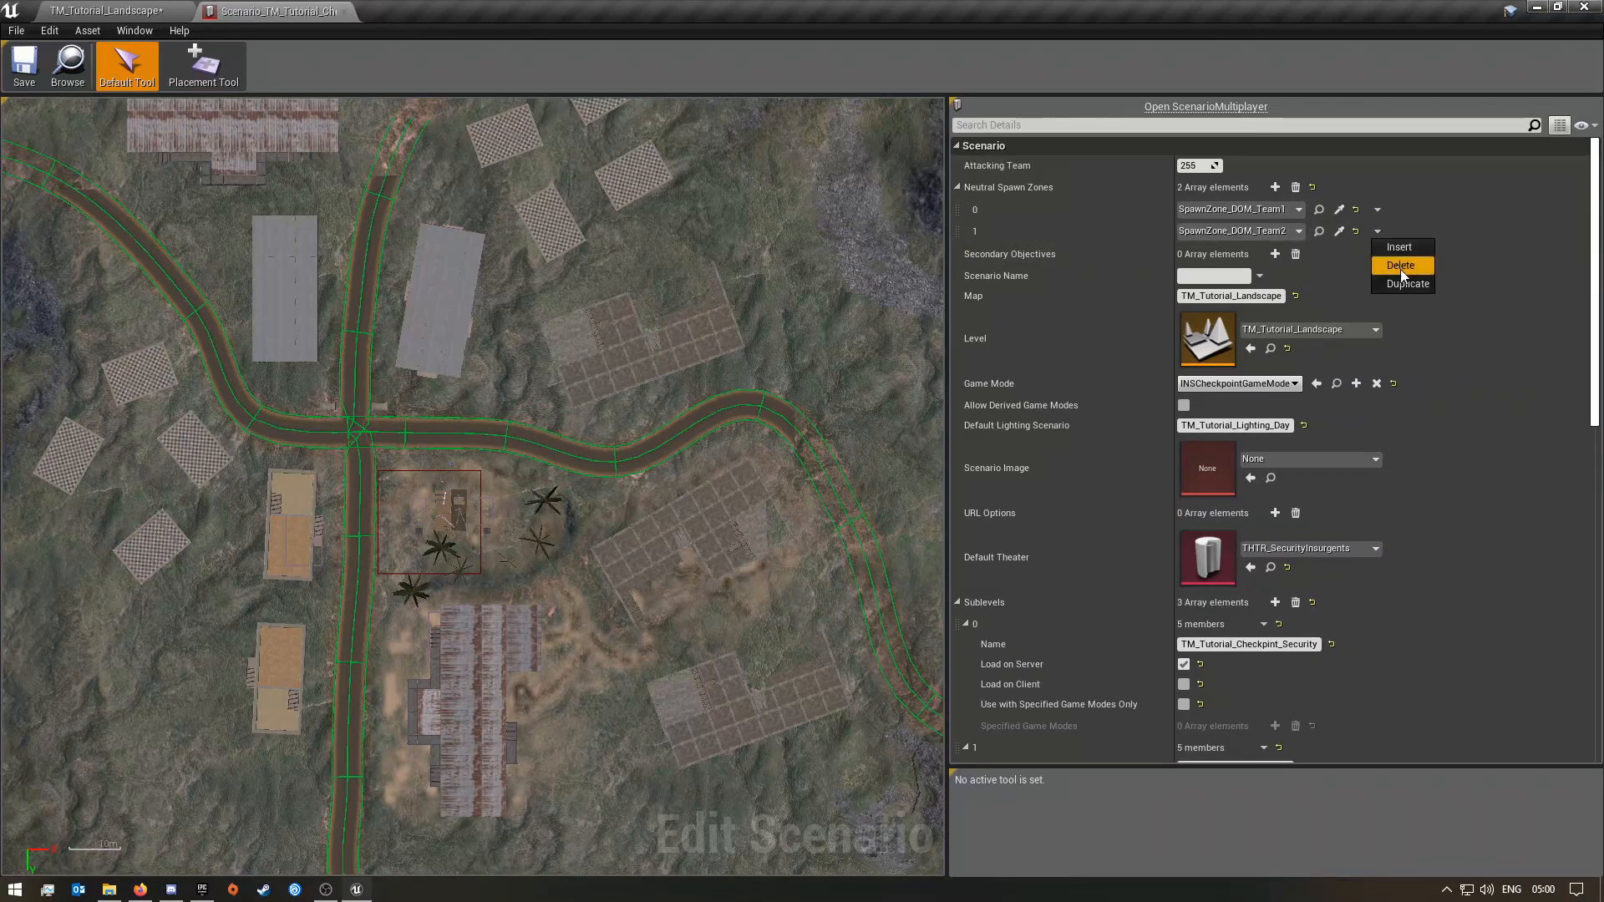
click(1404, 279)
click(1378, 252)
click(1394, 286)
click(1377, 231)
click(1397, 265)
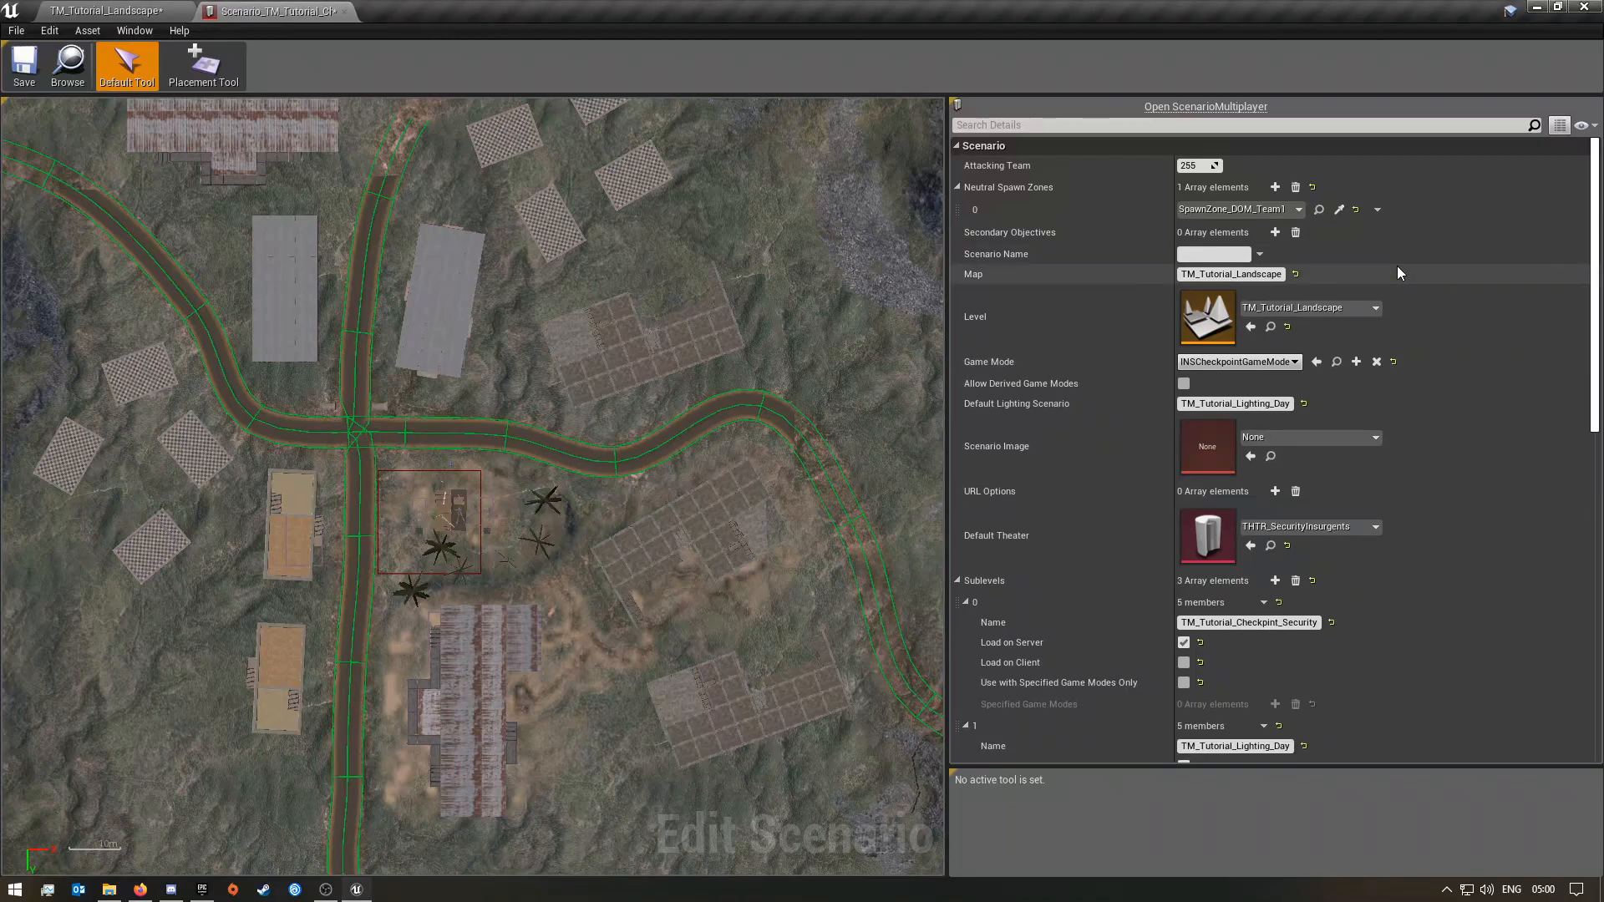
- Assign SpawnZone_Checkpoint_Team1 to the remaining neutral spawn zone entry and set the attacking team to 0
click(1207, 210)
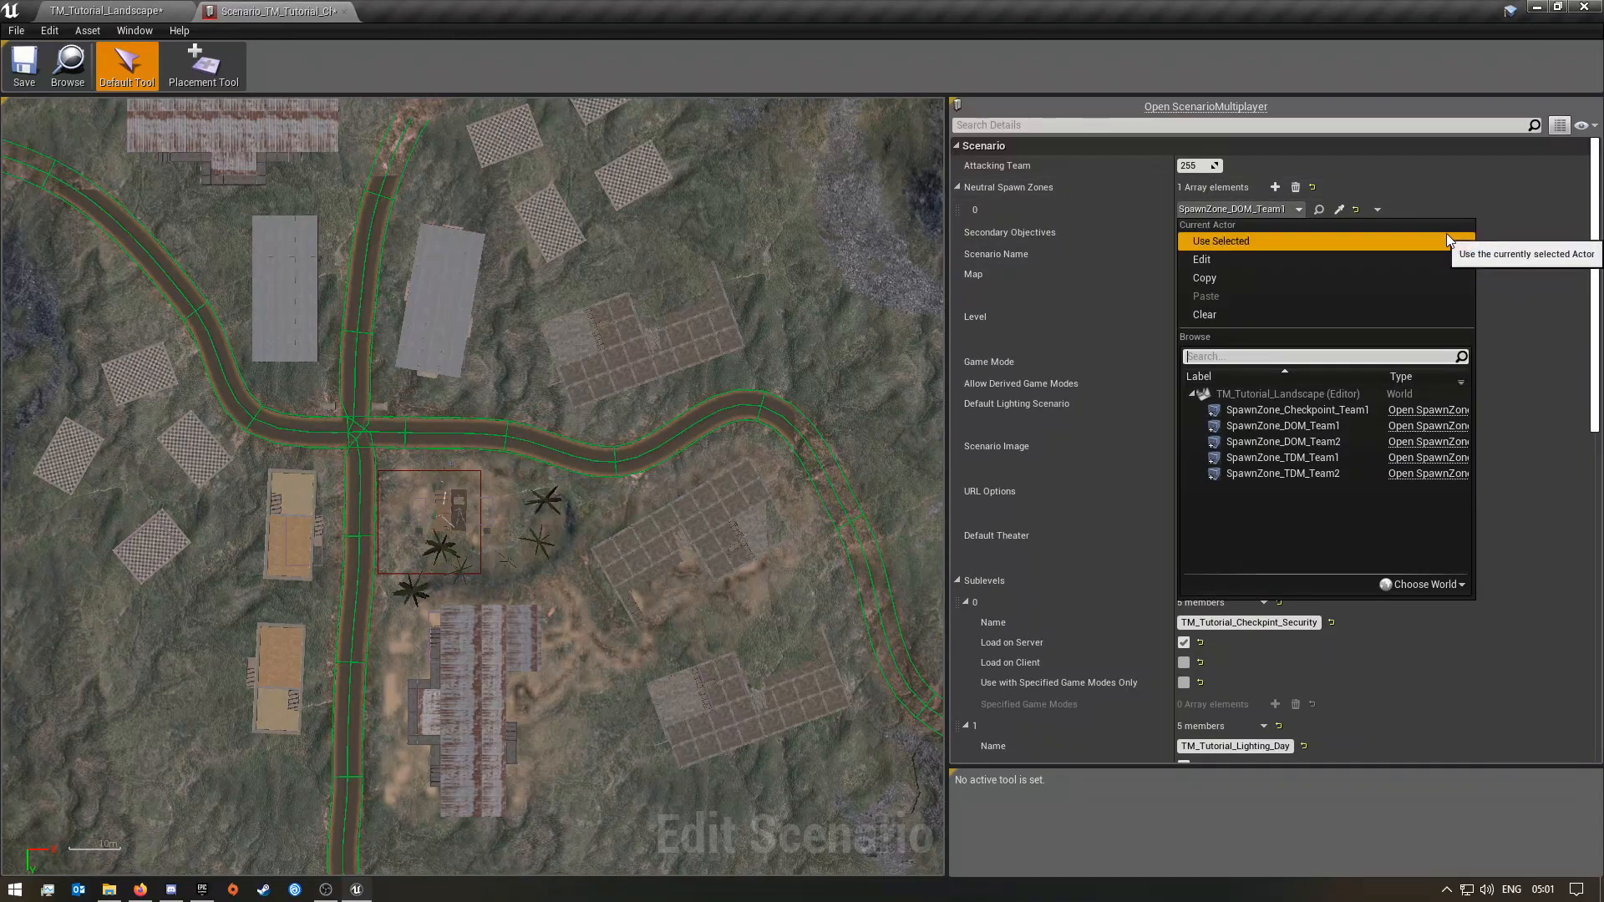
click(1347, 413)
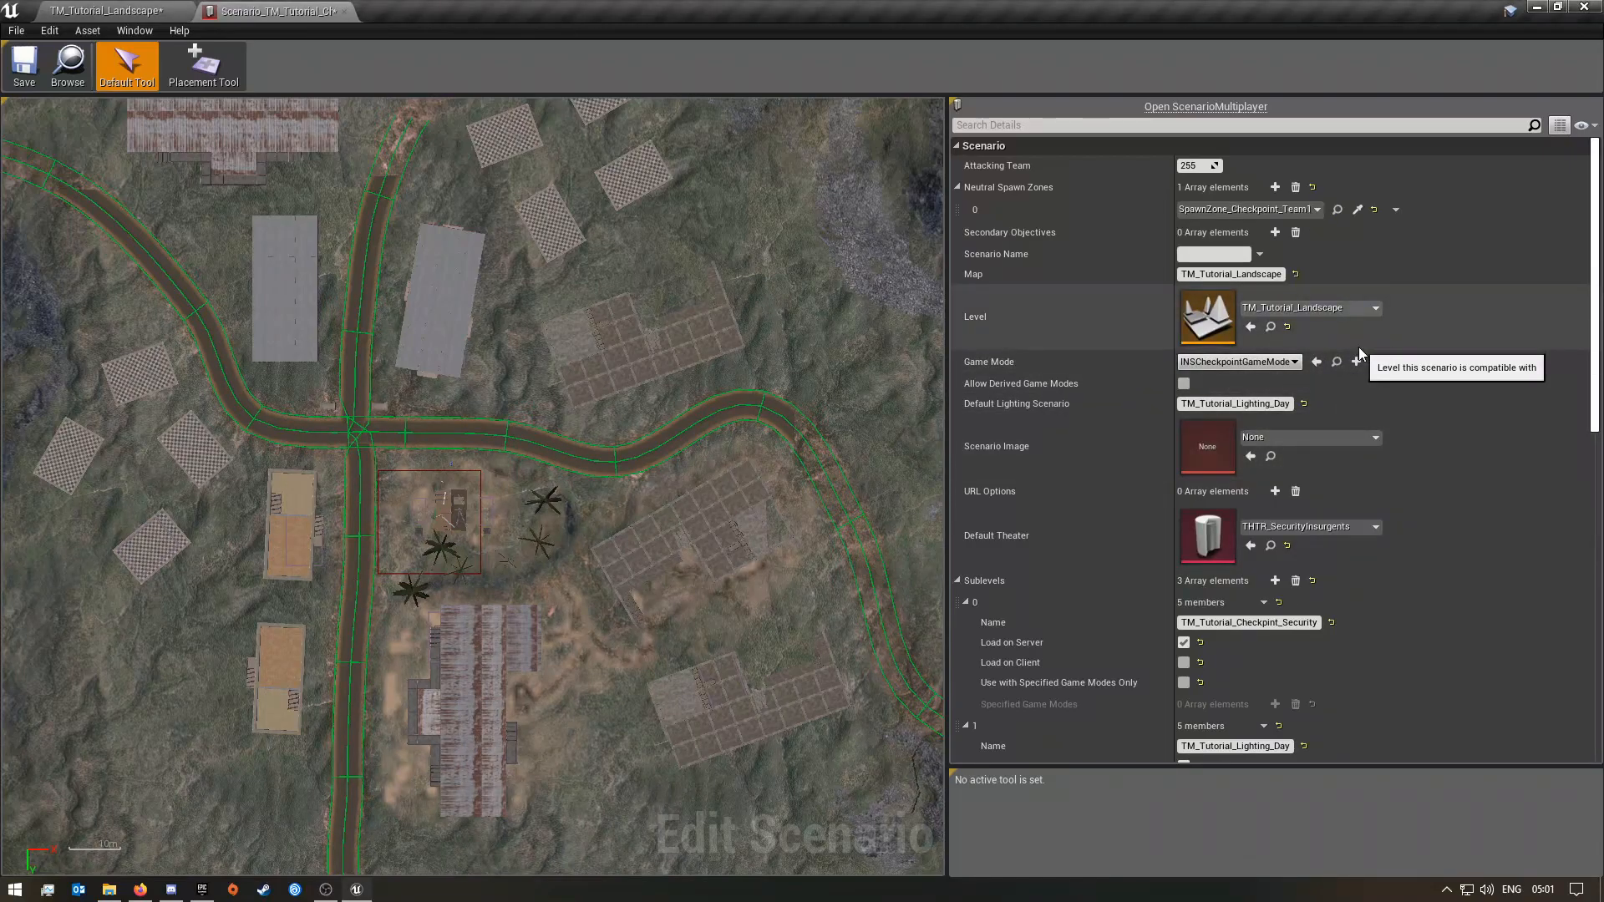
click(1191, 165)
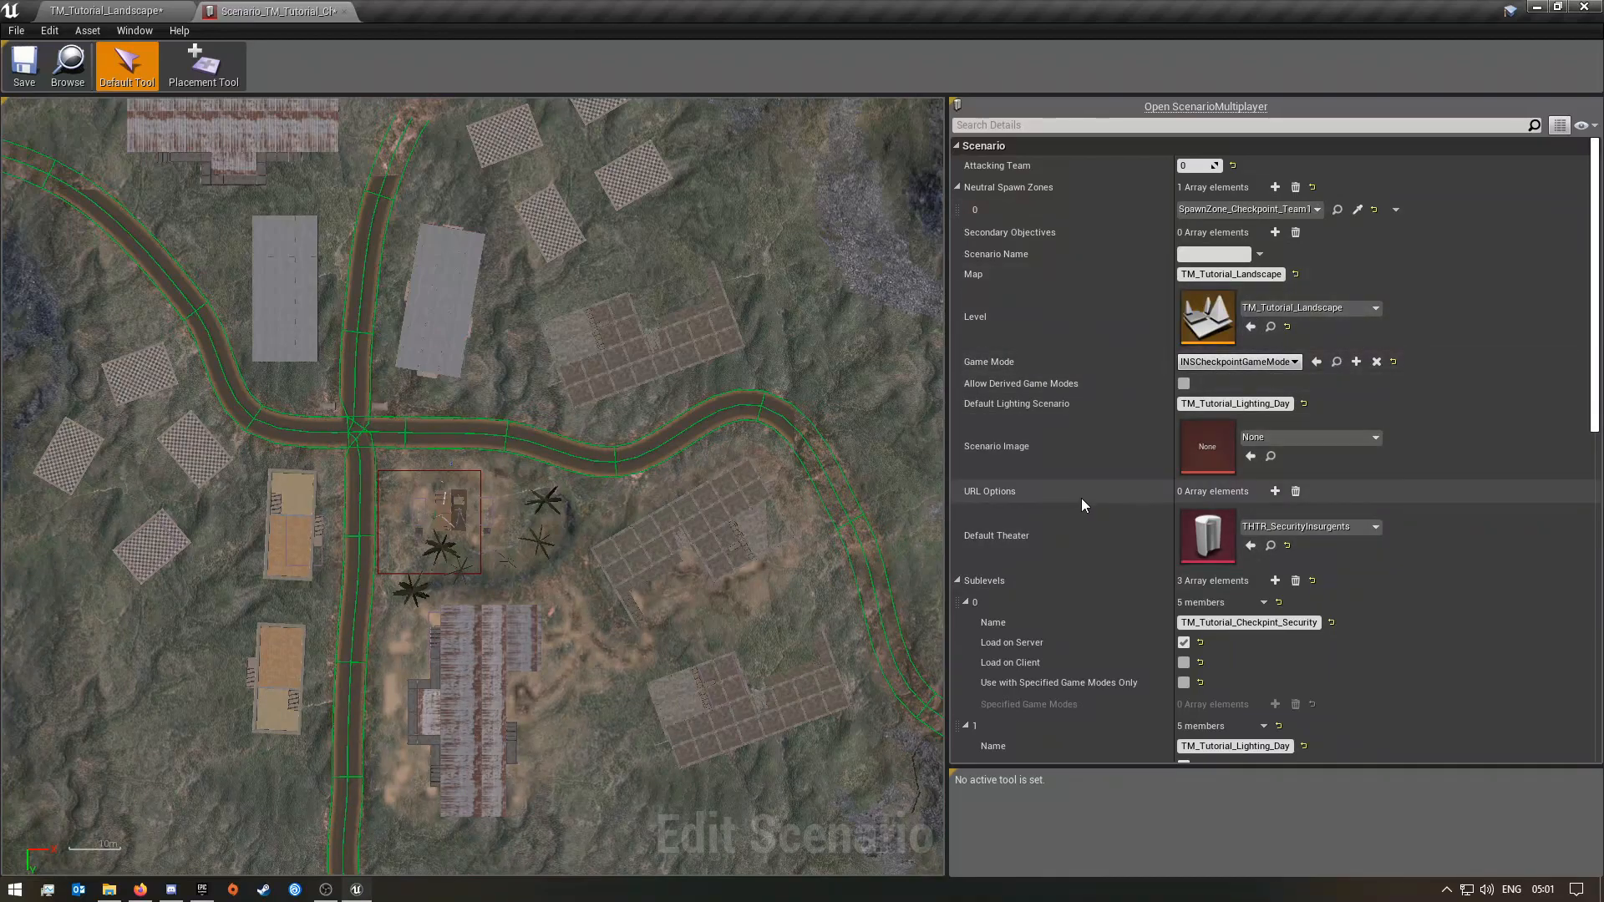
scroll(1095, 483, down, 15)
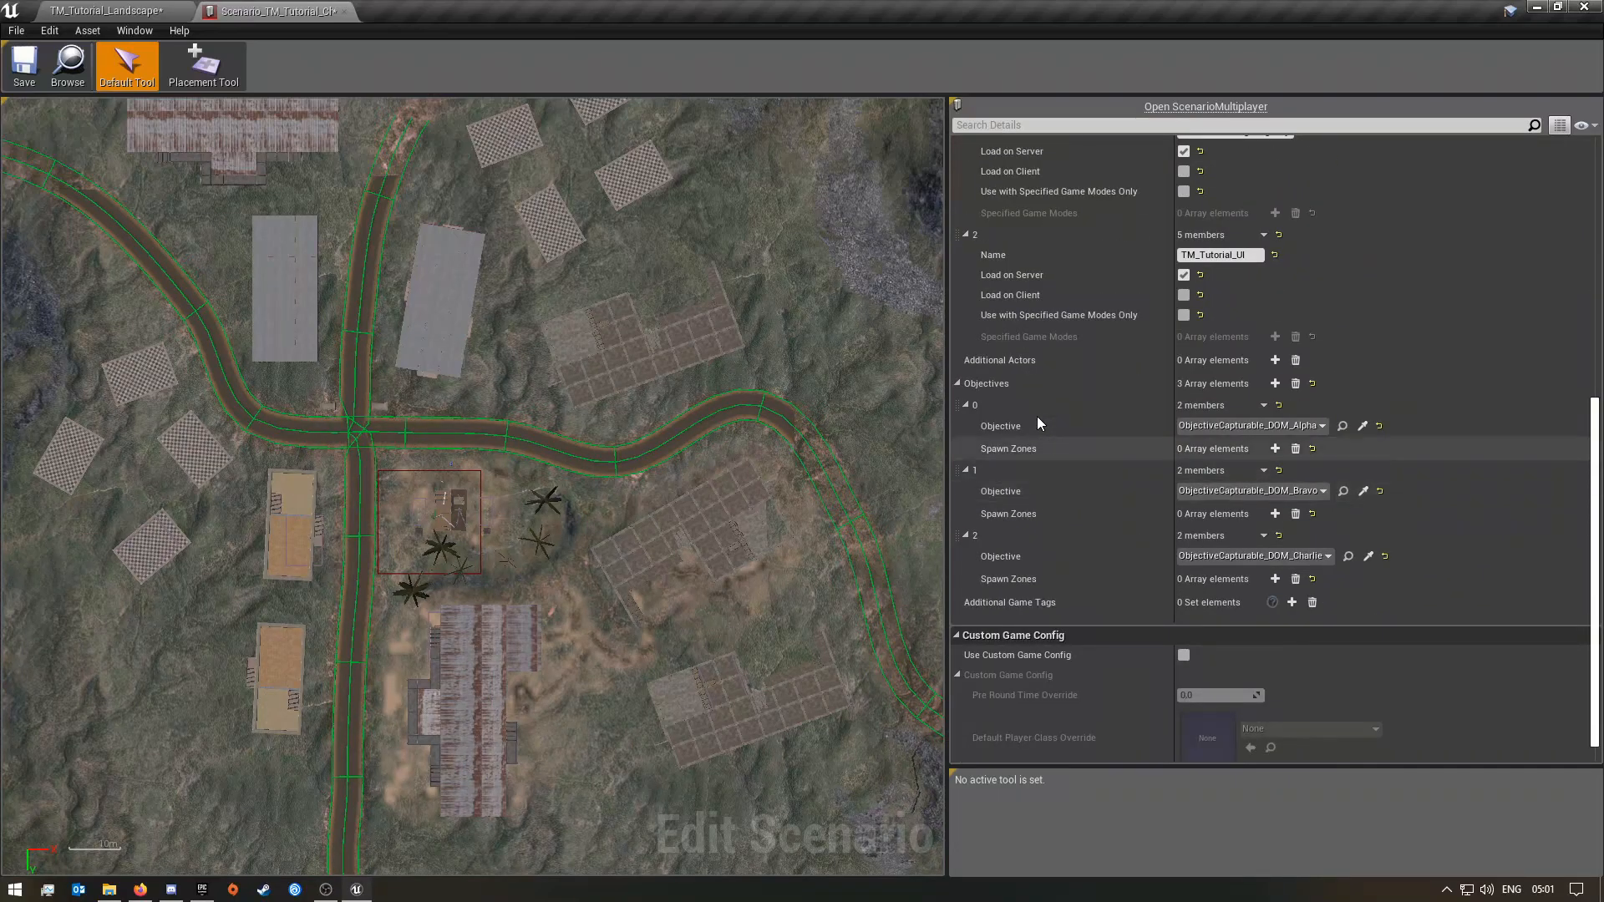
scroll(1059, 602, up, 12)
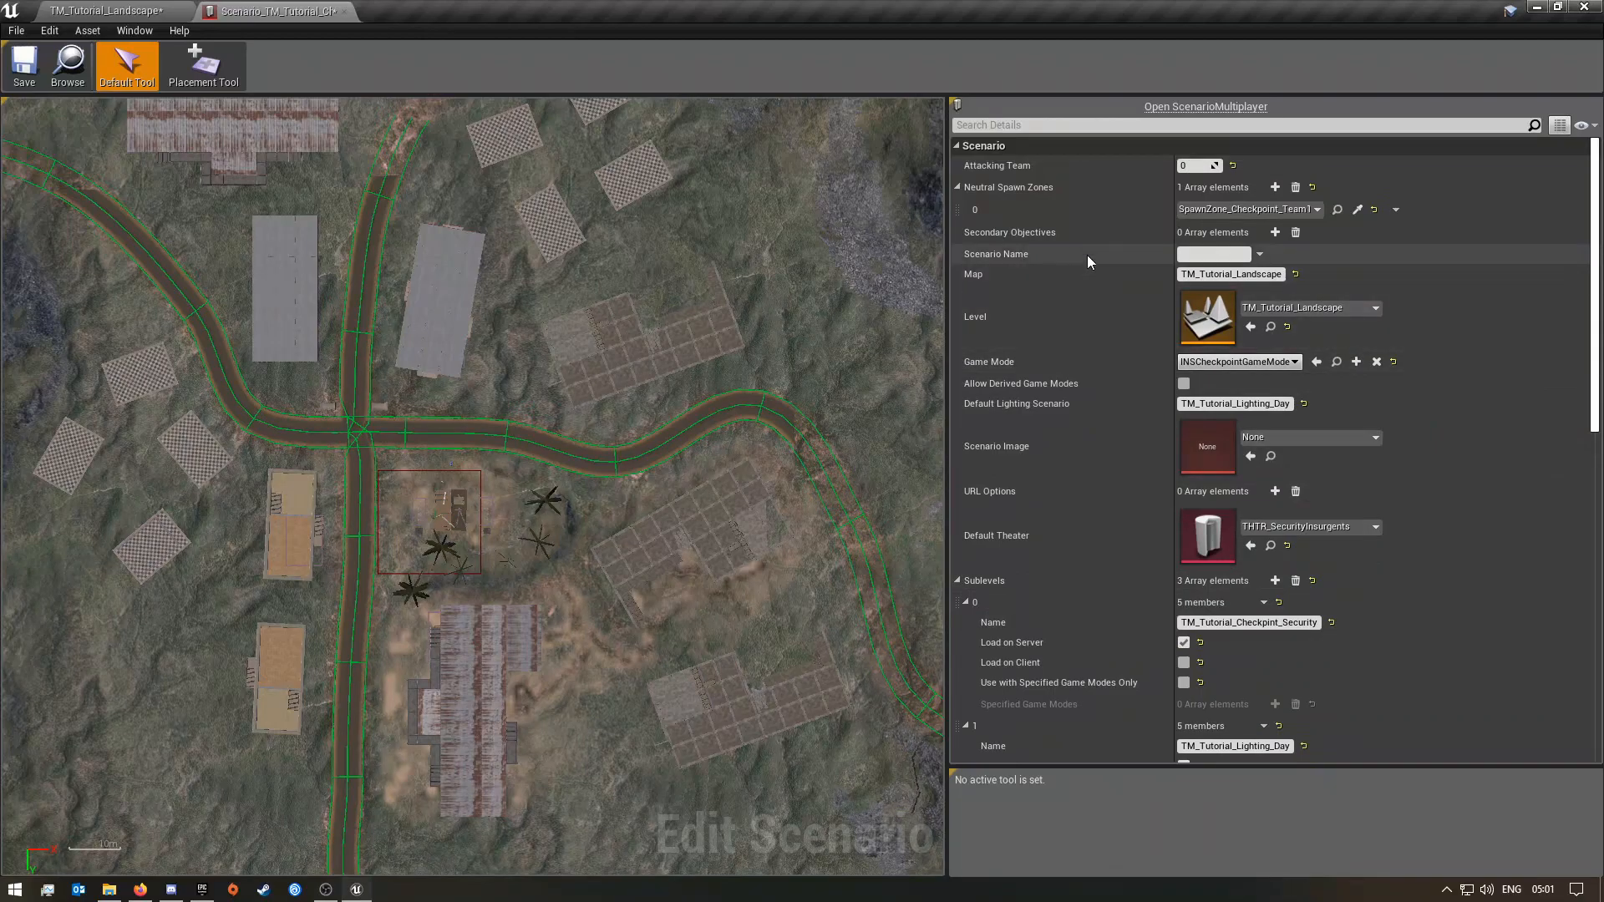
- Return to the level editor and browse the game content to the Farmhouse folder of the Coop scenarios
click(91, 10)
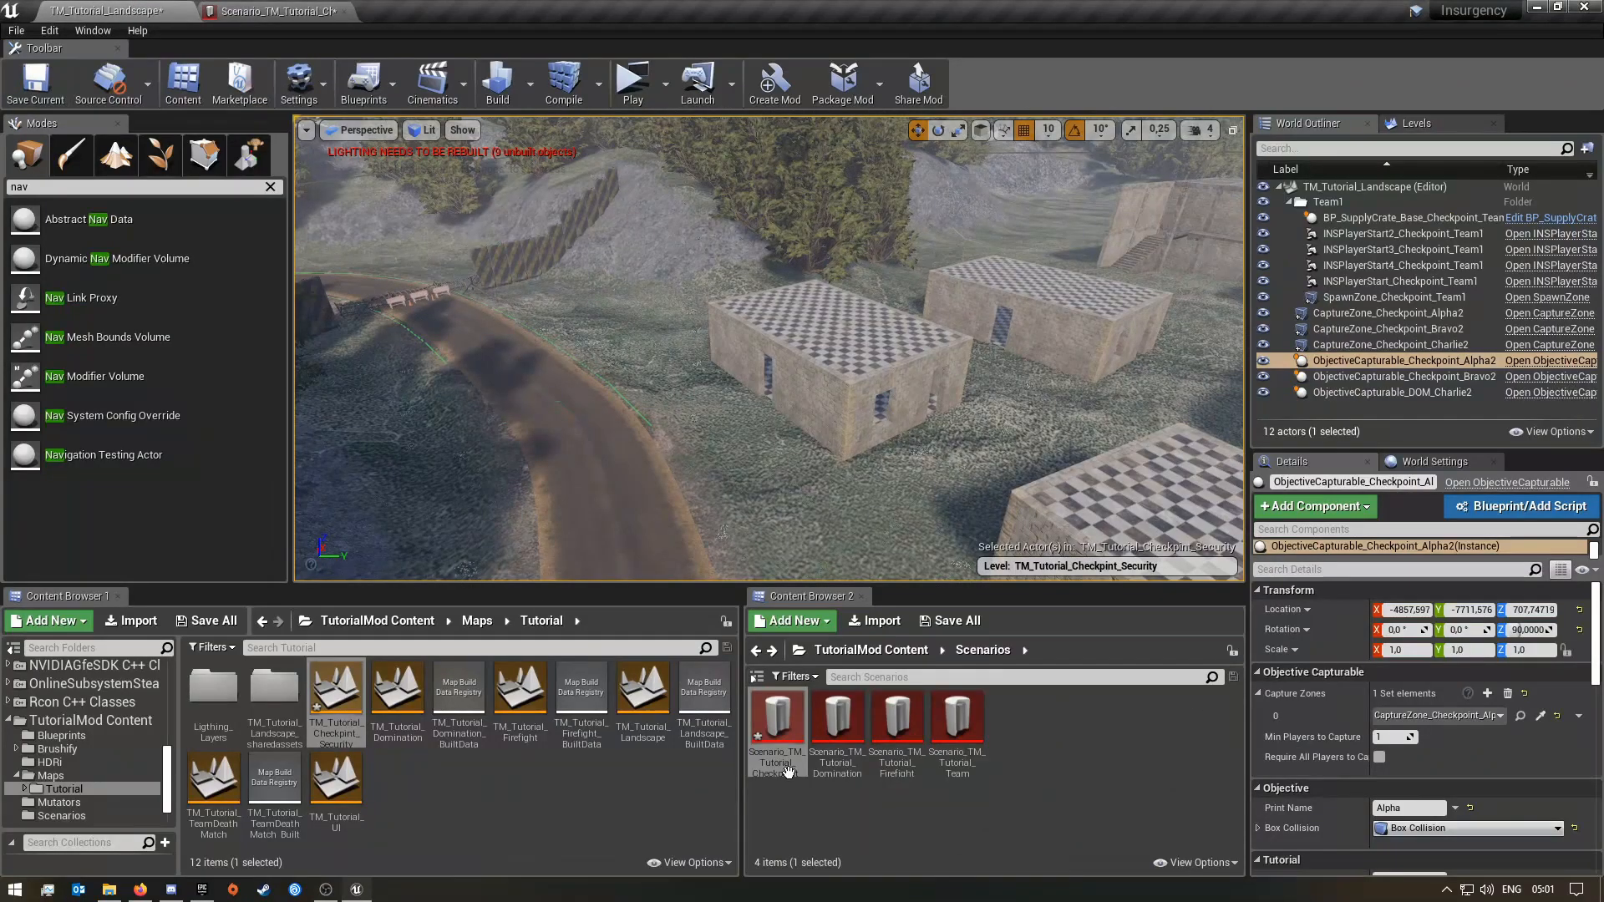
scroll(96, 722, up, 10)
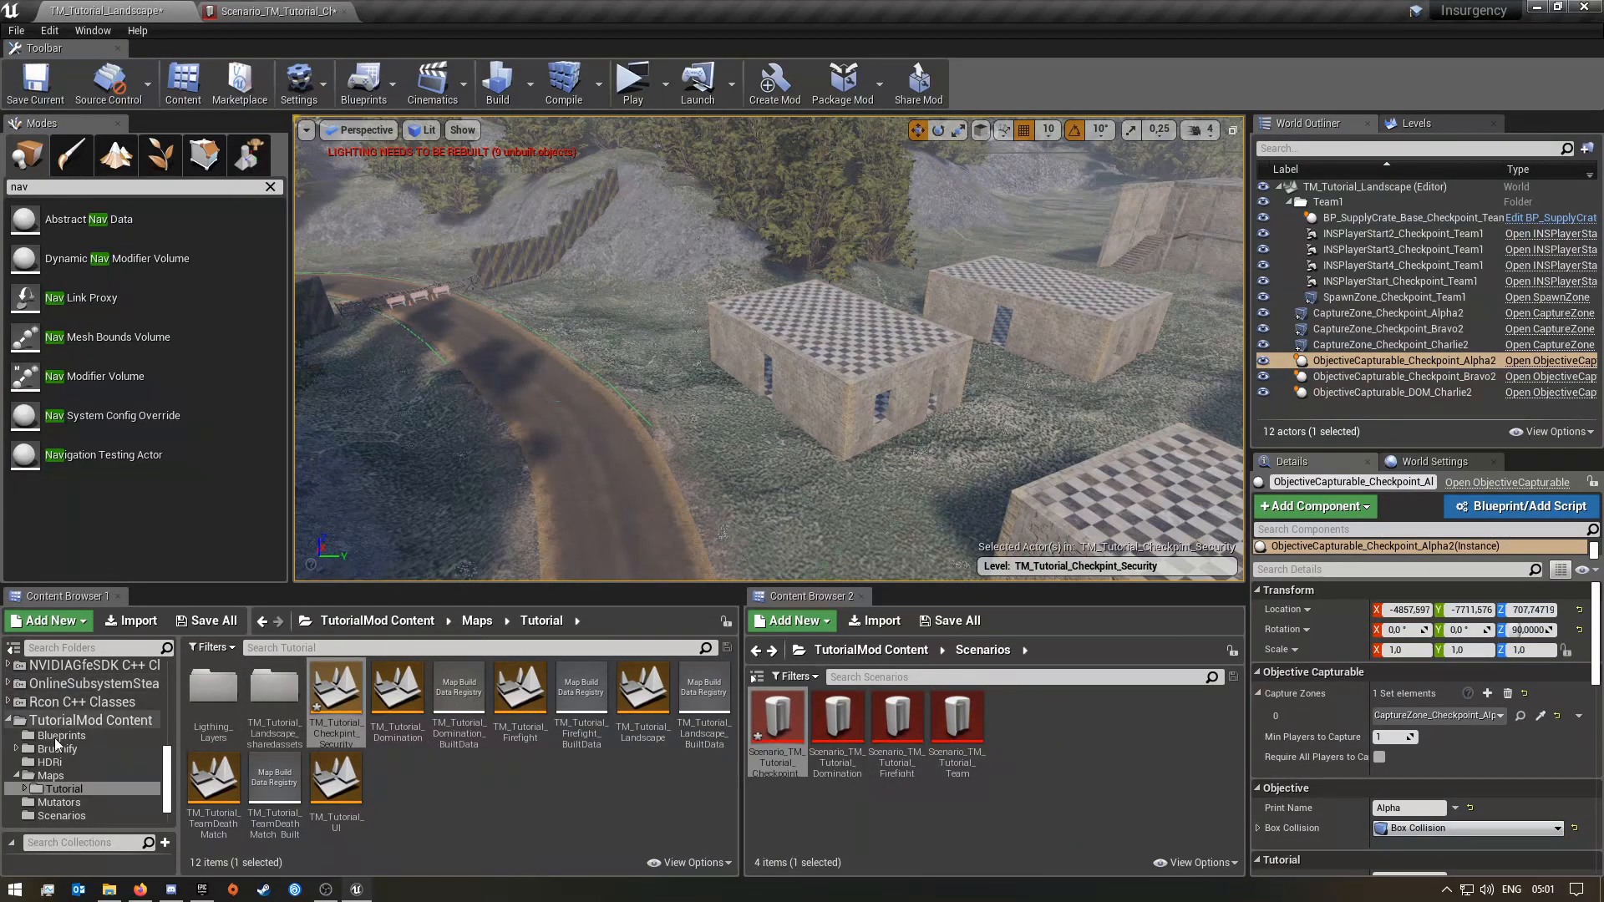
click(78, 670)
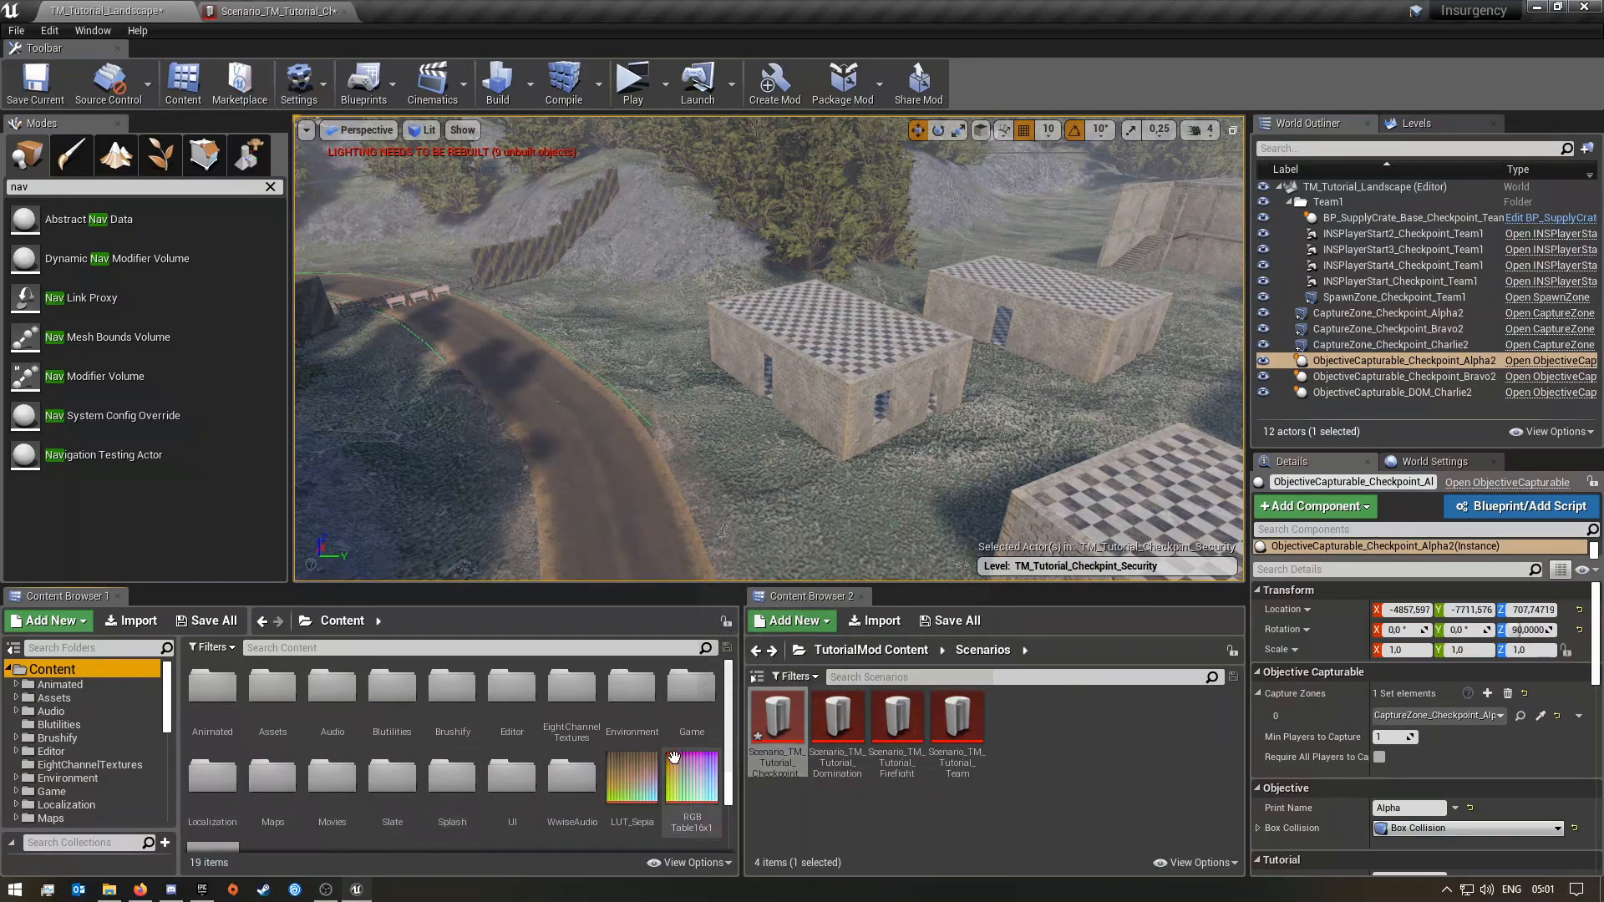
double_click(692, 687)
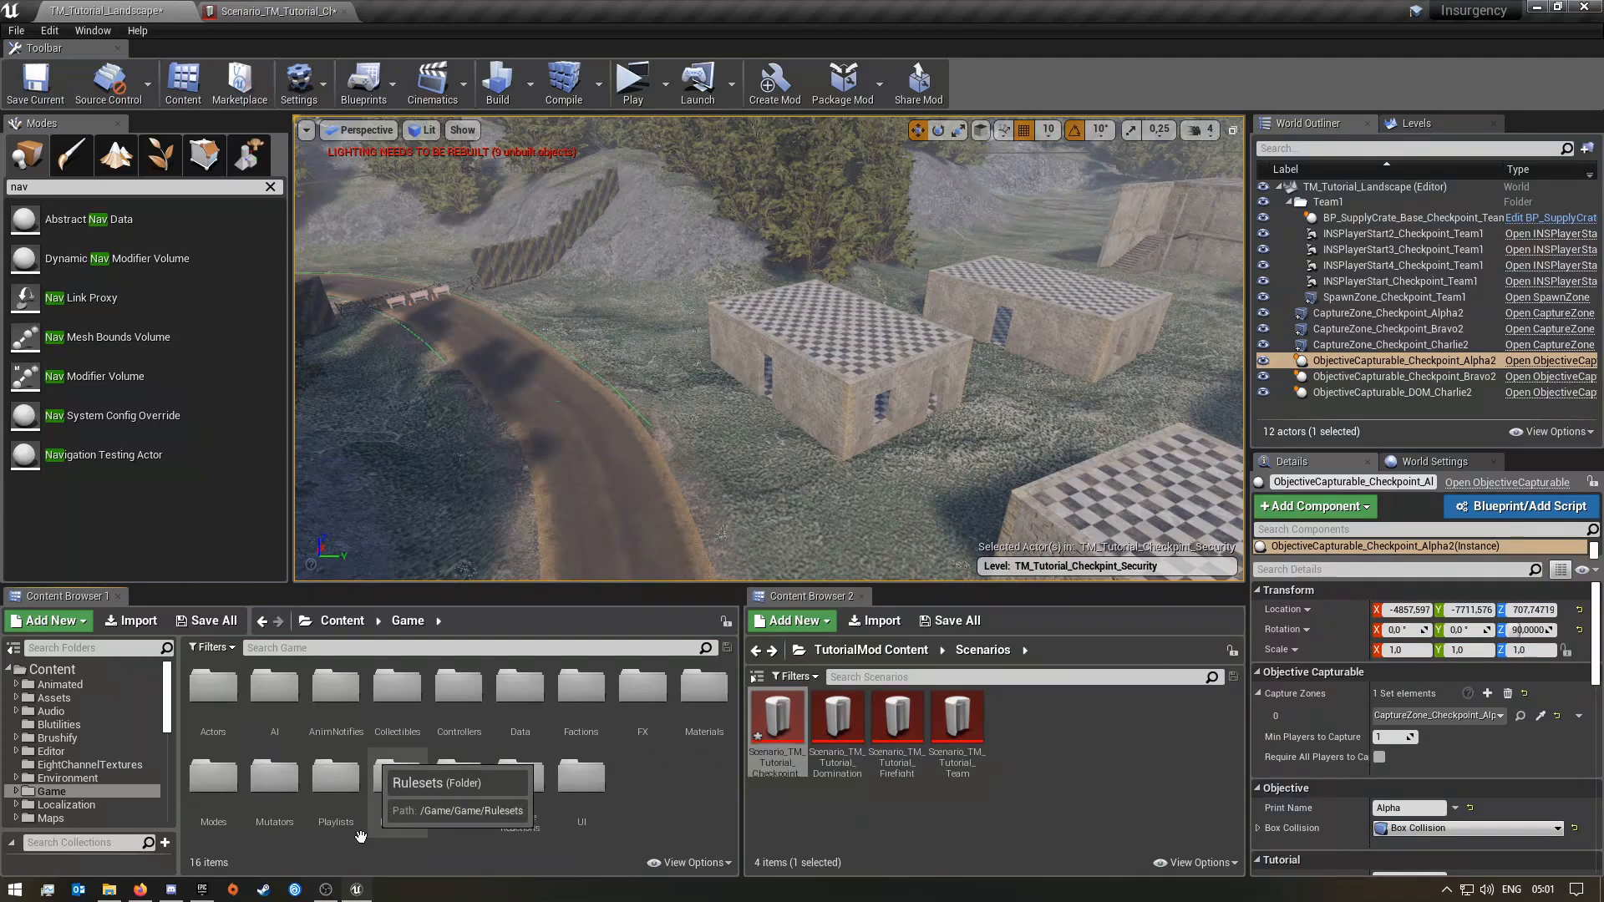
click(456, 809)
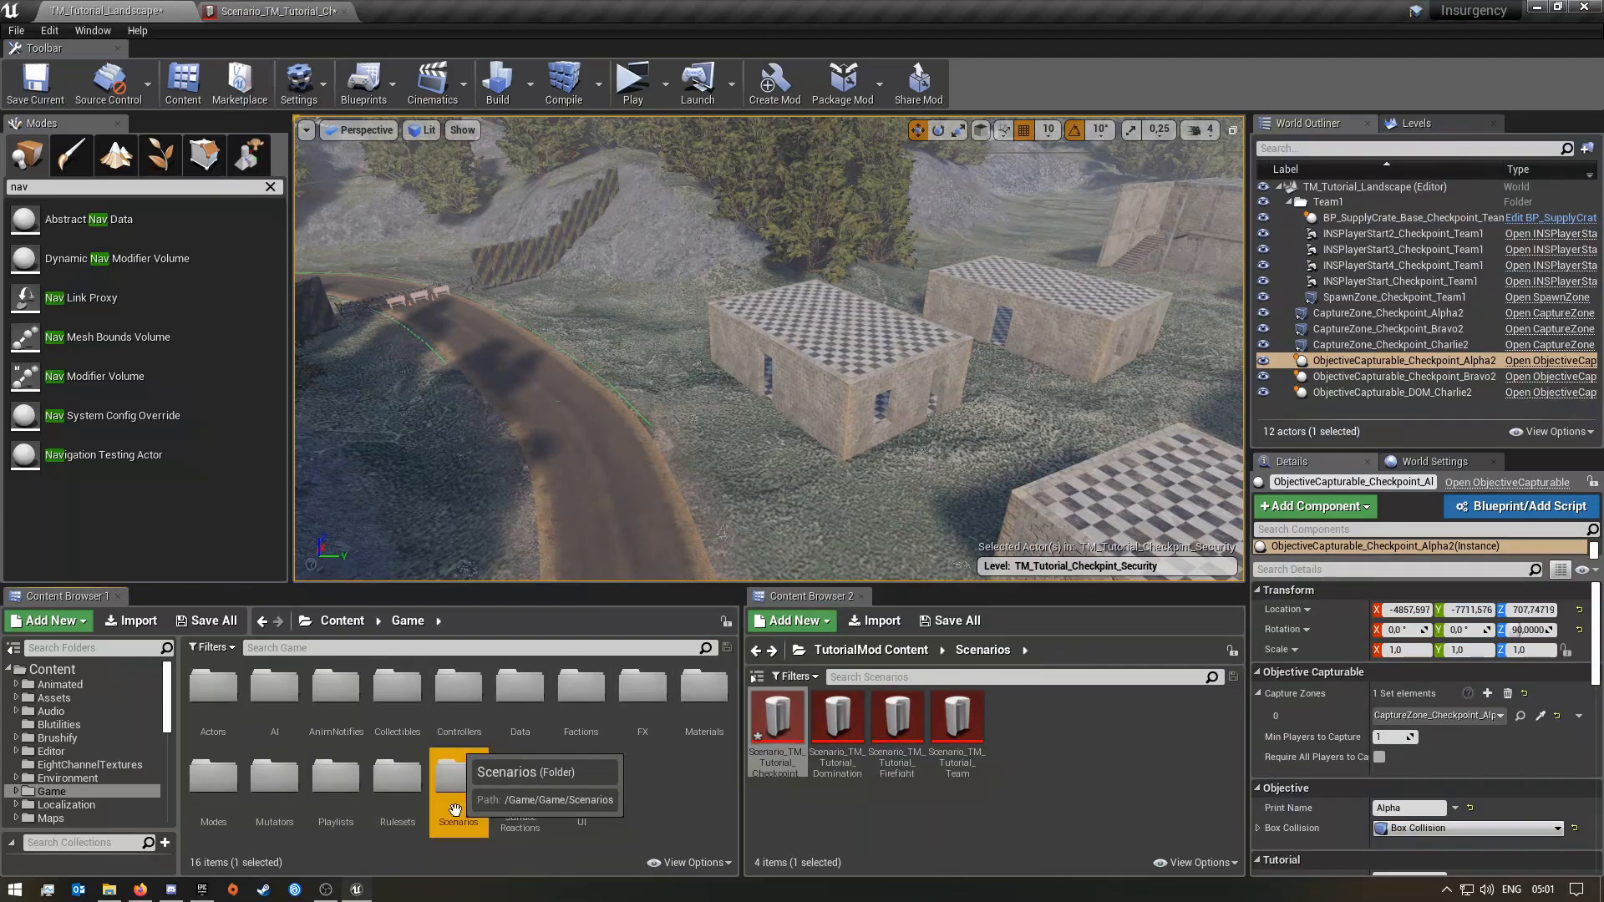
double_click(455, 809)
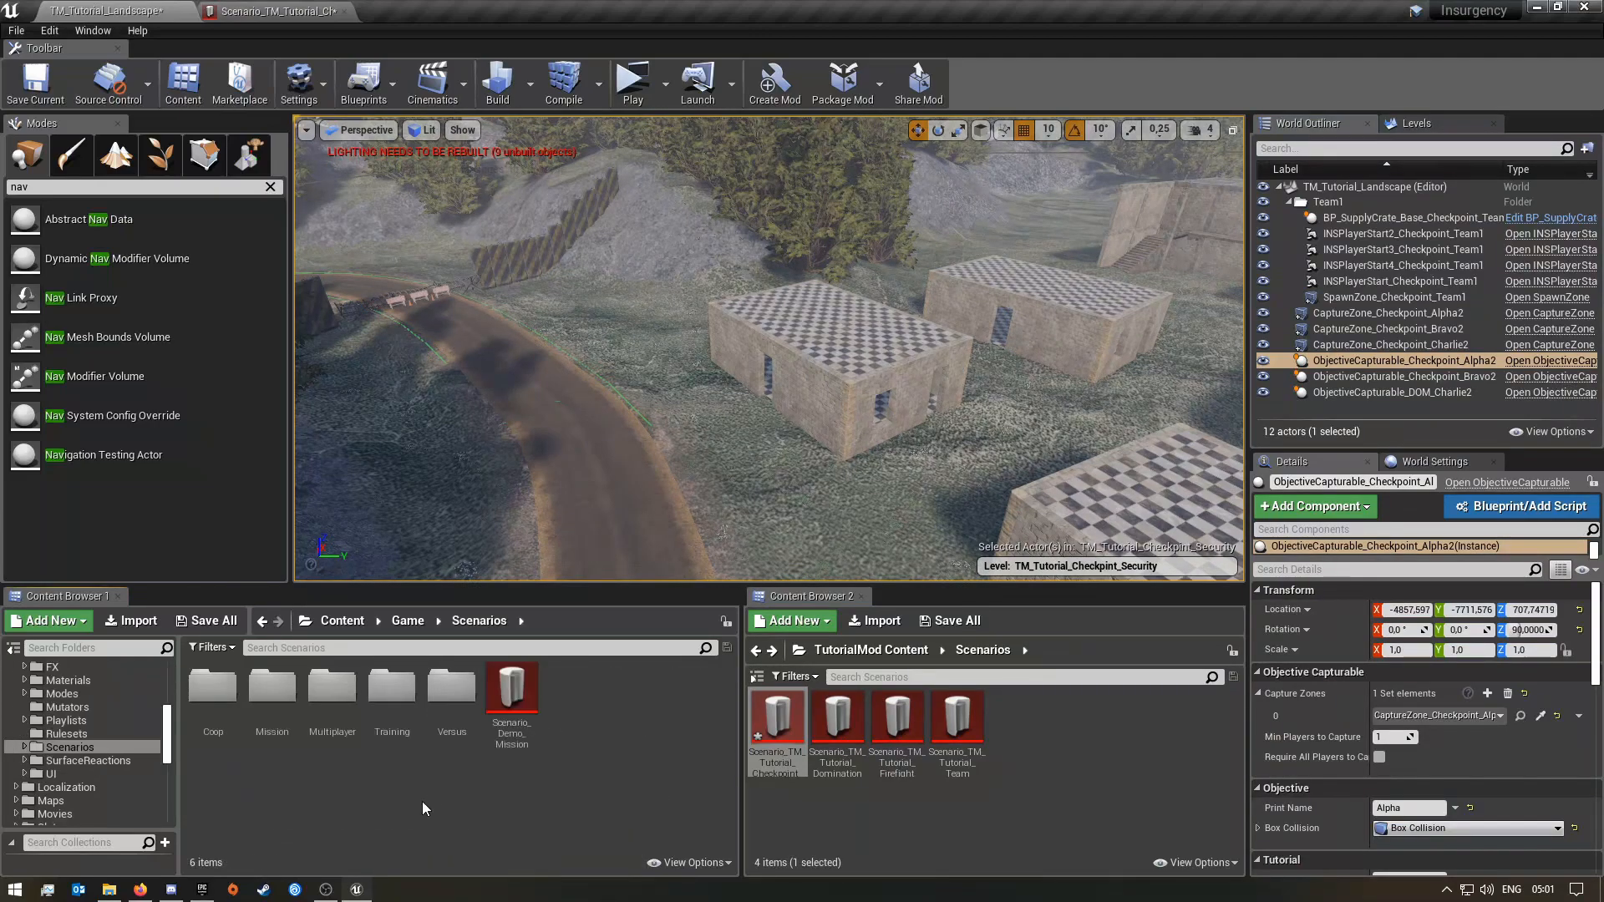
double_click(213, 725)
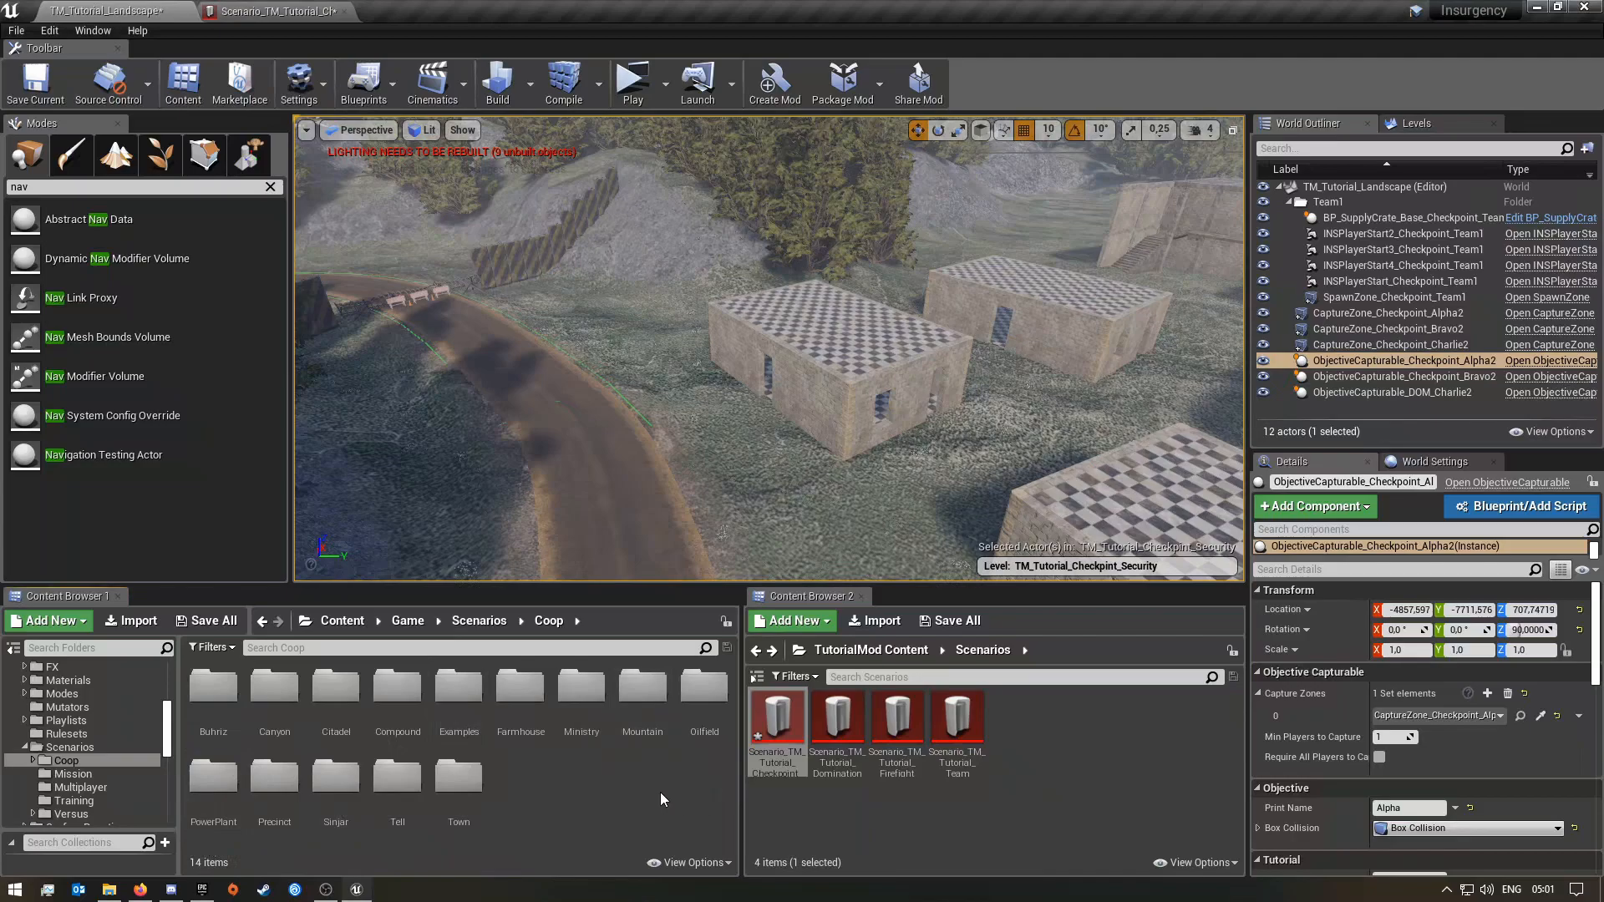
double_click(520, 687)
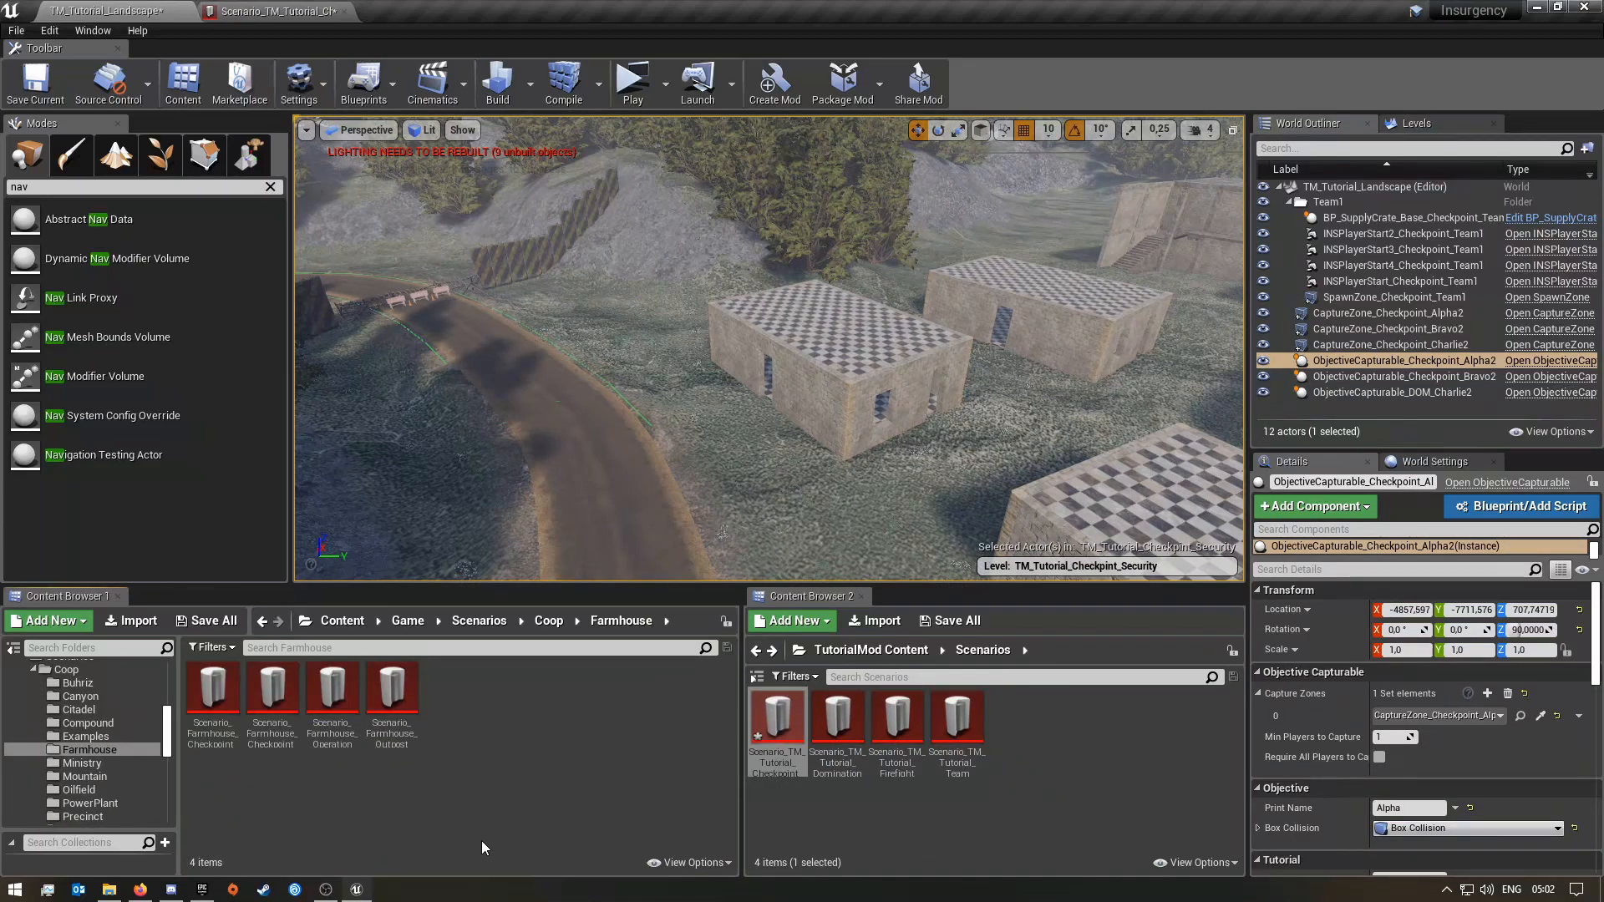
- Open Scenario_Farmhouse_Checkpoint_Security and examine its scenario settings, sublevels, specified game modes and objectives as a reference
click(281, 711)
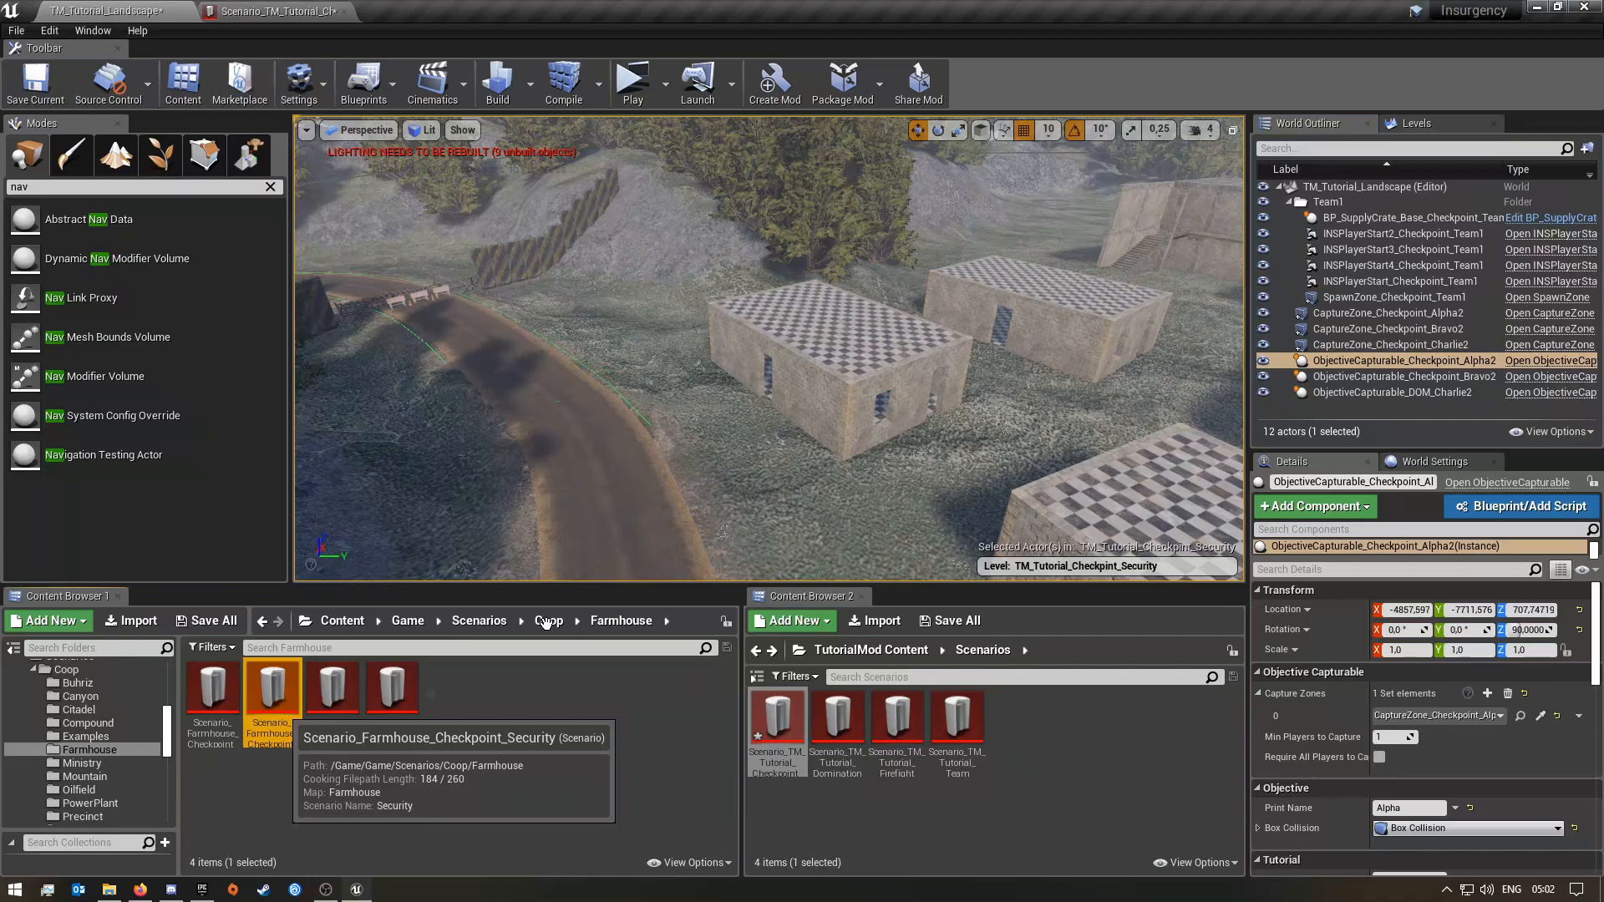
key(Return)
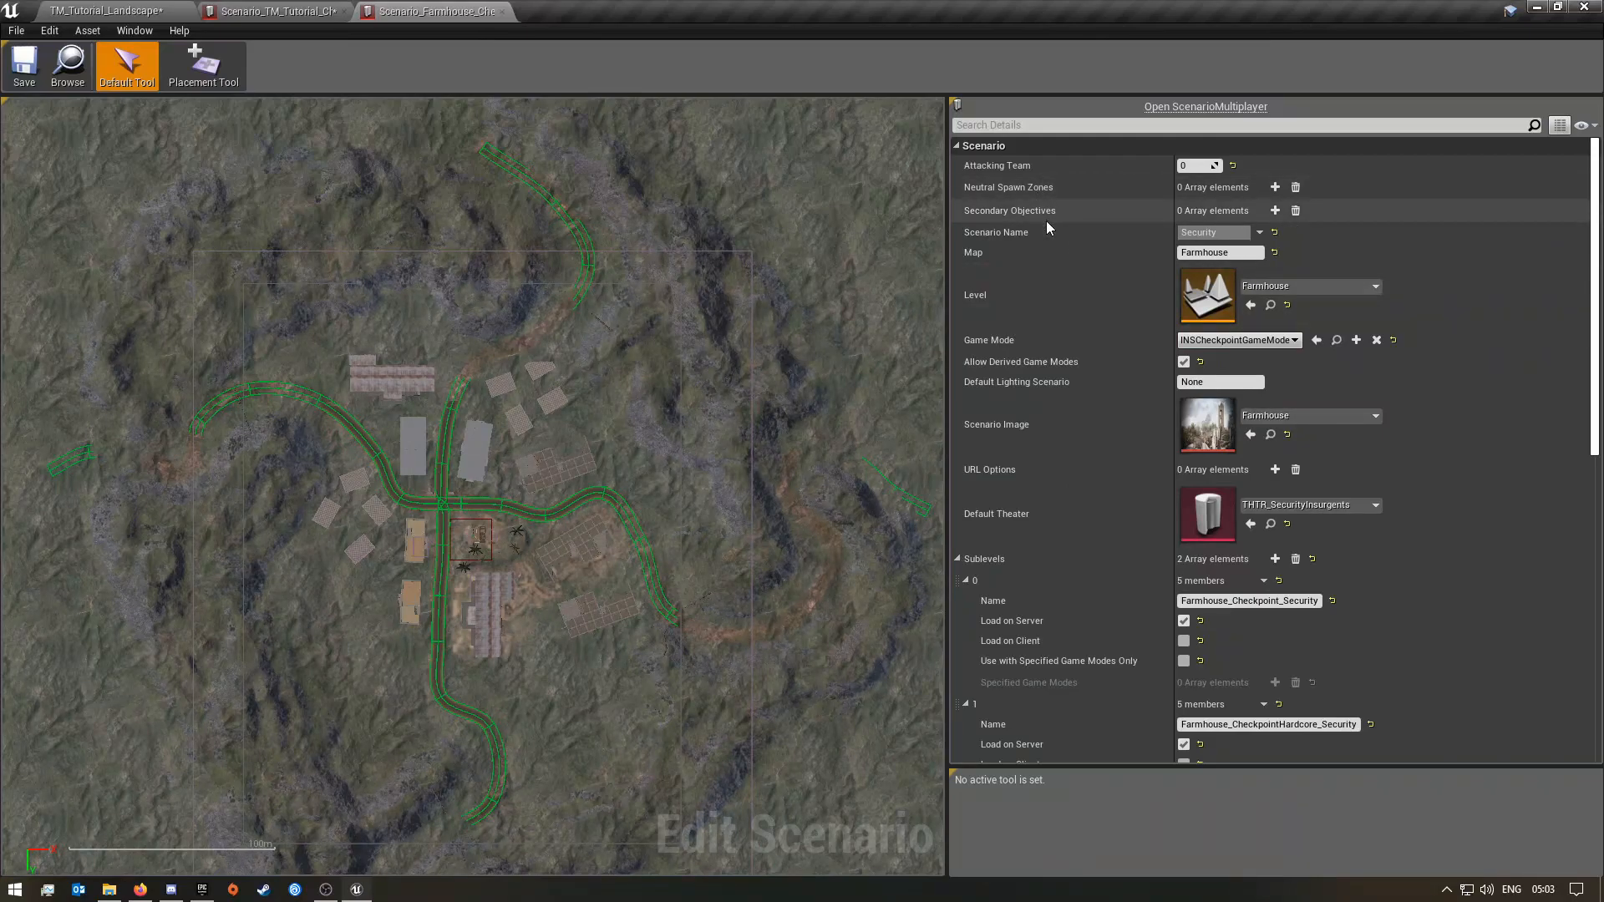
scroll(1134, 579, down, 5)
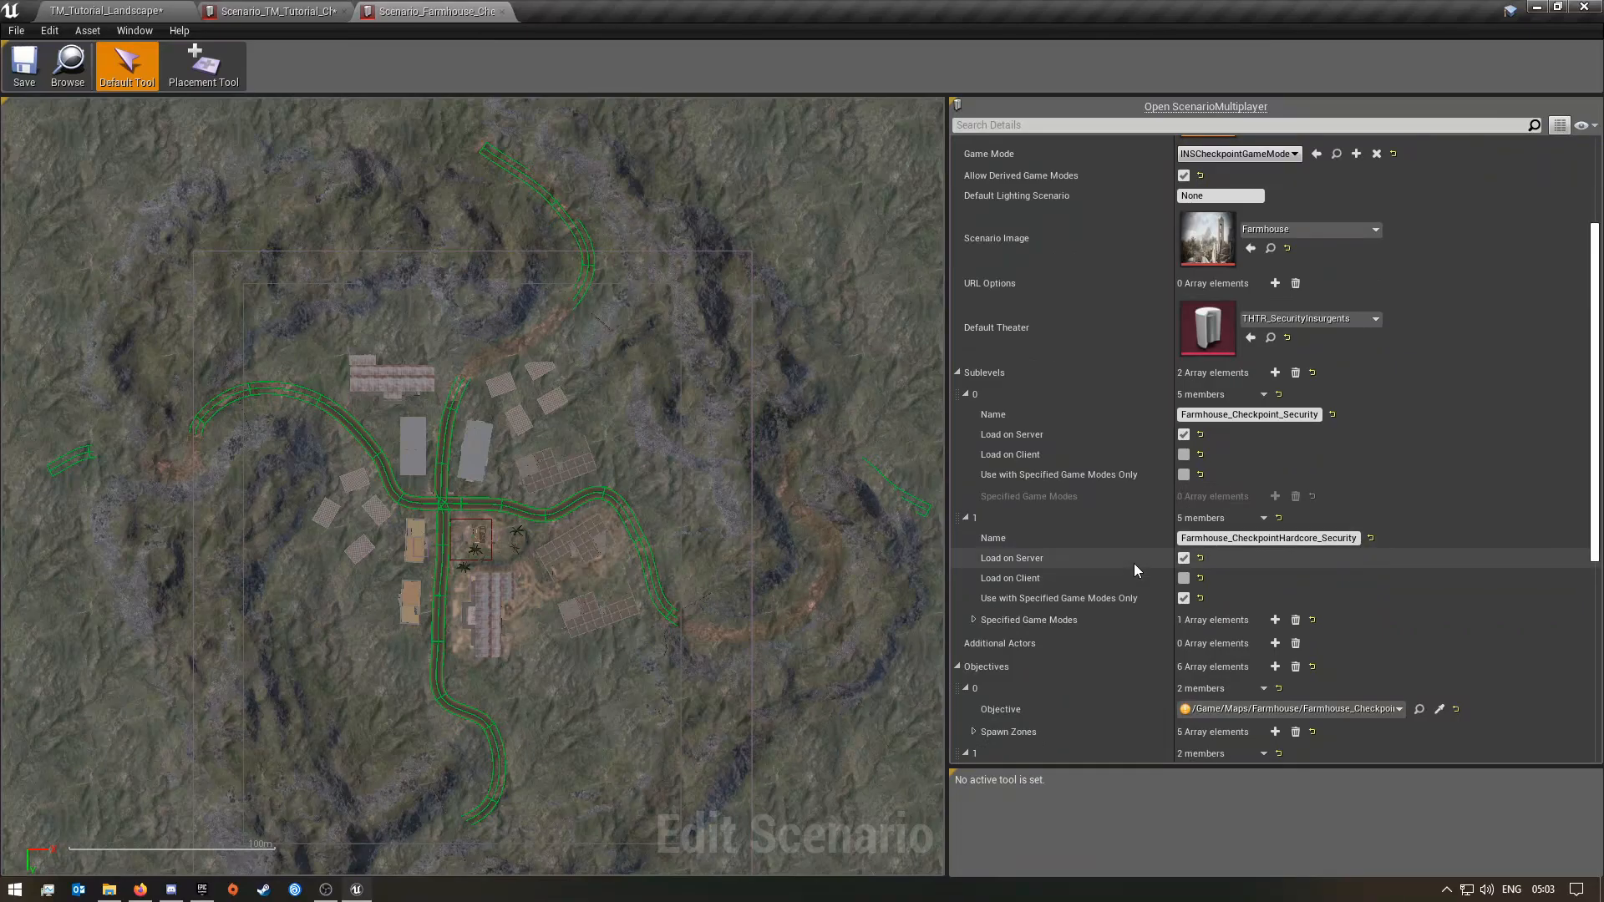
scroll(1135, 562, down, 4)
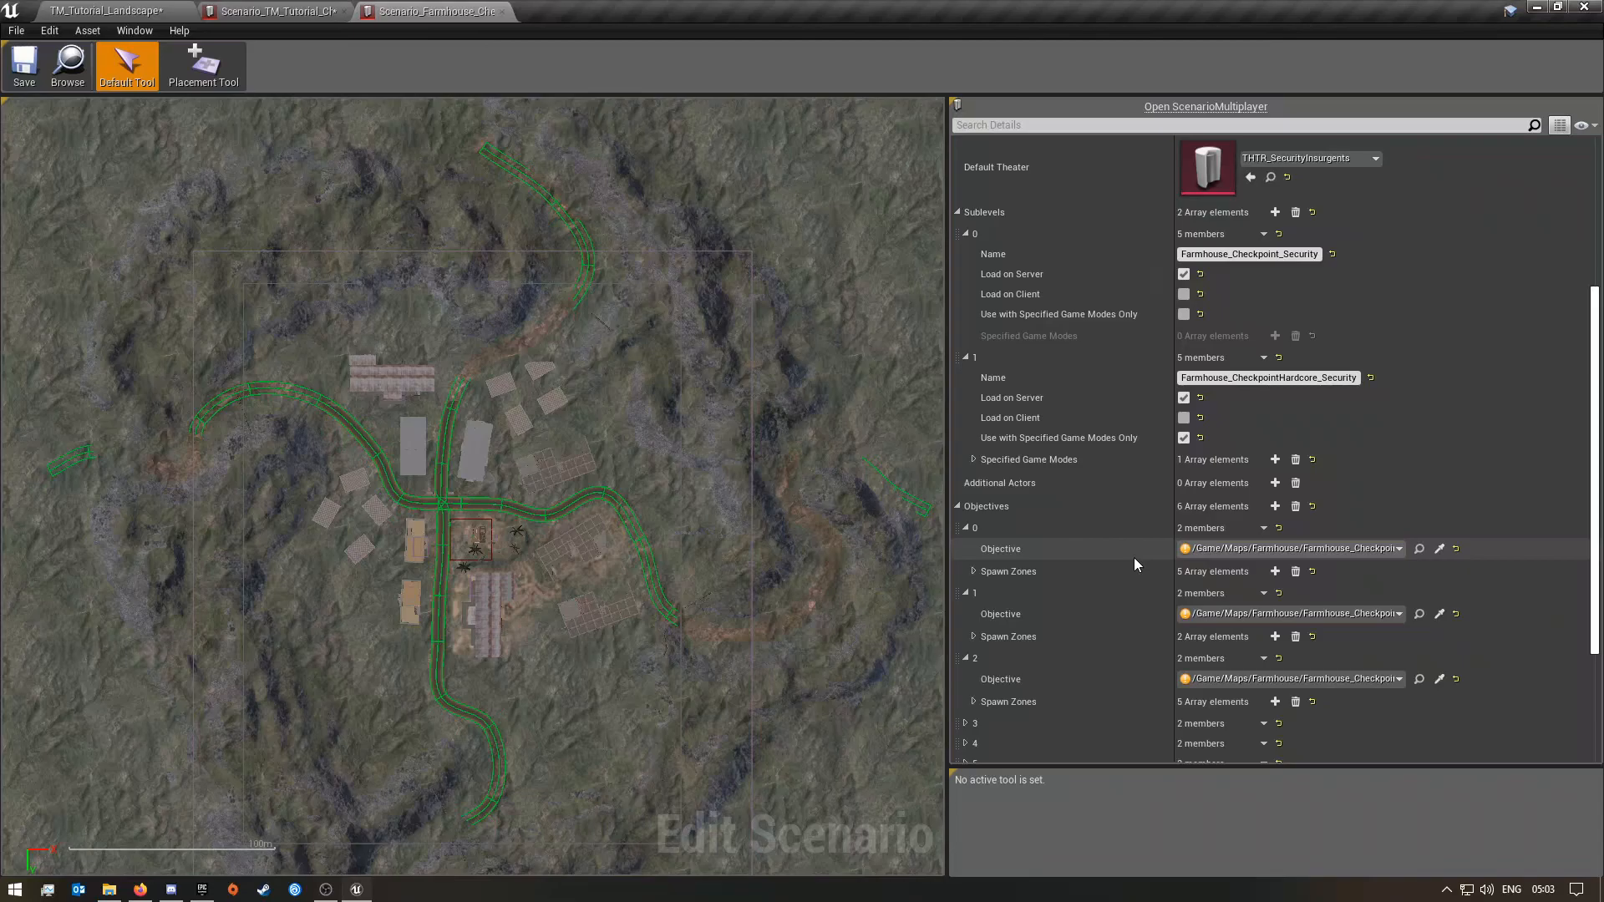
click(973, 459)
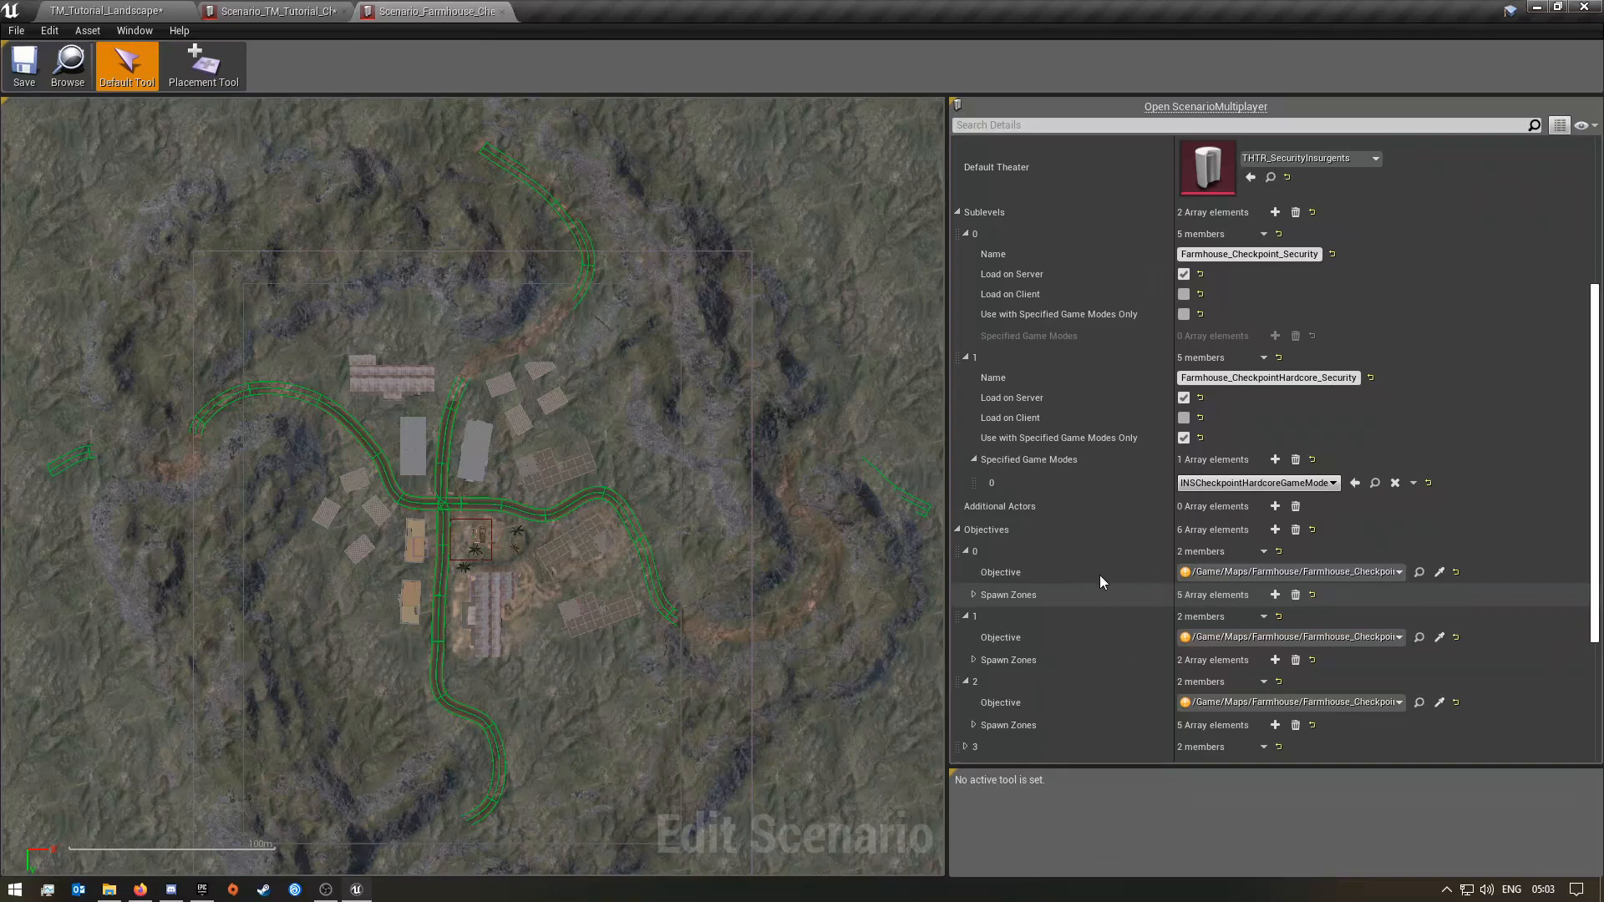
scroll(1051, 636, up, 8)
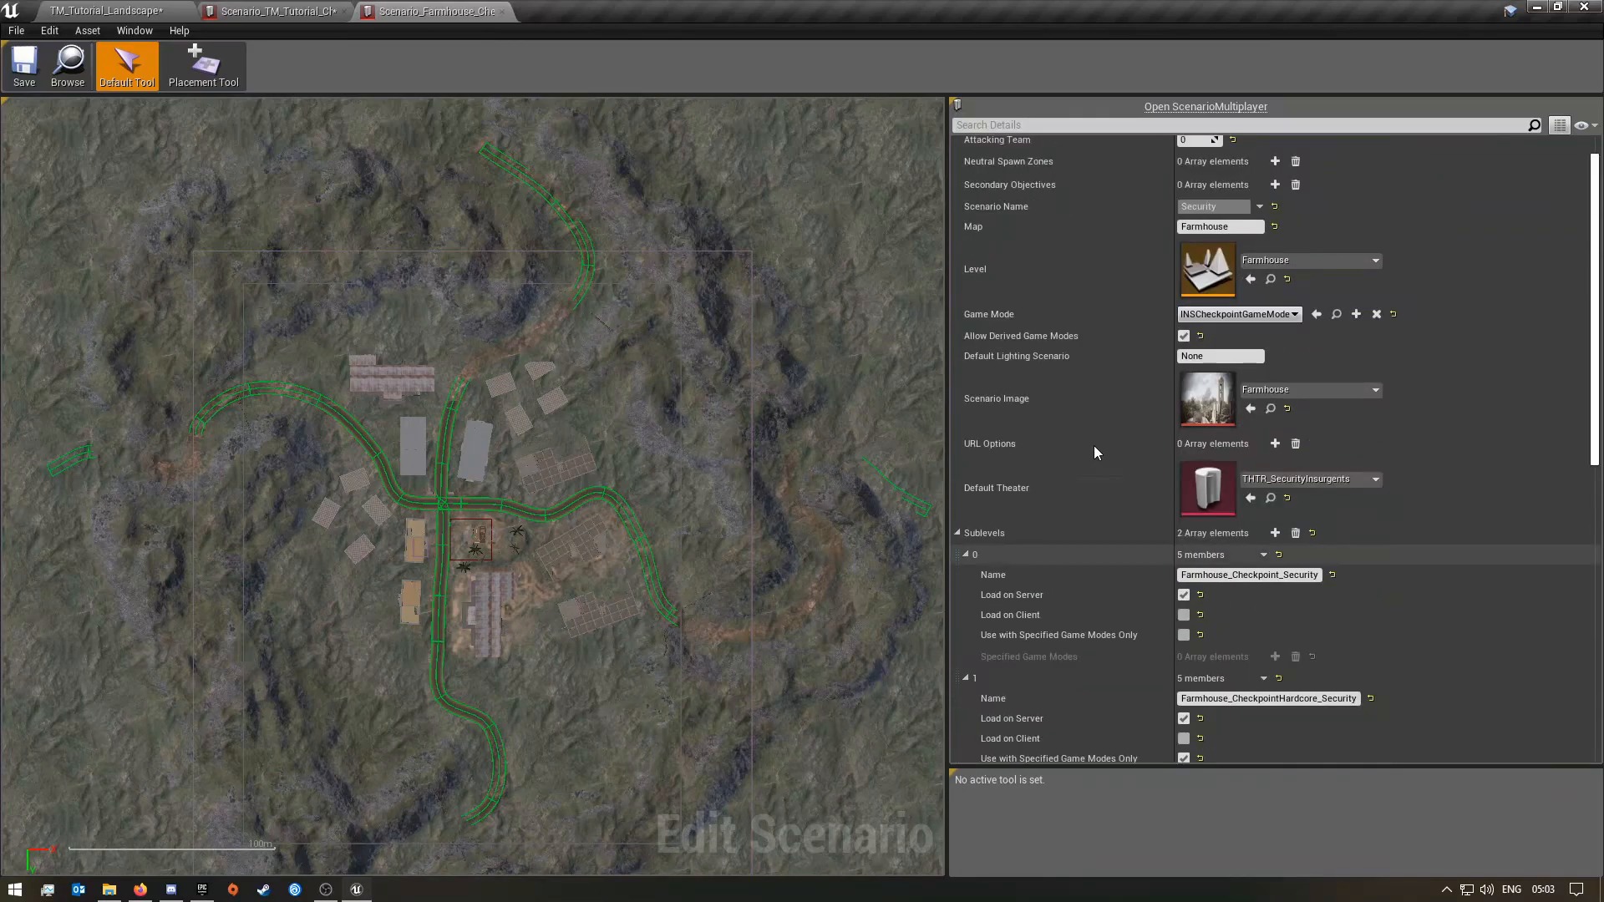
scroll(1092, 438, up, 1)
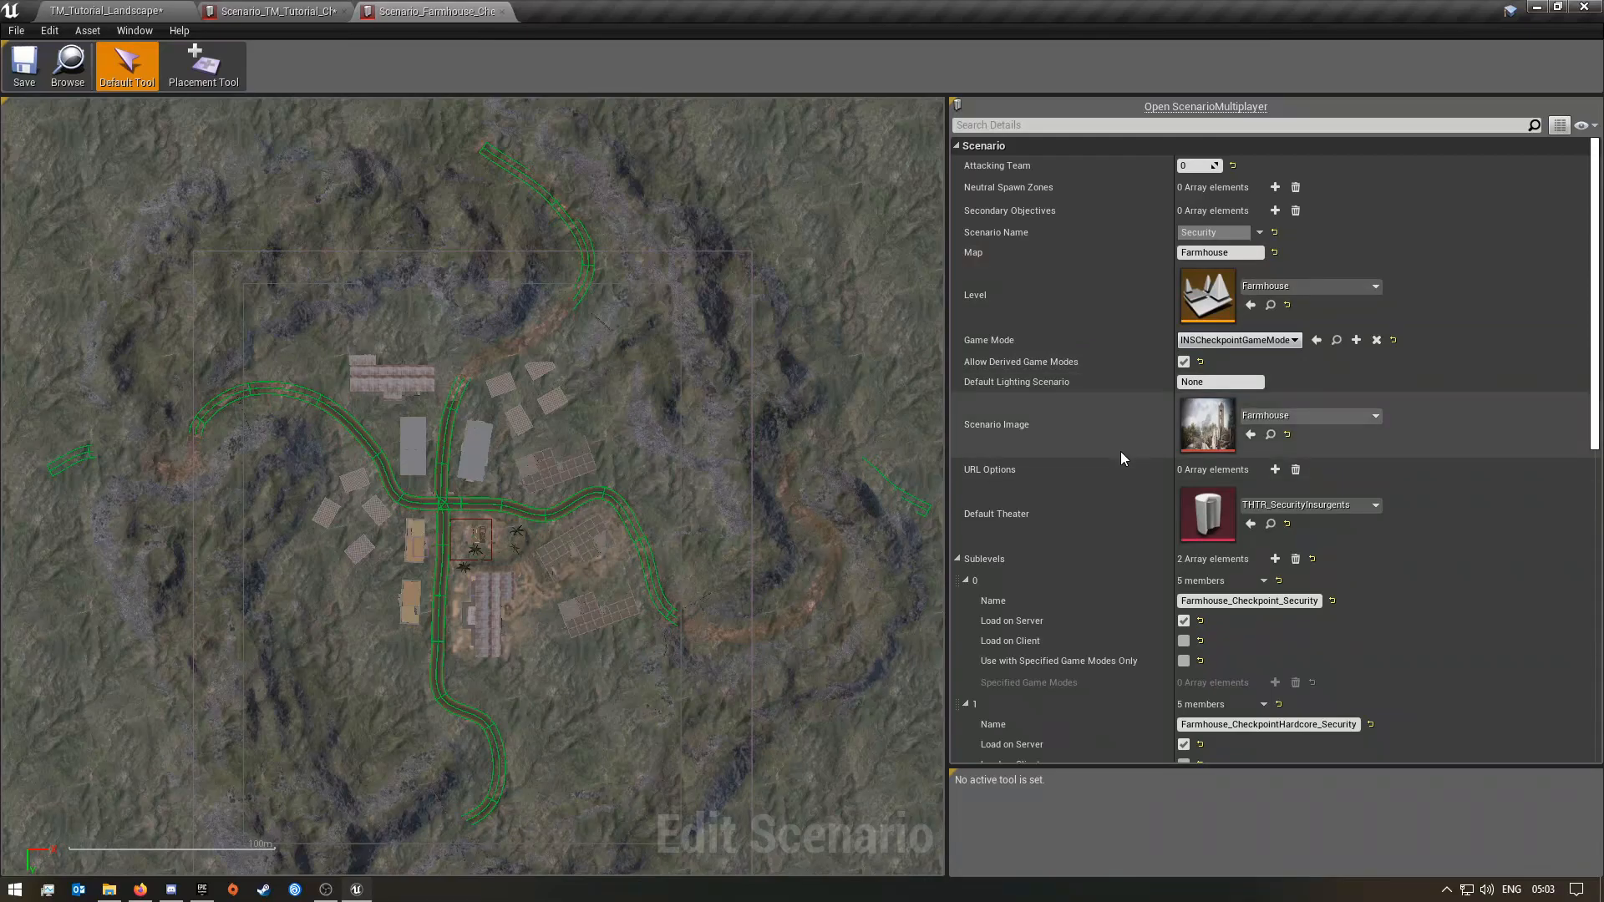
- Close the Farmhouse scenario and open the Security checkpoint scenario from the Coop Ministry folder
click(503, 11)
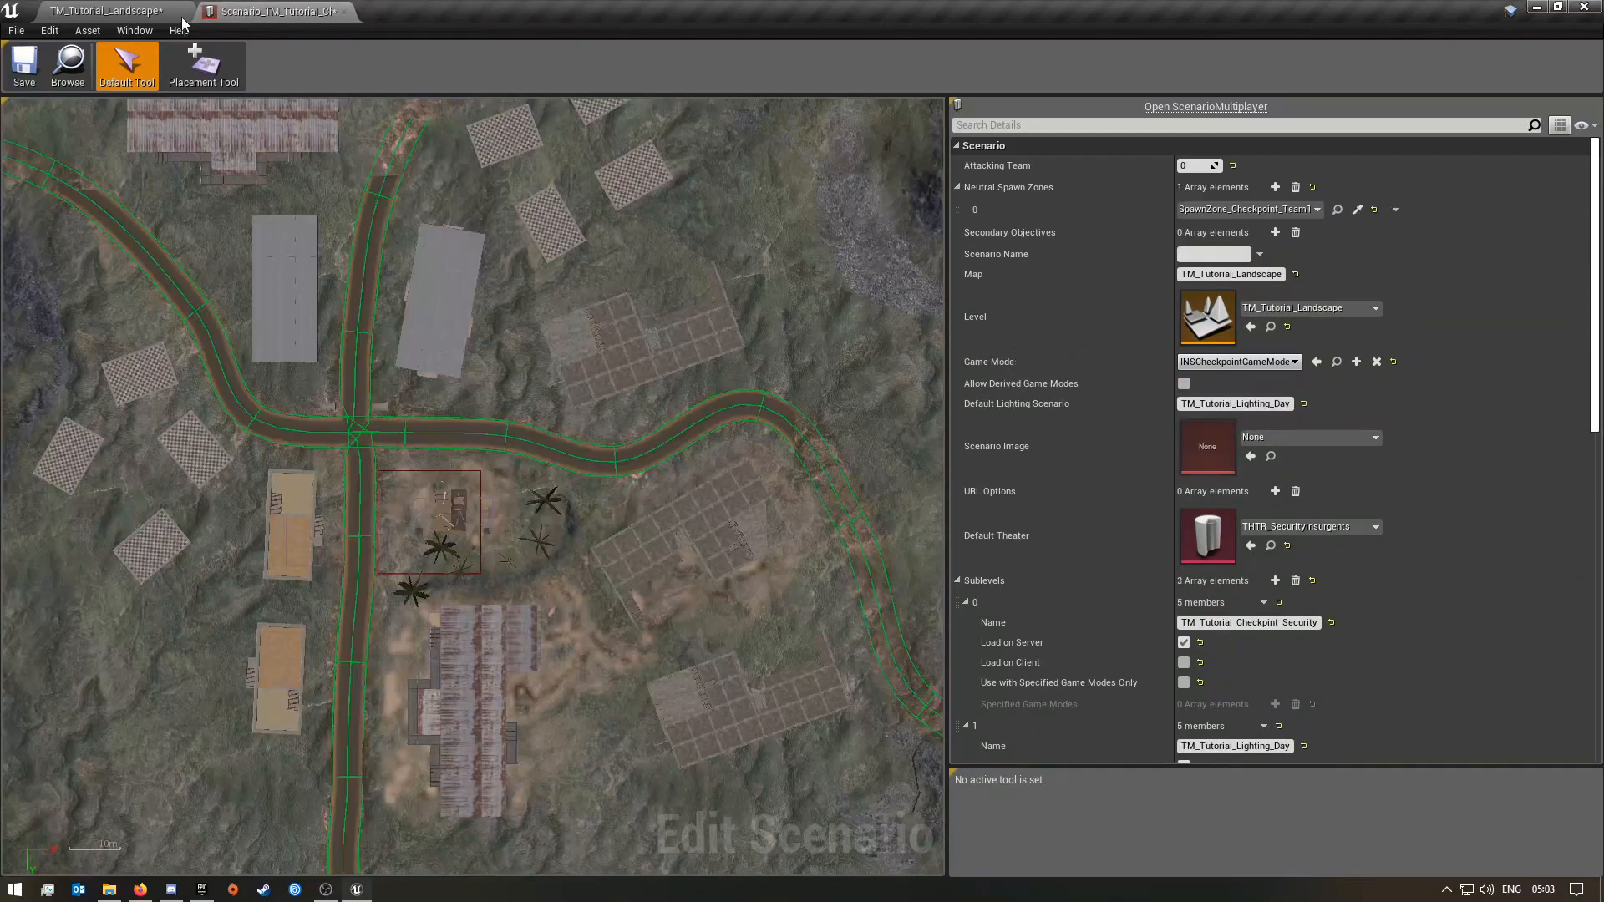
click(116, 10)
key(alt+Left)
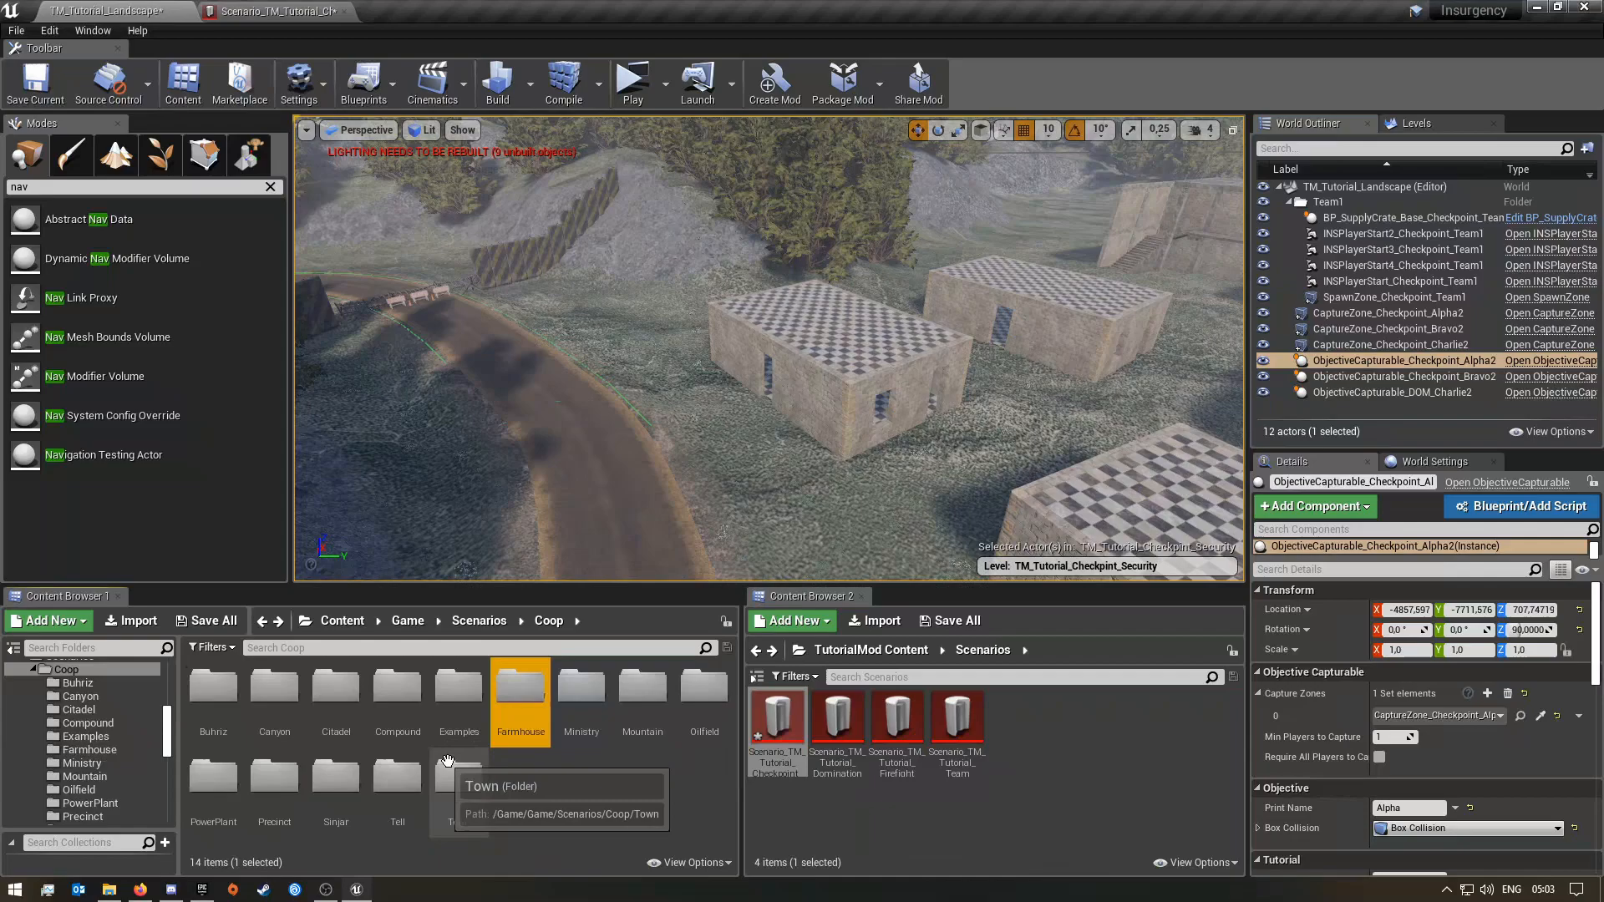
double_click(582, 687)
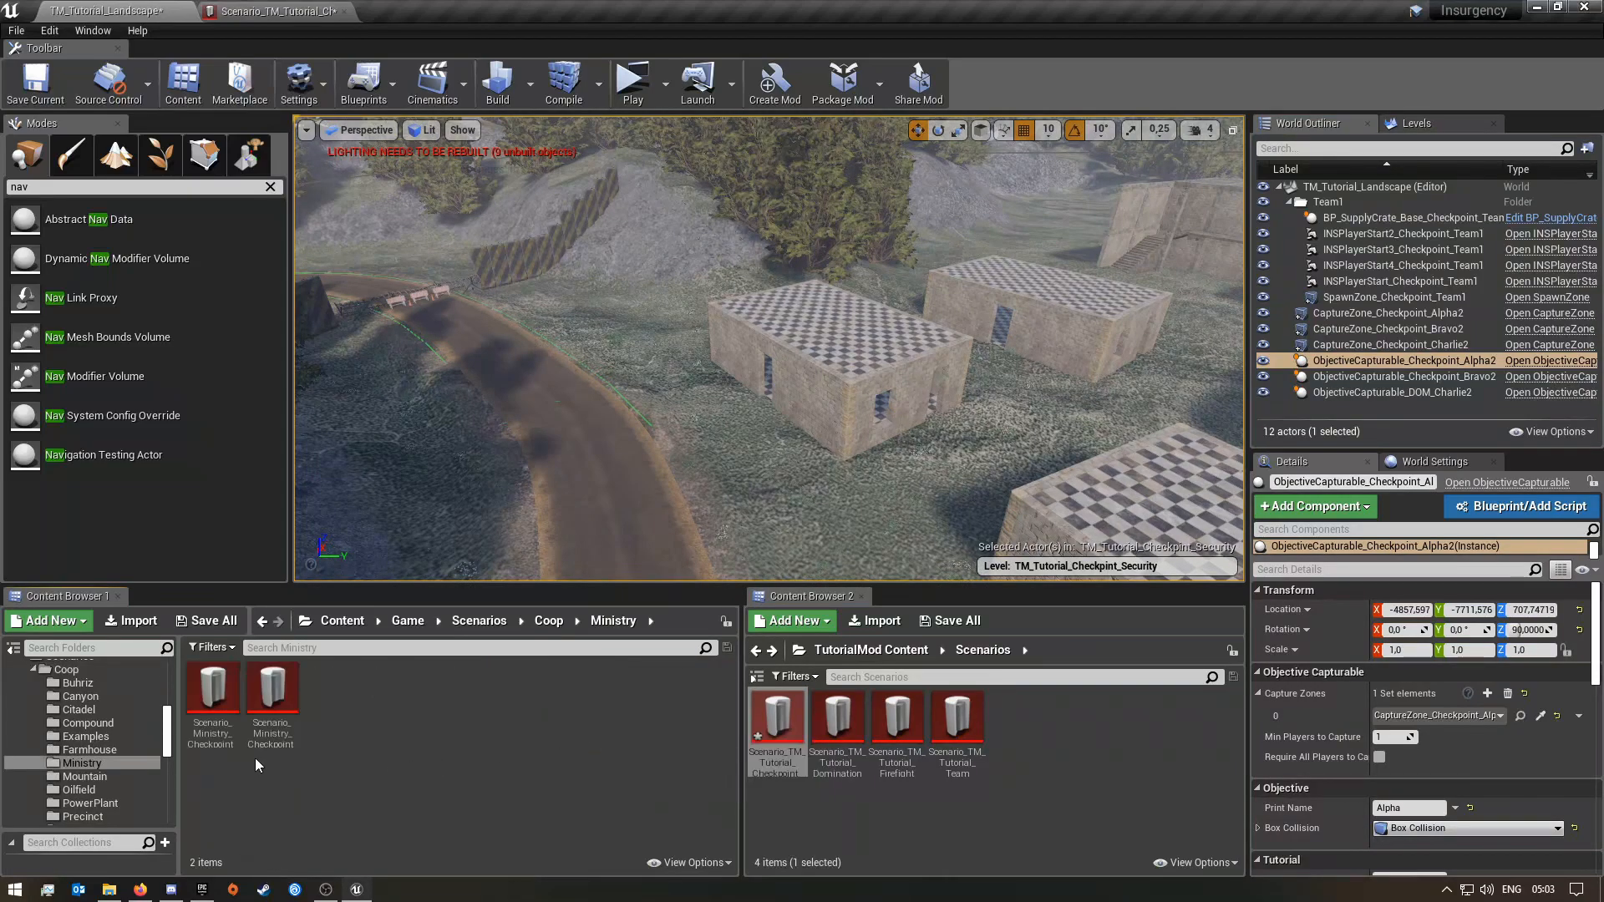
double_click(273, 692)
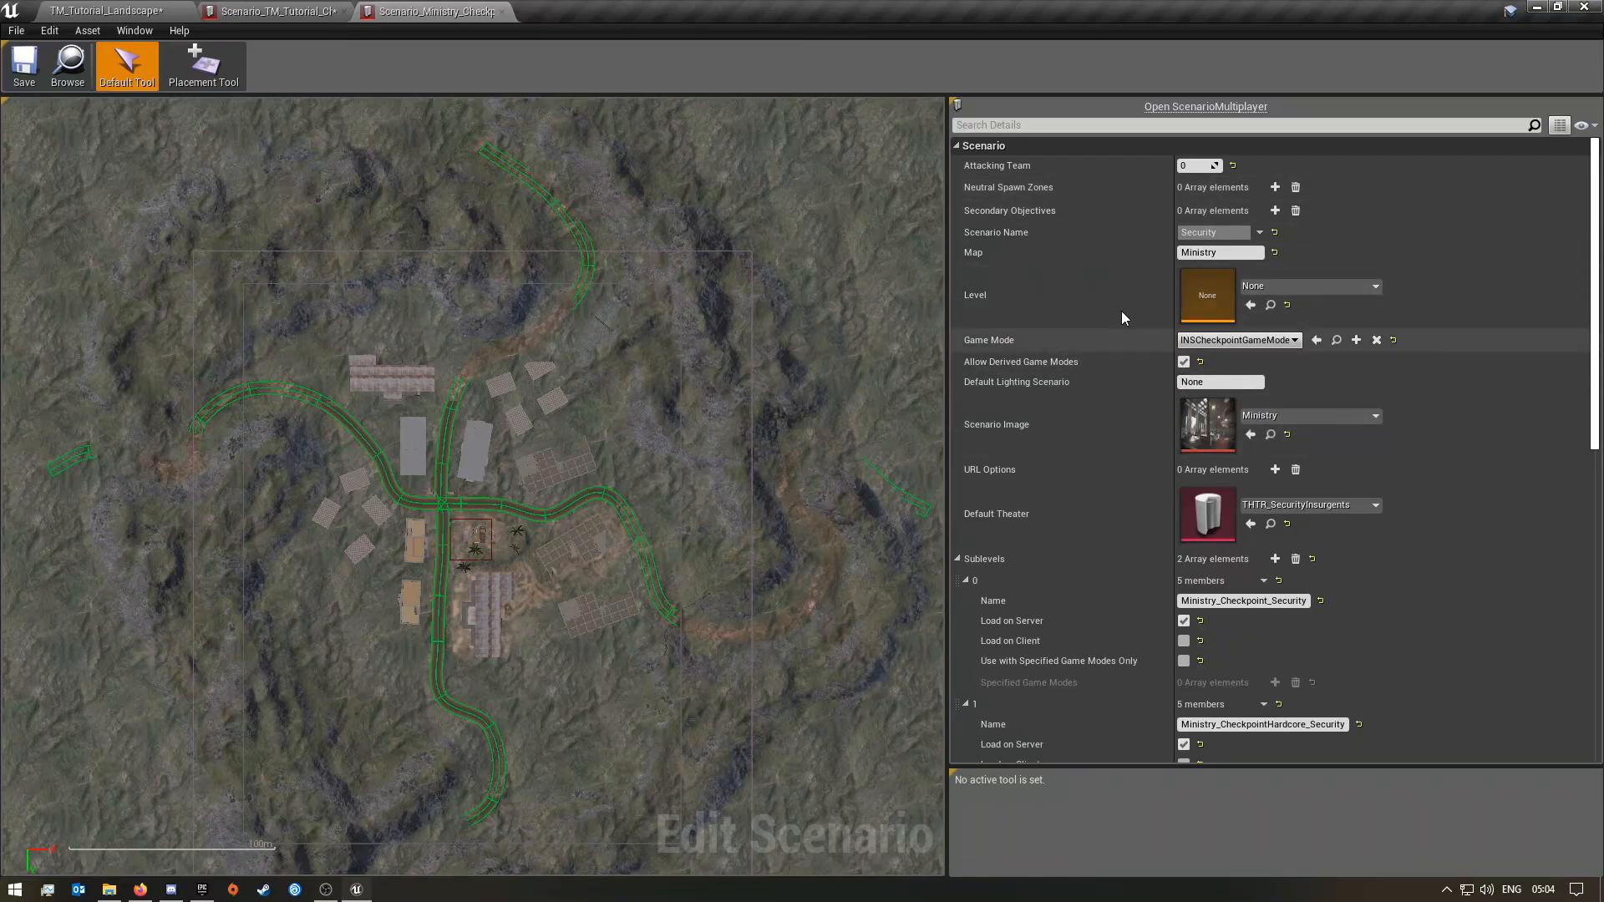
- Examine the Ministry scenario's sublevels and objectives, expanding objectives 3 to 5 and the spawn zones of objective 5
scroll(1281, 569, down, 5)
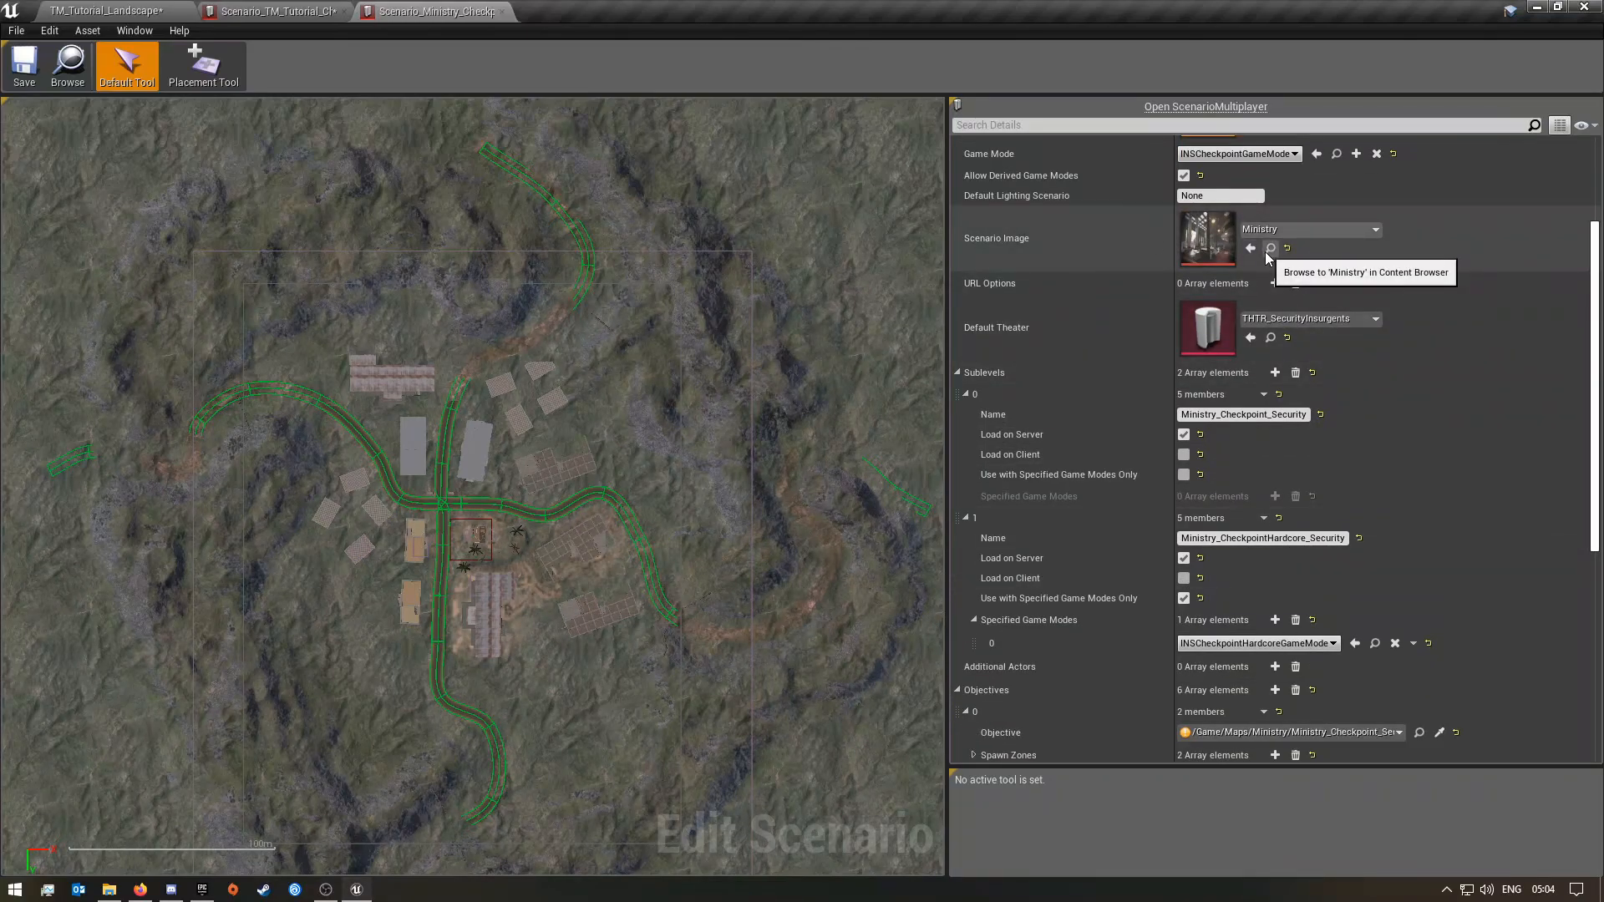
scroll(1267, 257, down, 7)
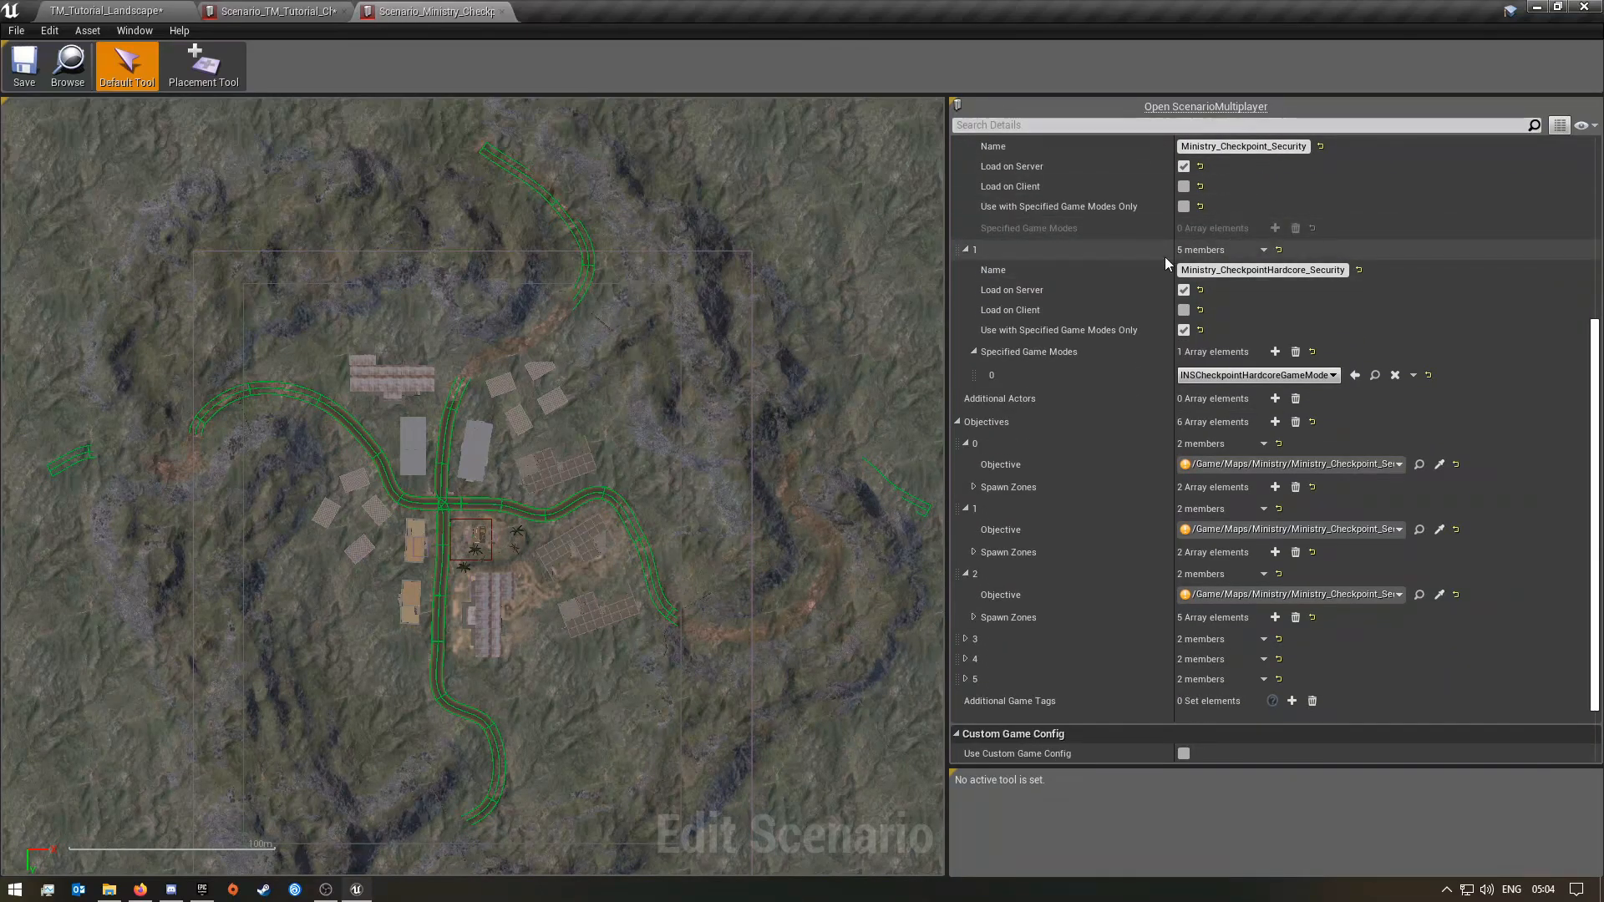
click(965, 679)
click(967, 660)
click(966, 640)
scroll(1247, 660, down, 5)
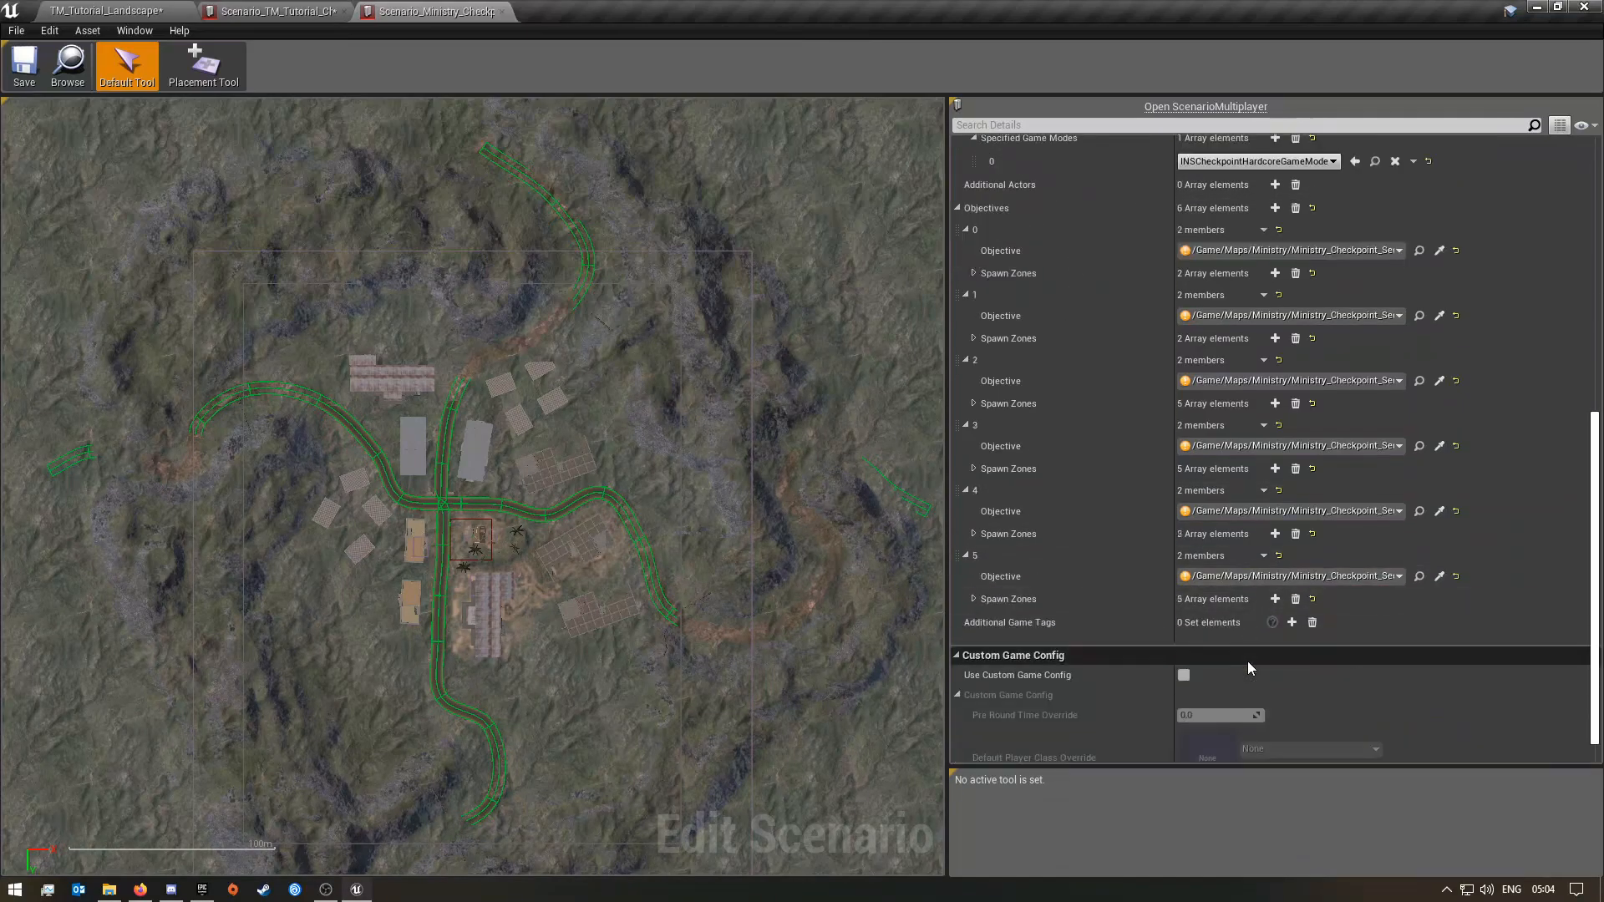
click(974, 598)
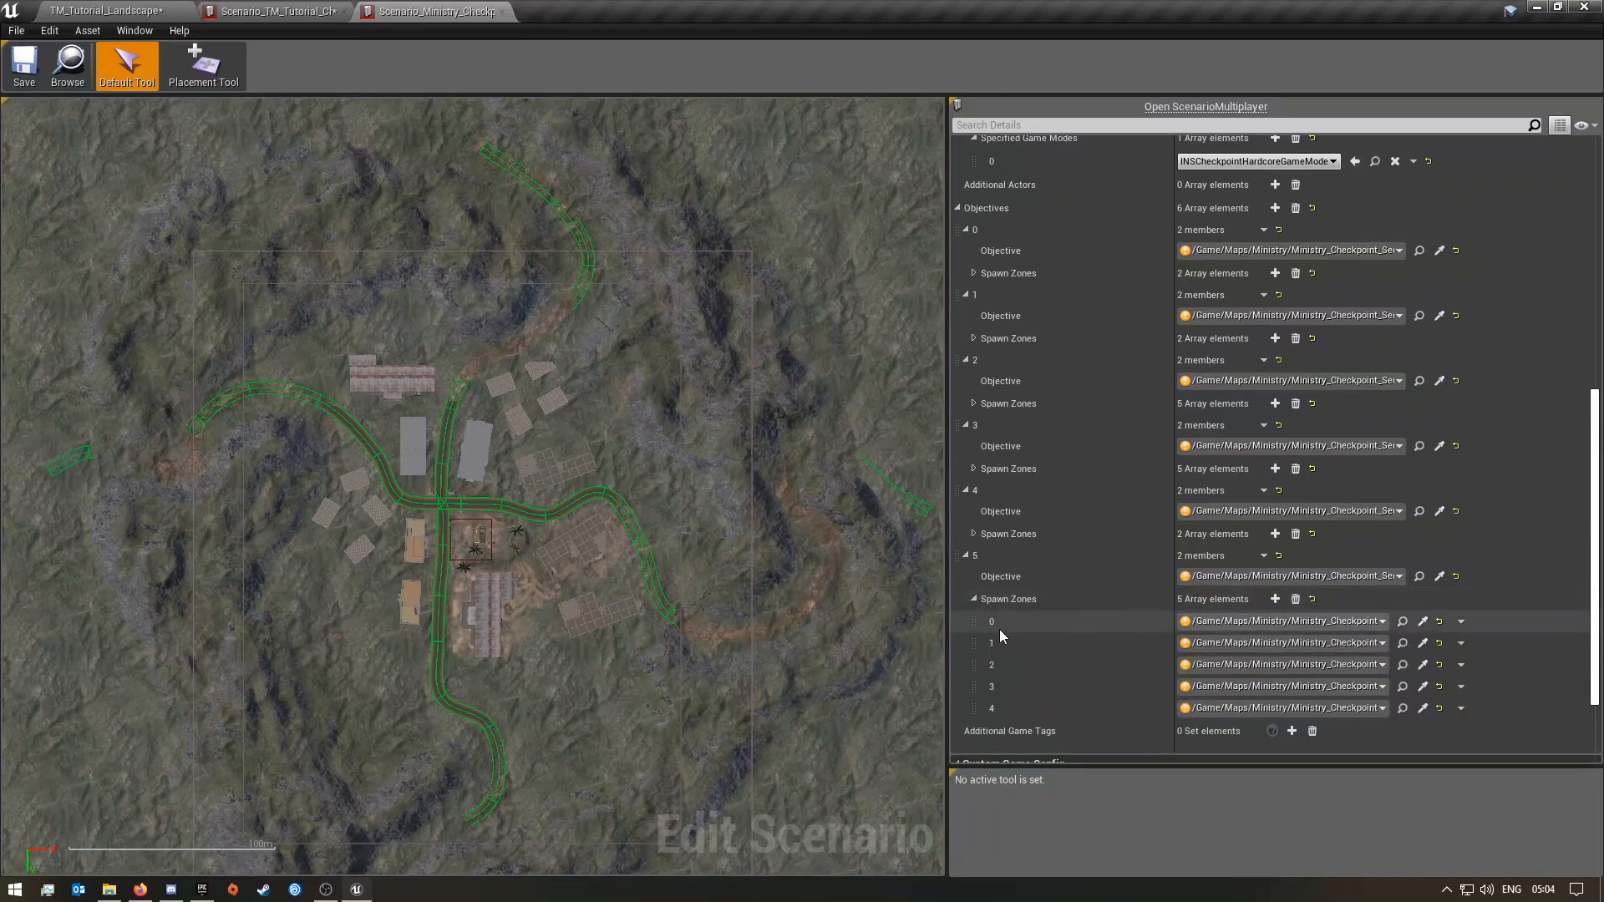
click(973, 534)
click(973, 534)
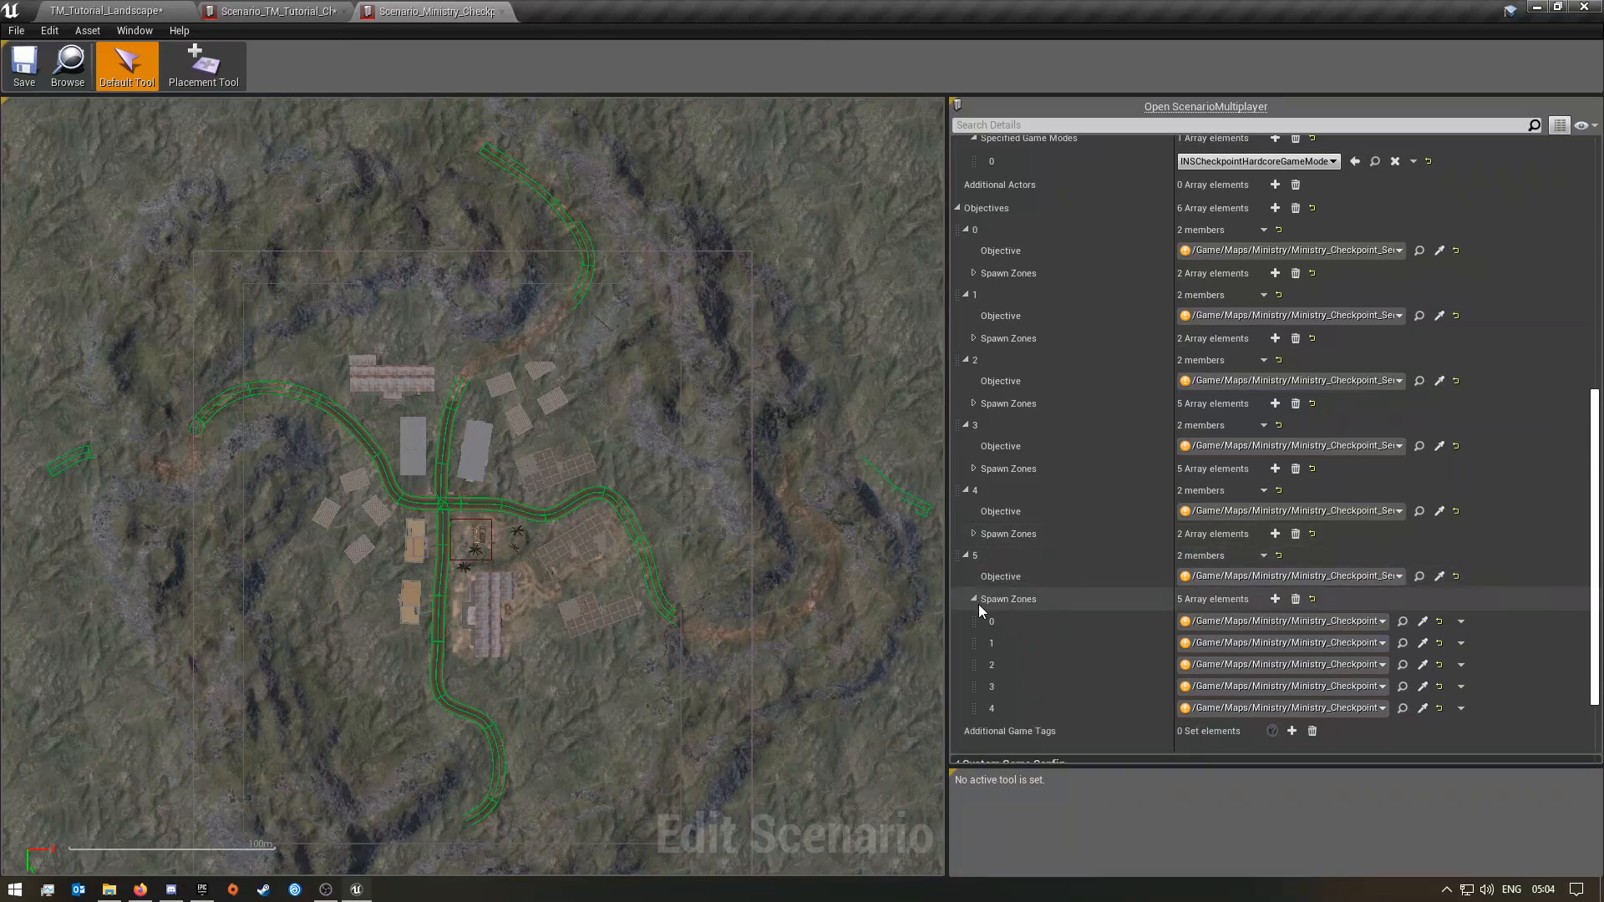
- Collapse objective 5's spawn zones in the Ministry scenario and examine the spawn zones of objective 0
click(975, 599)
scroll(1131, 573, up, 4)
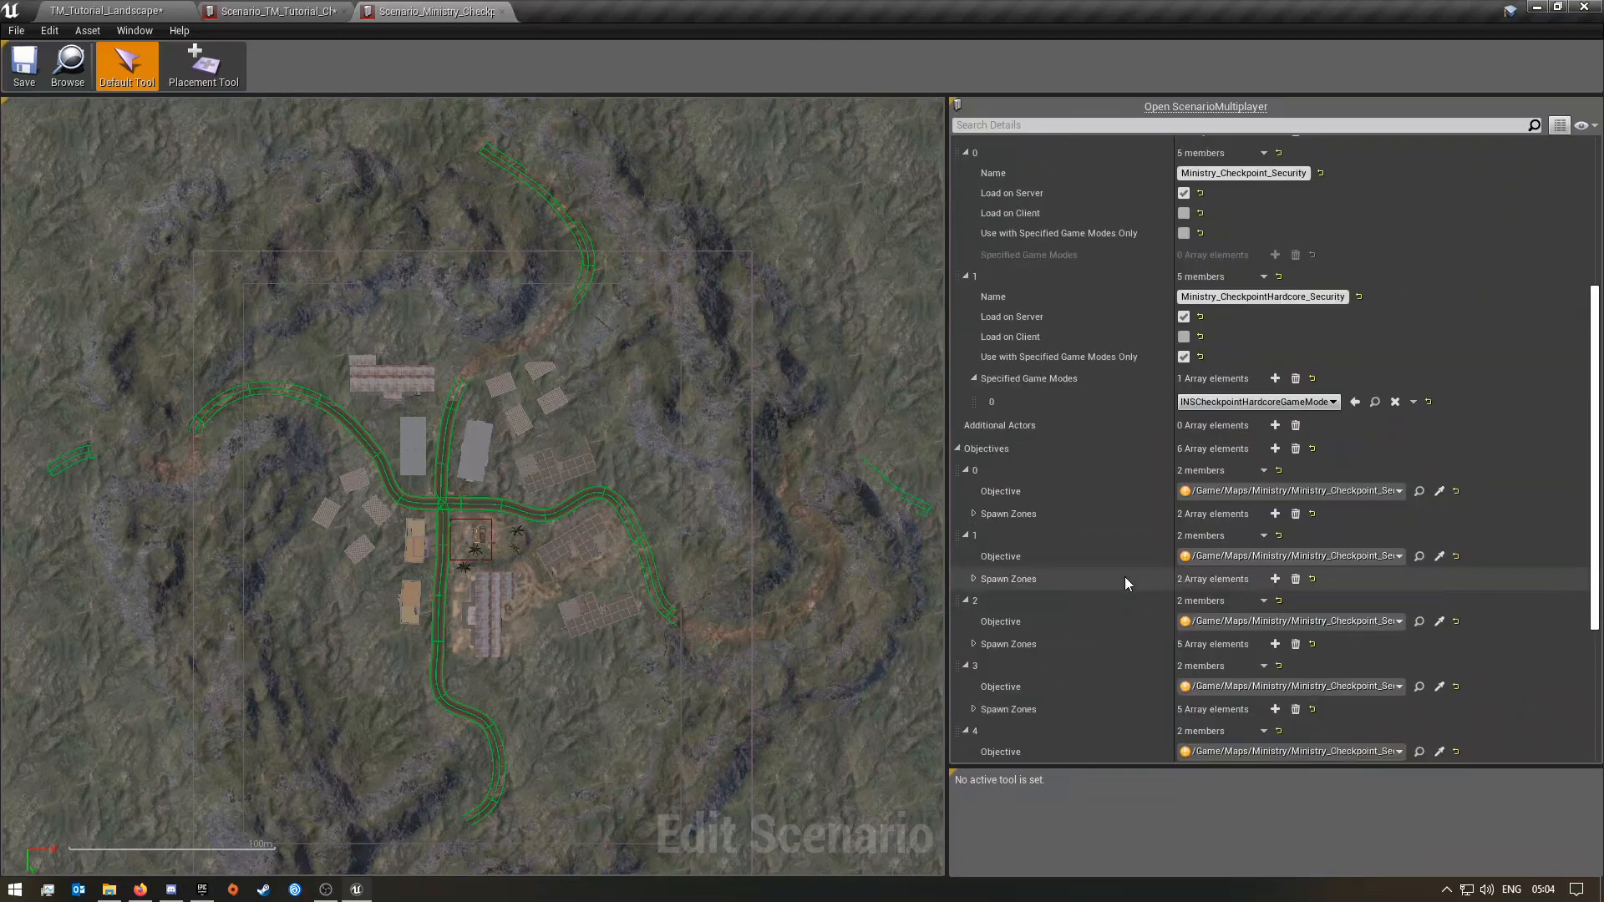
click(973, 513)
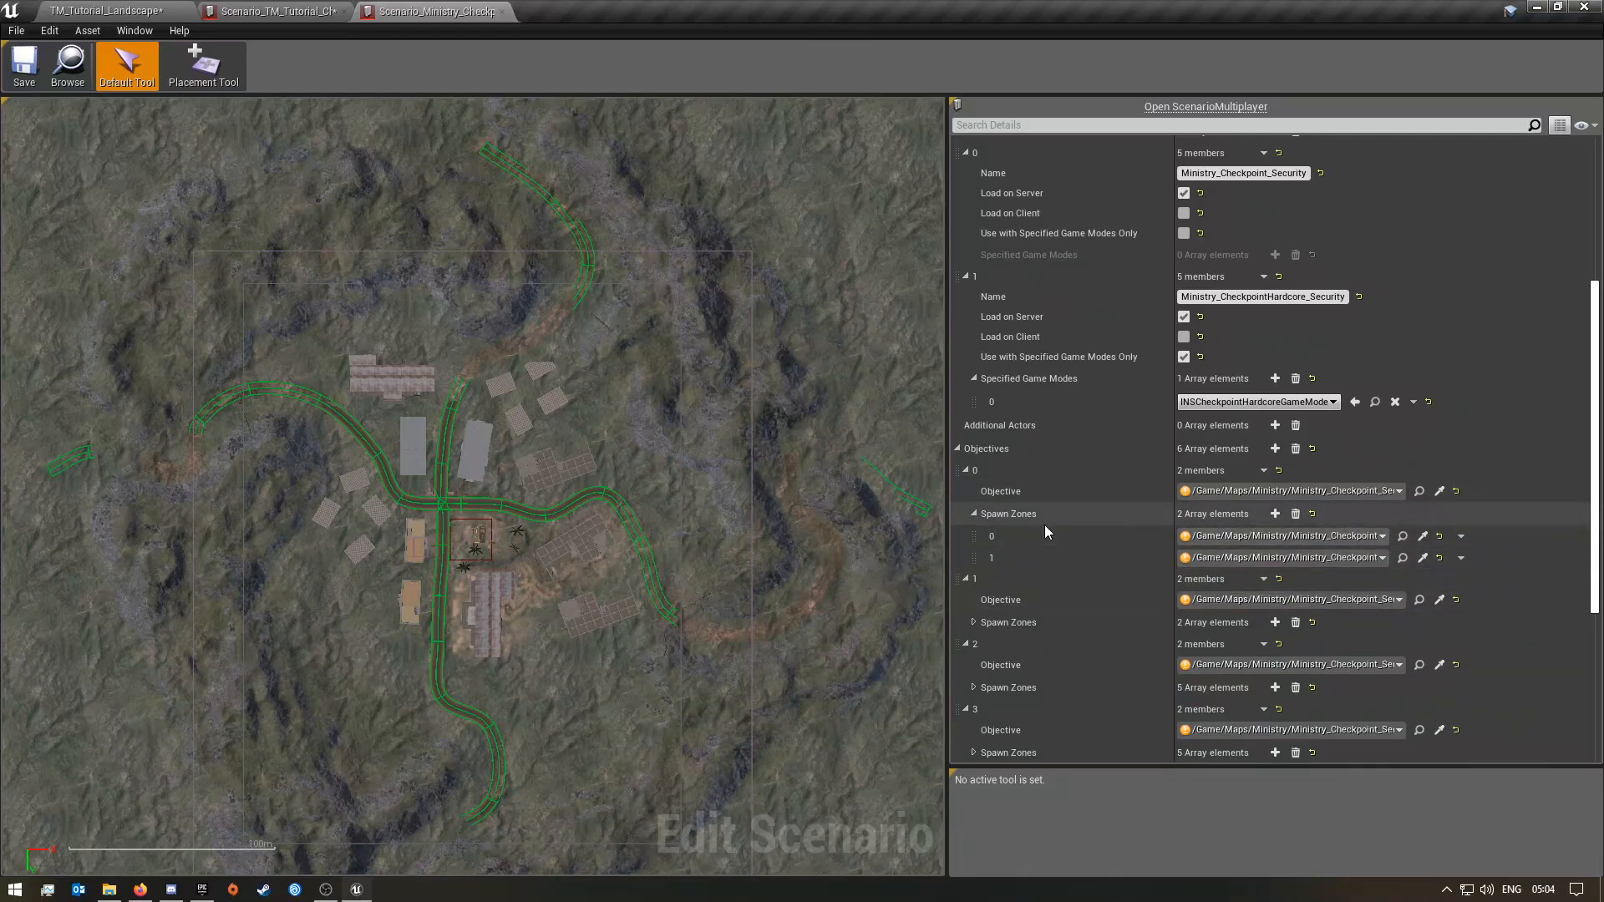
- Return to the tutorial Checkpoint scenario and delete its only neutral spawn zone entry
click(274, 11)
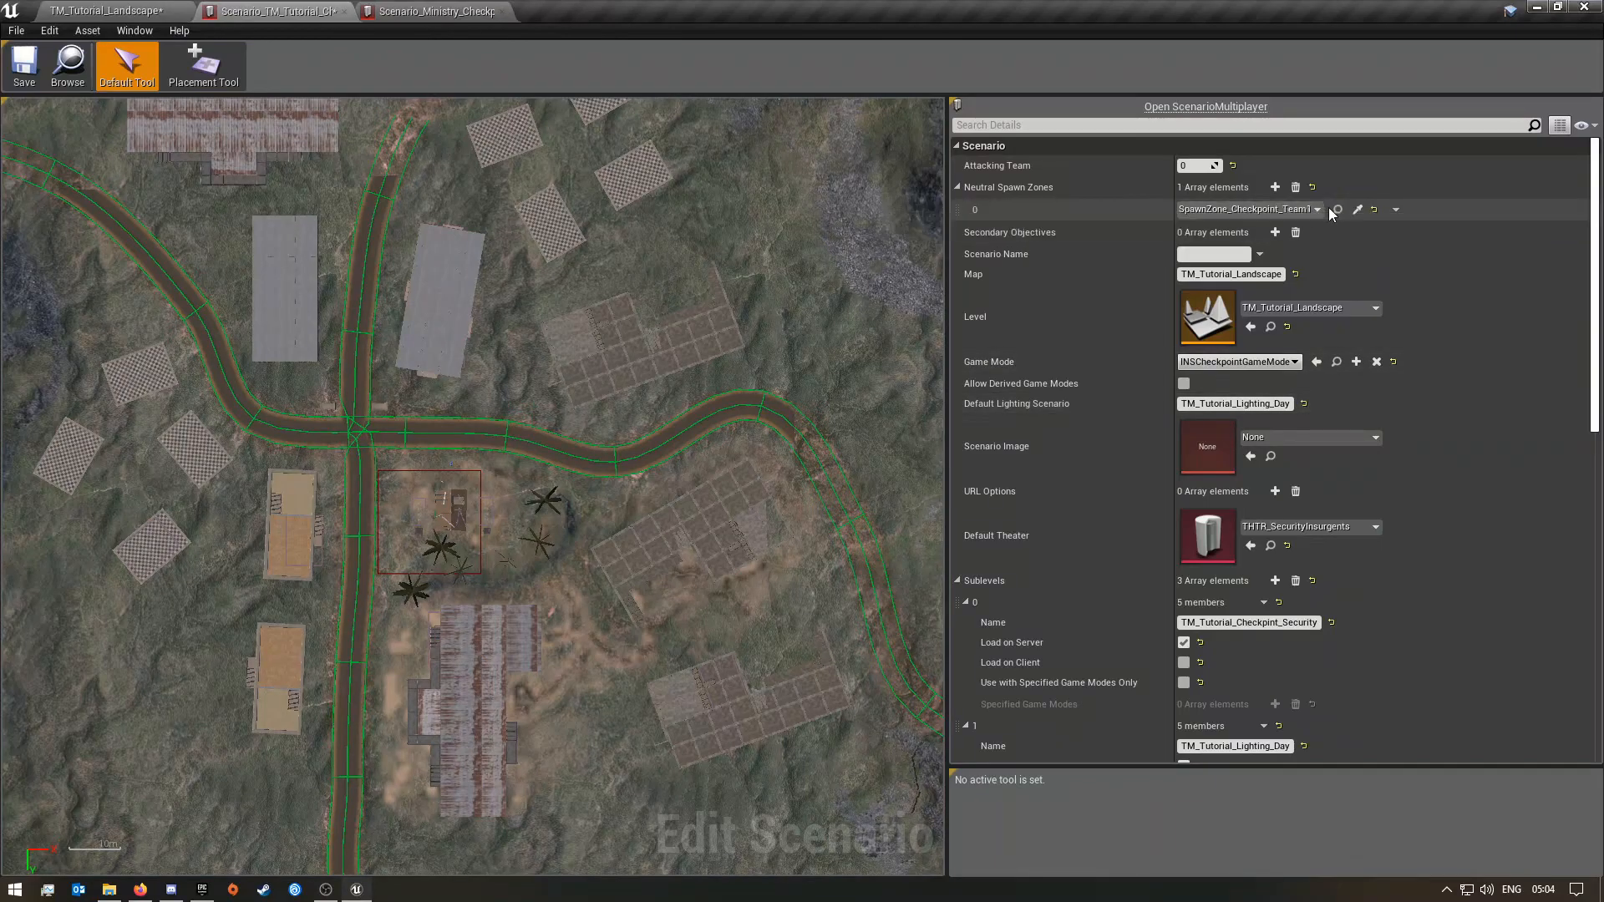
click(1395, 210)
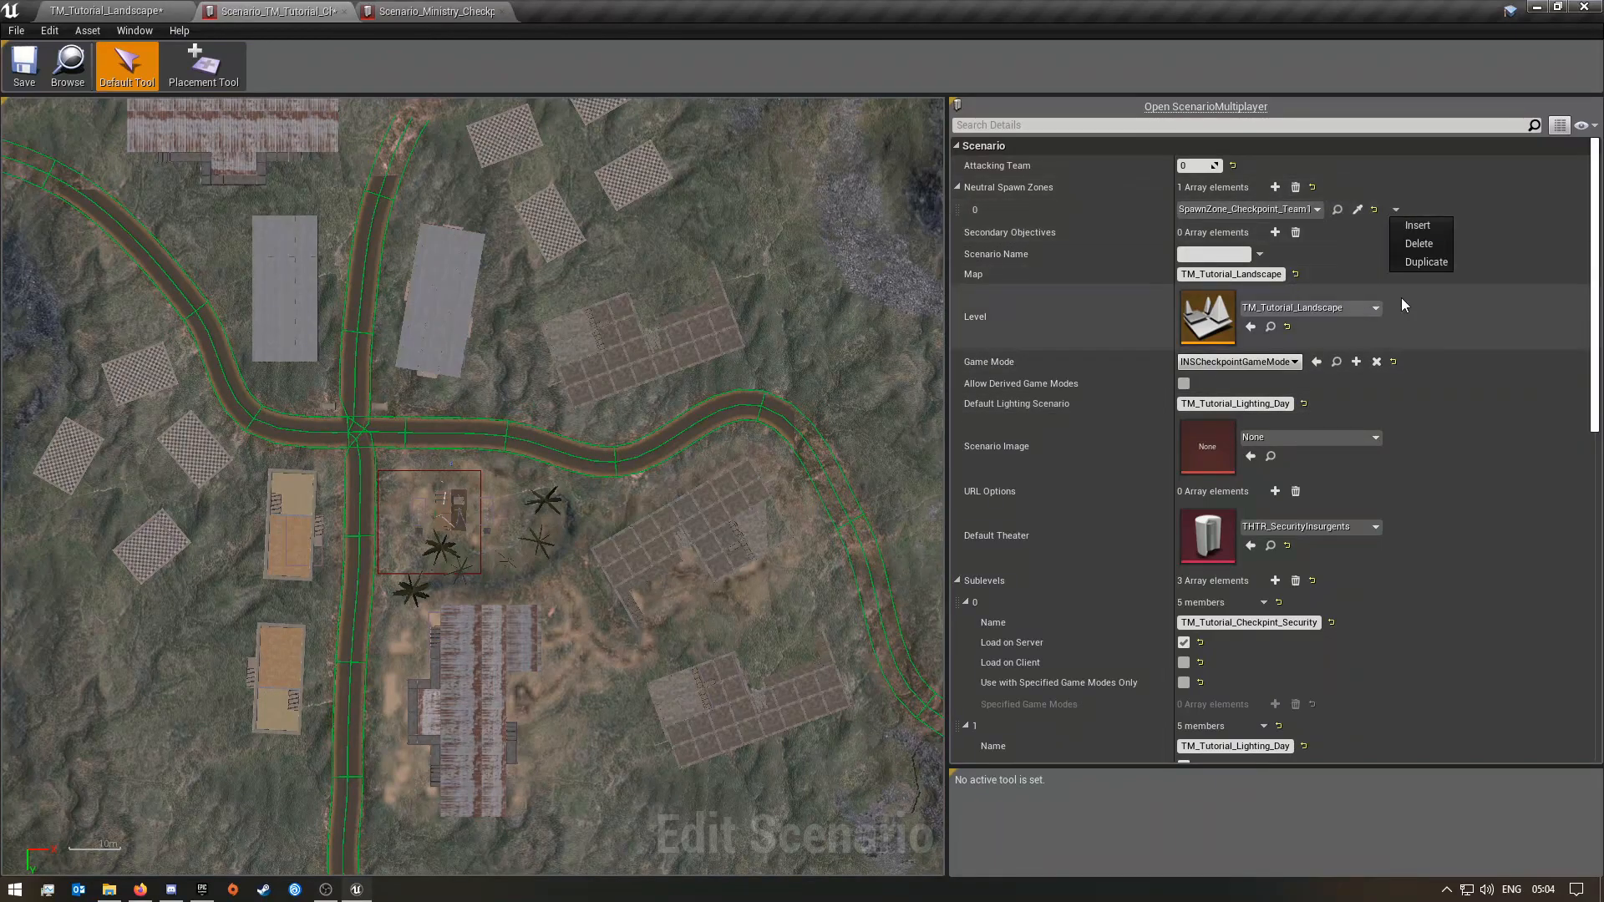
click(1434, 245)
- Assign ObjectiveCapturable_Checkpoint_Alpha2 to objective 0 and ObjectiveCapturable_Checkpoint_Bravo2 to objective 1 in the scenario
scroll(1258, 503, down, 10)
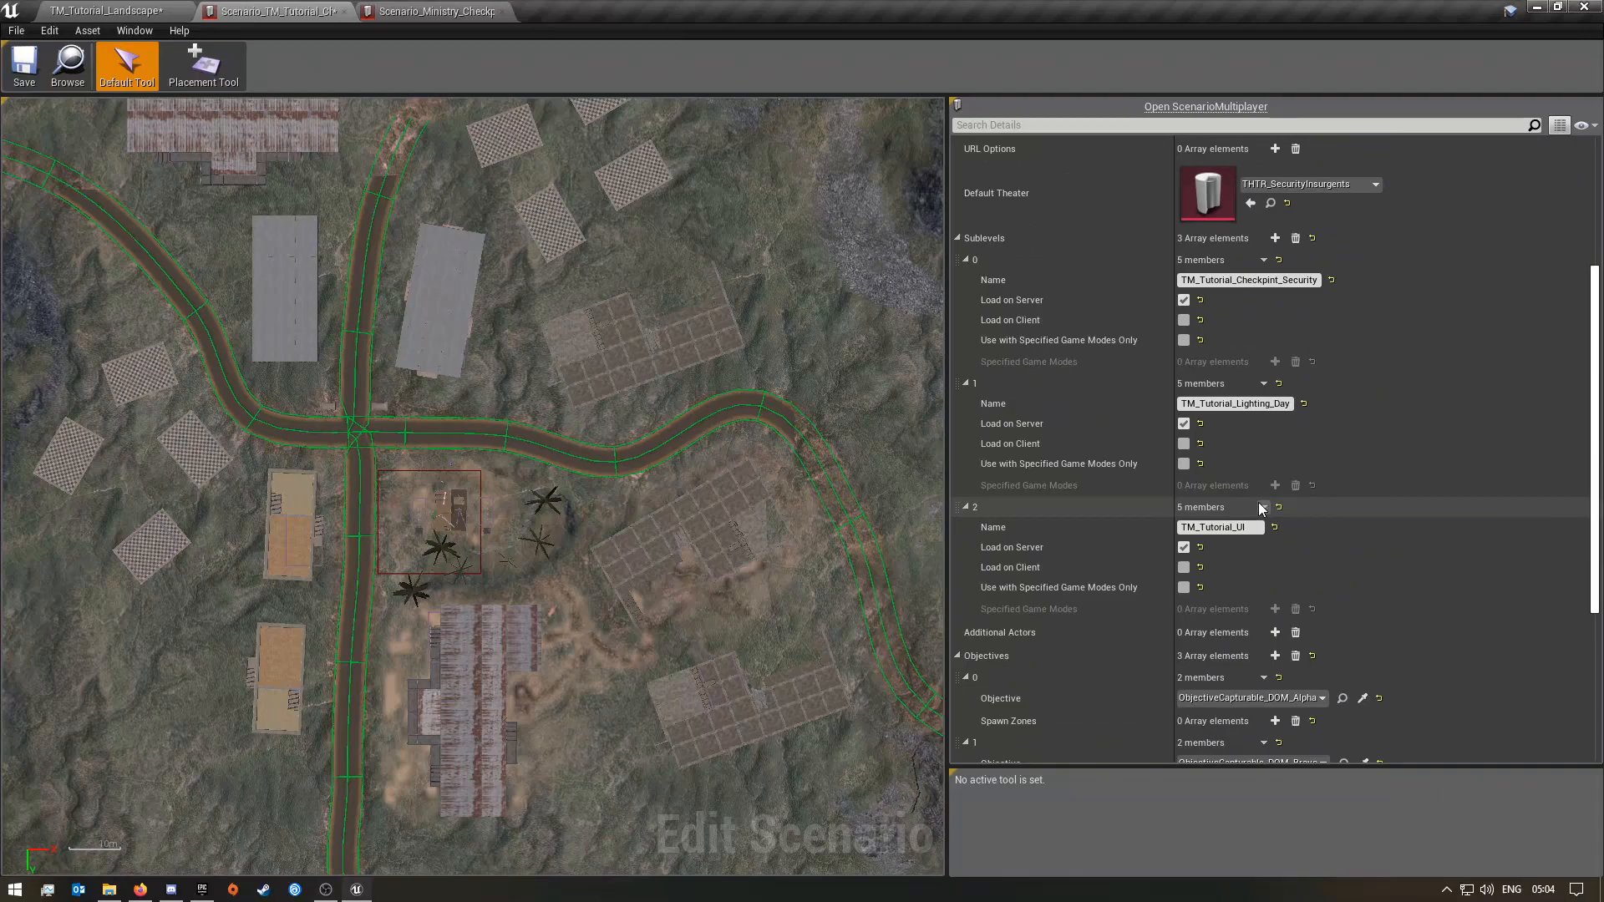
scroll(1255, 503, down, 2)
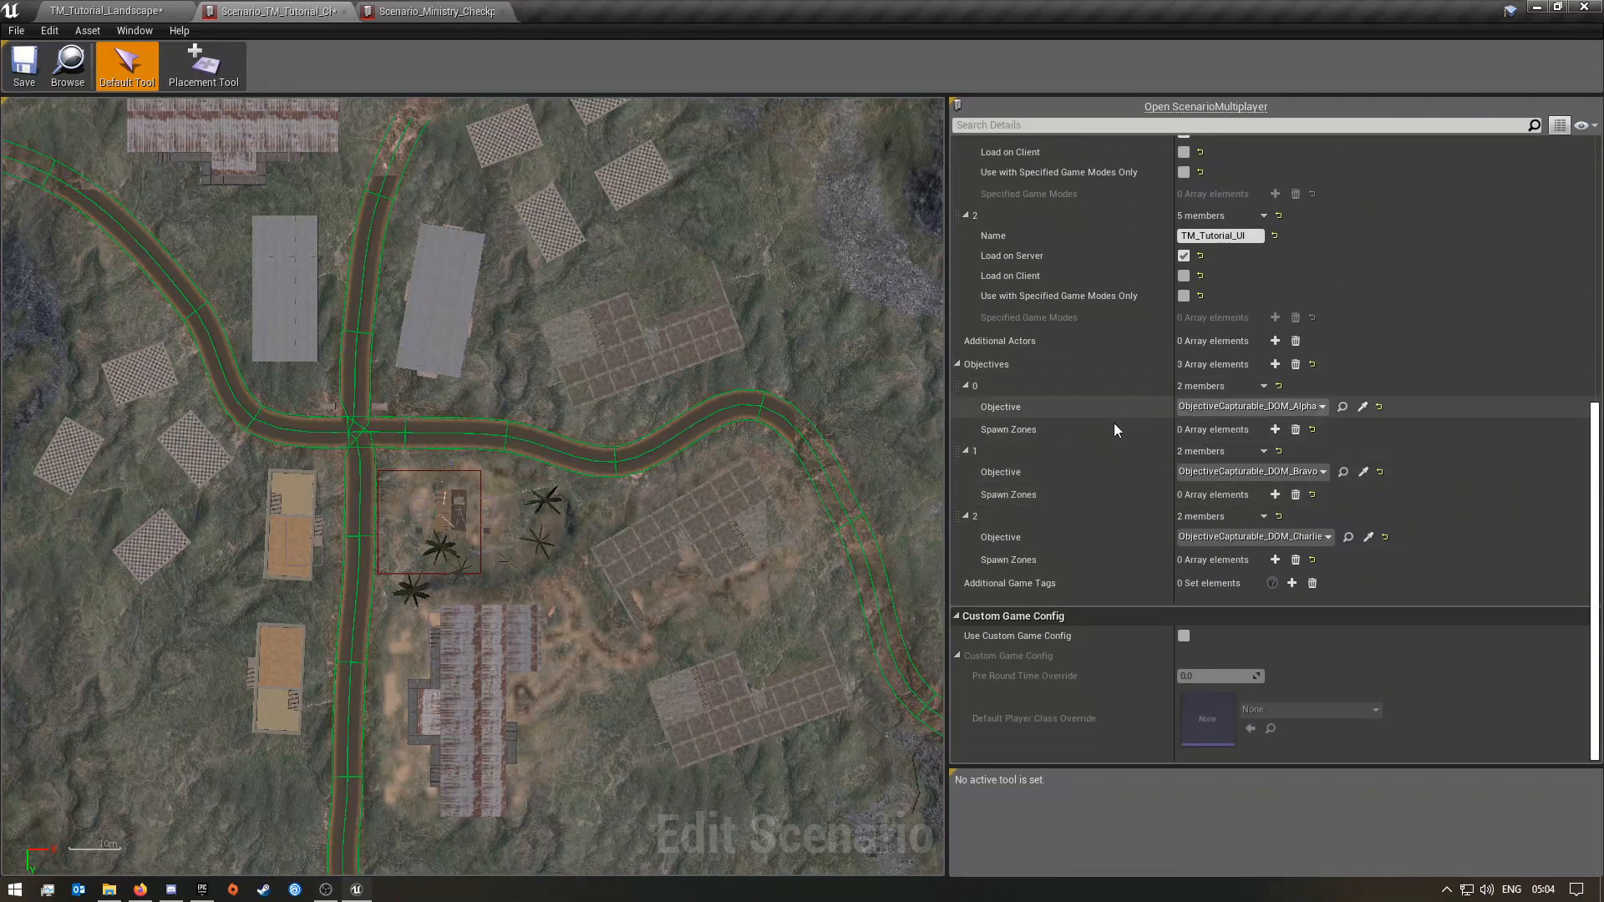
click(1285, 406)
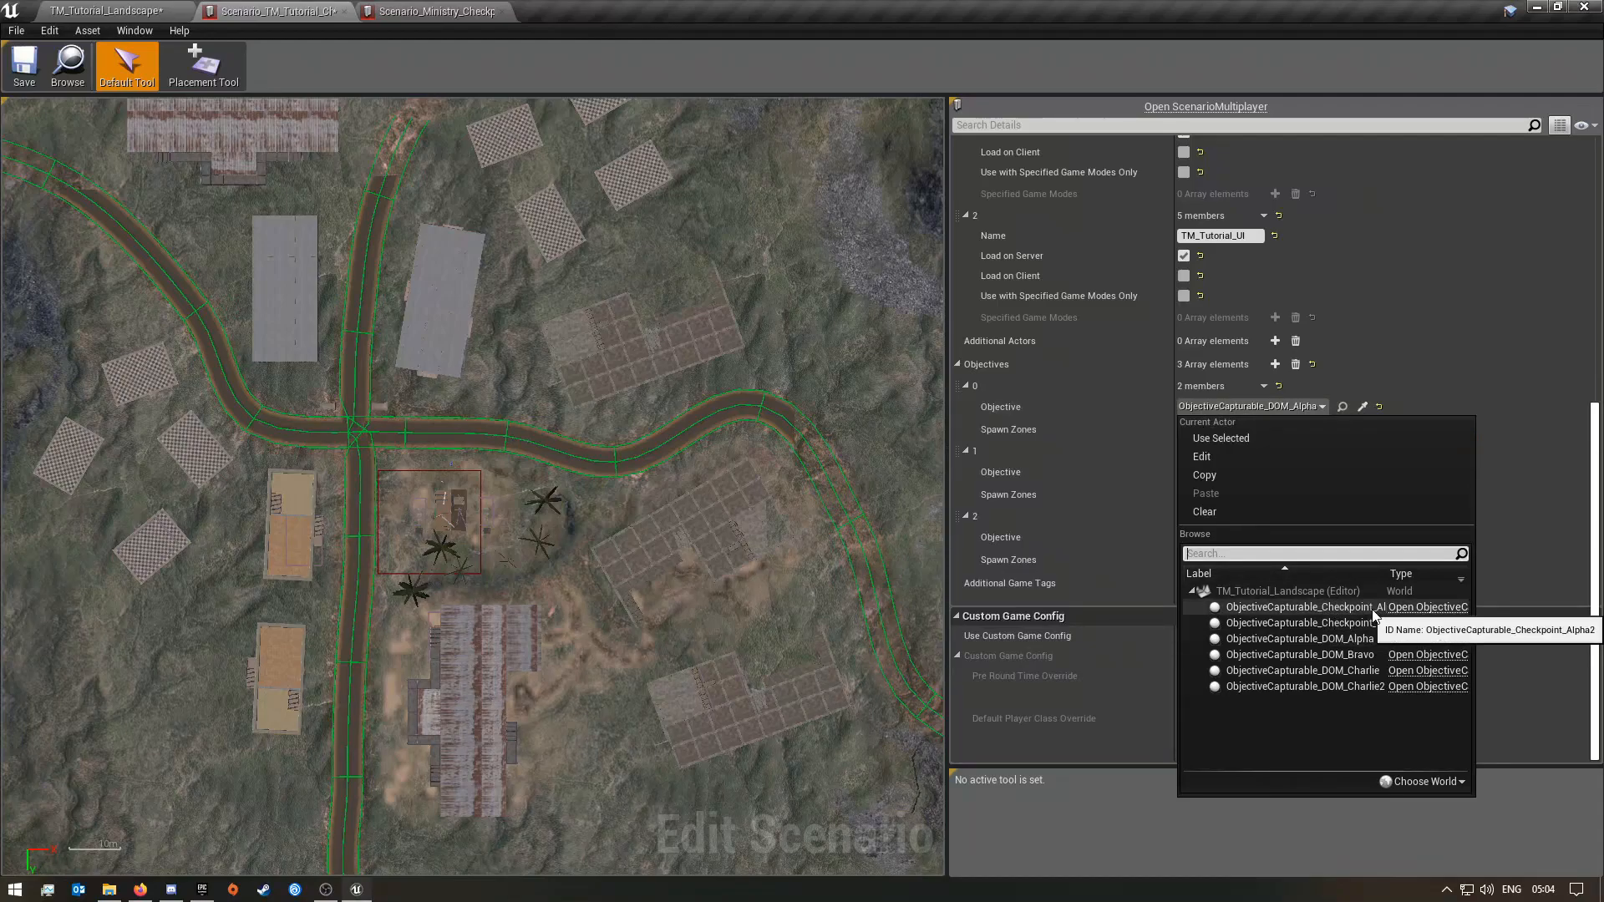
click(1285, 609)
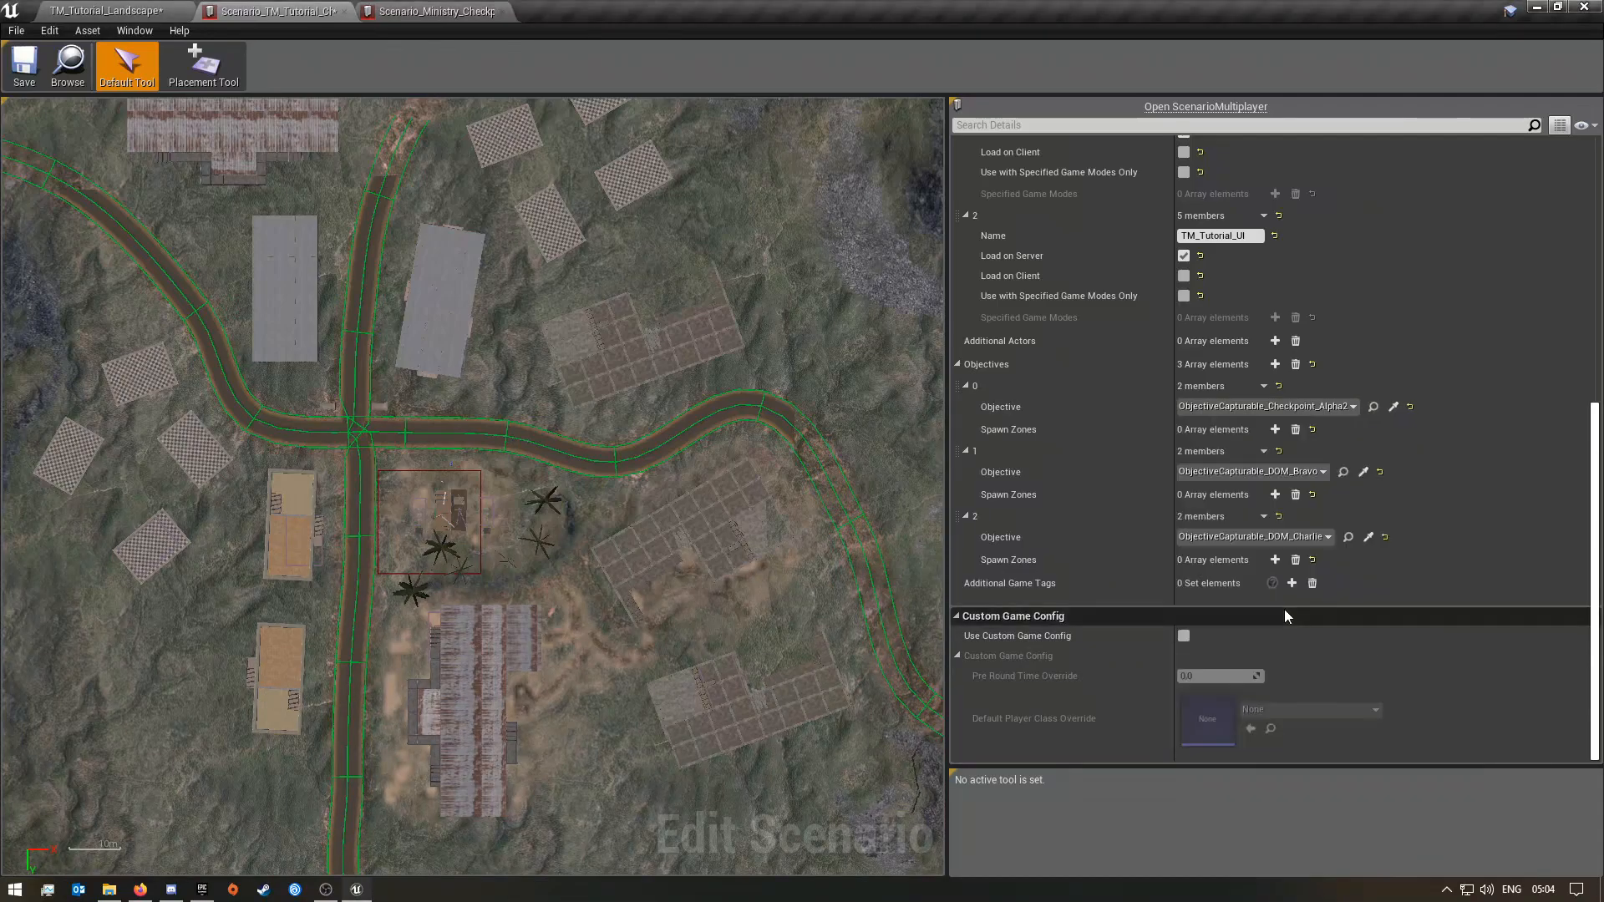
click(1237, 473)
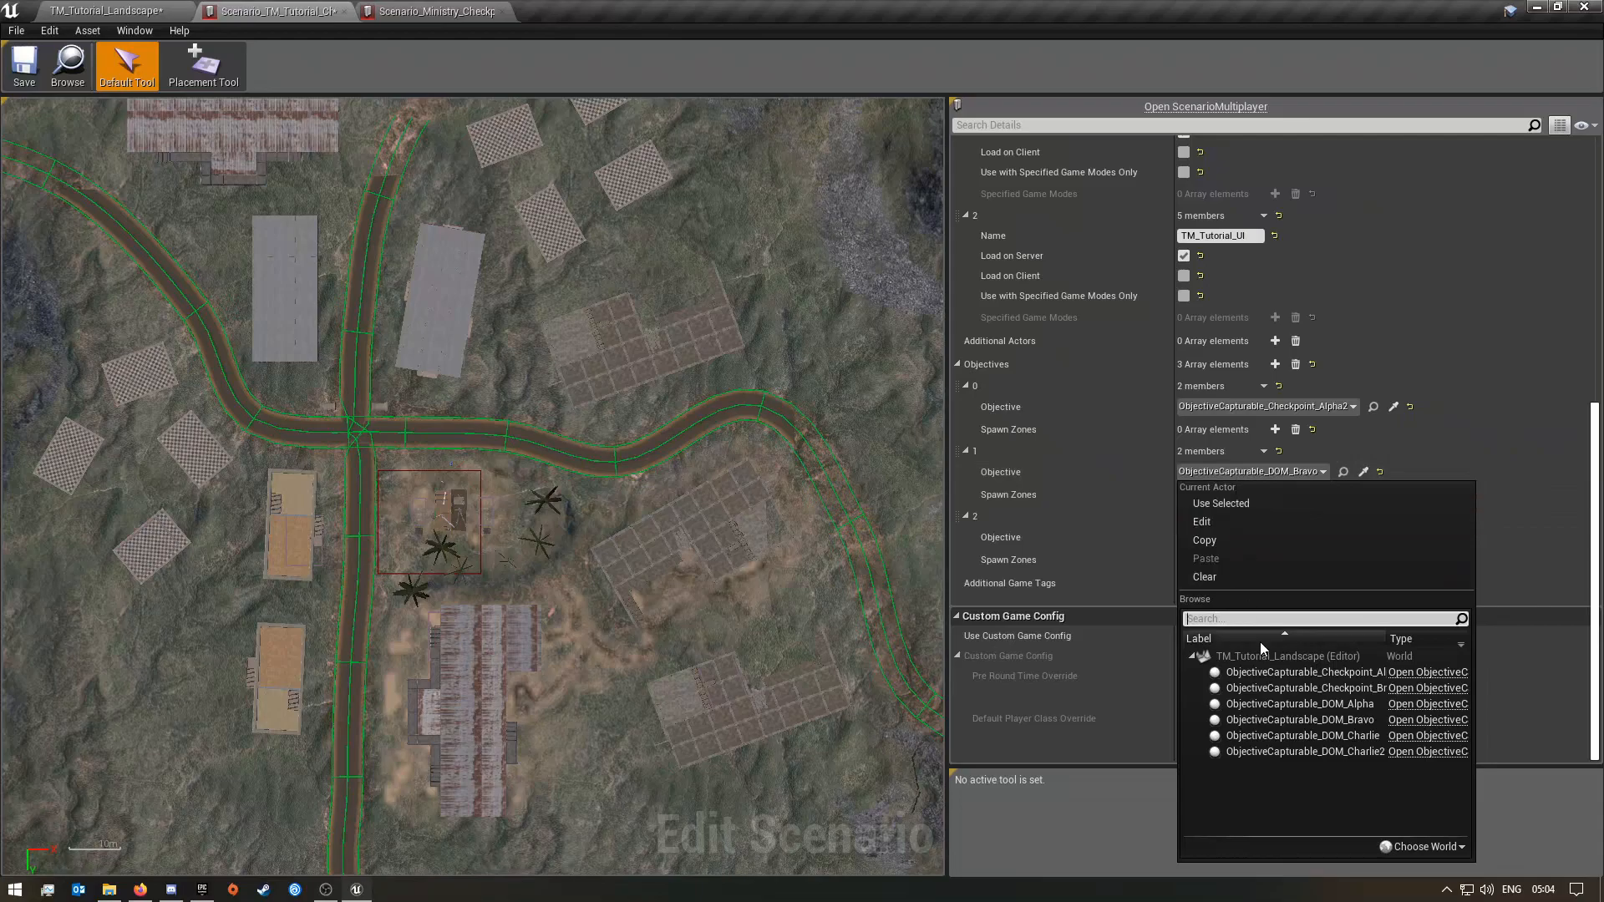
click(1308, 689)
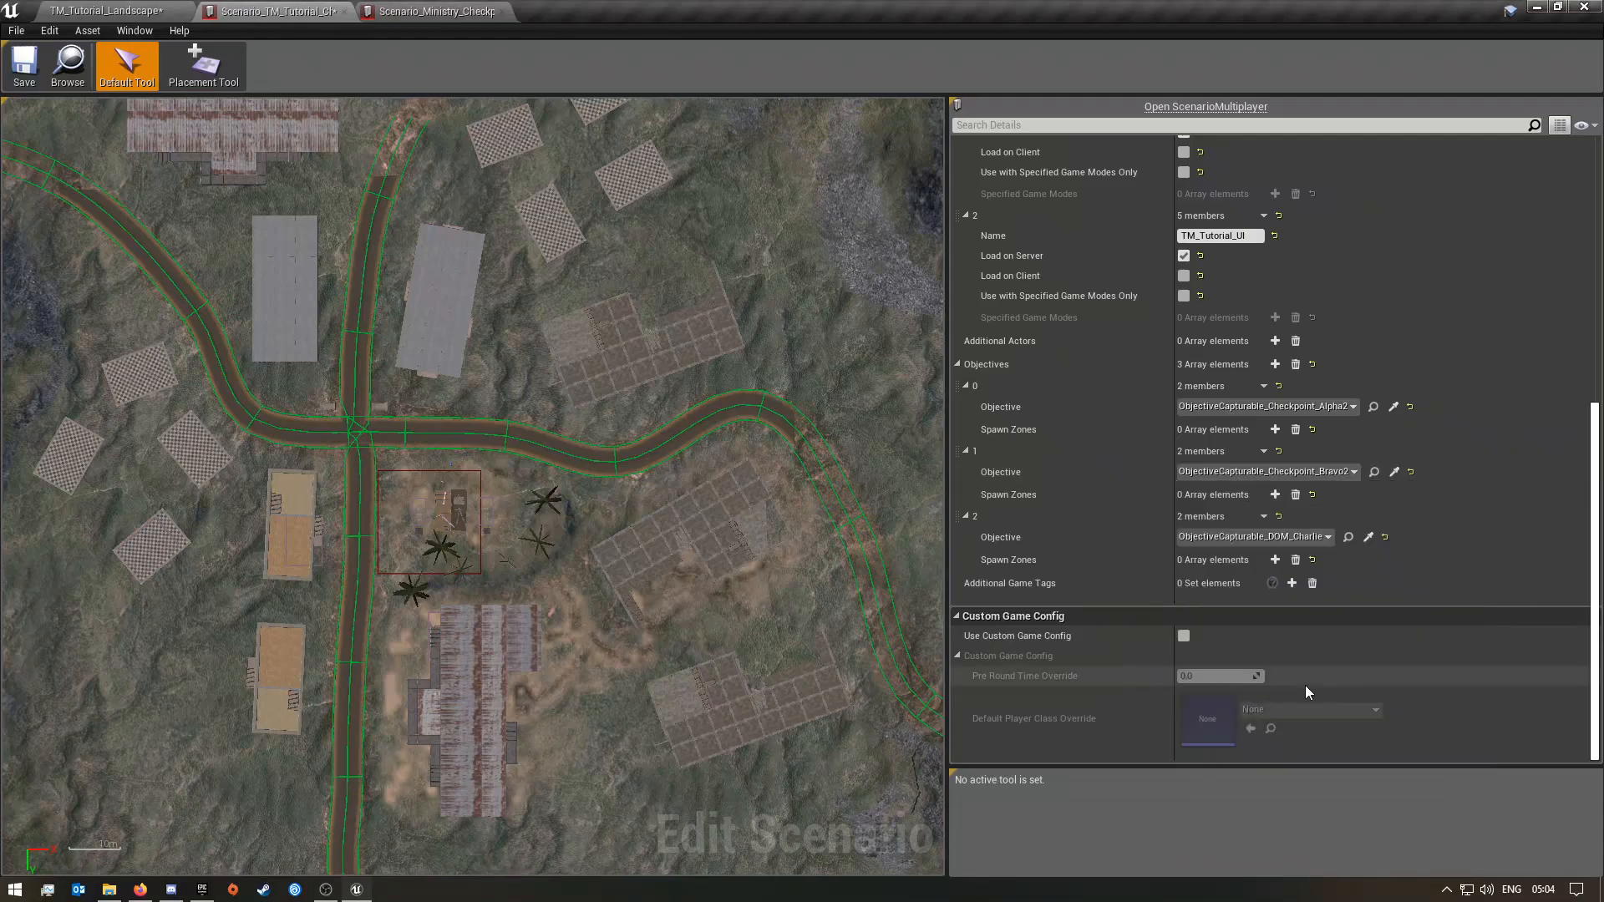
- Return to the TM_Tutorial_Landscape level and rename the ObjectiveCapturable_DOM_Charlie2 actor as ObjectiveCapturable_Checkpoint_Charlie2
click(1211, 536)
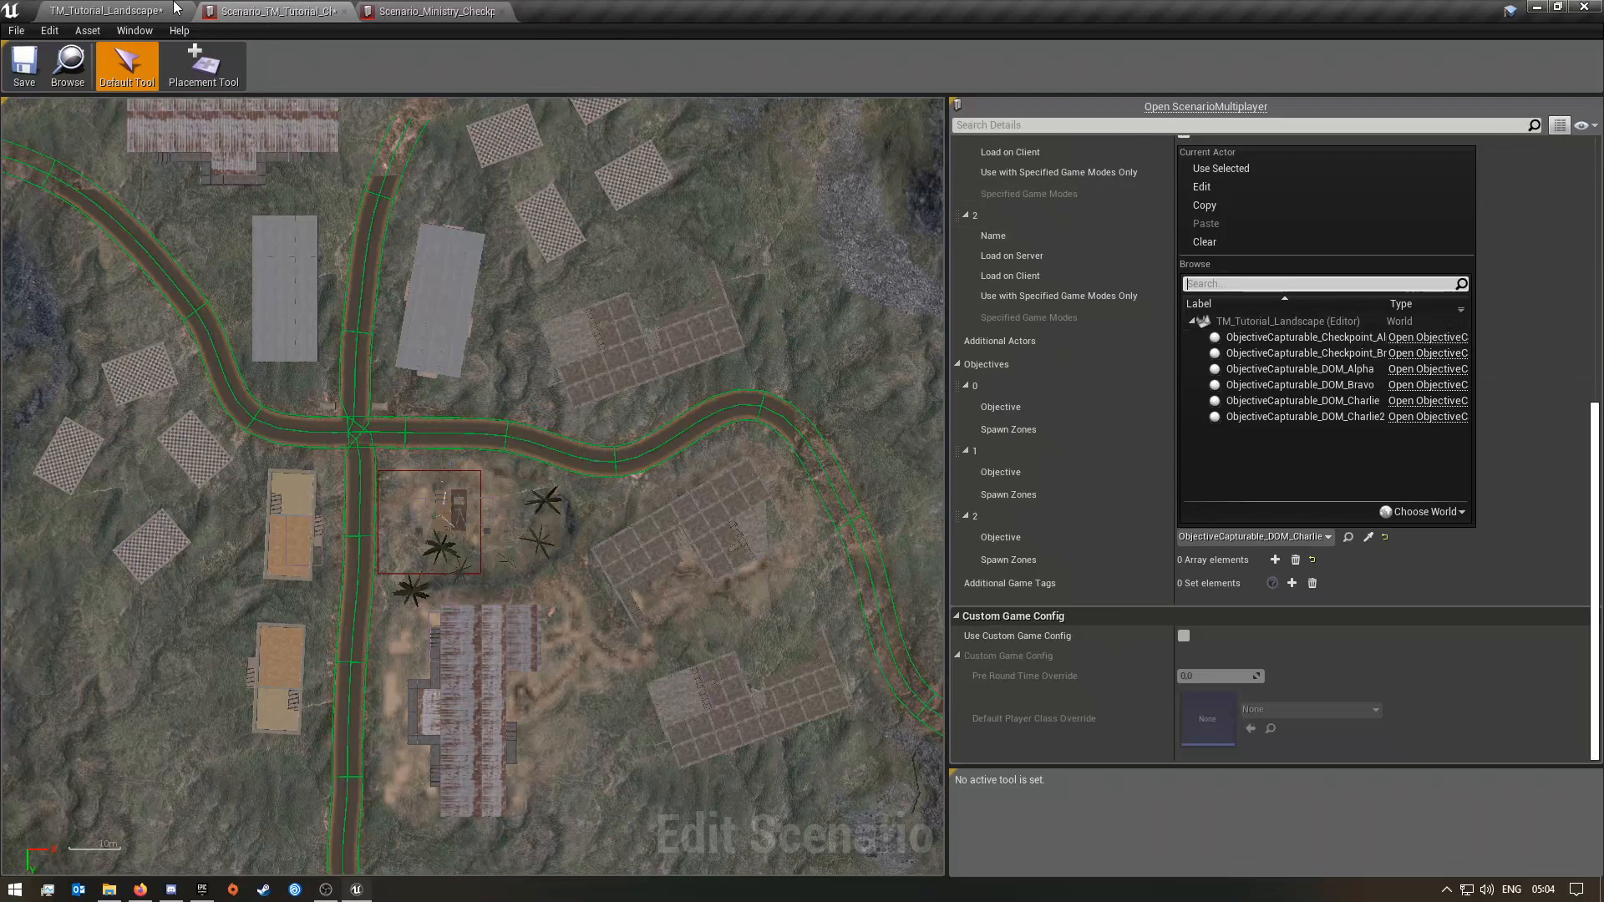
click(173, 8)
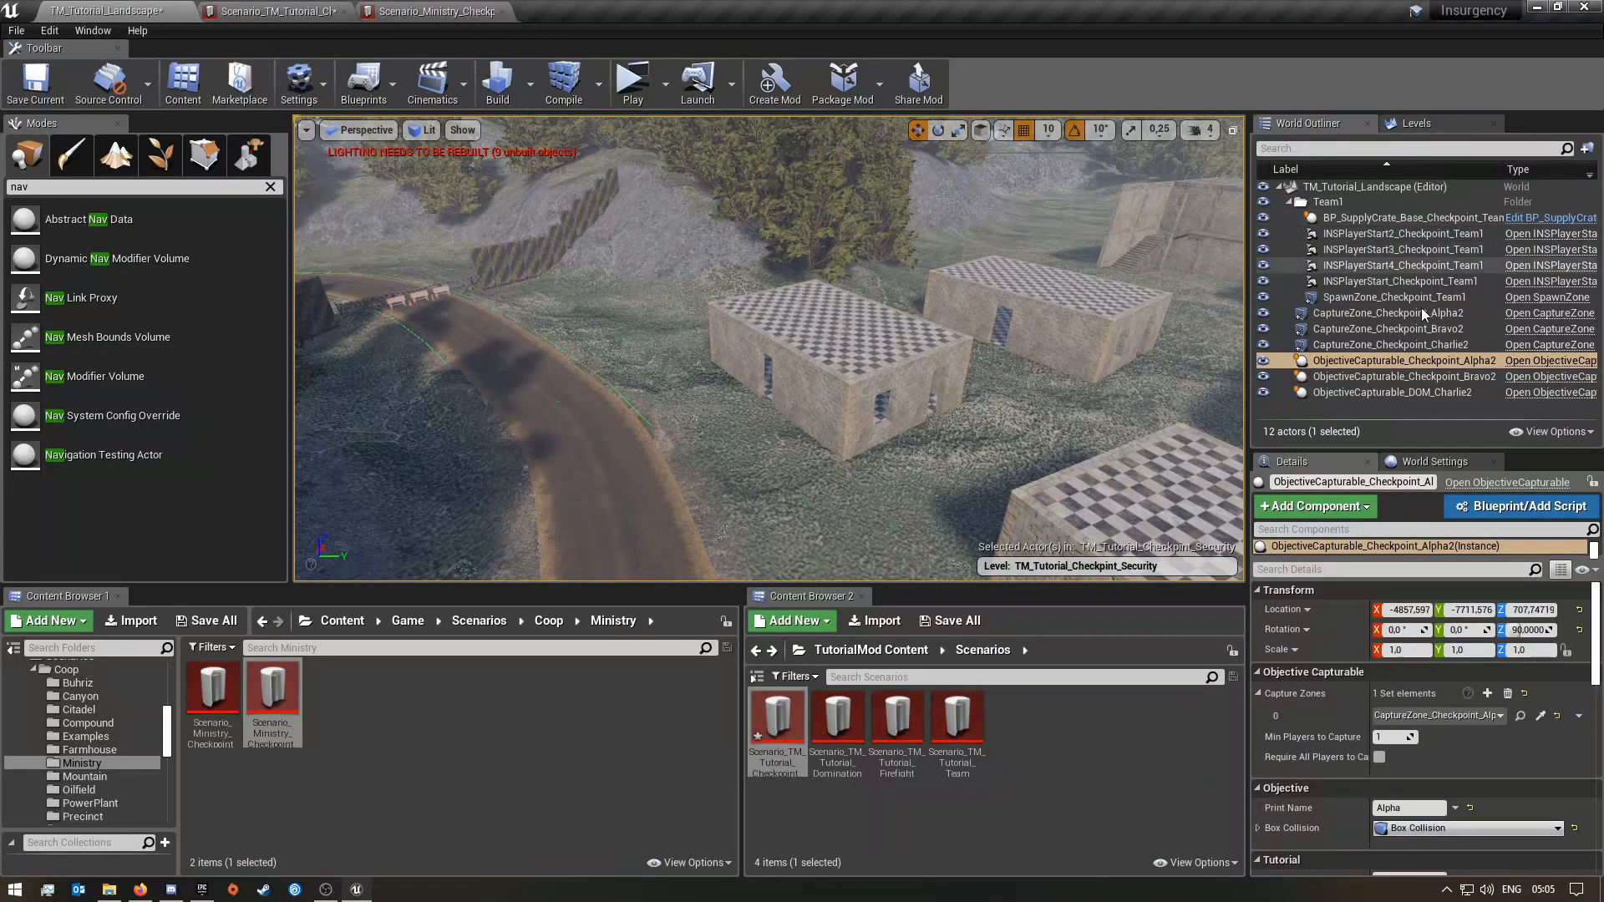
click(1424, 393)
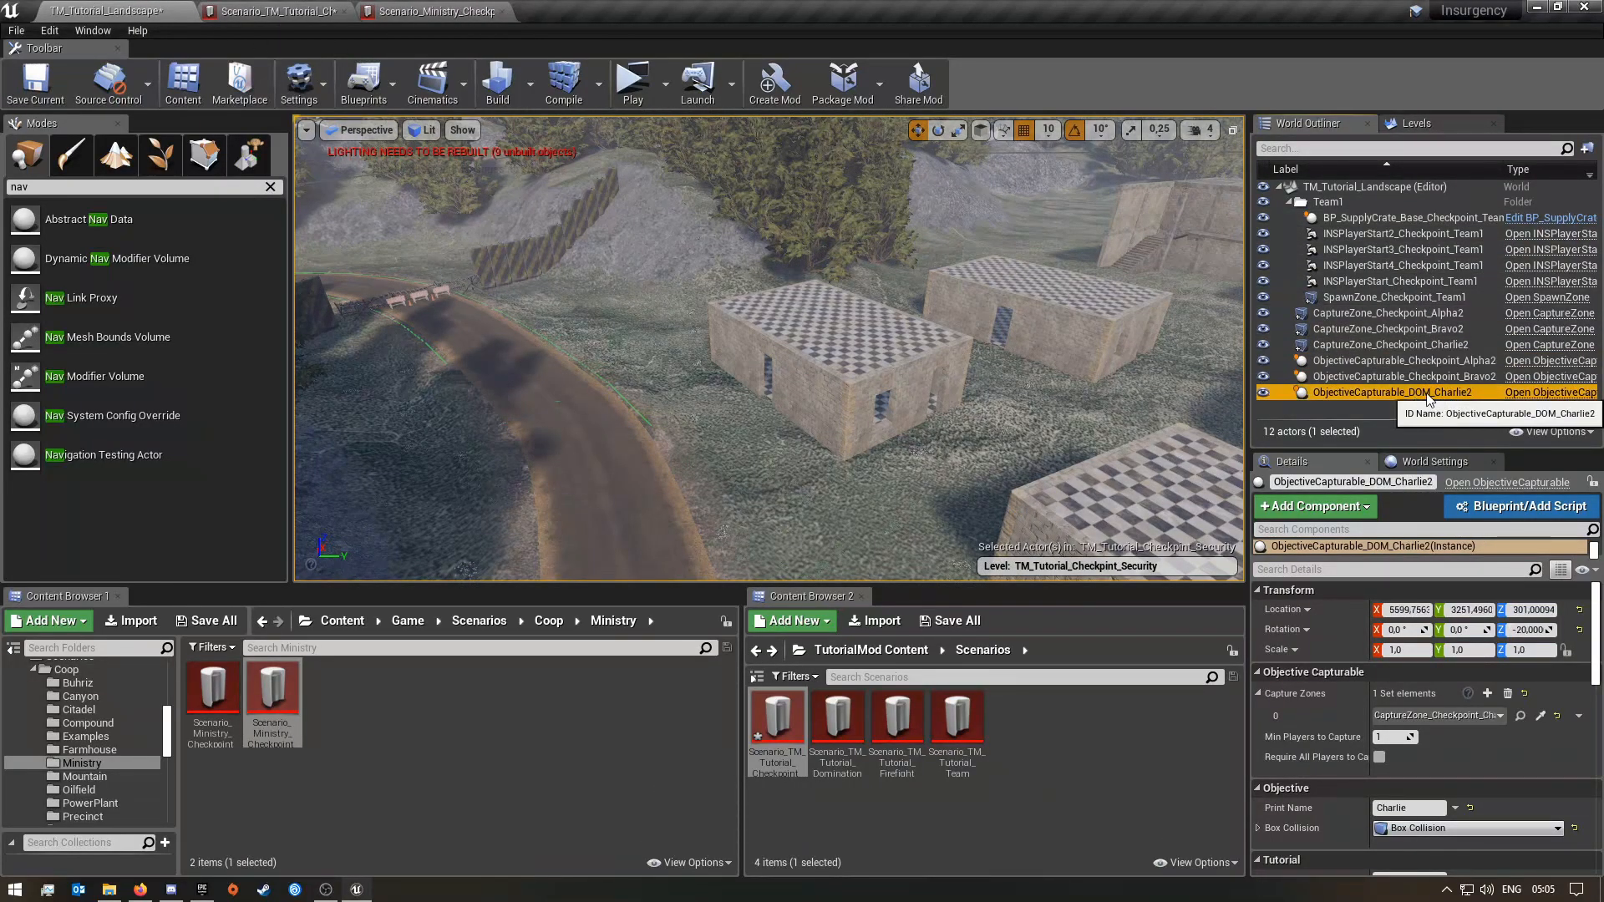
click(1427, 396)
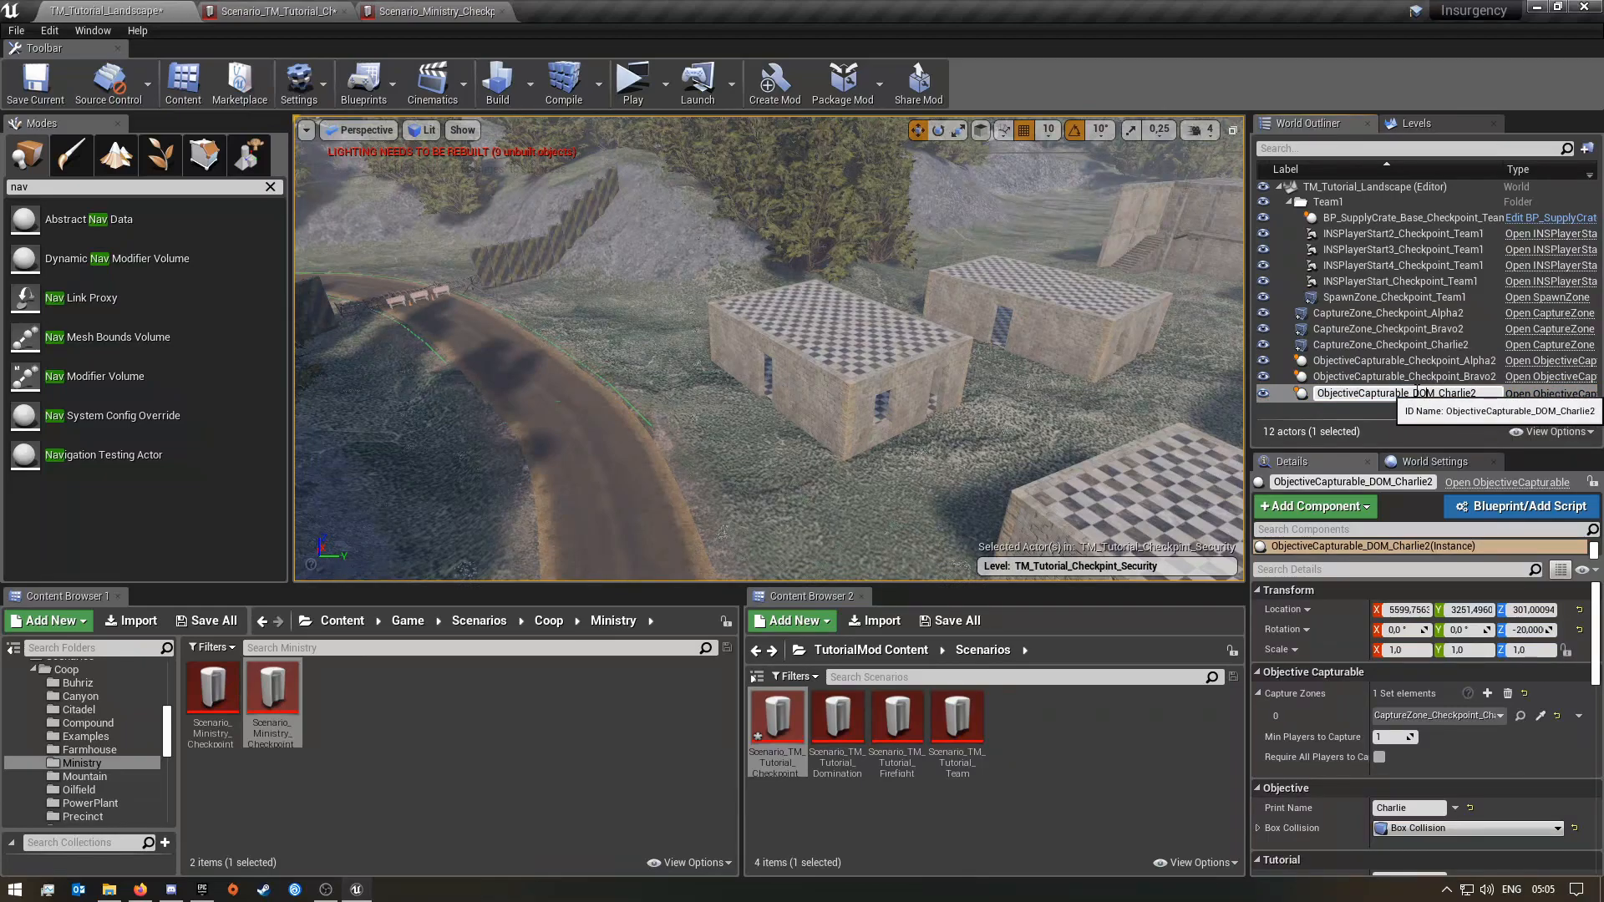
text(Checkpoint)
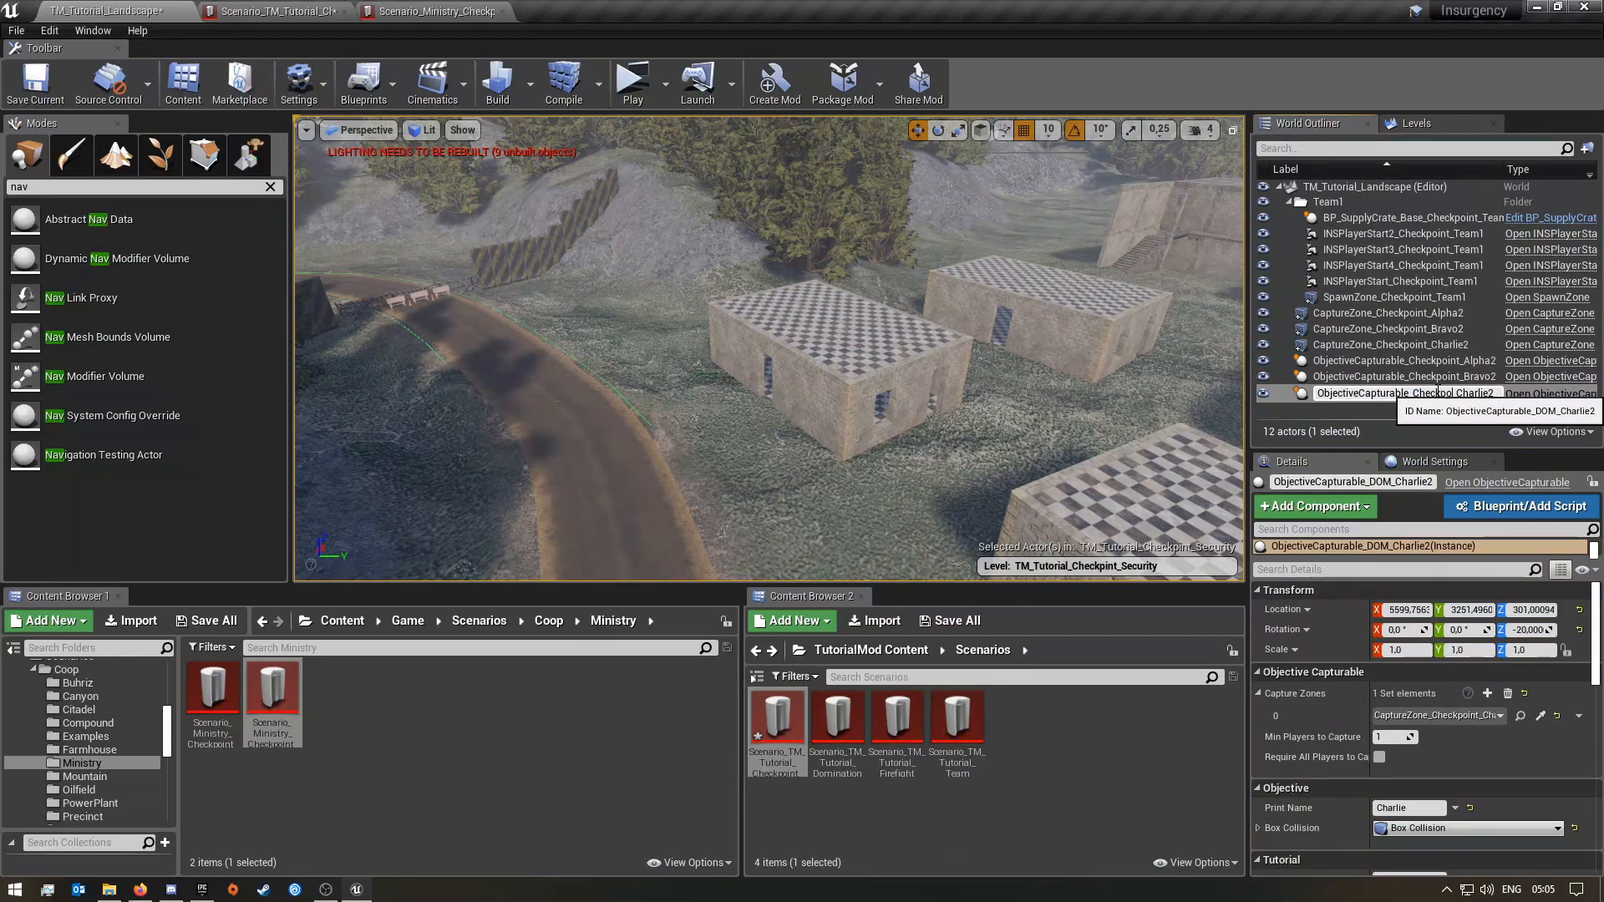
key(Return)
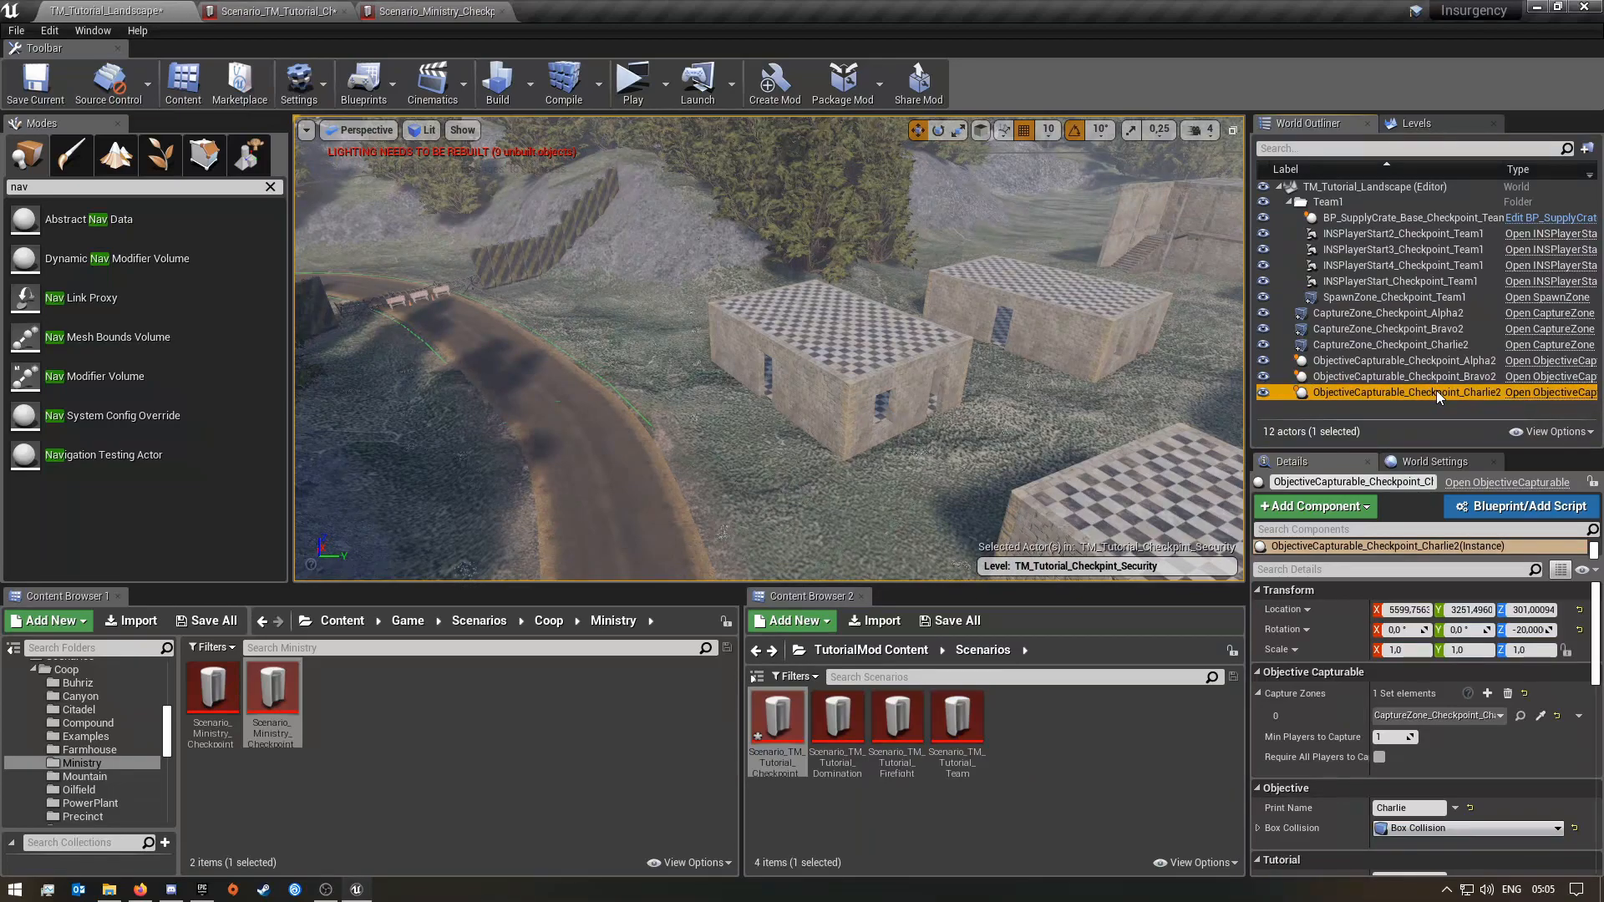
- Rename the Alpha checkpoint objective actor as ObjectiveCapturable_Checkpoint_Alpha, without the trailing number
click(1475, 358)
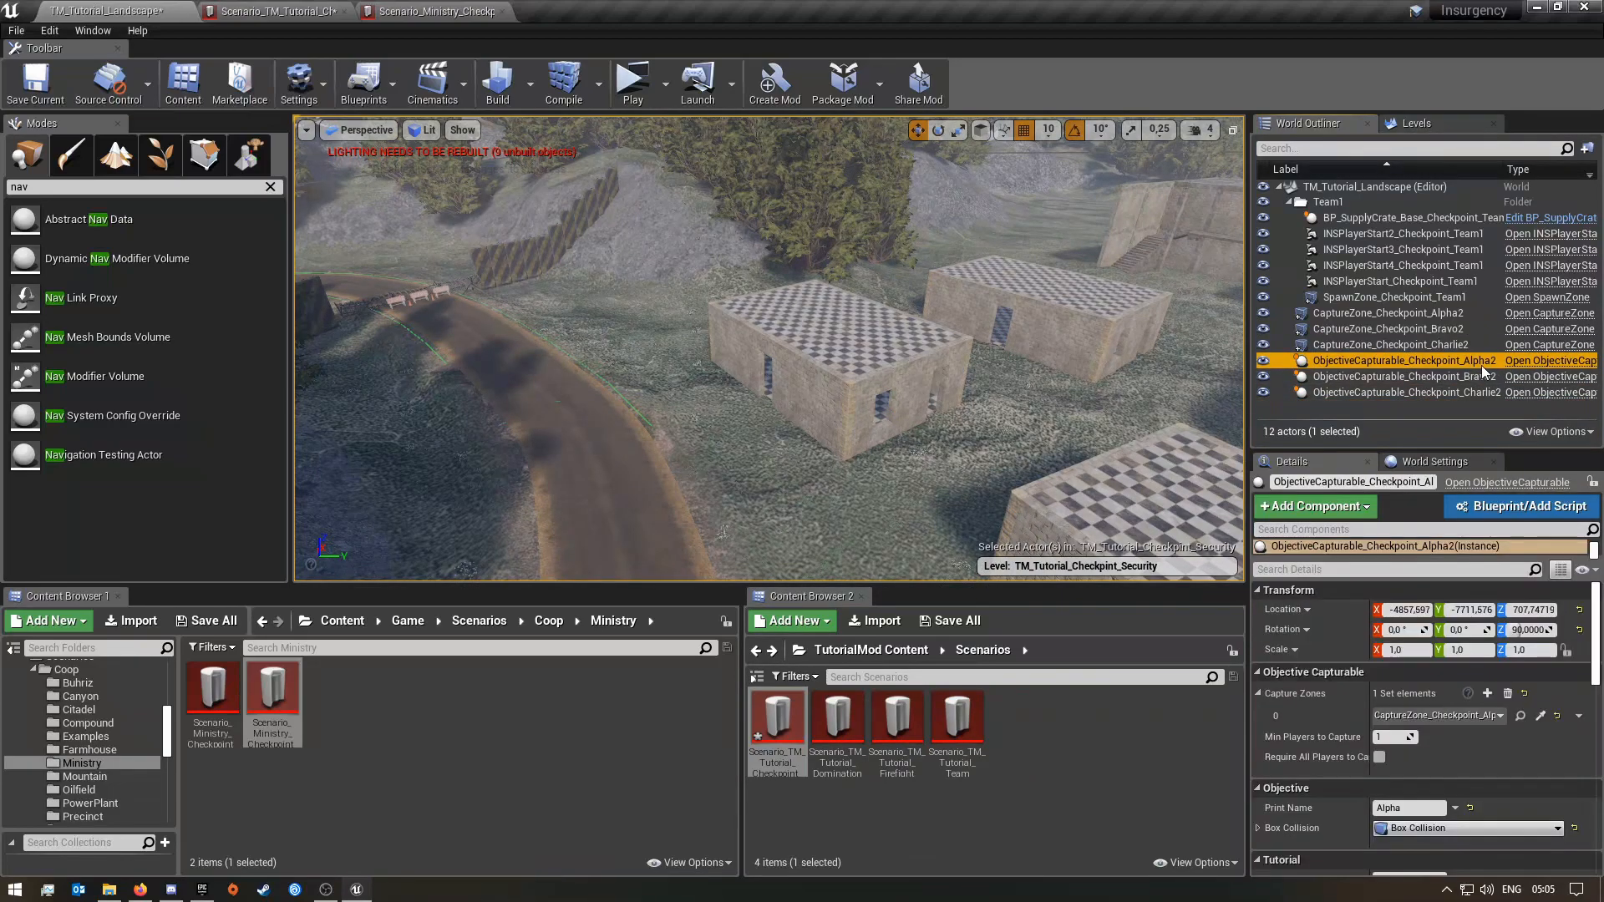
click(1496, 364)
key(Return)
click(1501, 359)
key(Return)
click(1493, 361)
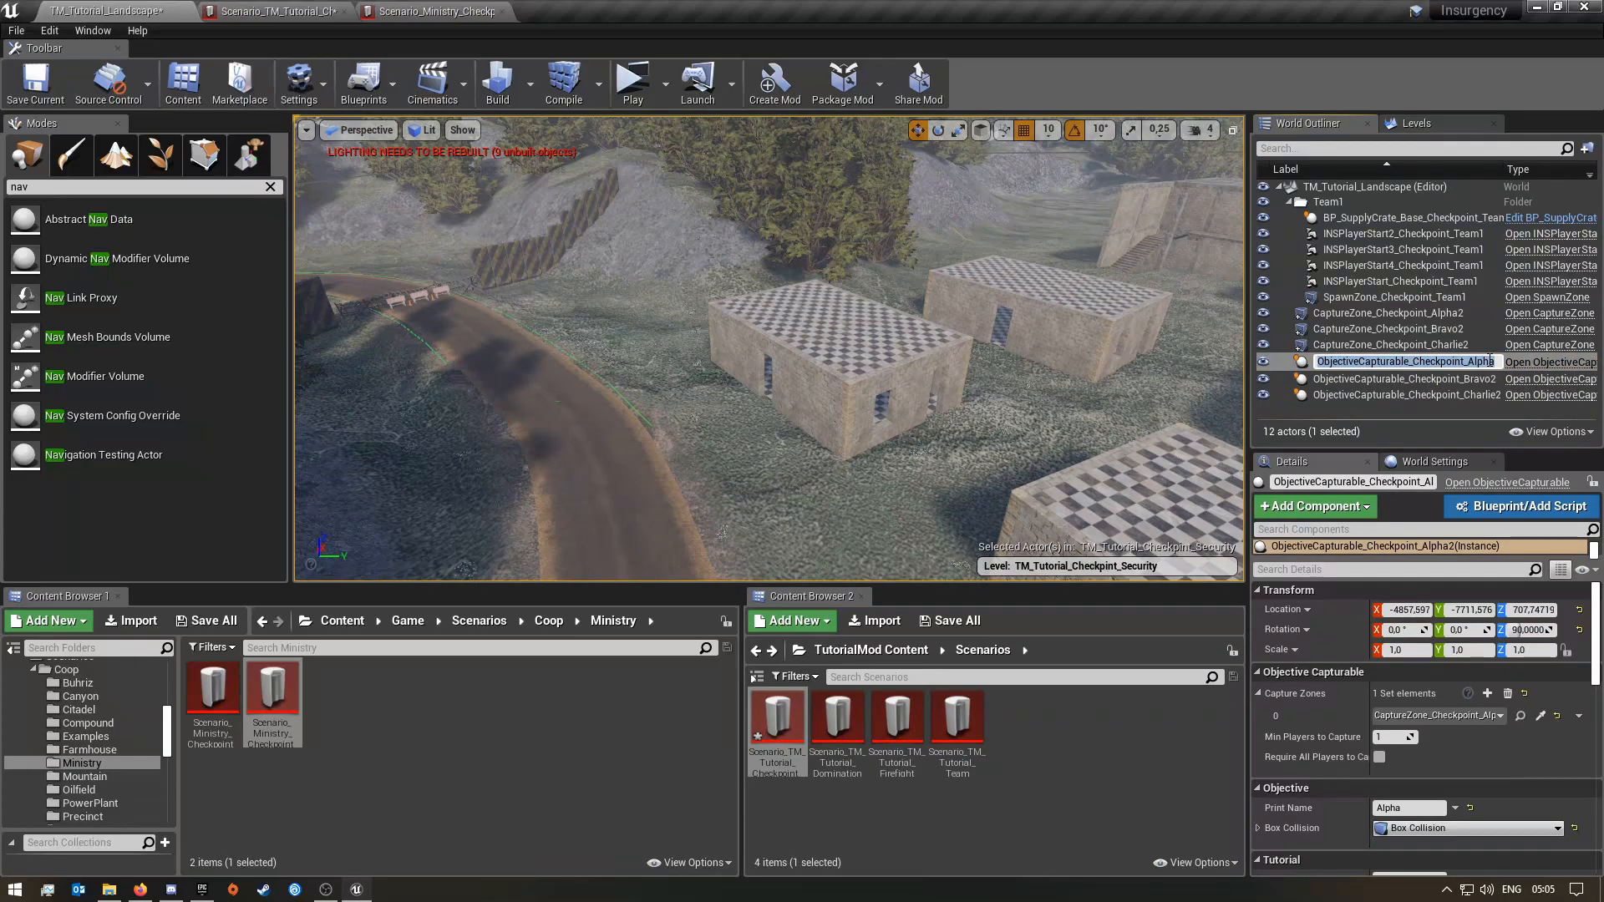
click(1491, 361)
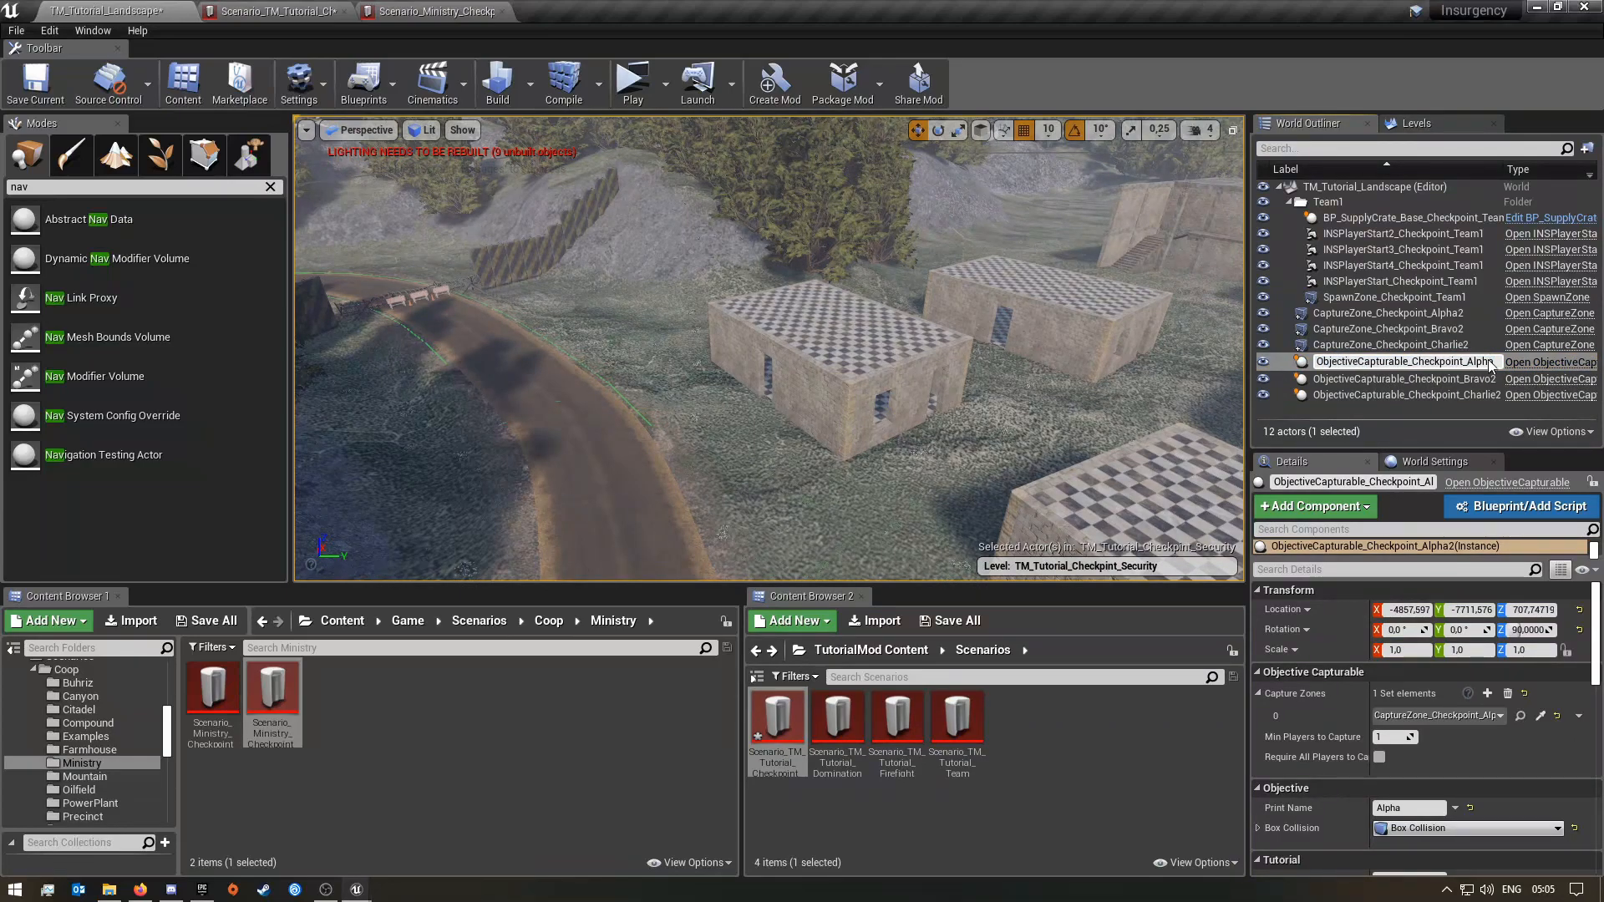
key(Return)
click(902, 539)
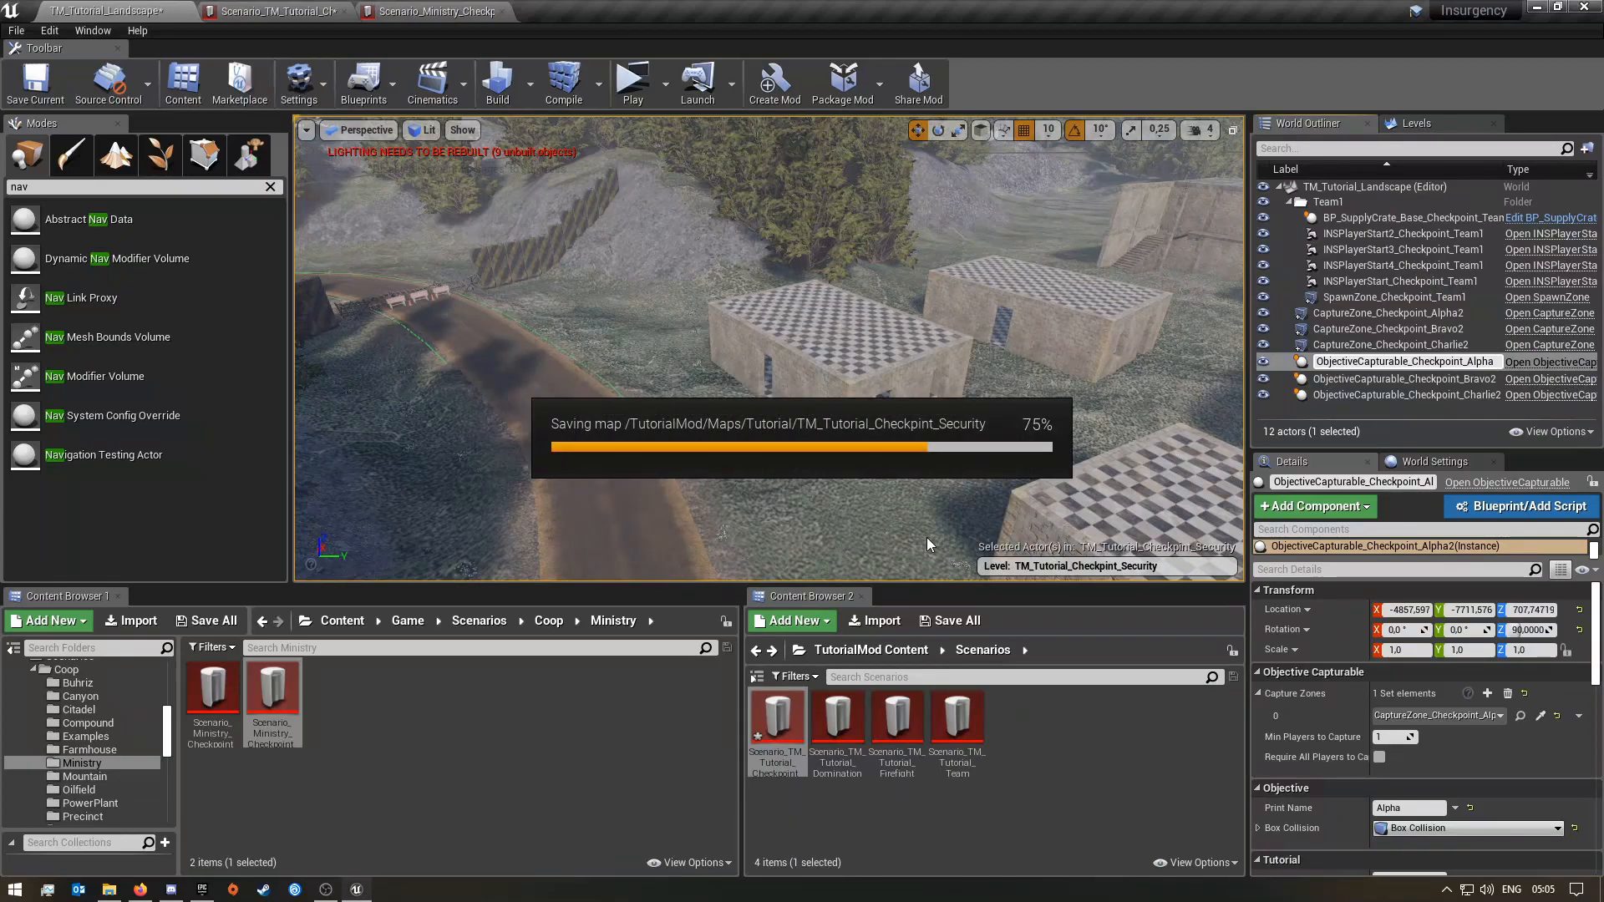
- Rename the Bravo2 capturable objective to ObjectiveCapturable_Checkpoint_Bravo
click(1481, 378)
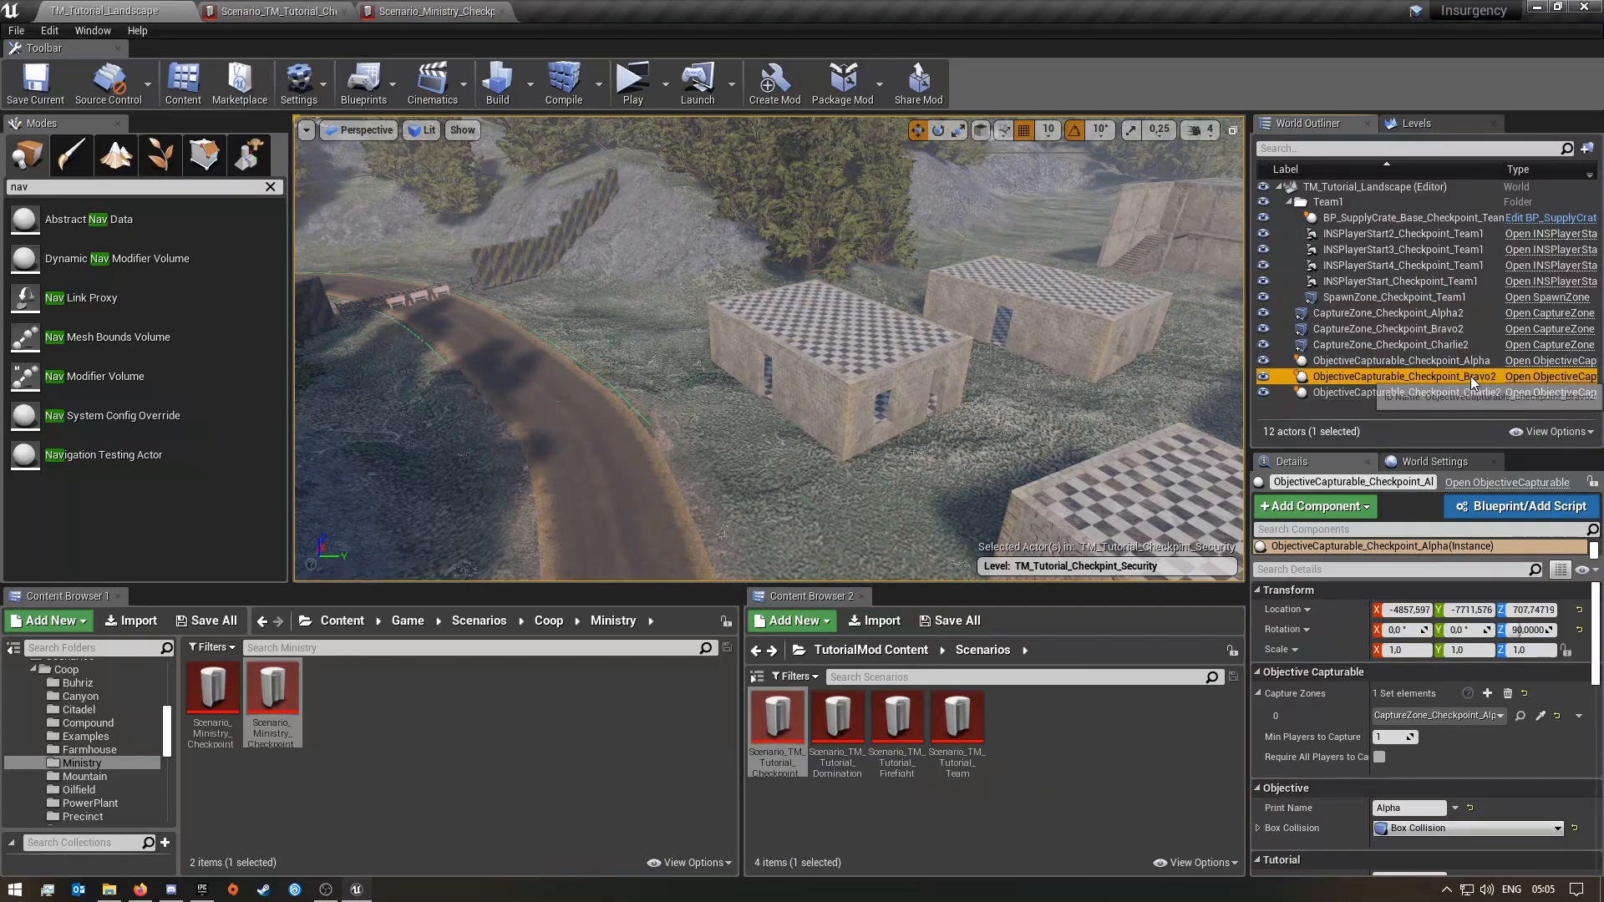
click(1483, 377)
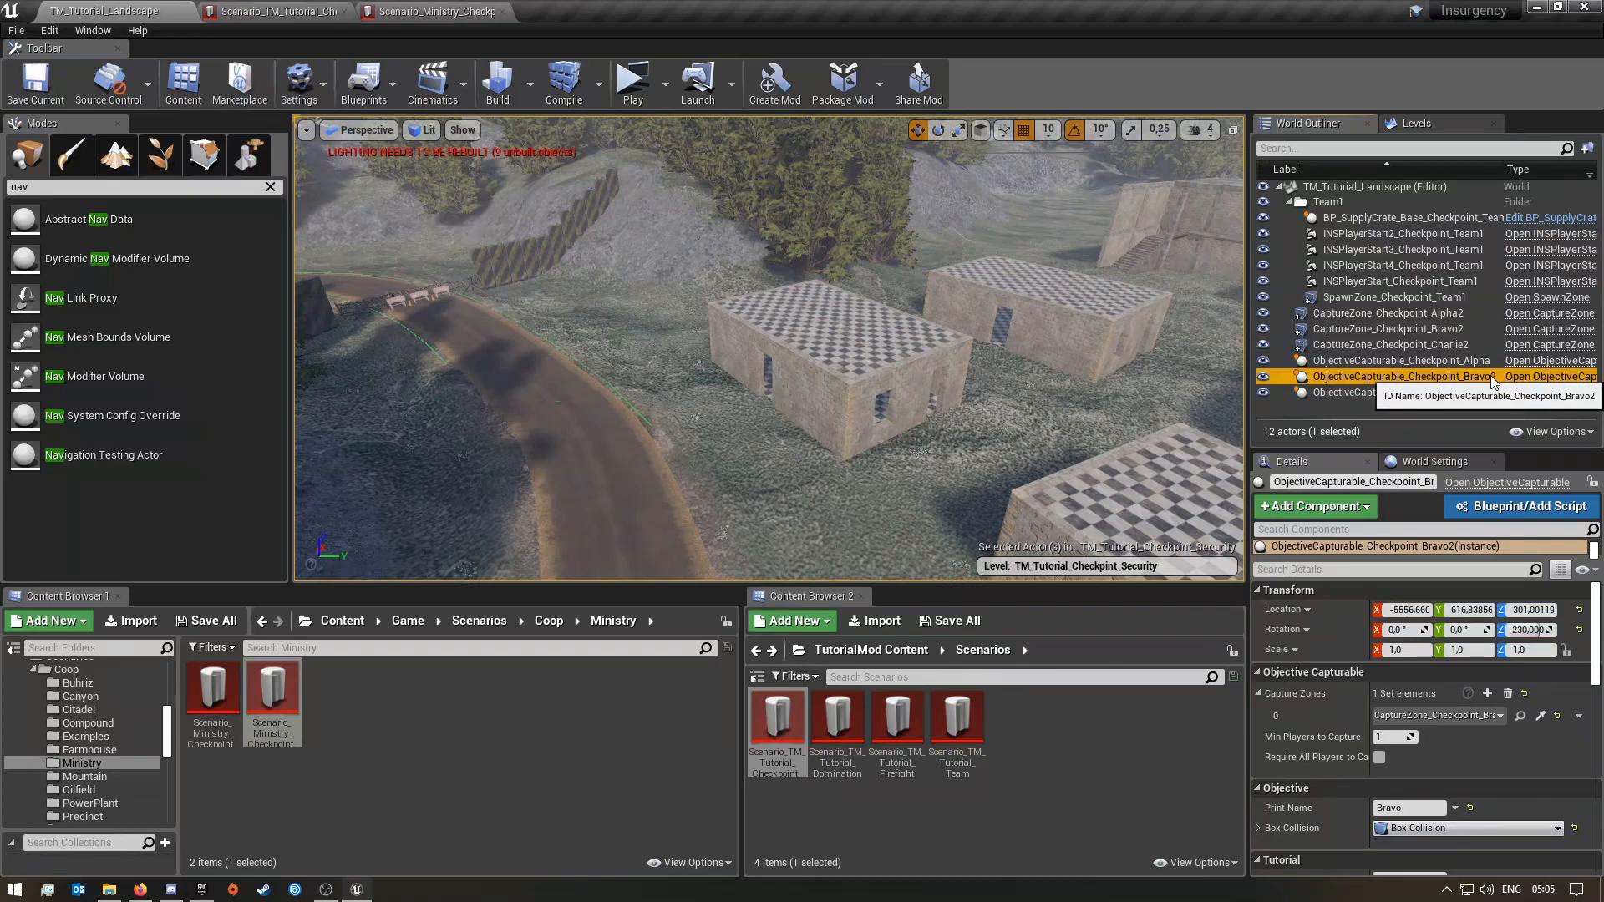
click(1487, 377)
key(End)
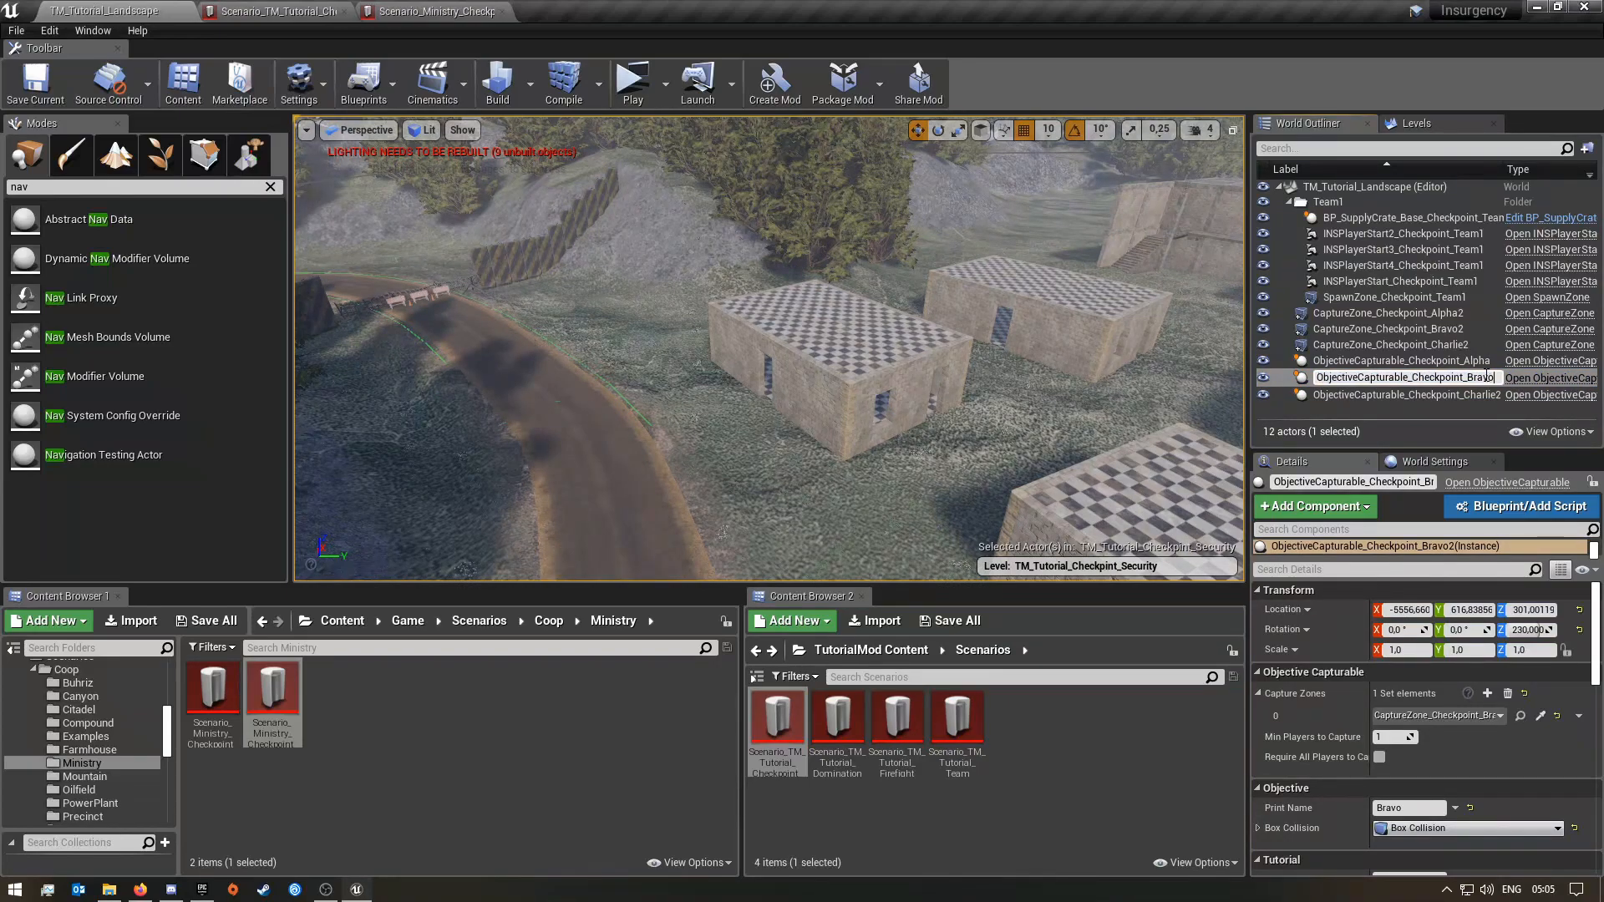
key(Return)
click(924, 537)
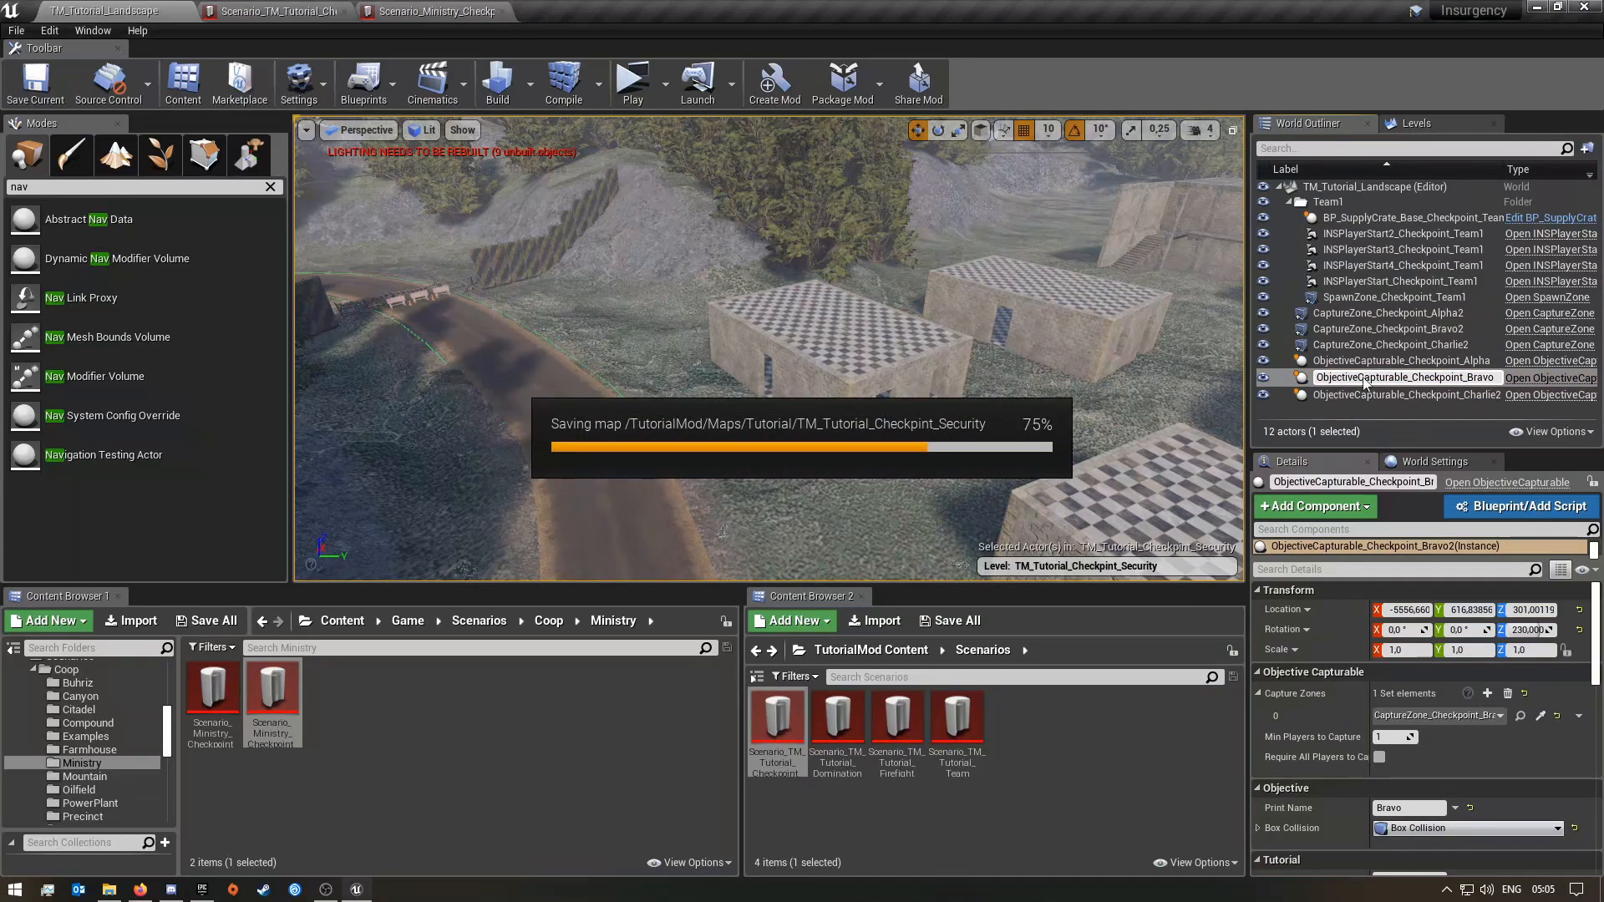
- Rename the Charlie2 capturable objective to ObjectiveCapturable_Checkpoint_Charlie
click(1407, 395)
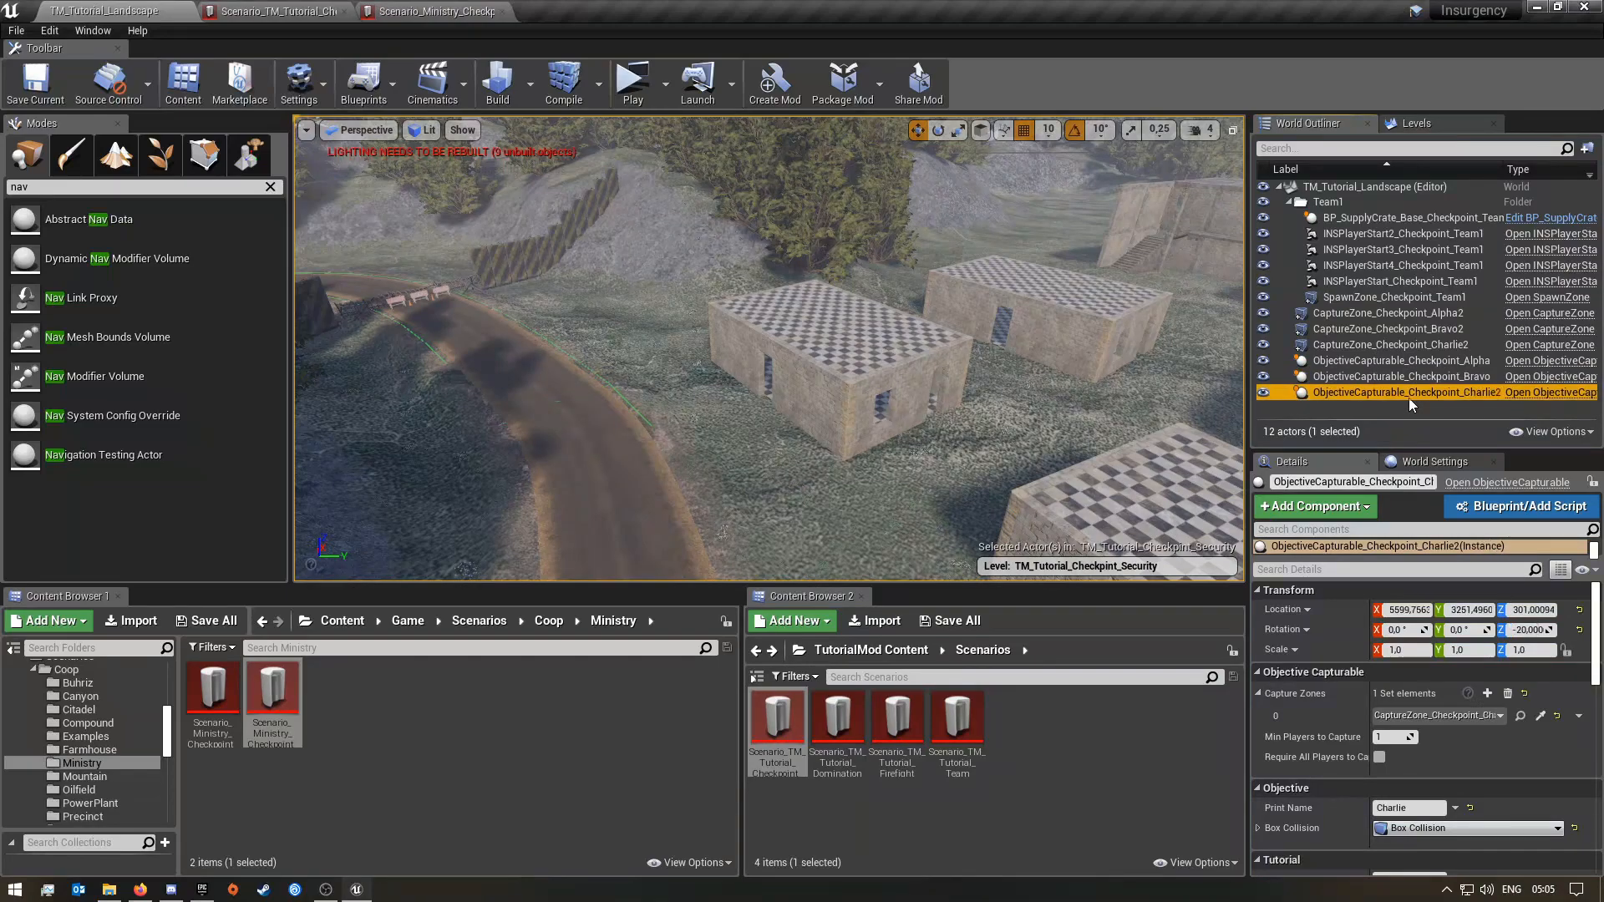
click(1407, 395)
key(End)
key(BackSpace)
key(Return)
- Rename the Alpha2 capture zone to CaptureZone_Checkpoint_Alpha
click(1417, 313)
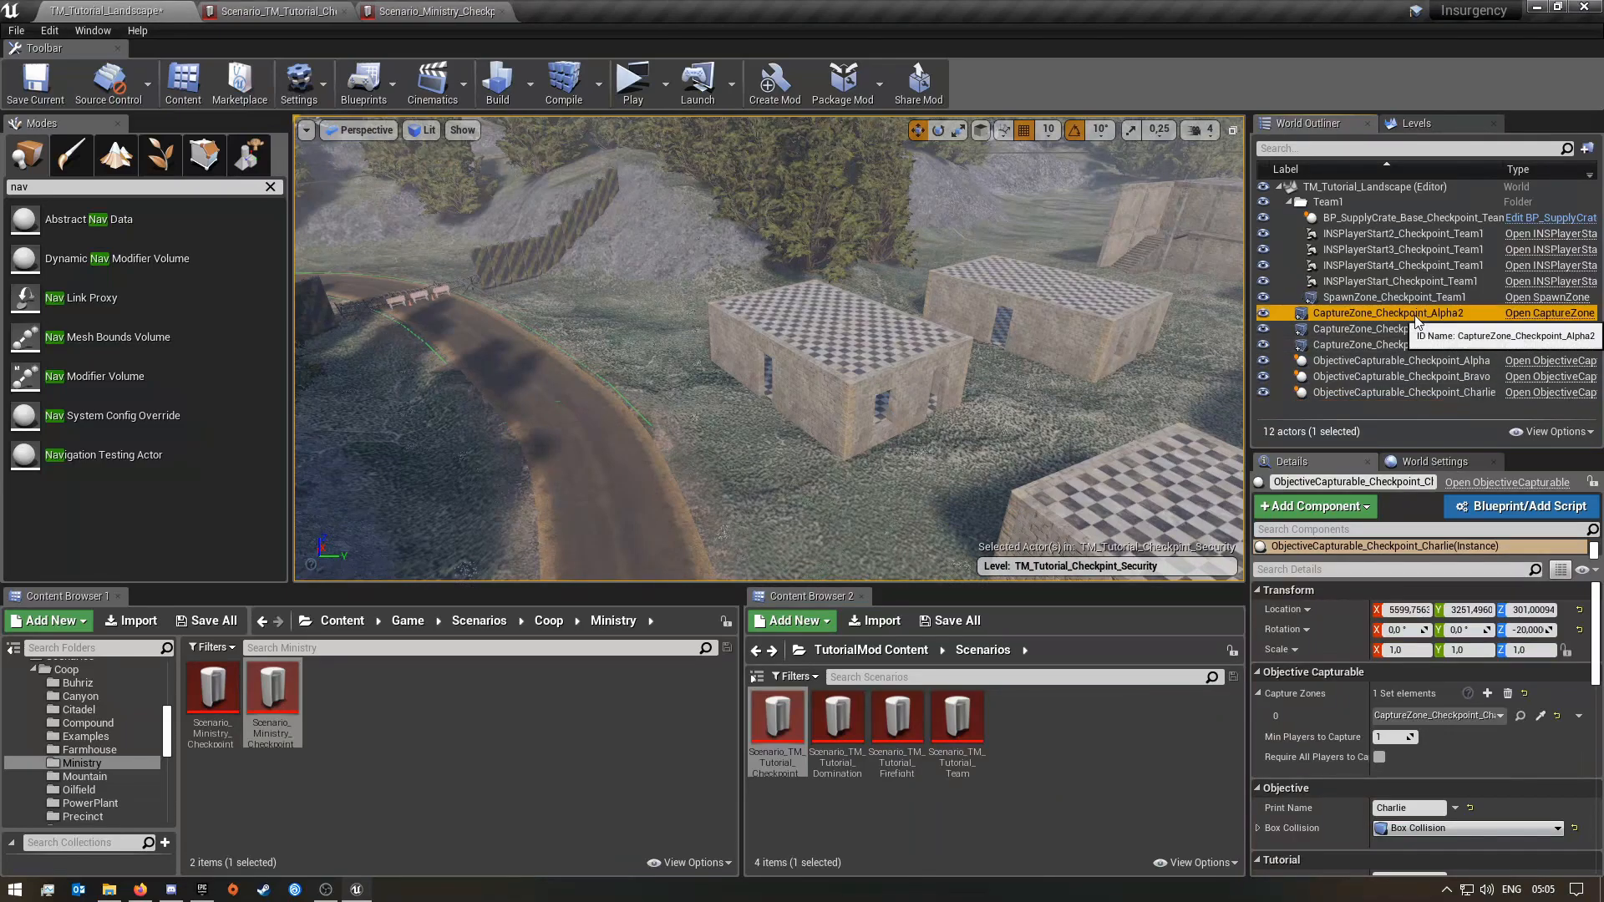
click(1420, 315)
click(1482, 310)
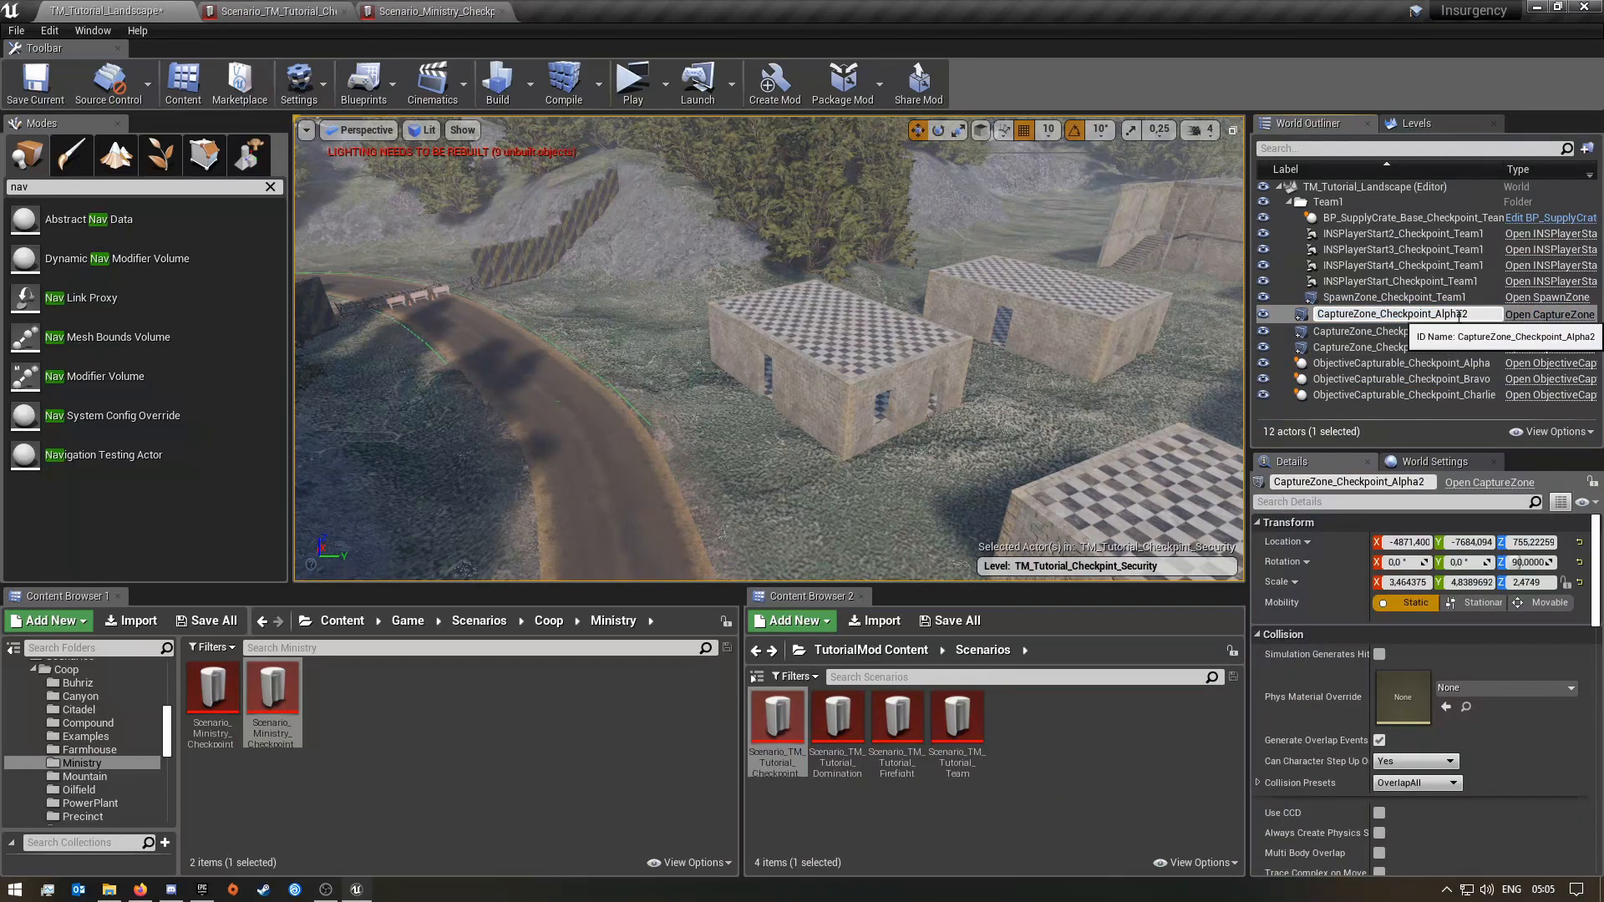
key(BackSpace)
key(Return)
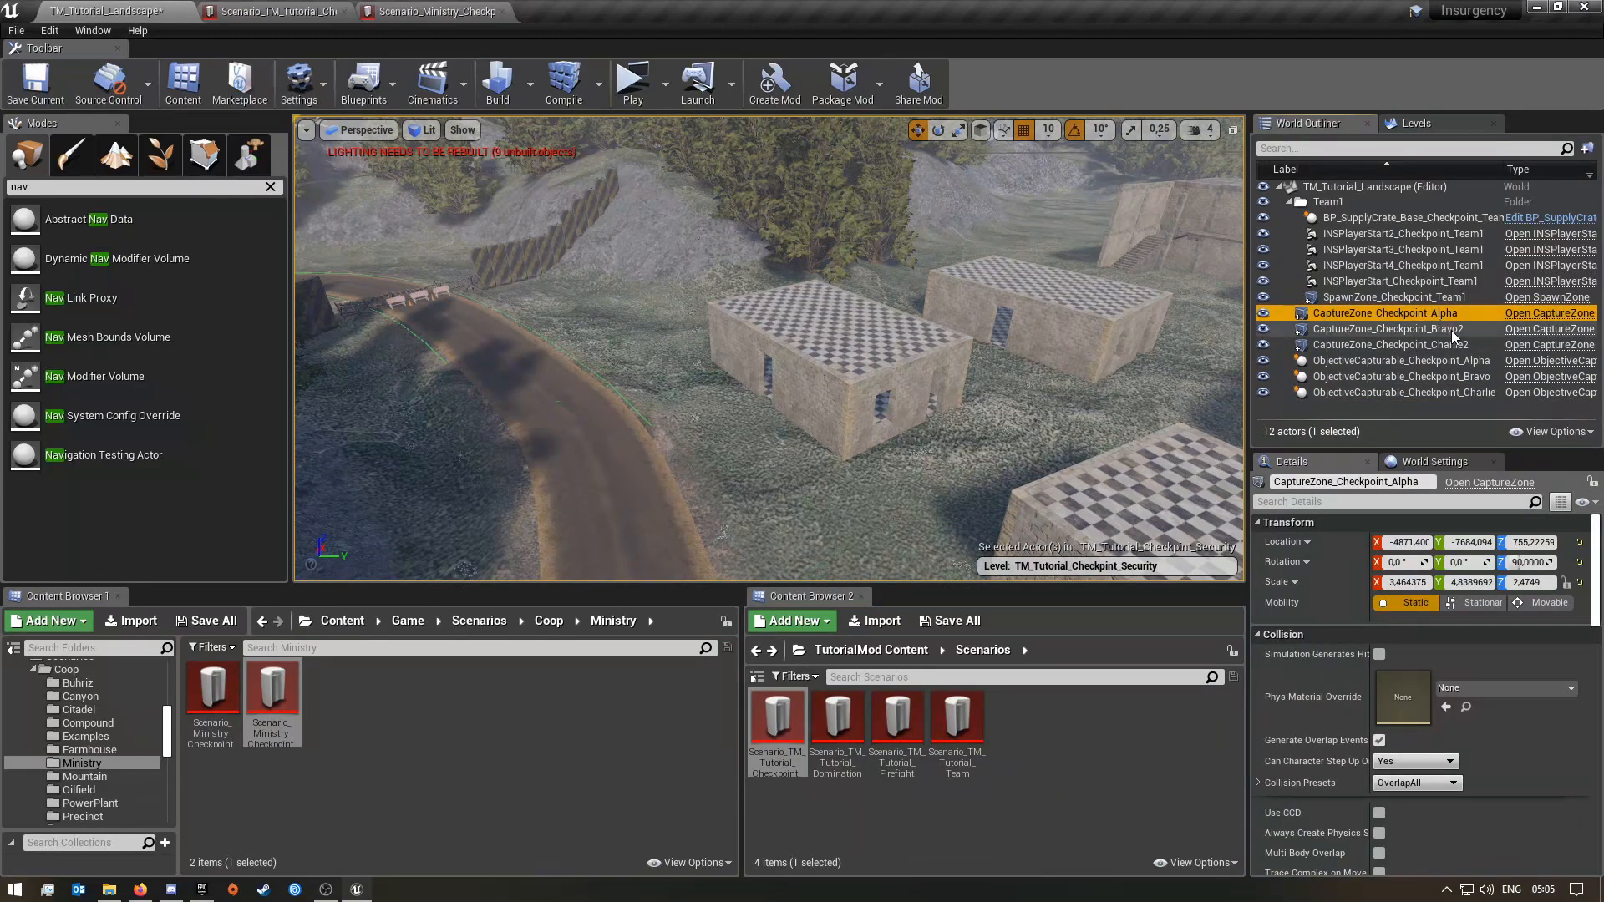
- Rename the Bravo2 capture zone to CaptureZone_Checkpoint_Bravo
click(1462, 330)
click(1460, 330)
click(1444, 330)
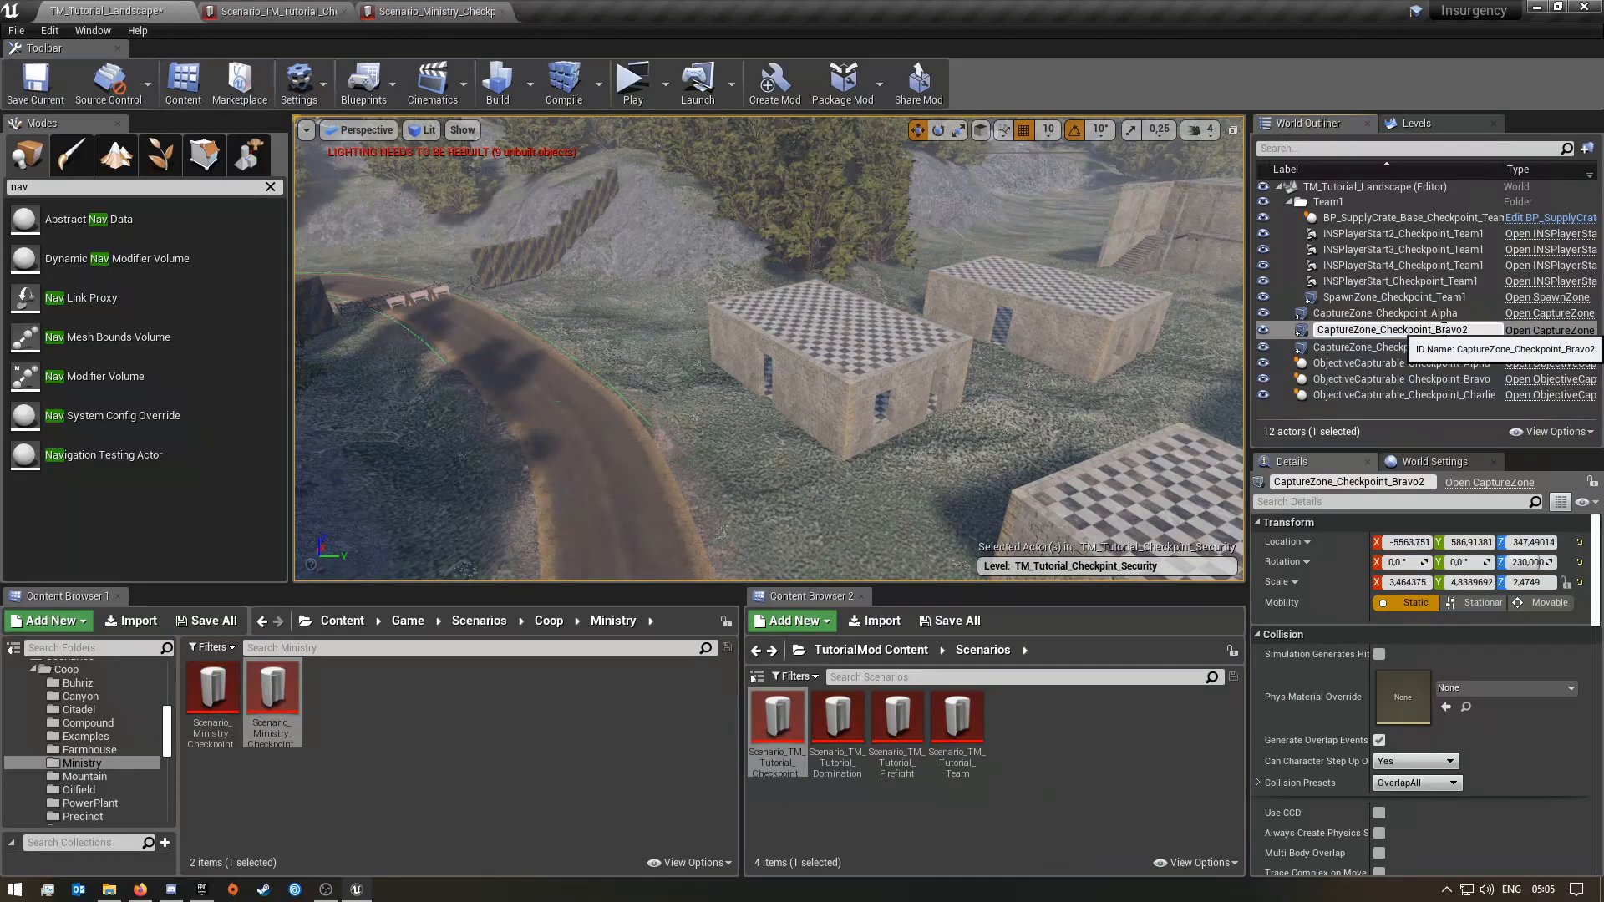
key(Return)
- Rename the Charlie2 capture zone to CaptureZone_Checkpoint_Charlie
click(1484, 345)
click(1483, 345)
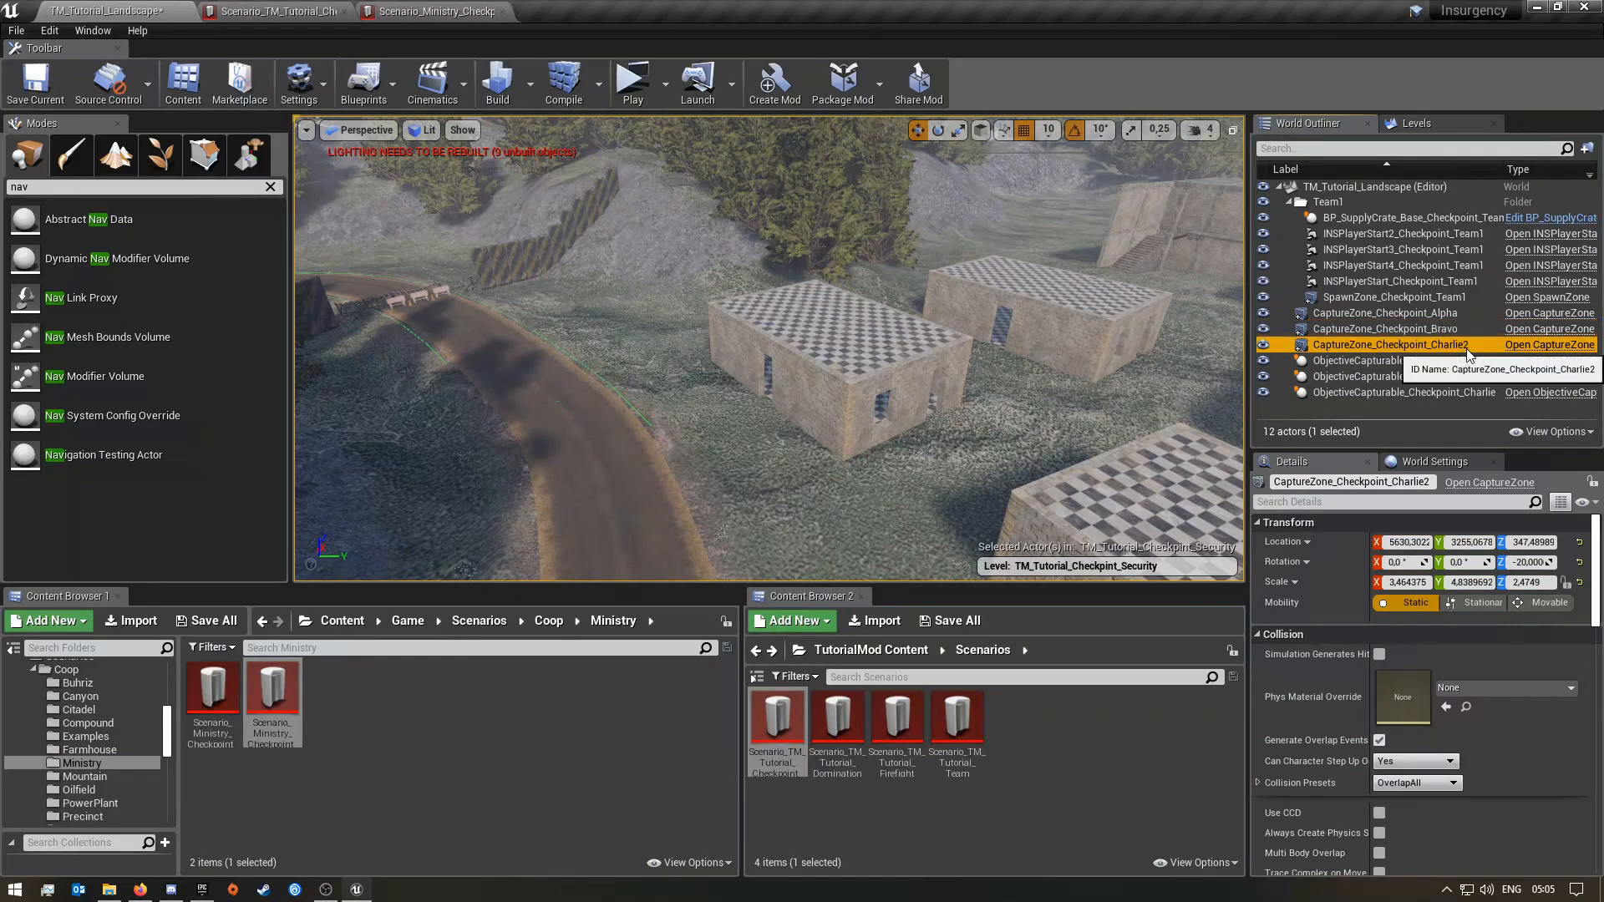
click(1468, 345)
key(Return)
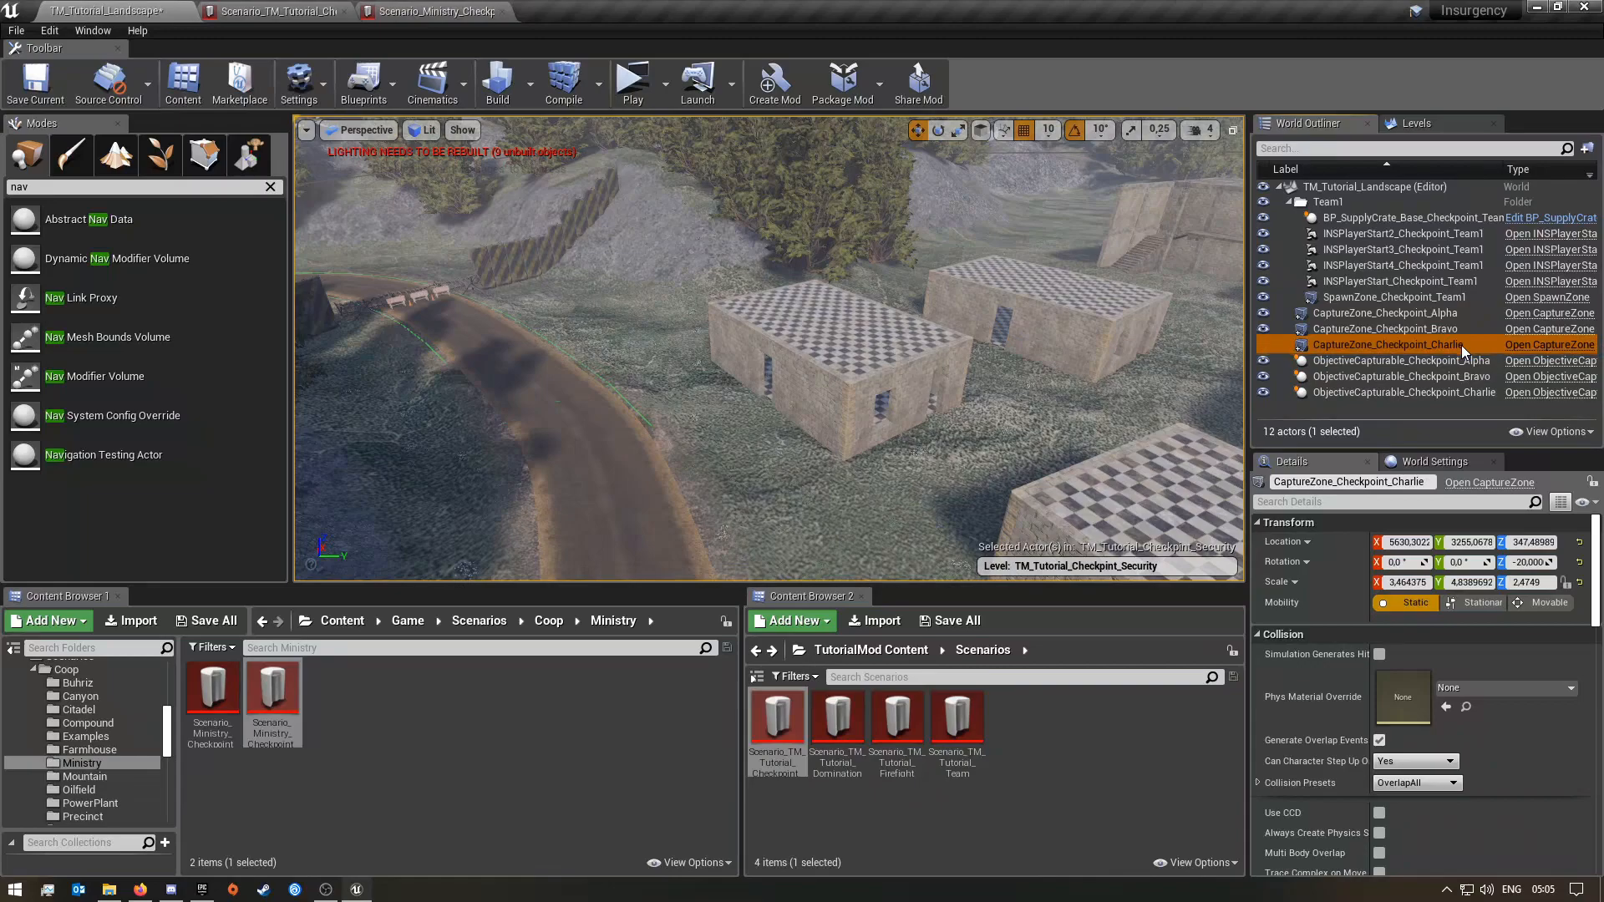
- In the tutorial checkpoint scenario, set objective entry 2 to ObjectiveCapturable_Checkpoint_Charlie
click(301, 12)
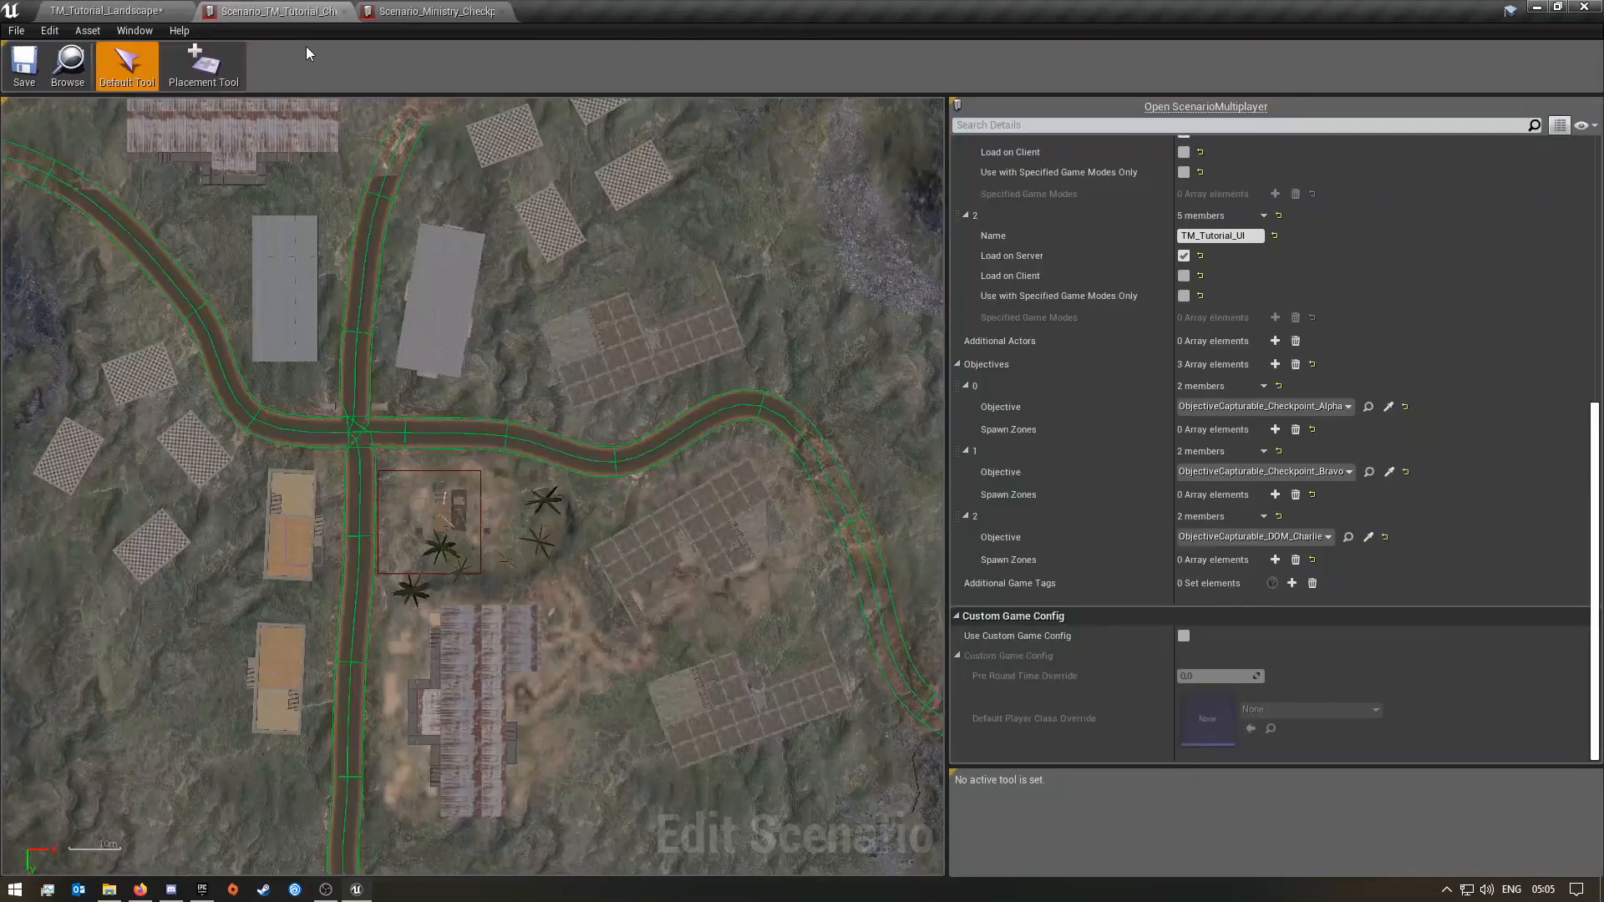
click(1298, 536)
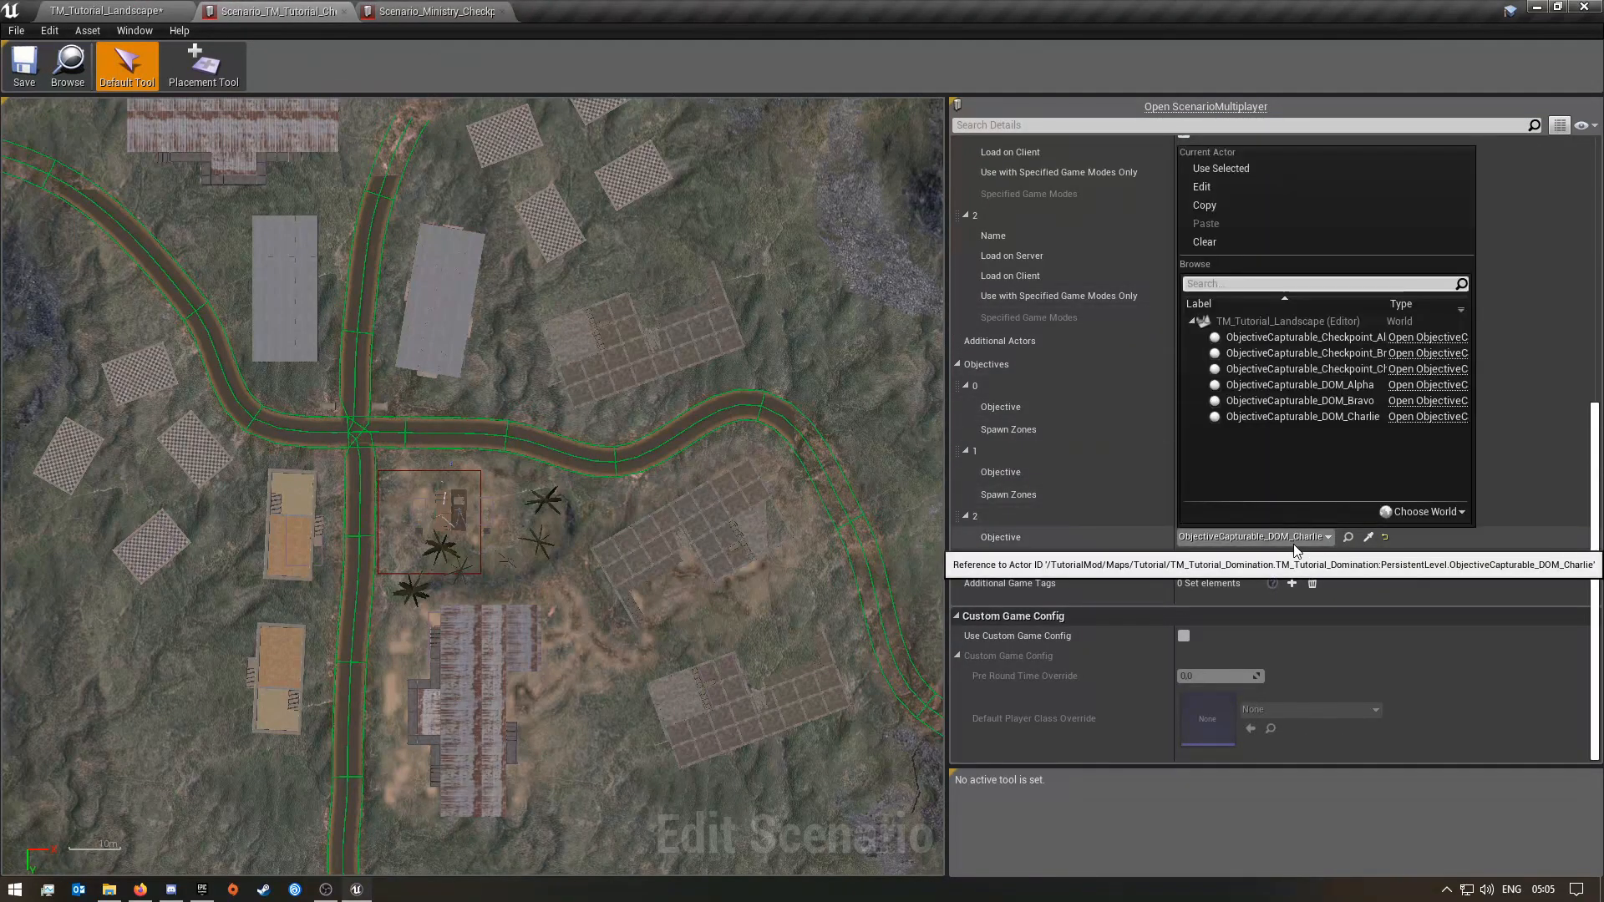
click(1340, 370)
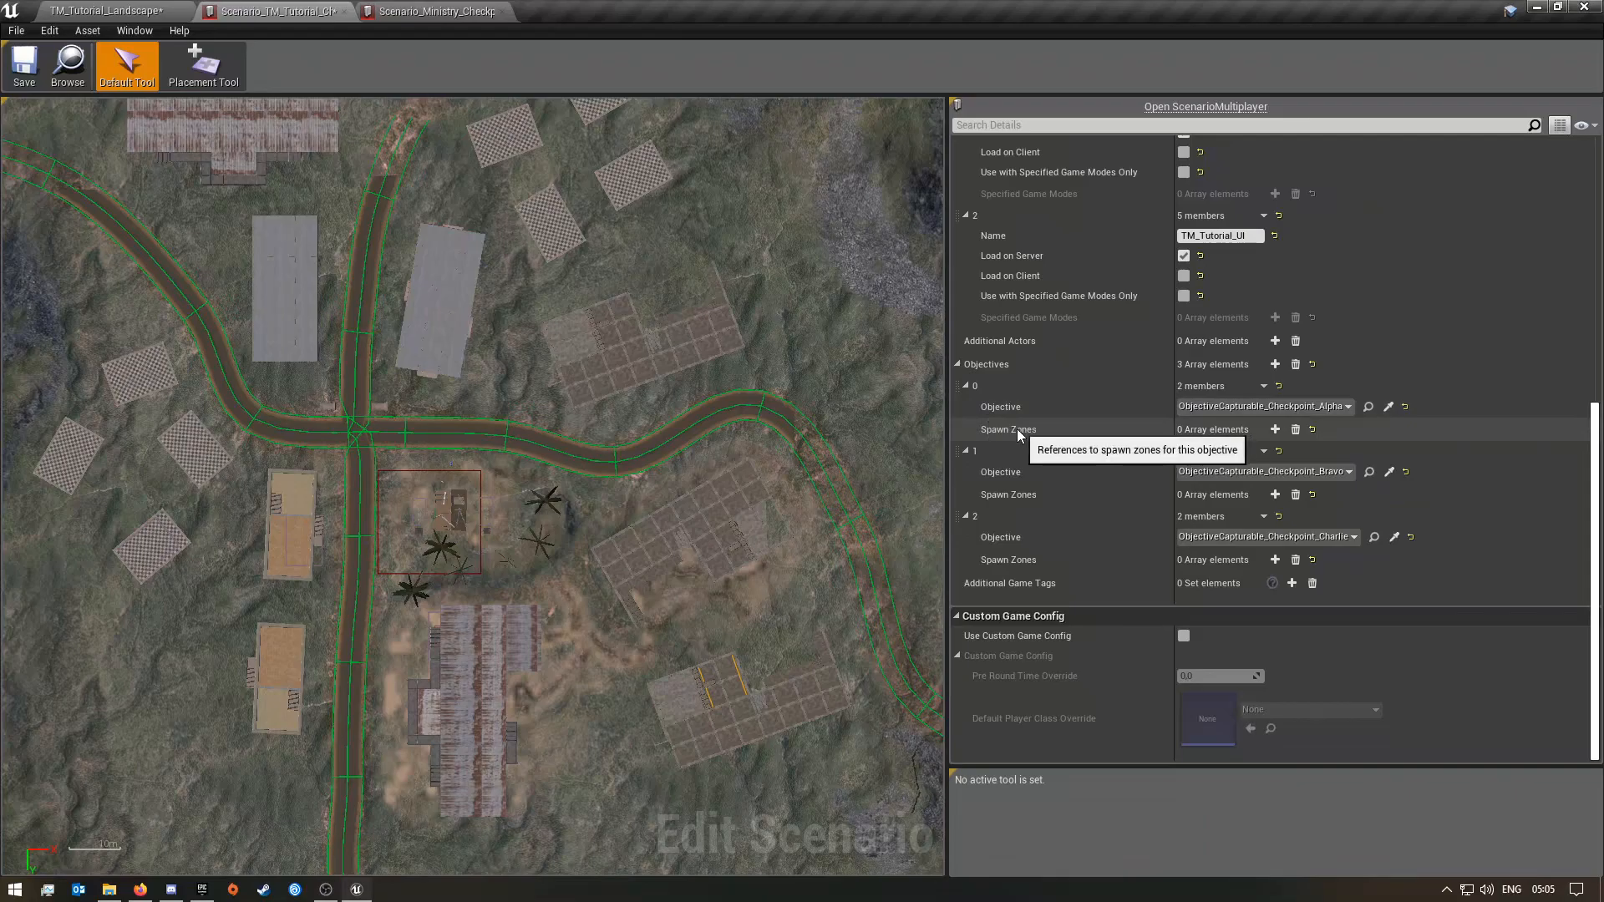
- Add one spawn zone to the scenario's Alpha objective and assign SpawnZone_Checkpoint_Team1 to it
click(1275, 430)
click(1264, 452)
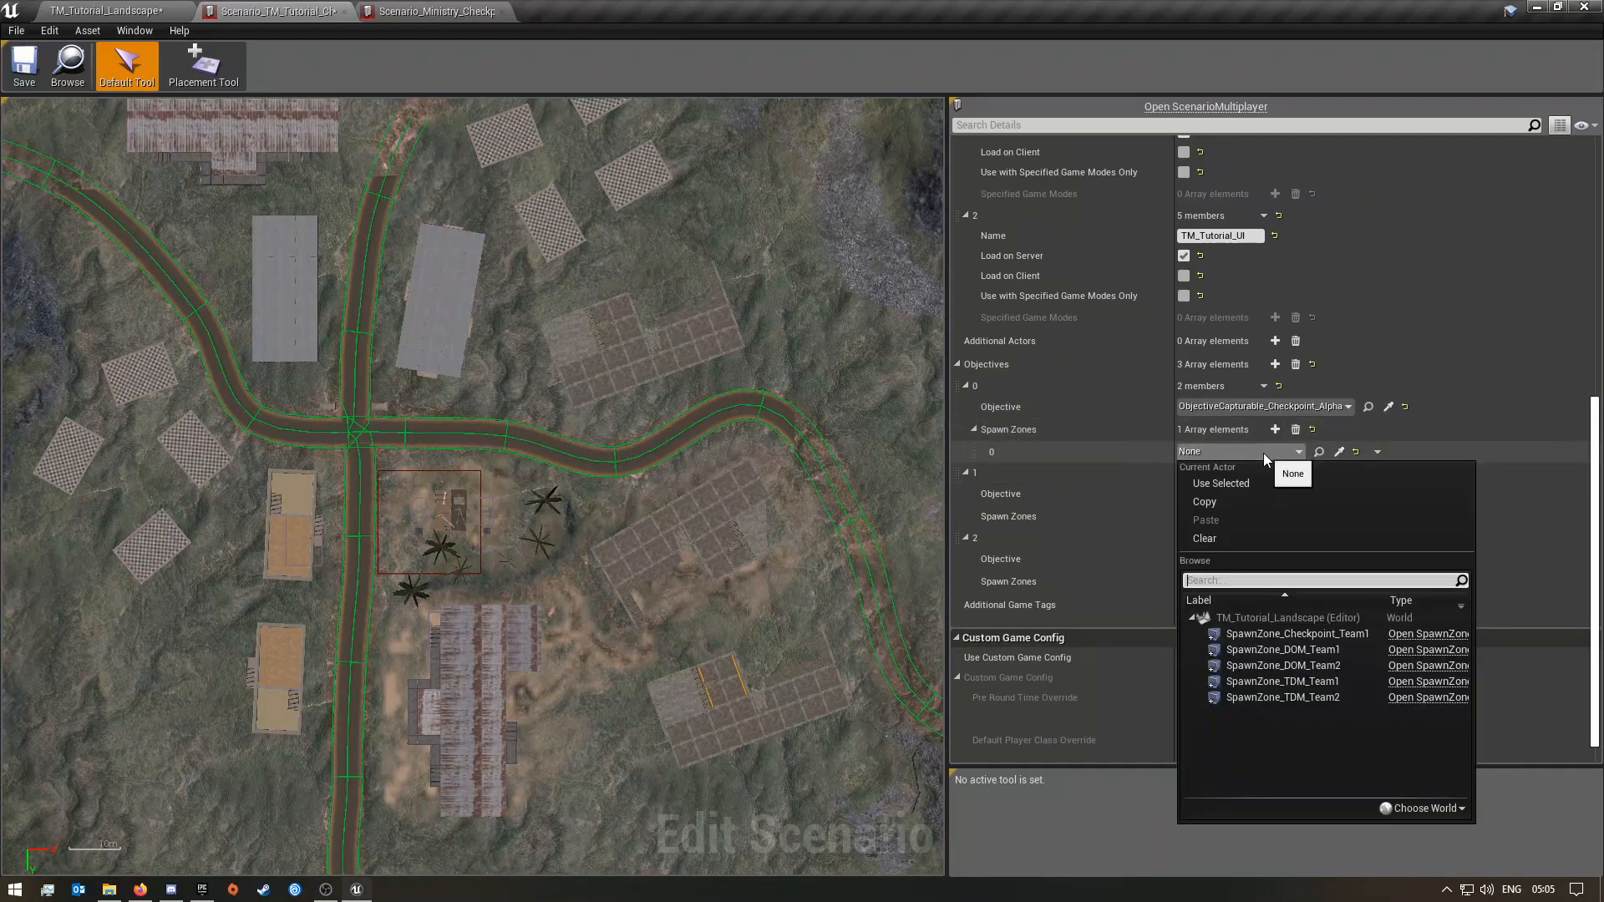
click(1328, 634)
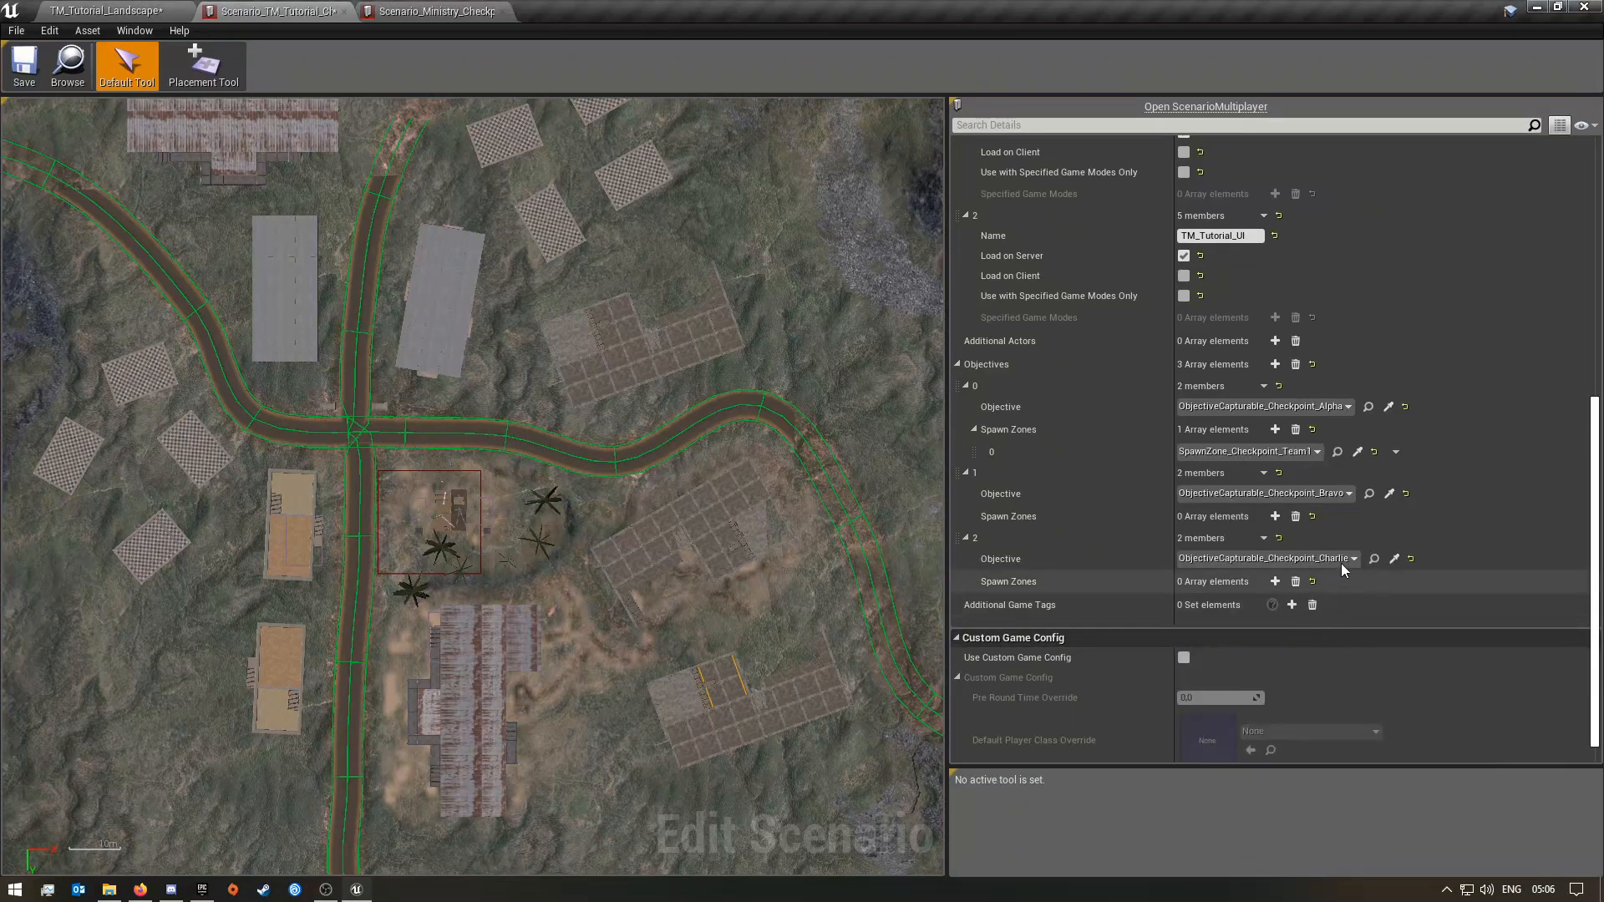
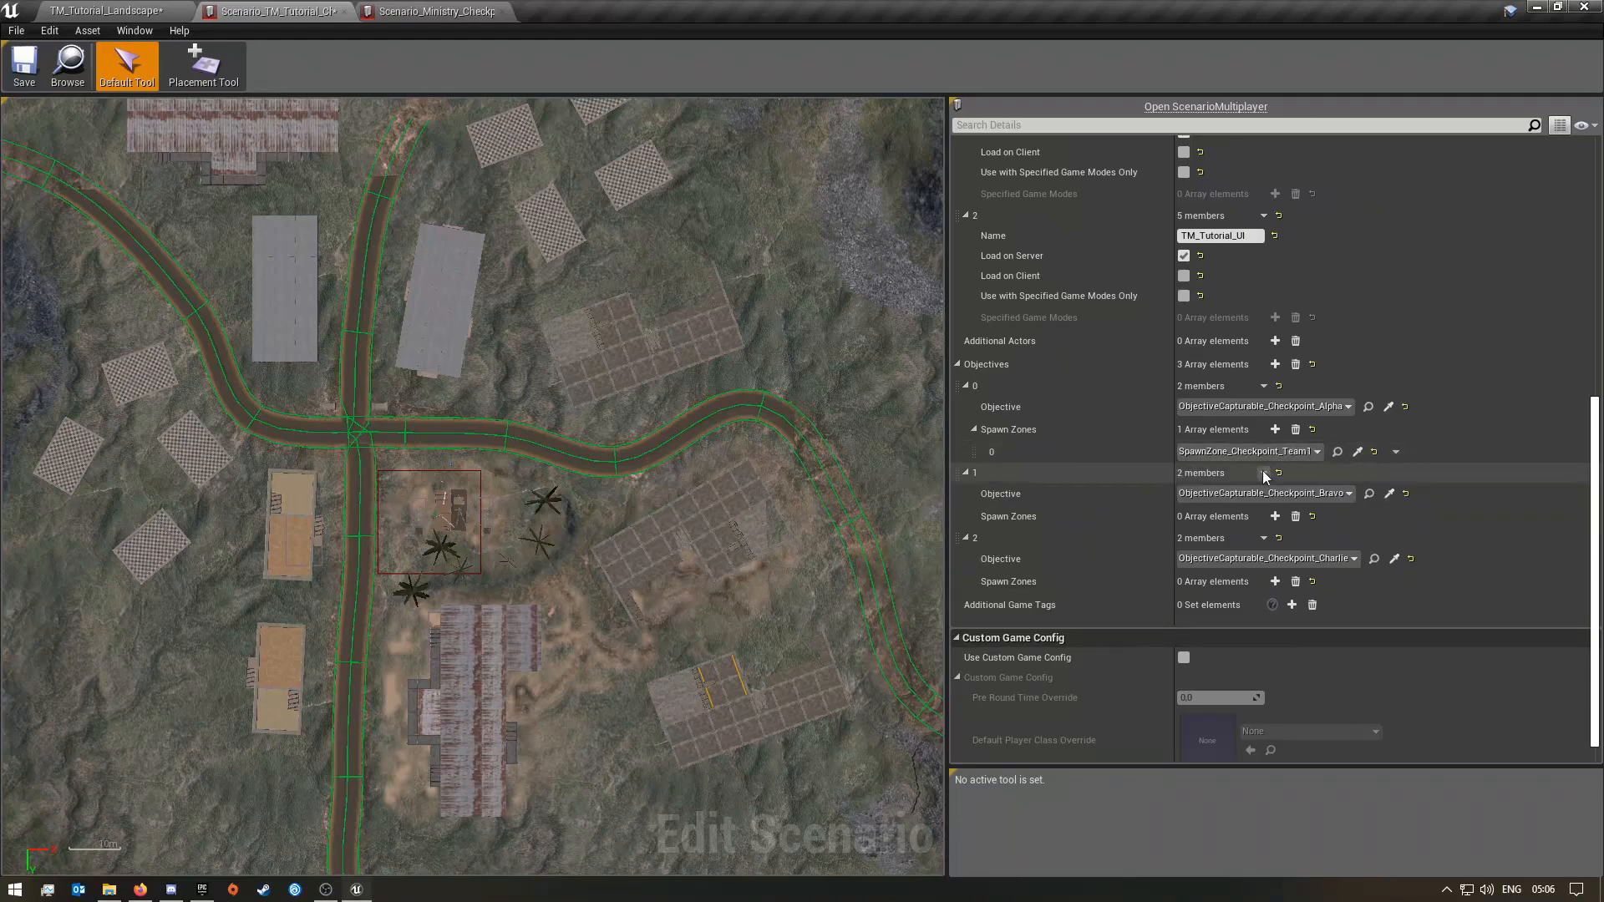
- Return to the landscape level and duplicate the Team1 supply crate, four player starts and spawn zone
click(134, 10)
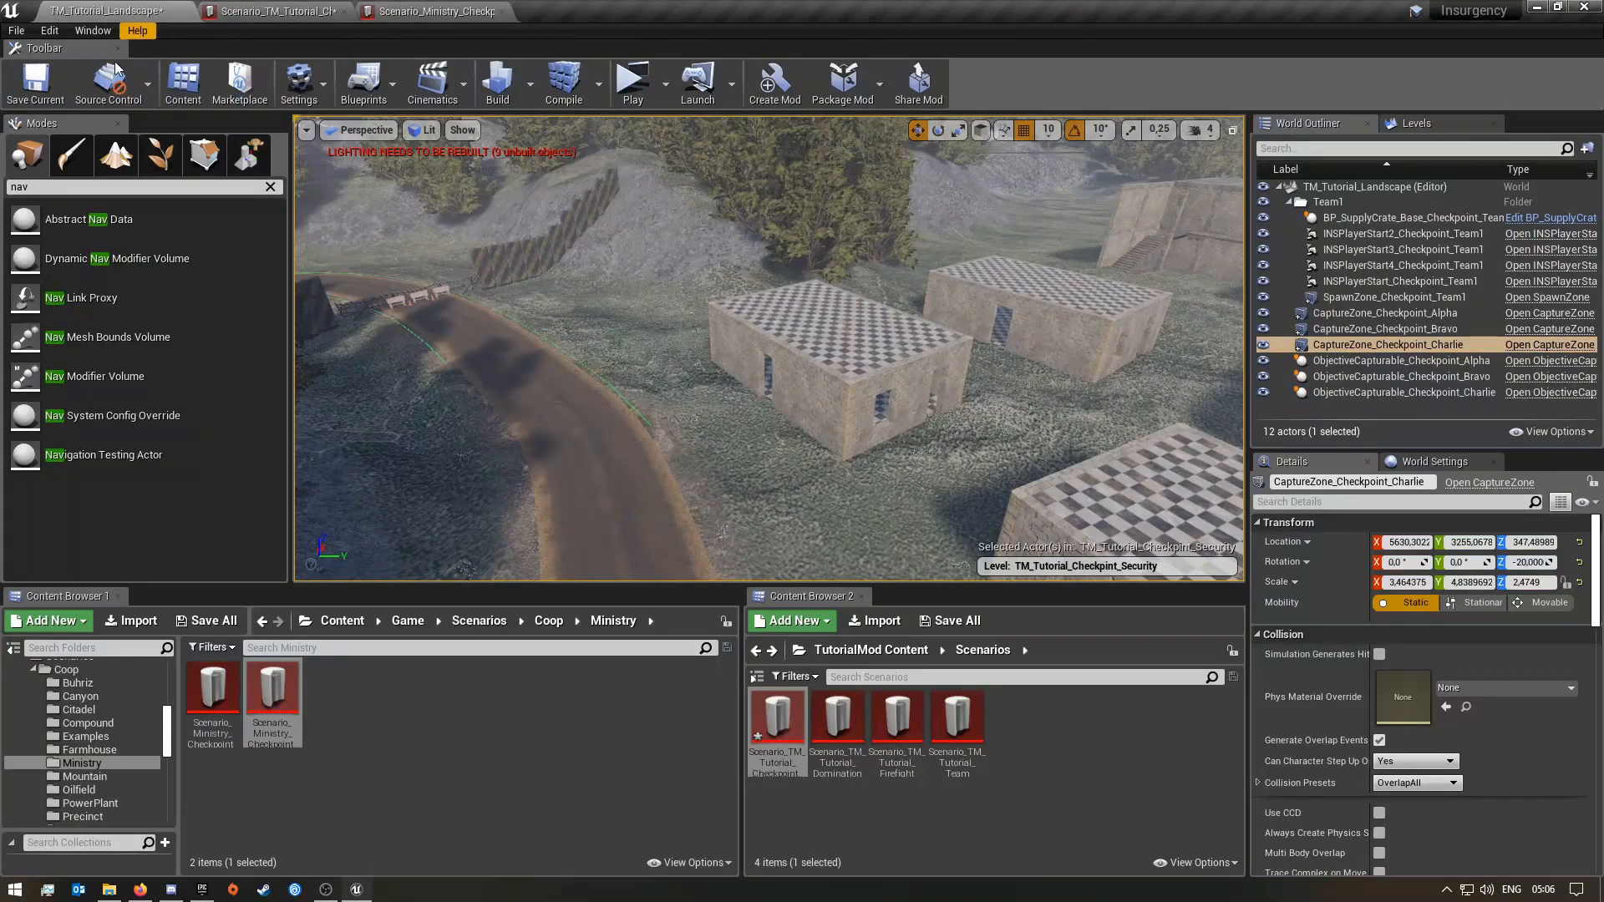
right_drag(769, 348, 803, 348)
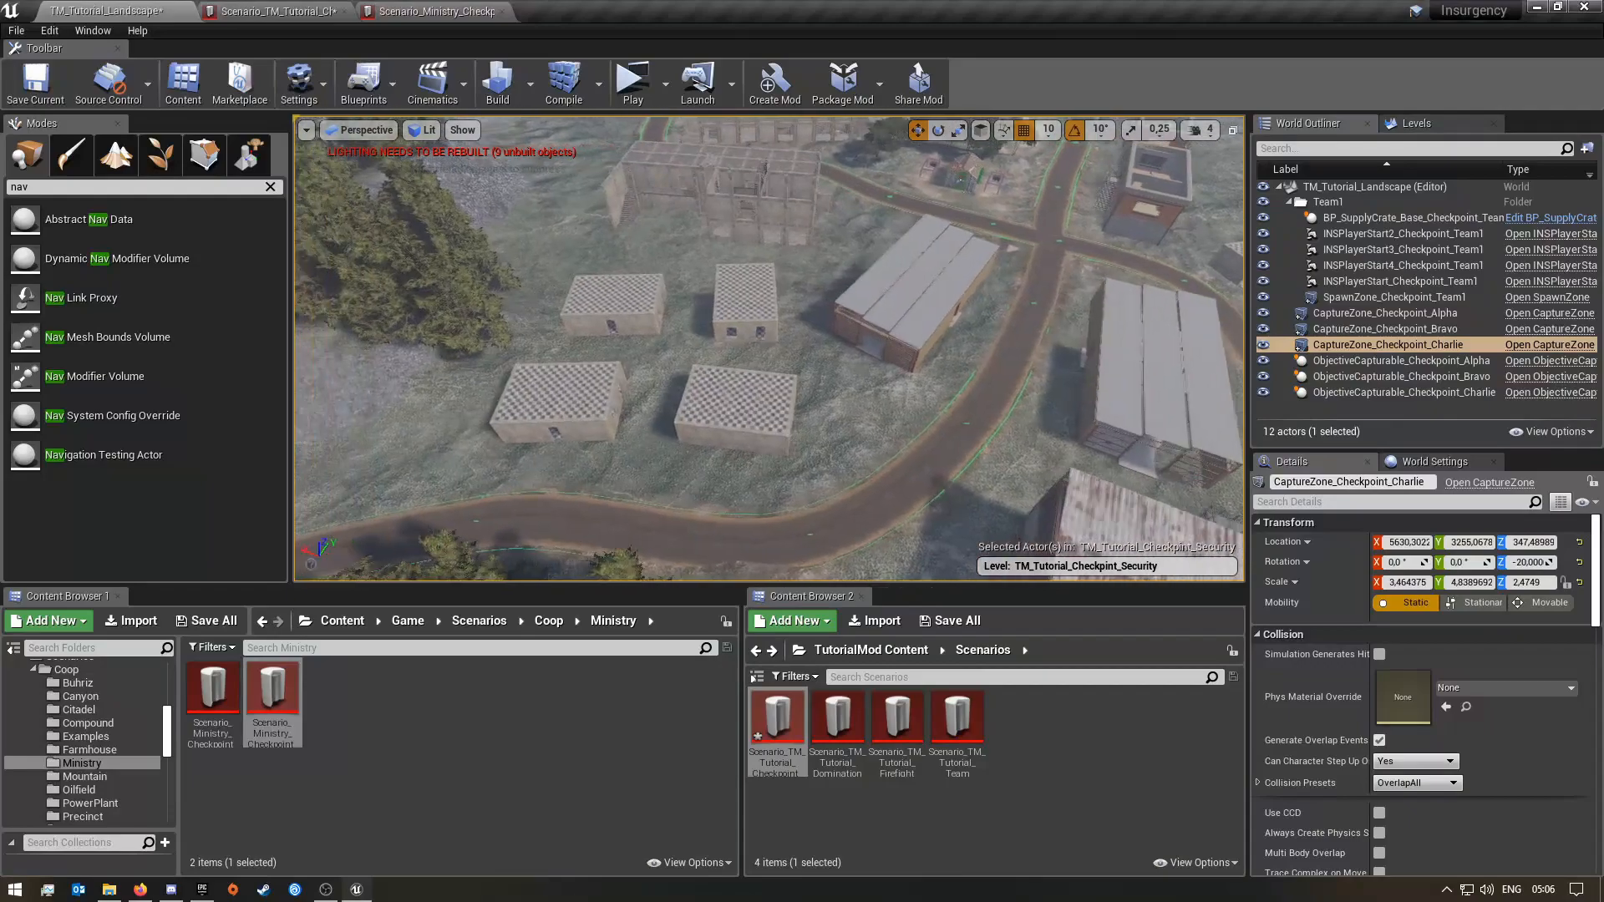
click(1394, 299)
shift+click(1360, 238)
shift+click(1362, 223)
right_drag(825, 324, 593, 438)
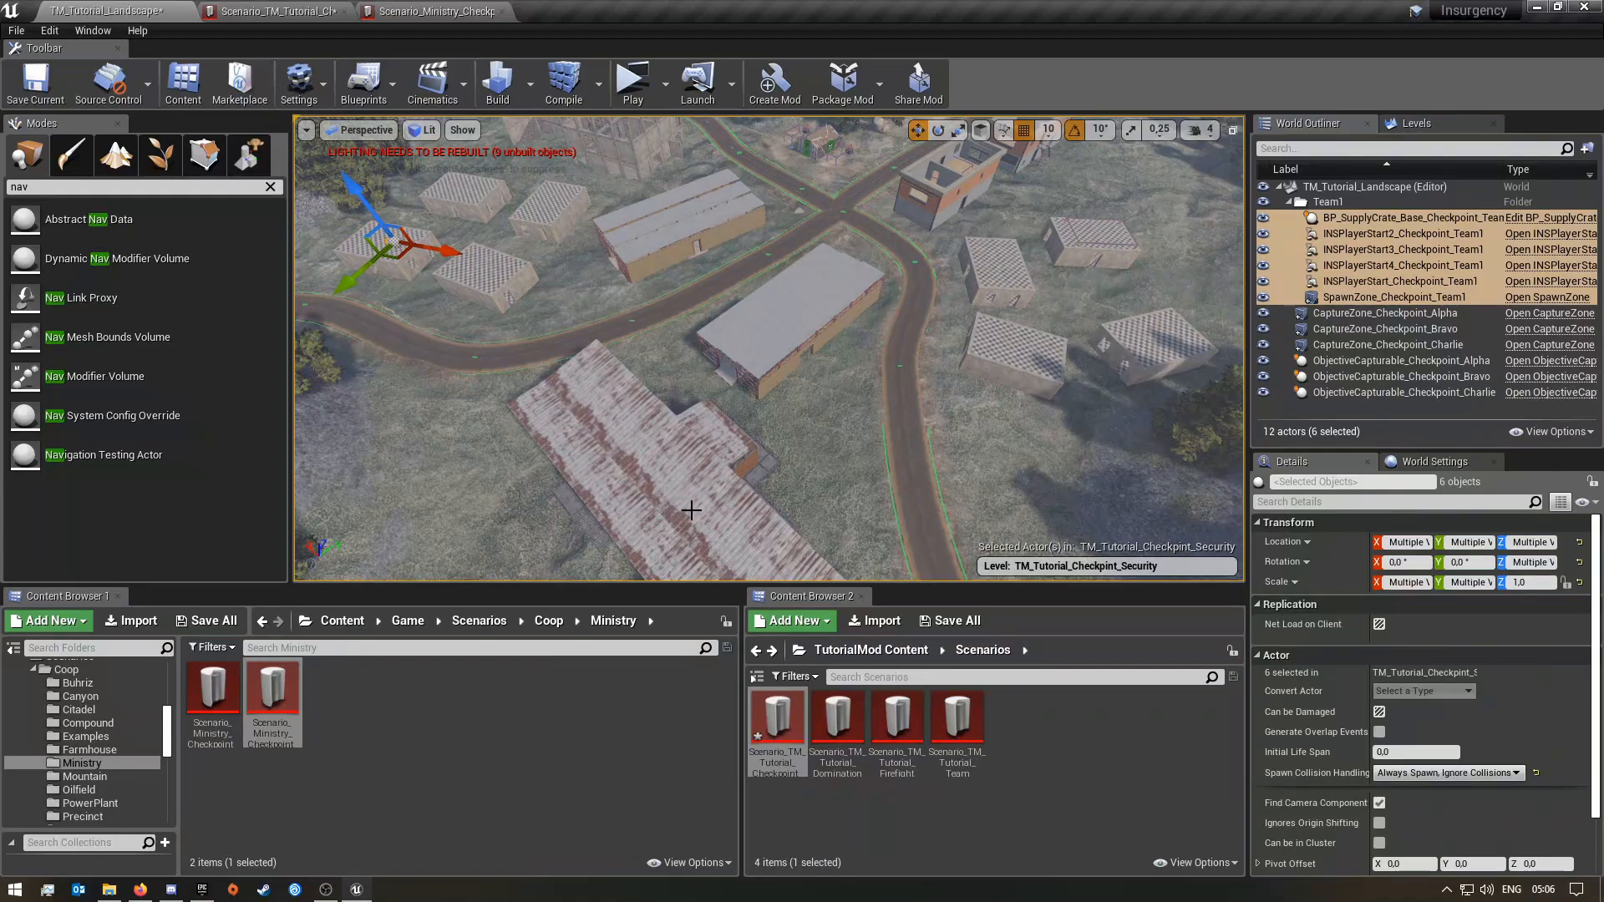
right_drag(715, 518, 678, 269)
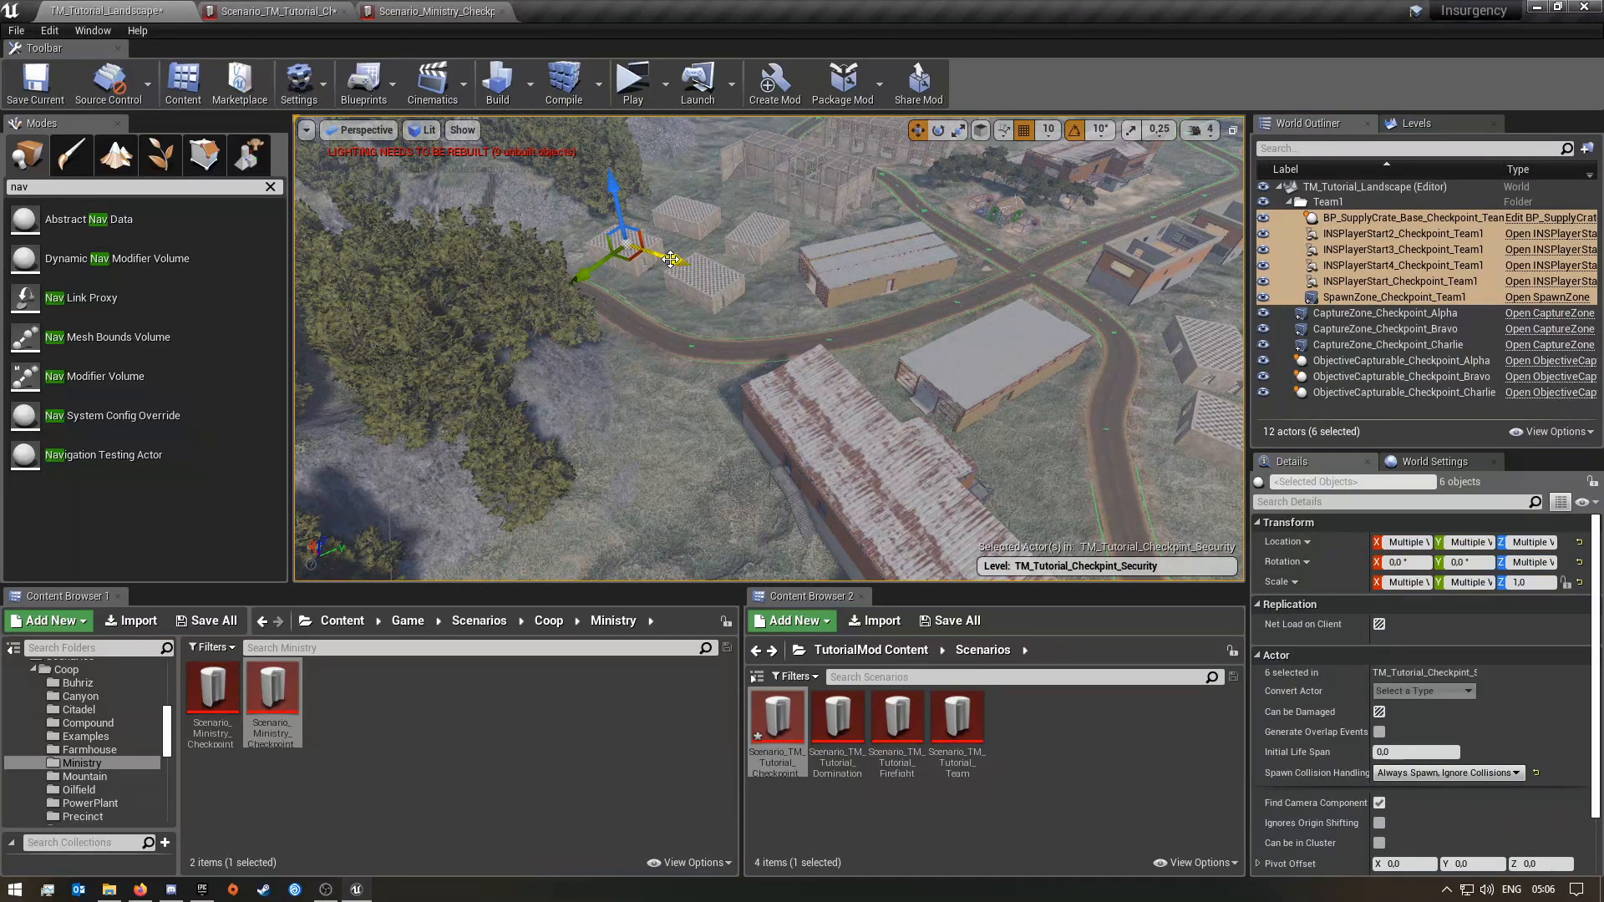
key(ctrl+w)
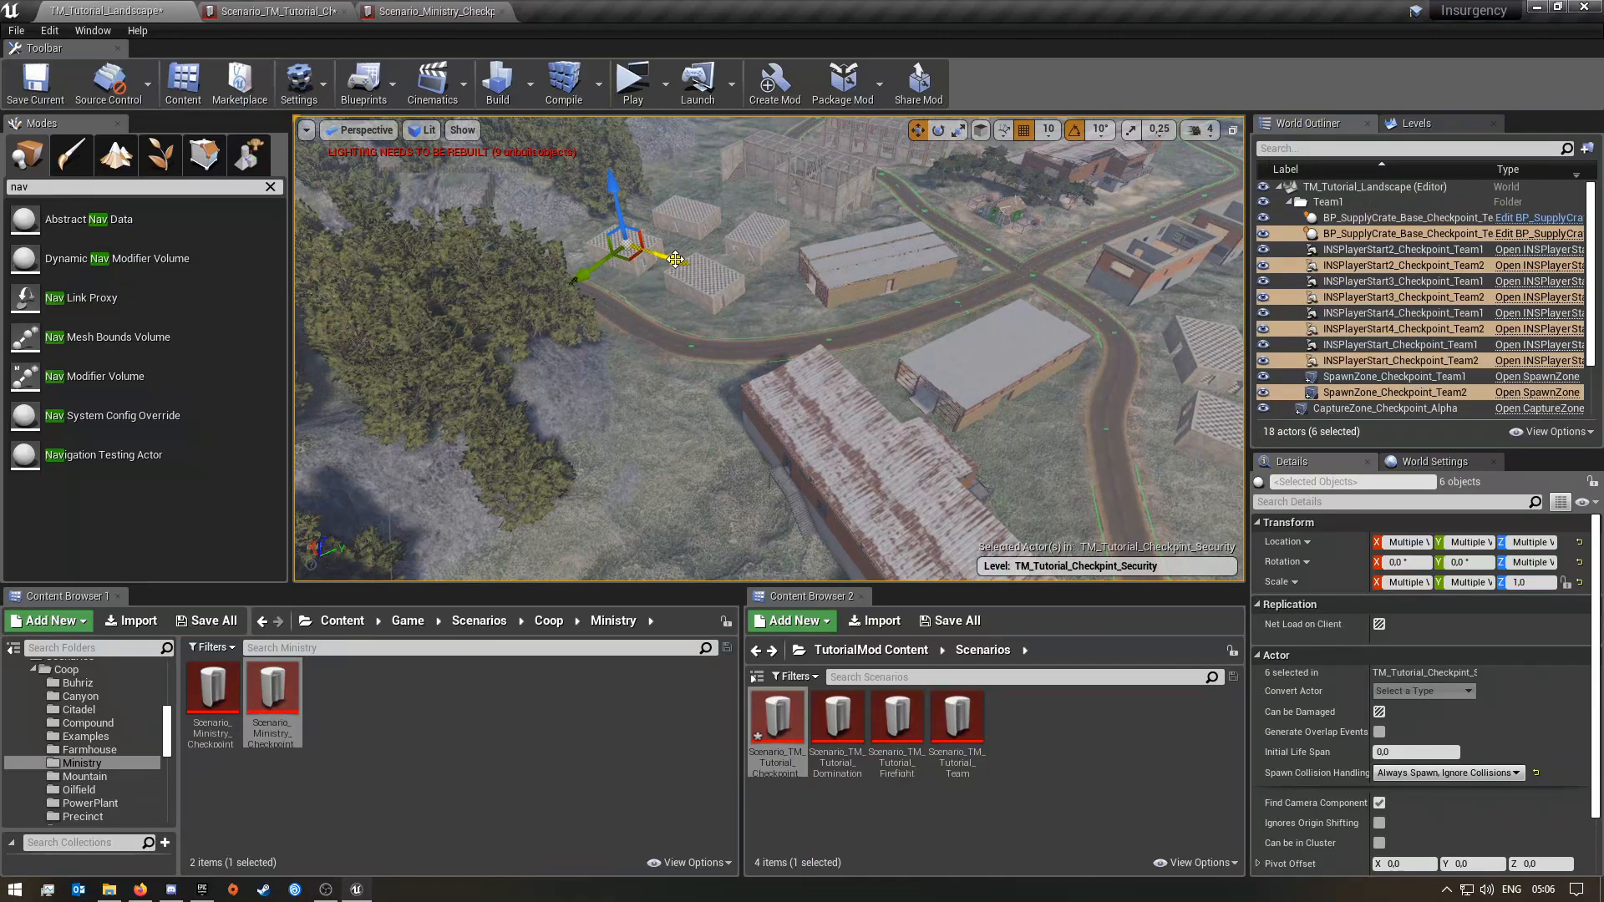
- Move the duplicated Team2 crate, player starts and spawn zone over to the large building with the rusty roof
drag(675, 259, 866, 441)
drag(819, 354, 681, 565)
right_drag(681, 565, 627, 694)
right_drag(769, 351, 969, 359)
key(w)
key(s)
drag(651, 438, 804, 424)
- Position the duplicated spawn group on the ground along the rusty-roofed building's wall, between the outside stairs and the side extension
right_drag(804, 424, 777, 466)
key(w)
key(w)
key(s)
key(e)
drag(724, 453, 723, 317)
key(w)
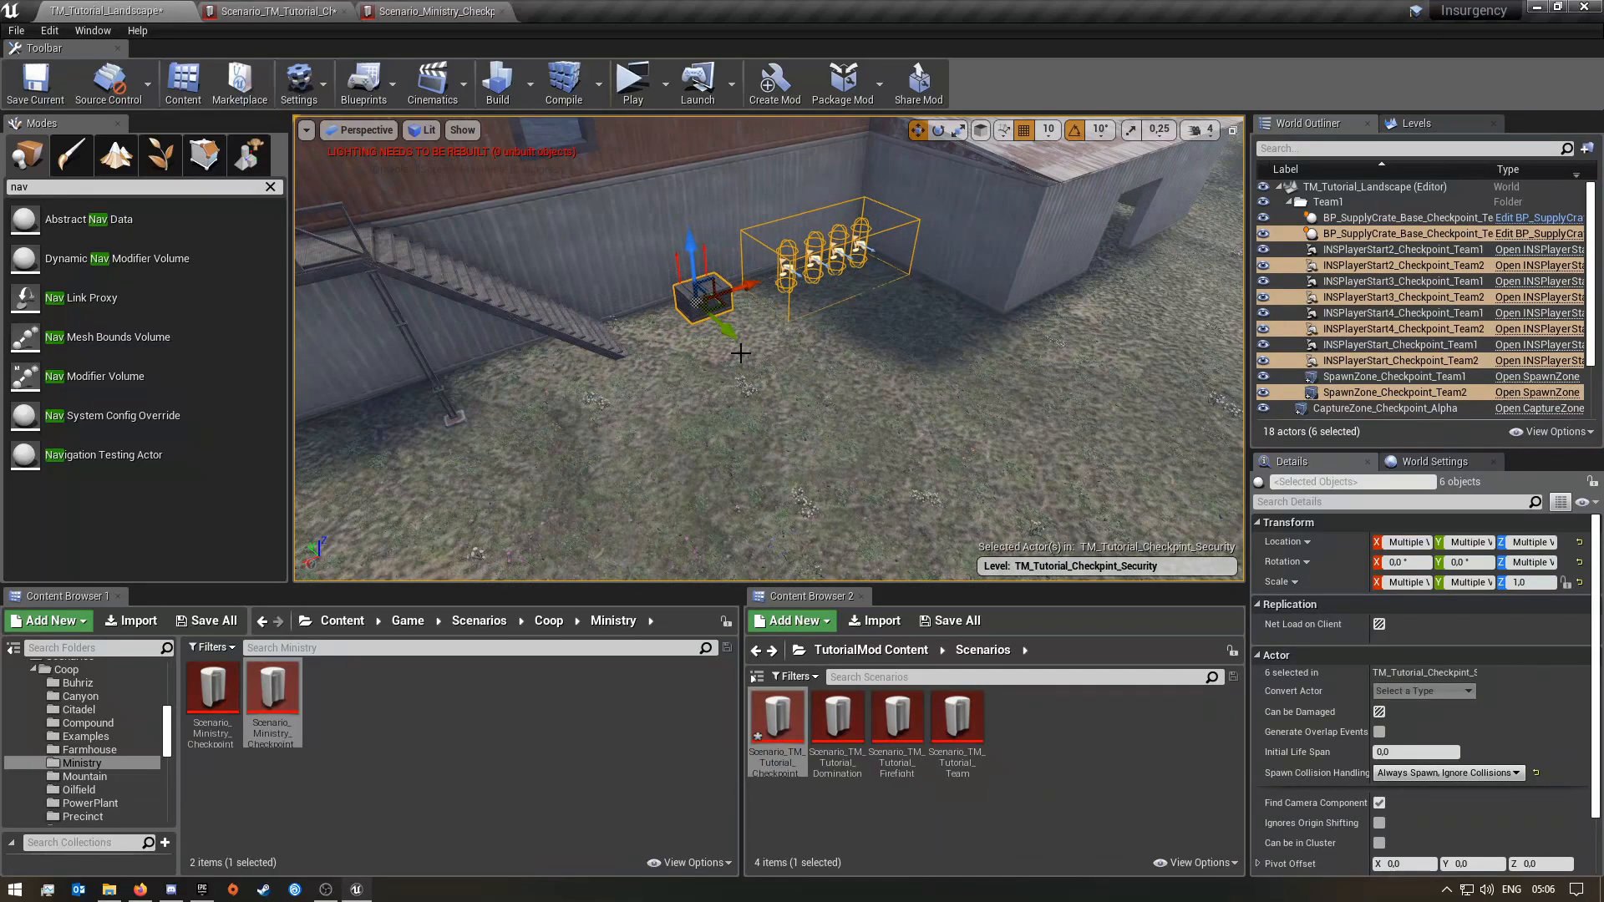
key(f)
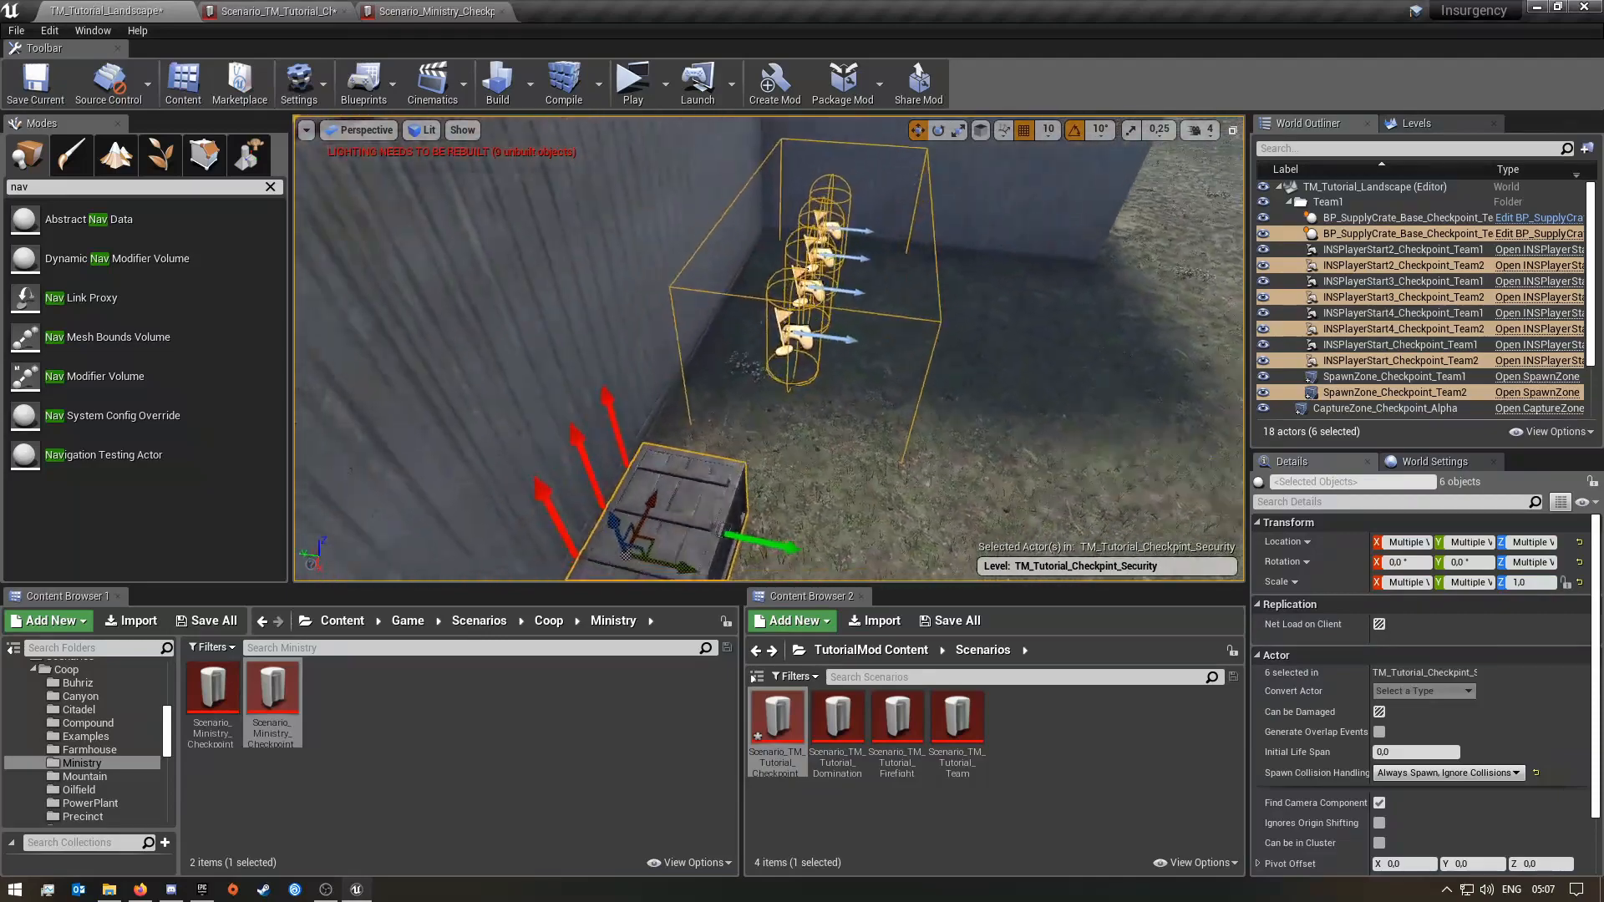
drag(796, 393, 762, 390)
right_drag(884, 376, 743, 351)
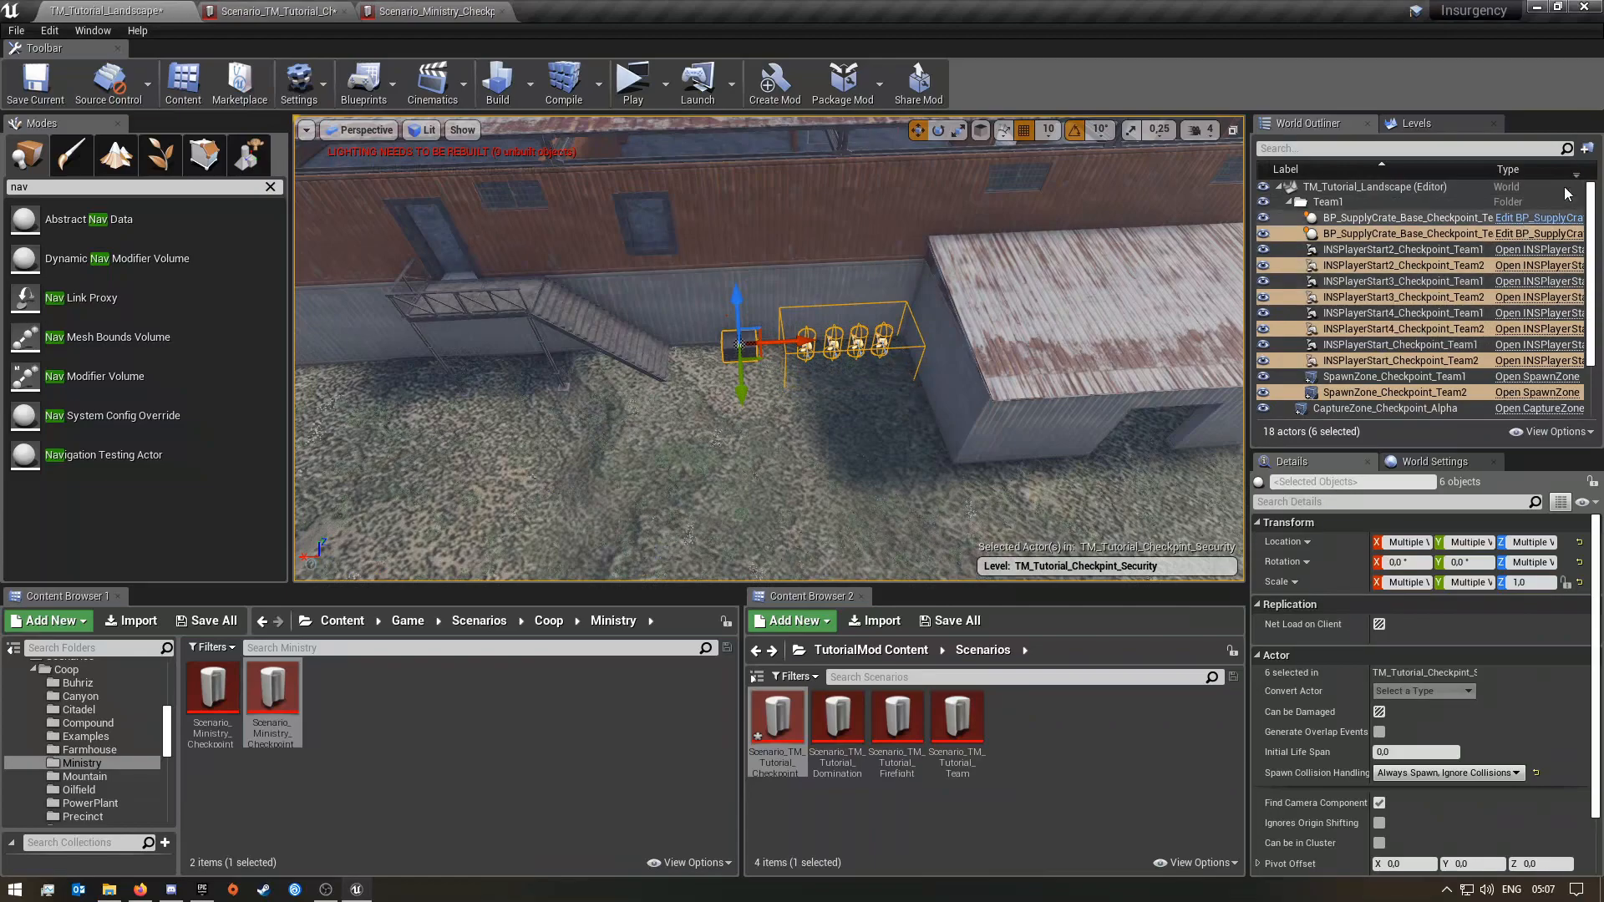
- Group the selected Team2 spawn actors into a new folder inside Team1 and name it Bravo
click(1586, 148)
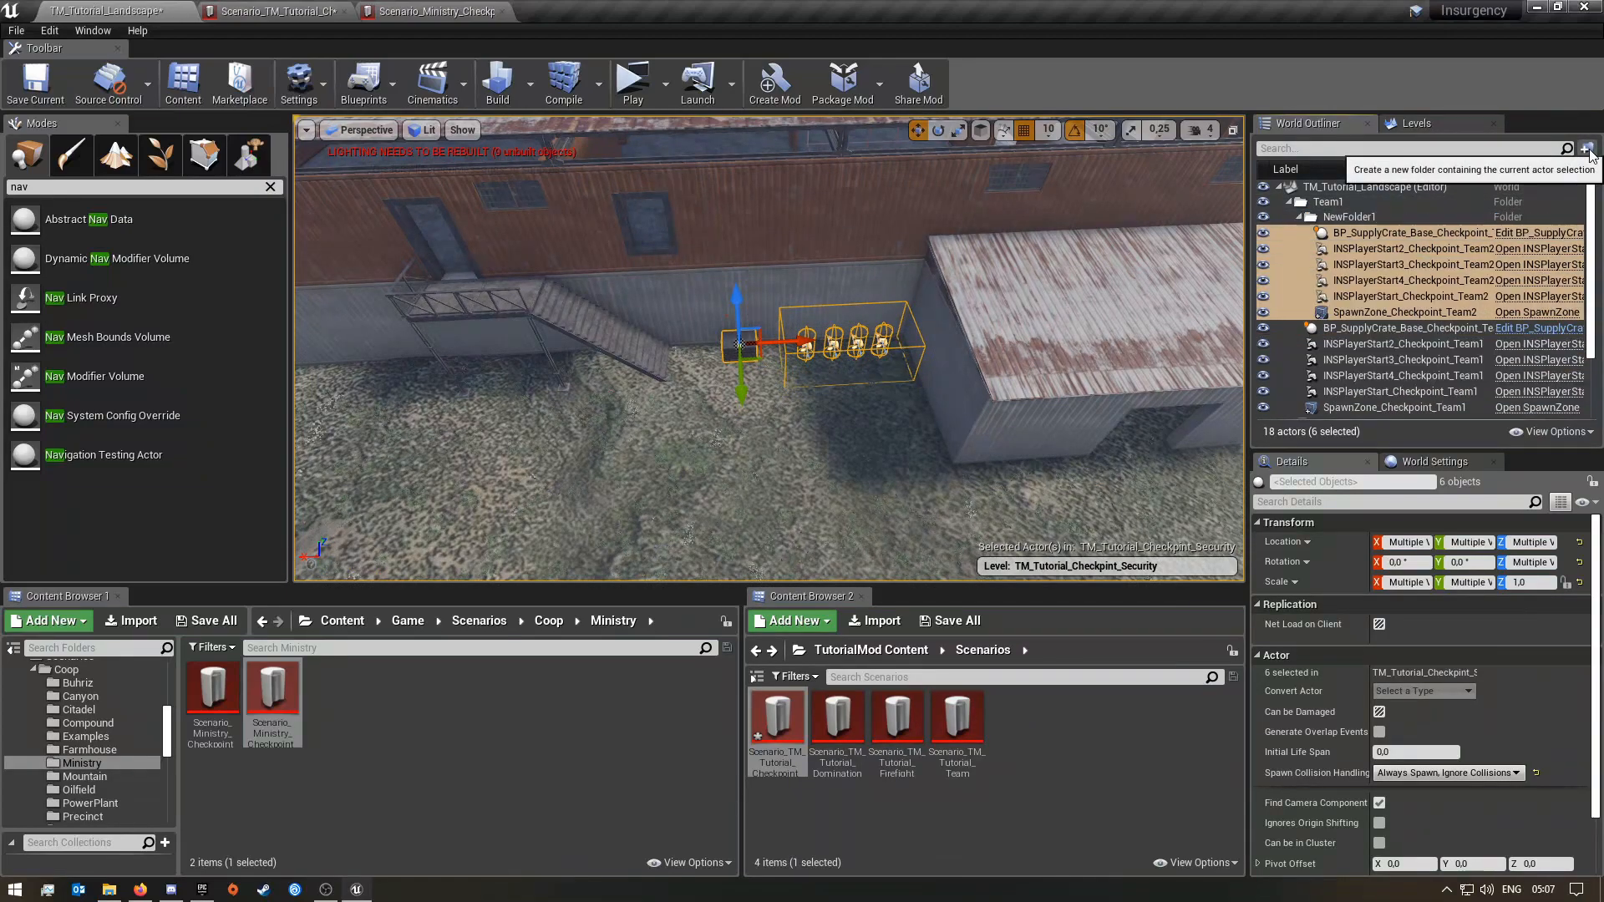
click(1388, 217)
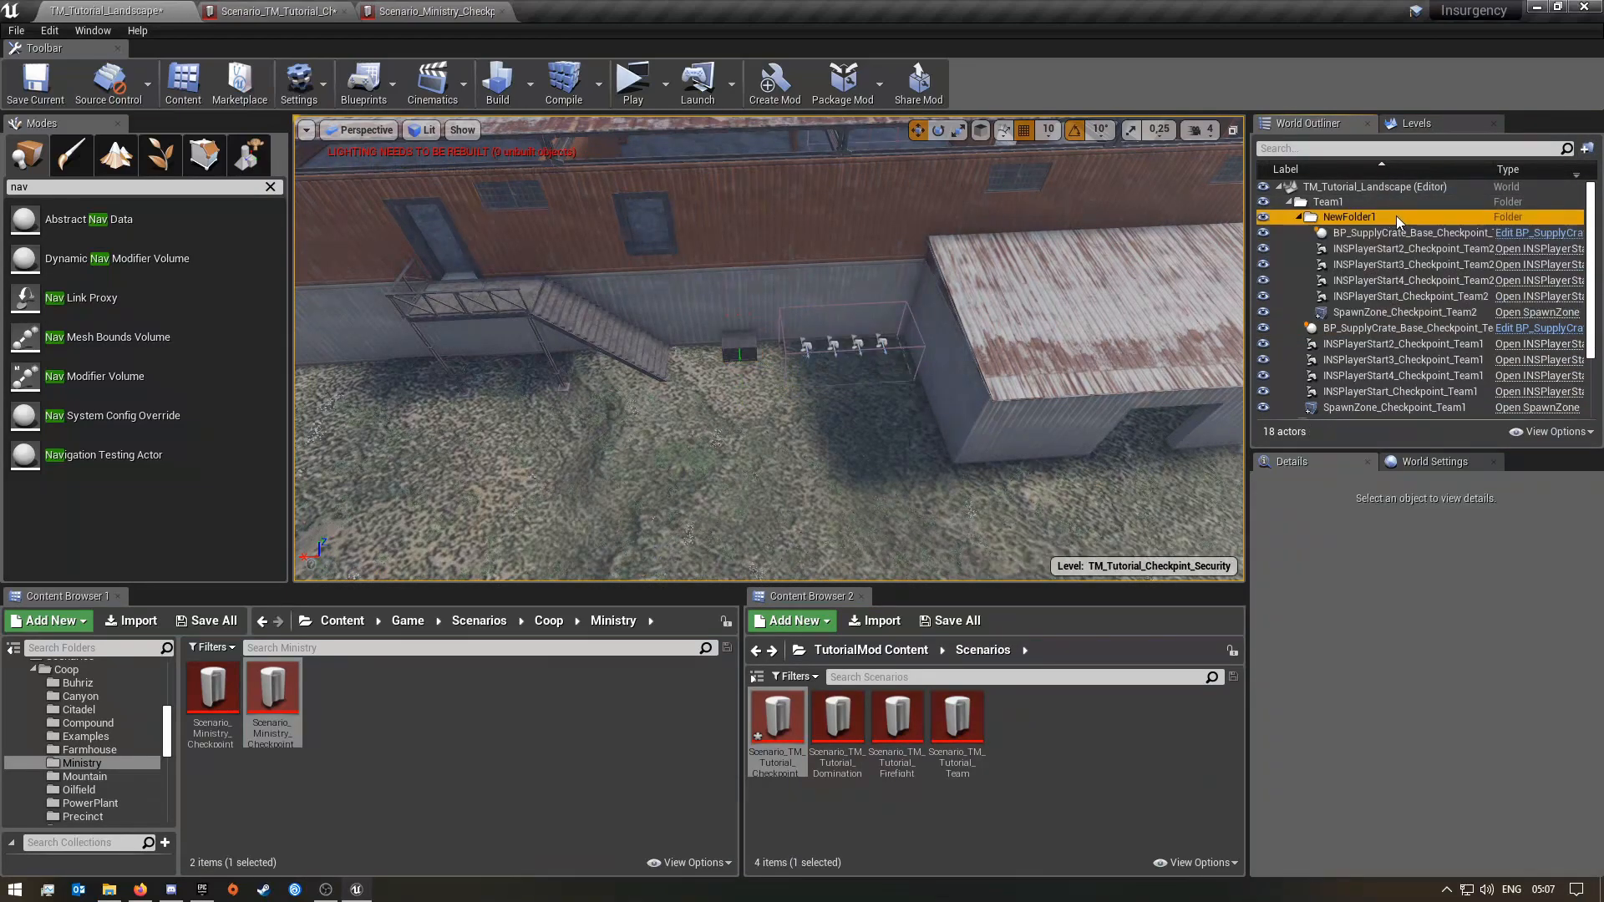
click(1411, 218)
drag(1430, 218, 1283, 213)
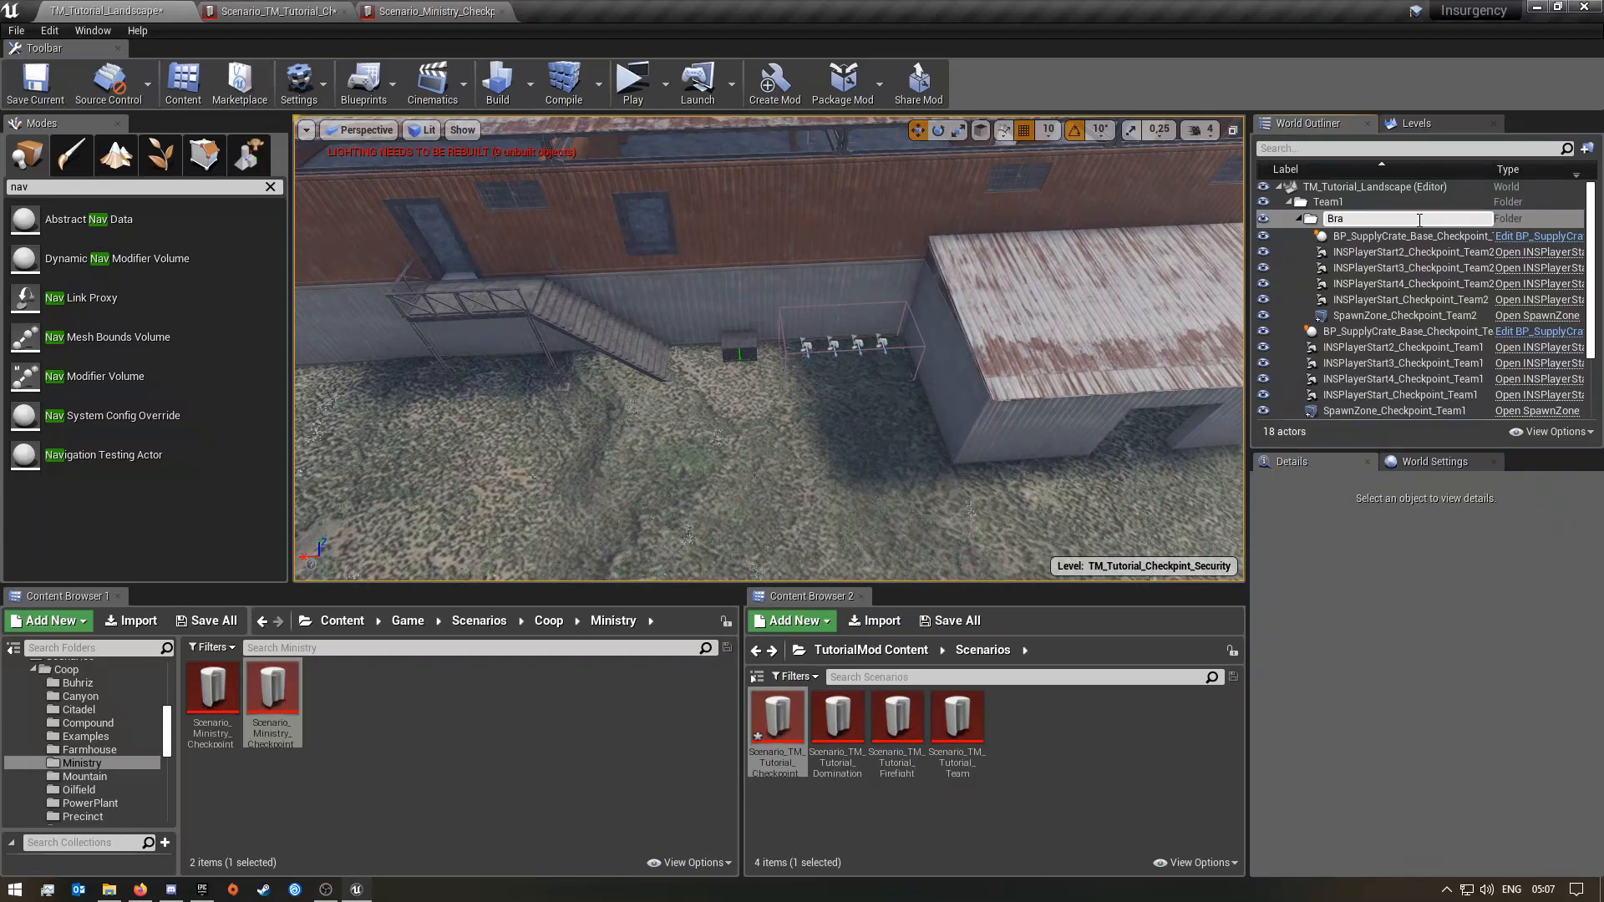
key(Return)
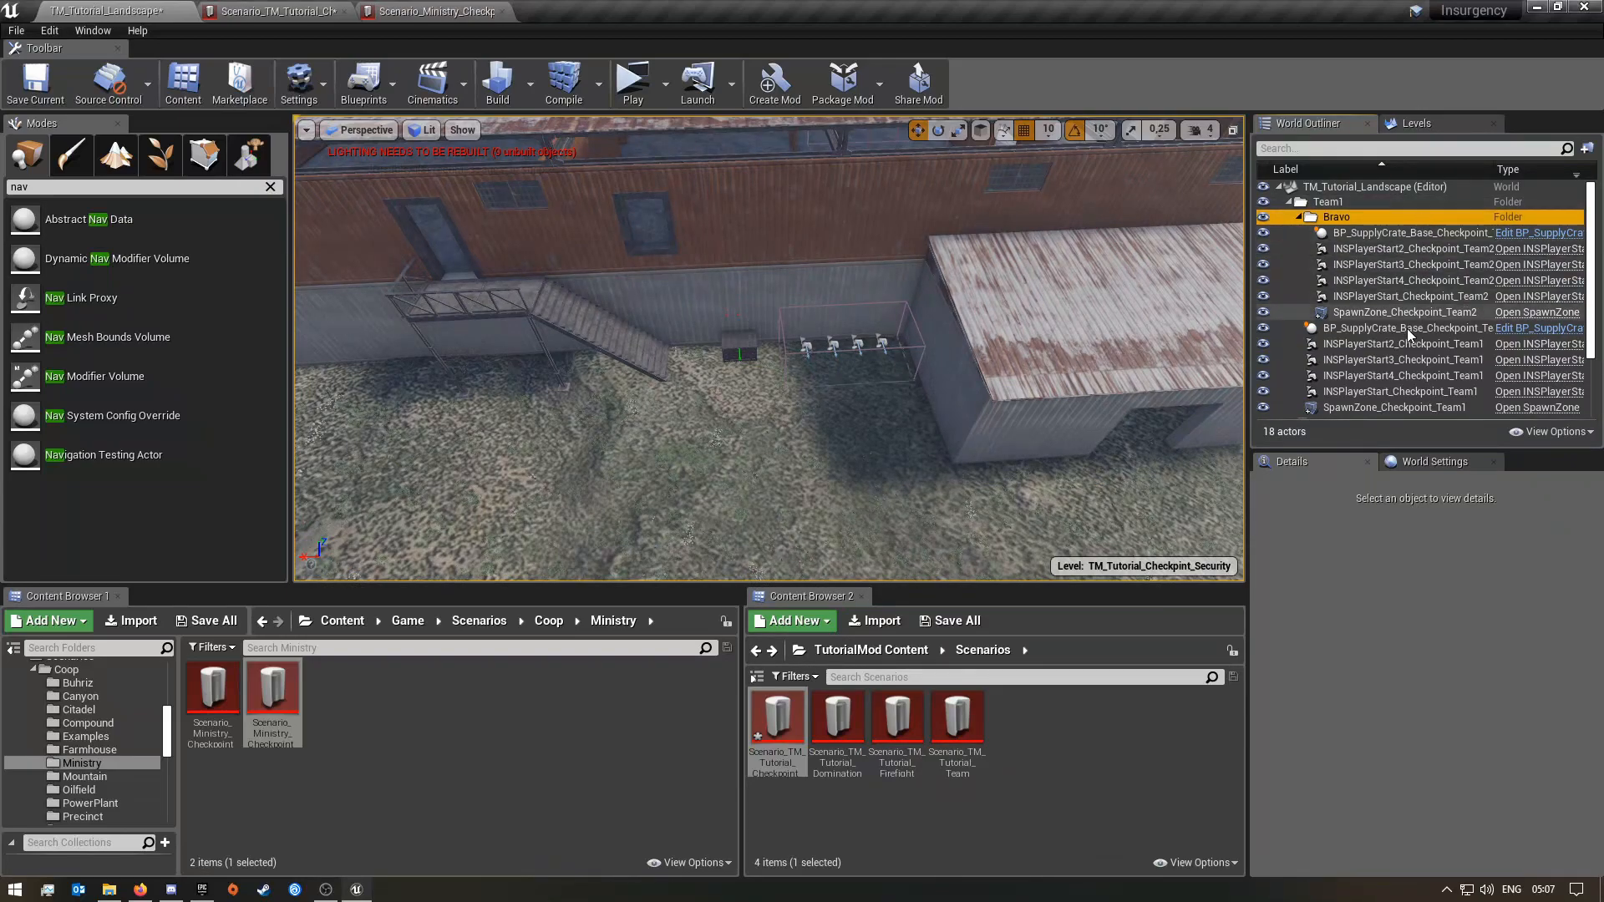
- Group the Team1 supply crate, player starts and spawn zone into a new folder inside Team1 named Alpha
scroll(1355, 389, down, 2)
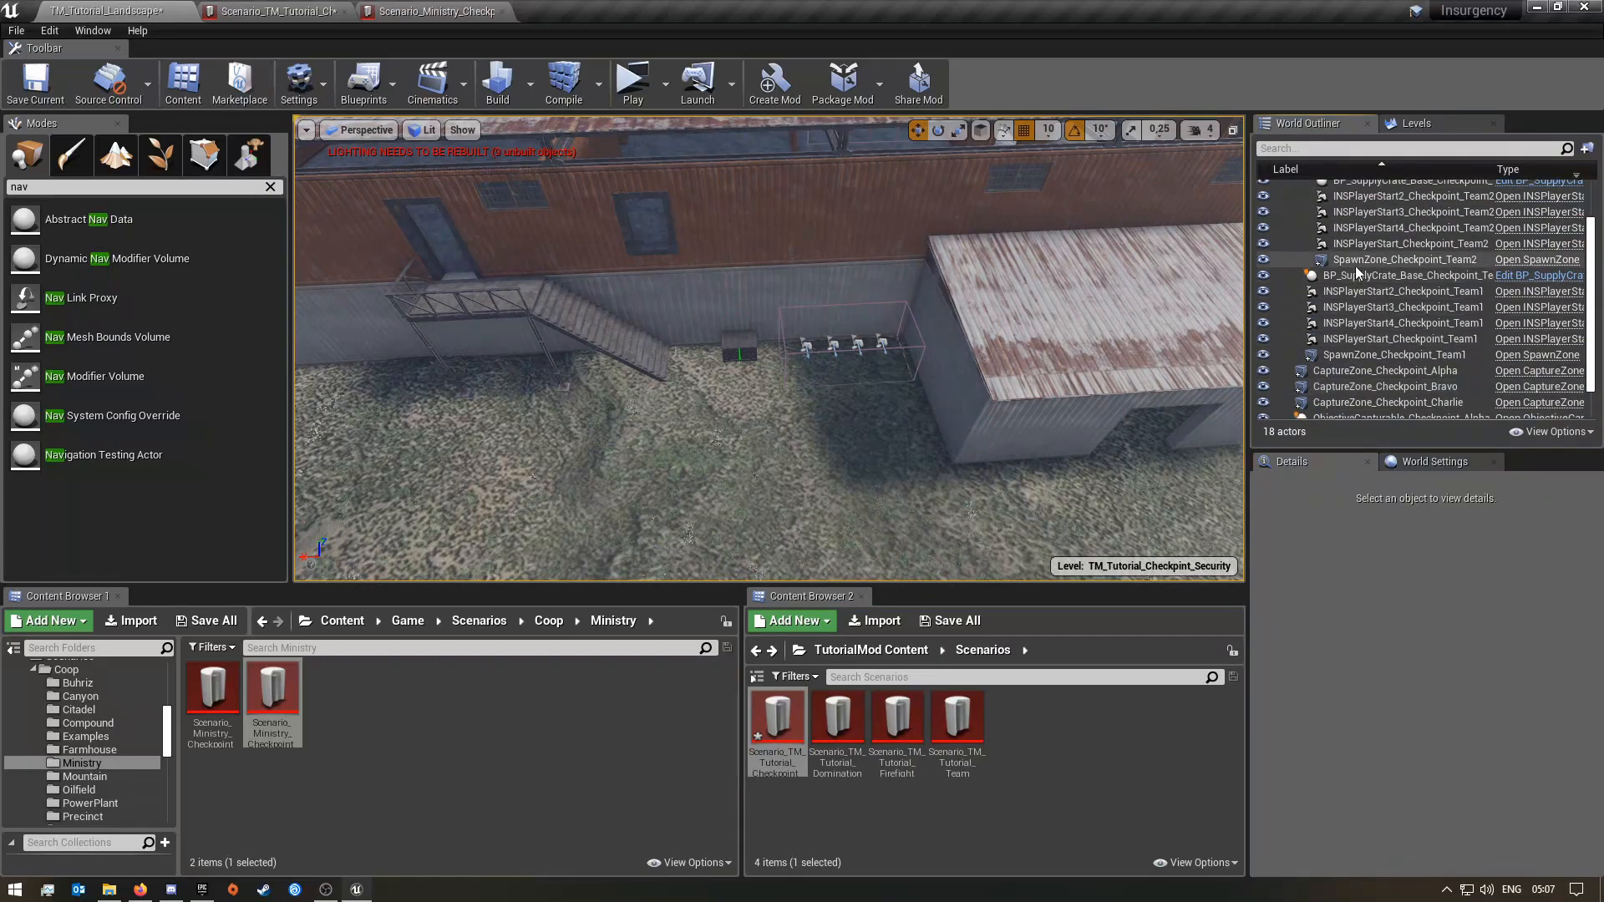
click(1351, 279)
shift+click(1347, 356)
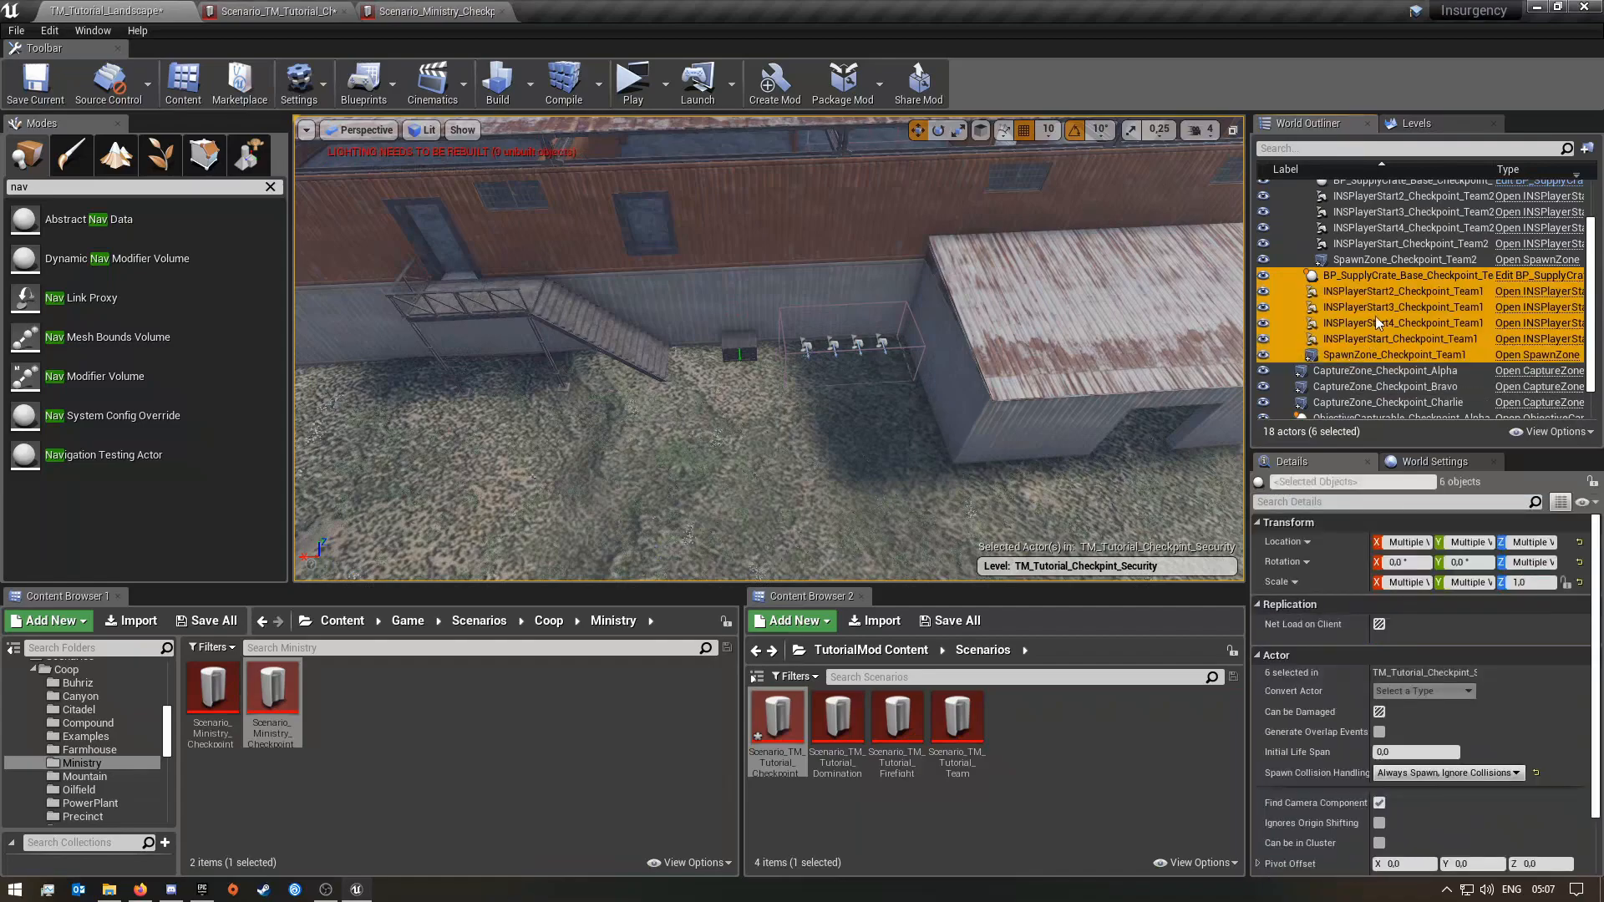
click(1586, 149)
click(1383, 275)
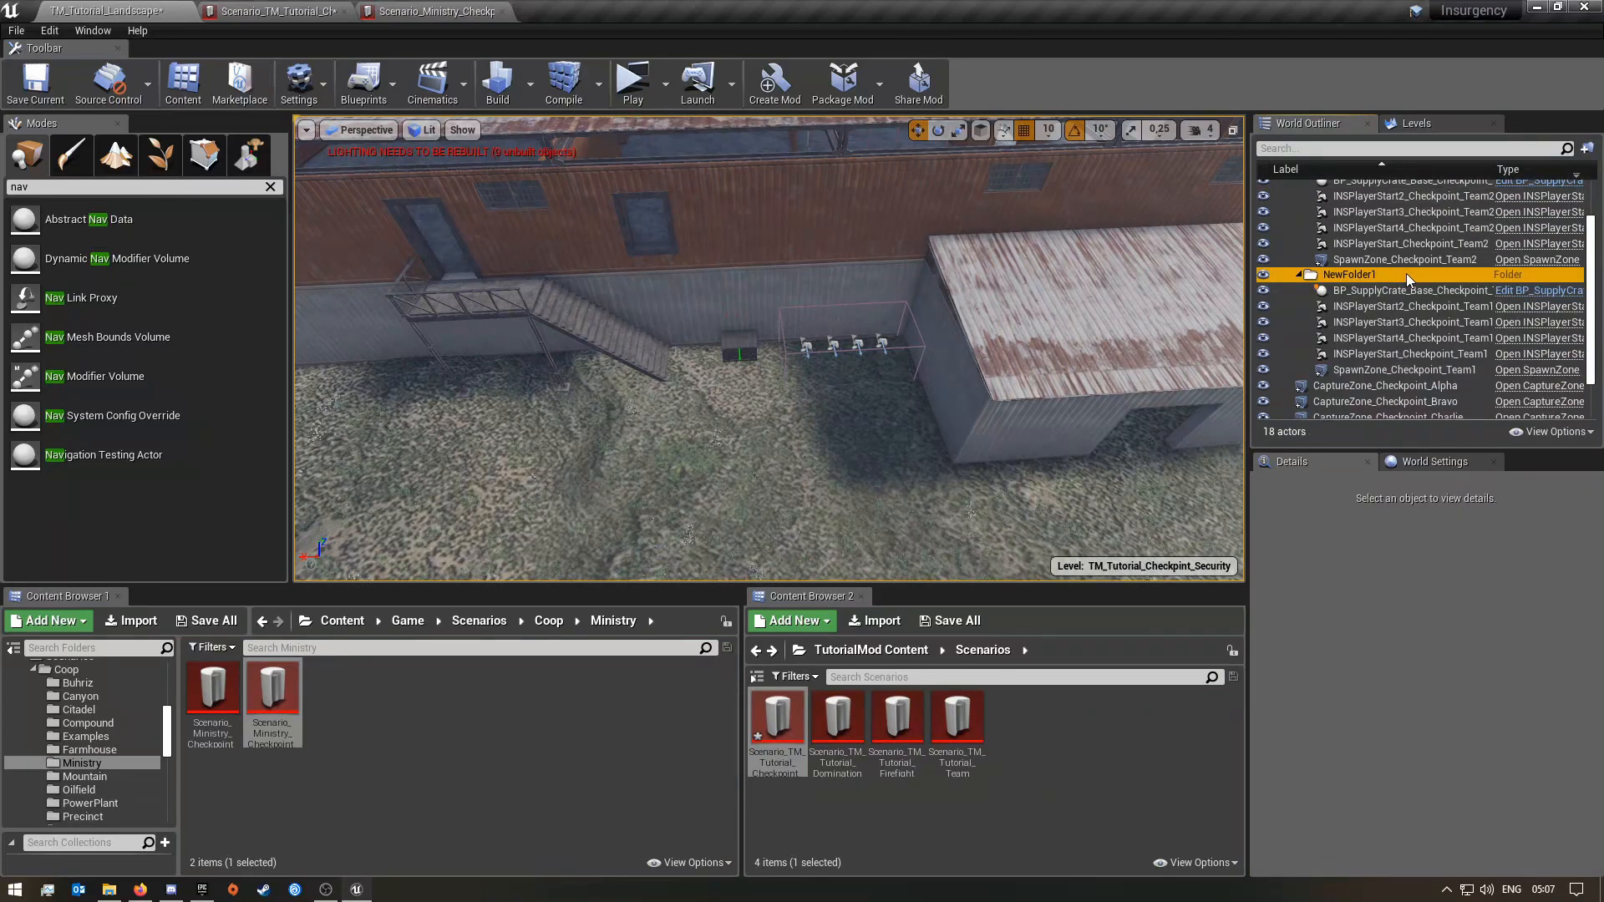
click(1406, 274)
text(Alpha)
key(Return)
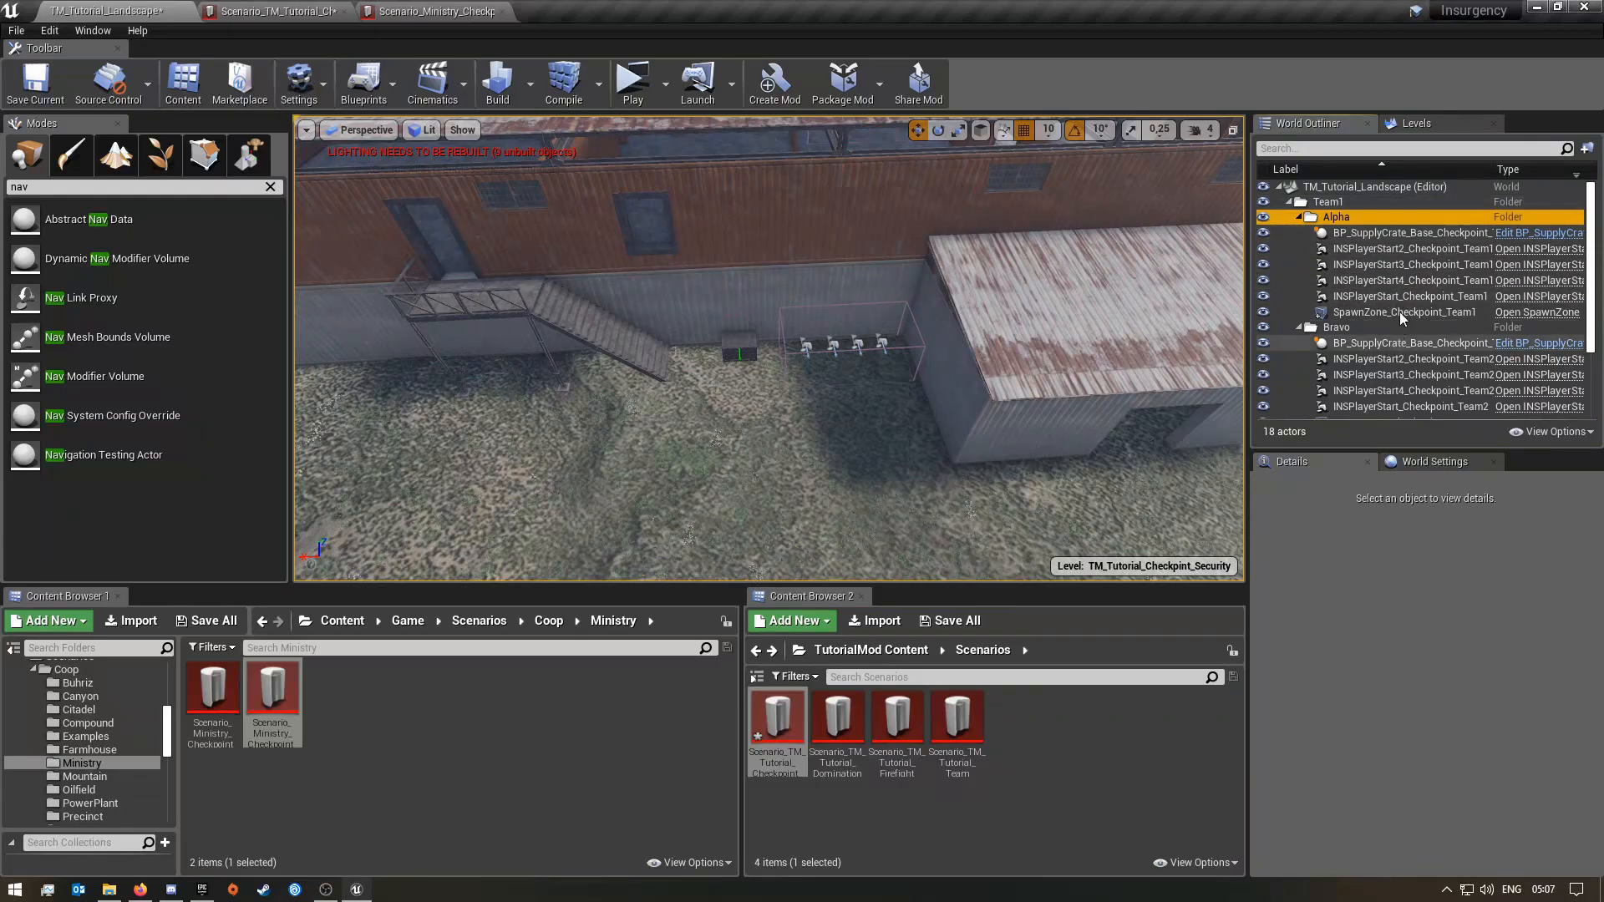
- Duplicate the Bravo folder's supply crate, four player starts and spawn zone
right_drag(868, 332, 744, 384)
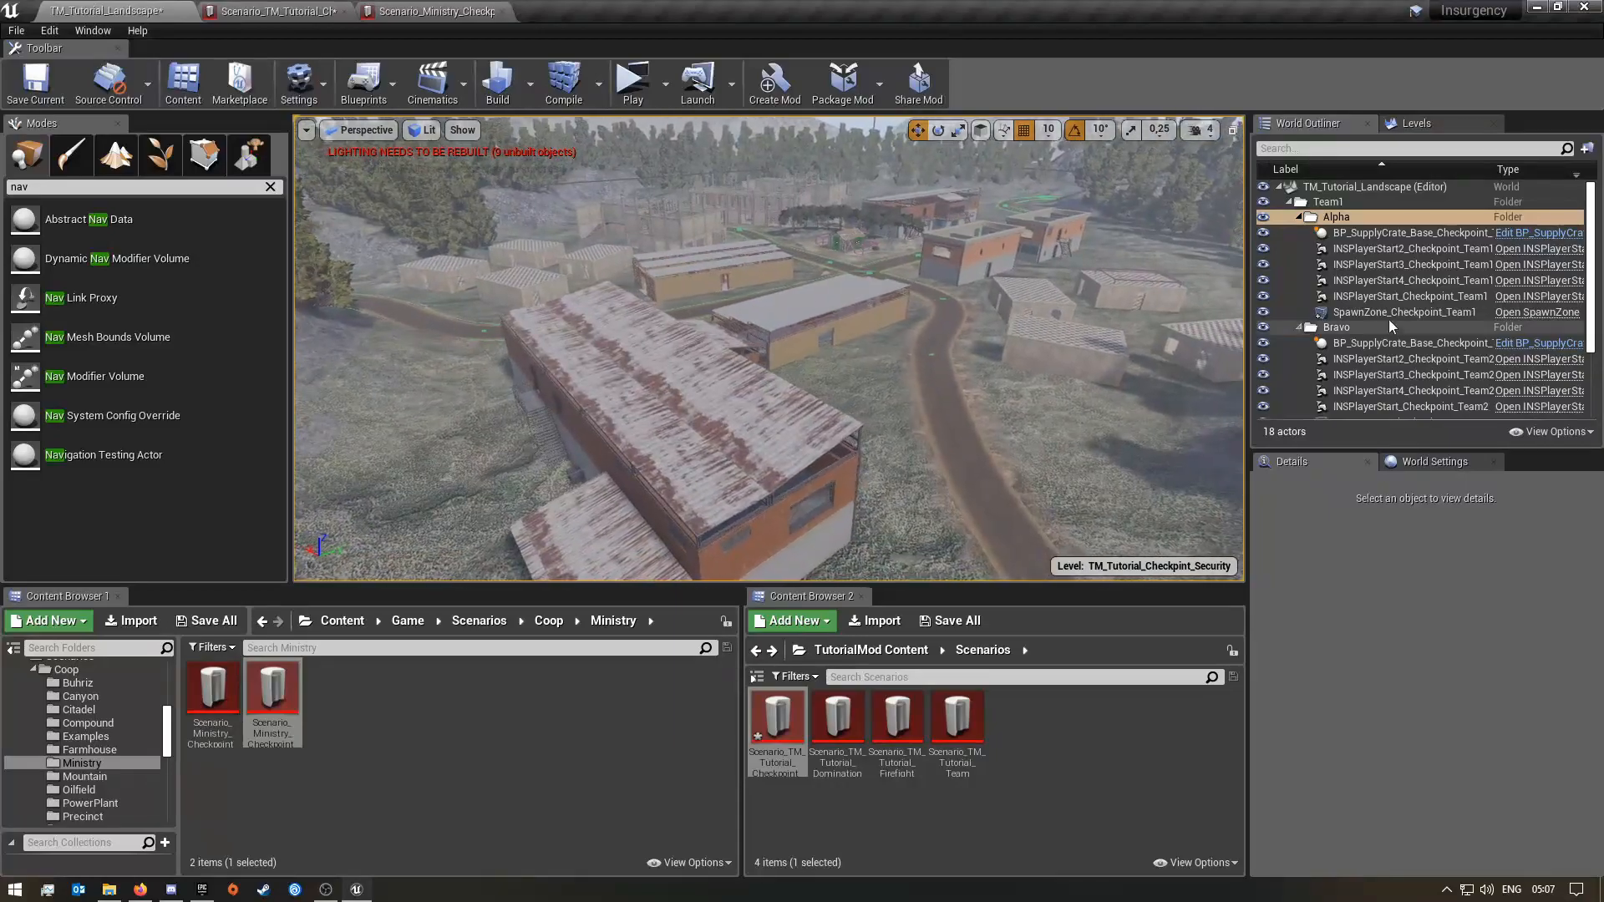
click(1387, 345)
scroll(1411, 367, down, 3)
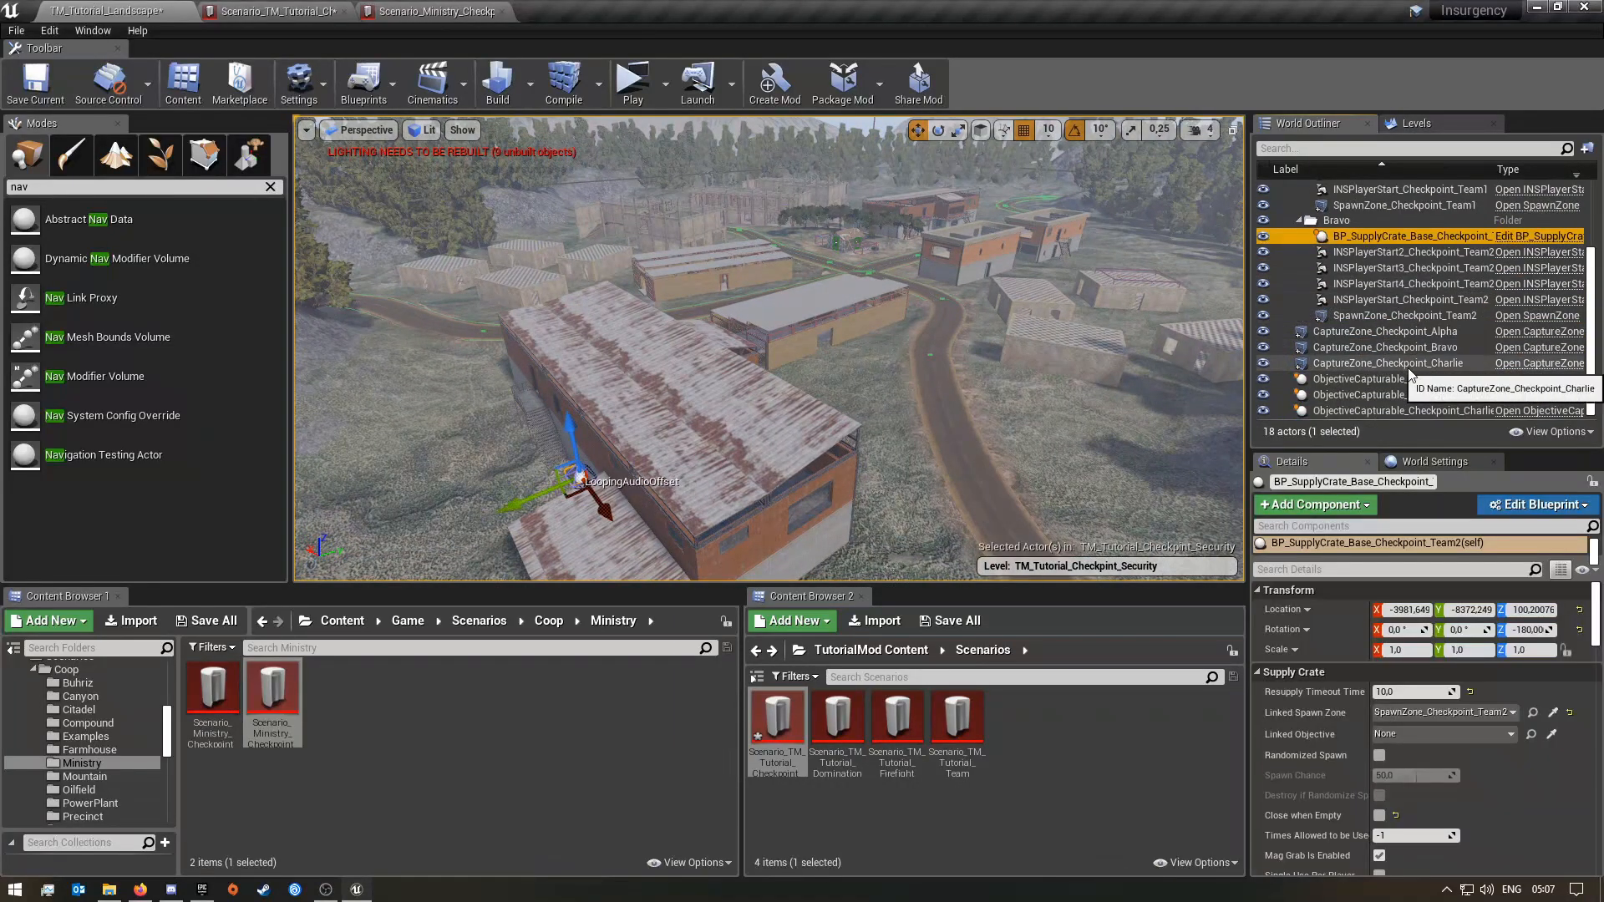
shift+click(1383, 315)
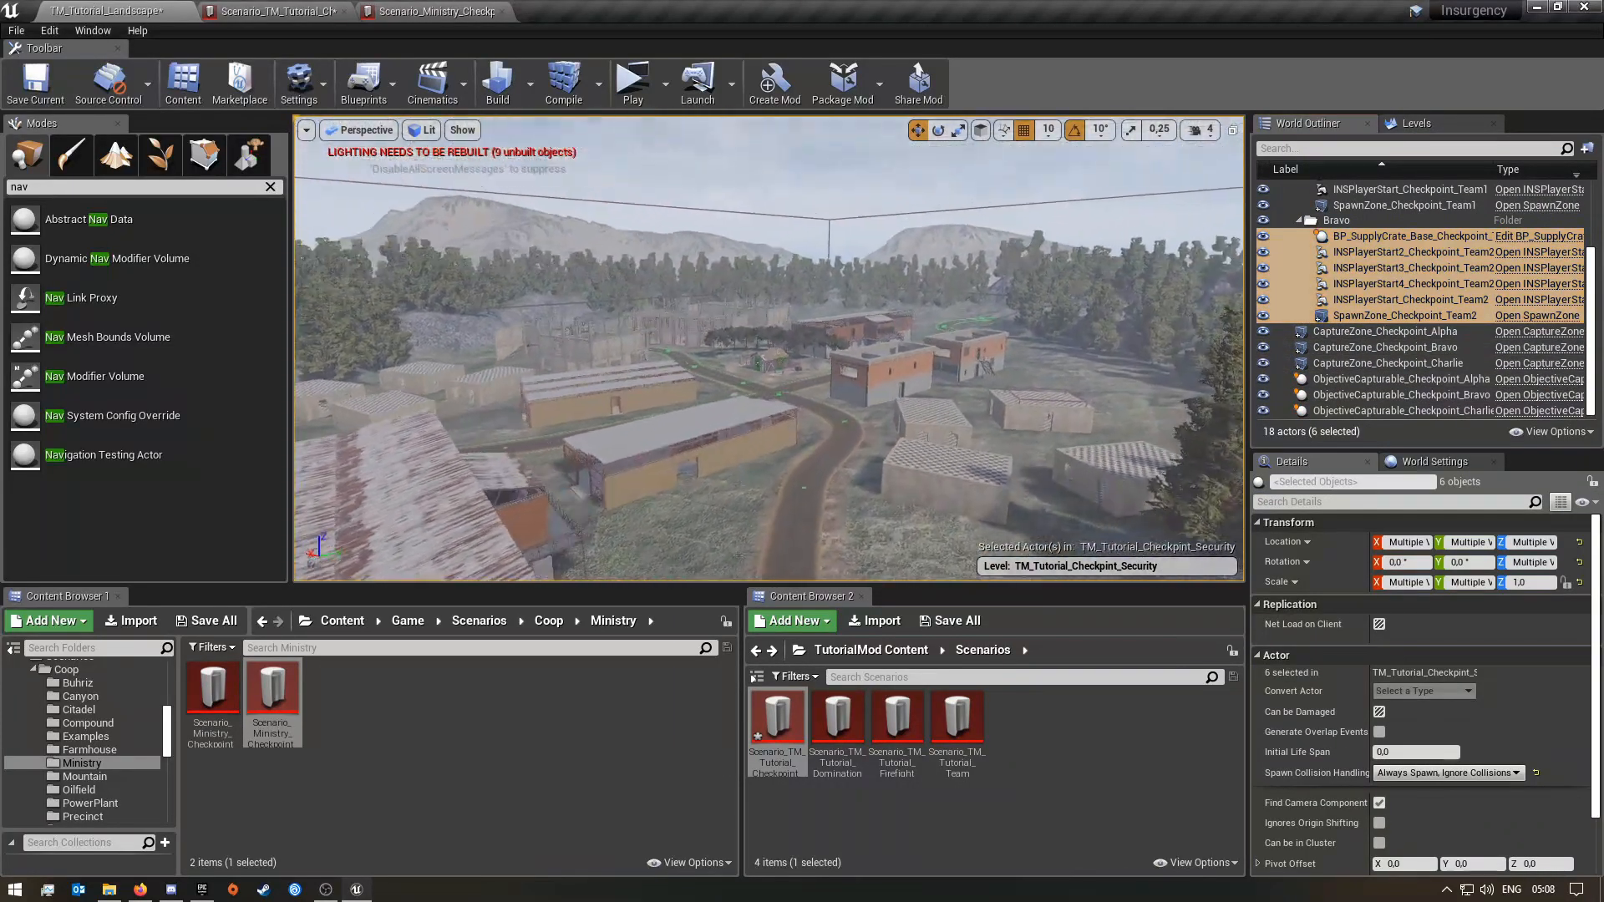
key(ctrl+w)
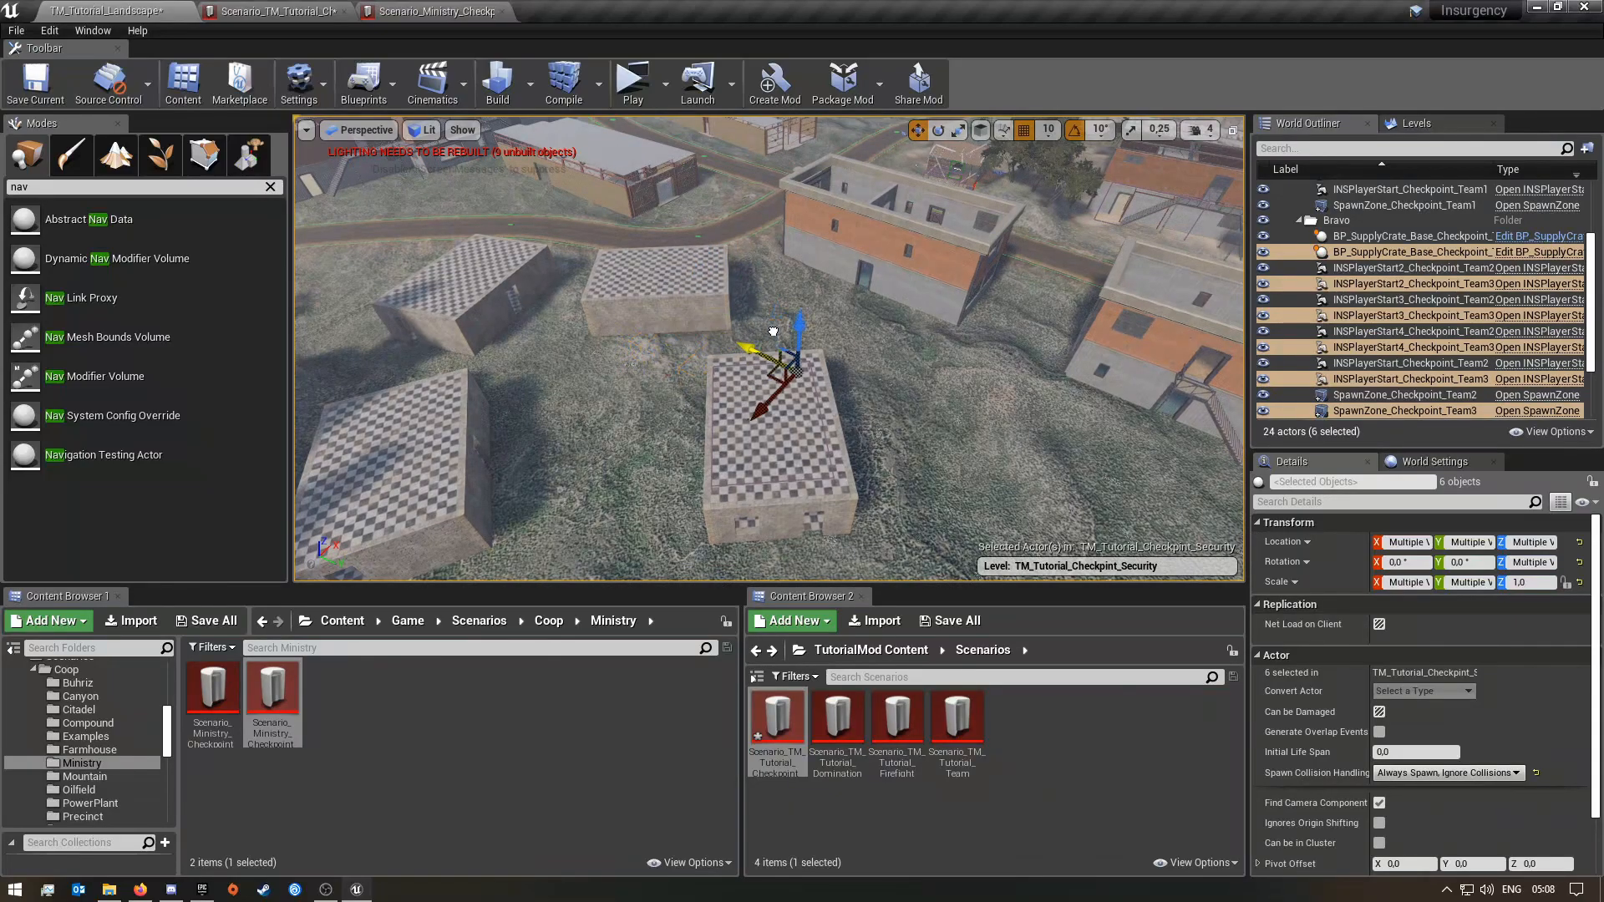
- Move the duplicated spawn group beside the doorway of the orange-and-grey two-storey building and rotate it to face away from the wall
right_drag(873, 317, 919, 350)
key(w)
key(w)
key(a)
key(s)
key(w)
key(s)
key(e)
drag(743, 380, 836, 341)
key(w)
drag(728, 331, 681, 332)
right_drag(710, 398, 717, 404)
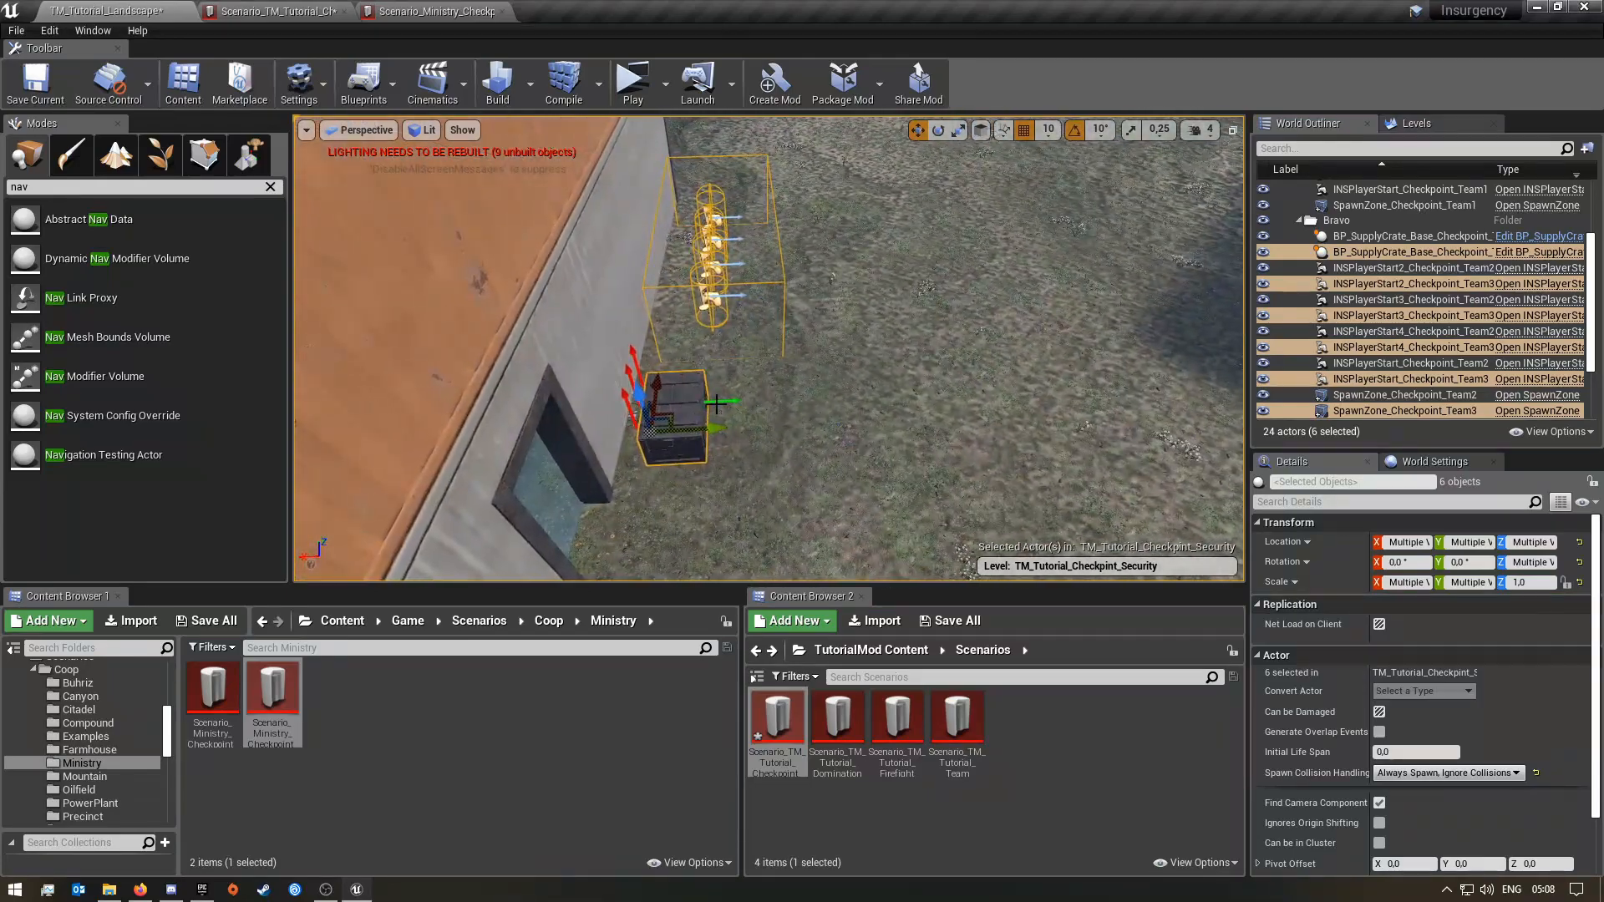
- Align the duplicated spawn group parallel to the building wall with rotation snapping off, and turn rotation snapping back on
drag(665, 430, 714, 450)
key(e)
key(w)
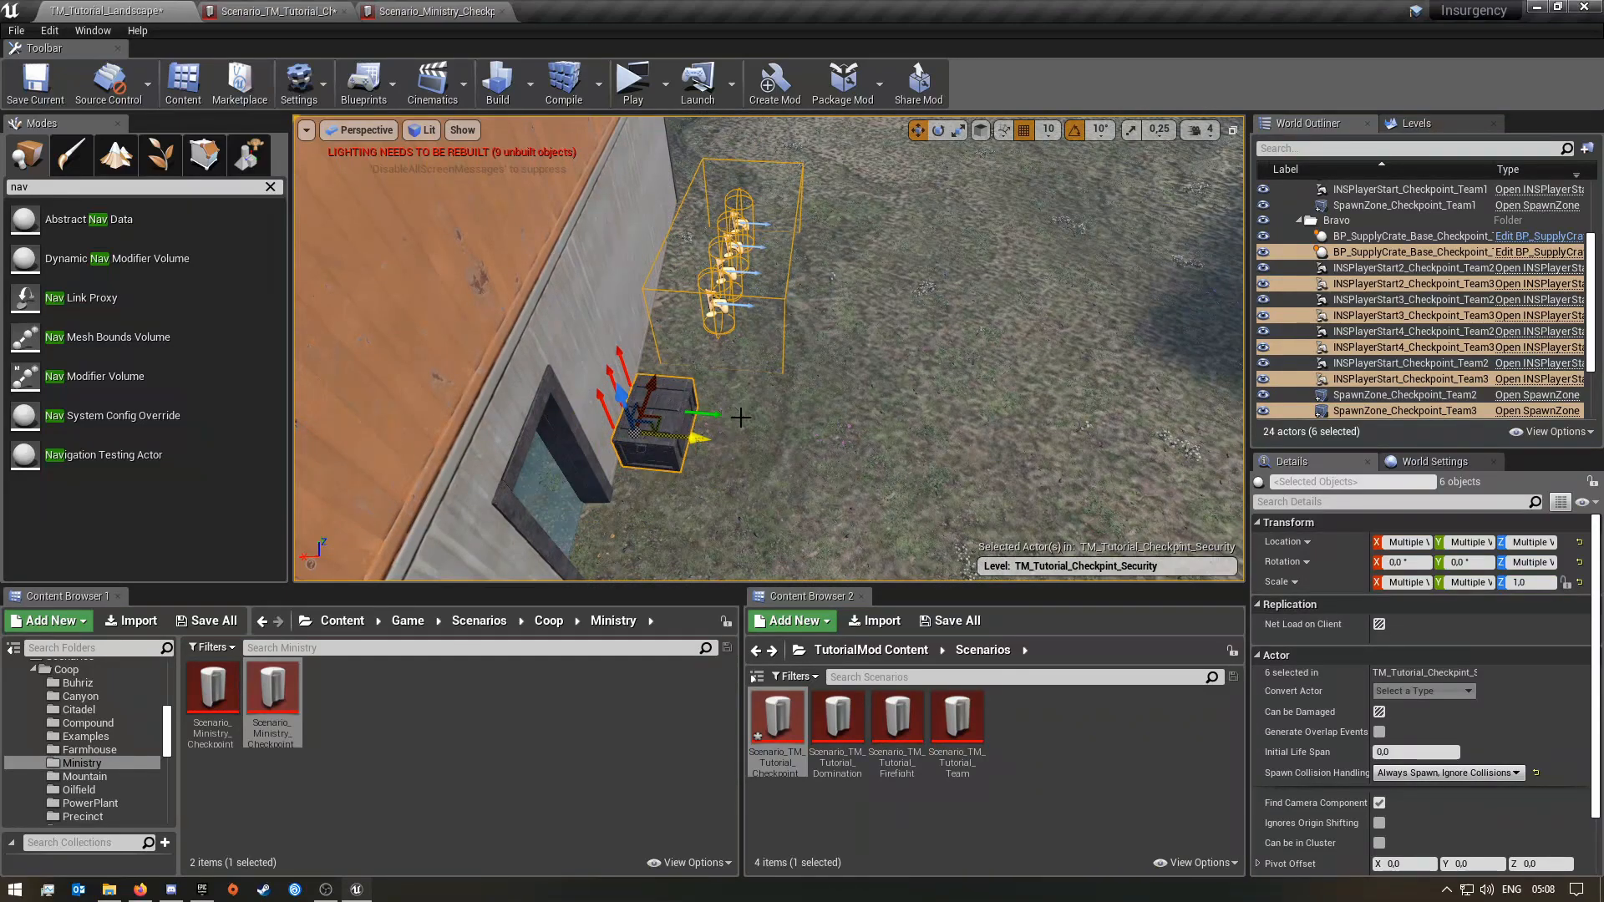
click(1076, 131)
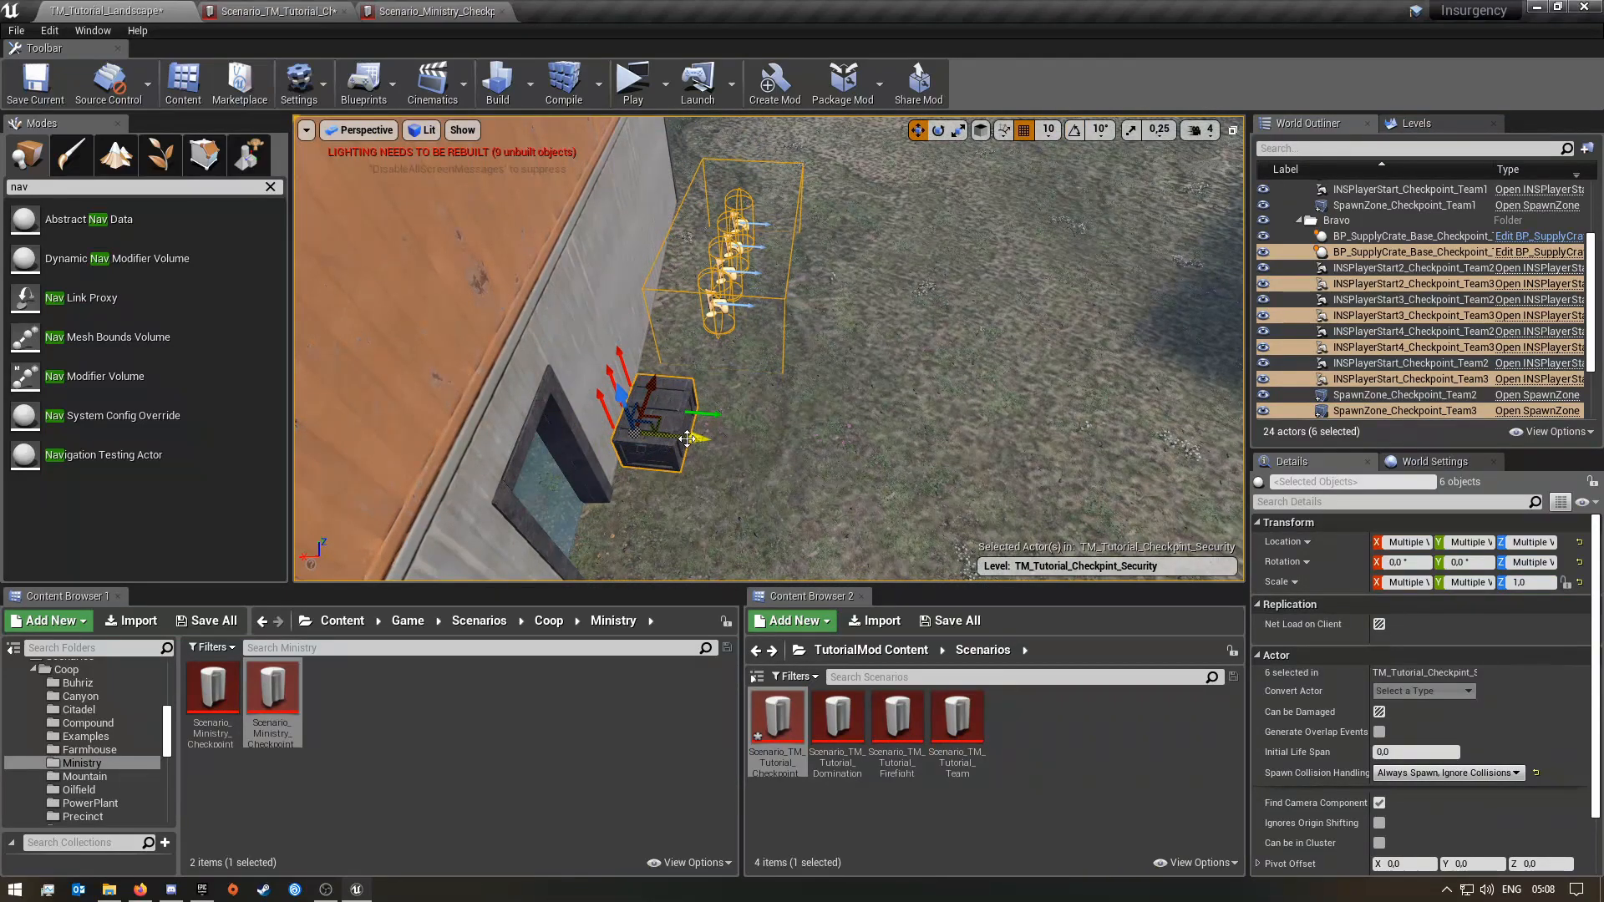
key(e)
drag(725, 435, 683, 431)
key(w)
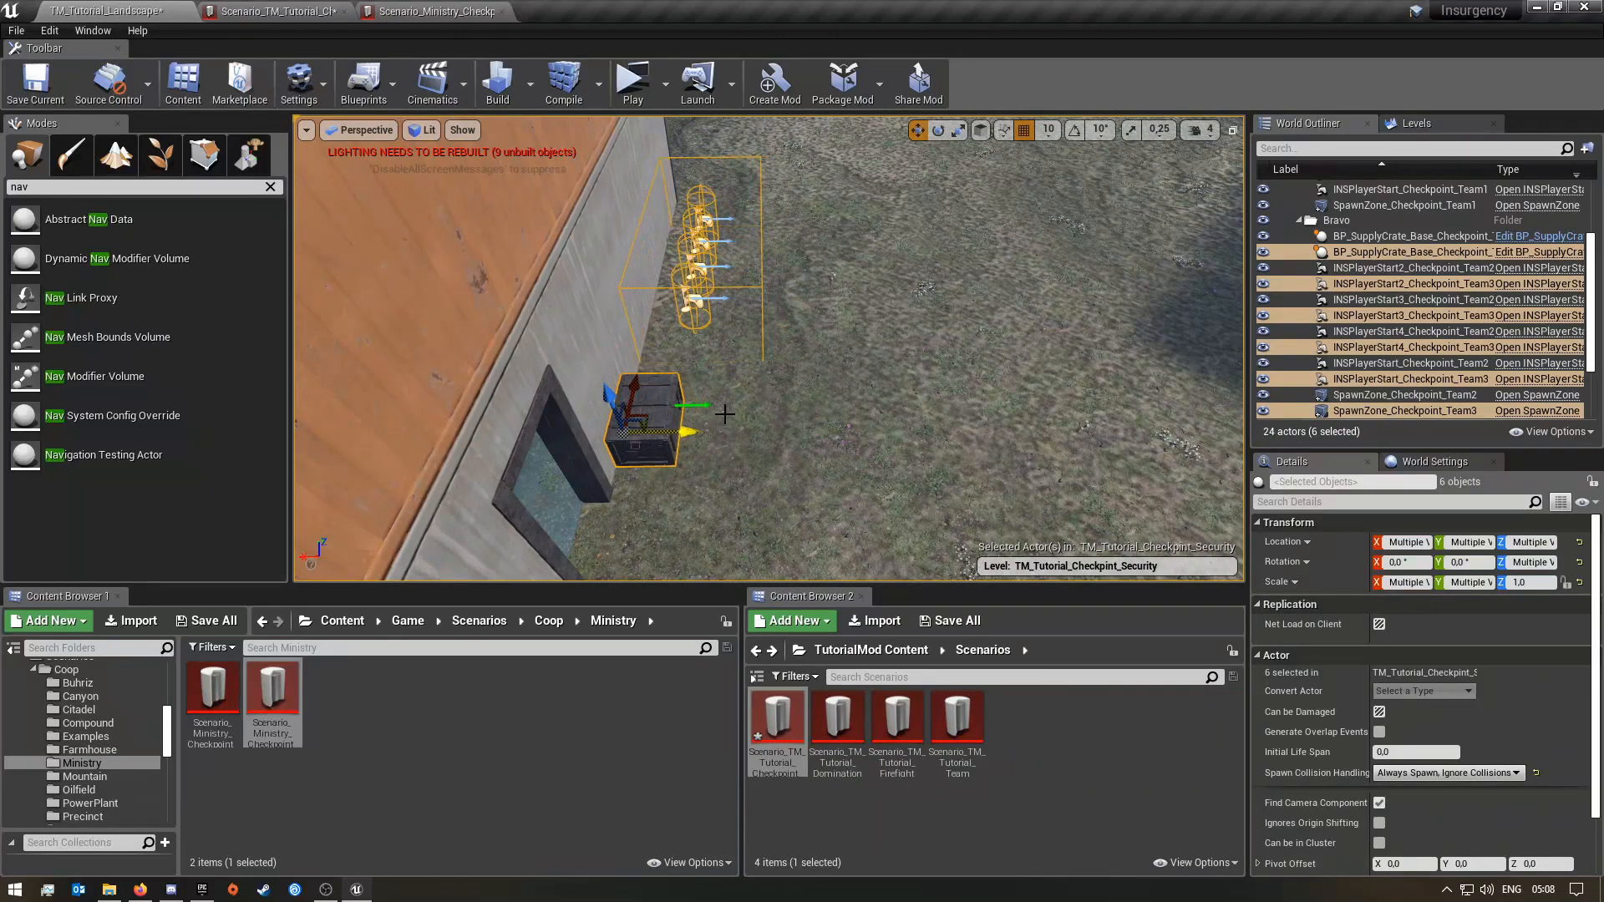
click(1074, 143)
click(1075, 131)
- Group the Team3 supply crate, four player starts and spawn zone by the doorway into a new folder named Charlie
right_drag(1013, 284, 818, 247)
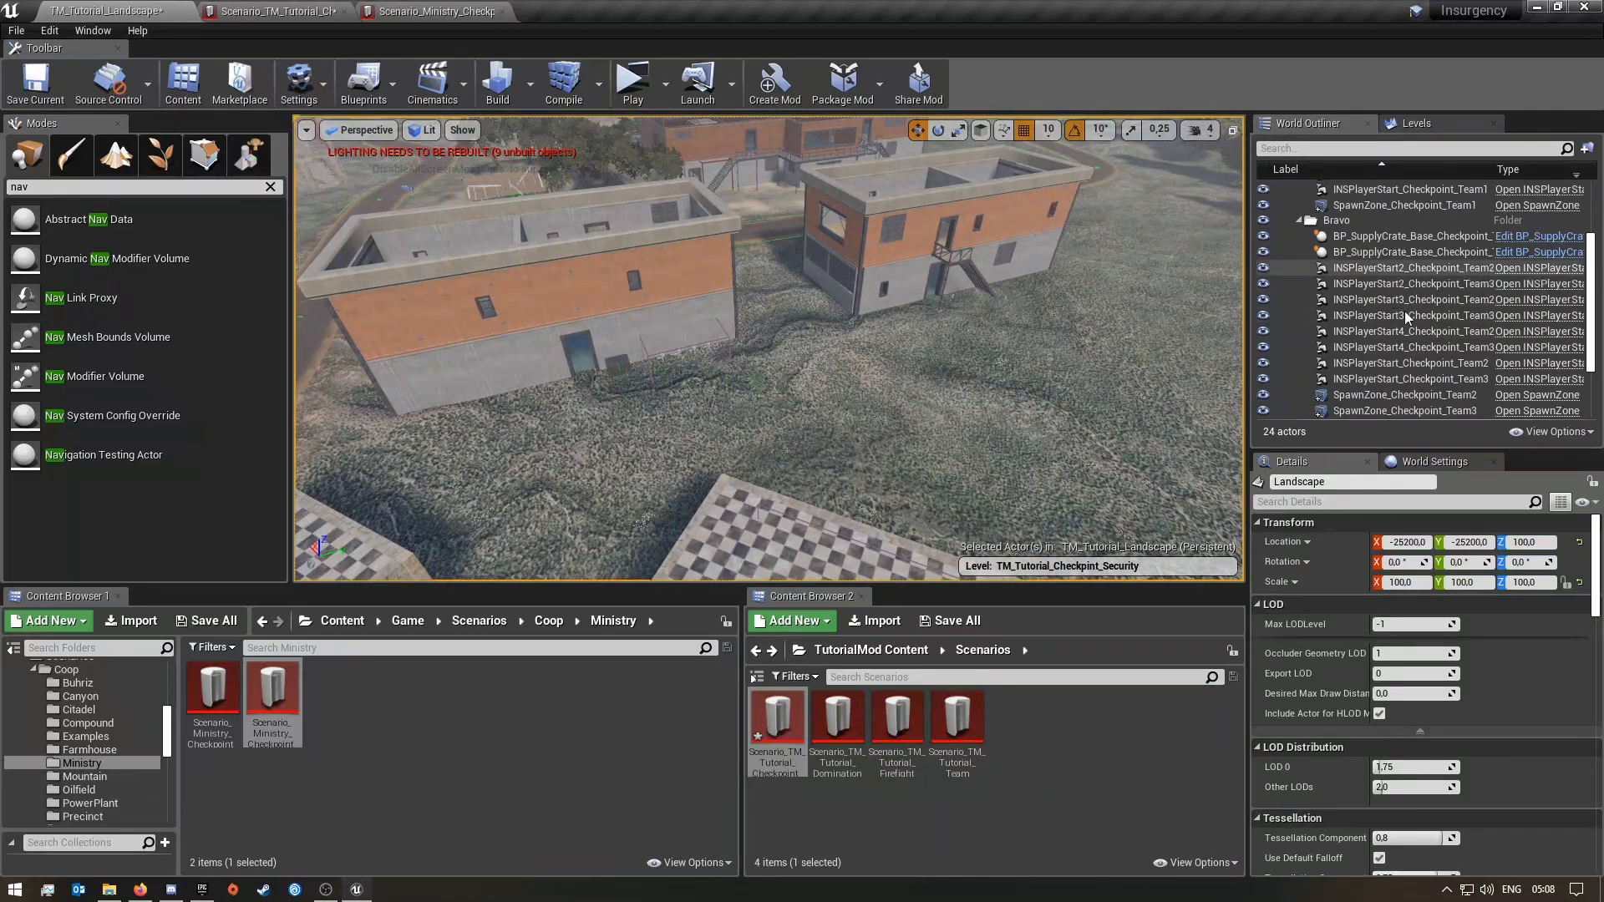
key(w)
right_drag(695, 276, 764, 205)
click(695, 276)
right_drag(716, 340, 716, 340)
key(d)
ctrl+click(668, 357)
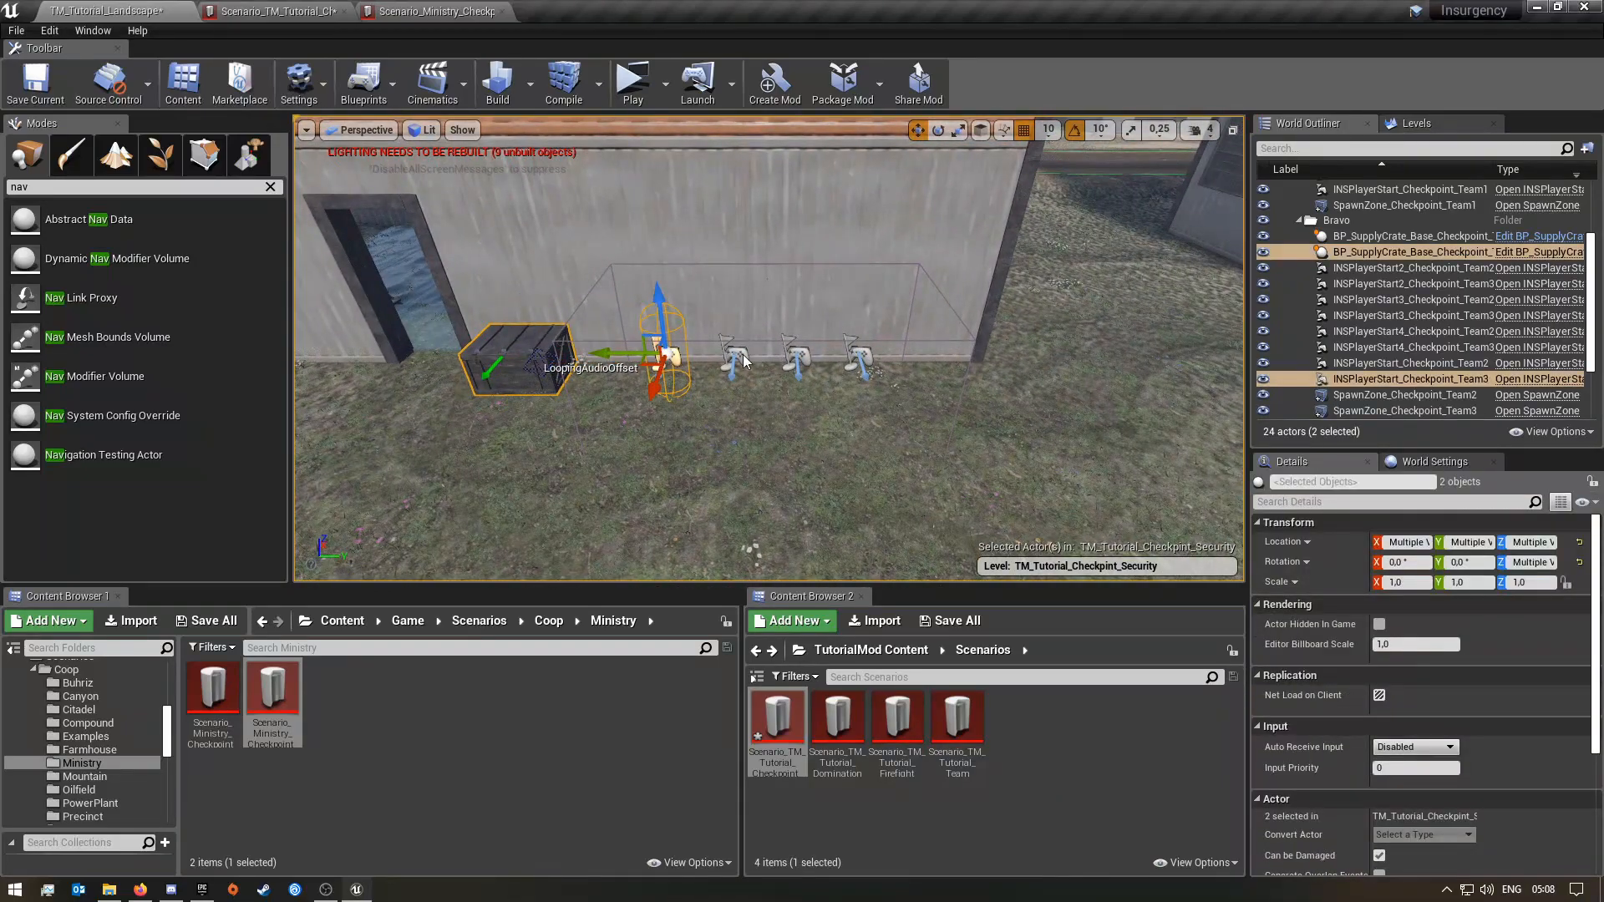
ctrl+click(737, 360)
ctrl+click(796, 358)
ctrl+click(862, 356)
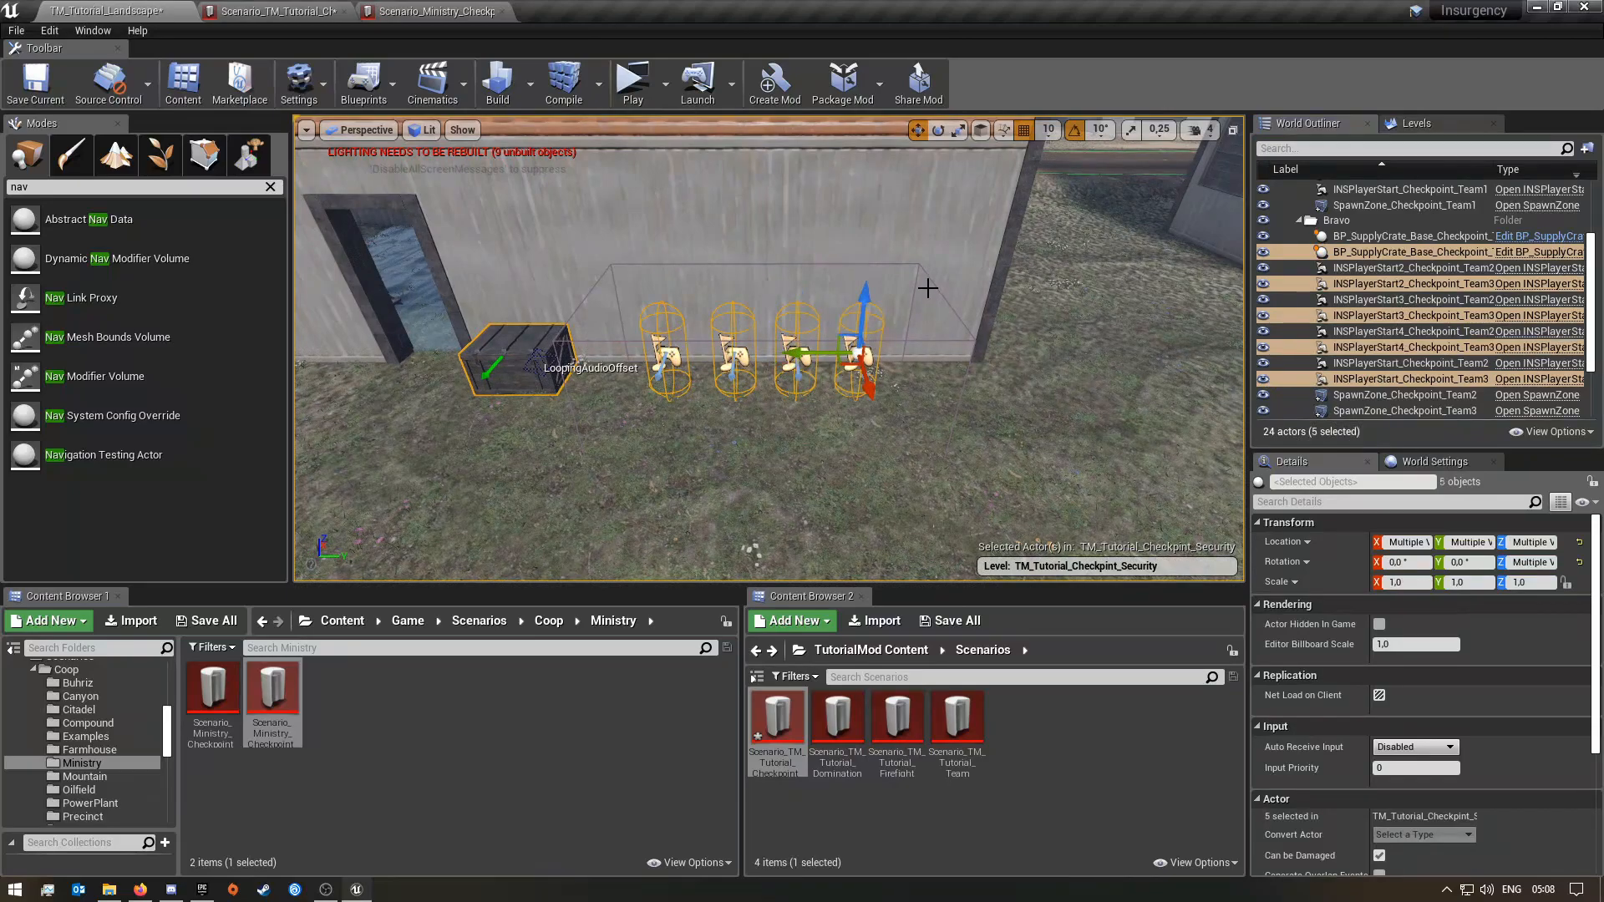
ctrl+click(917, 268)
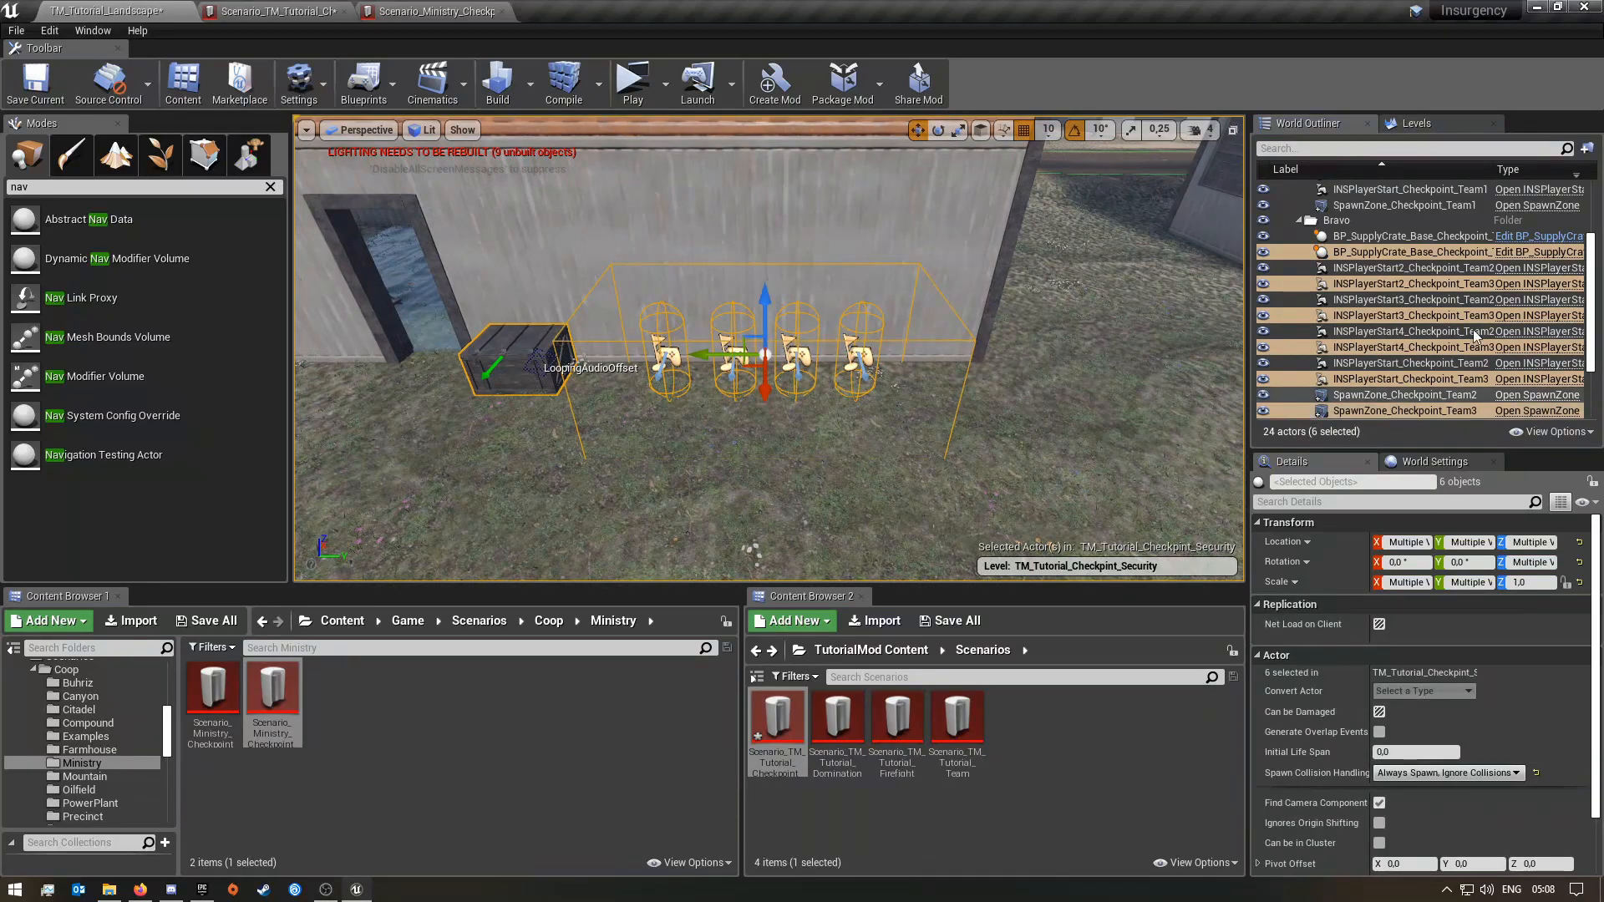
click(1587, 151)
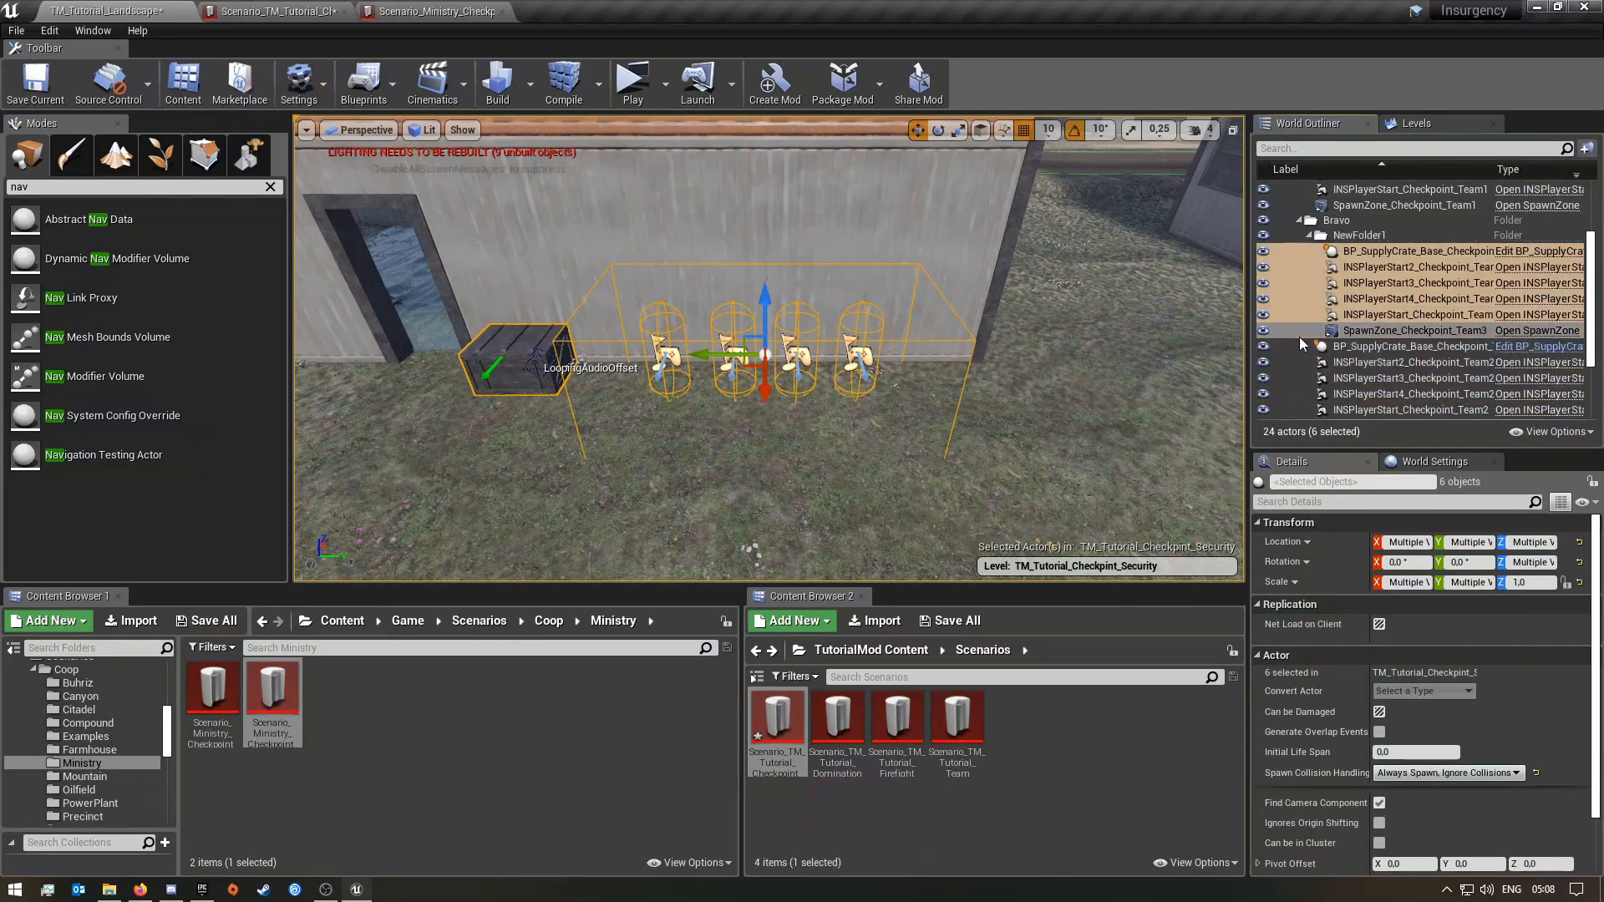
click(1412, 234)
click(1415, 235)
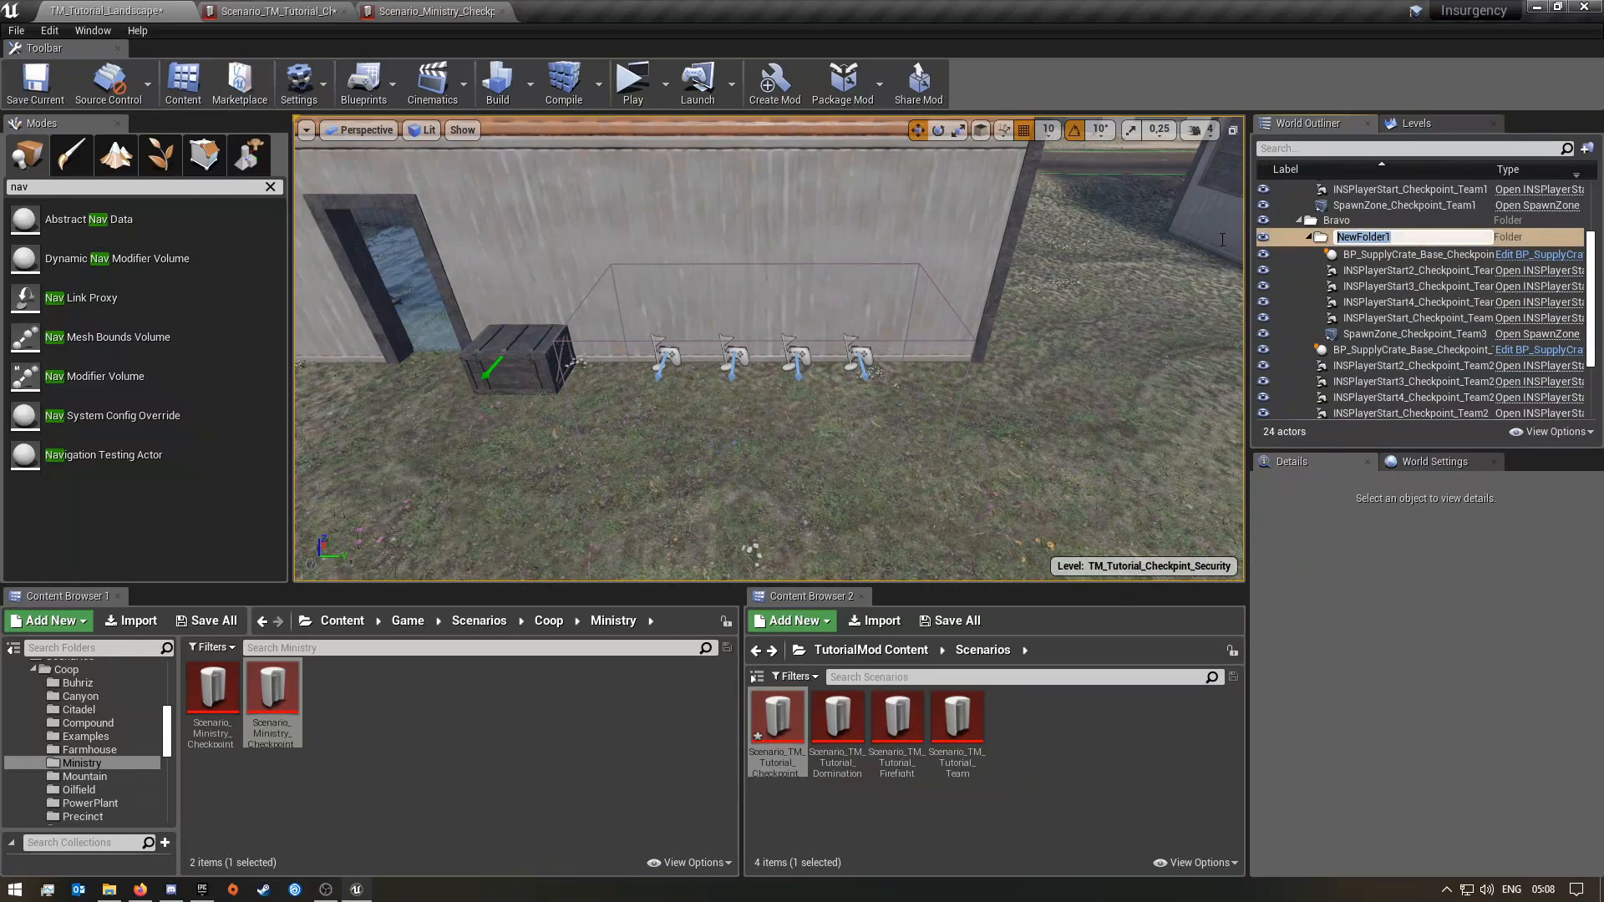
text(Charlie)
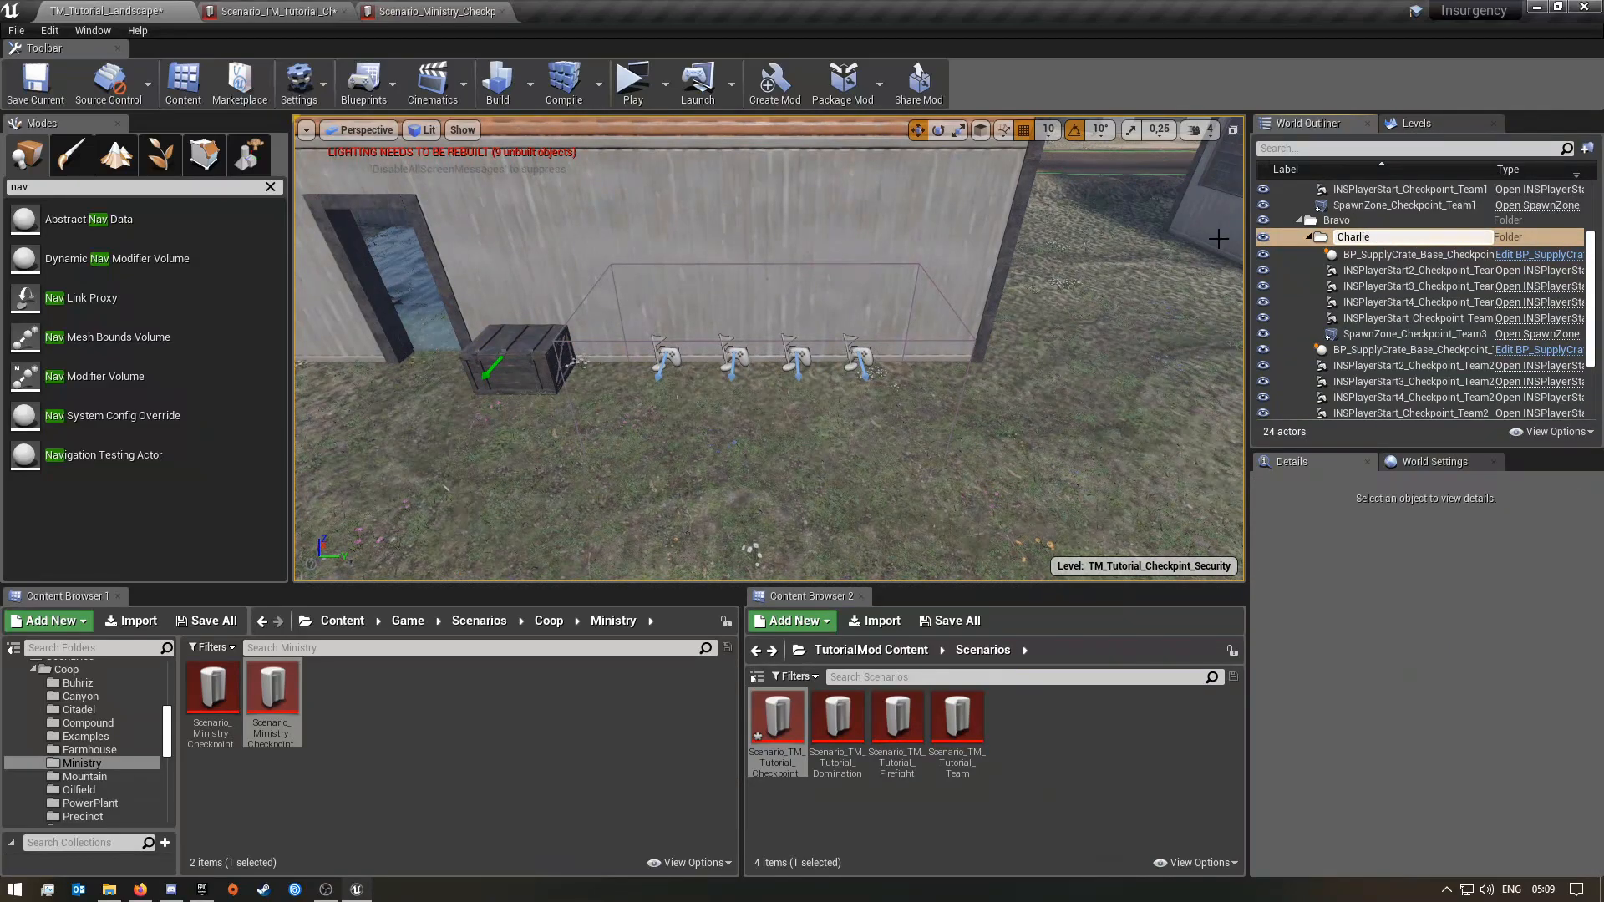
key(Return)
- Move the Charlie folder out of Bravo so it sits directly inside the Team1 folder
scroll(1486, 290, up, 3)
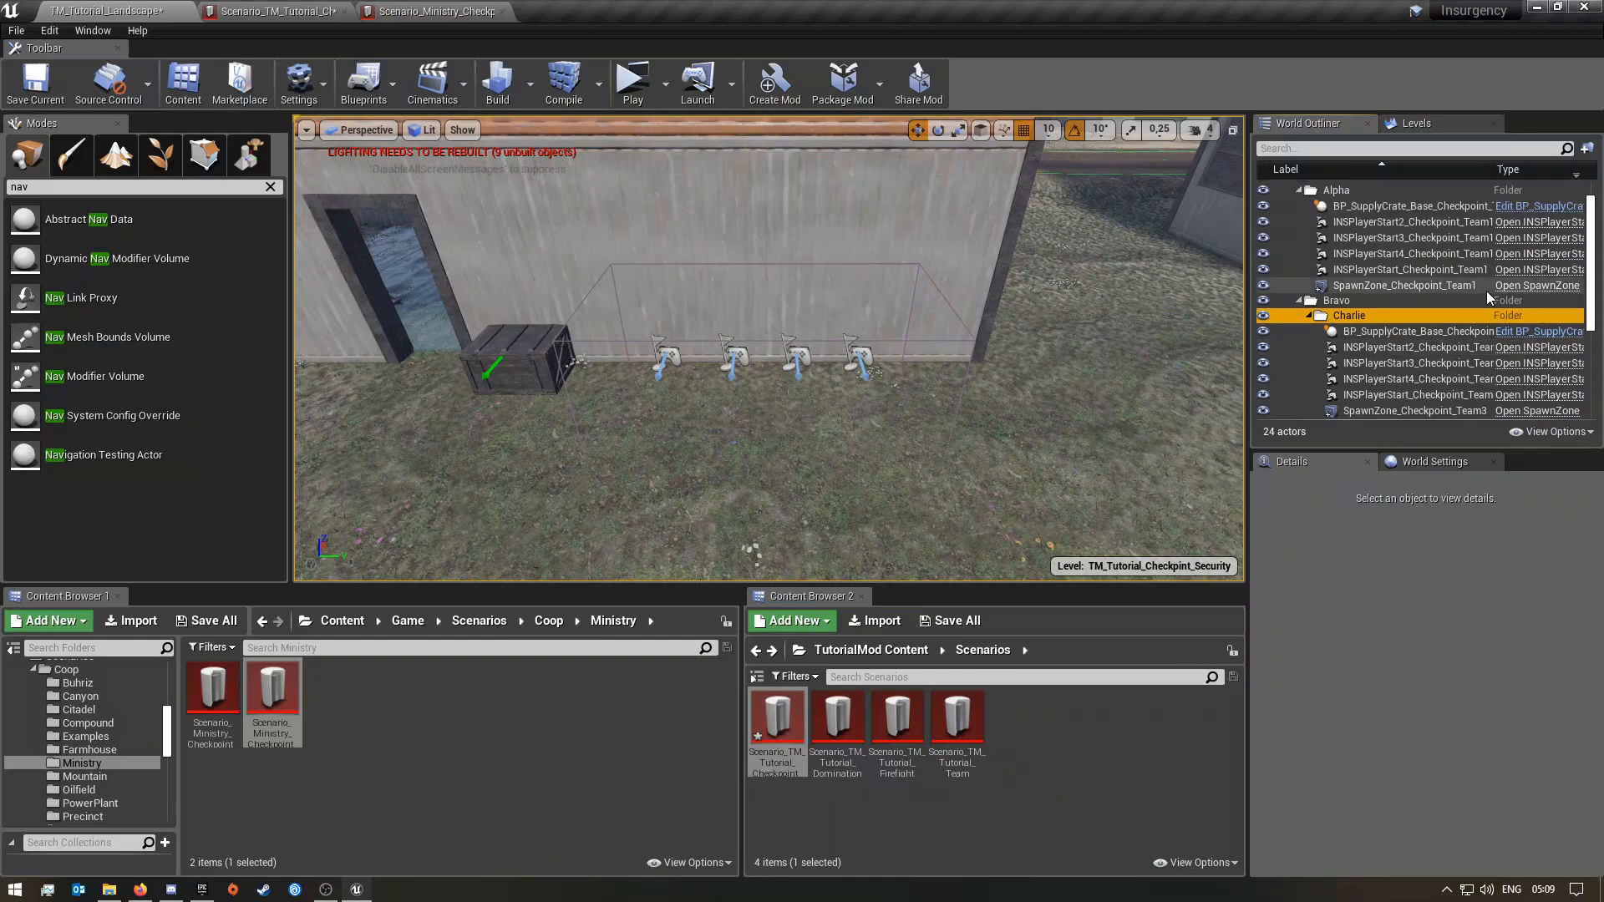
drag(1370, 316, 1331, 202)
scroll(1412, 238, up, 1)
scroll(1472, 299, down, 3)
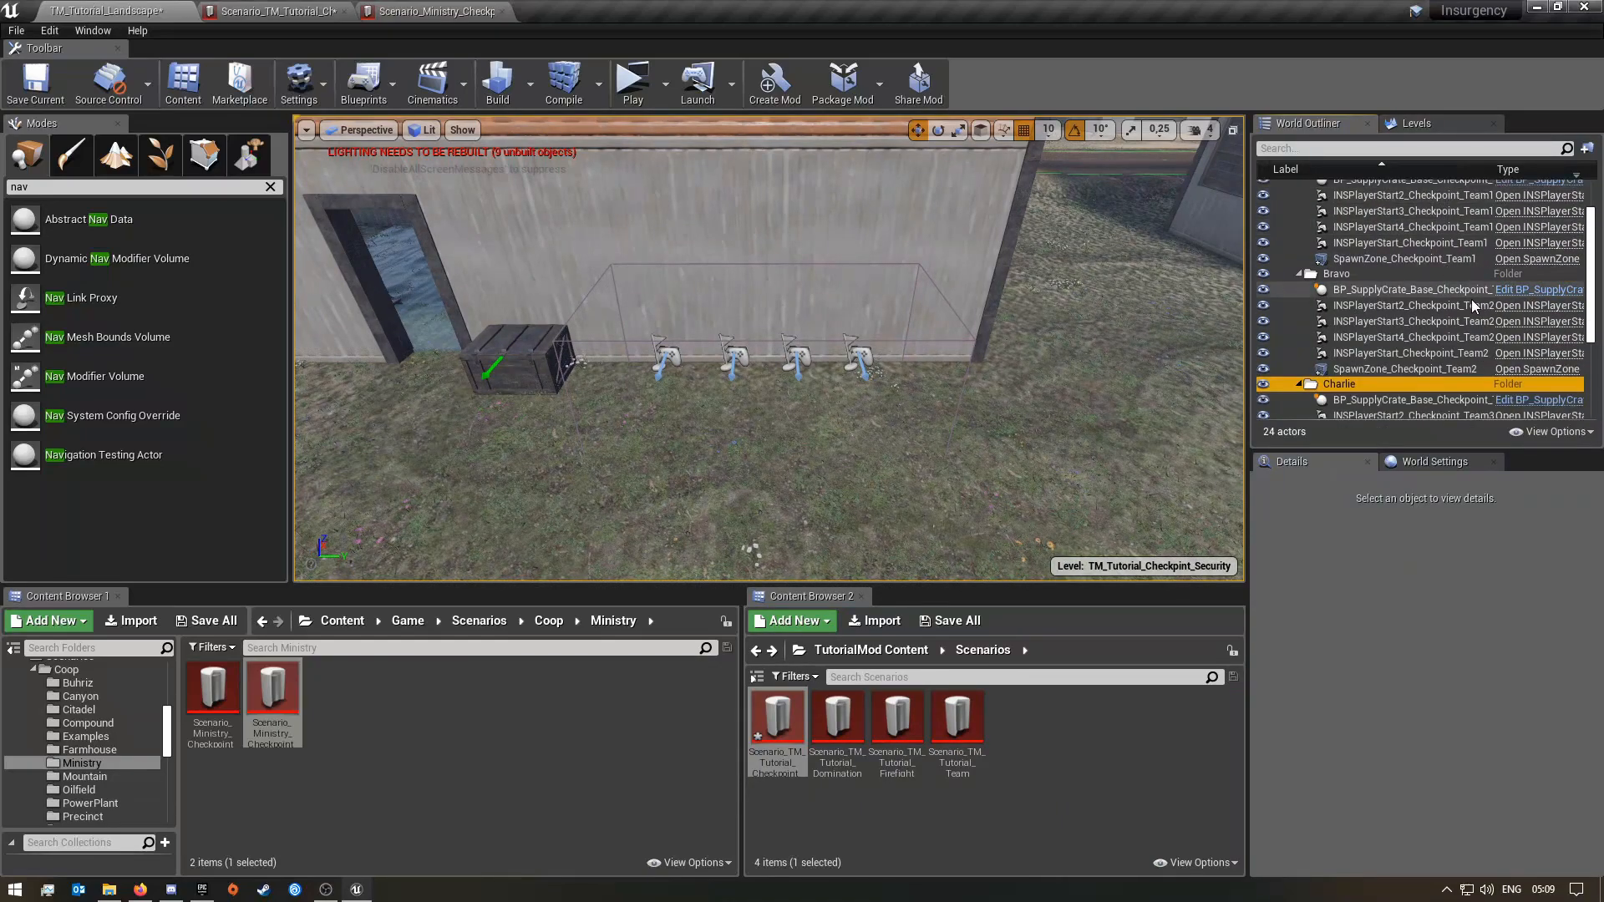
scroll(1402, 380, up, 3)
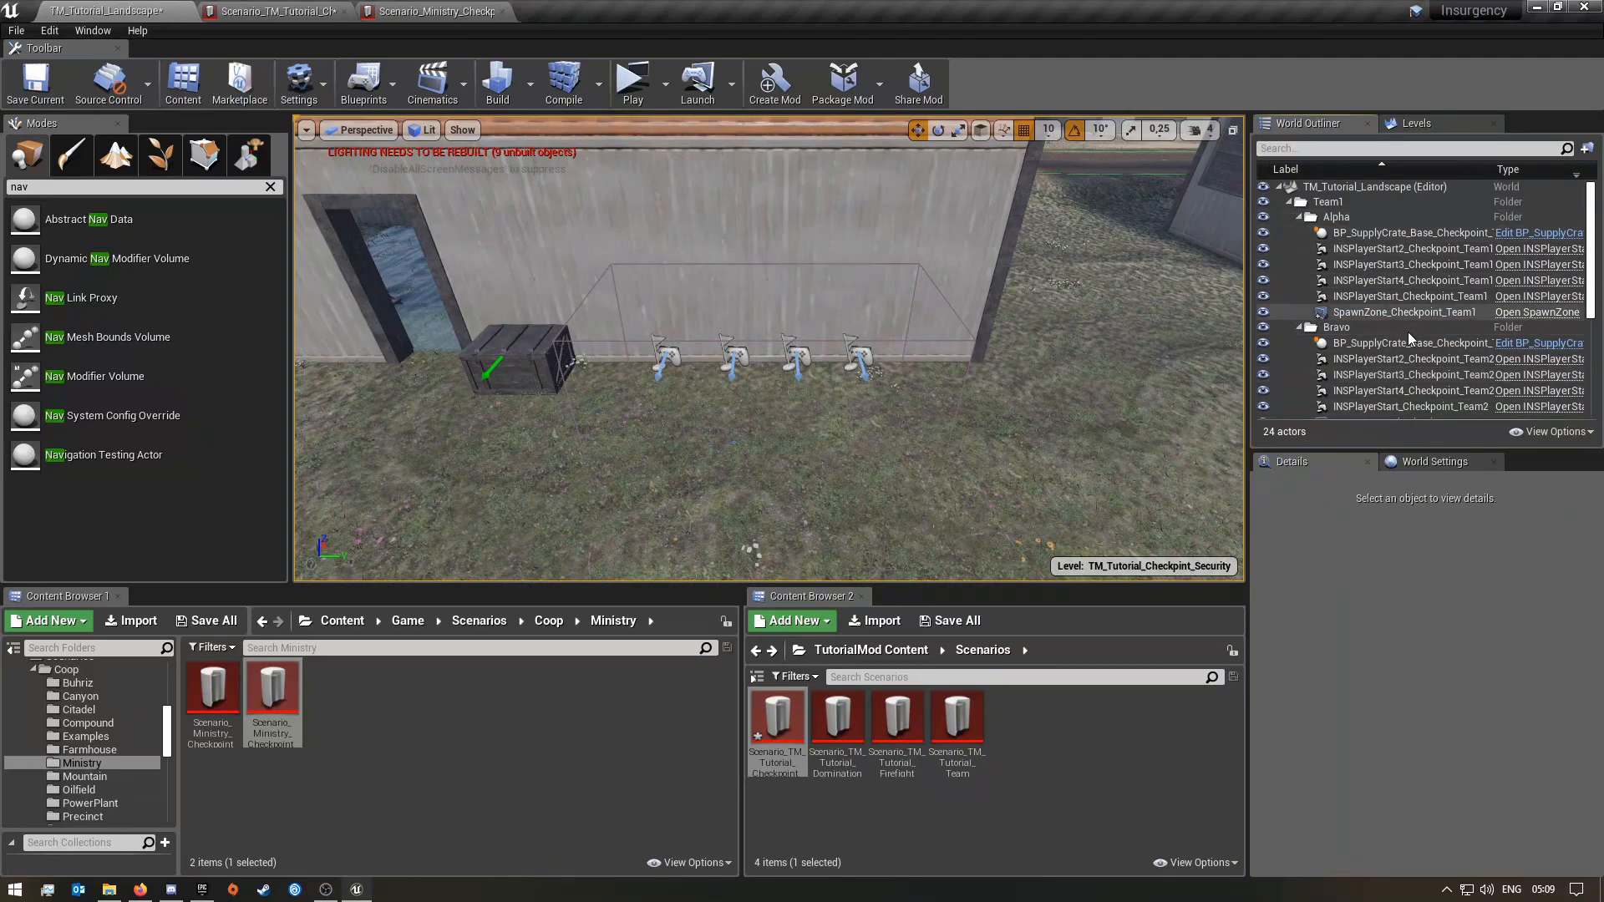
scroll(1410, 335, down, 3)
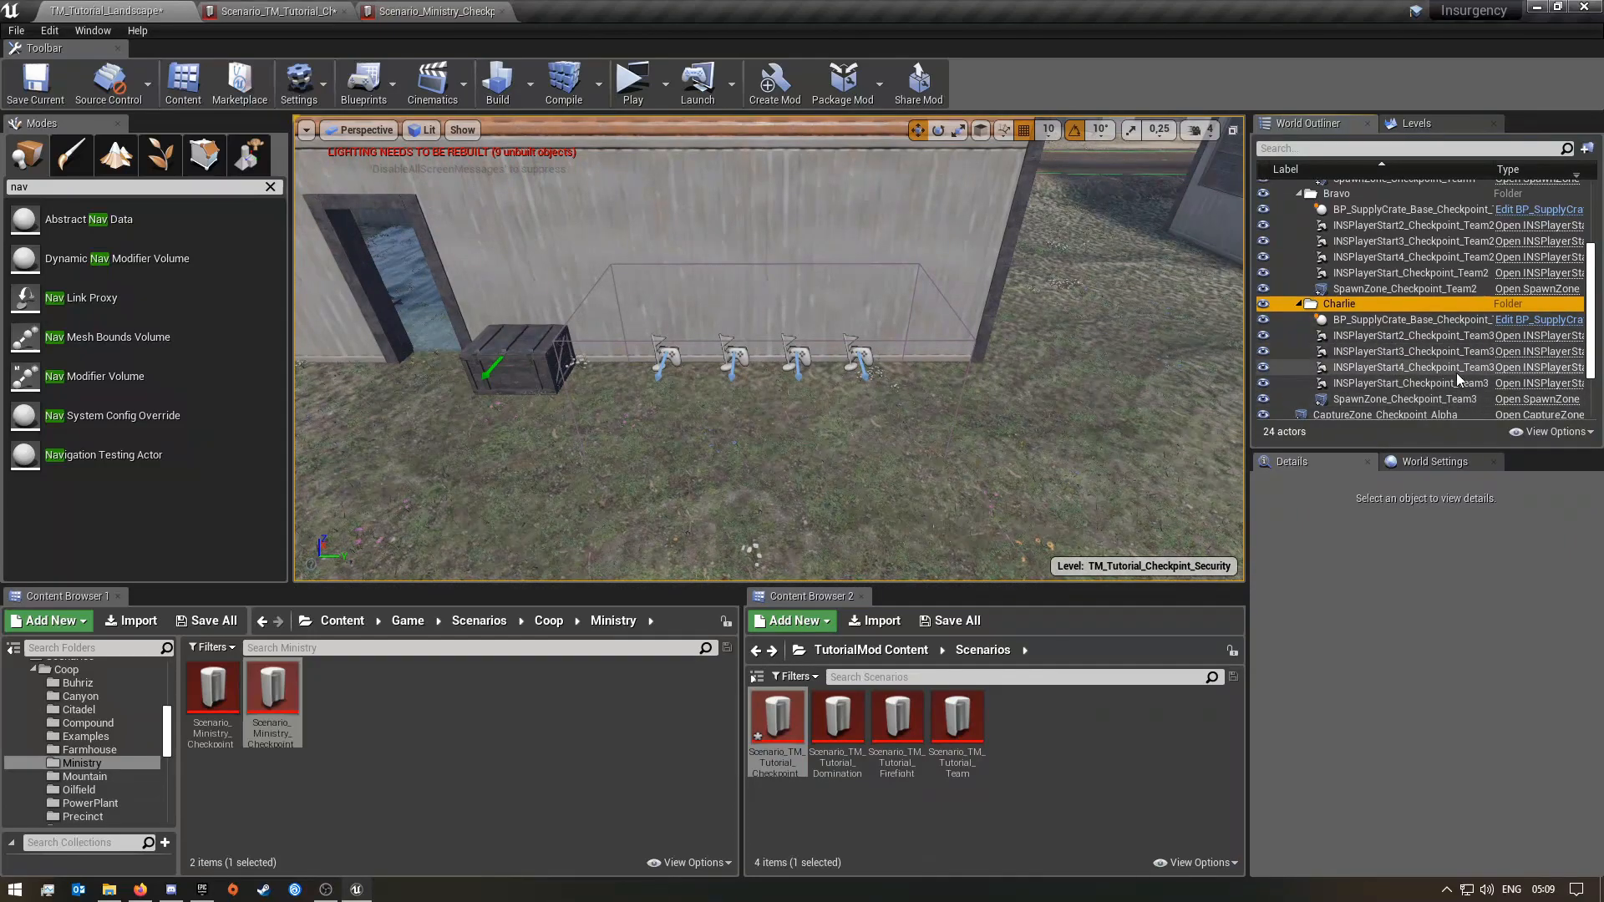
scroll(1456, 373, up, 5)
scroll(1437, 393, down, 3)
click(1432, 363)
right_drag(584, 294, 561, 323)
- In the checkpoint scenario, add one spawn zone to each remaining objective: SpawnZone_Checkpoint_Team2 for Bravo and SpawnZone_Checkpoint_Team3 for Charlie
click(248, 10)
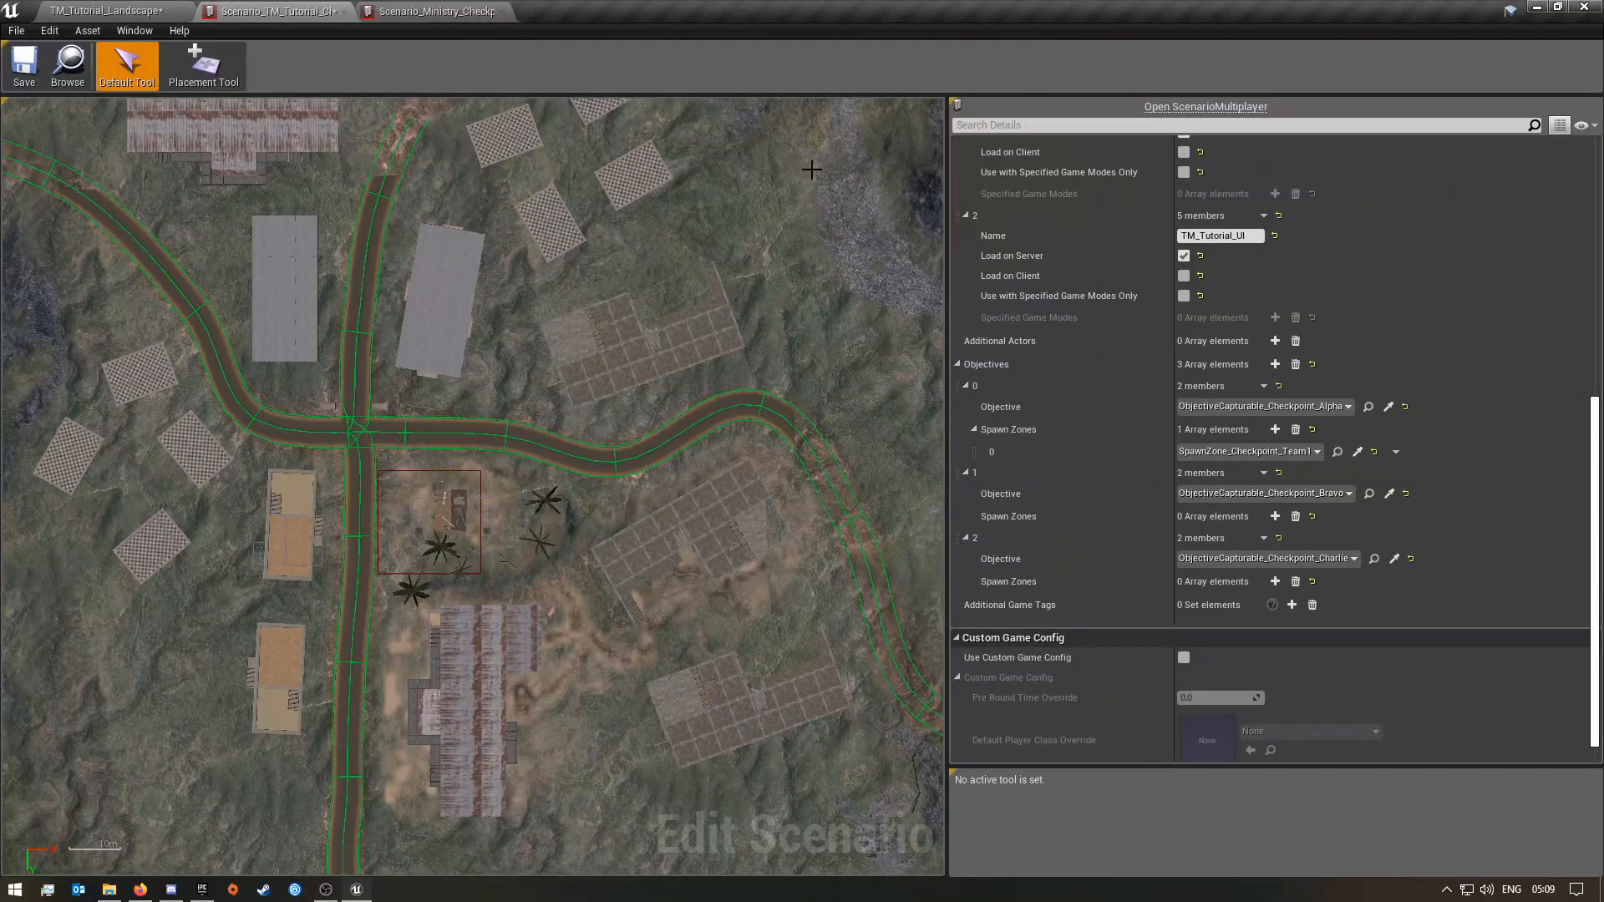
click(1275, 517)
click(1275, 603)
click(1259, 541)
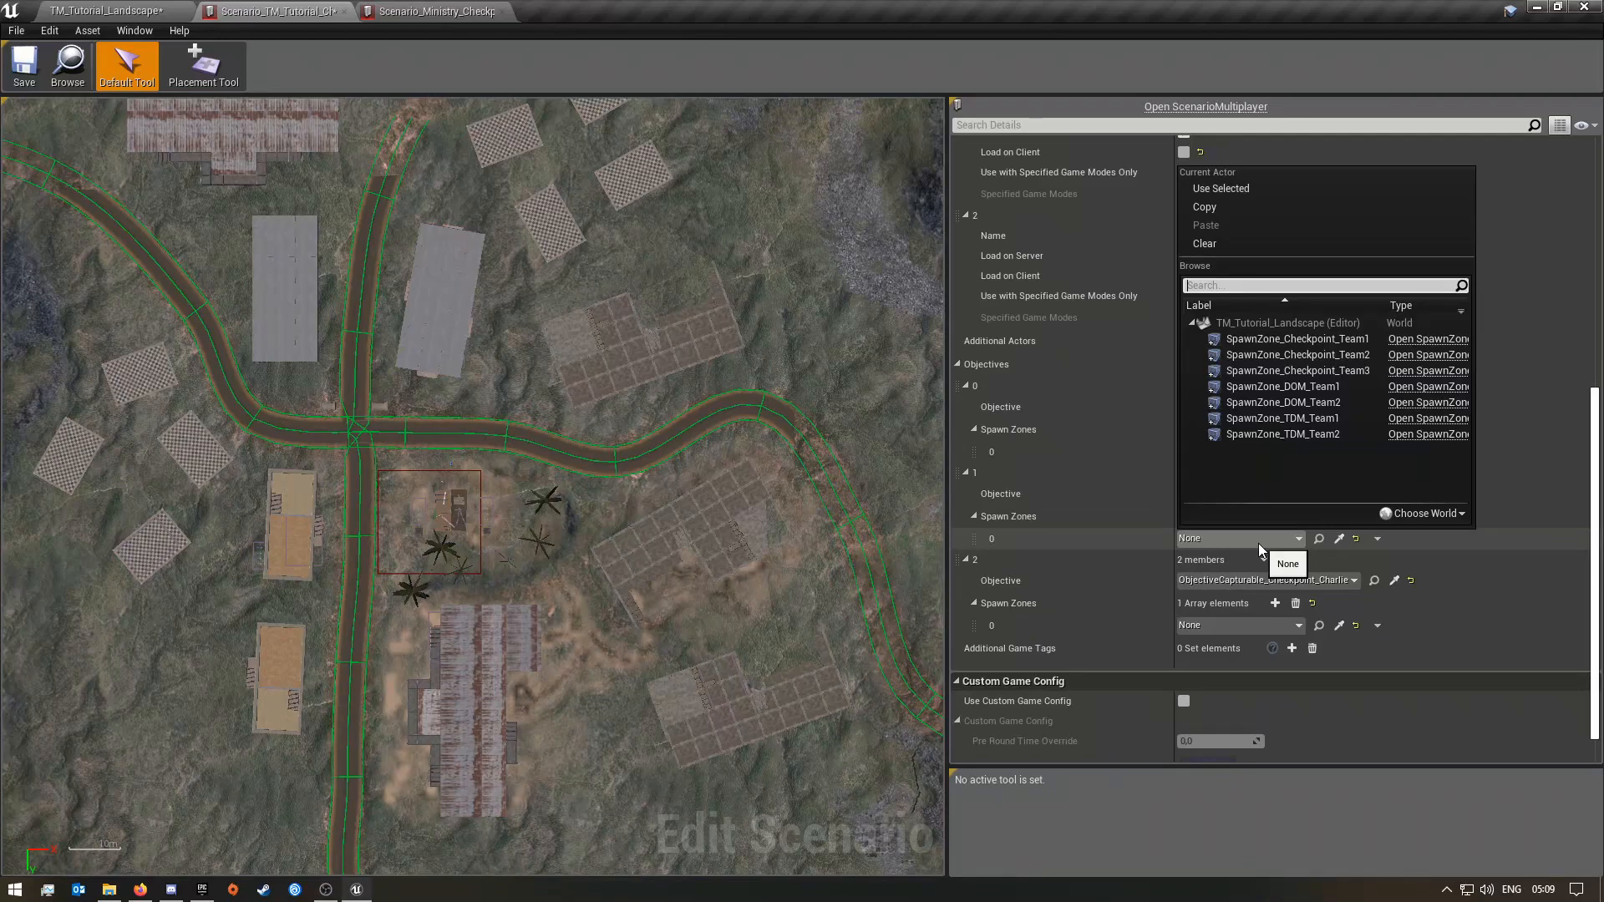
click(1361, 355)
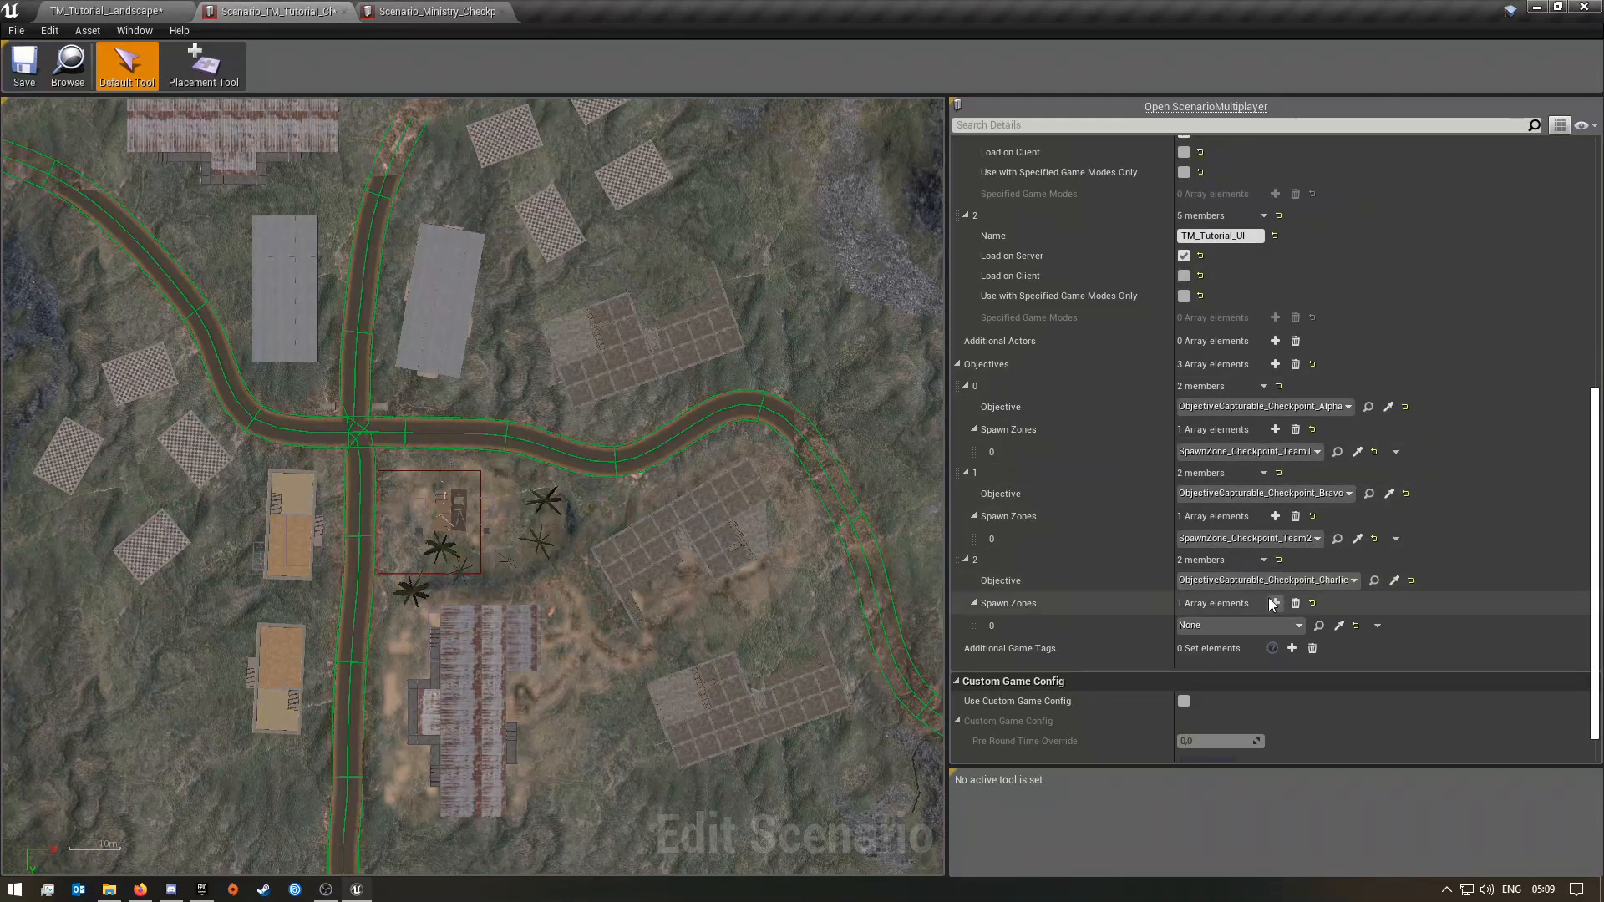
click(1262, 624)
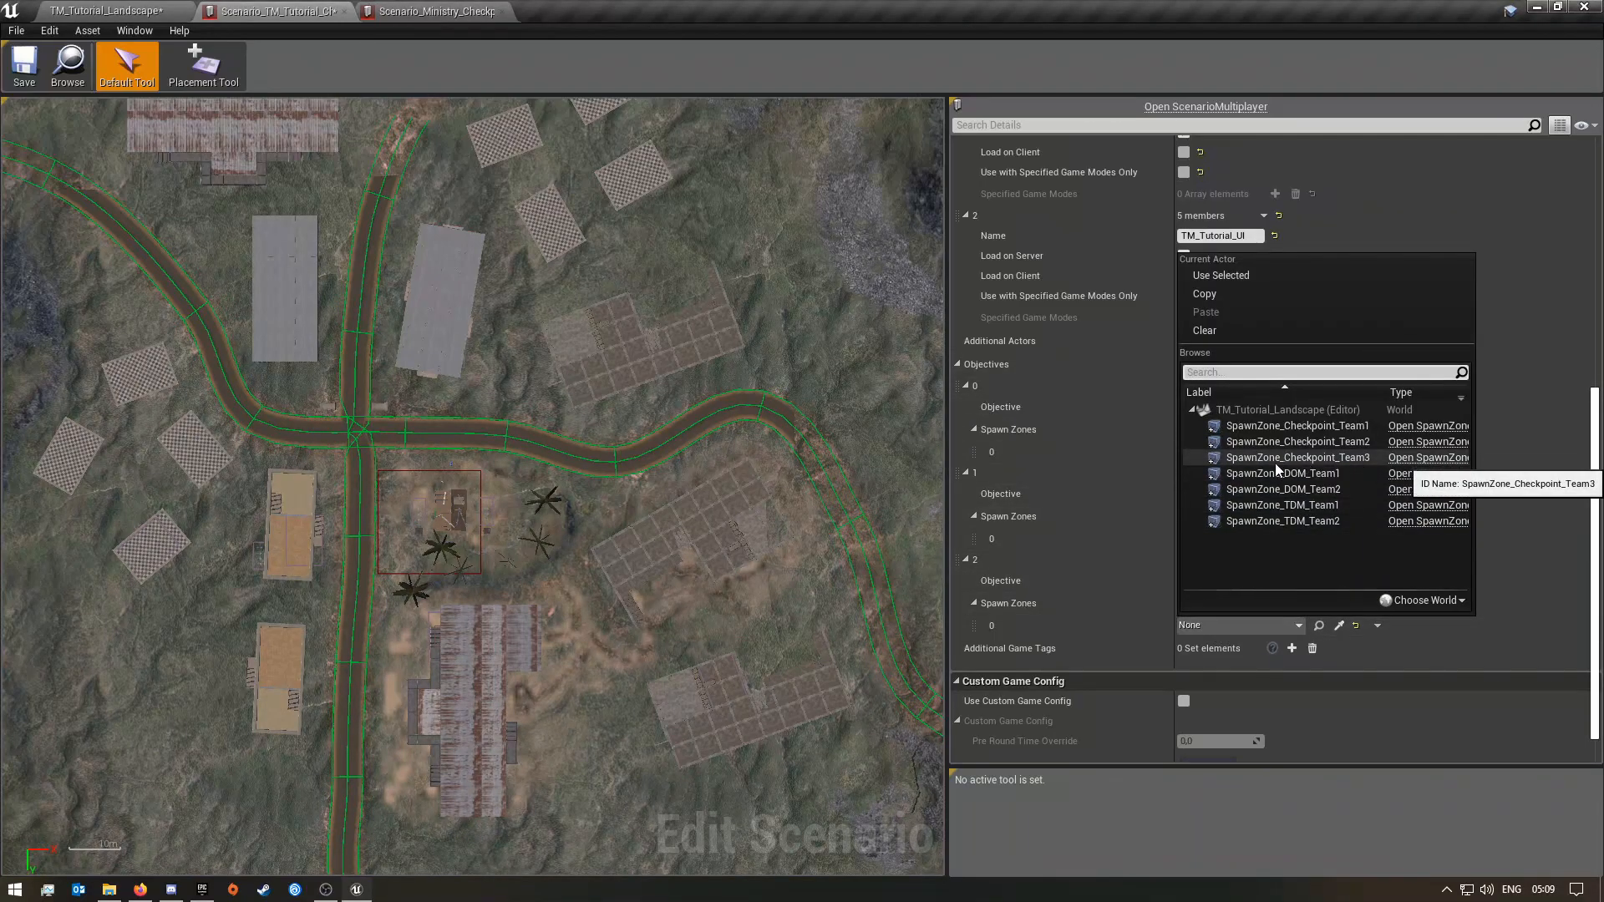
click(1355, 460)
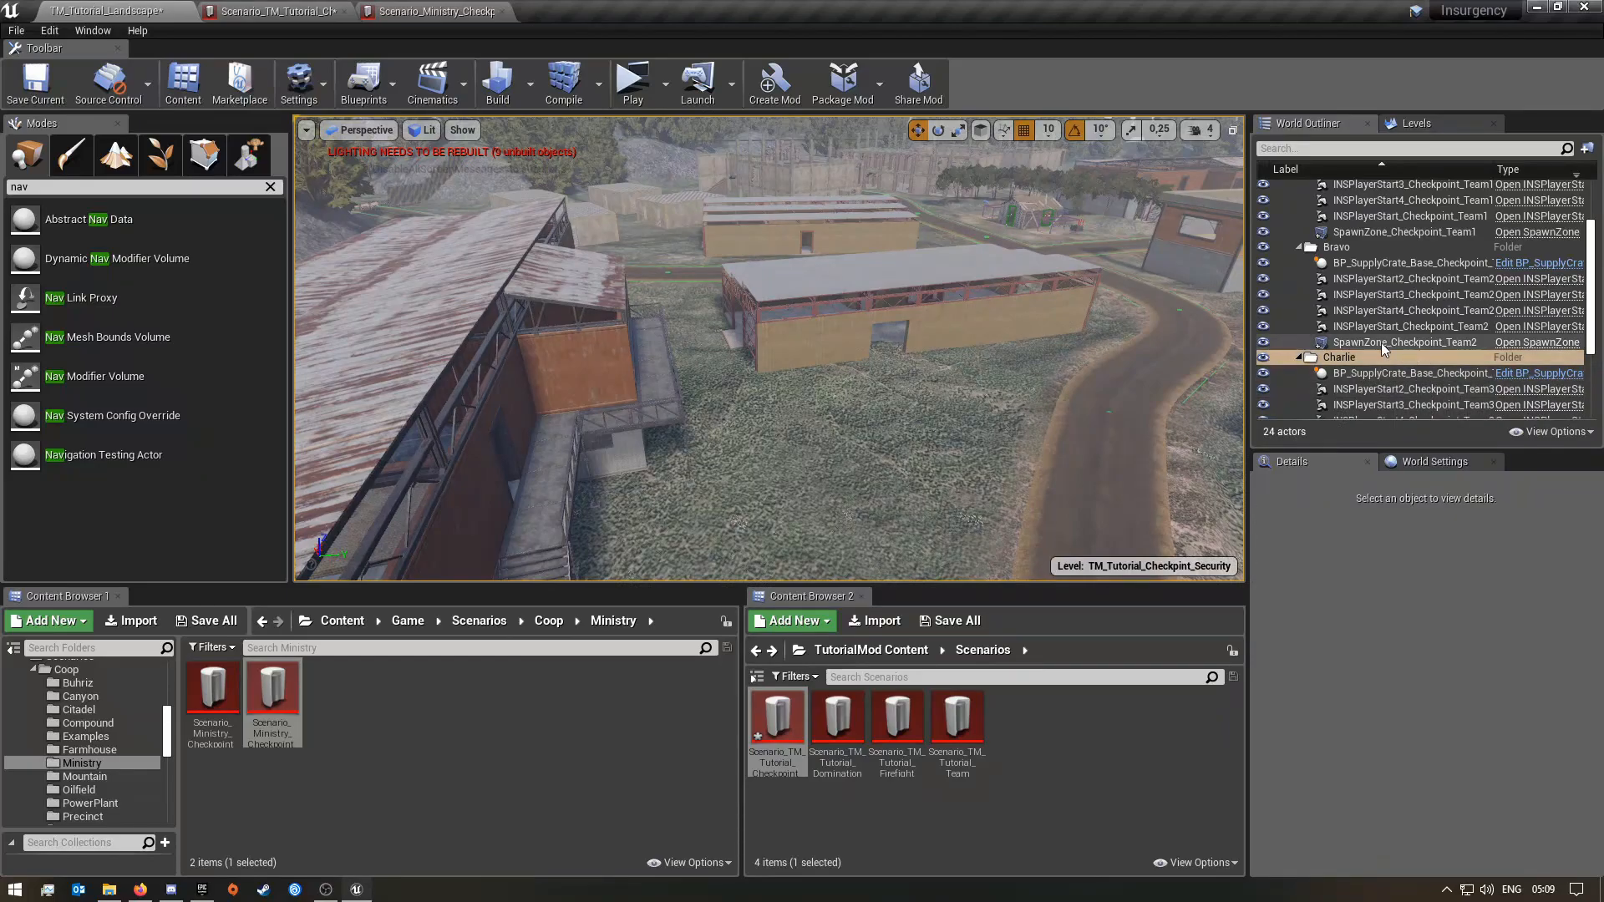
- Rename the Bravo folder's spawn zone to SpawnZone_Checkpoint_Bravo and save the packages that reference it
click(1458, 344)
click(1462, 345)
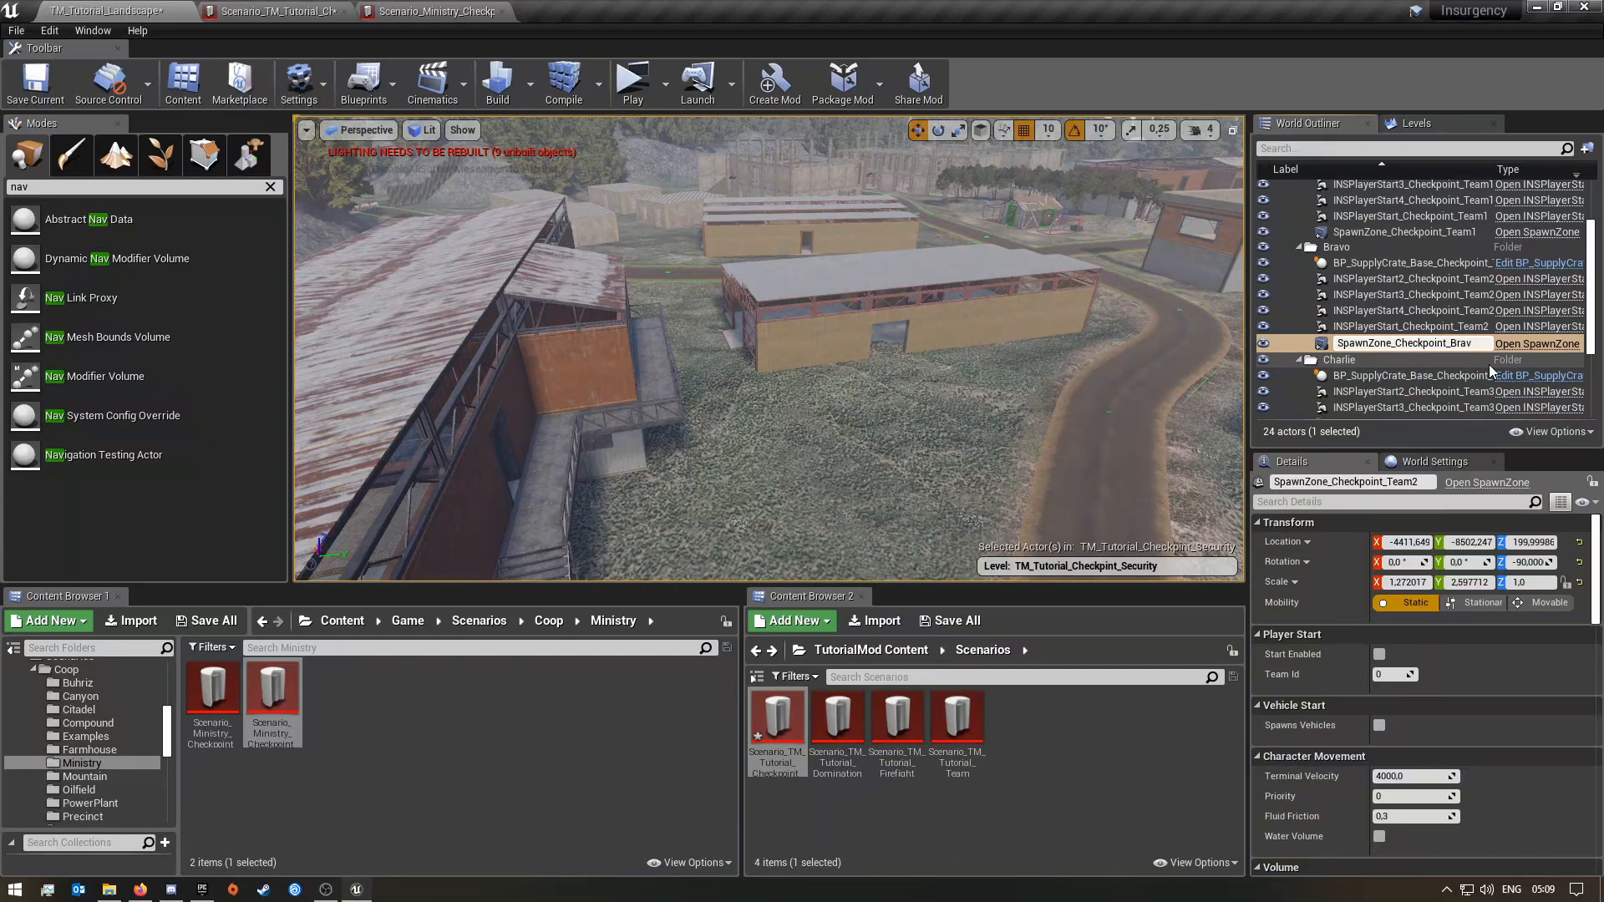
text(Bravo)
key(Return)
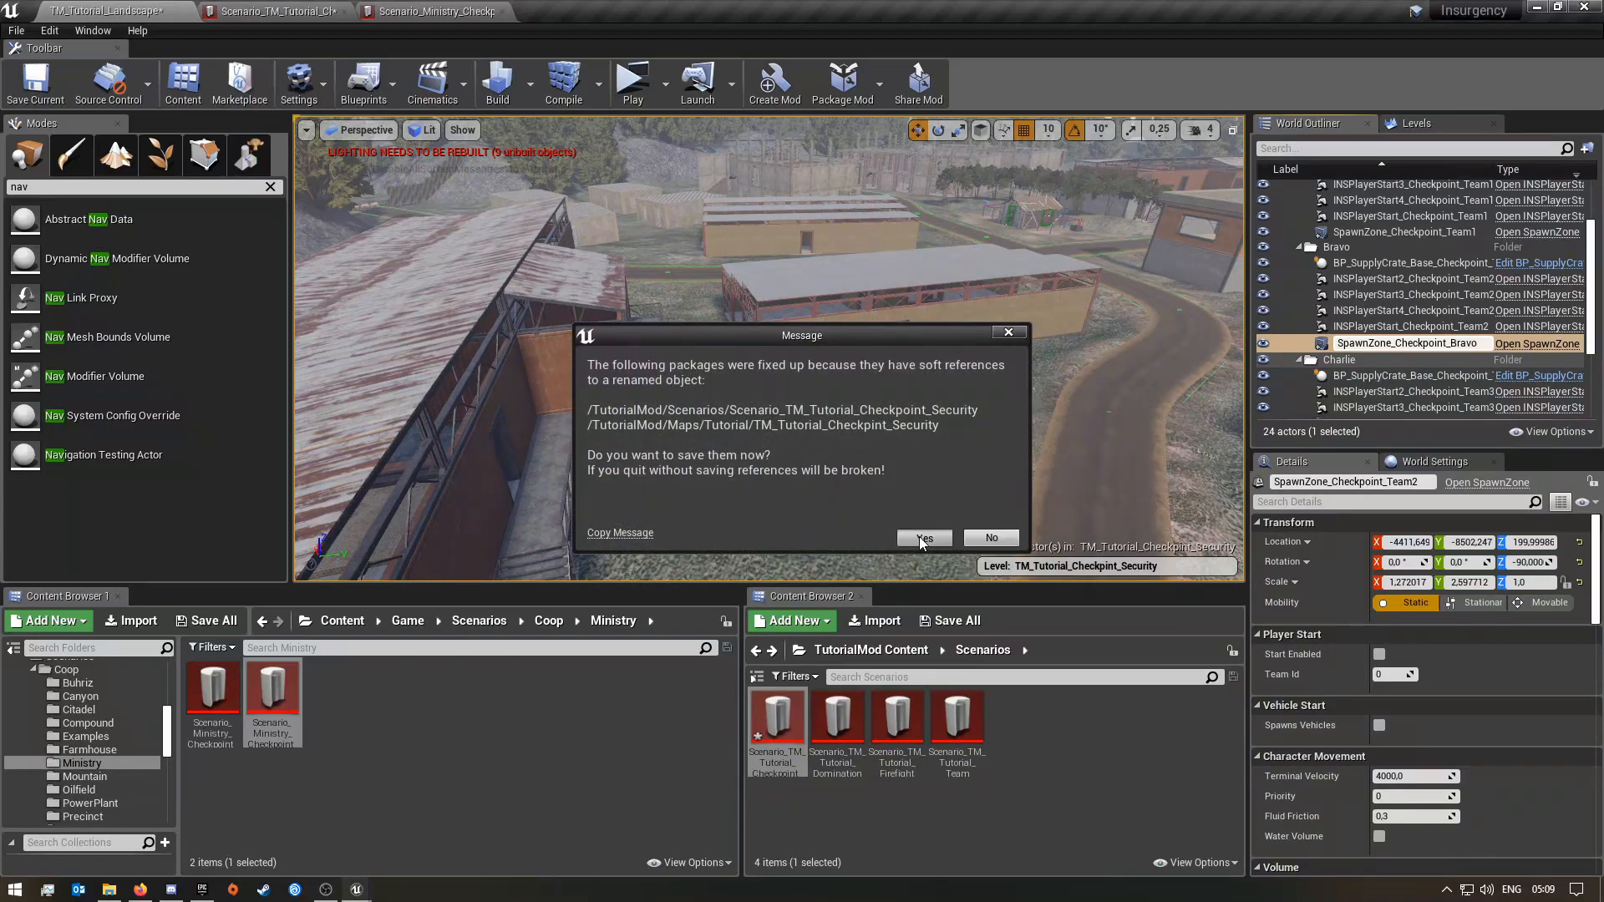
click(920, 536)
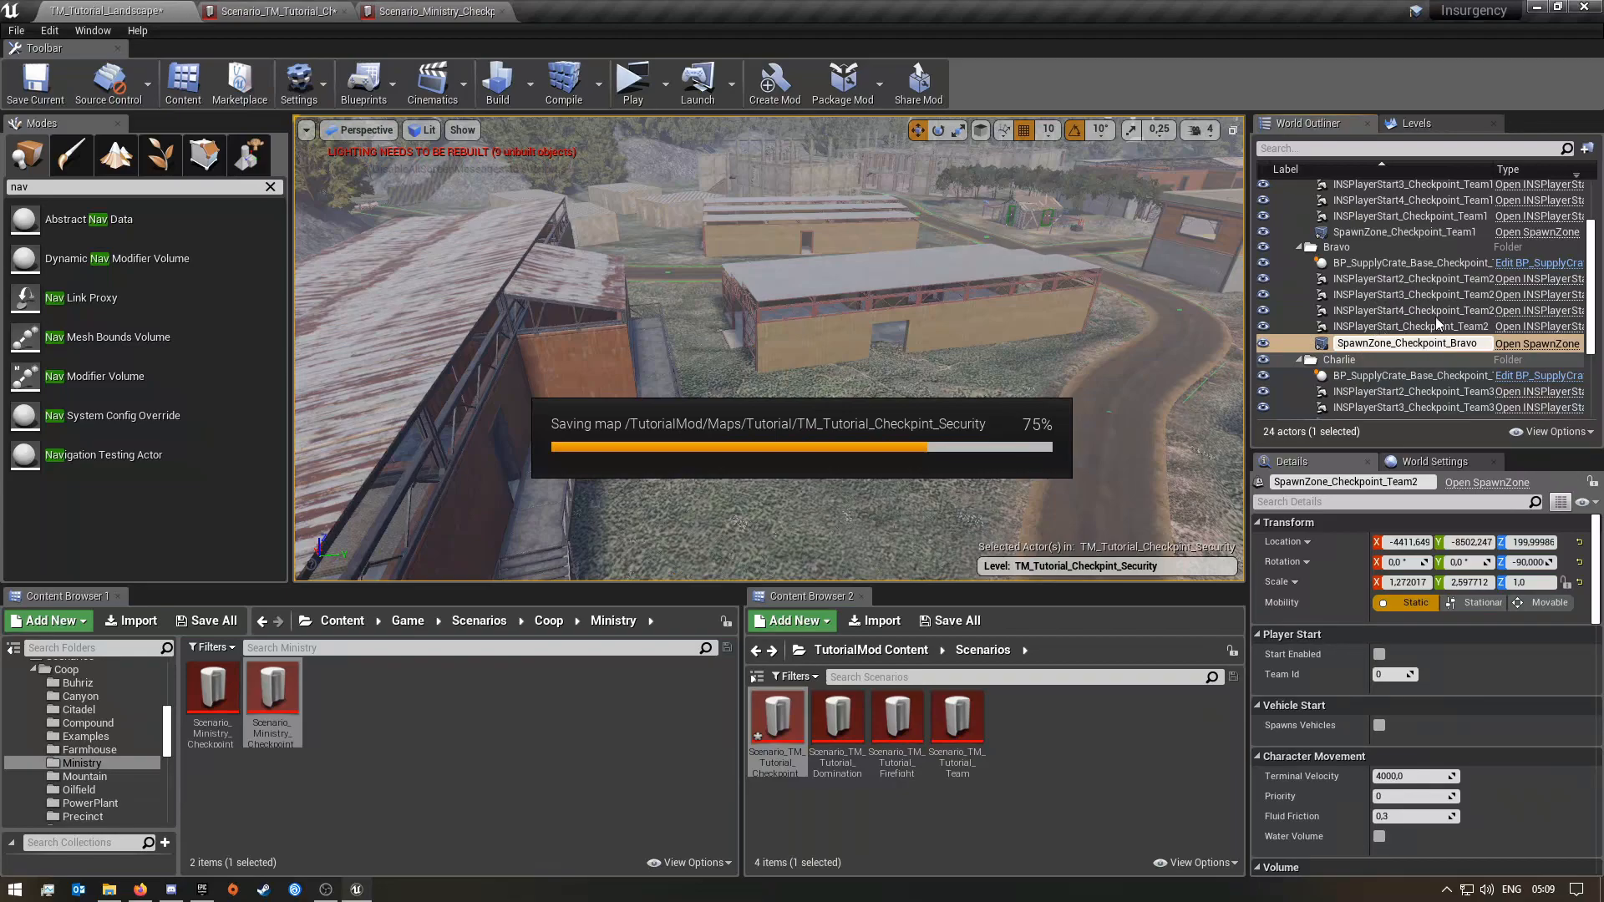
- Rename the Alpha folder's spawn zone to SpawnZone_Checkpoint_Alpha and save the packages that reference it
click(1462, 233)
click(1481, 232)
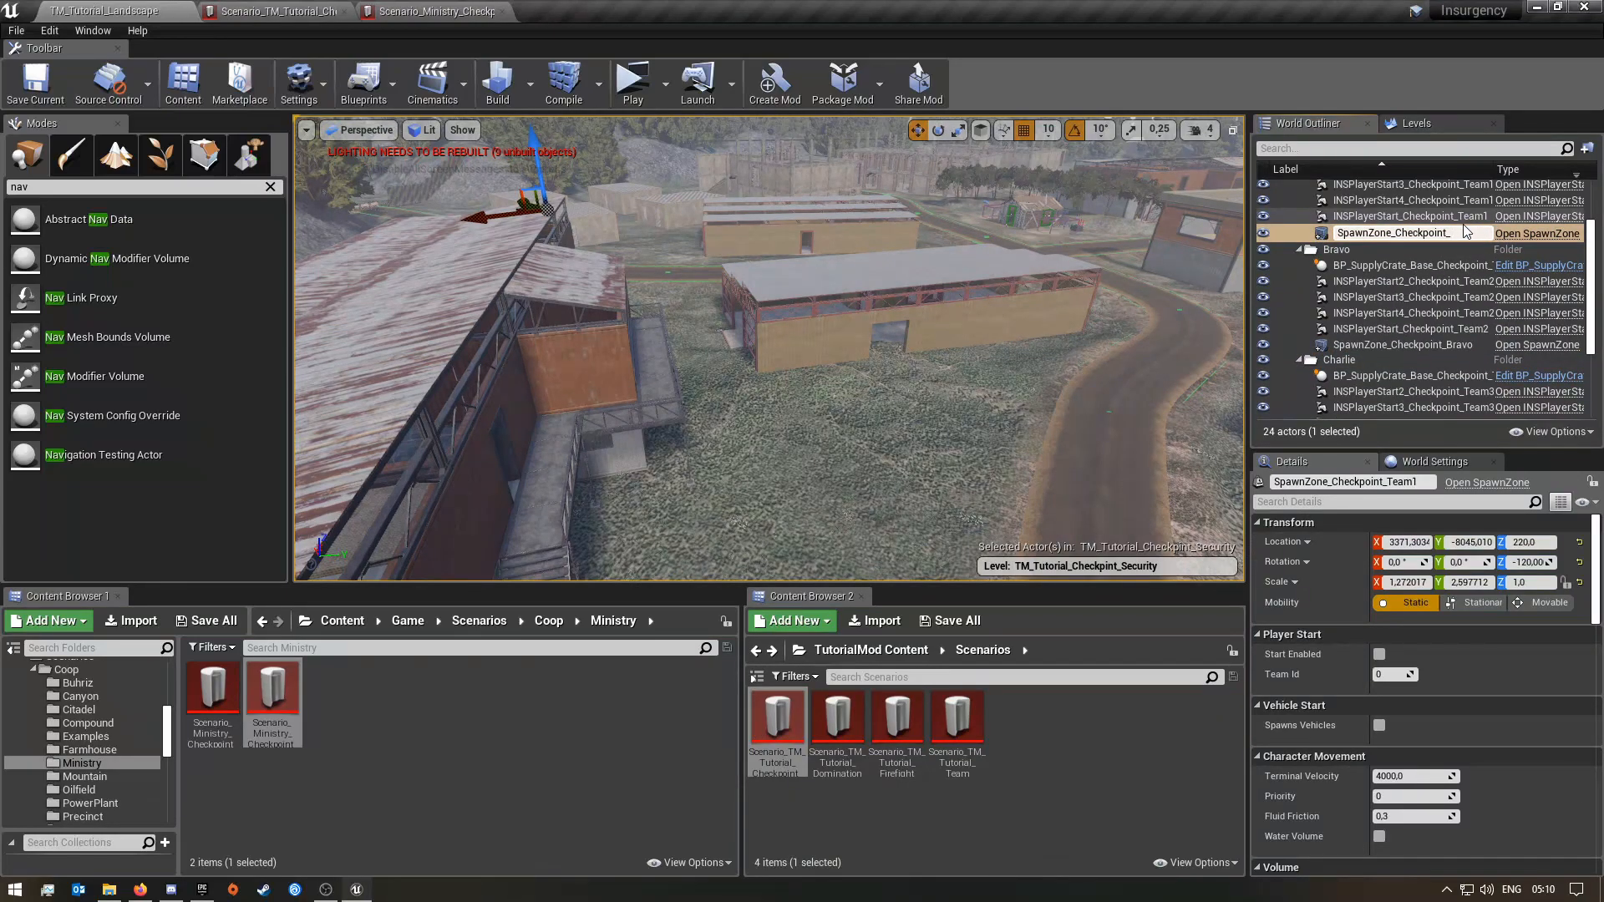
key(Return)
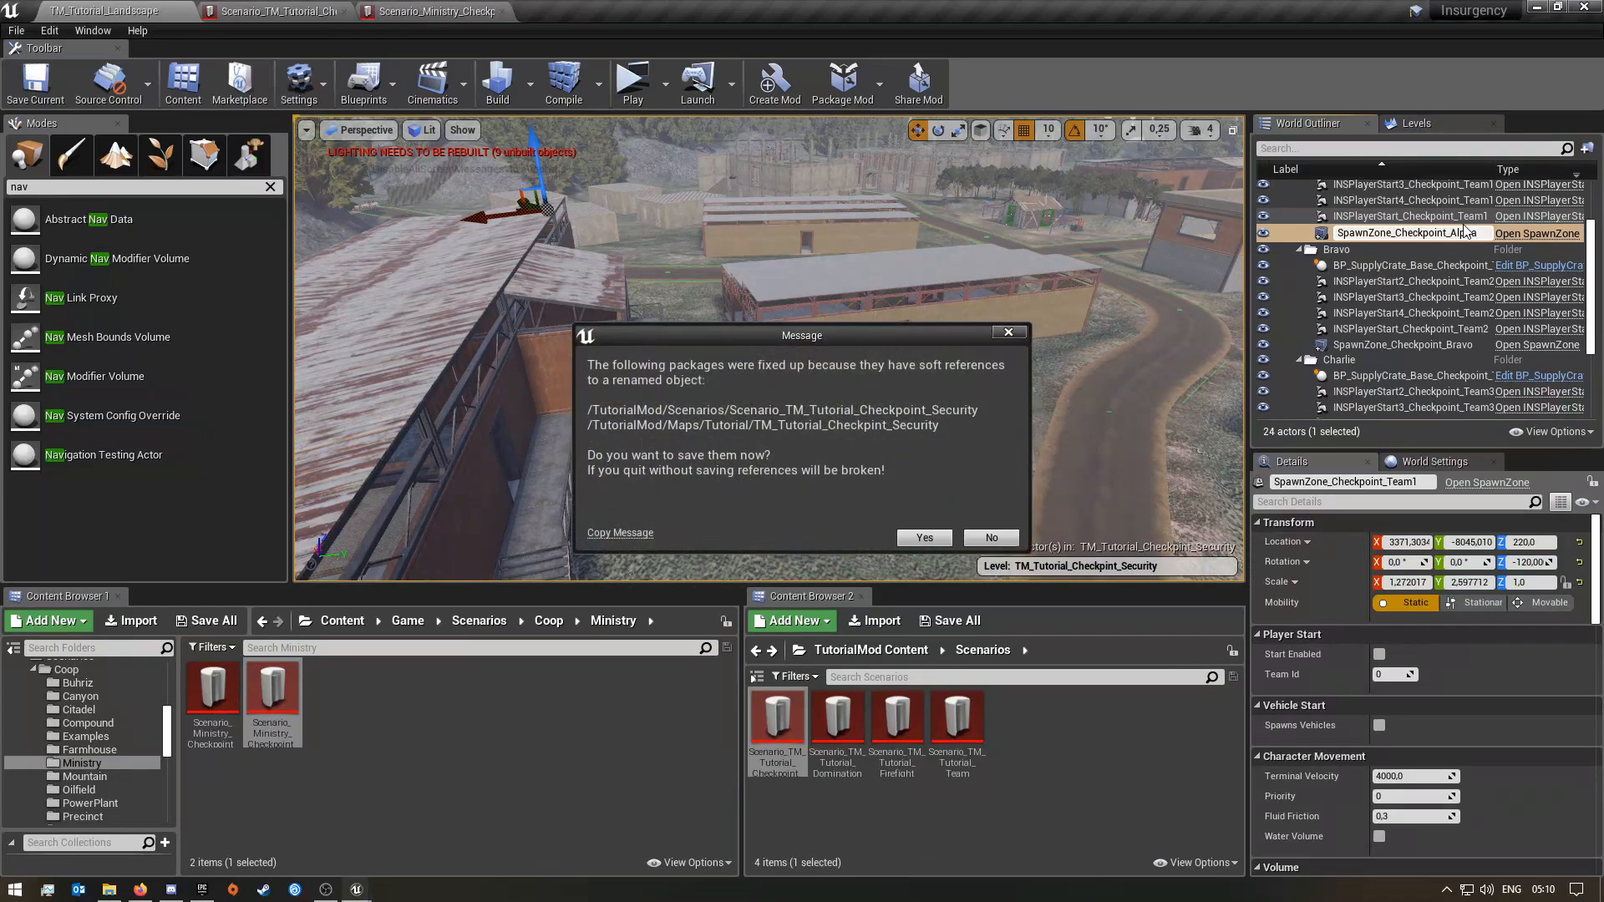
click(923, 536)
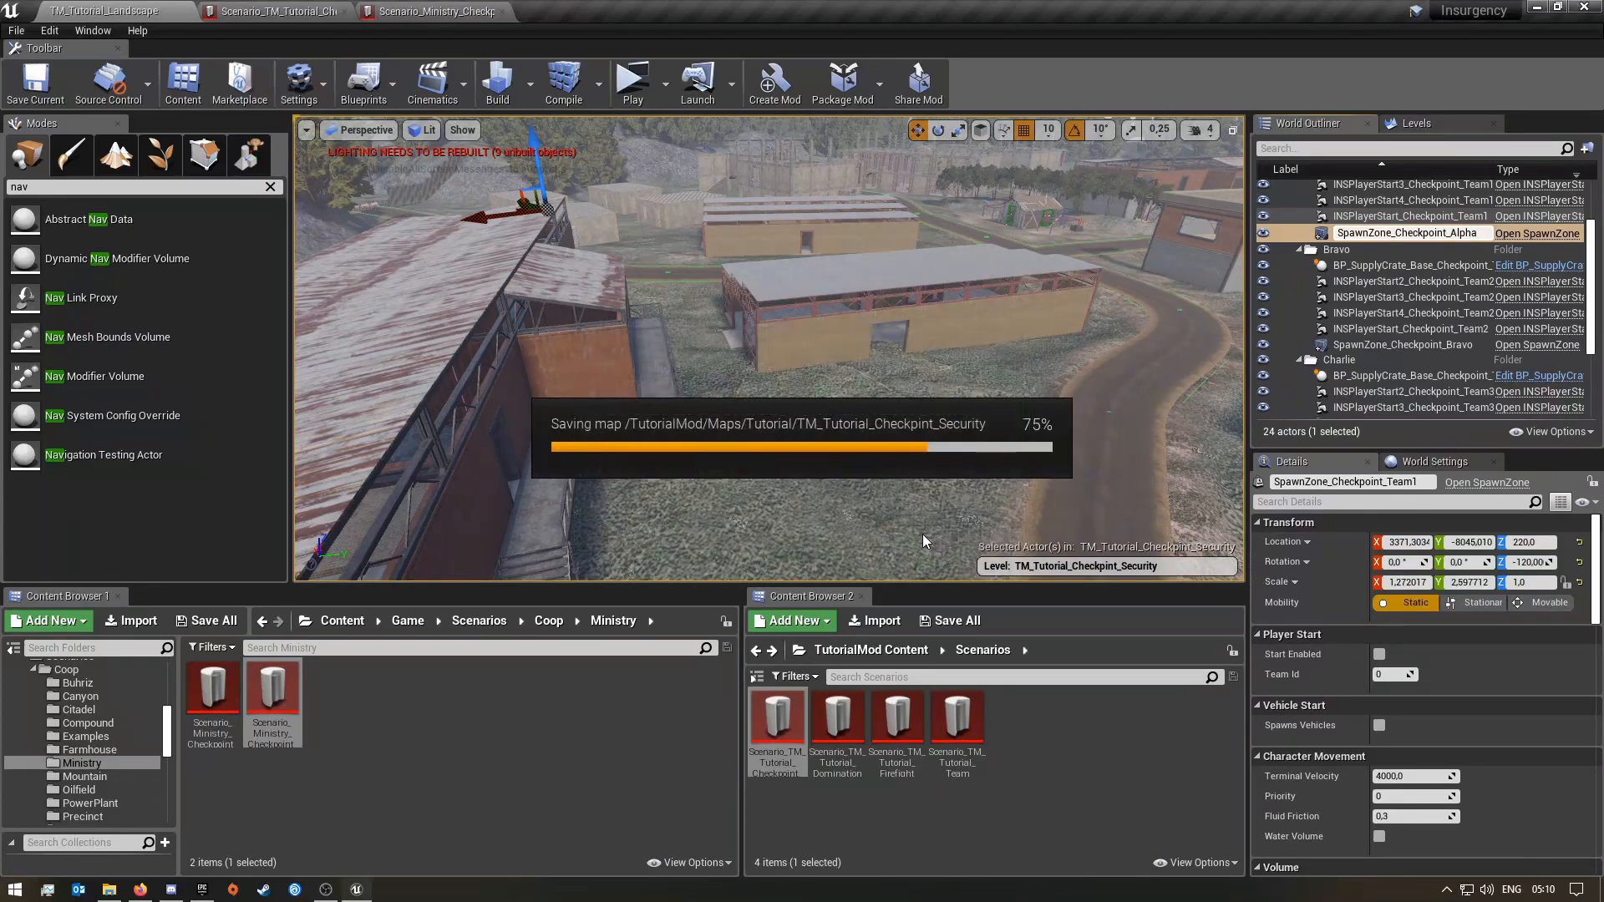
- Rename the Charlie folder's spawn zone to SpawnZone_Checkpoint_Charlie and save the packages that reference it
scroll(1391, 413, down, 4)
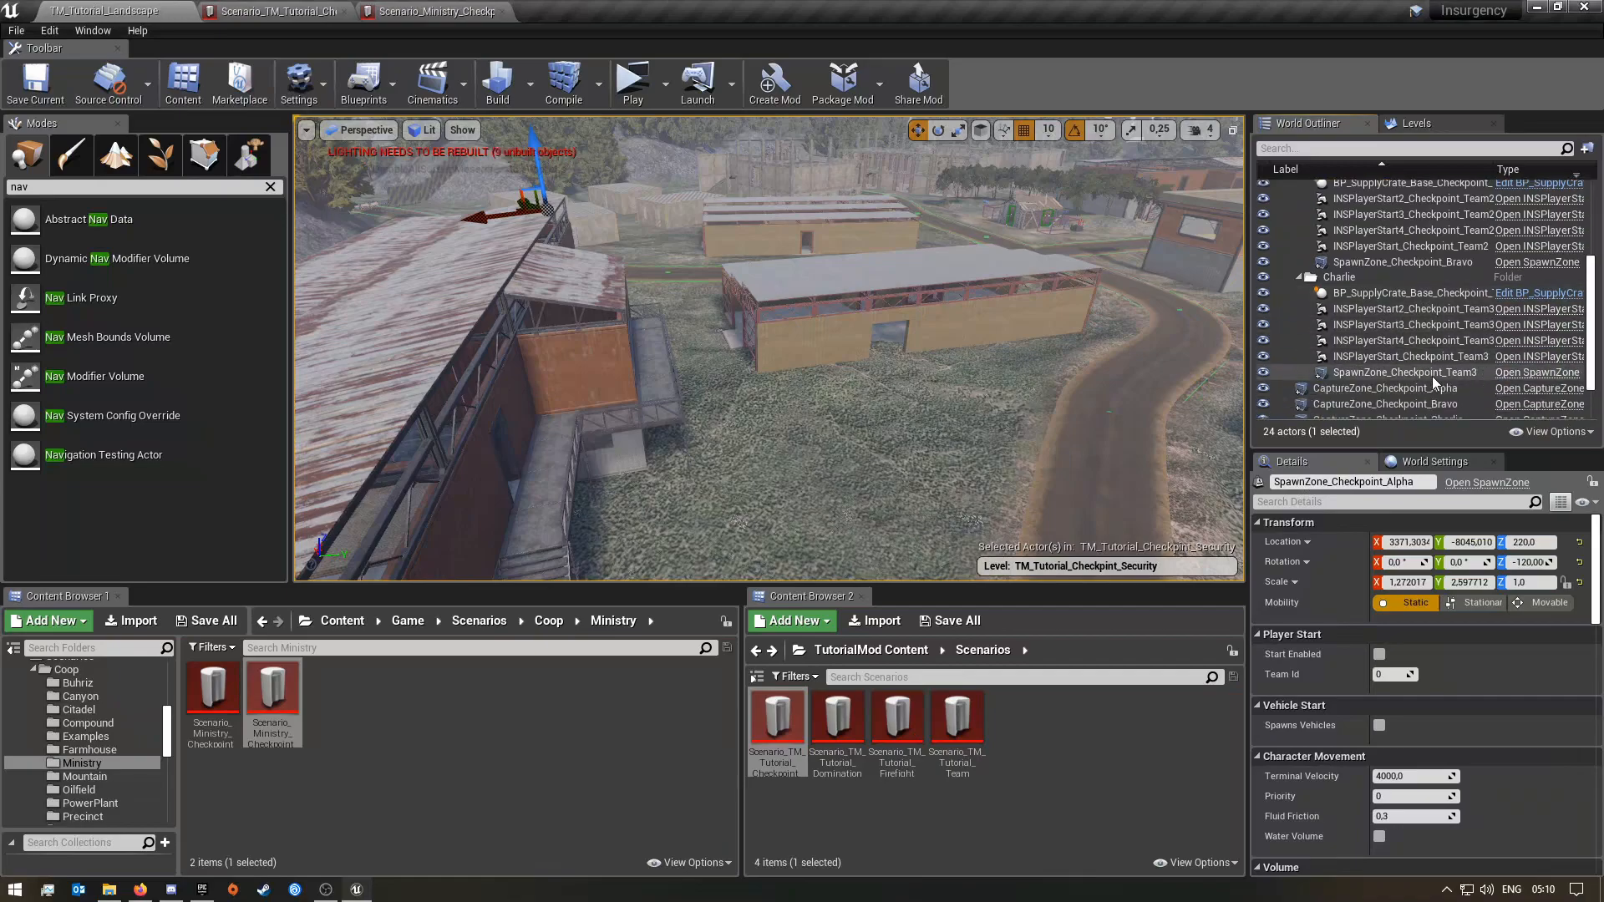
click(1463, 346)
click(1462, 346)
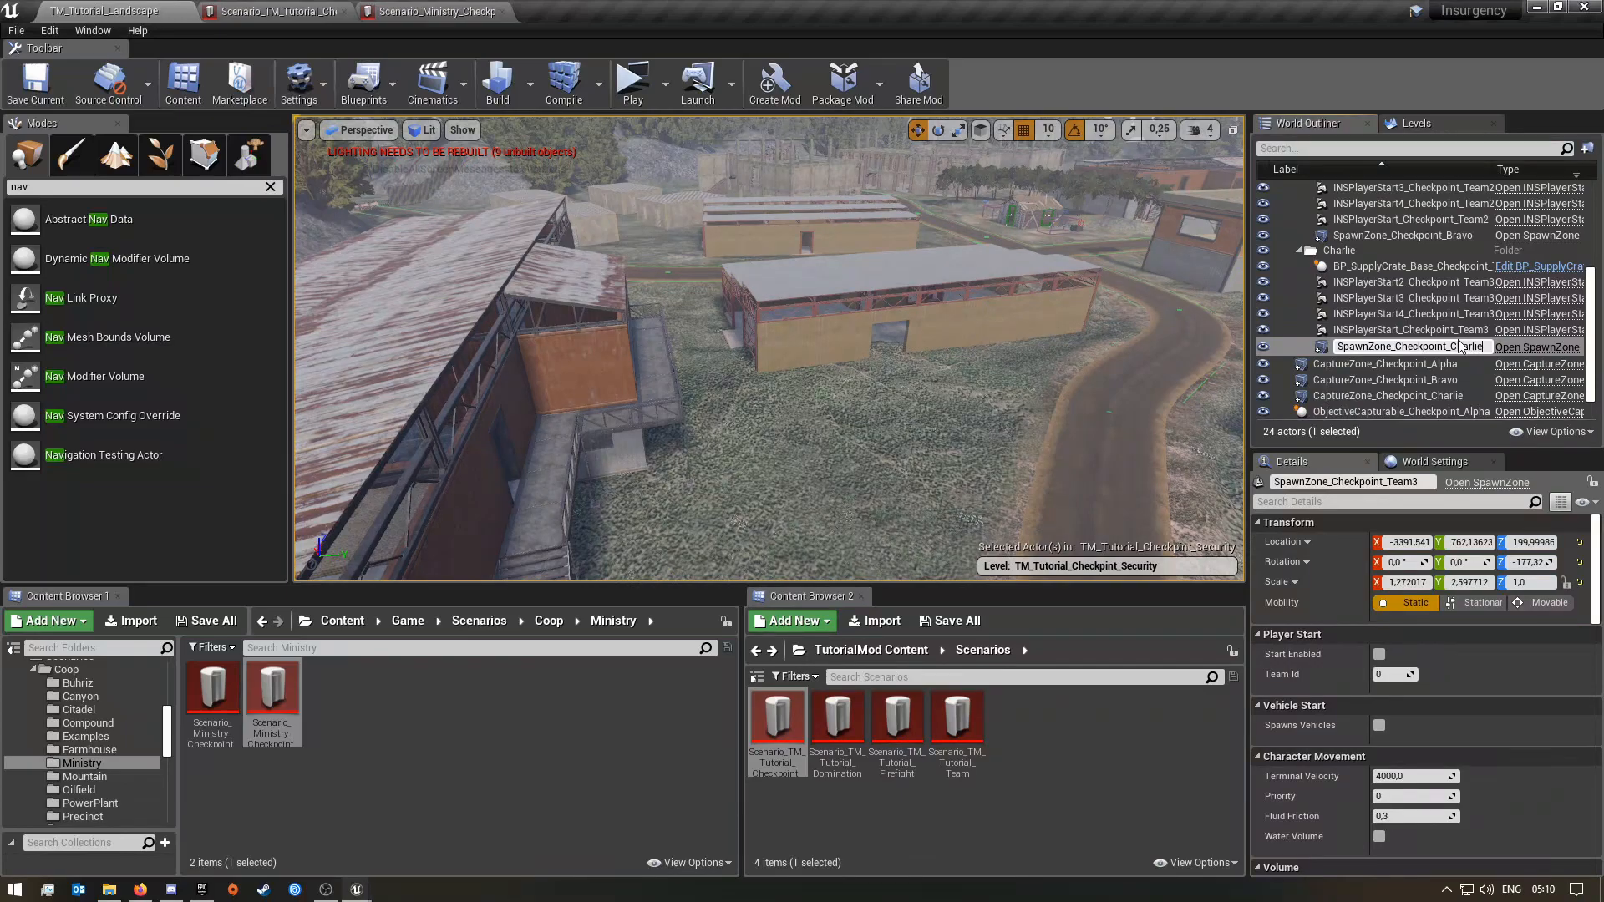
click(913, 539)
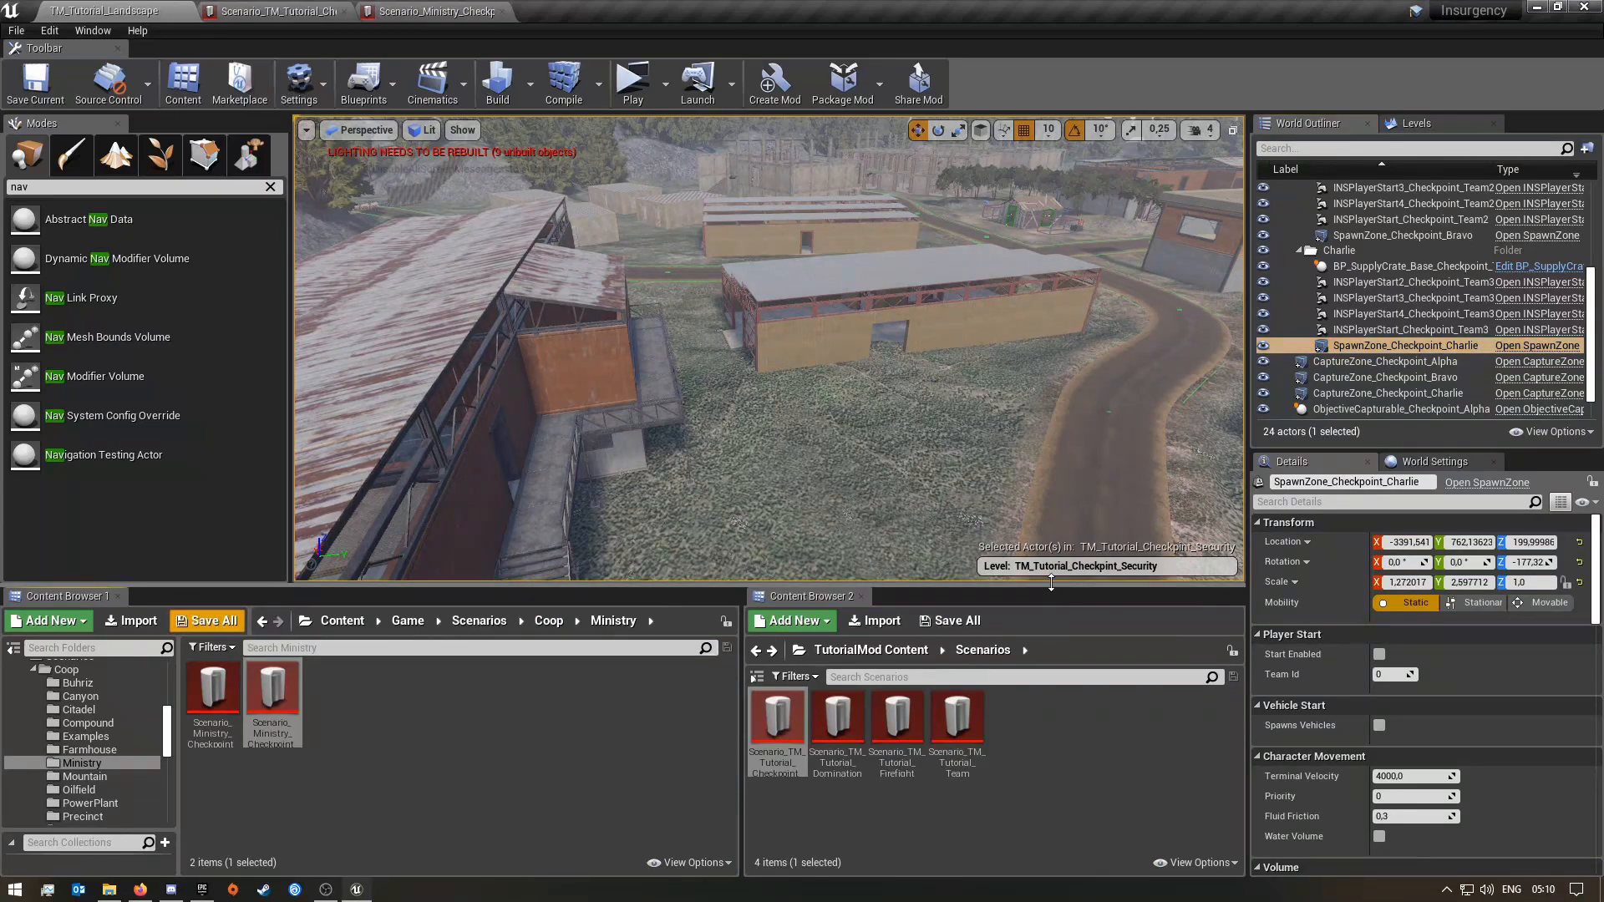
- Review the spawn zone assigned to each objective in the checkpoint scenario
click(276, 11)
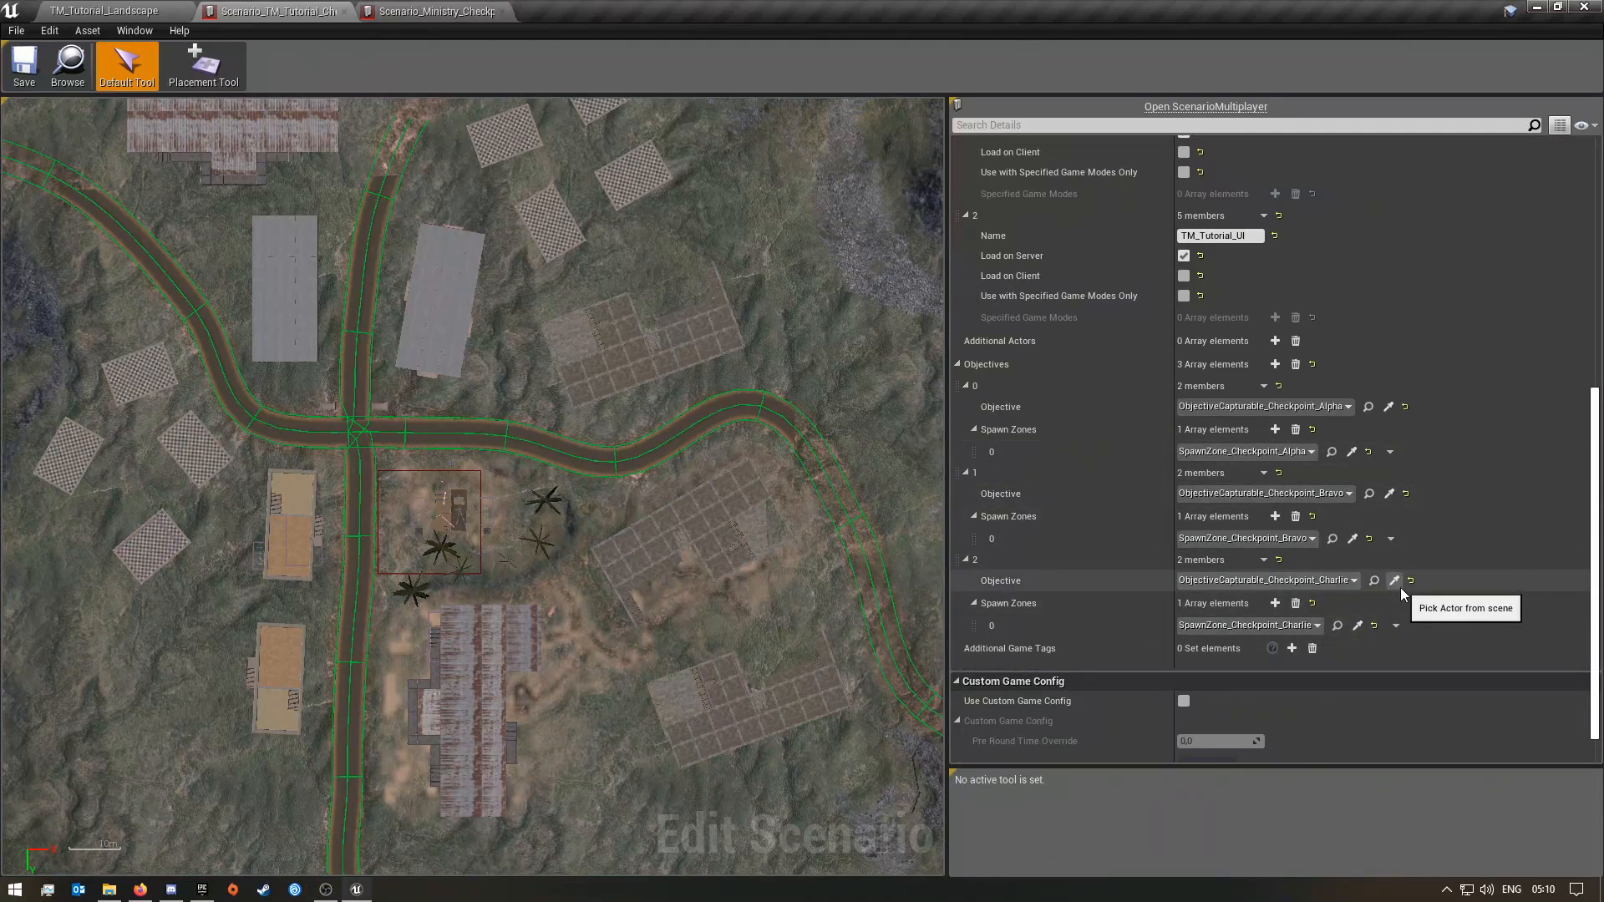
scroll(1401, 589, down, 3)
scroll(1337, 438, up, 4)
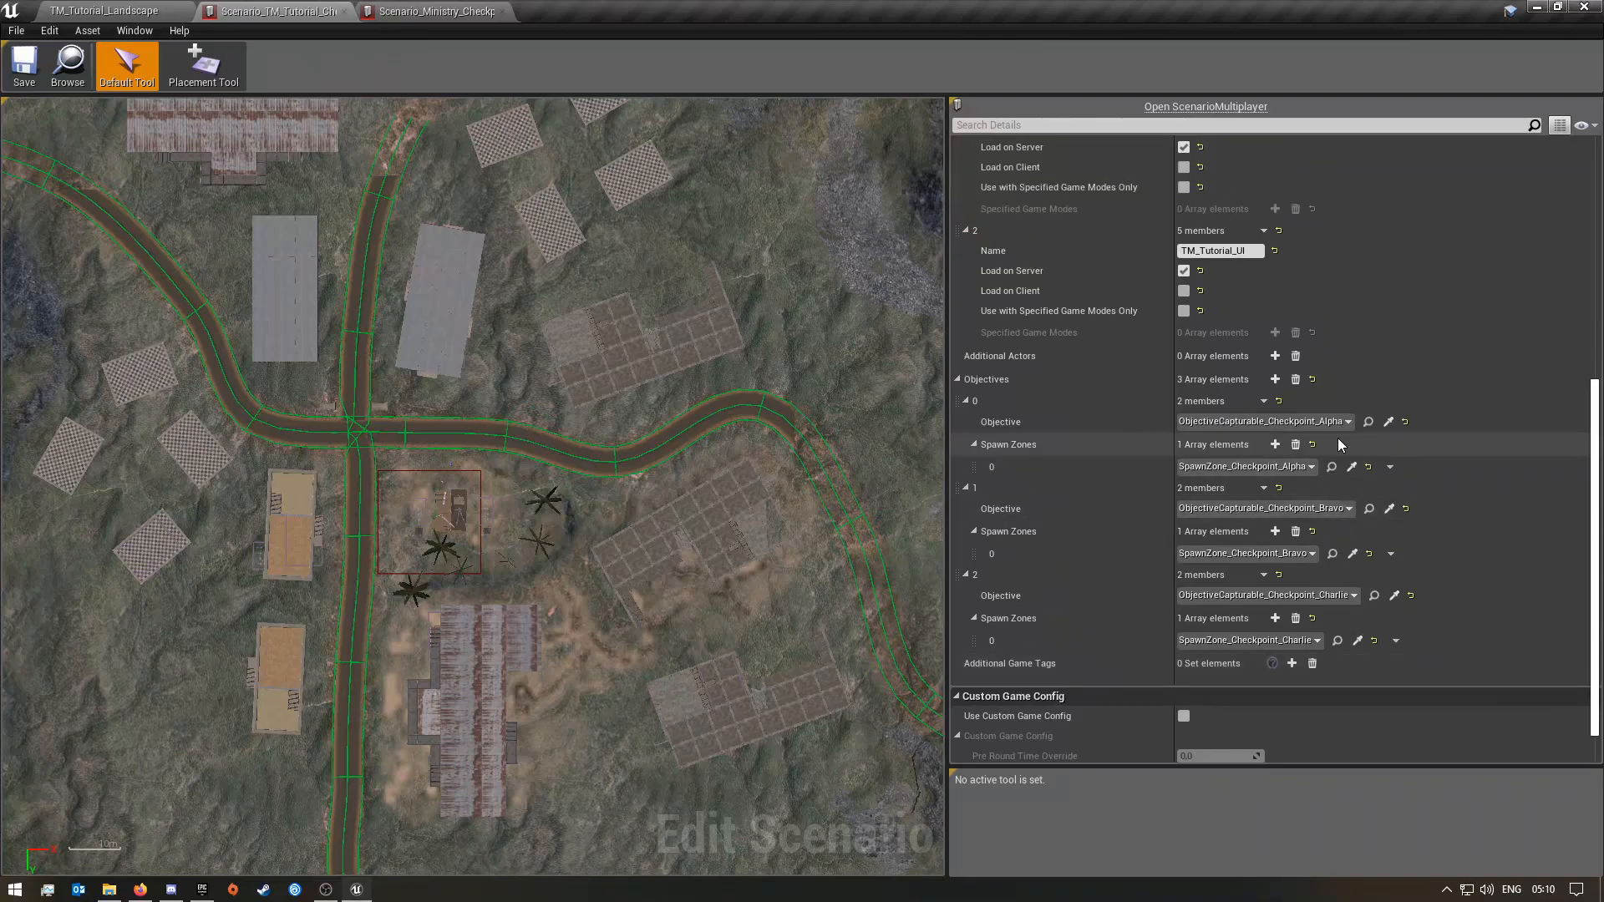
- Compare the tutorial checkpoint scenario's settings with the Ministry checkpoint scenario's general options, sublevels, objectives and spawn zones
scroll(1116, 489, up, 8)
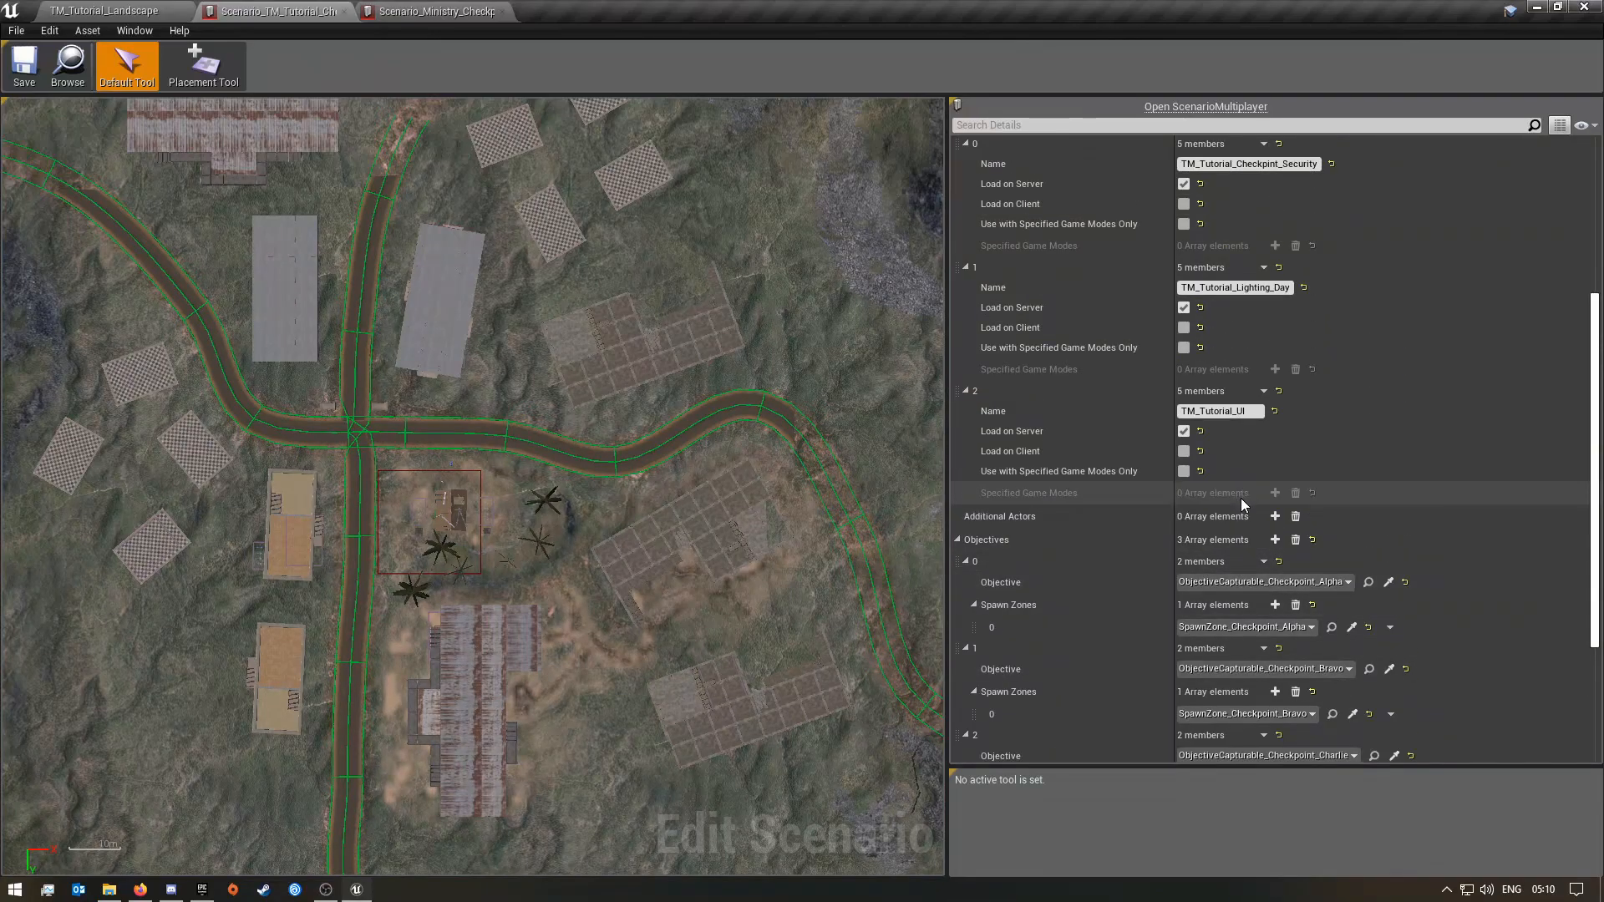
scroll(1241, 499, up, 5)
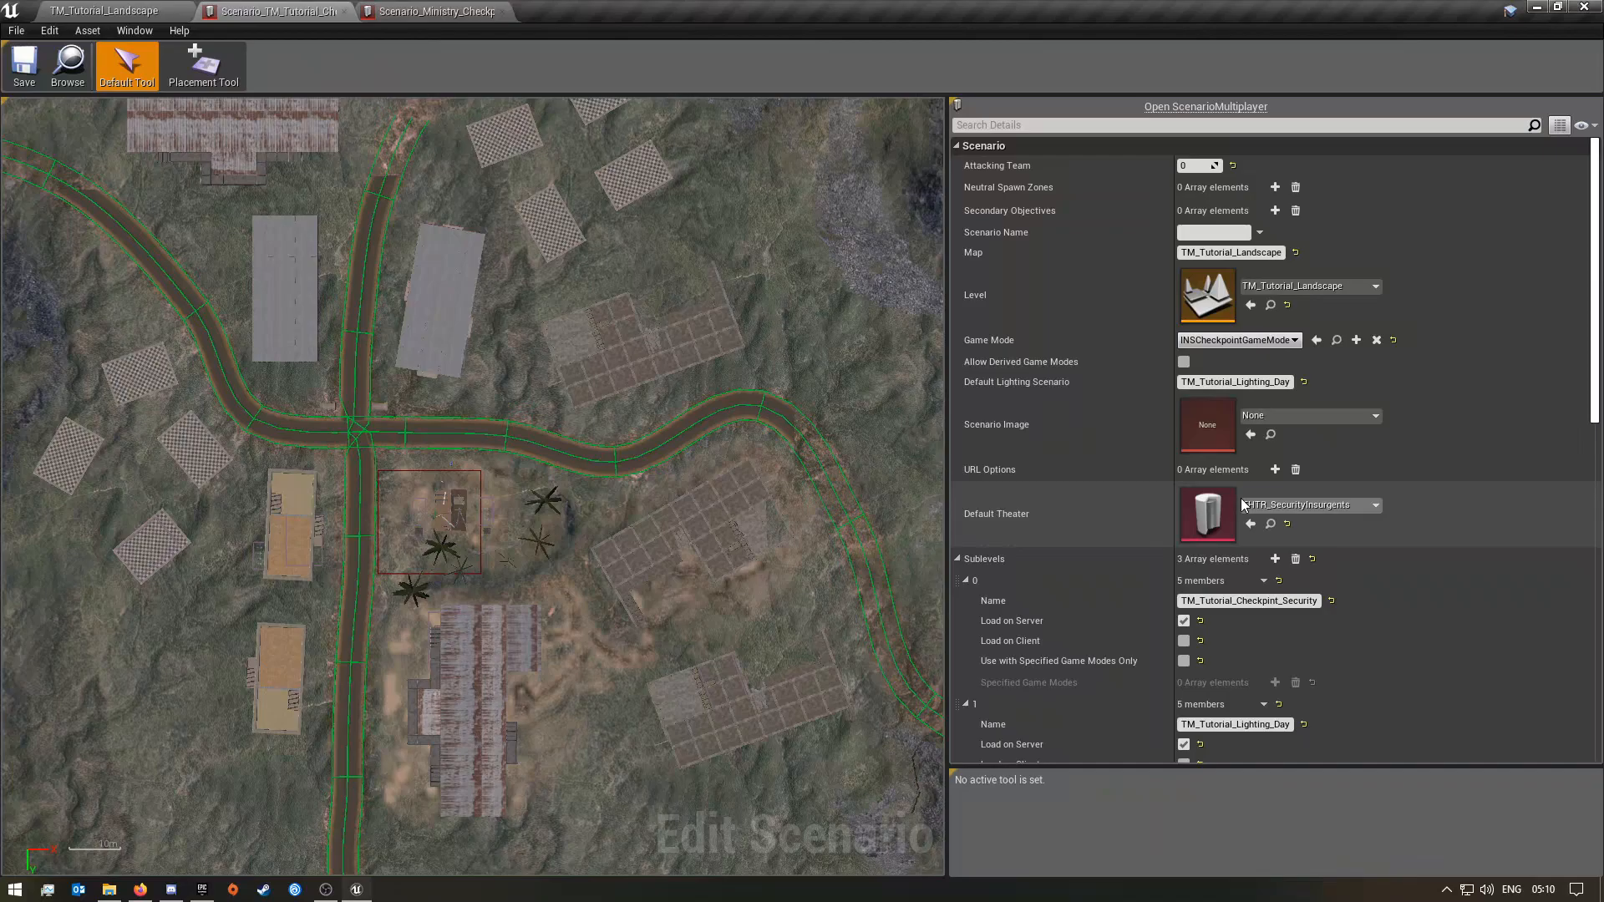
click(430, 11)
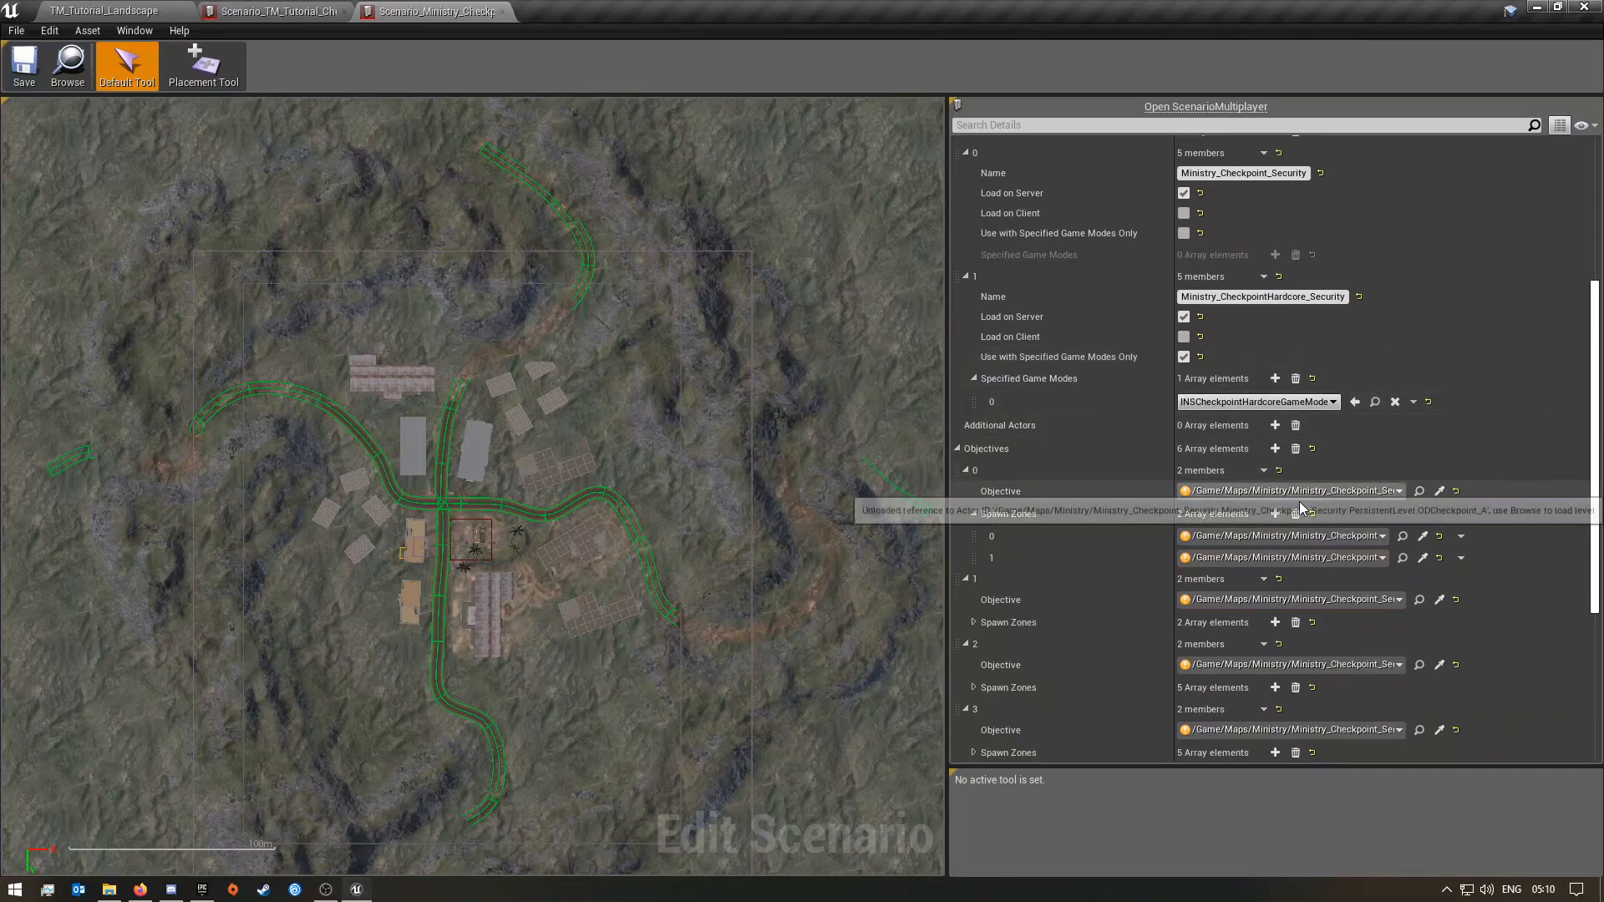
scroll(1256, 604, down, 5)
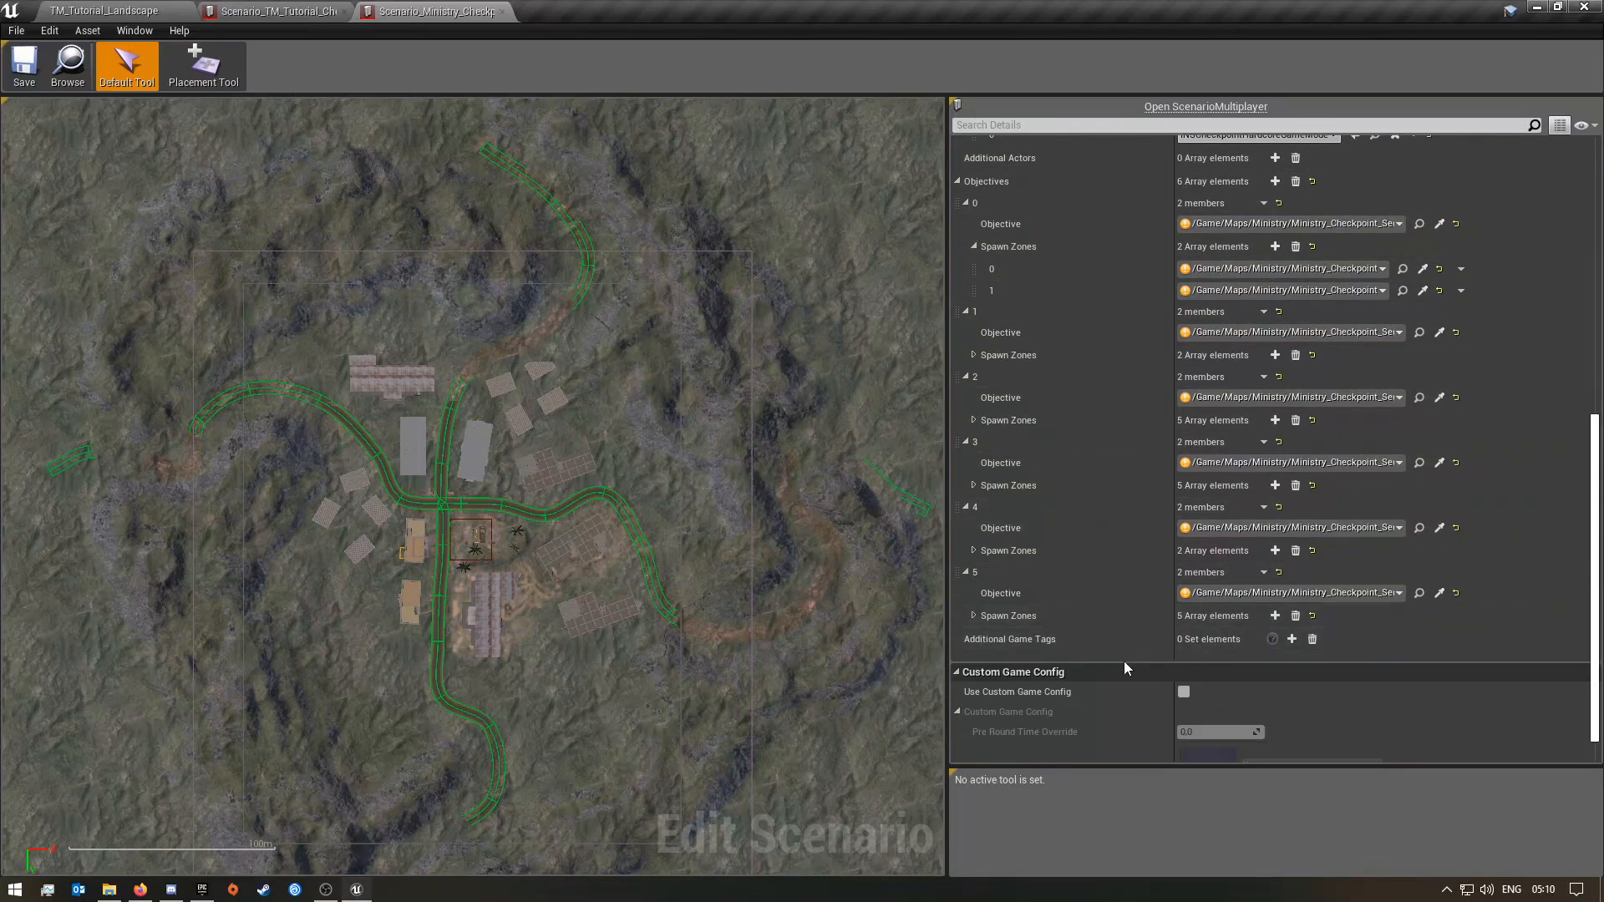
scroll(1256, 608, up, 12)
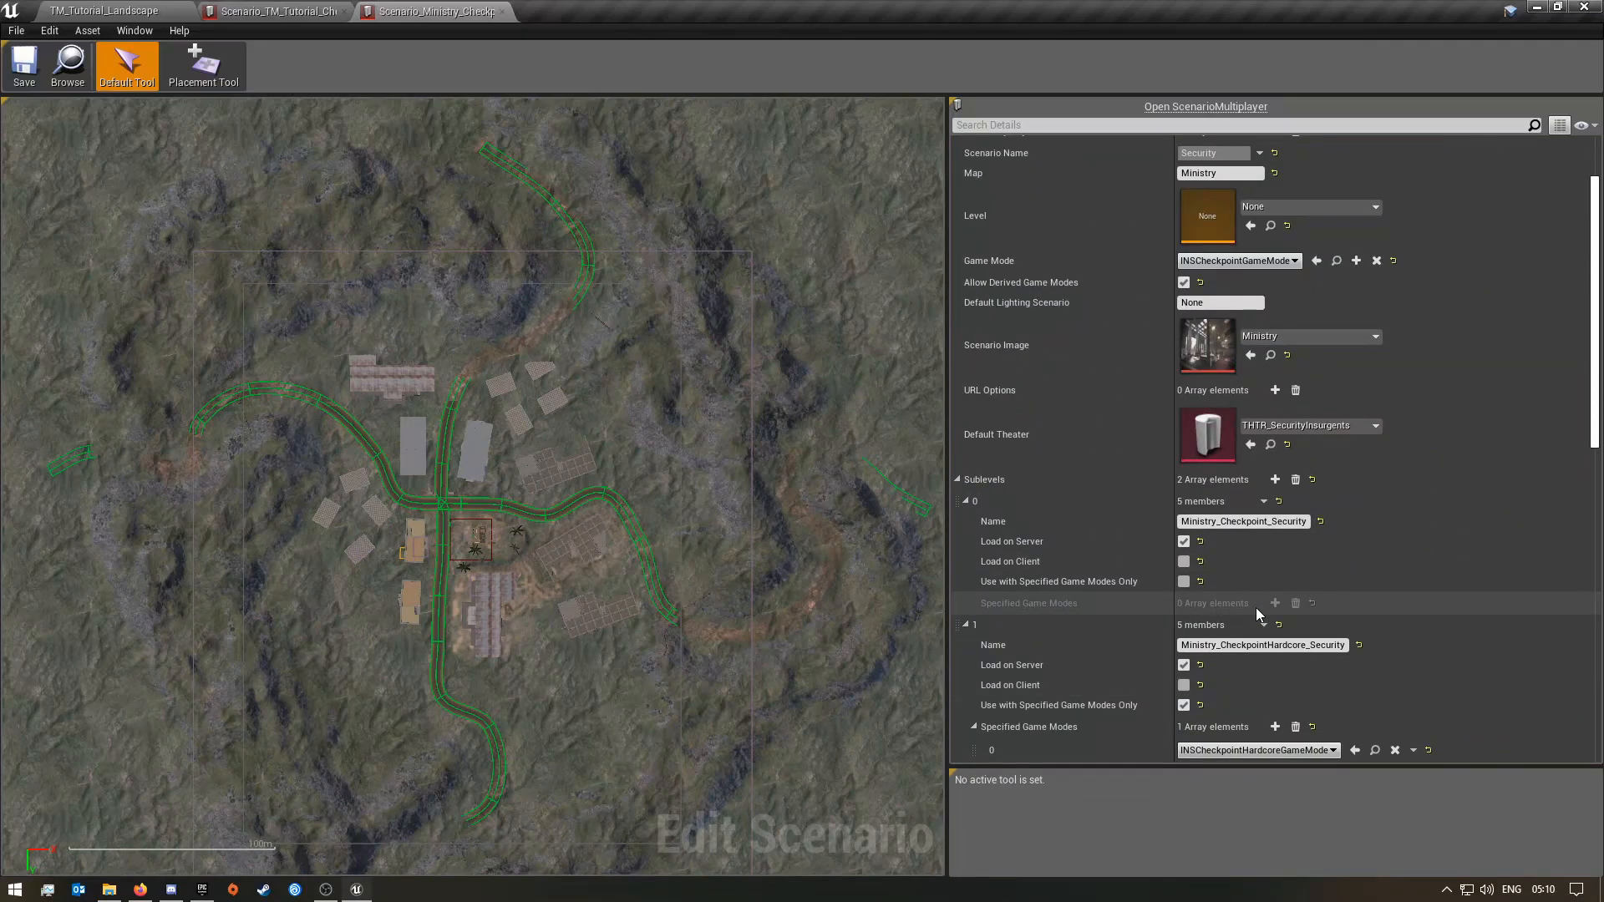
scroll(1256, 608, down, 4)
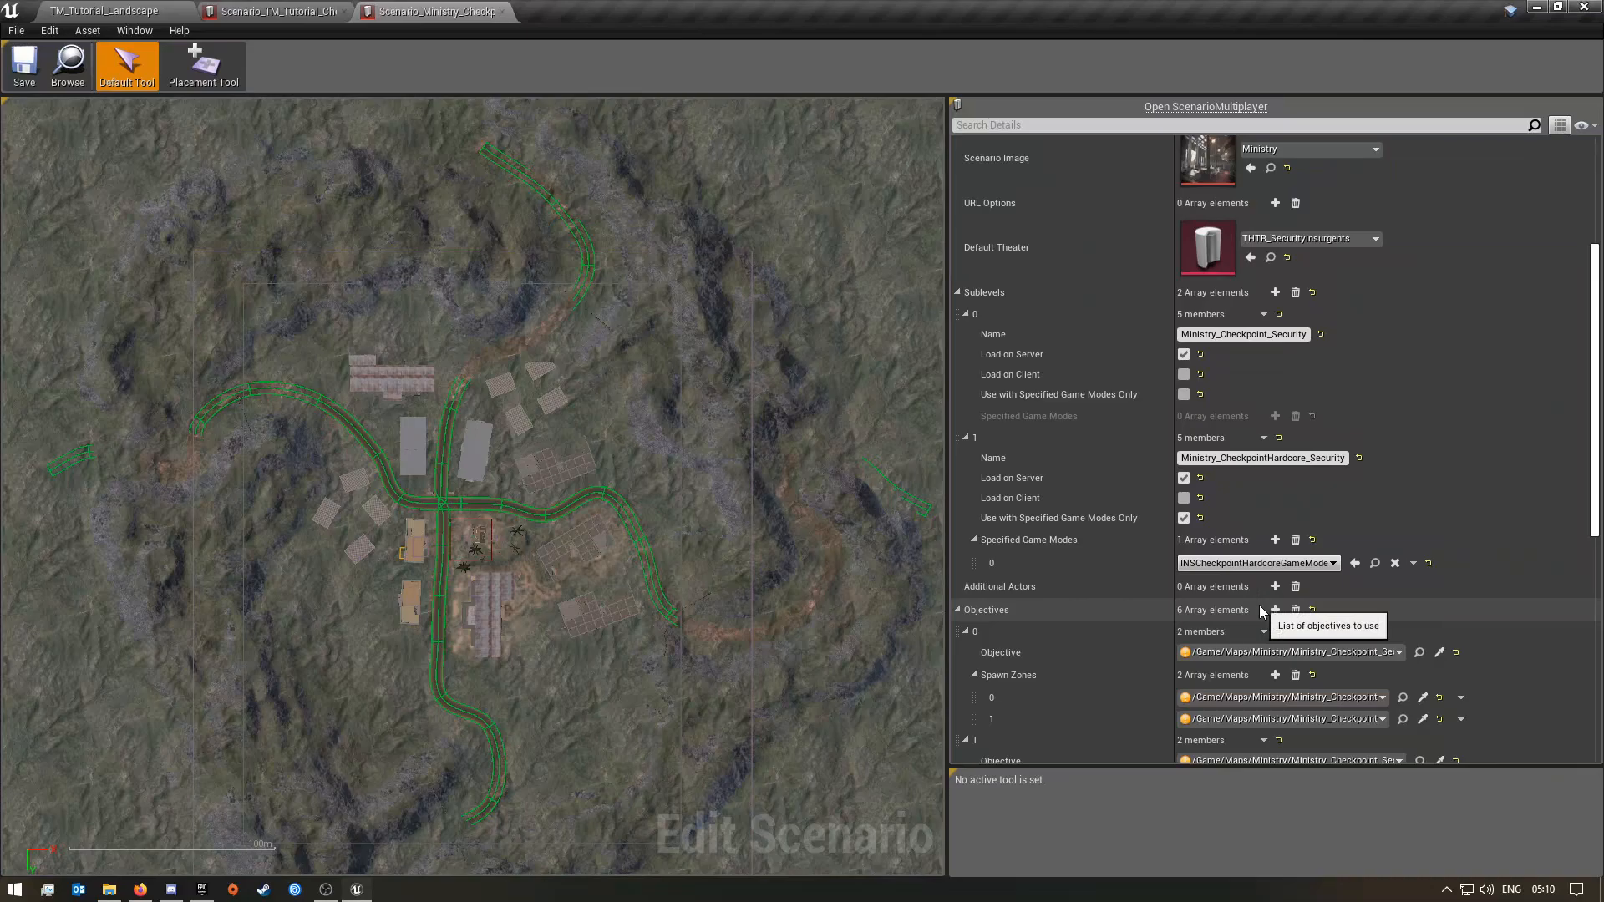
scroll(1409, 615, up, 3)
scroll(1411, 609, up, 2)
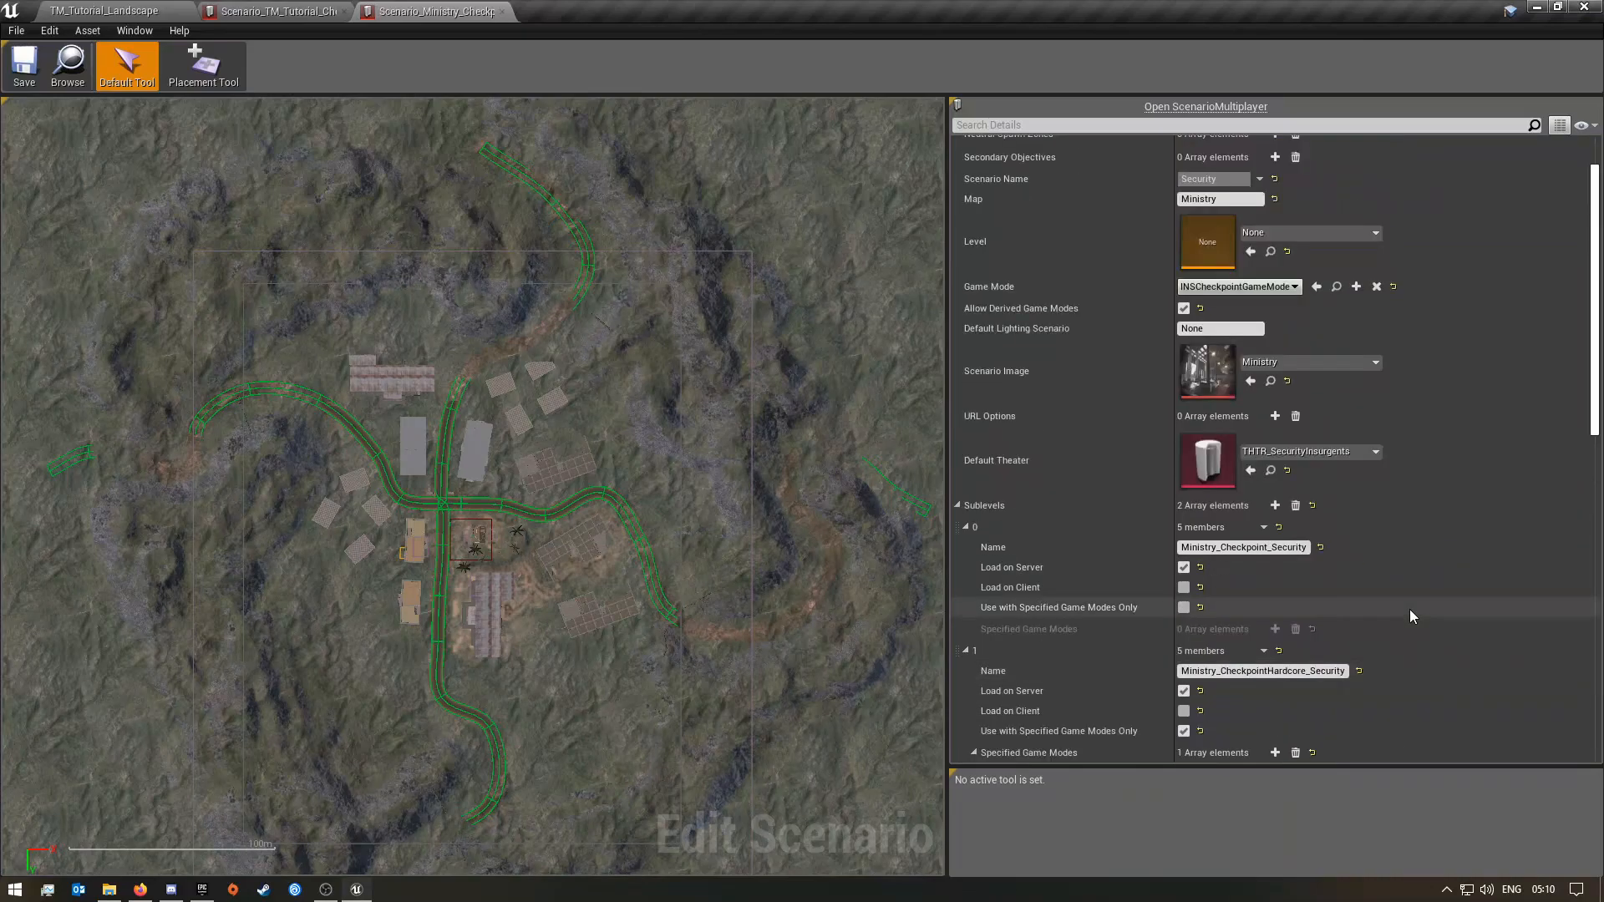
scroll(1370, 530, up, 1)
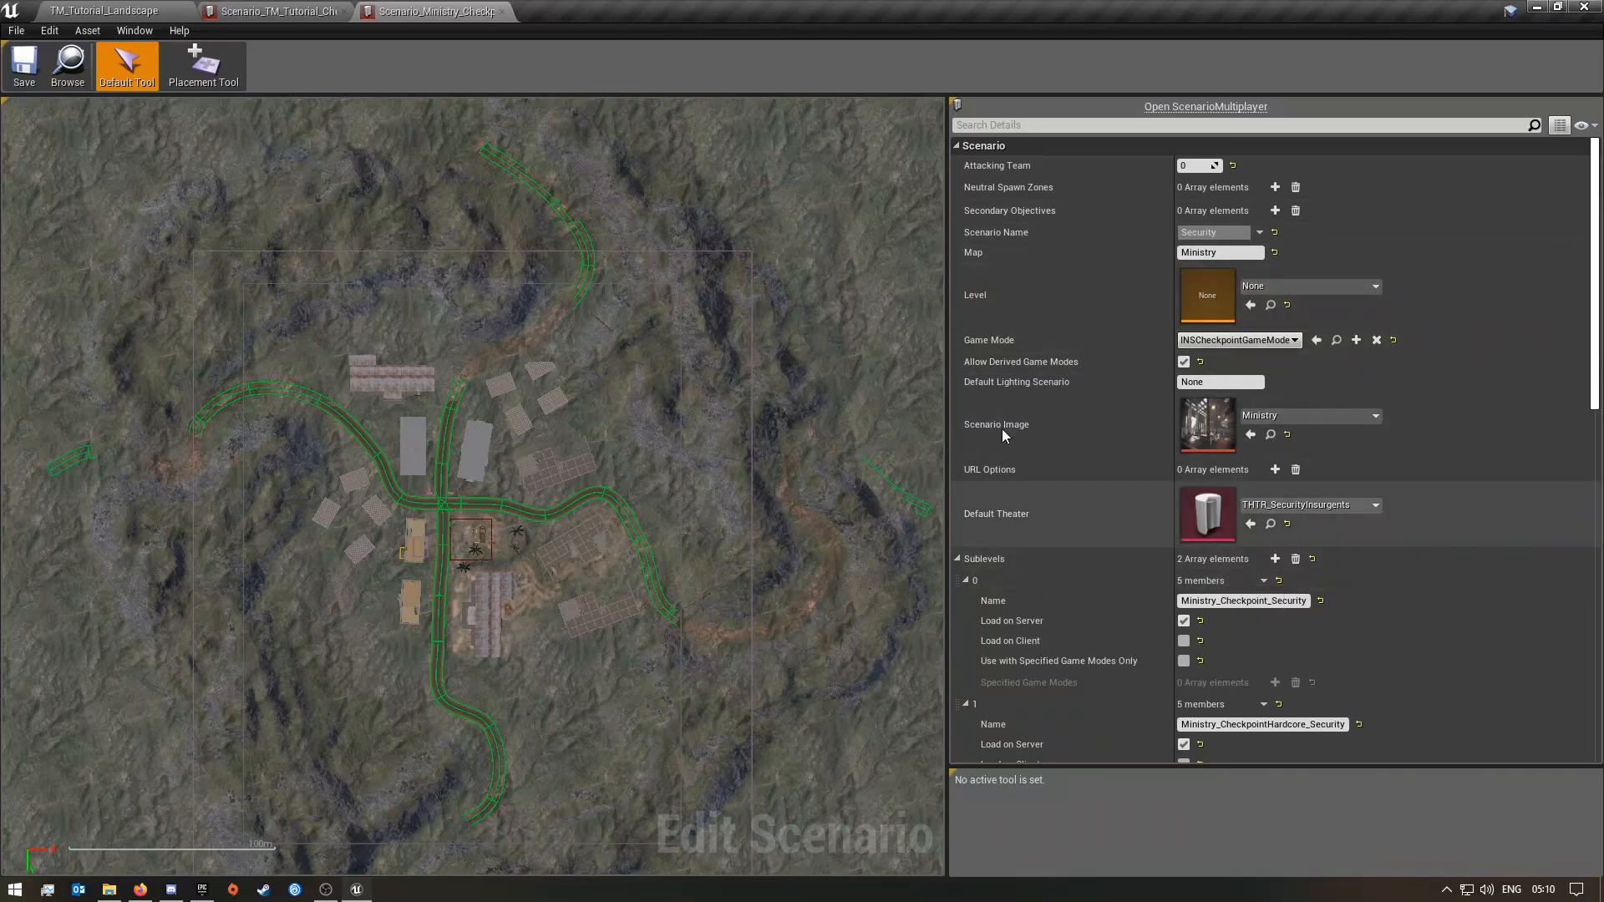
- Close the Ministry checkpoint scenario, check the tutorial scenario's sublevels and objectives, and return to the TM_Tutorial_Landscape level
click(501, 11)
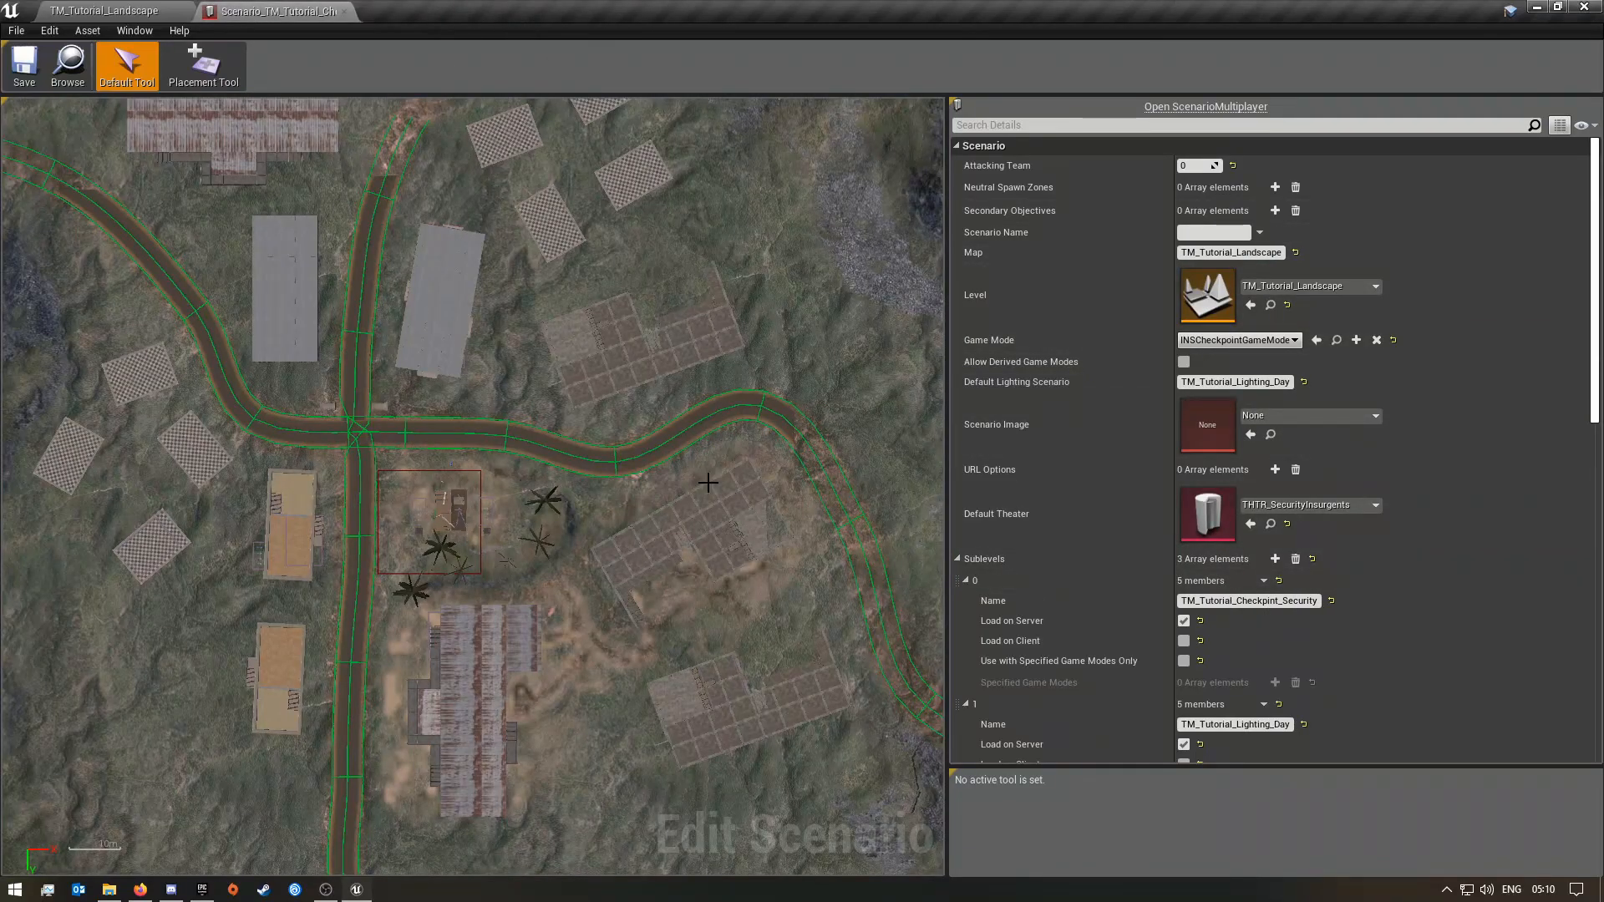
scroll(1361, 563, down, 5)
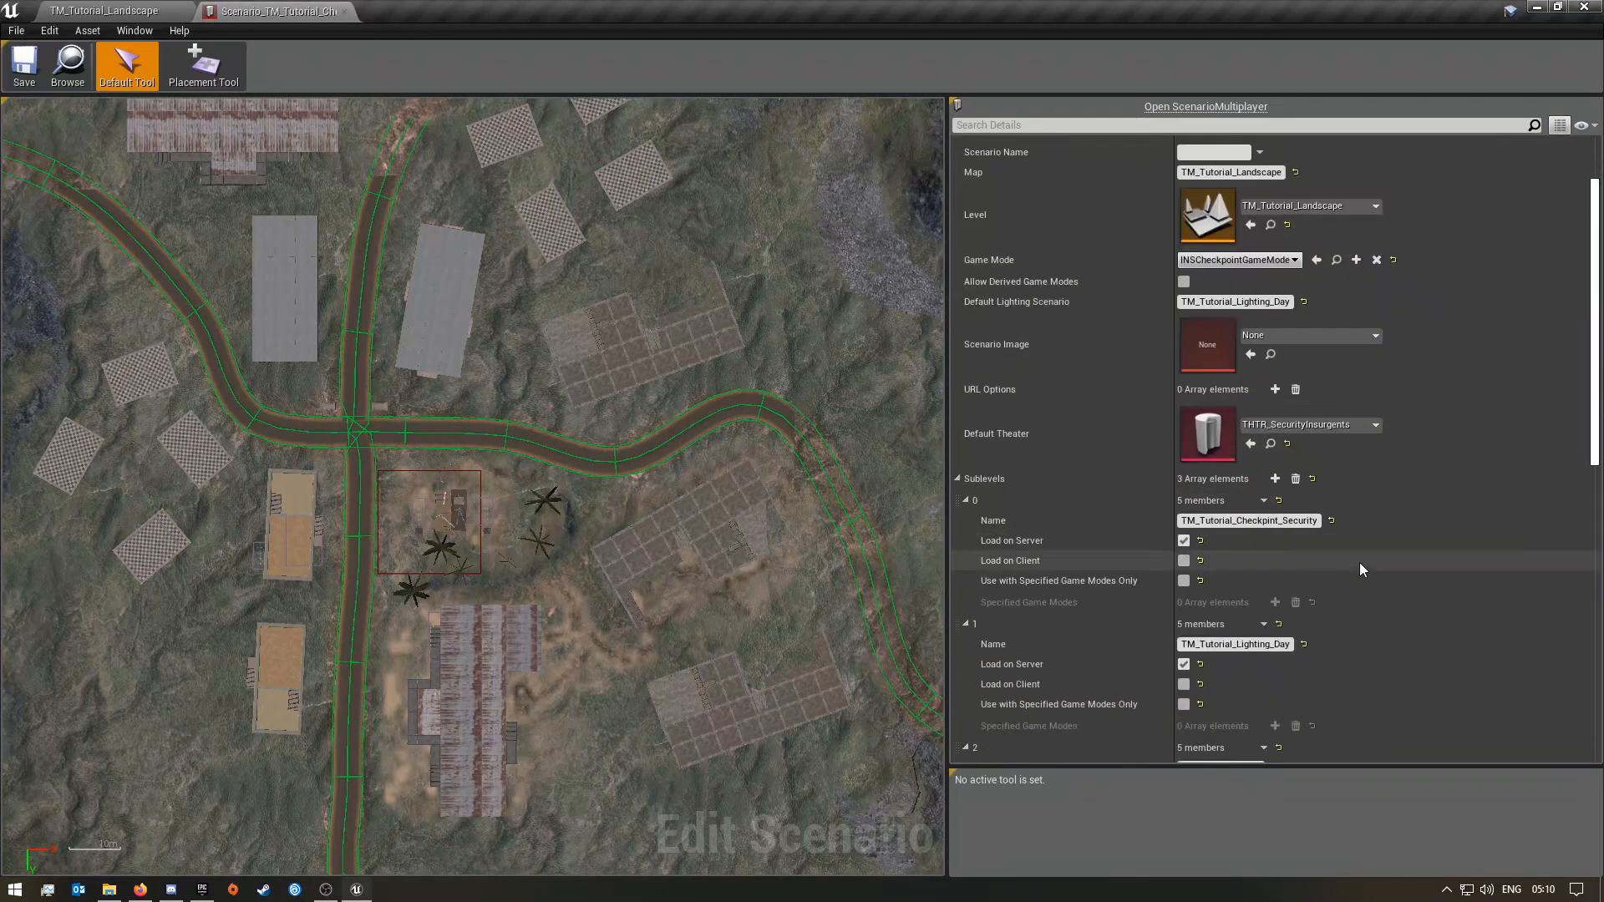
scroll(1360, 563, down, 1)
scroll(1325, 623, down, 4)
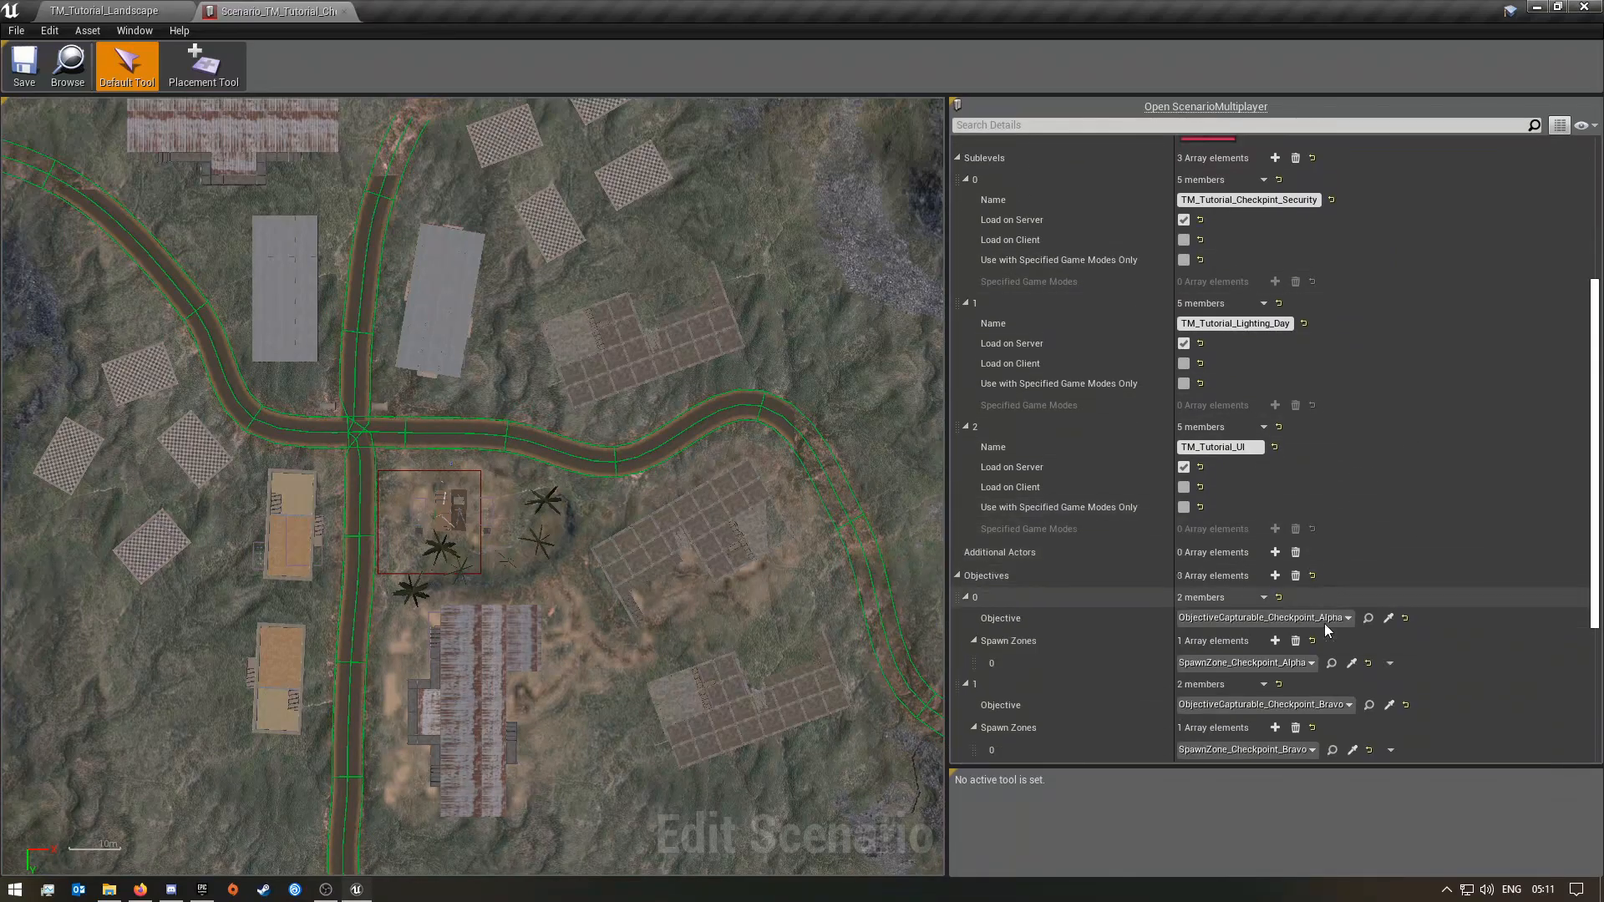
click(112, 10)
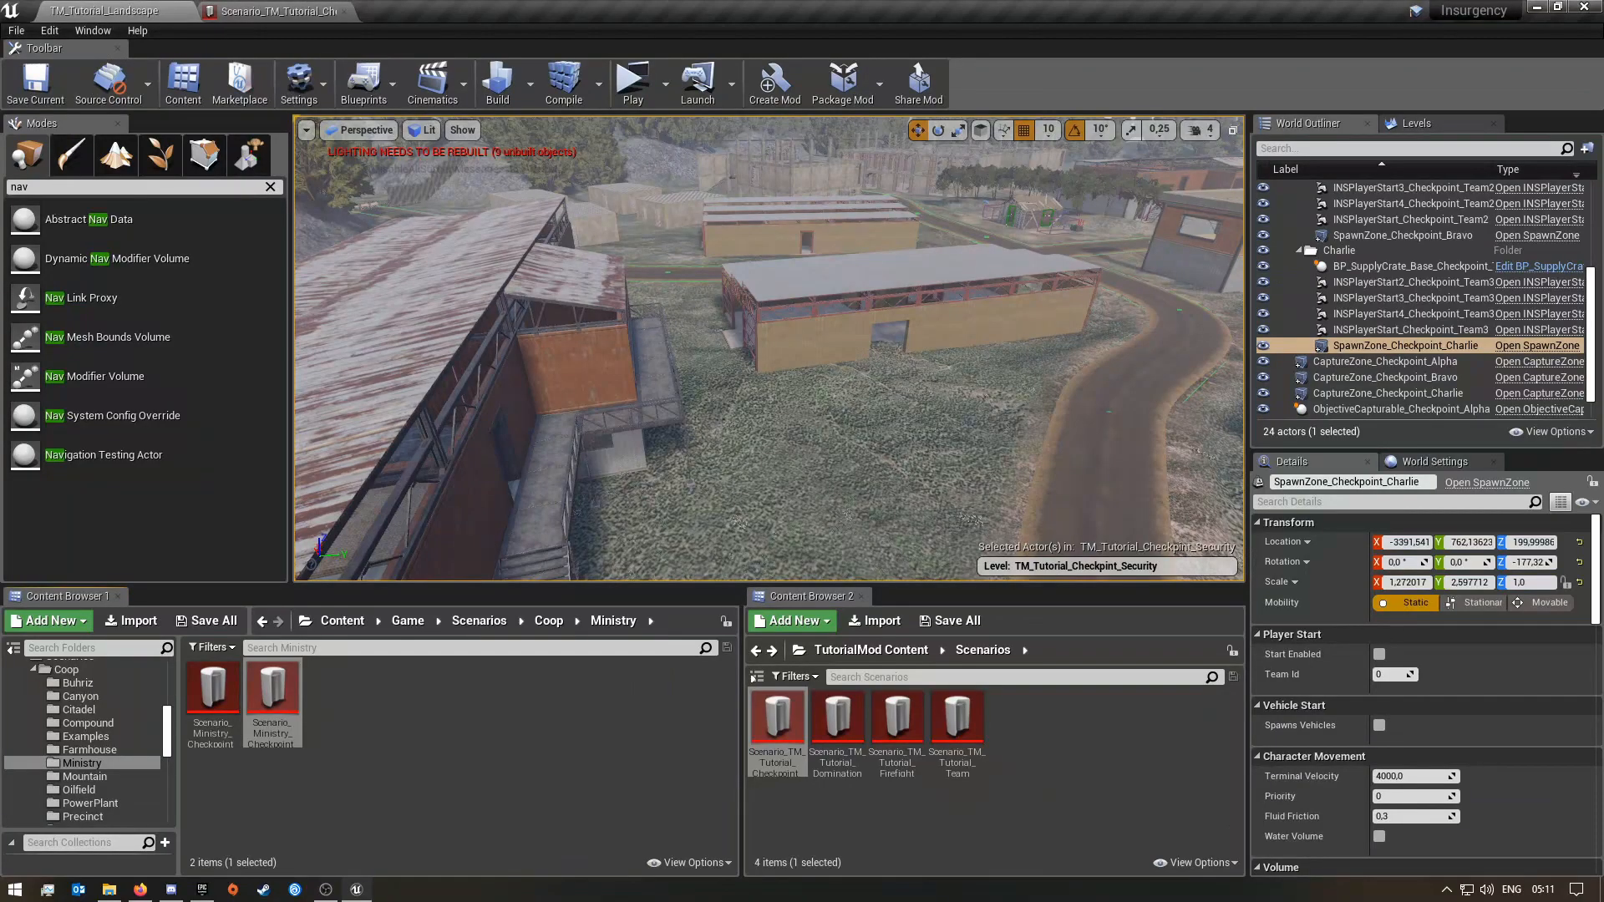
- Place a Spawn Zone Counter Attack actor on the grass between the checkered-roof buildings and set its Team Id to 1
right_drag(732, 420, 673, 414)
key(Escape)
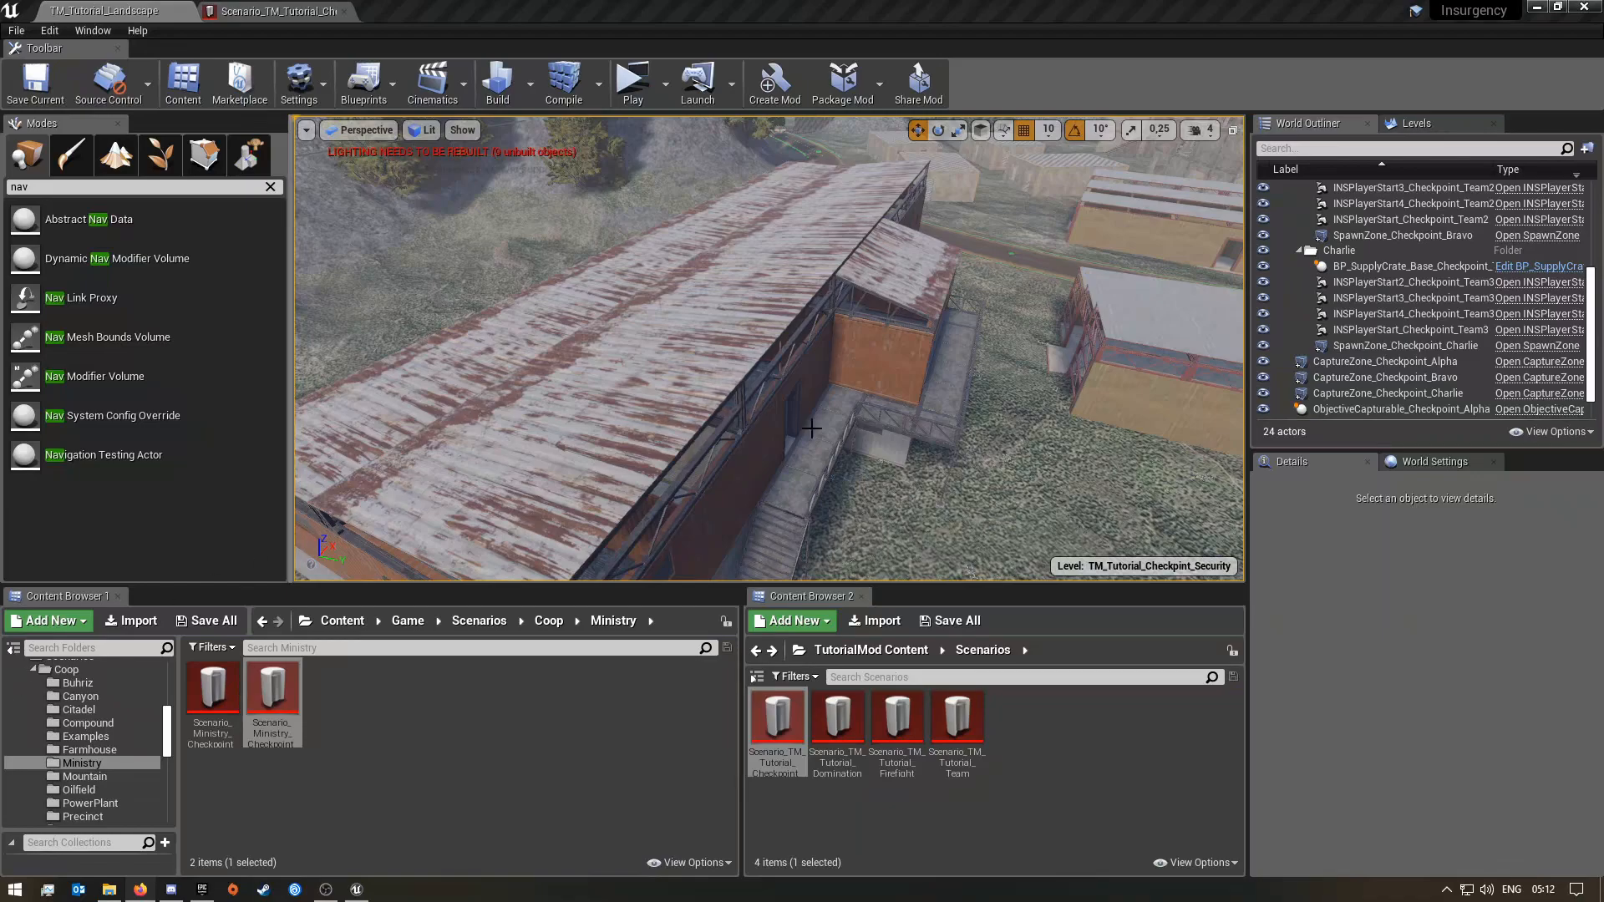
right_drag(803, 427, 1270, 493)
right_drag(769, 348, 765, 351)
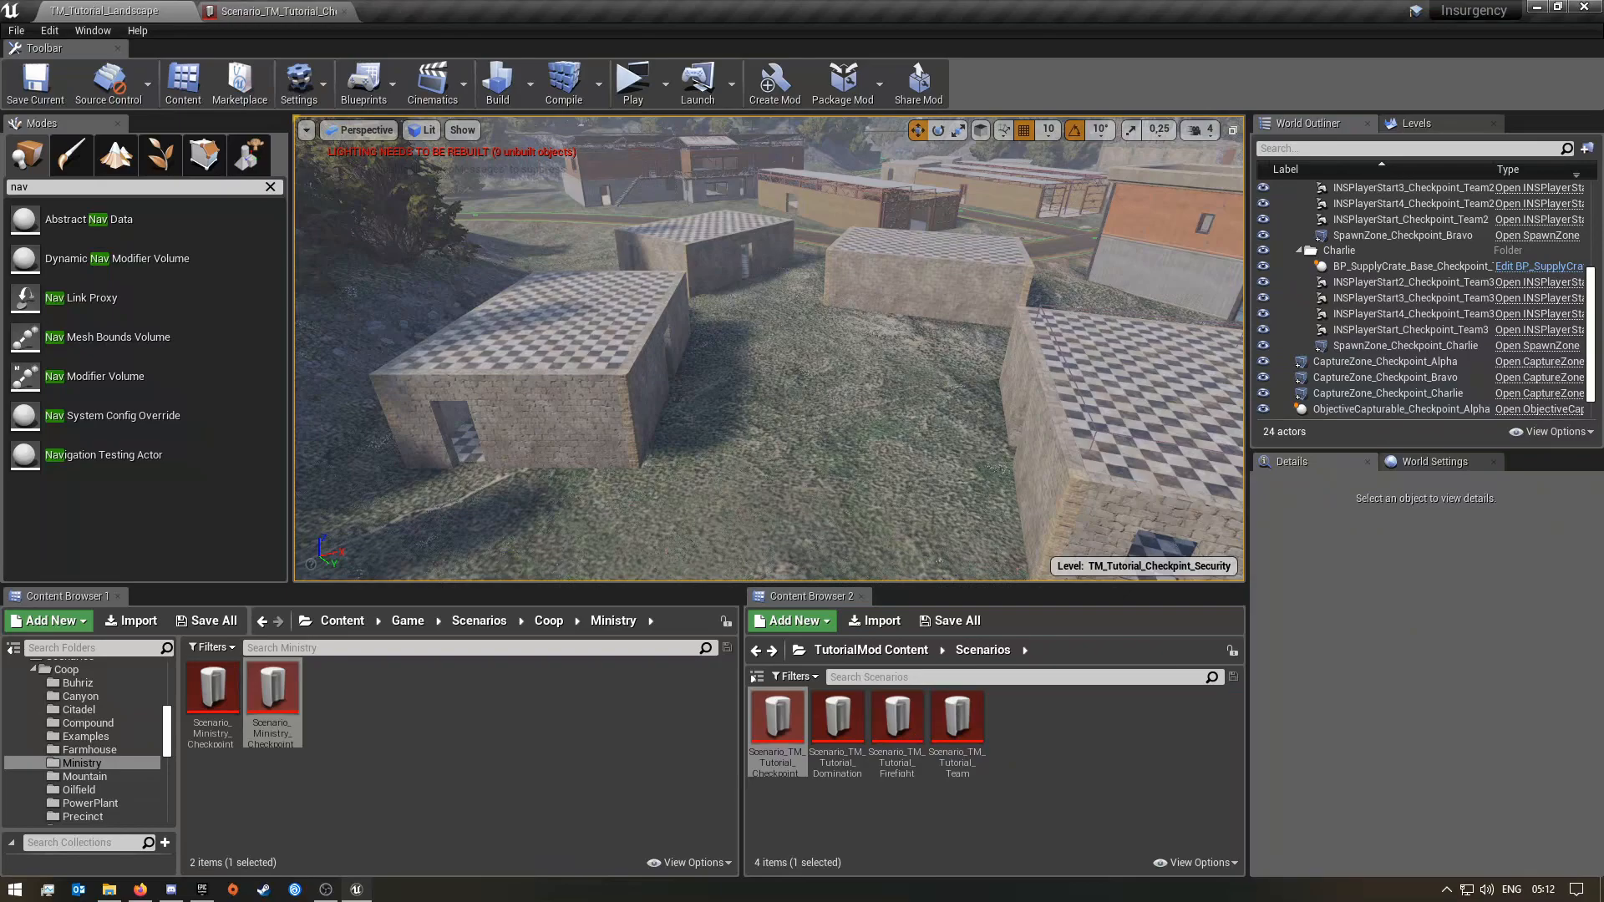
click(205, 187)
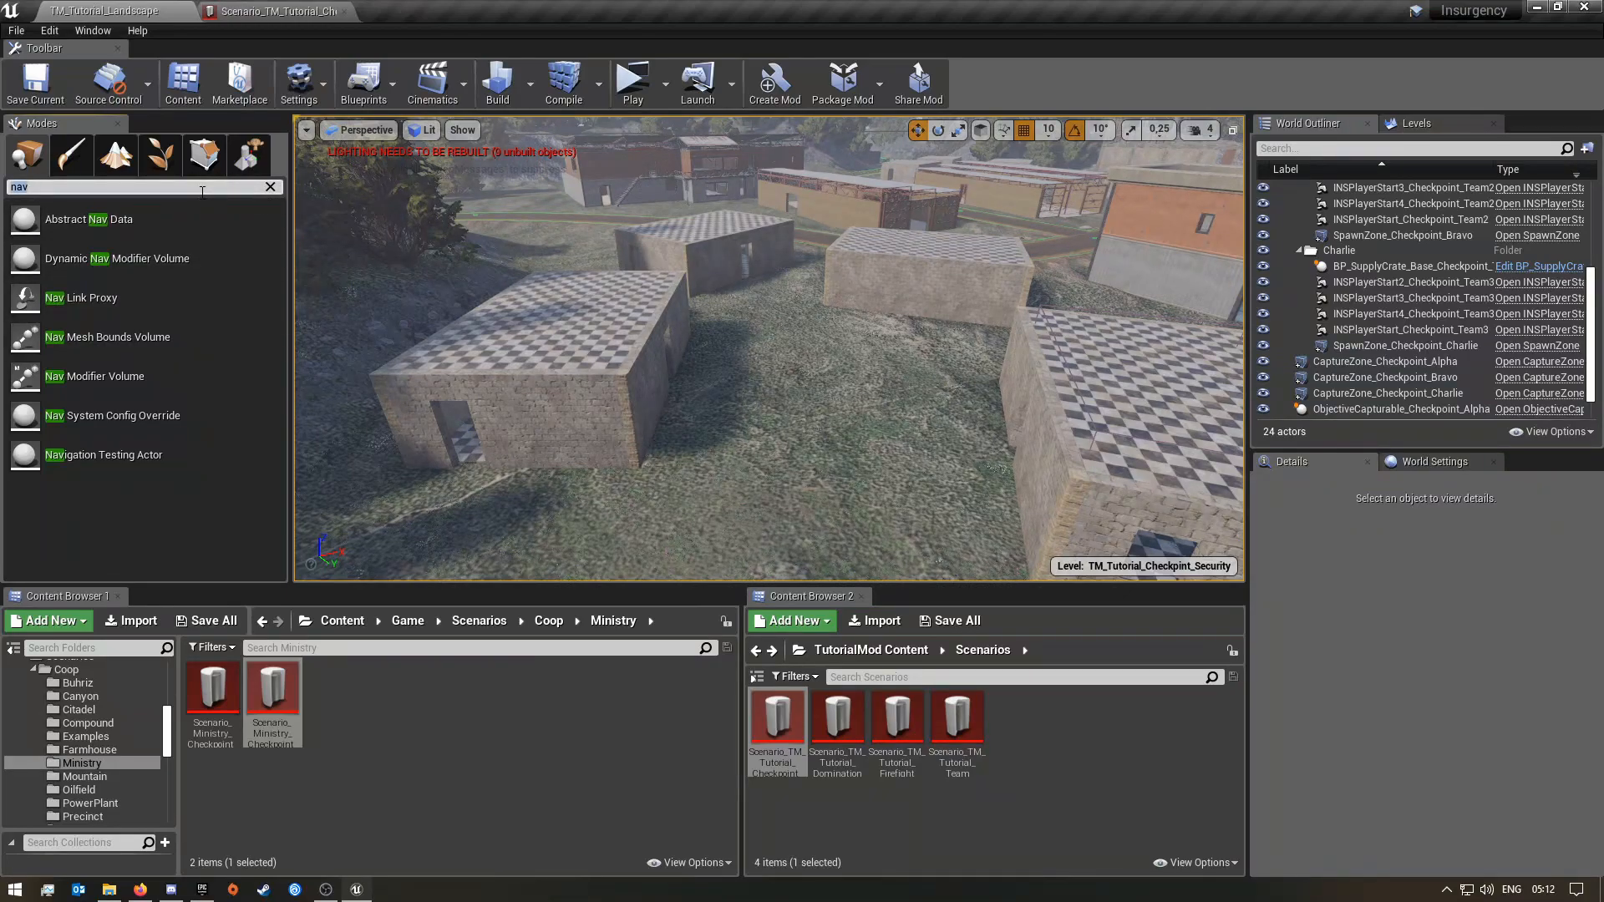
text(Counter)
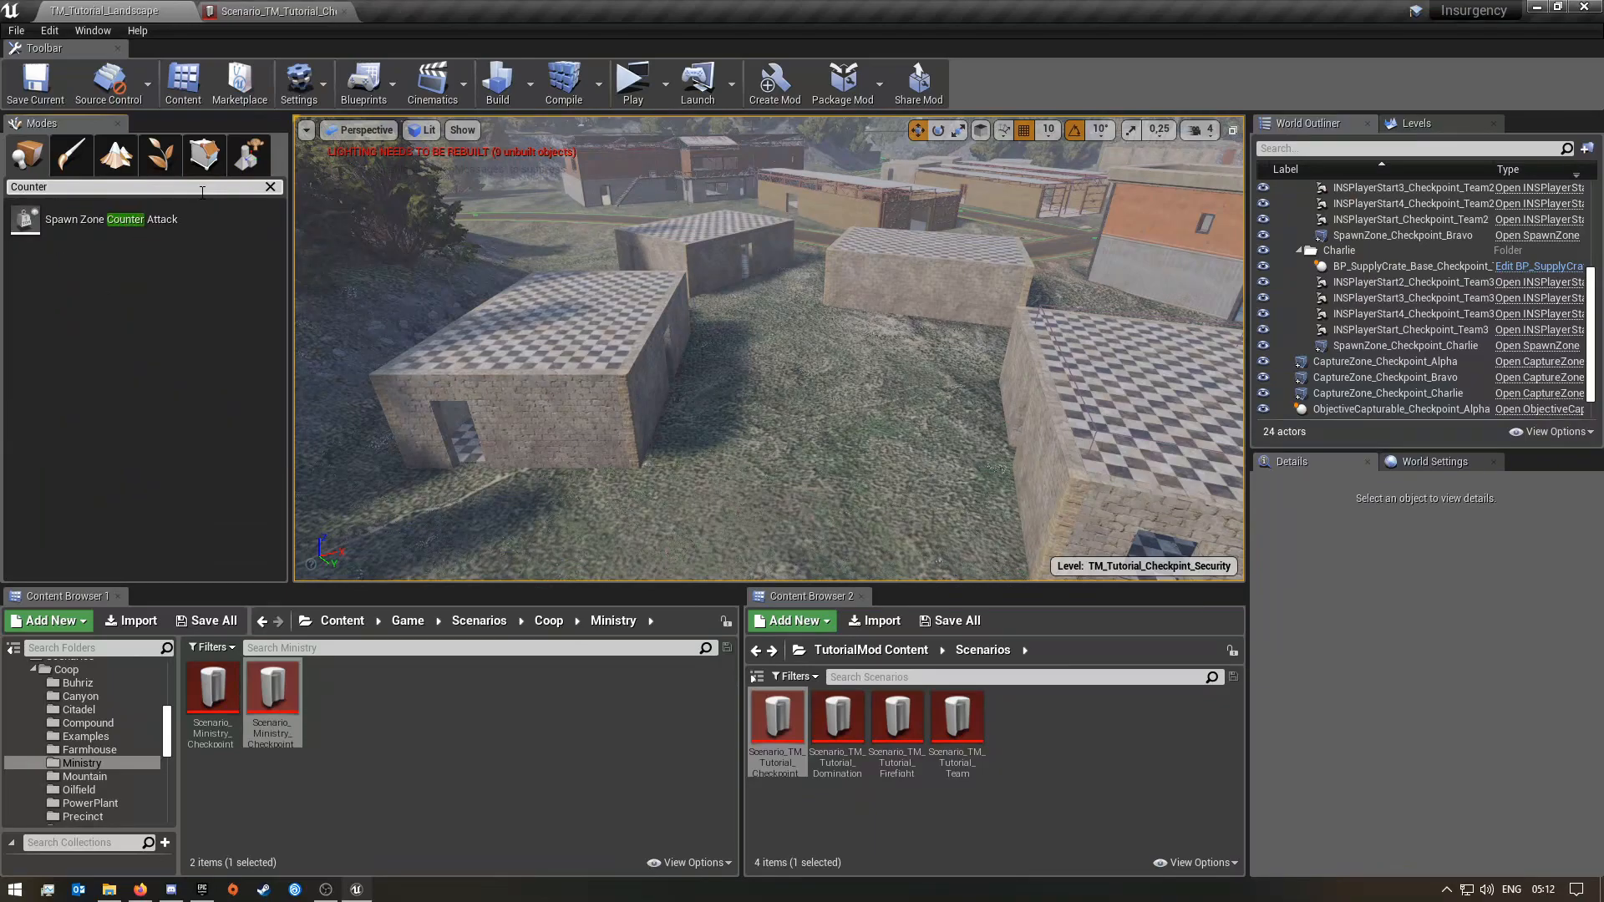
drag(62, 222, 779, 381)
key(f)
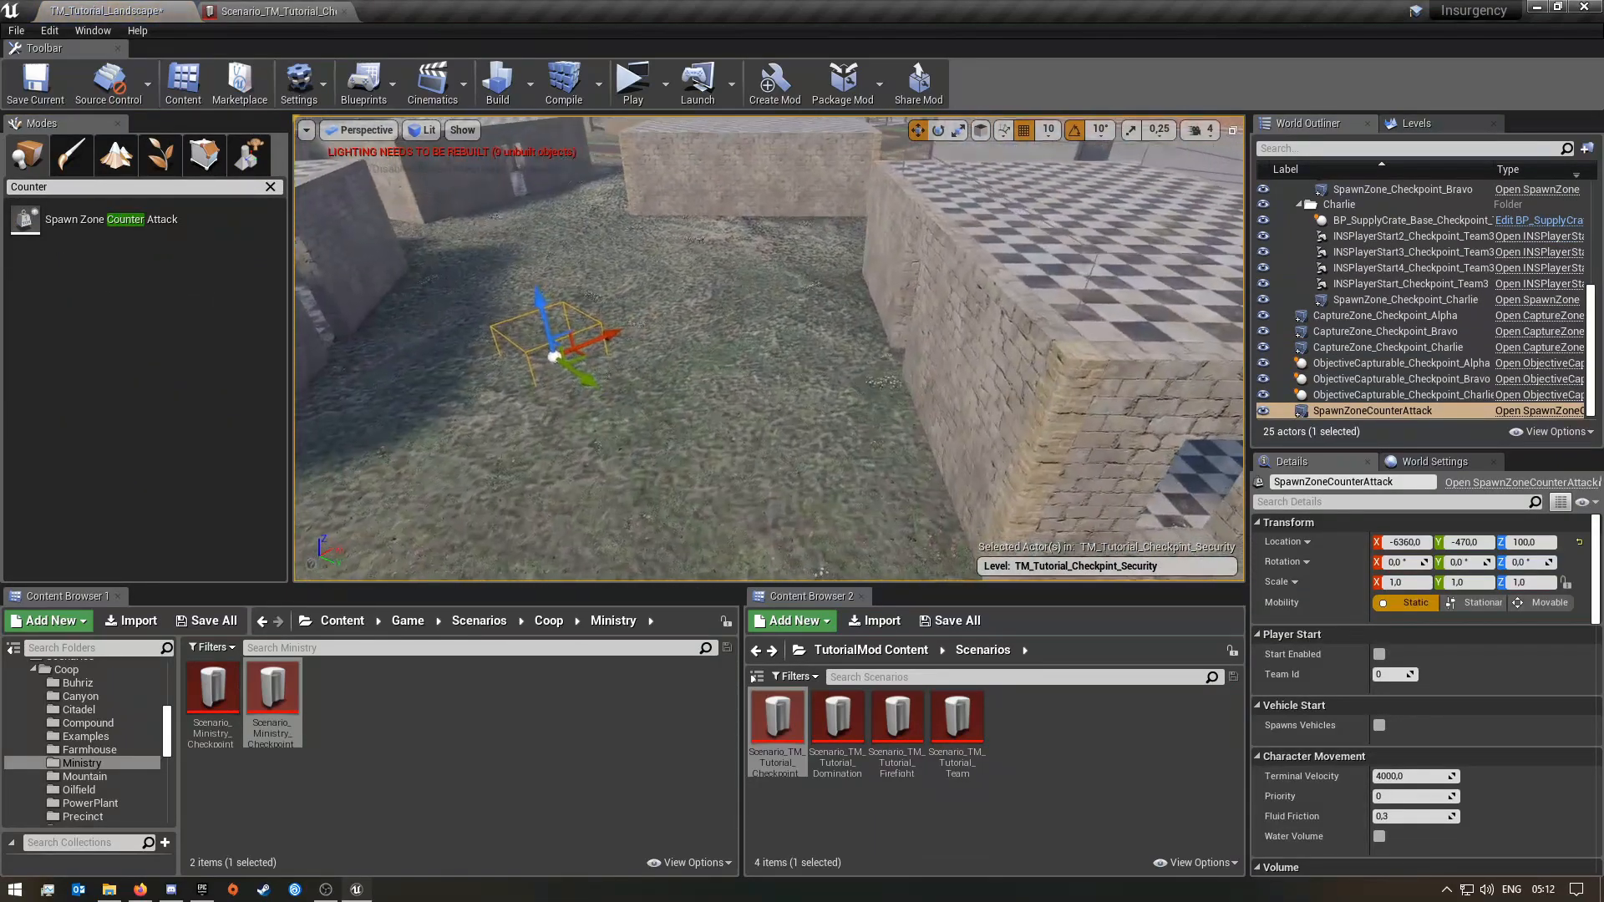
right_drag(790, 401, 698, 384)
click(1388, 674)
text(1)
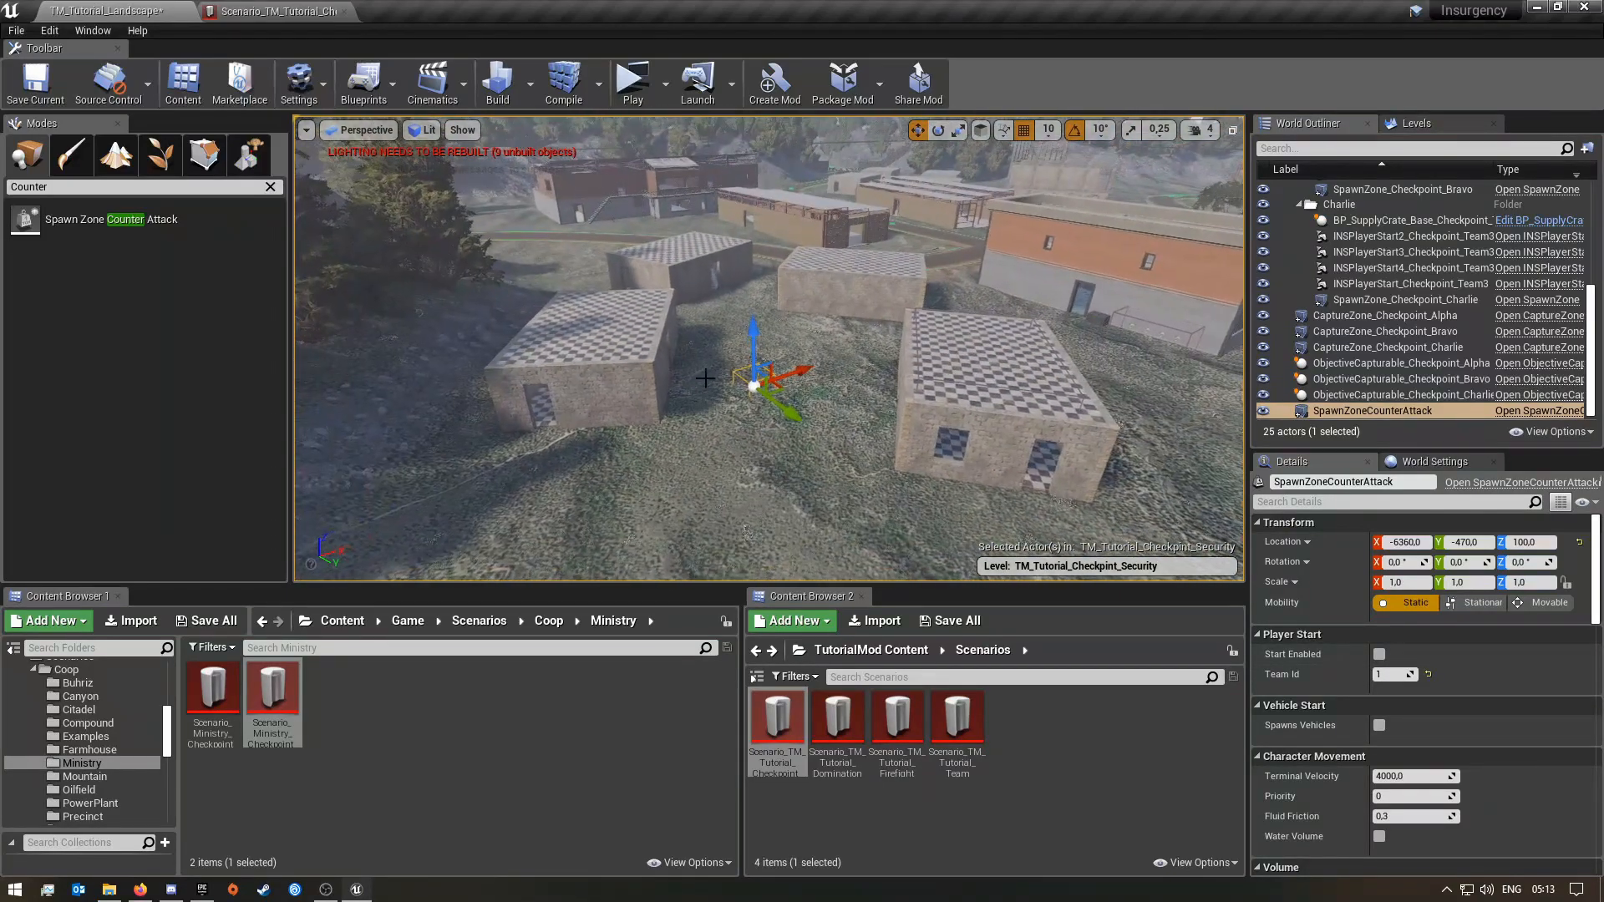
- Try the counter-attack spawn zone at other spots near the orange two-storey buildings, and delete it
right_drag(846, 340, 635, 381)
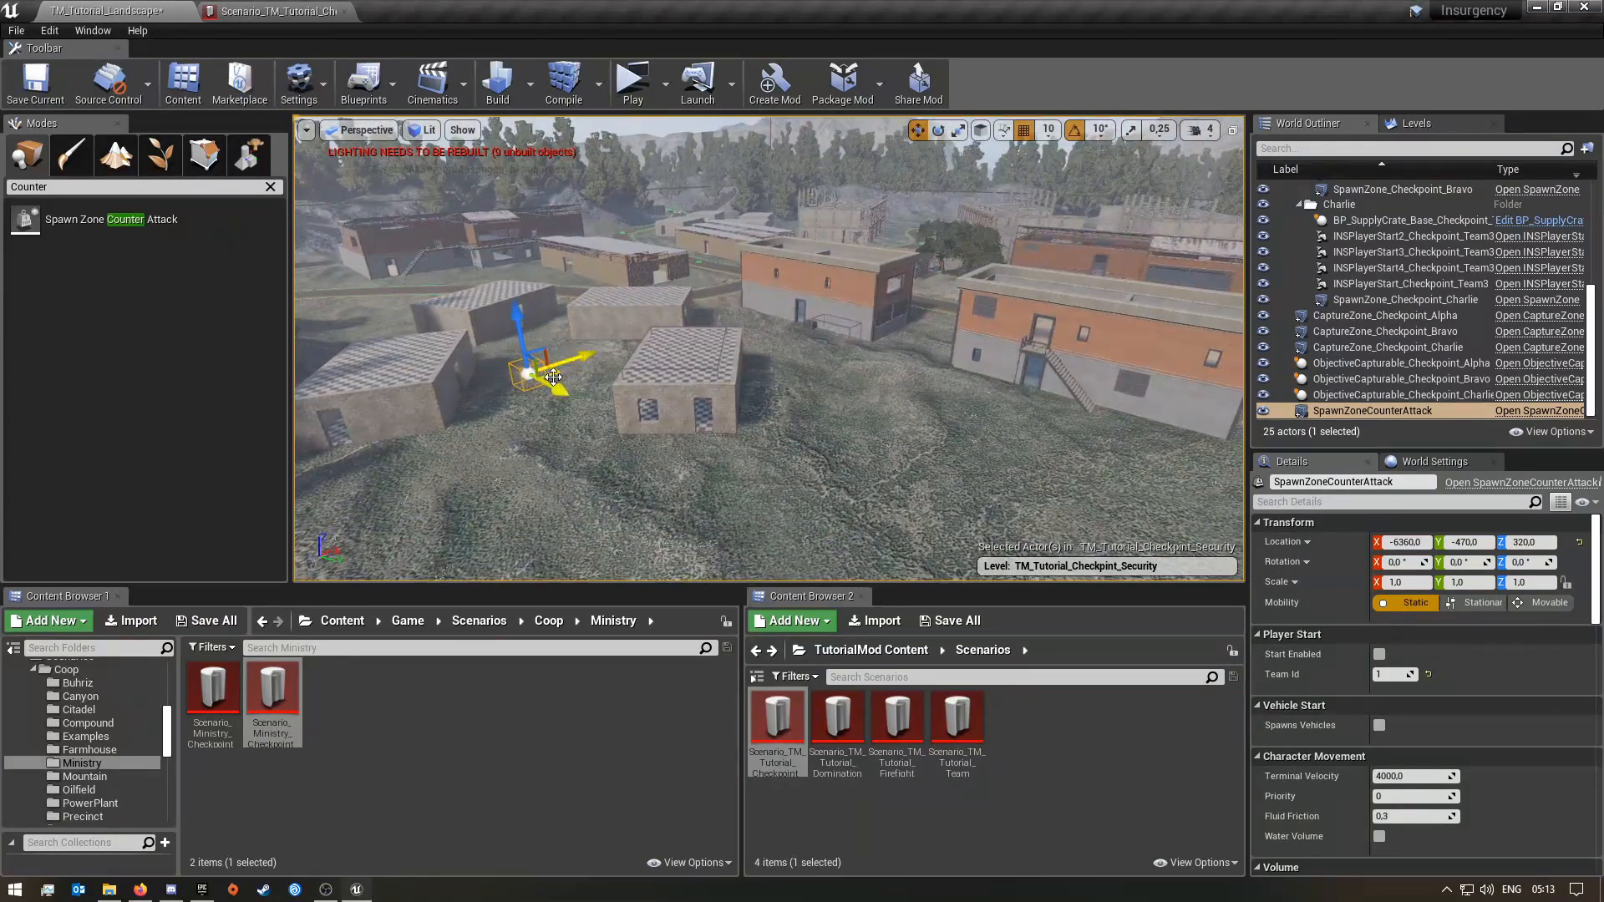
drag(609, 381, 1042, 387)
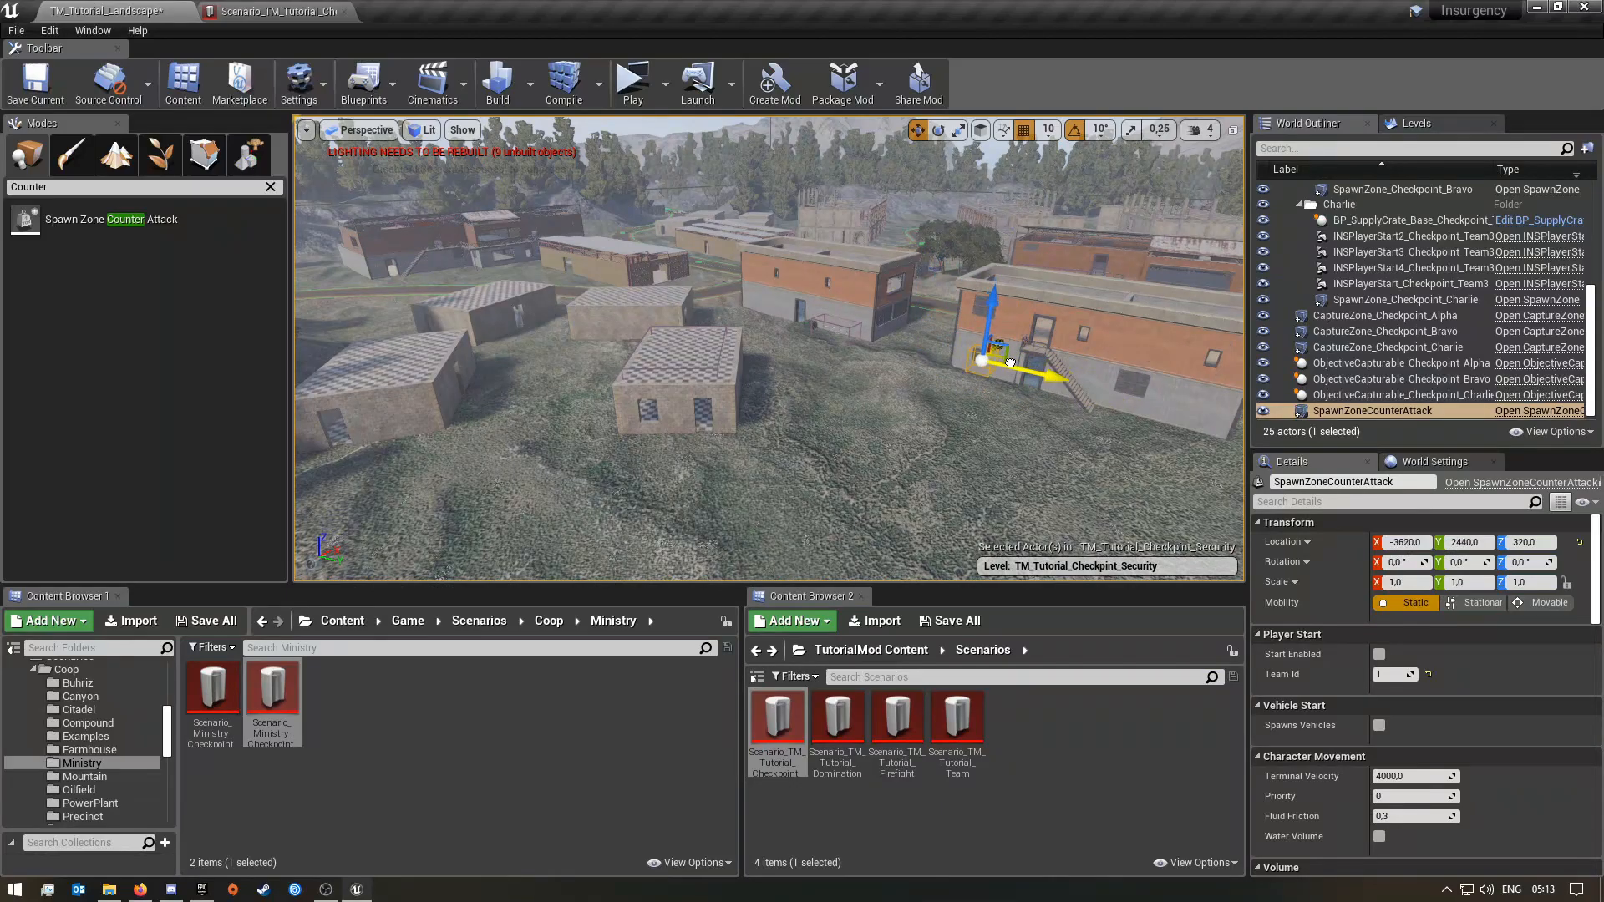
right_drag(991, 384, 1204, 285)
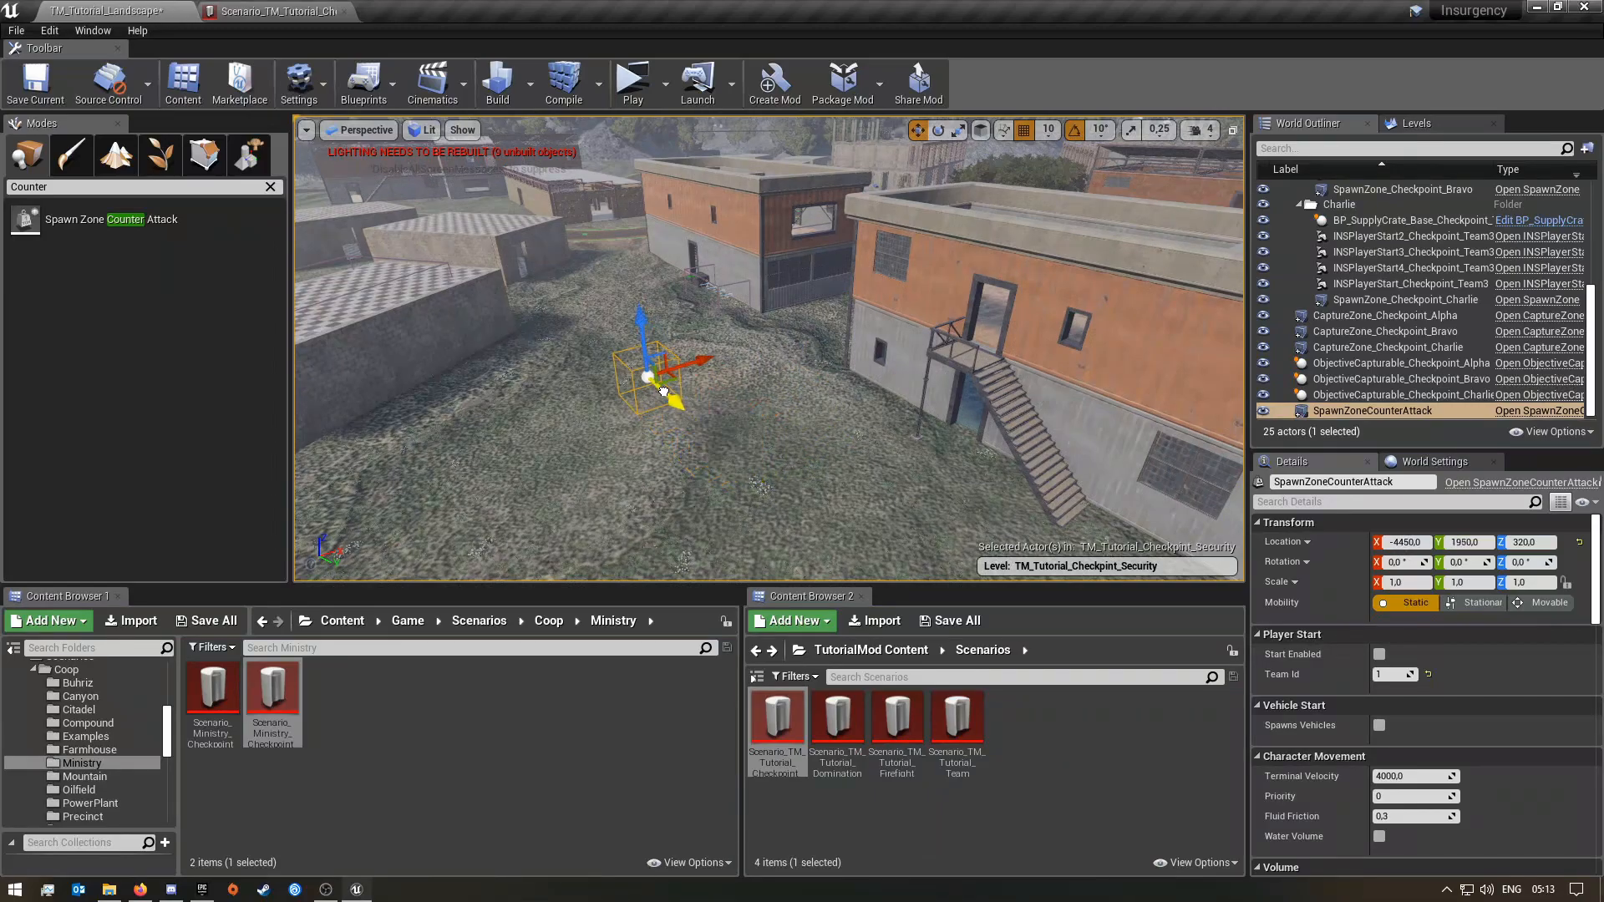
right_drag(656, 423, 603, 369)
drag(603, 369, 430, 376)
right_drag(430, 376, 549, 423)
key(Delete)
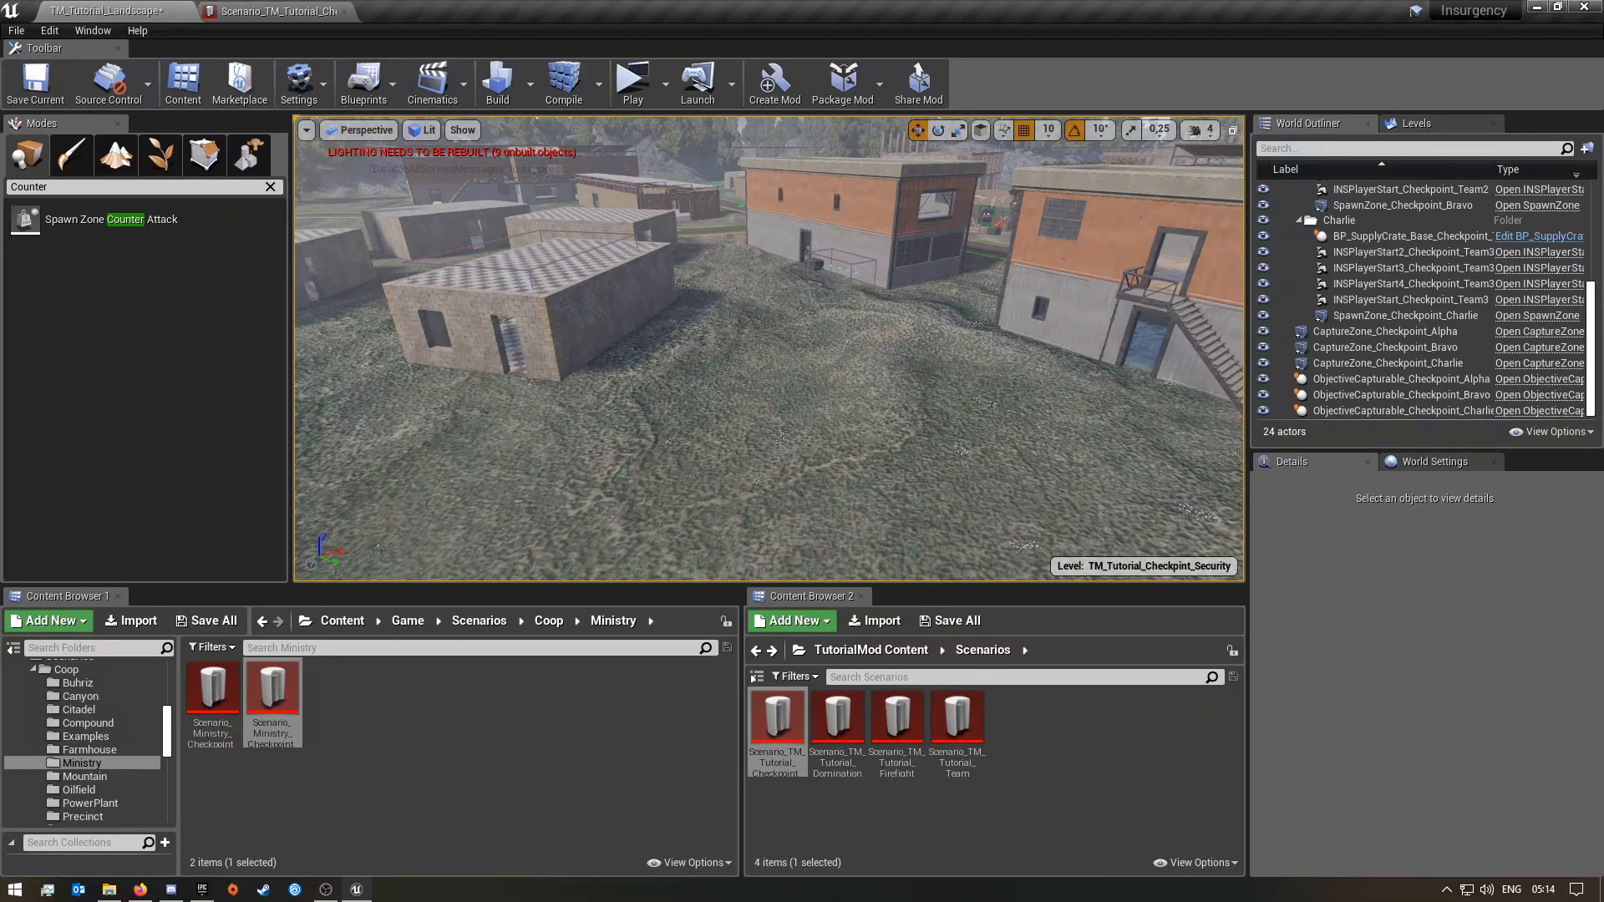
right_drag(684, 448, 777, 487)
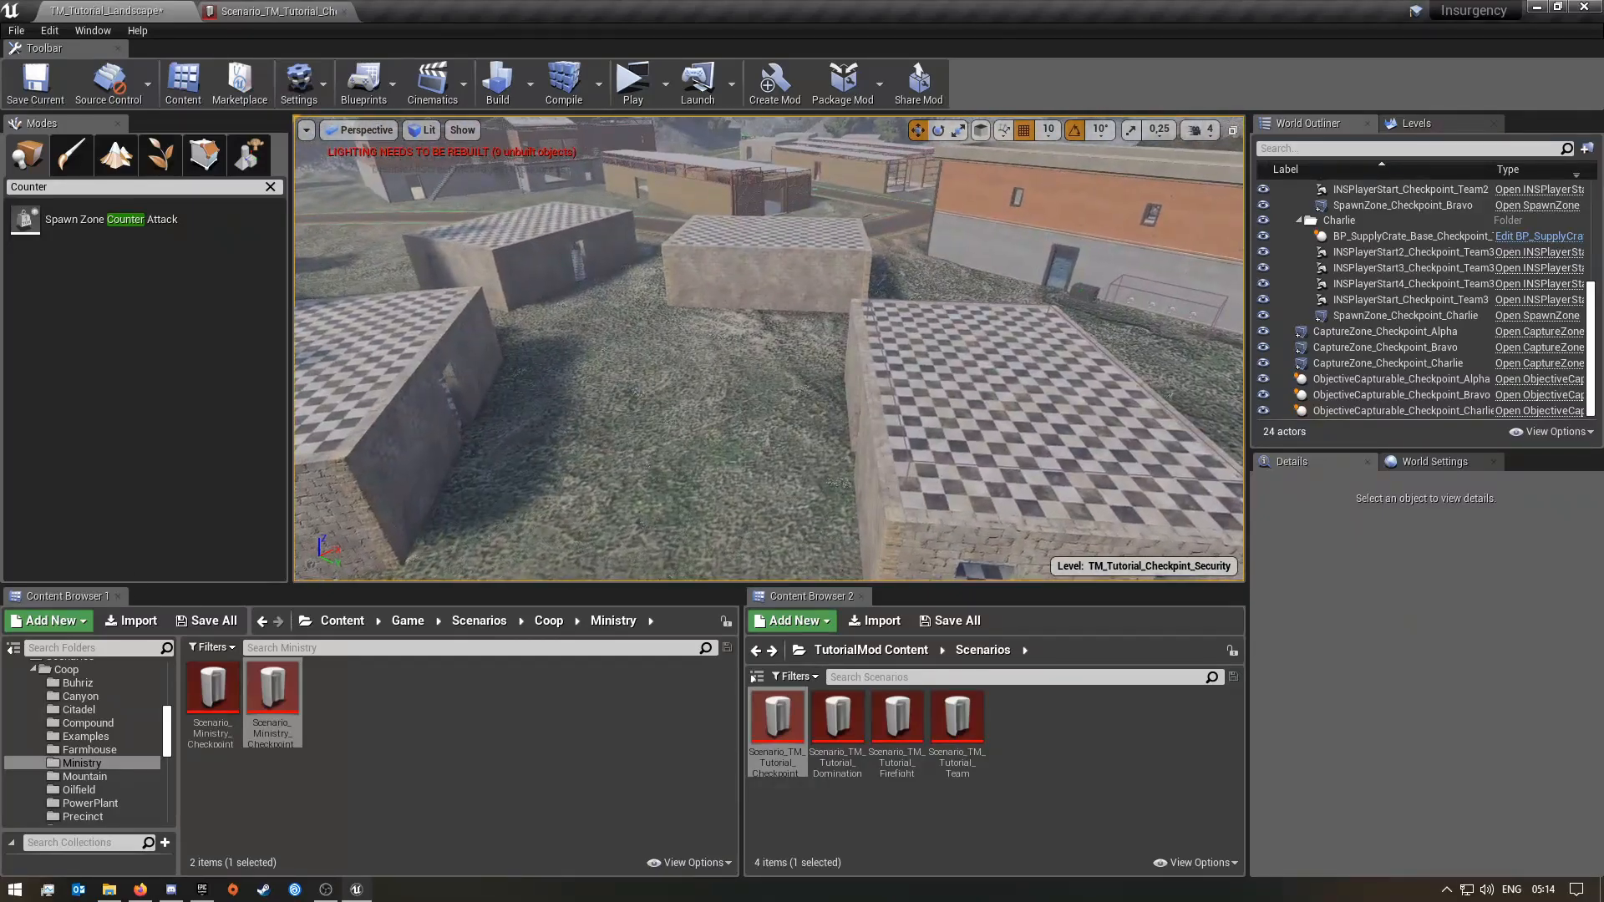
key(alt+Tab)
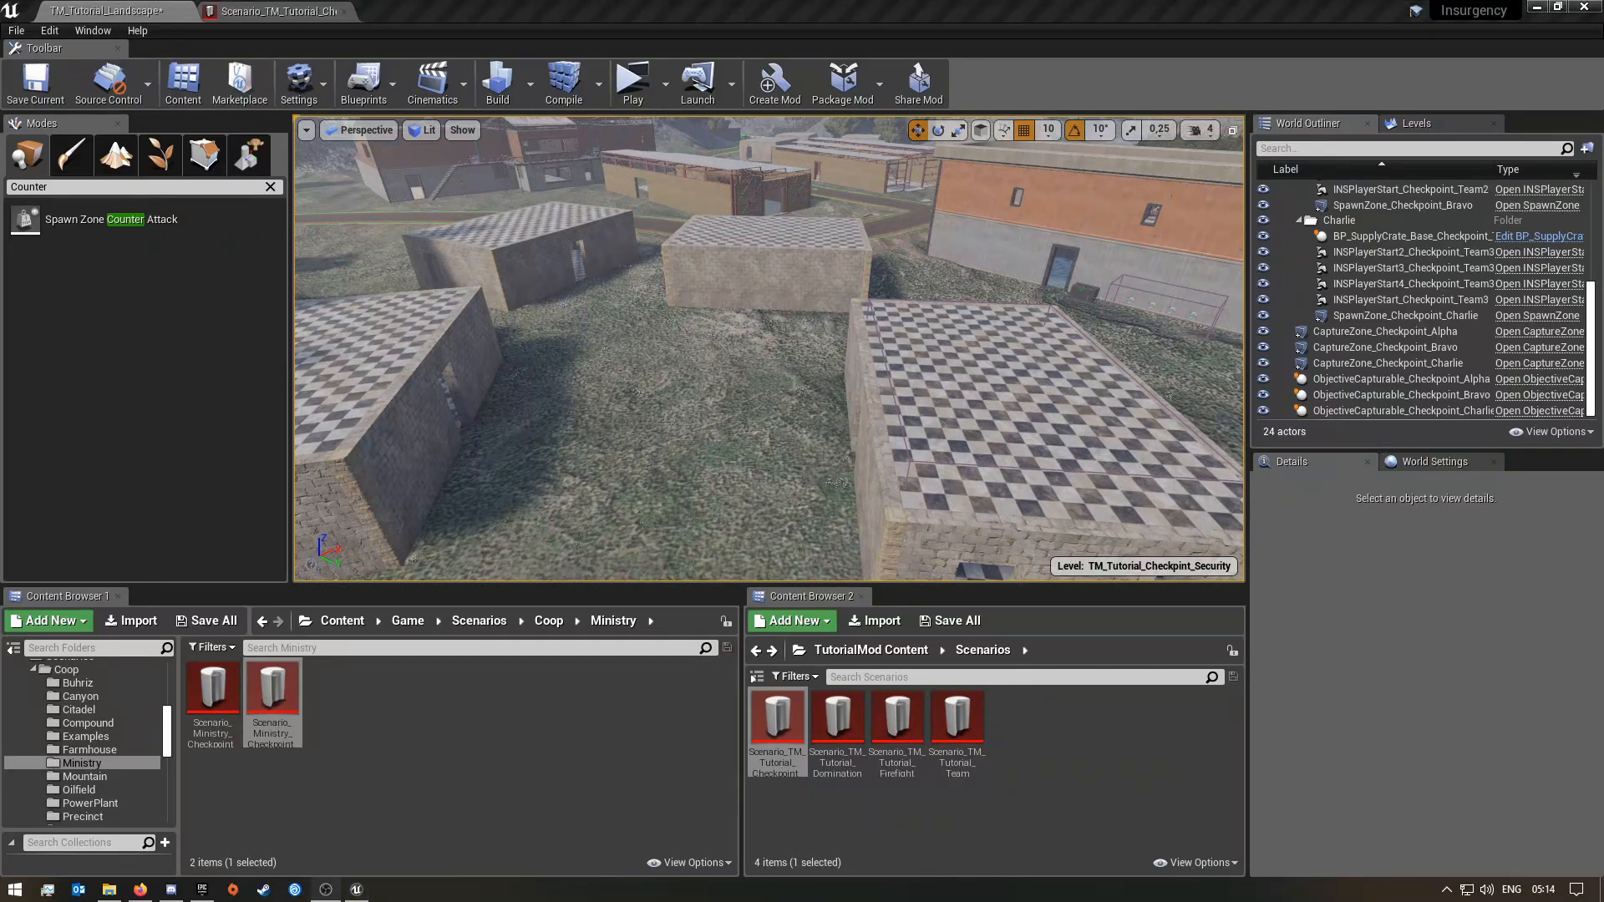
key(alt+Tab)
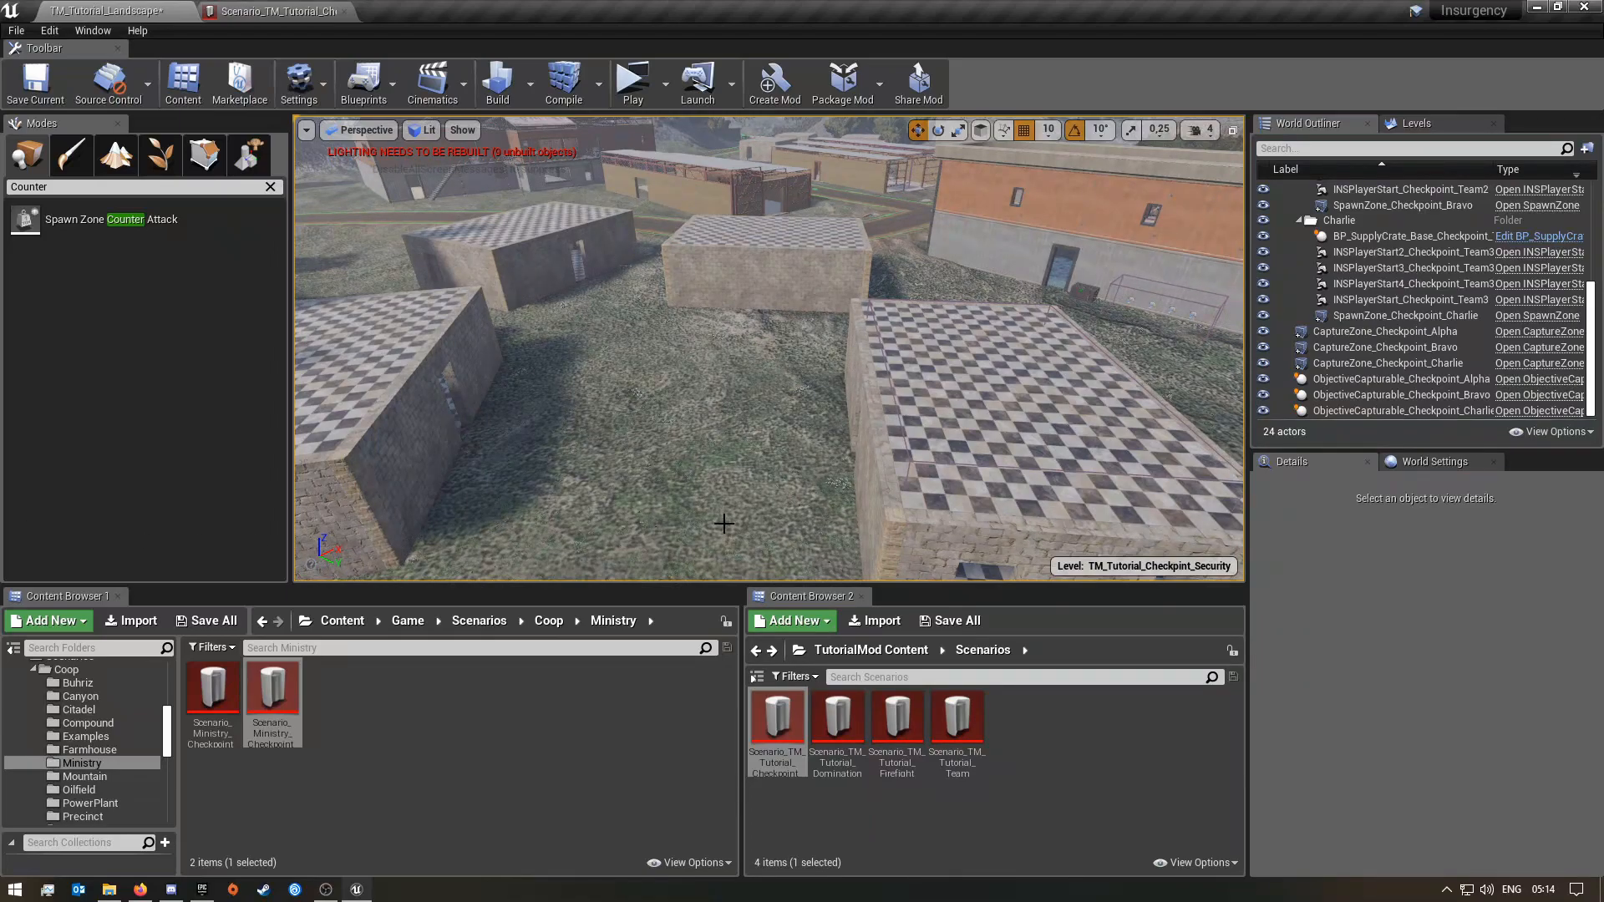
- Inspect the supply crate, player starts and spawn zone placed along the wall beside the building's outdoor staircase
right_drag(731, 485, 613, 409)
key(w)
key(s)
key(w)
key(s)
key(w)
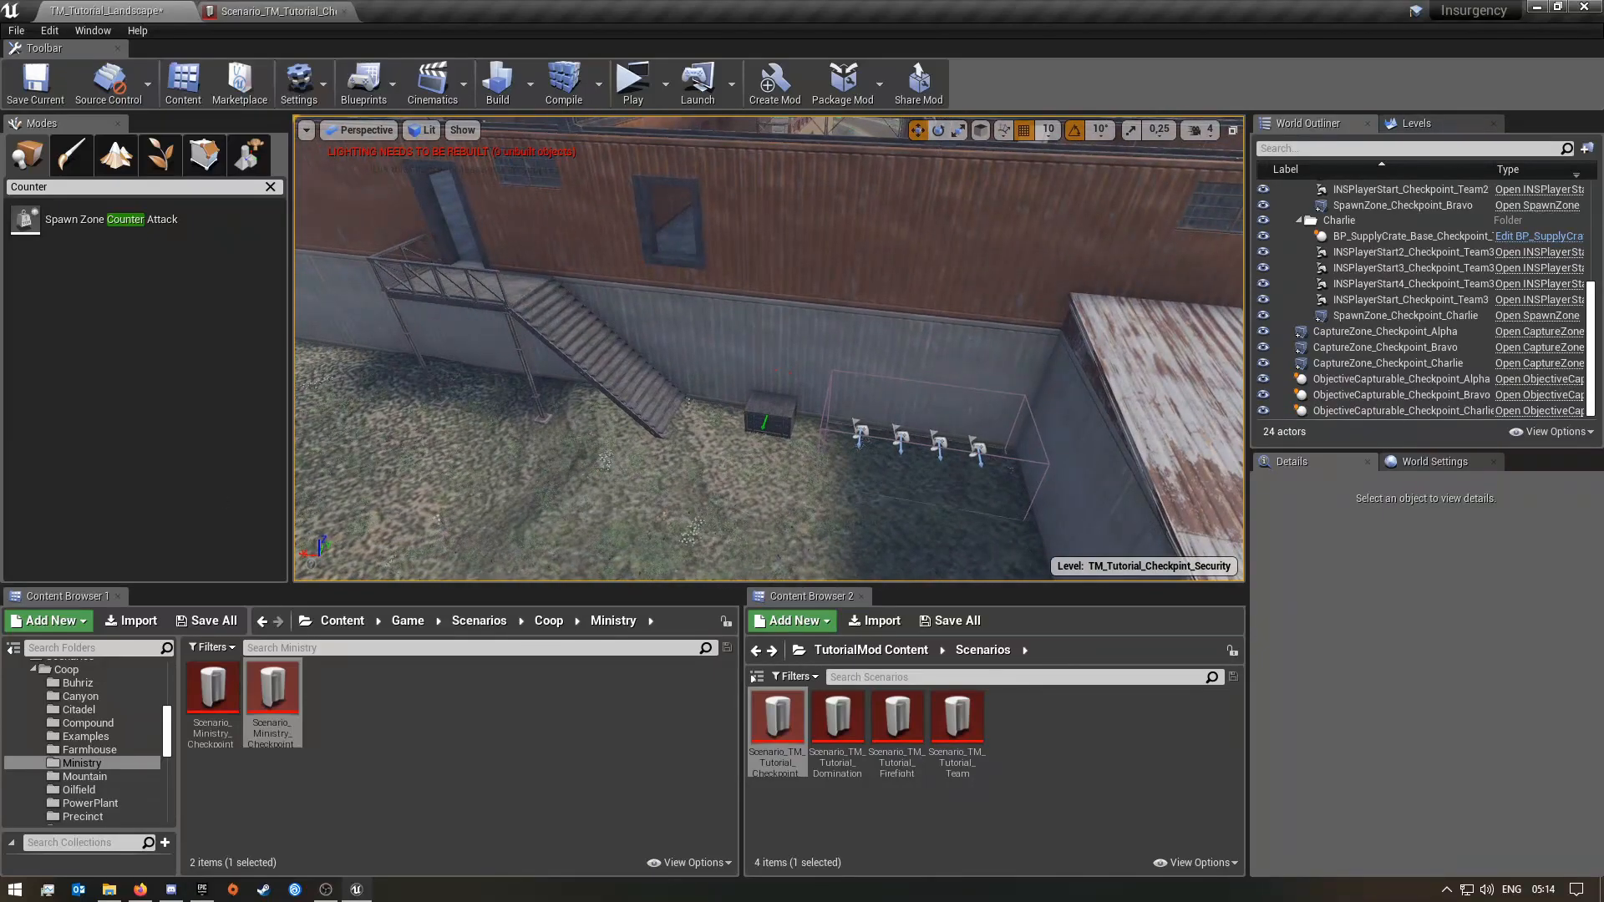
right_drag(750, 469, 285, 589)
key(s)
key(w)
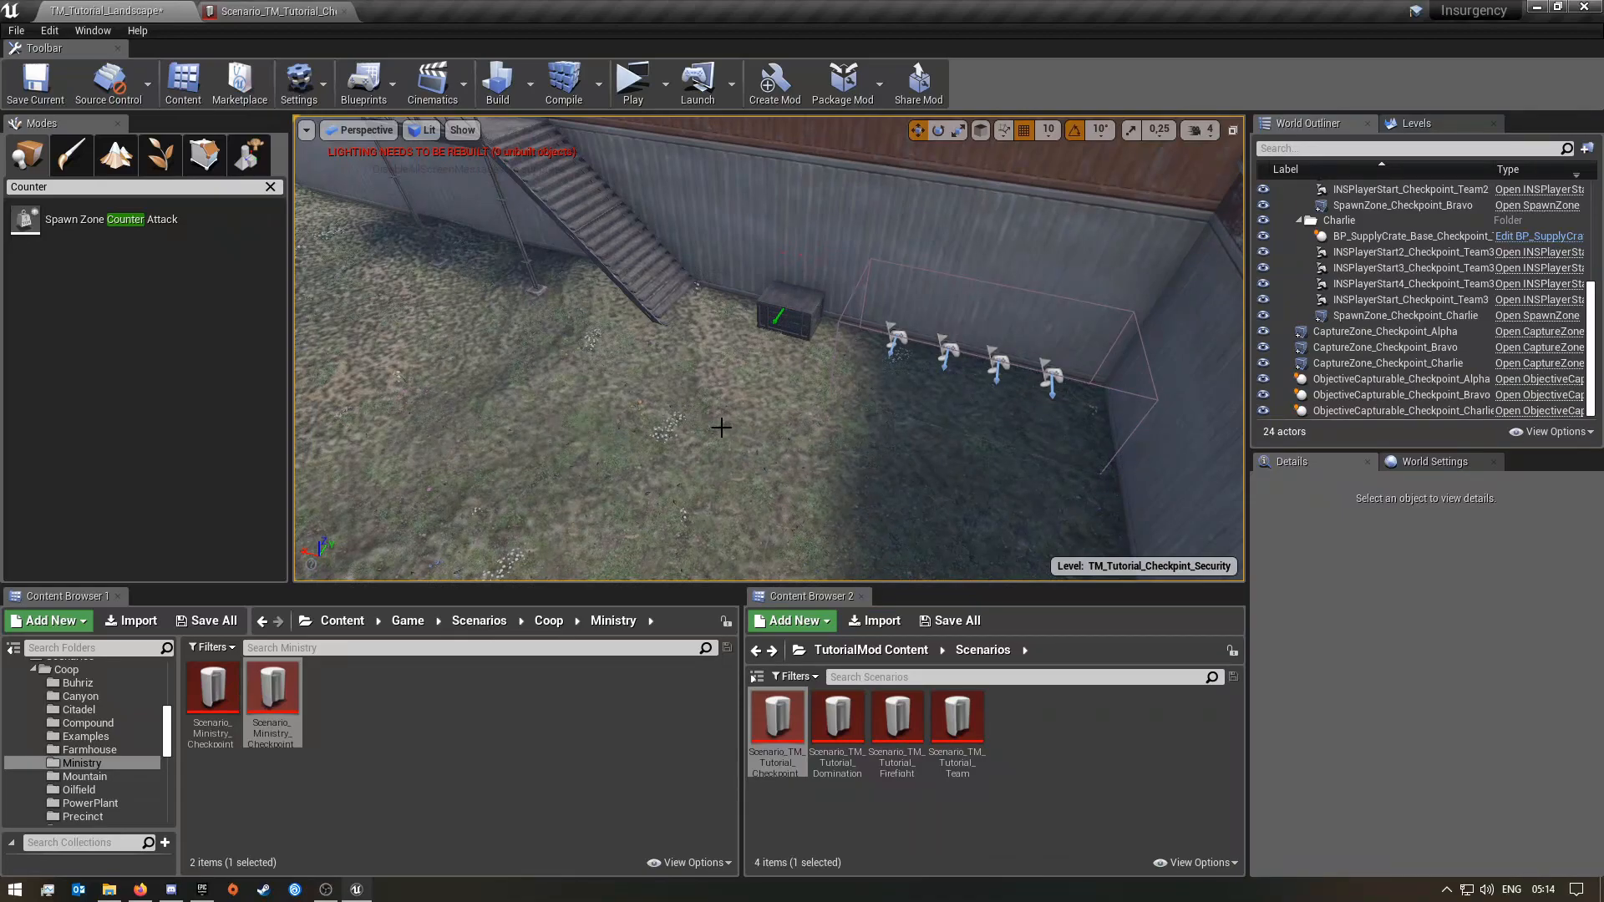
right_drag(735, 427, 773, 456)
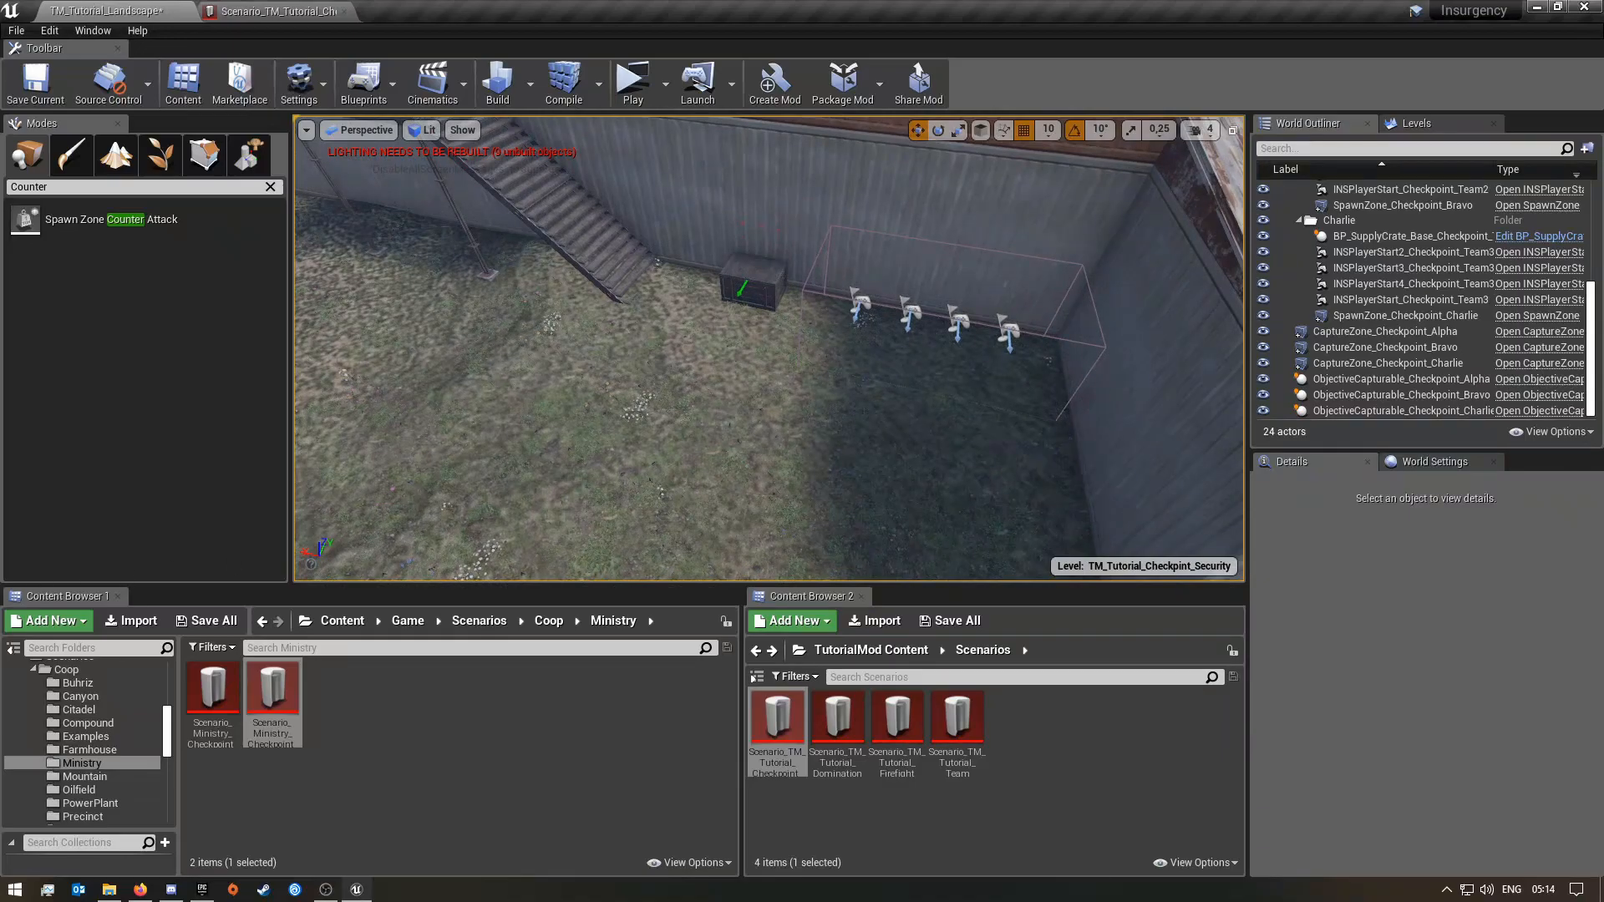
- Set the Alpha supply crate's Linked Objective to ObjectiveCapturable_Checkpoint_Alpha and review its remaining supply settings
mouse_move(769, 347)
right_down()
mouse_move(752, 318)
mouse_move(961, 250)
mouse_move(1086, 259)
mouse_move(777, 355)
mouse_move(794, 368)
mouse_move(501, 351)
mouse_move(852, 351)
mouse_move(468, 334)
mouse_move(781, 359)
mouse_move(743, 368)
mouse_move(760, 368)
mouse_move(743, 401)
mouse_move(794, 317)
mouse_move(815, 359)
mouse_move(794, 364)
right_up()
click(717, 393)
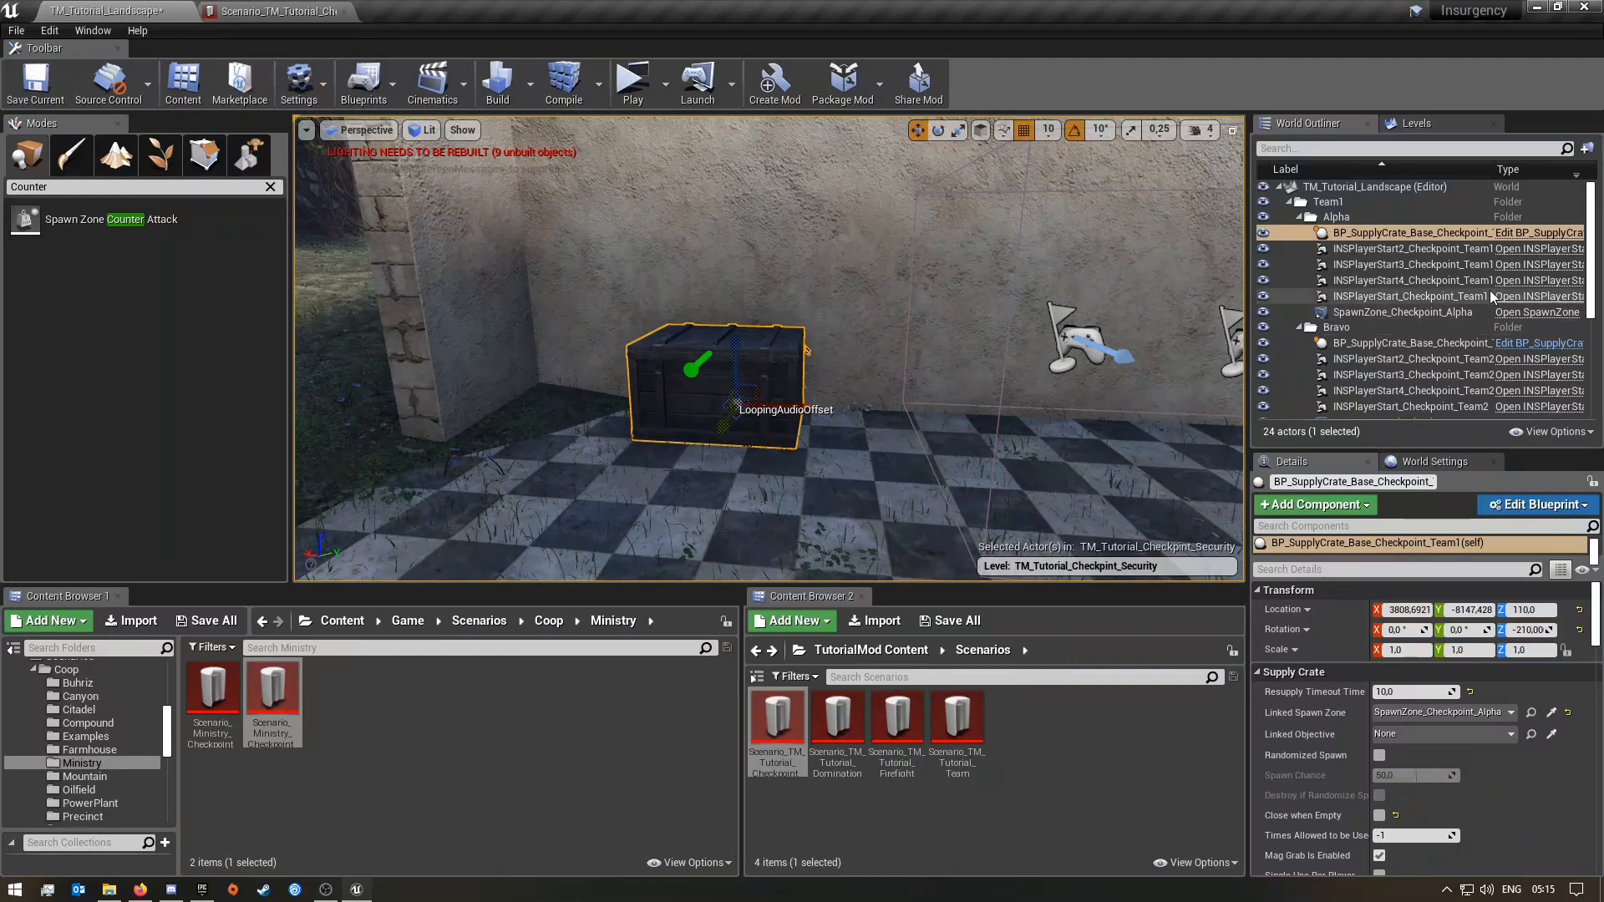
click(1440, 736)
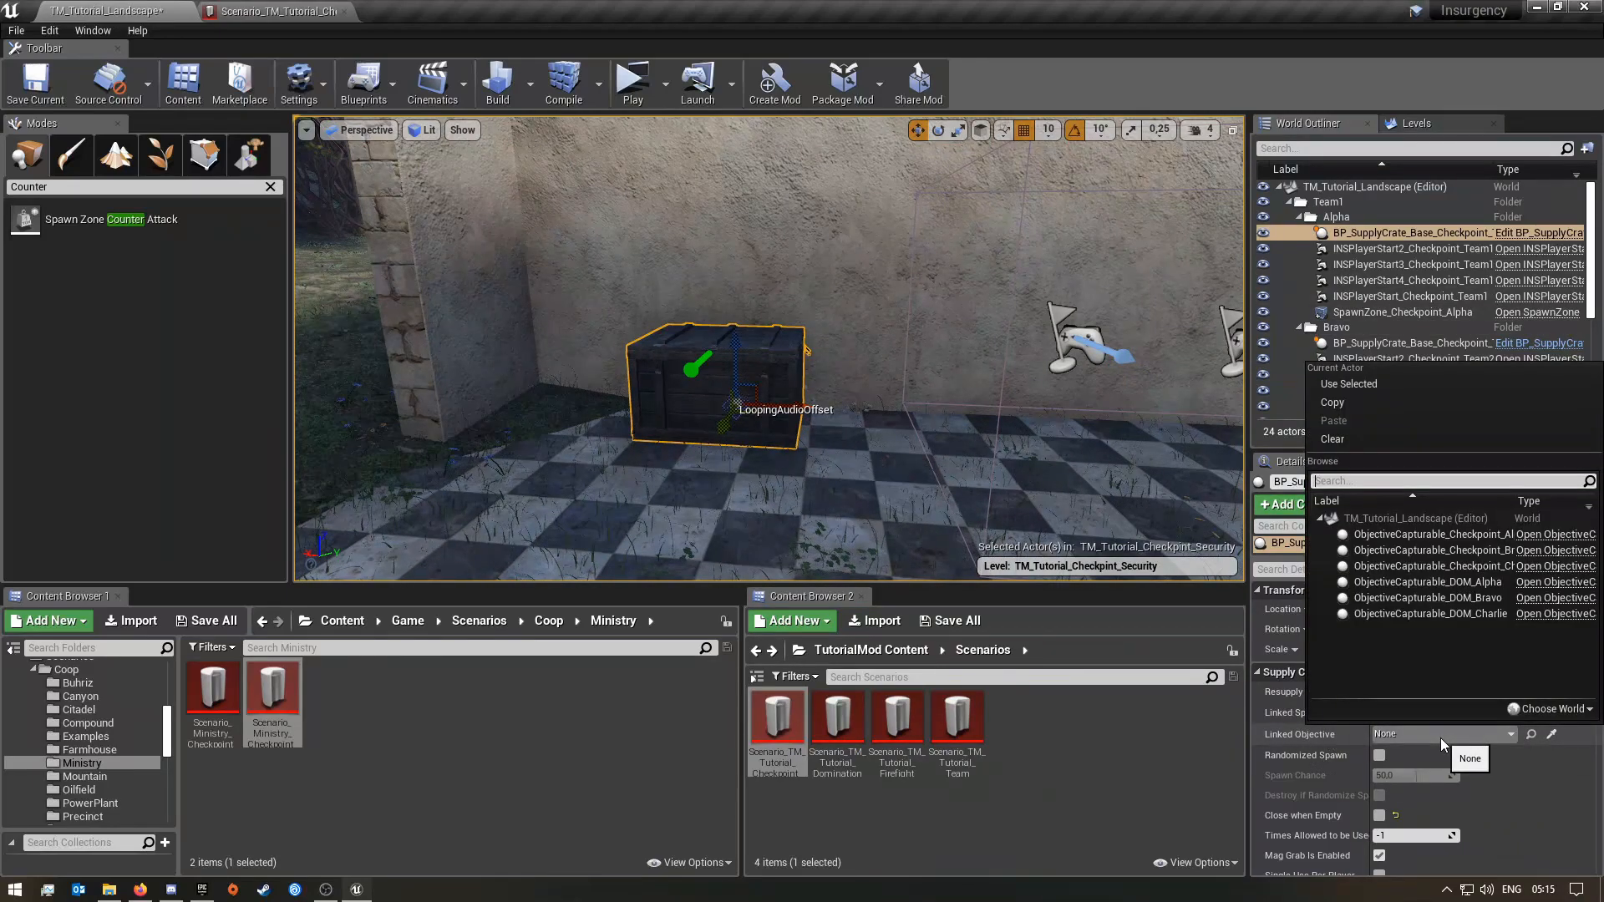
click(1471, 538)
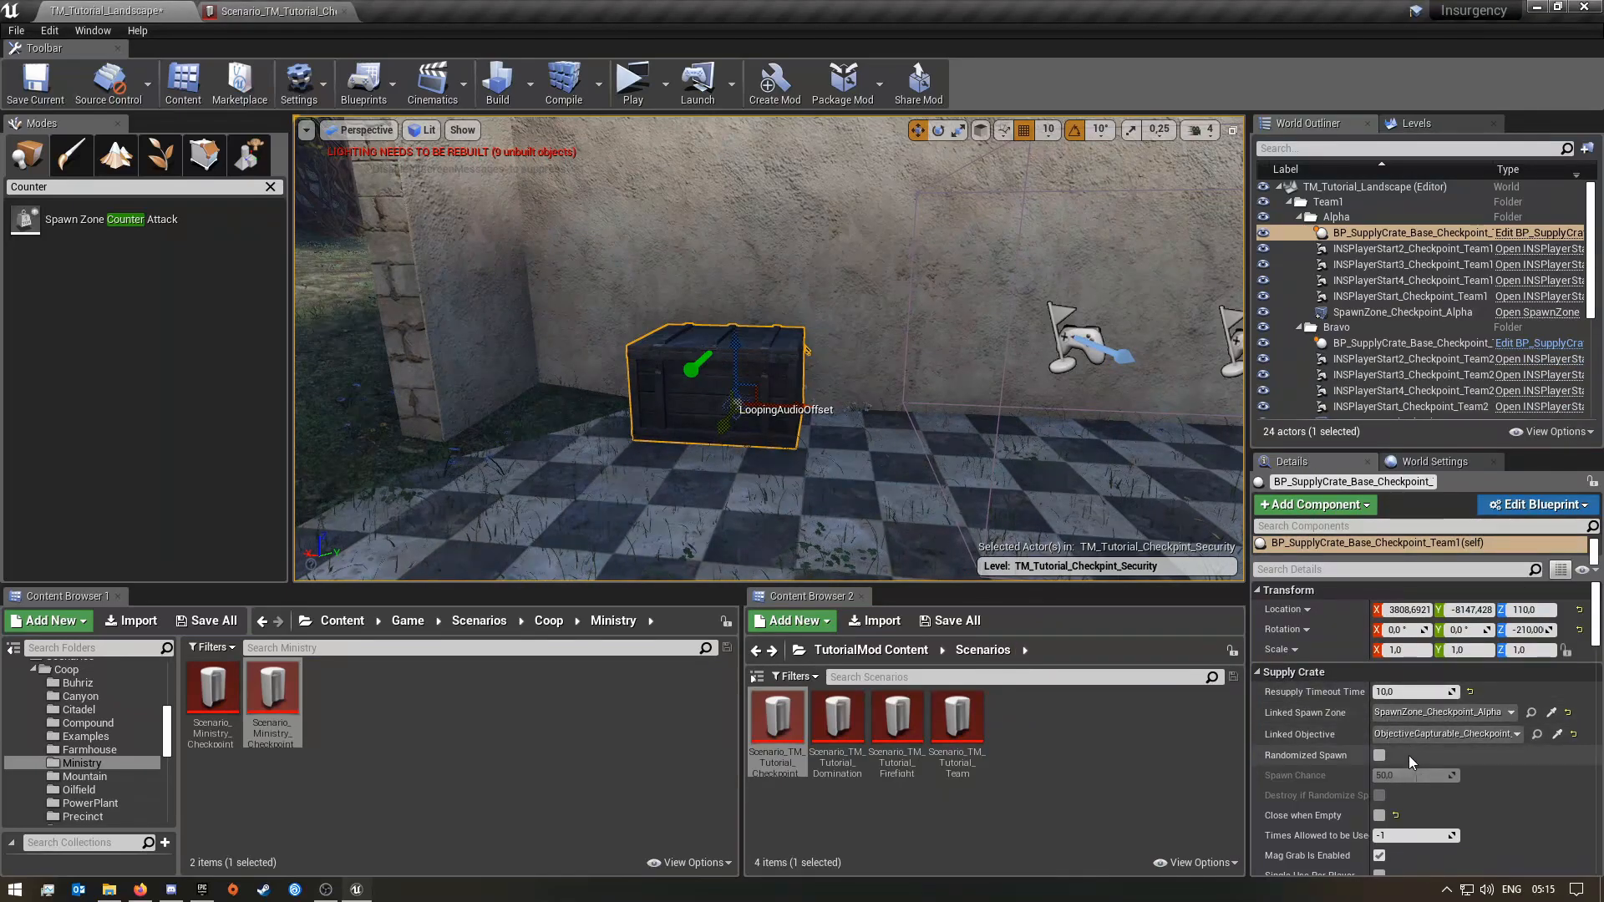
scroll(1340, 794, down, 2)
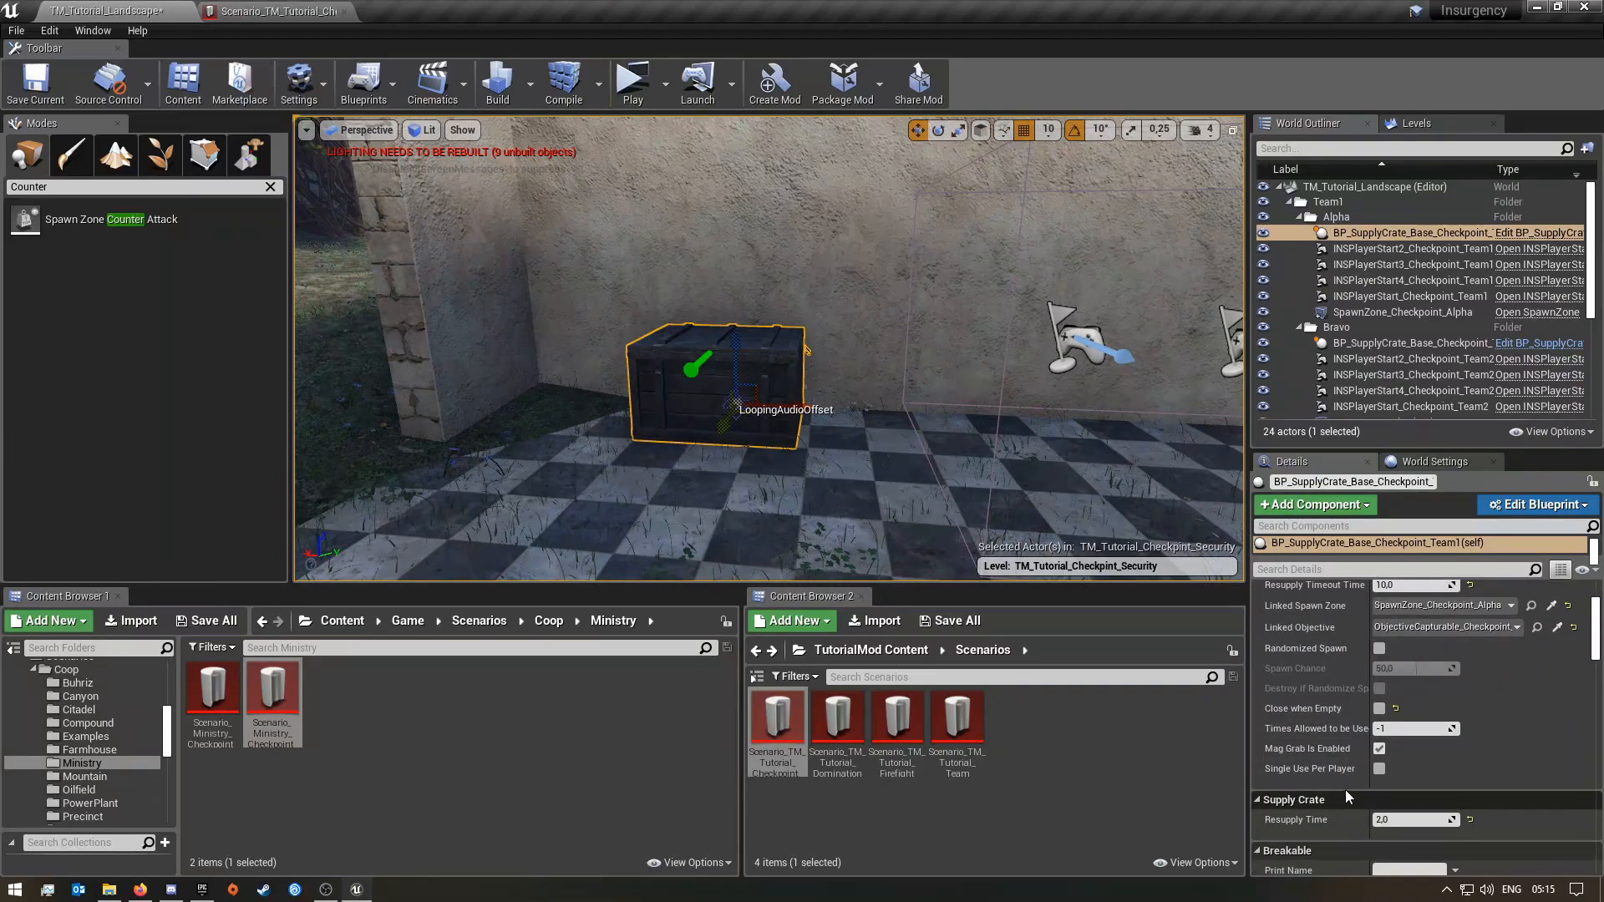
scroll(1461, 724, down, 1)
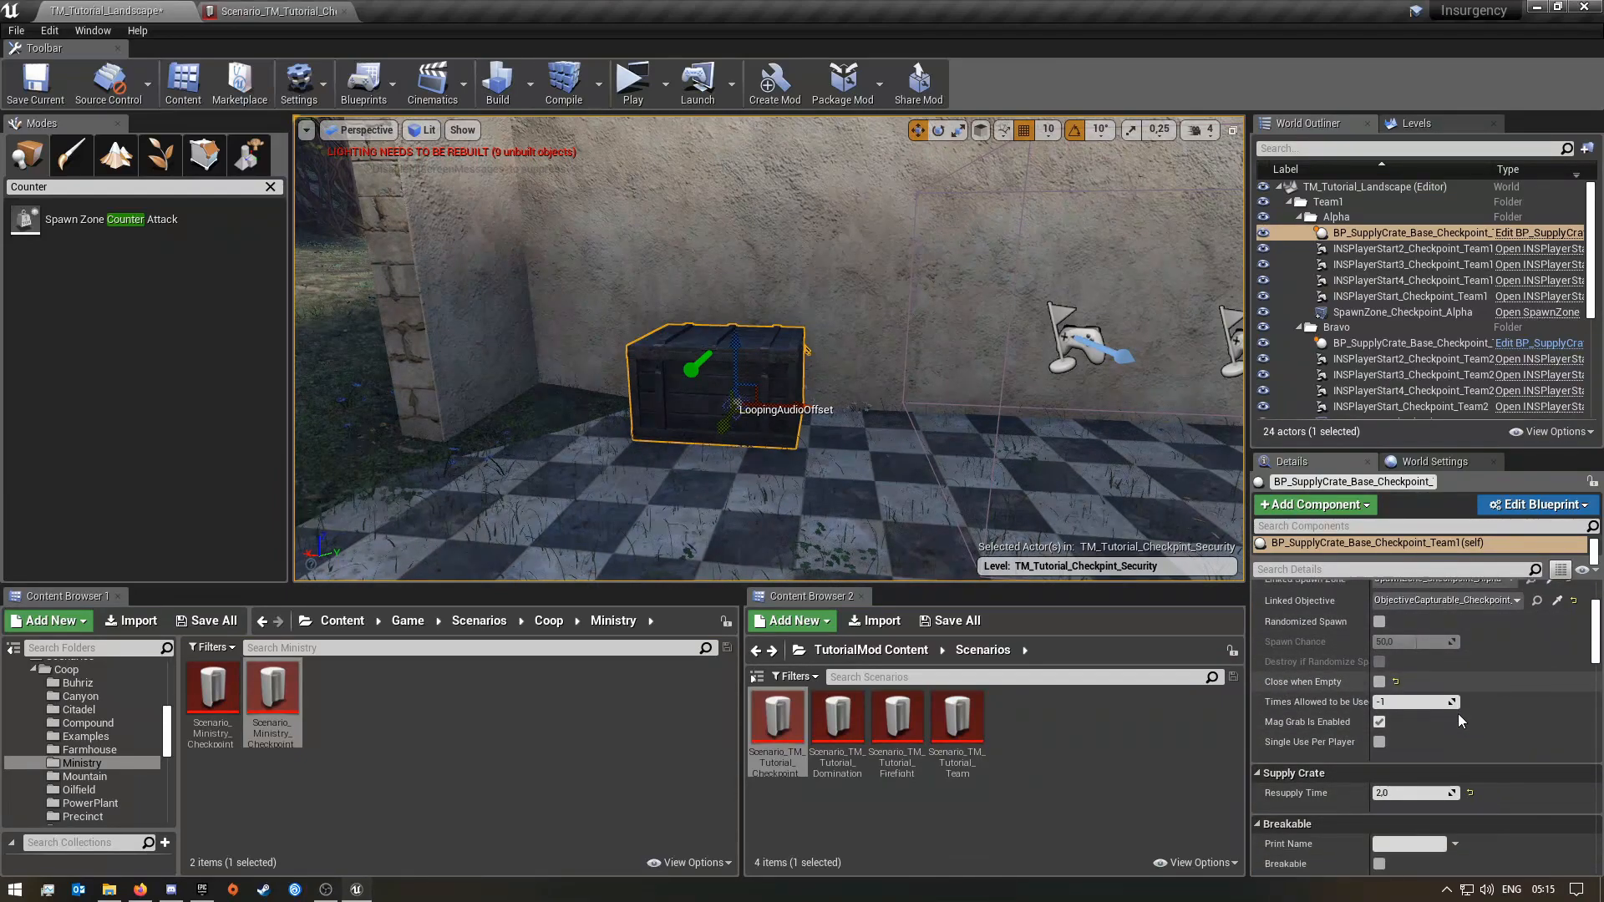
scroll(1460, 721, down, 2)
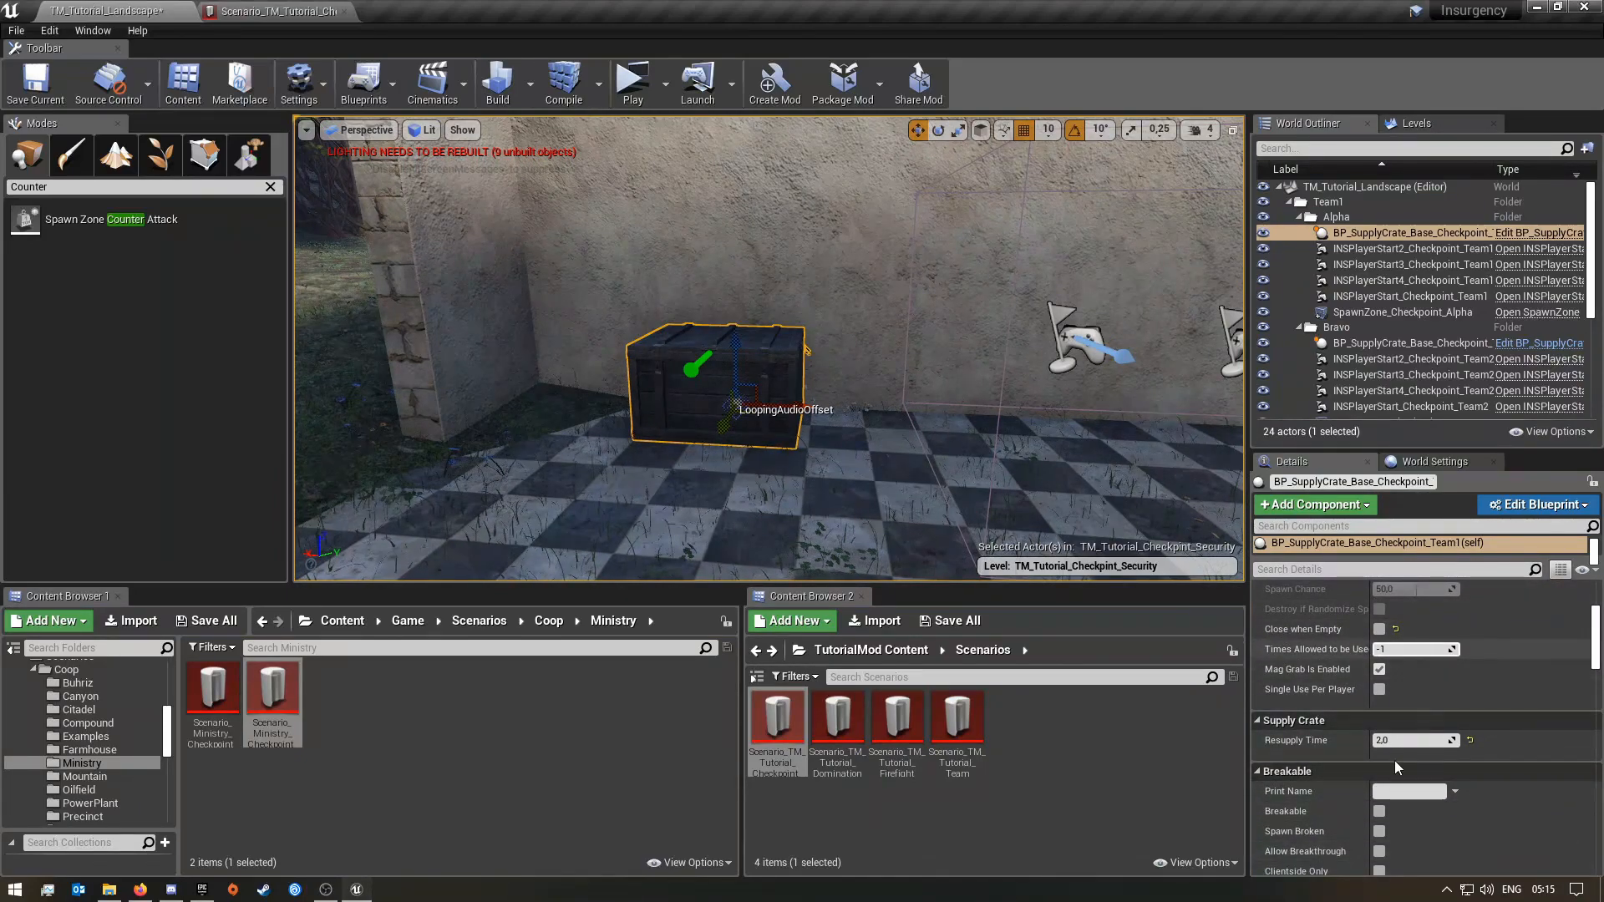
scroll(1421, 768, up, 6)
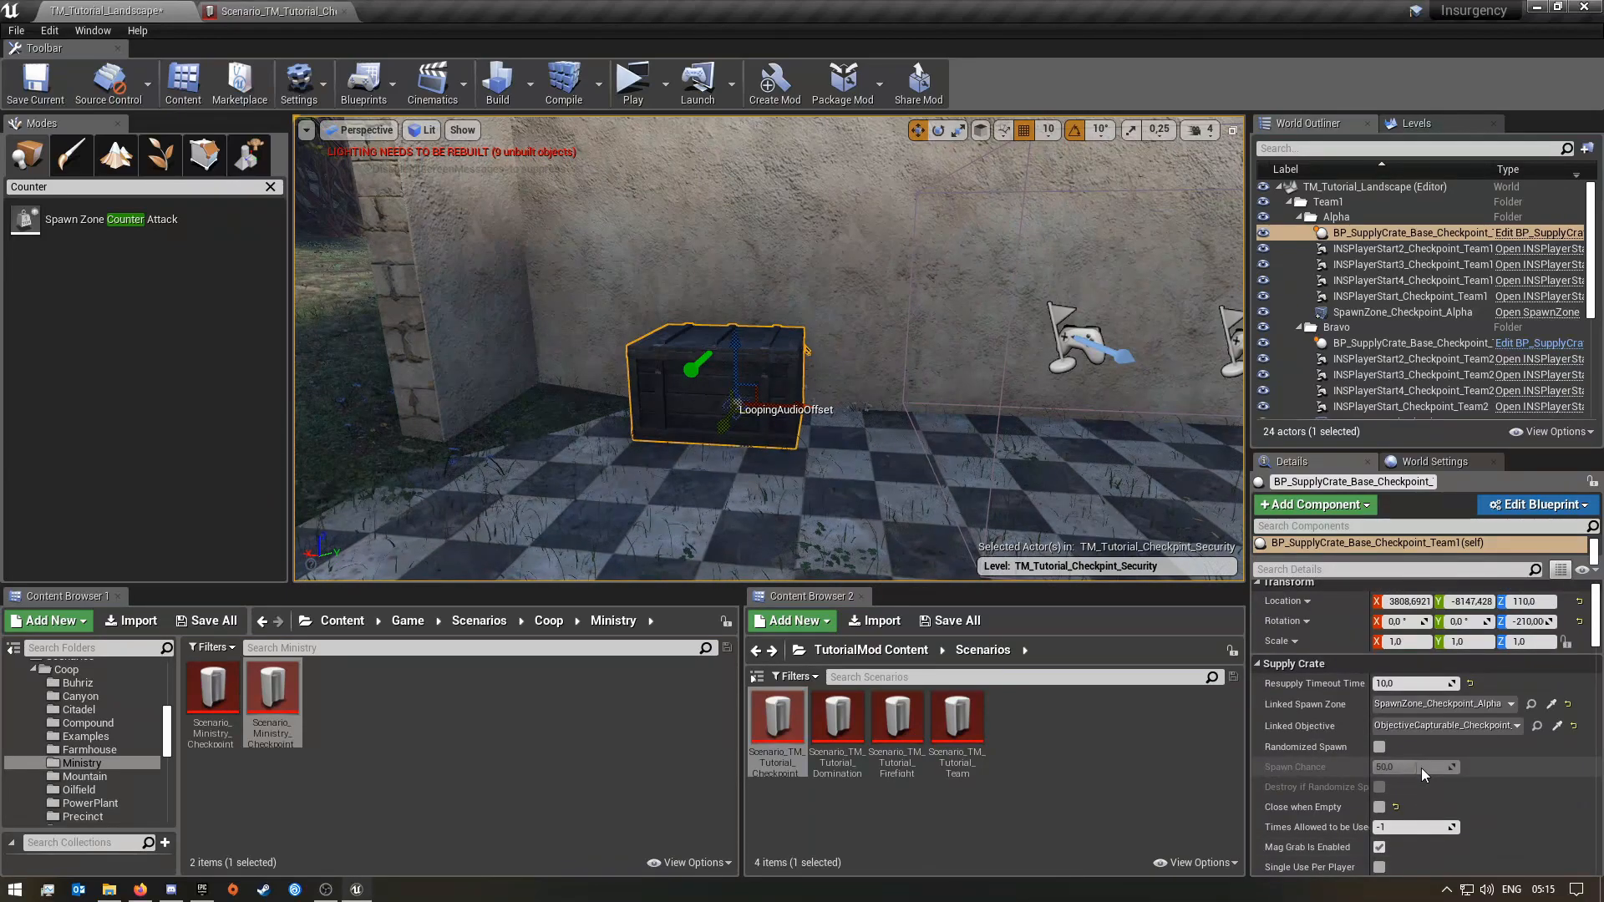
- Set the Bravo supply crate's Linked Objective to ObjectiveCapturable_Checkpoint_Bravo
click(1532, 704)
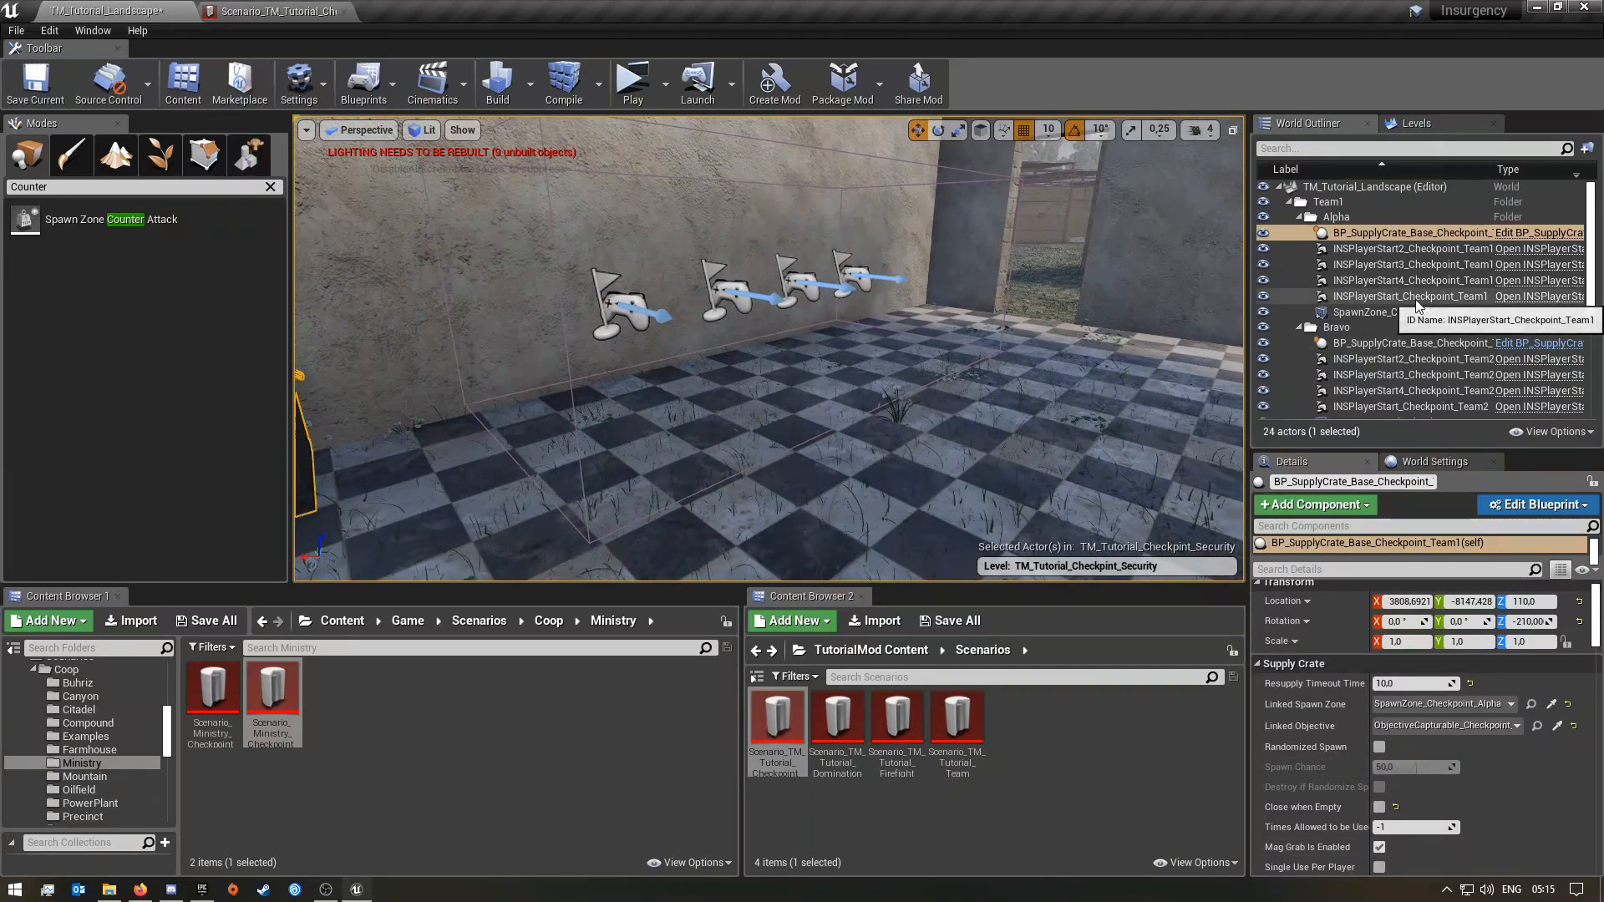
scroll(1415, 302, down, 3)
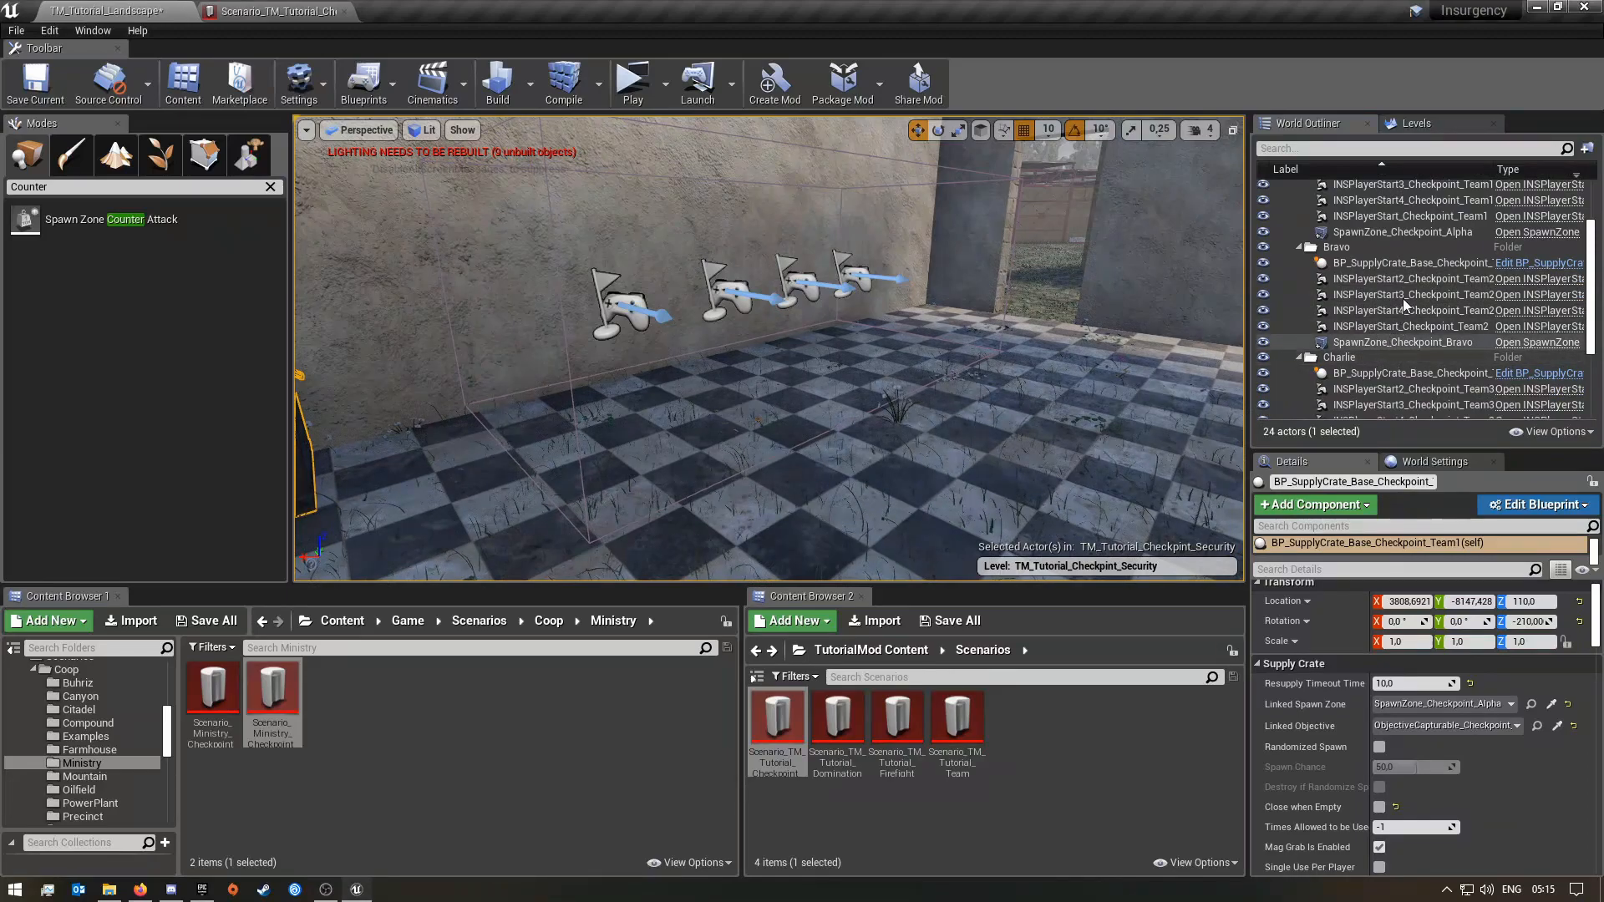
click(1464, 264)
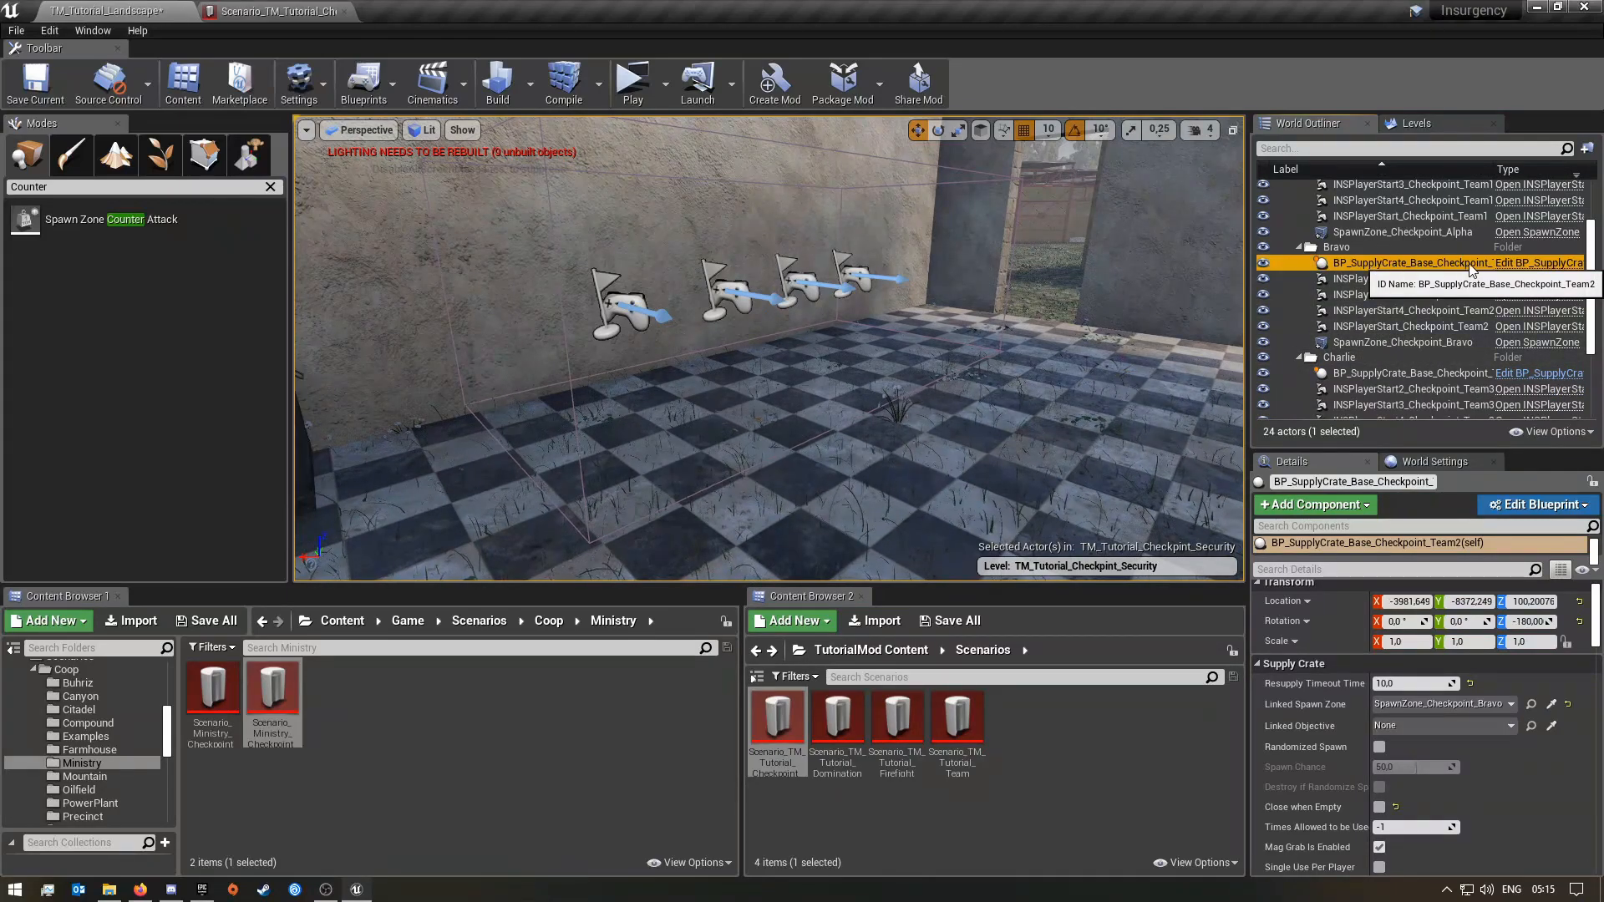
click(1464, 726)
click(1486, 540)
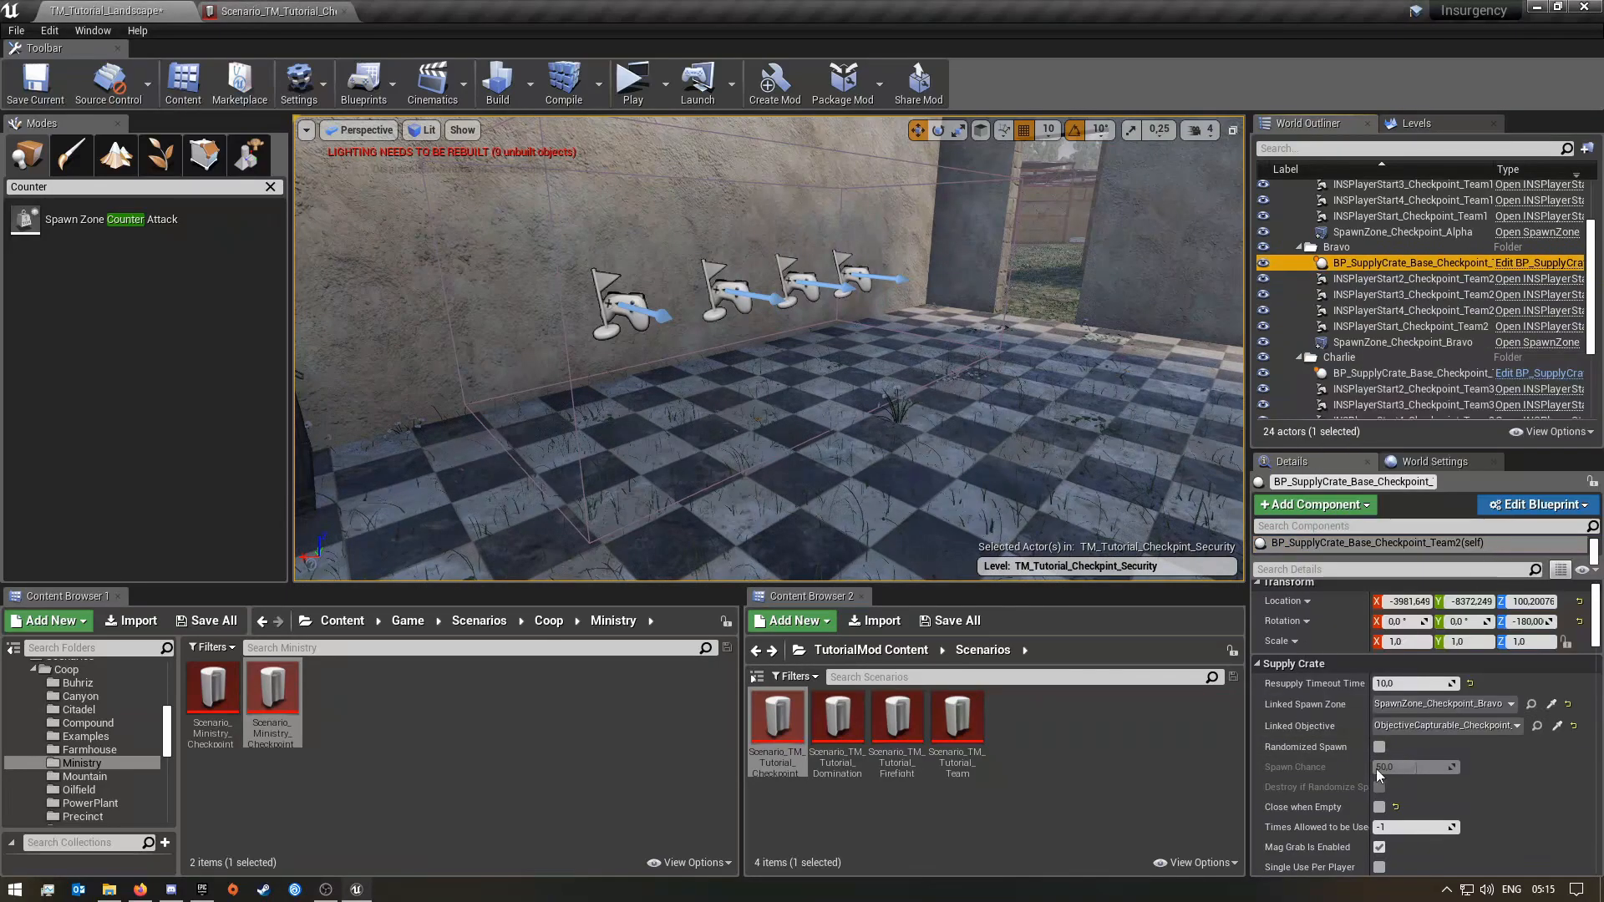
- Set the Charlie supply crate's Linked Objective to ObjectiveCapturable_Checkpoint_Charlie
scroll(1387, 384, down, 2)
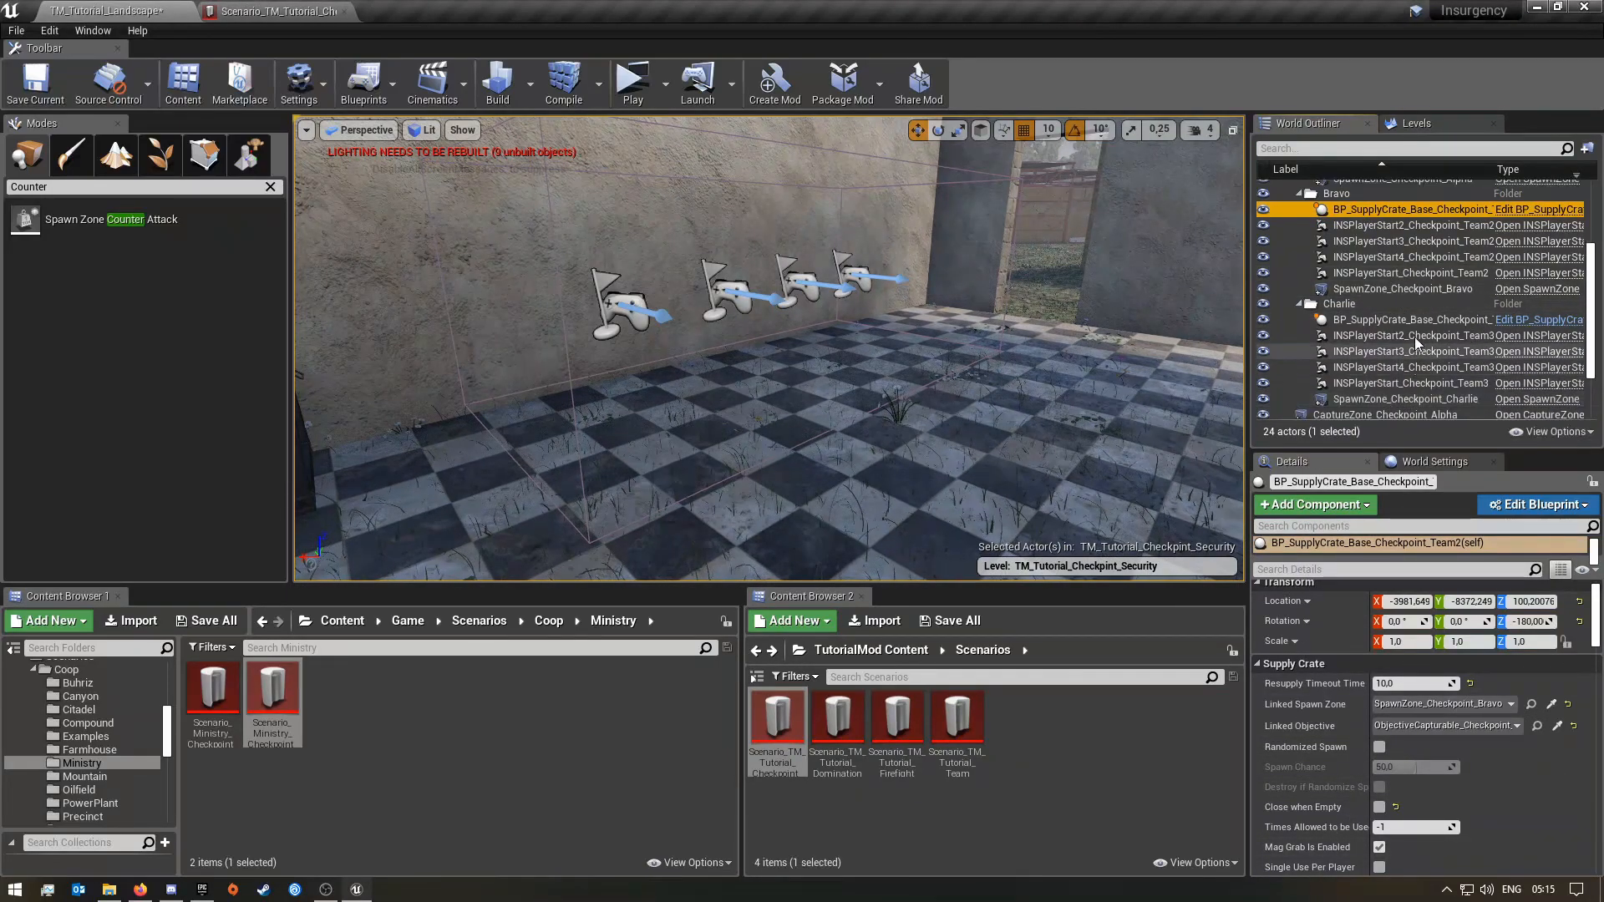
click(1412, 320)
click(1435, 726)
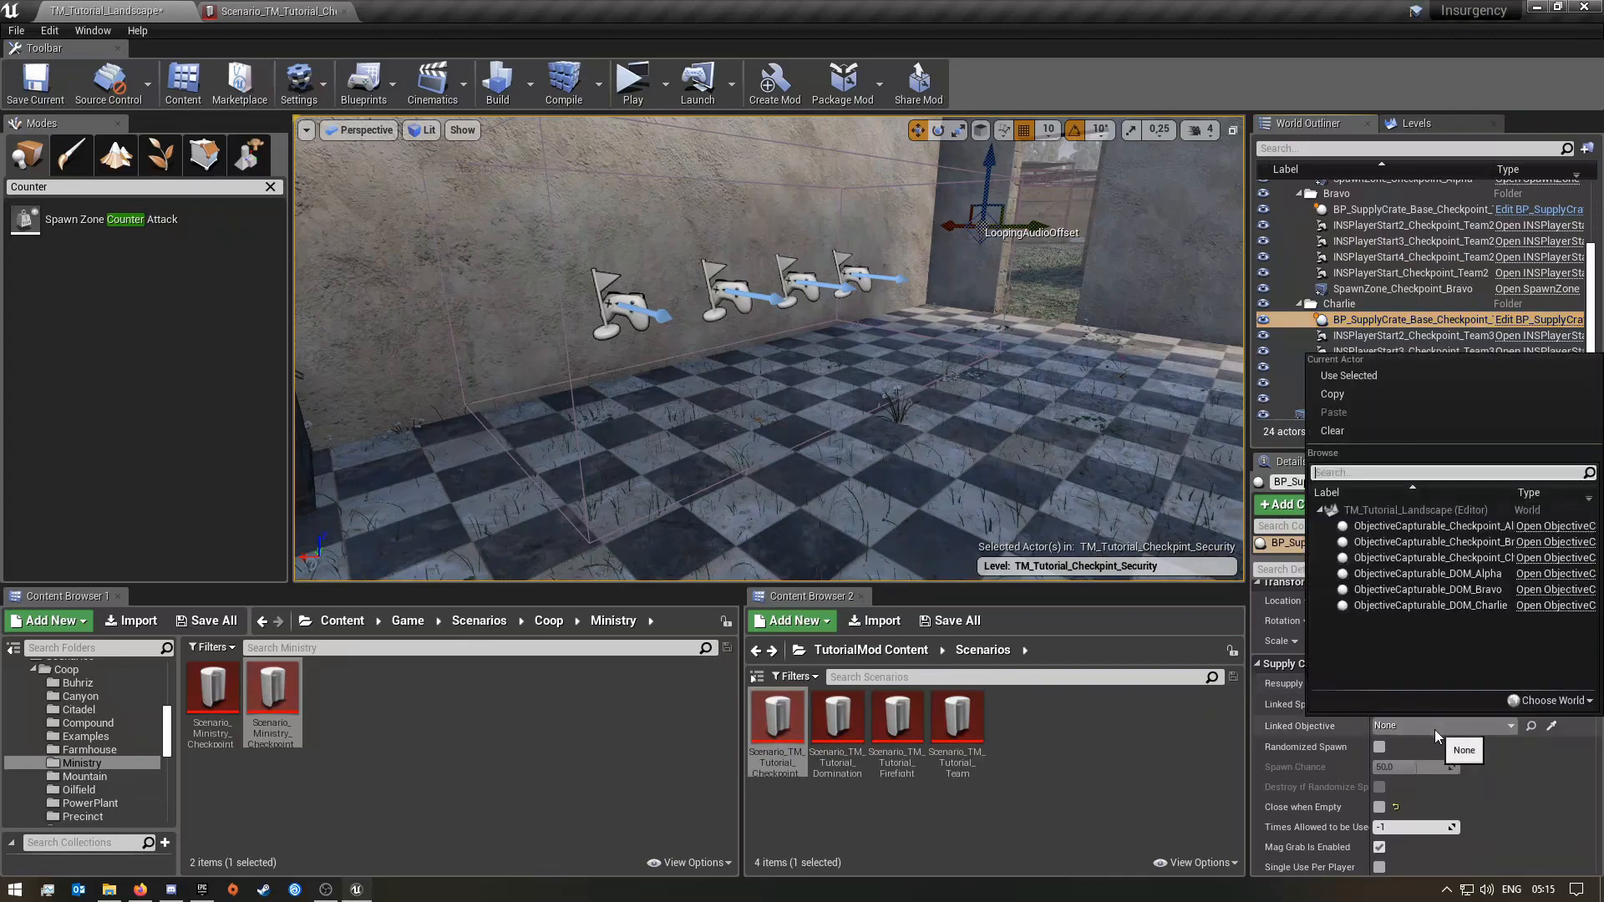
click(1446, 557)
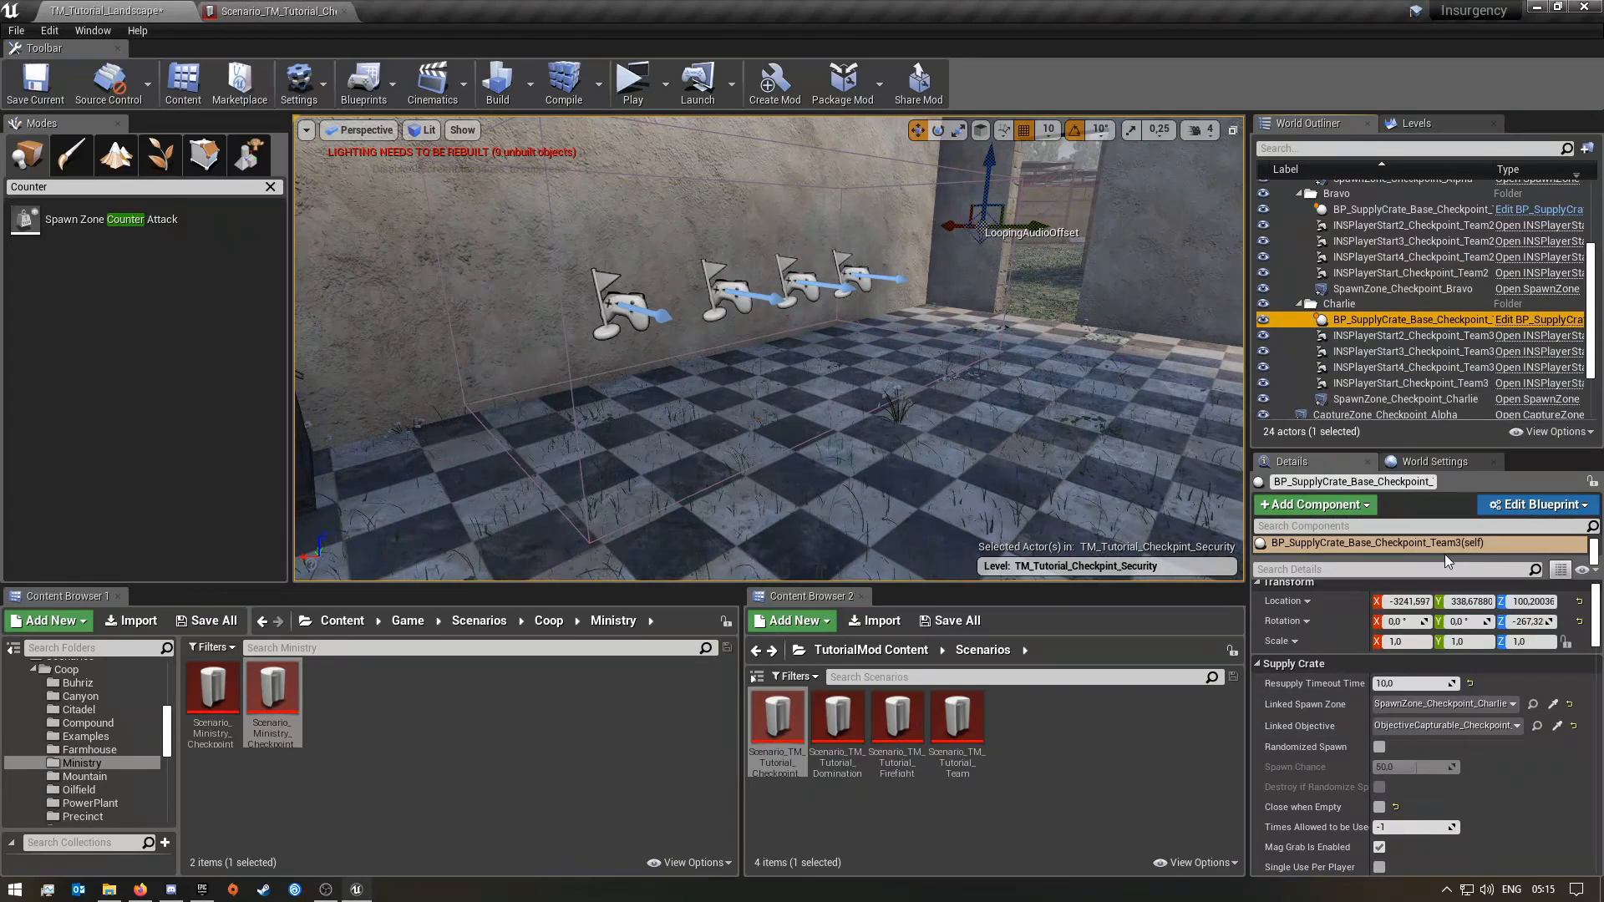
- Select the Alpha supply crate in the checkered-floor room and review its supply crate settings
key(f)
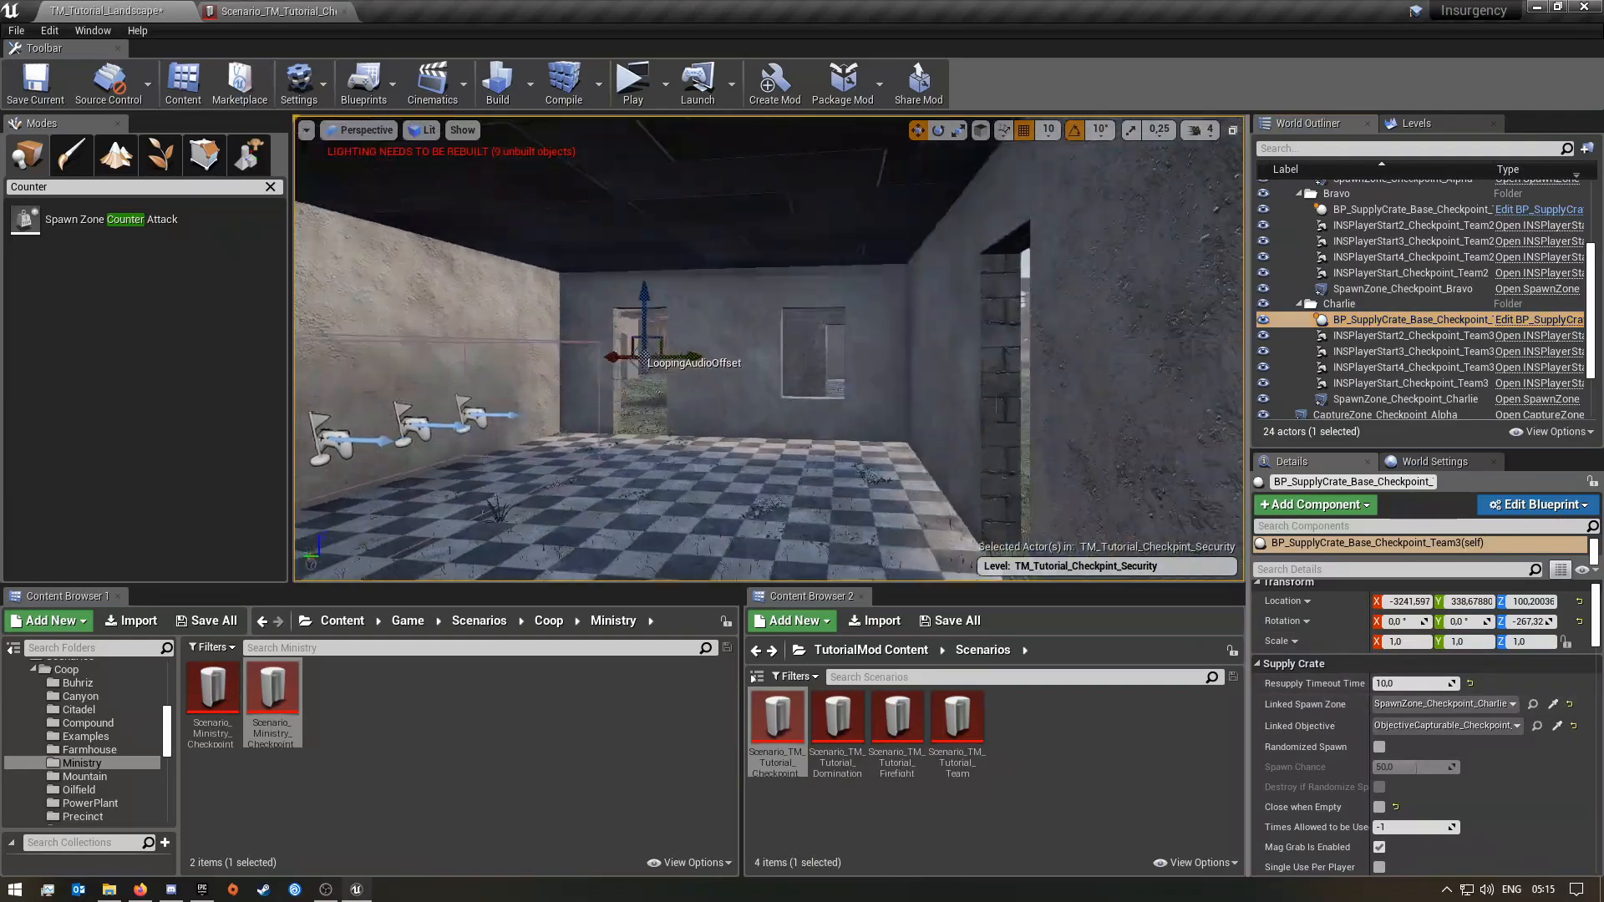
mouse_move(769, 348)
right_down()
mouse_move(727, 326)
mouse_move(660, 376)
mouse_move(635, 427)
mouse_move(535, 359)
mouse_move(585, 409)
mouse_move(635, 409)
mouse_move(652, 443)
mouse_move(585, 443)
mouse_move(760, 367)
right_up()
key(Escape)
key(w)
key(w)
click(760, 367)
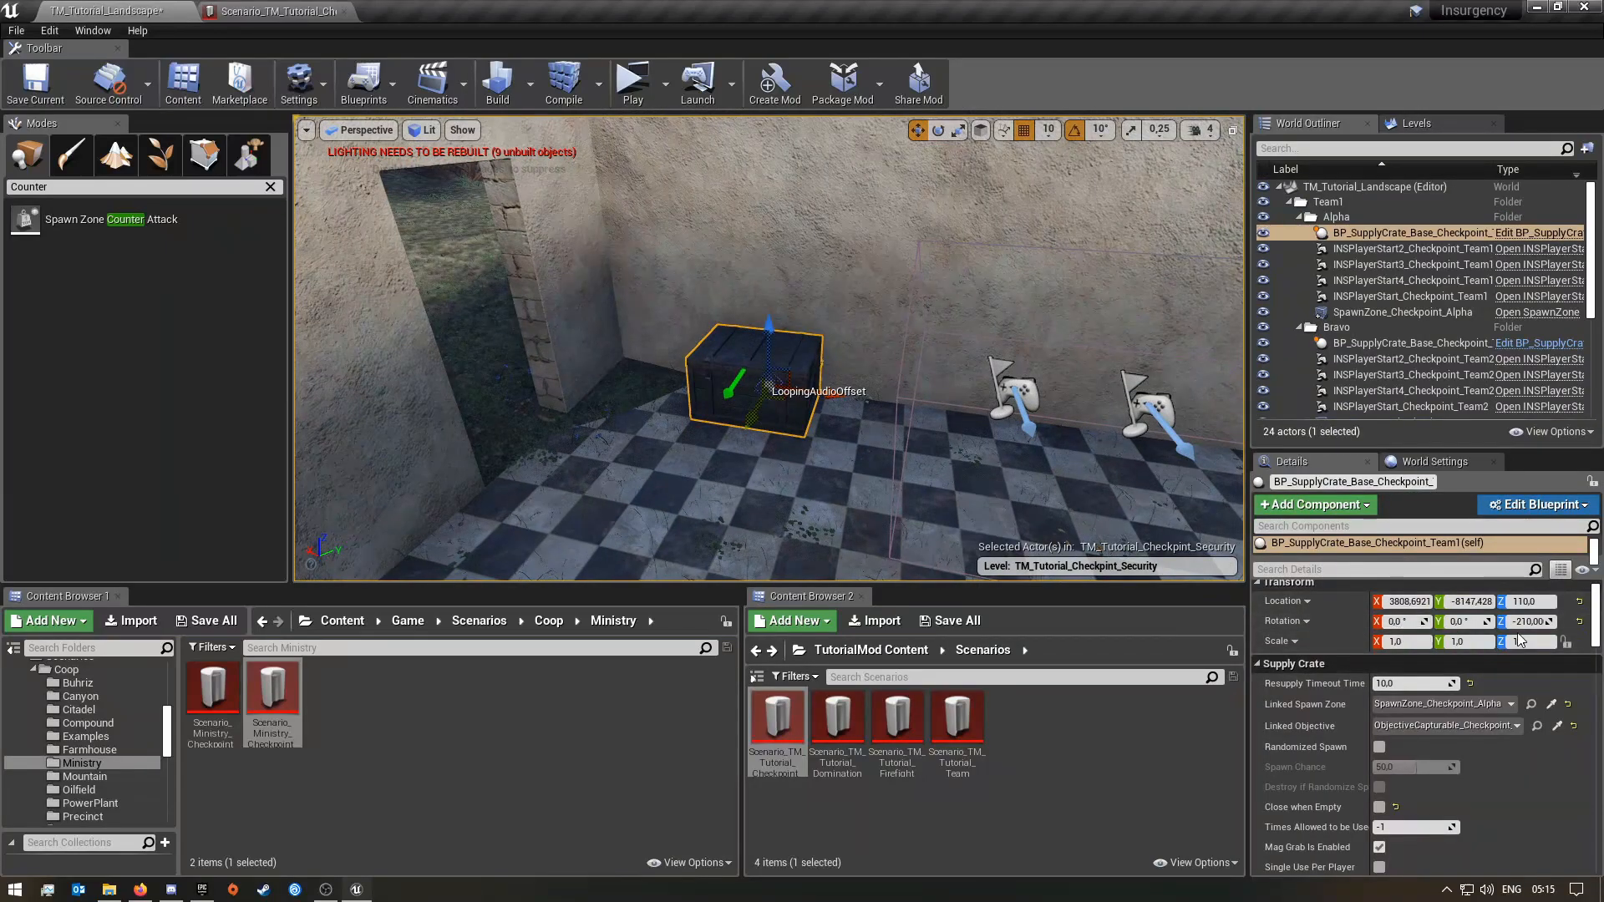
scroll(1487, 681, down, 2)
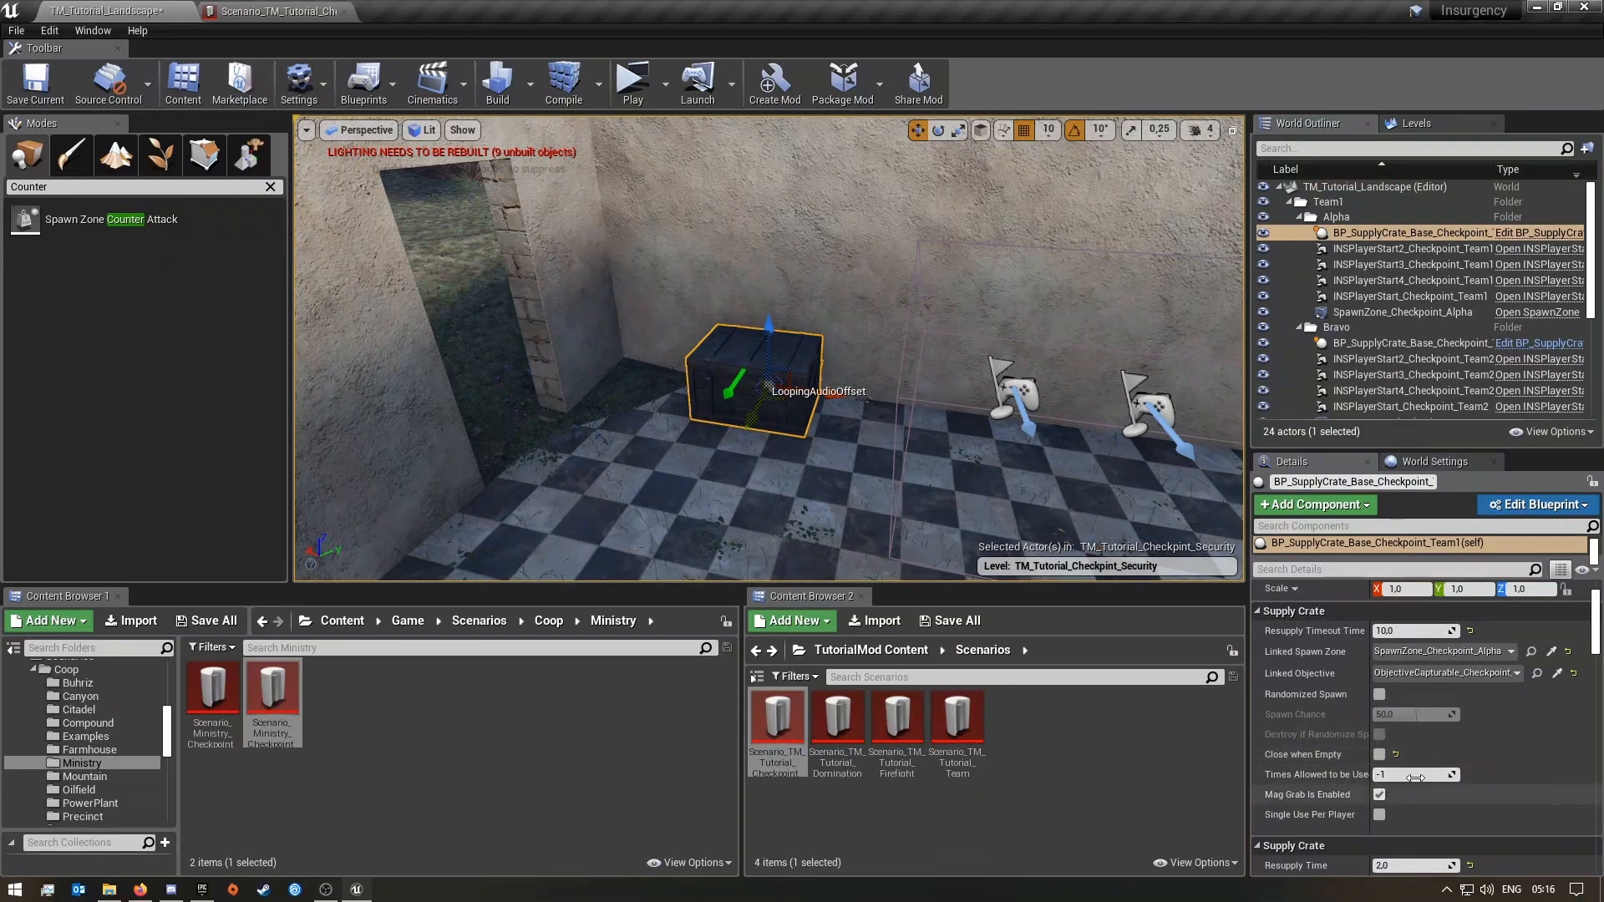
- Inspect the supply crate and player start placed on the grass by the corrugated metal wall
right_drag(1002, 401, 1153, 326)
key(w)
key(d)
key(s)
key(w)
key(w)
key(a)
key(w)
right_drag(768, 347, 585, 339)
key(s)
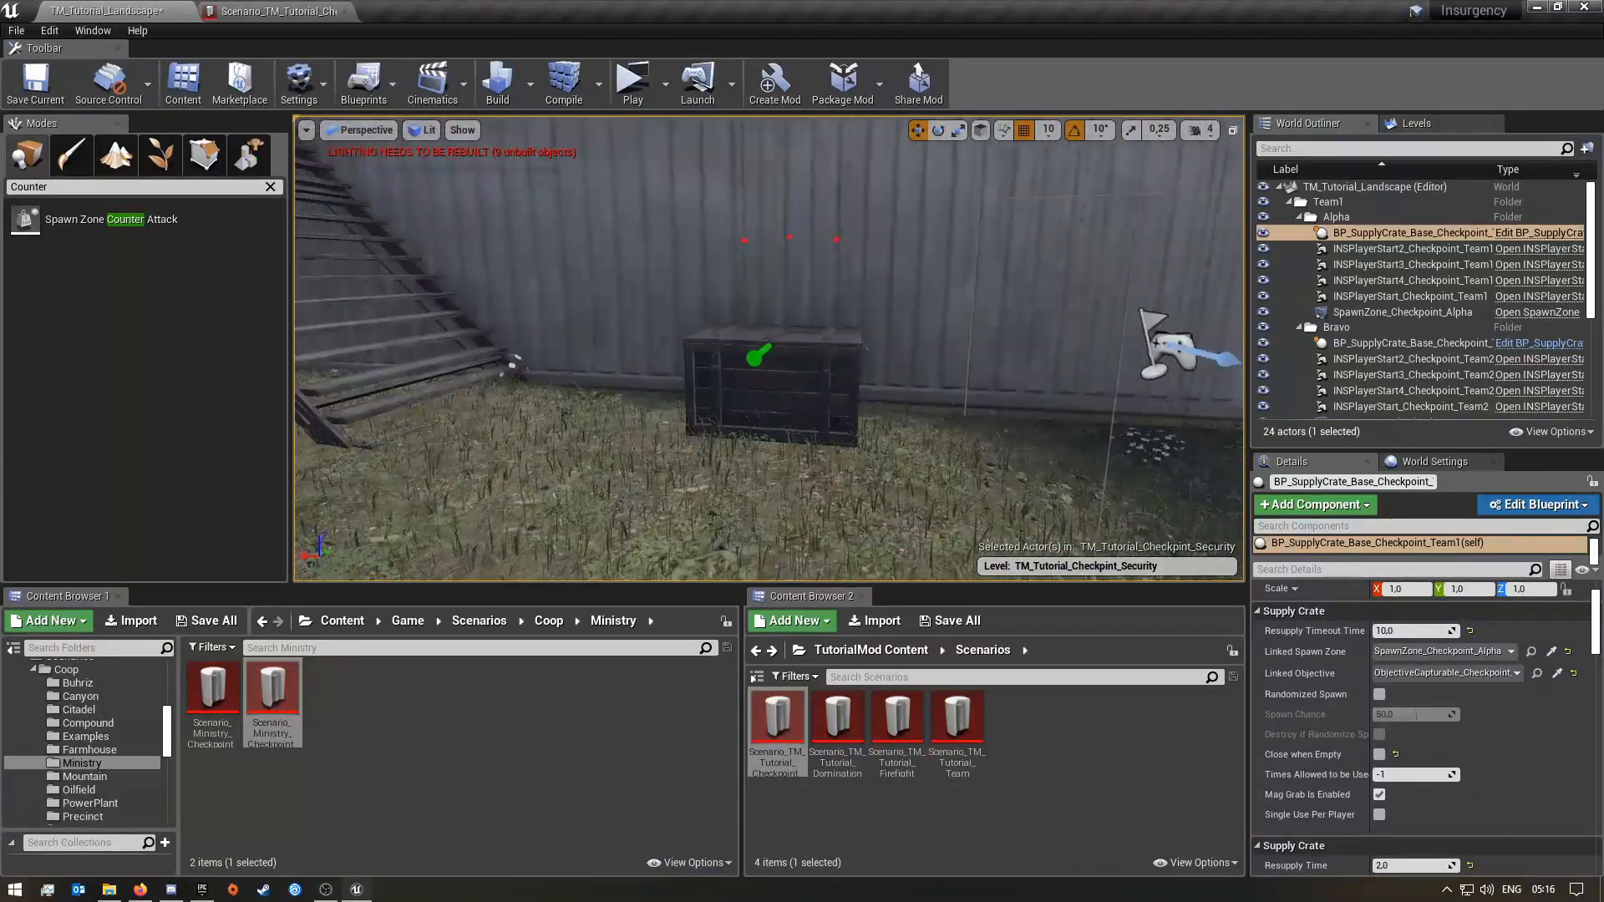
- Survey the warehouses, roads and checkered-roof buildings from above, and clear the crate selection
right_drag(769, 347, 585, 251)
key(s)
key(w)
right_drag(769, 347, 702, 519)
key(w)
right_drag(768, 347, 928, 255)
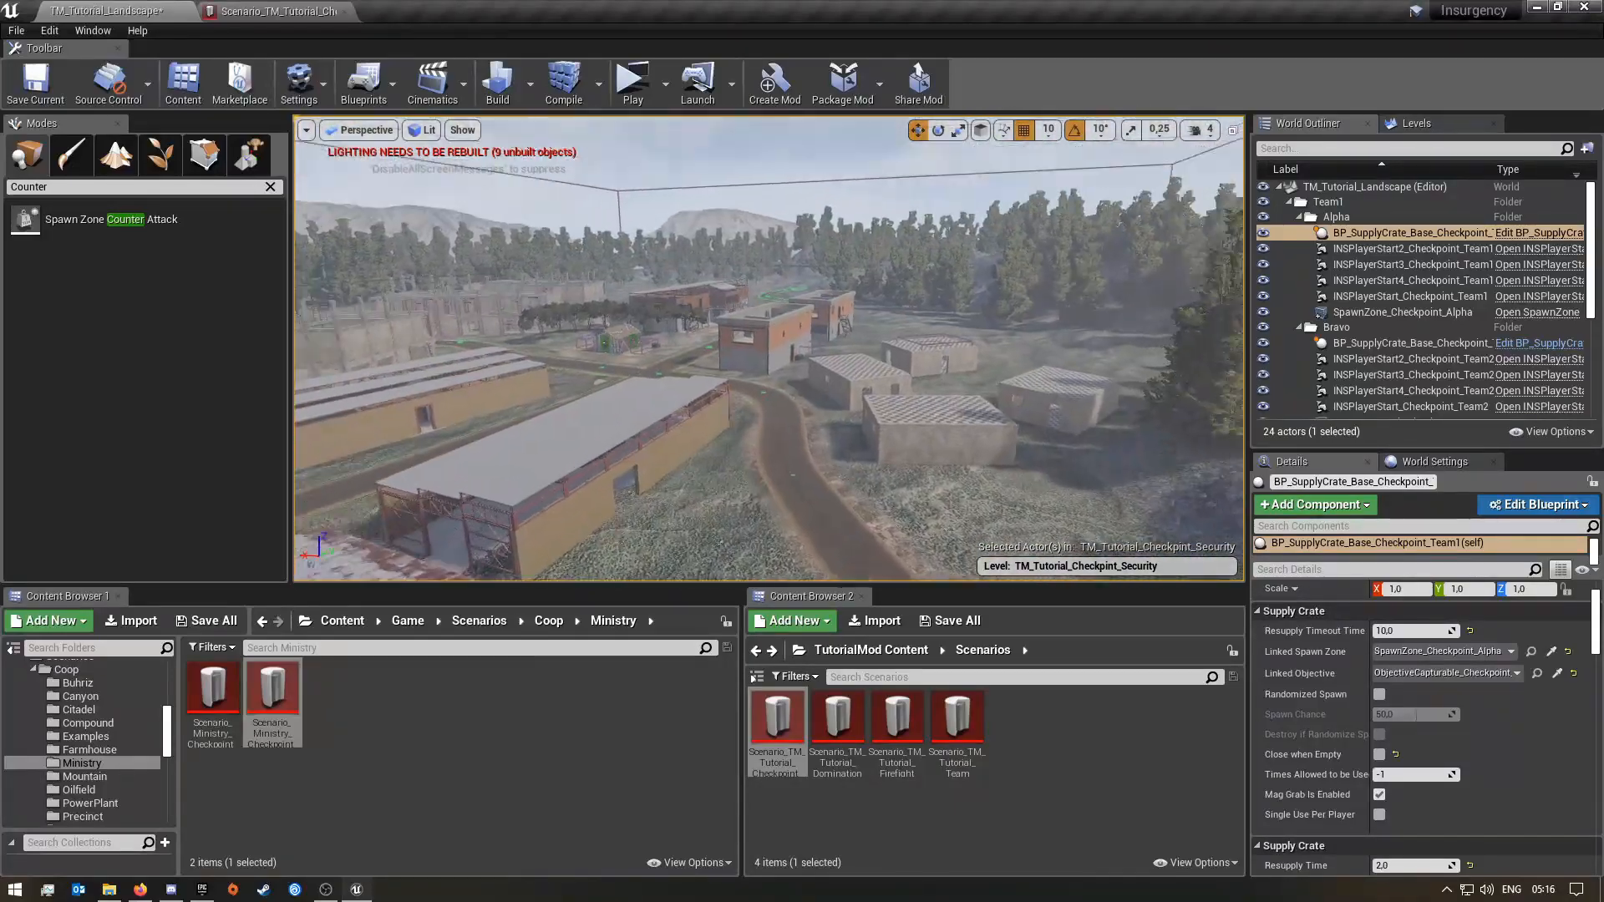
right_drag(769, 347, 668, 401)
key(w)
key(d)
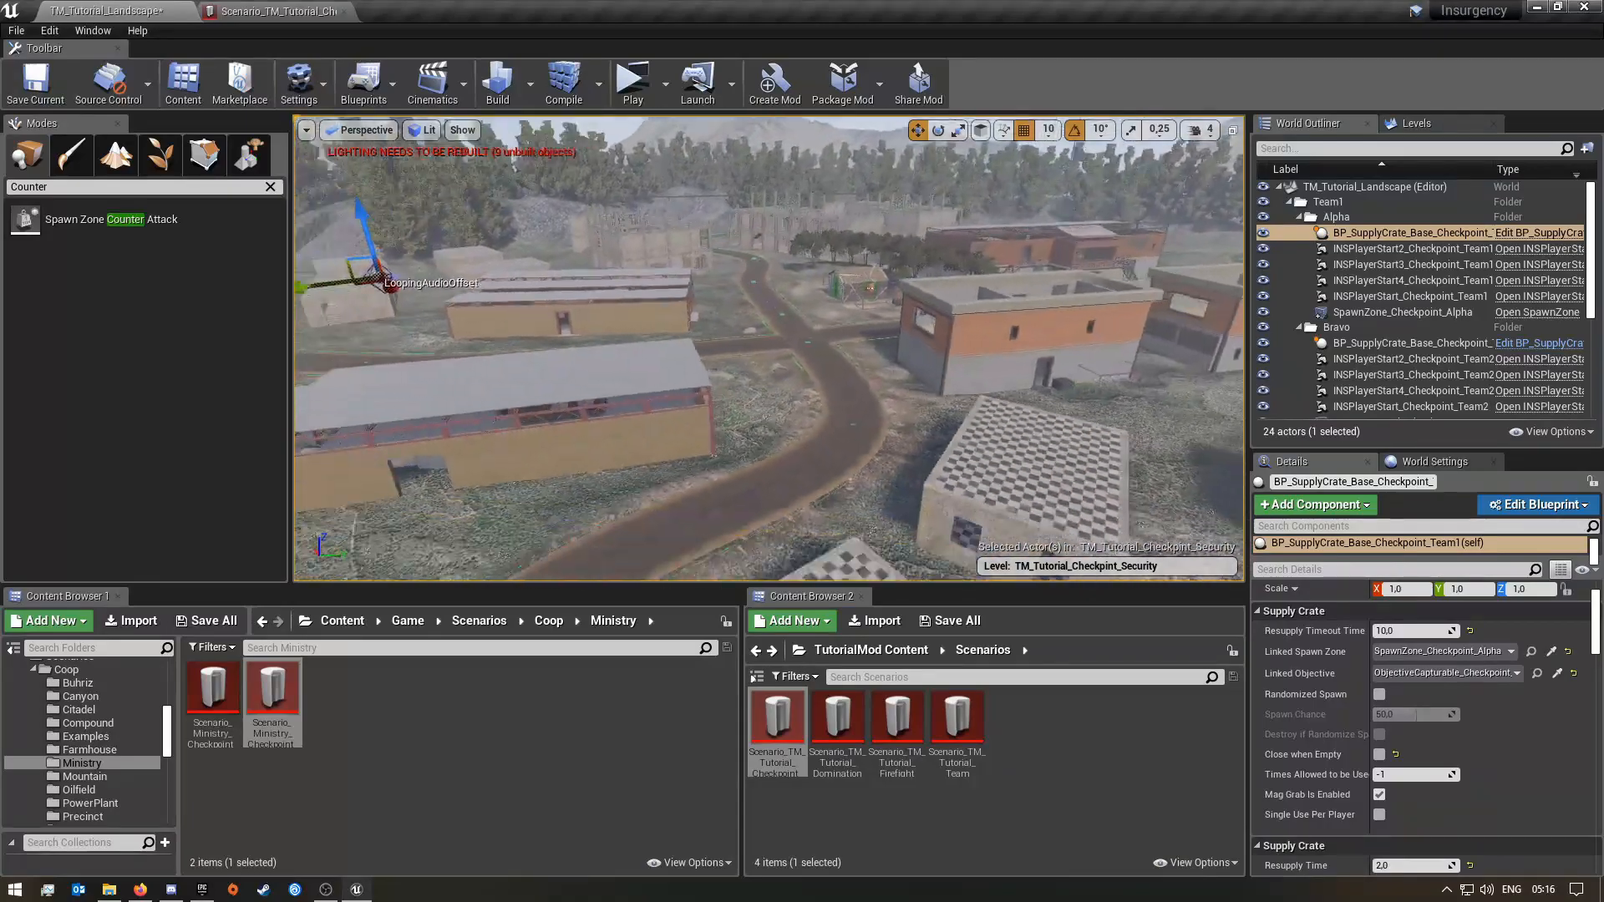
right_drag(769, 347, 585, 409)
key(d)
right_drag(768, 347, 877, 326)
key(a)
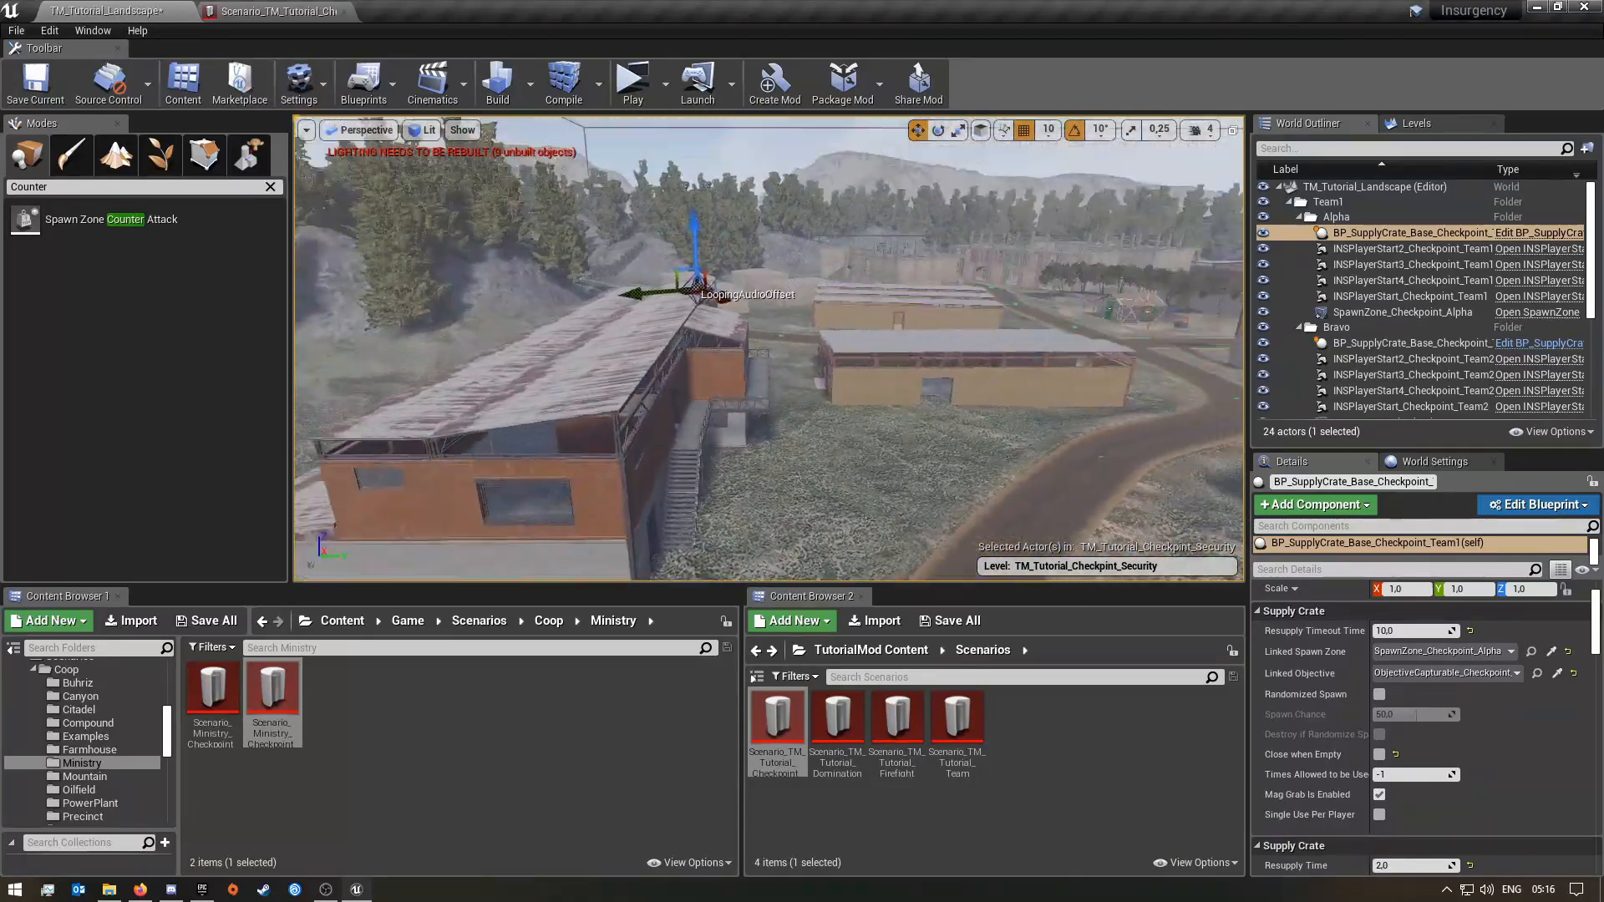
right_drag(768, 346, 902, 343)
right_drag(769, 346, 635, 351)
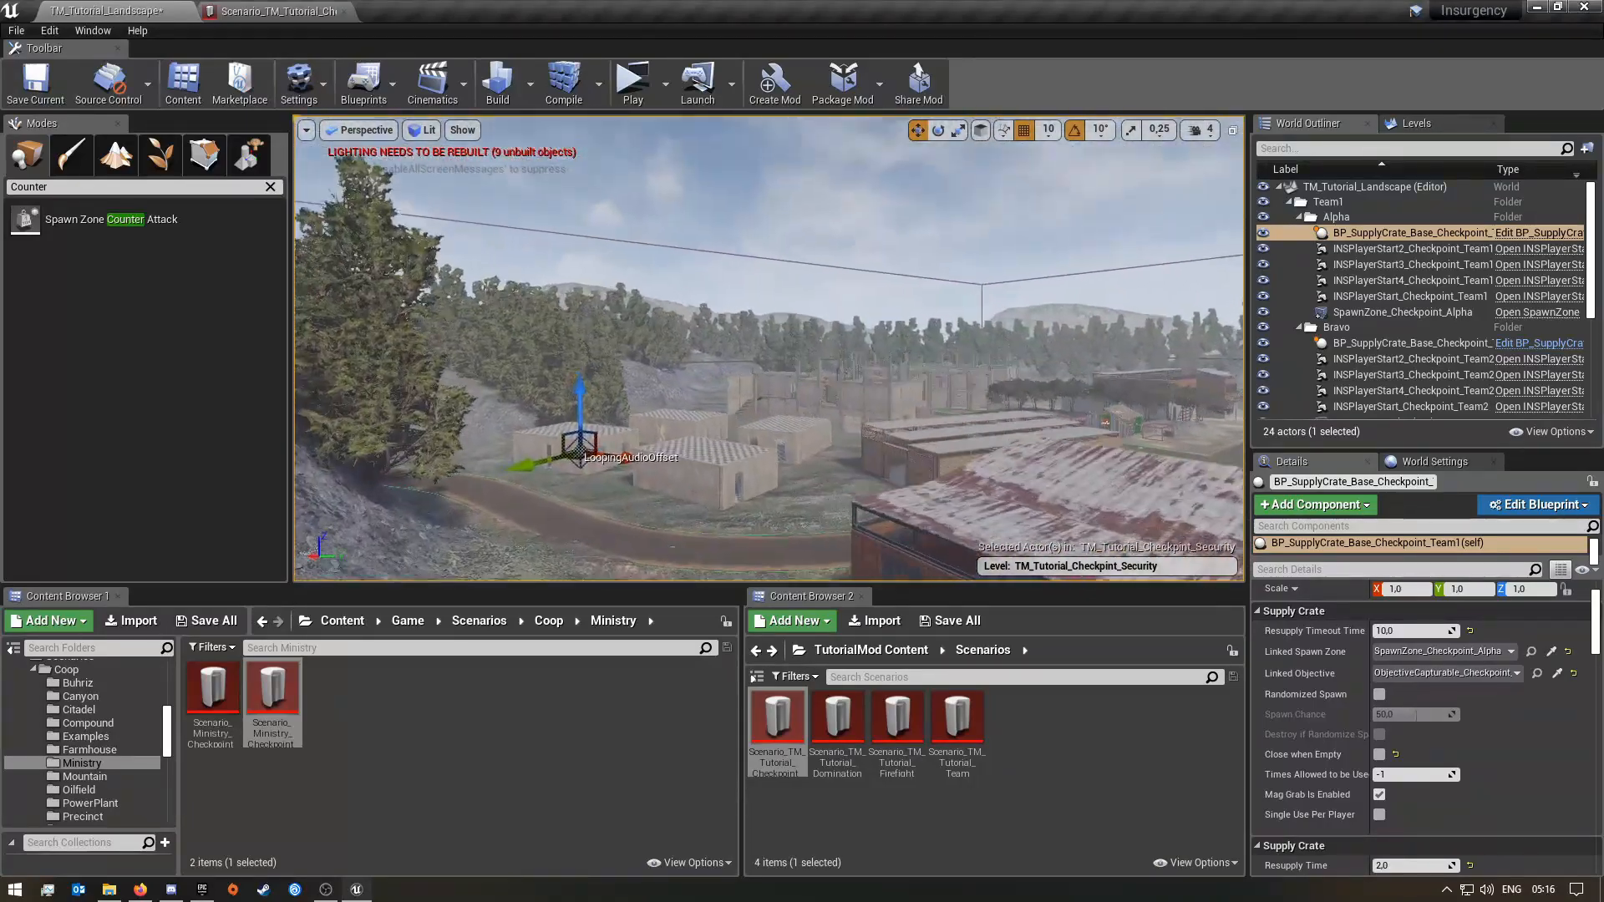
right_drag(599, 272, 598, 301)
key(w)
key(Escape)
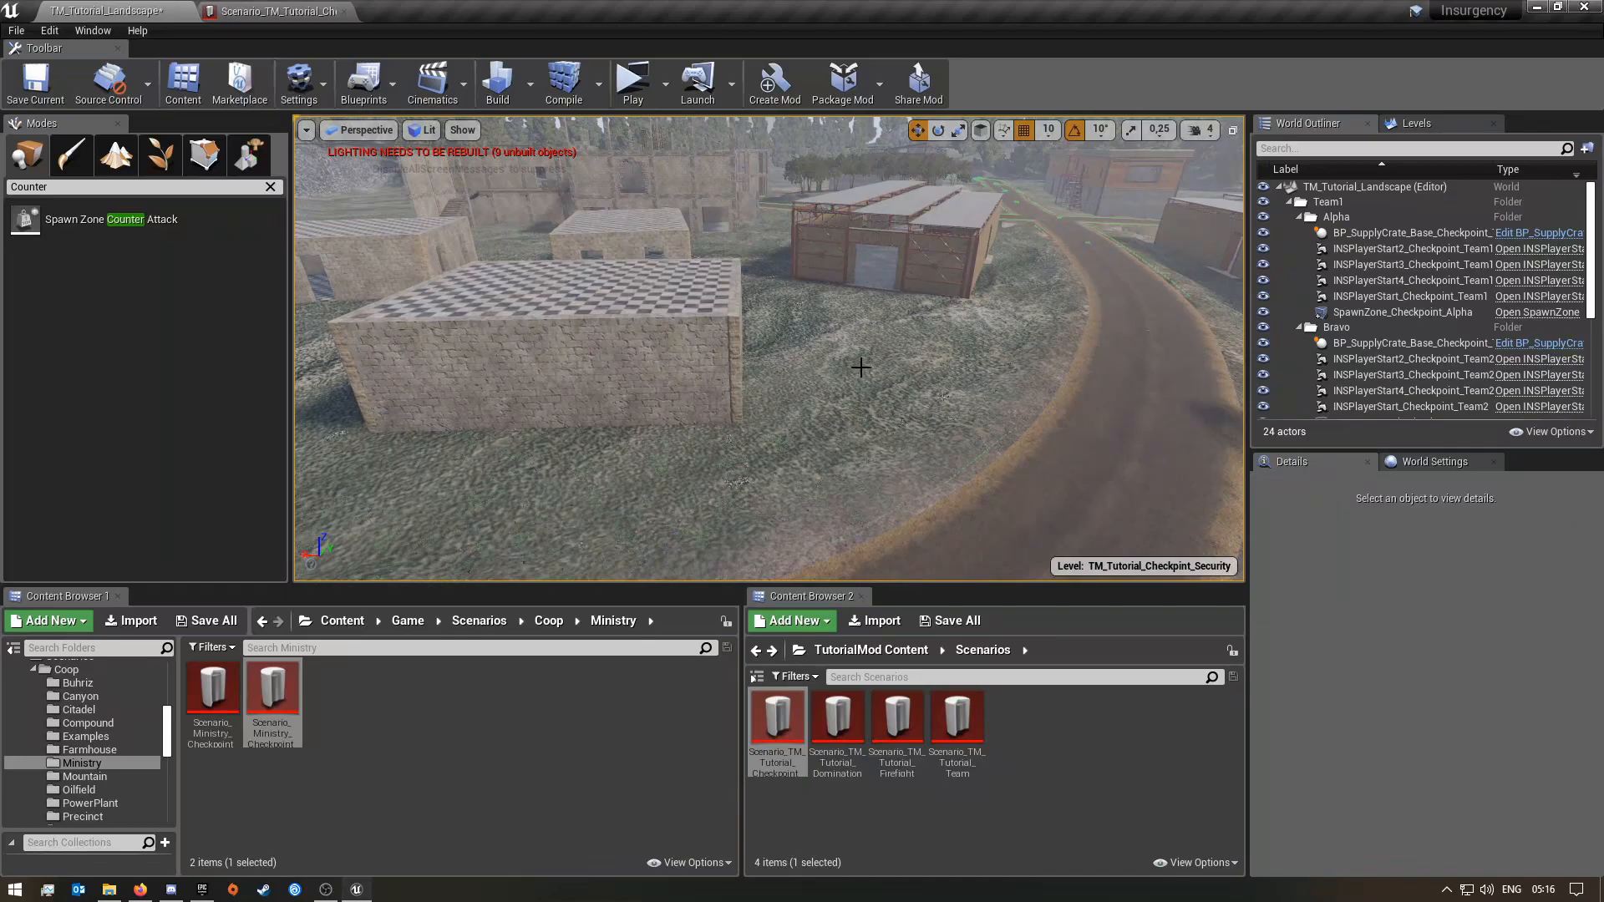
- Examine the spawn area beside the long building's outdoor staircase and the ground around the checkered-roof buildings
key(w)
mouse_move(860, 367)
right_down()
mouse_move(1028, 359)
mouse_move(1036, 330)
mouse_move(1086, 376)
mouse_move(1002, 384)
mouse_move(986, 443)
mouse_move(961, 392)
mouse_move(887, 365)
right_up()
key(s)
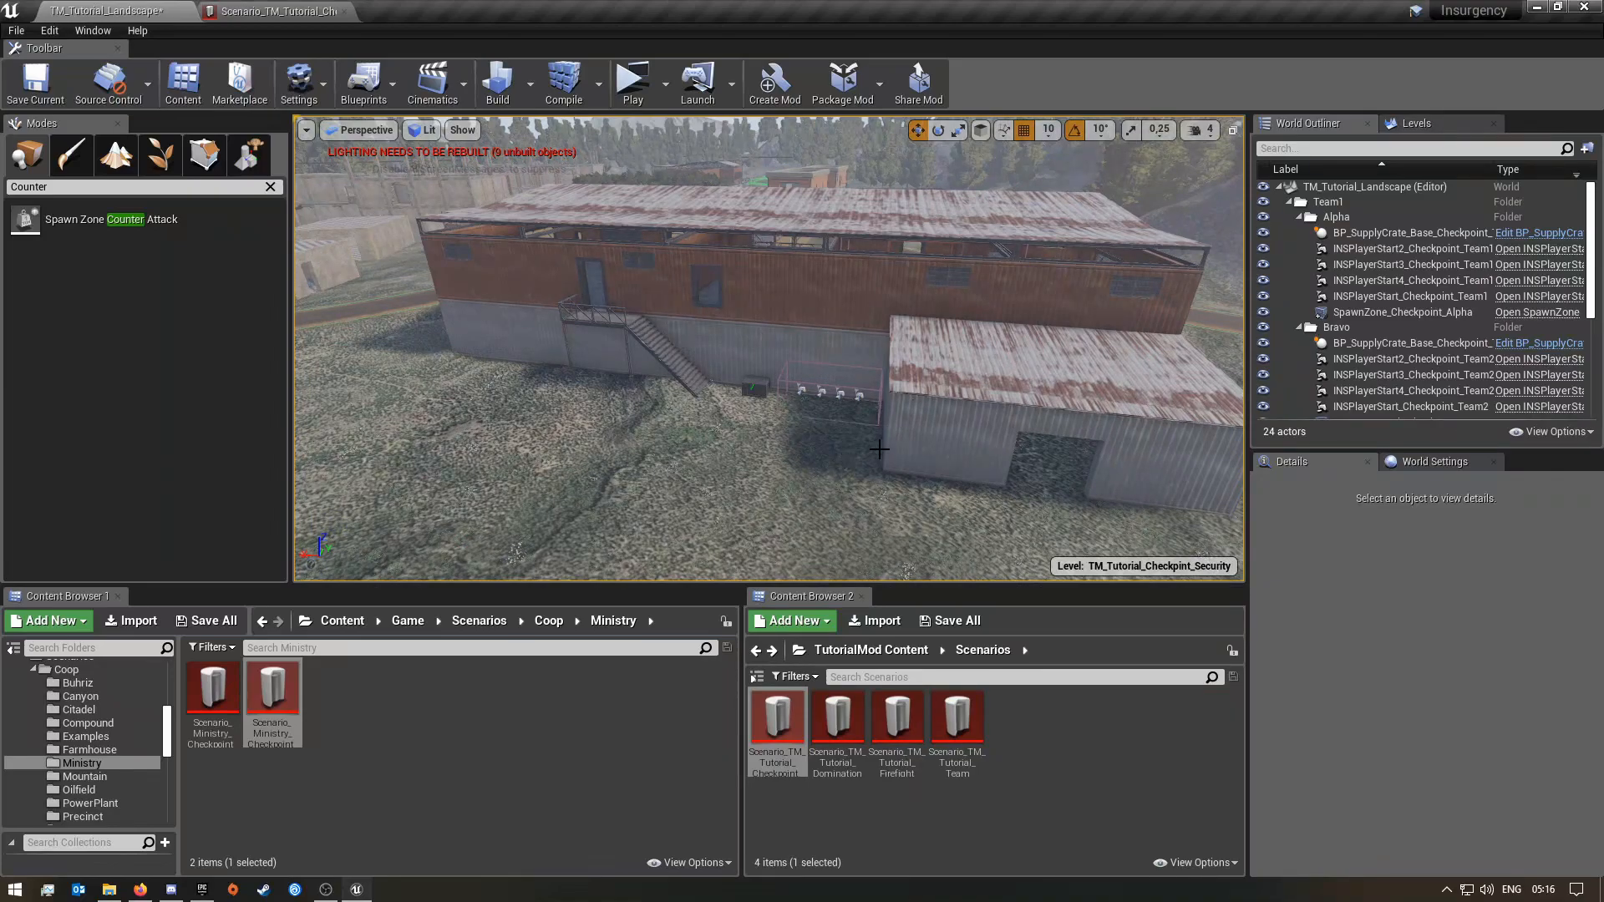
right_drag(879, 450, 807, 473)
key(w)
key(w)
key(s)
key(s)
key(d)
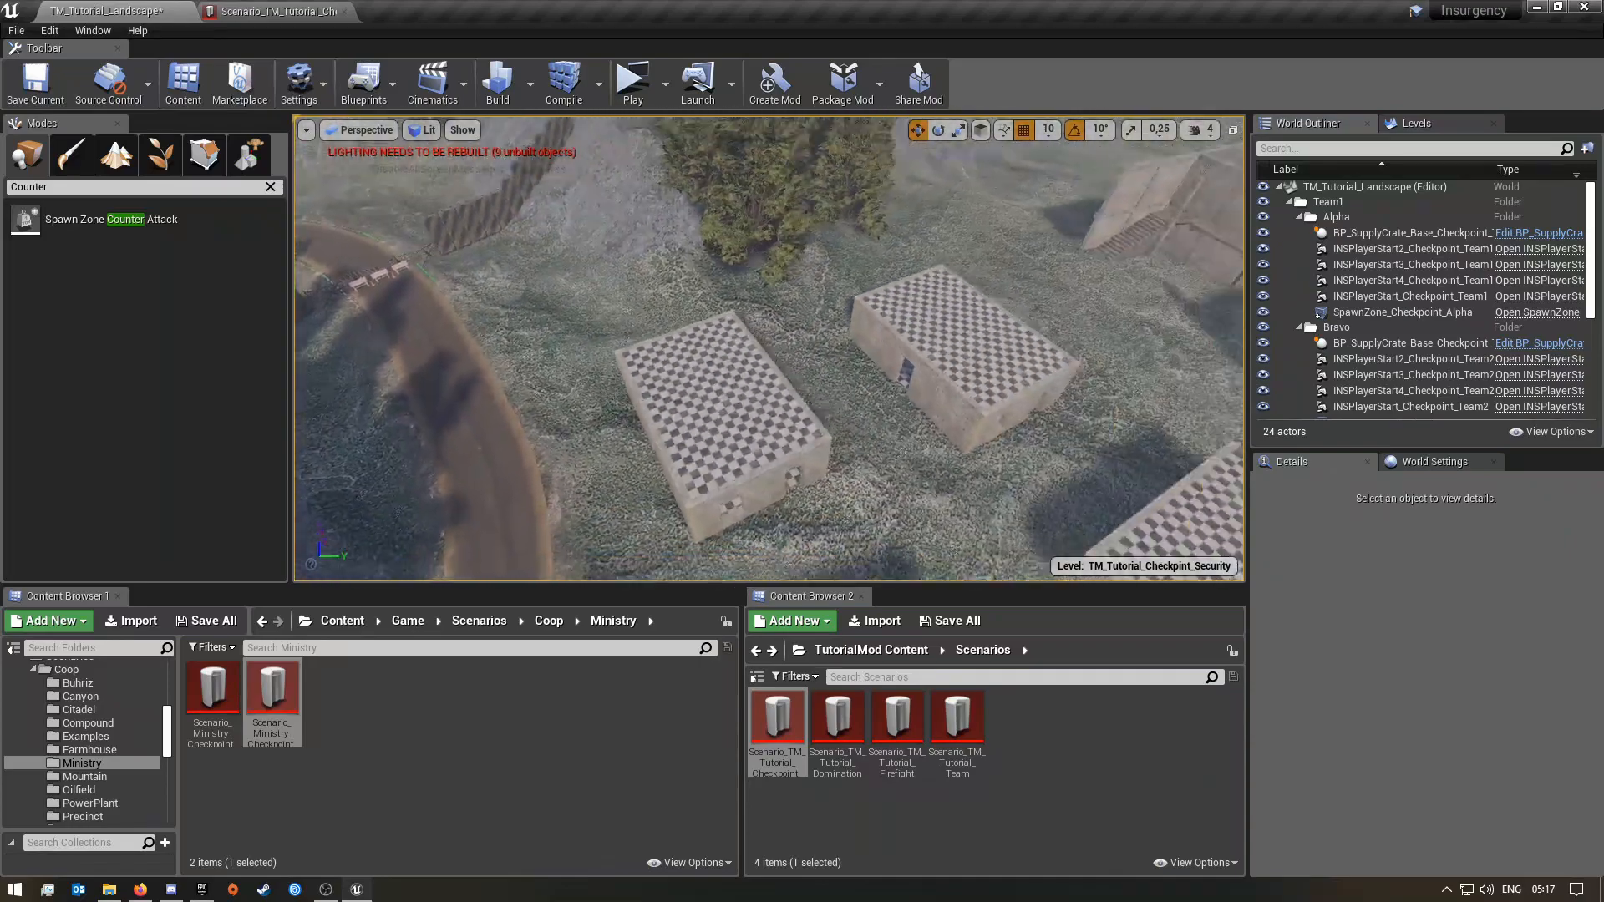
- Examine the route between the spawn areas, from the checkered-roof buildings past the warehouses to the wooden shack by the road
right_drag(769, 348, 750, 421)
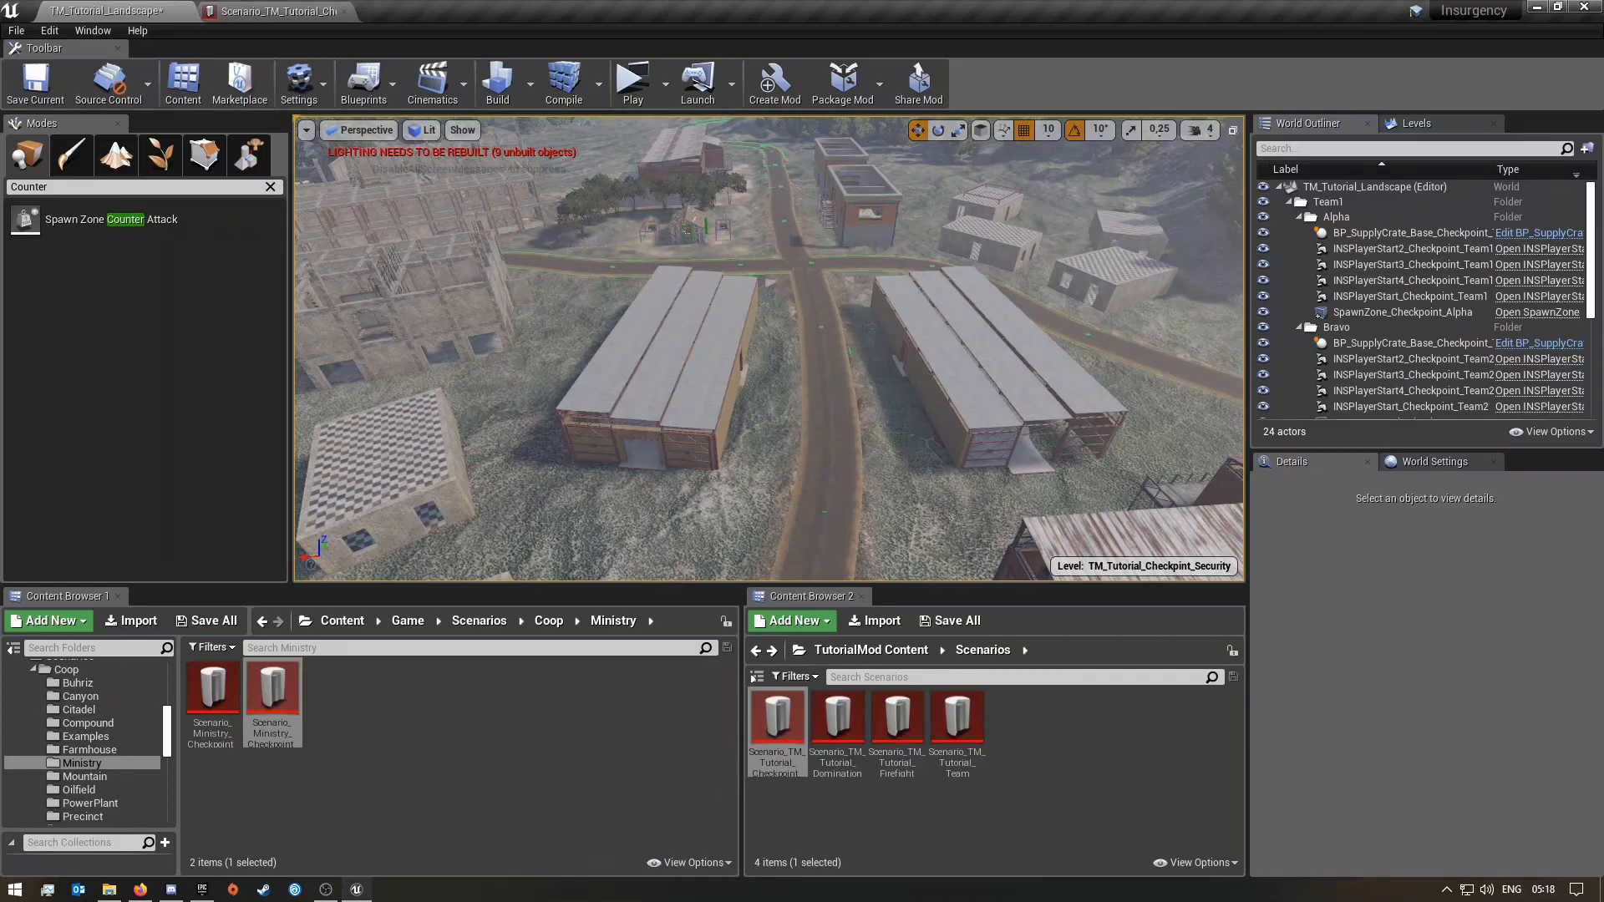
right_drag(768, 348, 820, 348)
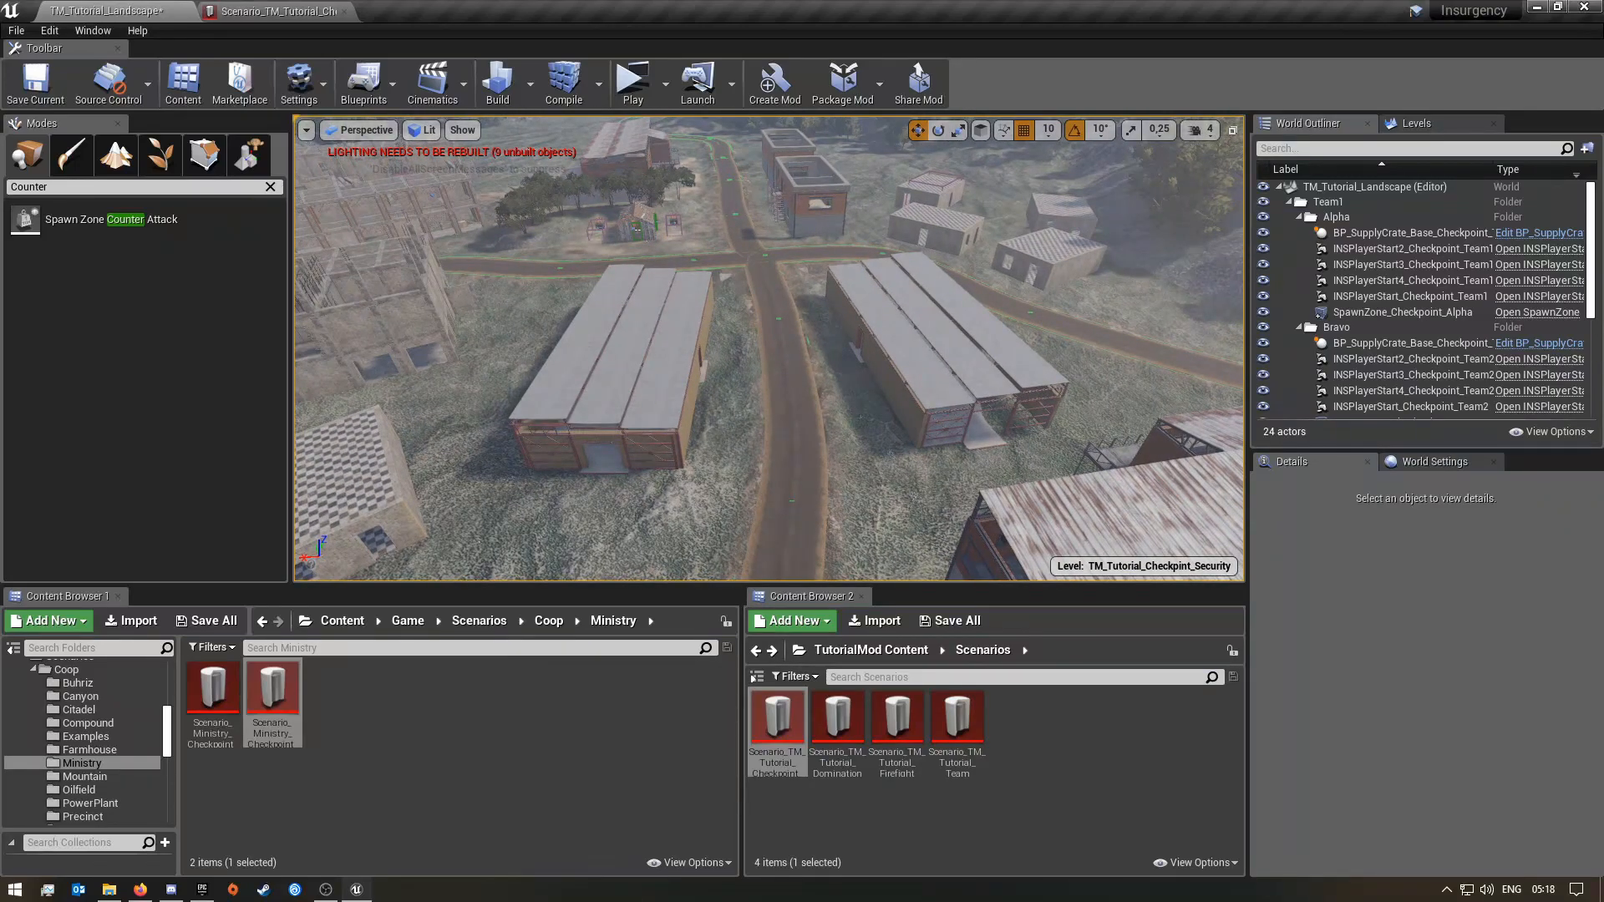
right_drag(769, 348, 903, 418)
right_drag(769, 348, 768, 319)
key(s)
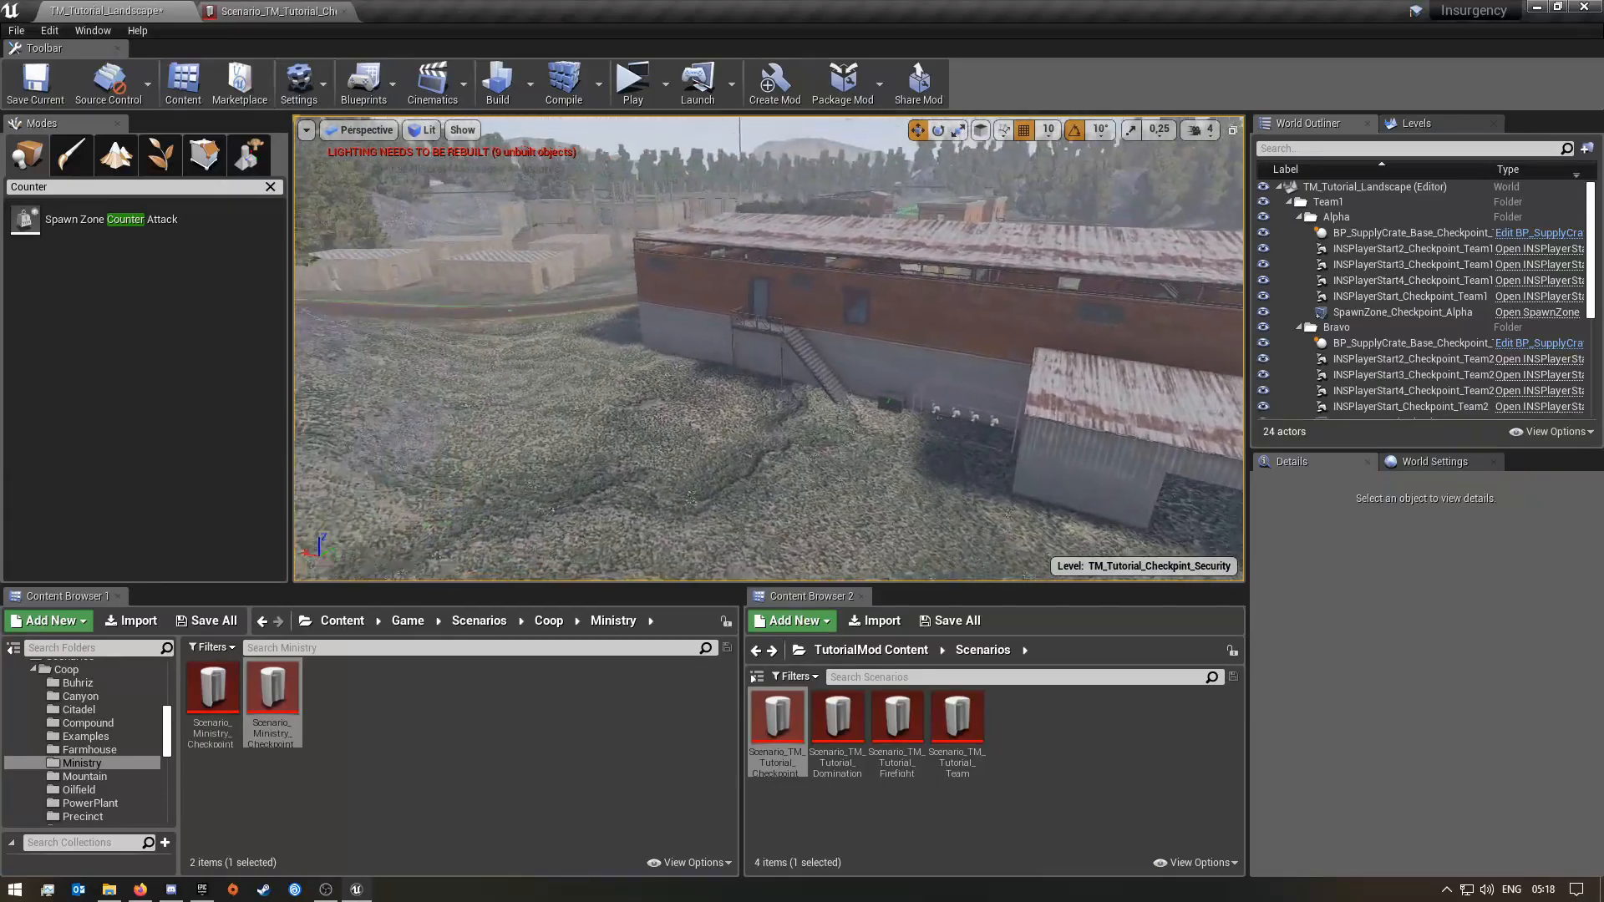
key(w)
right_drag(769, 349, 786, 284)
key(w)
key(s)
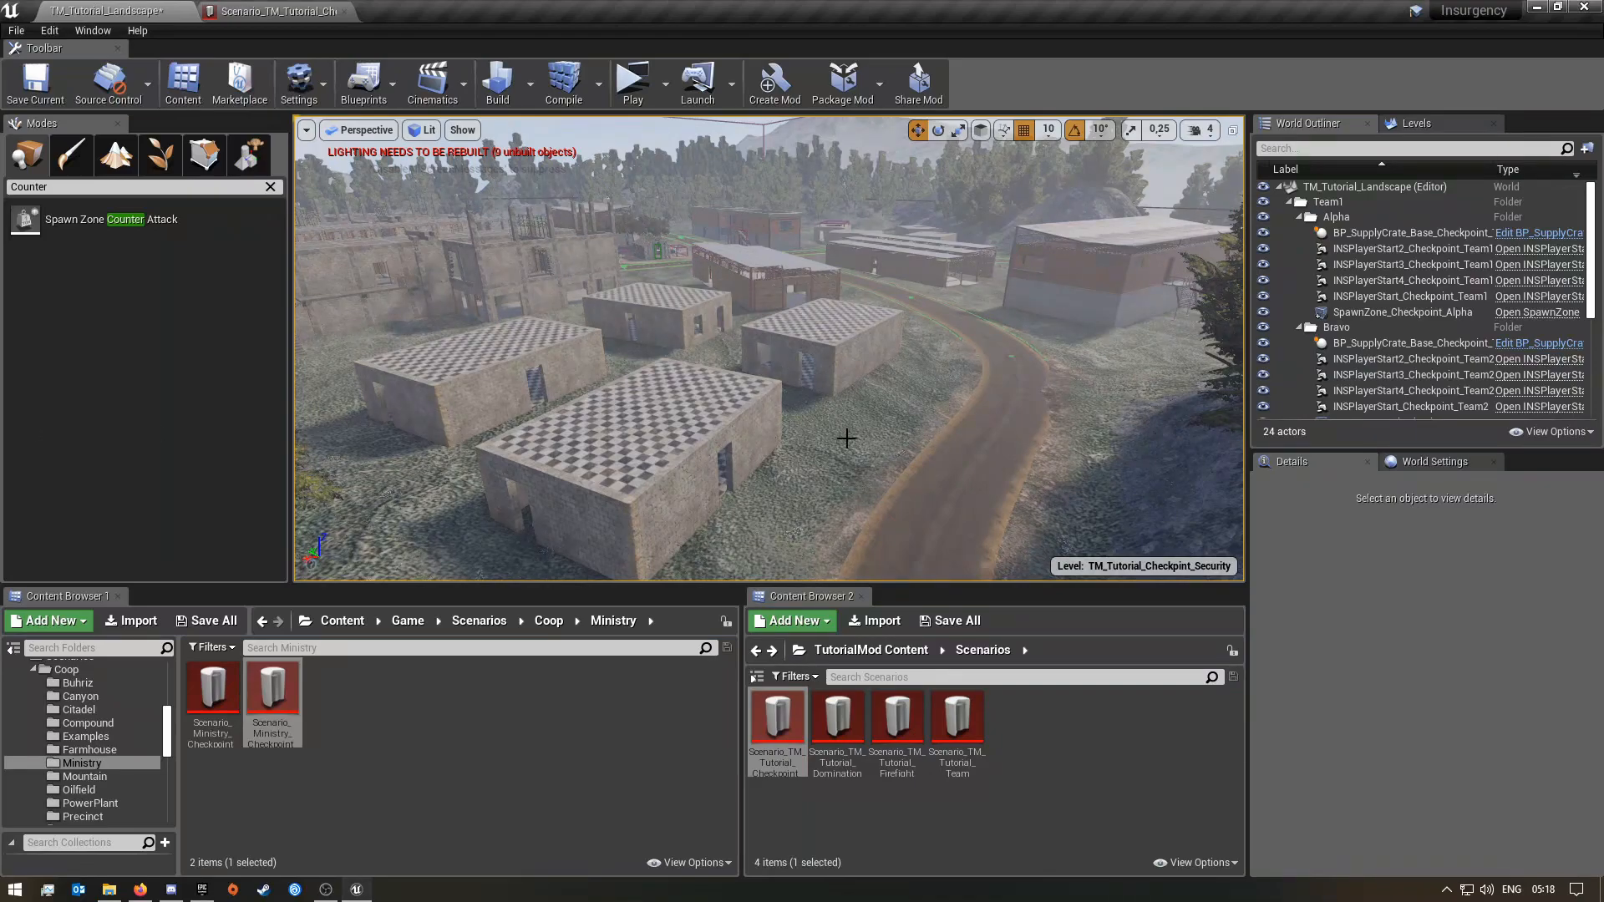
right_drag(785, 284, 777, 234)
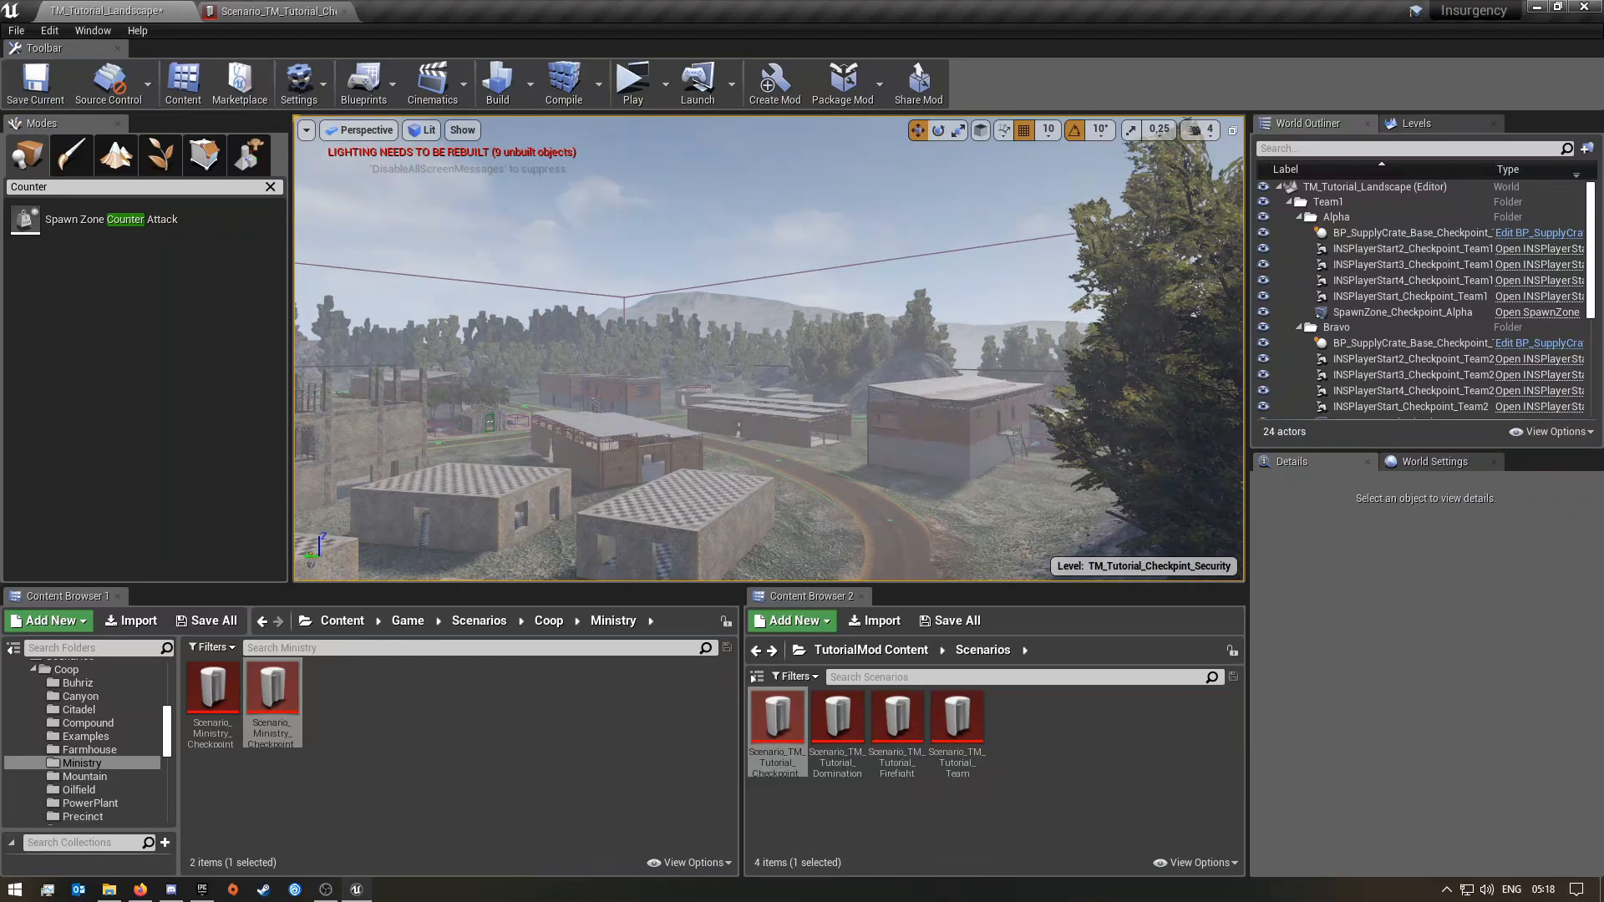
right_drag(616, 437, 409, 502)
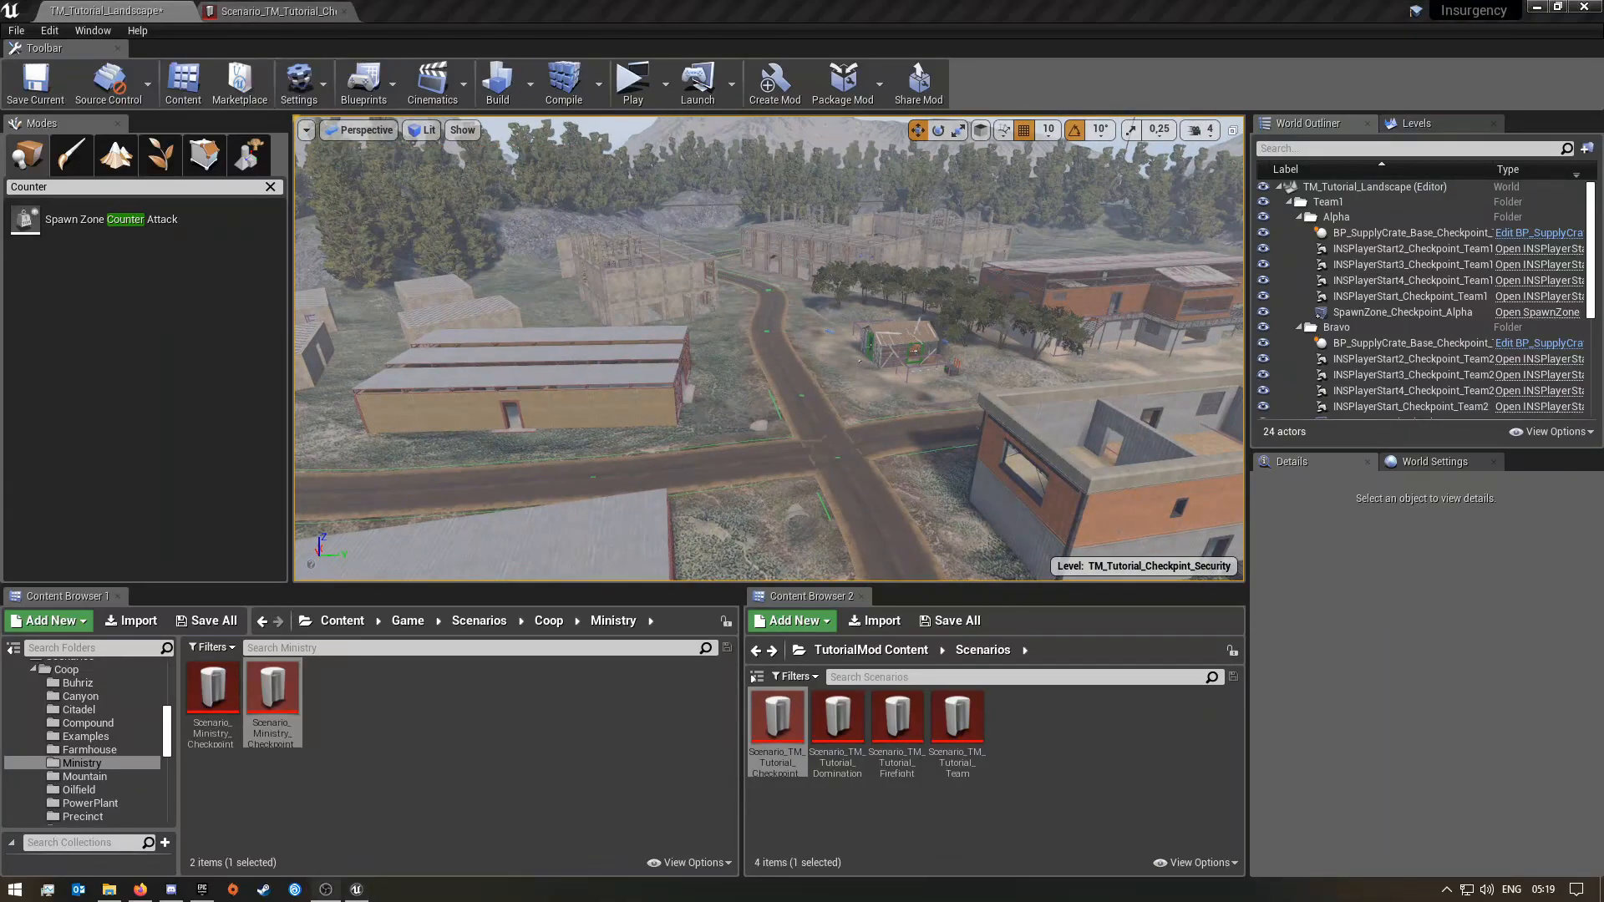
right_drag(707, 473, 707, 514)
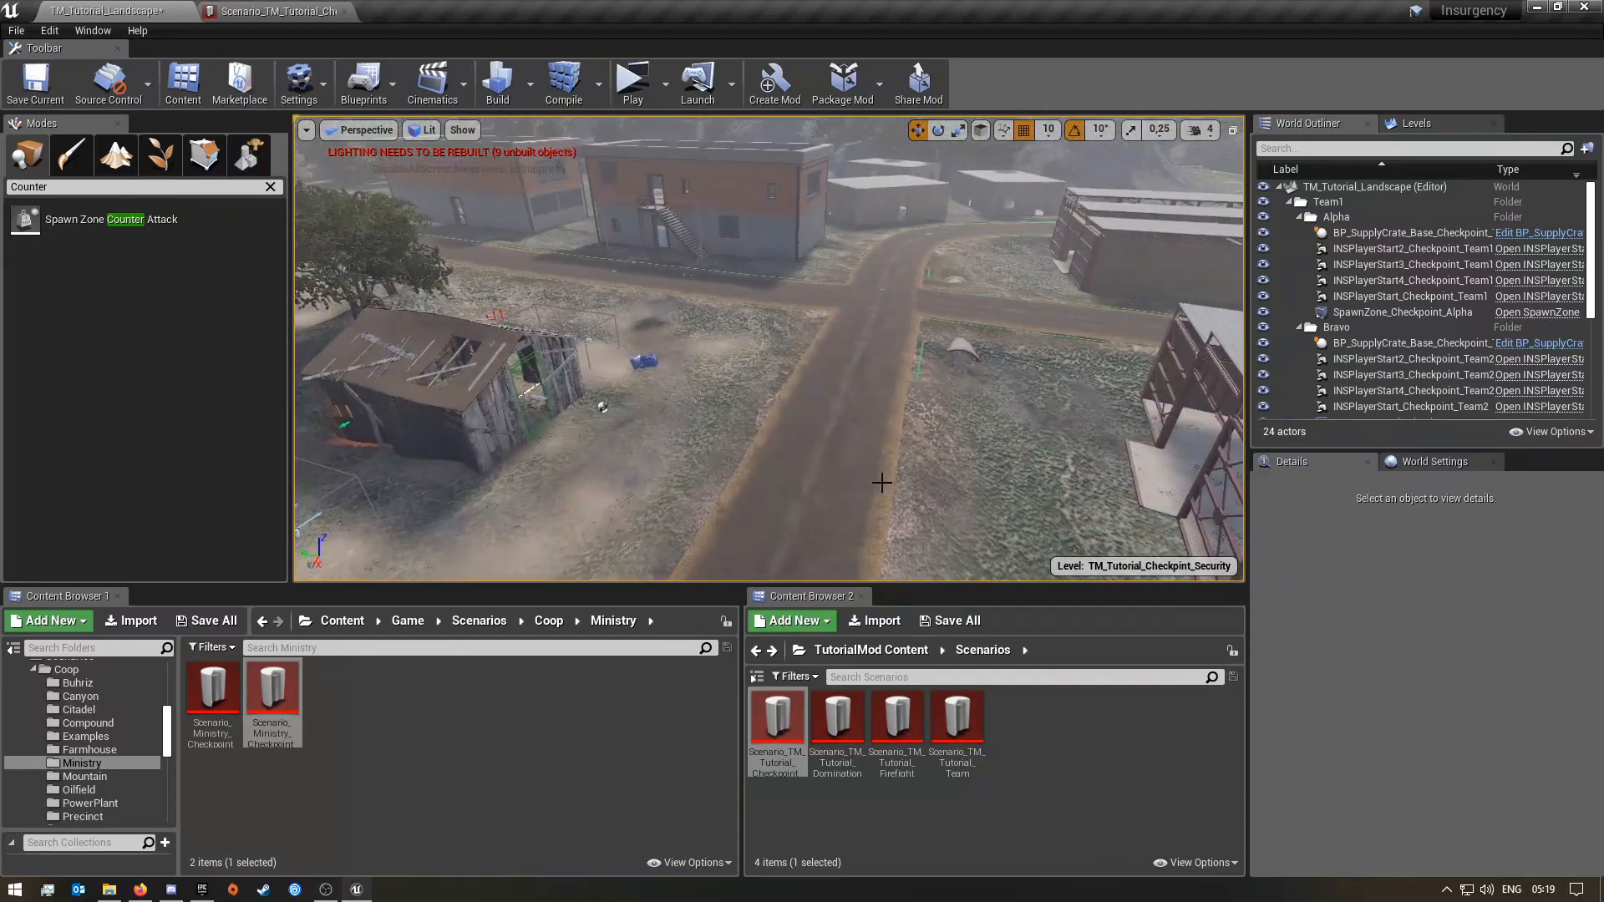
- Review the game mode and scenario pairs in the level's Default Scenarios world settings
click(1442, 464)
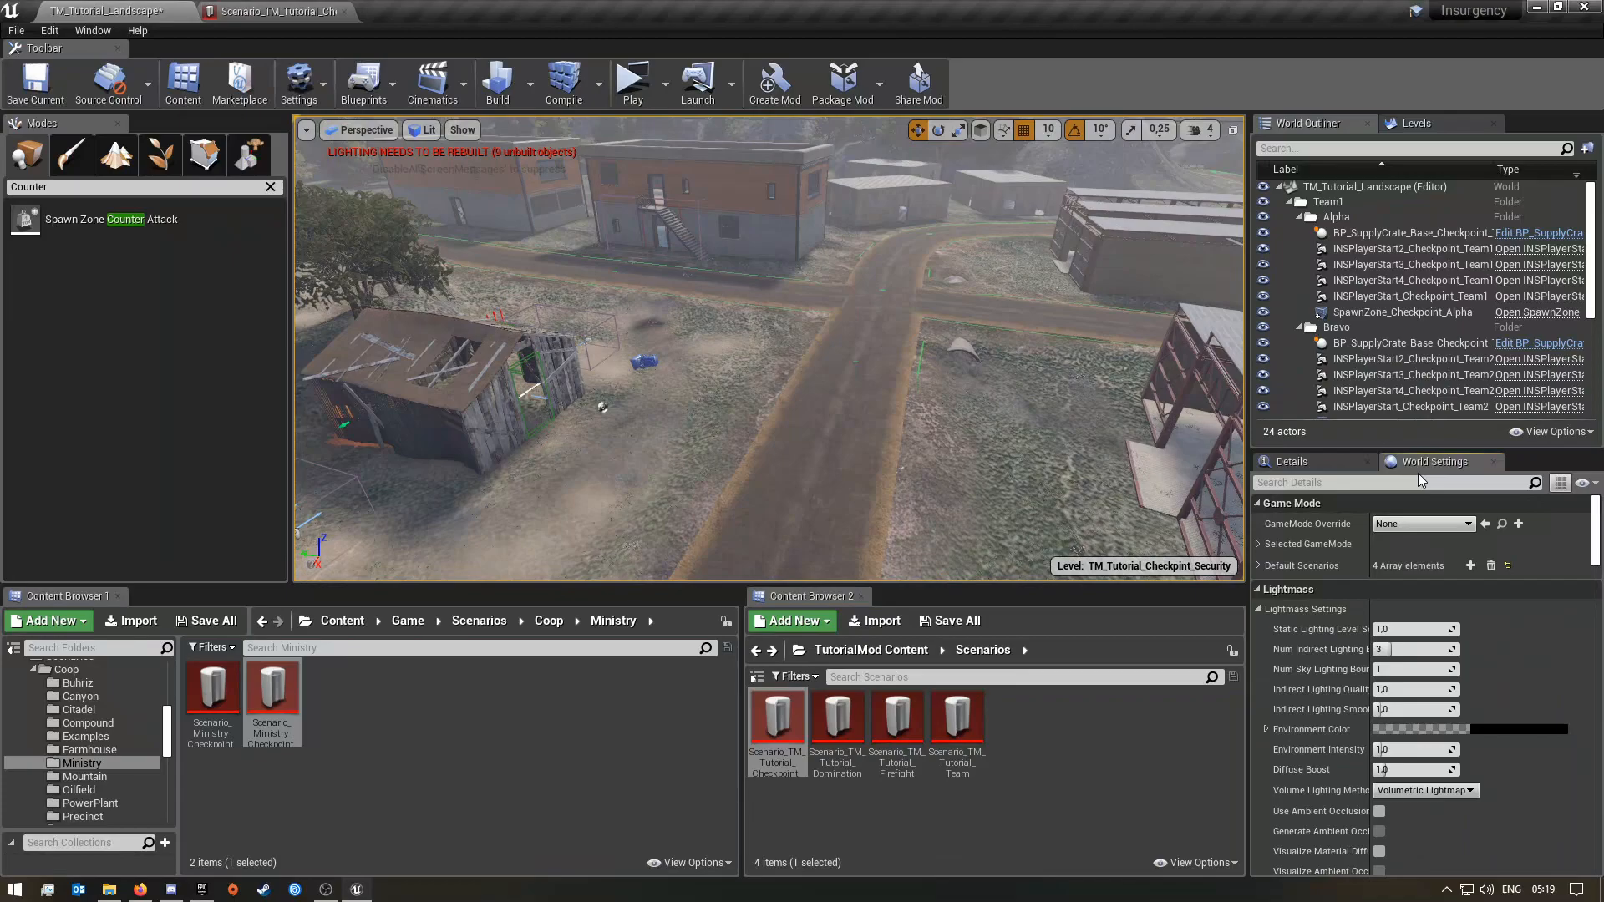
click(1259, 566)
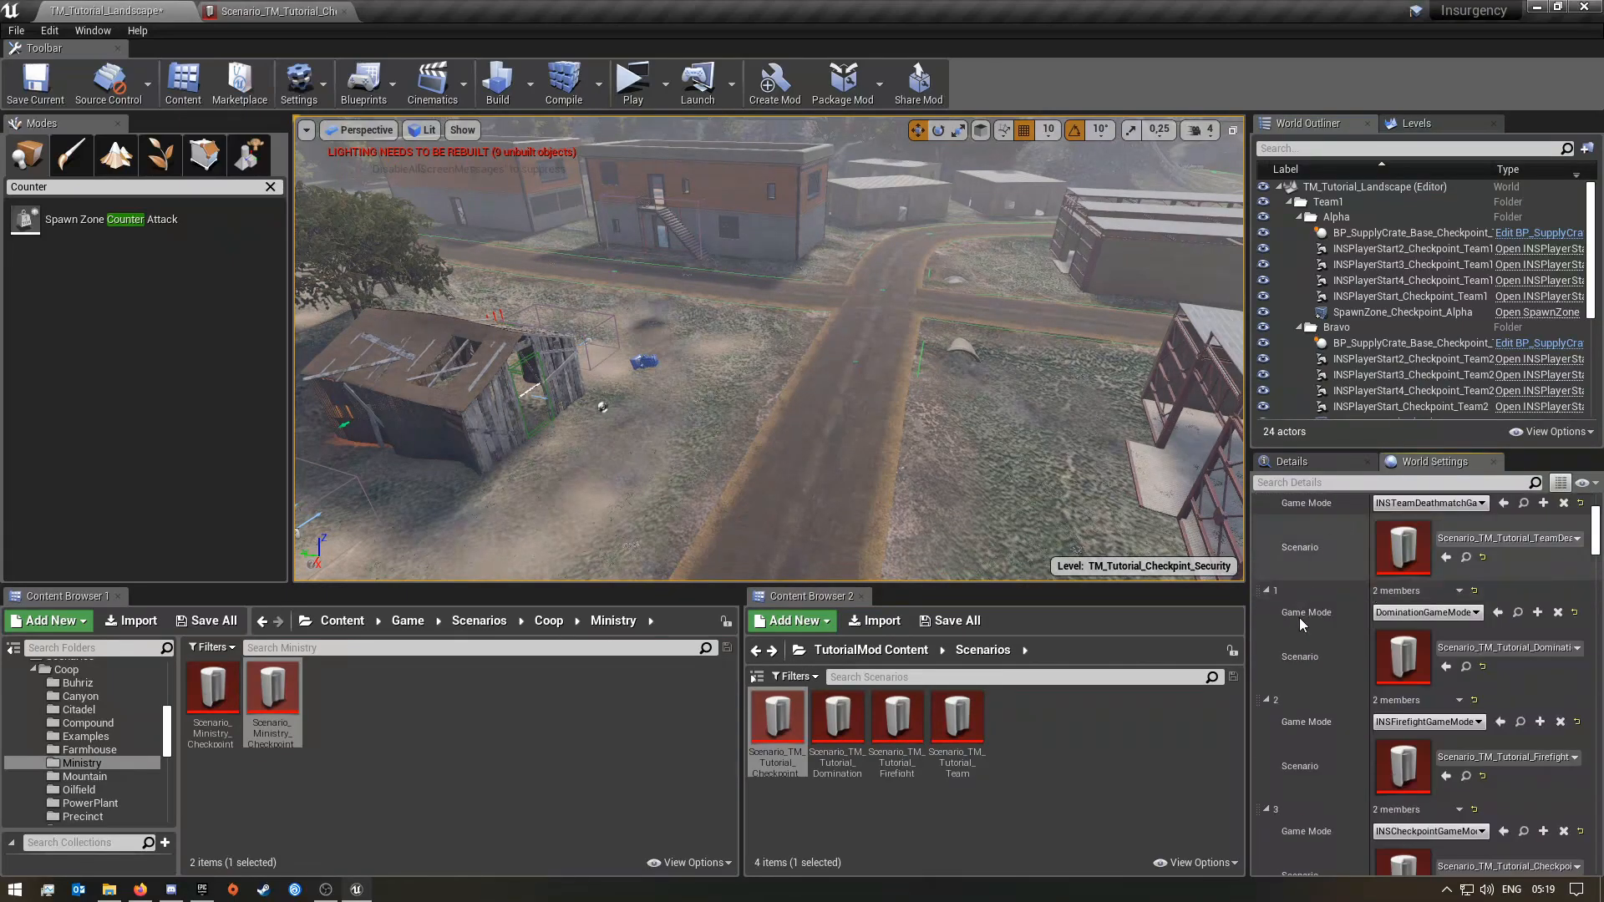
scroll(1304, 581, down, 1)
scroll(1303, 668, down, 5)
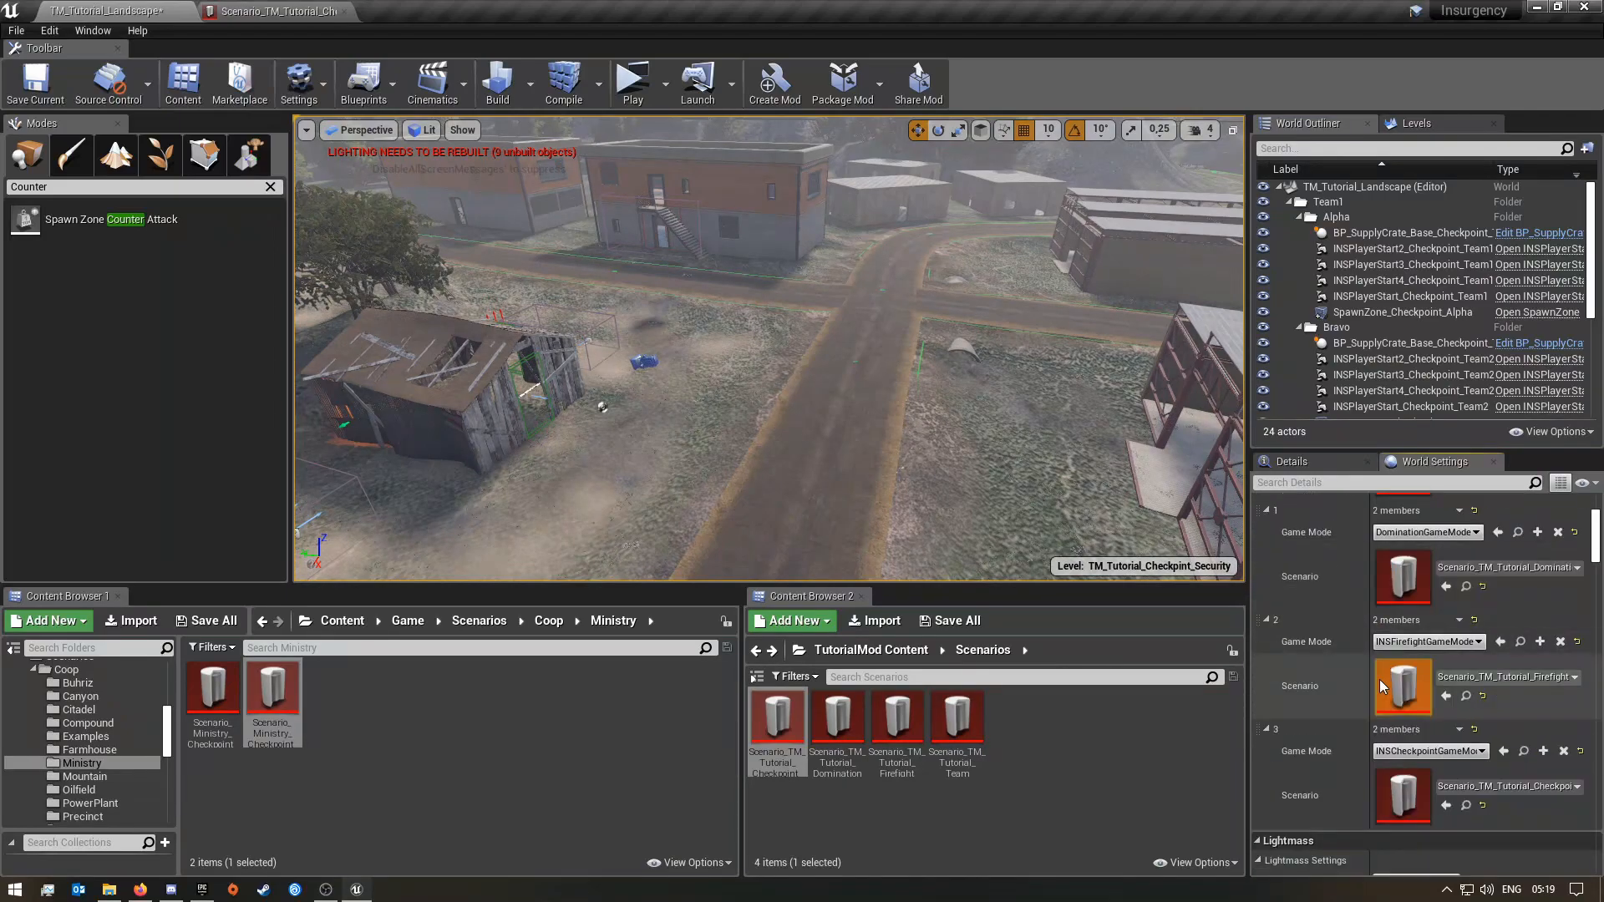
- Review the checkpoint scenario's objectives, spawn zones, sublevels and general settings in the scenario editor
click(251, 9)
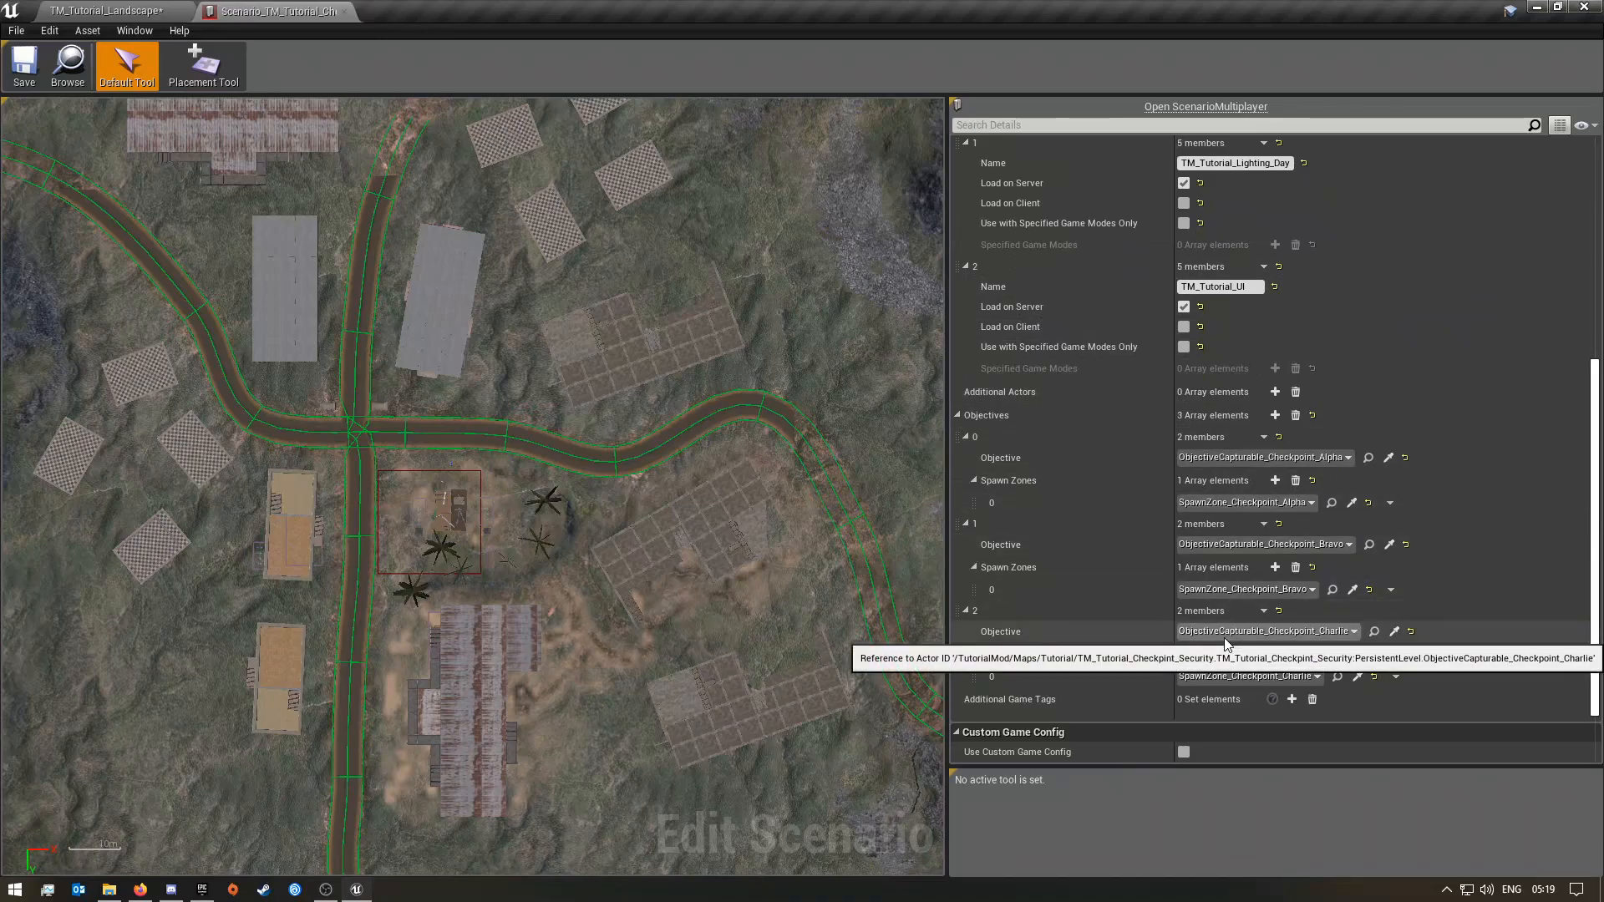
scroll(1170, 694, down, 3)
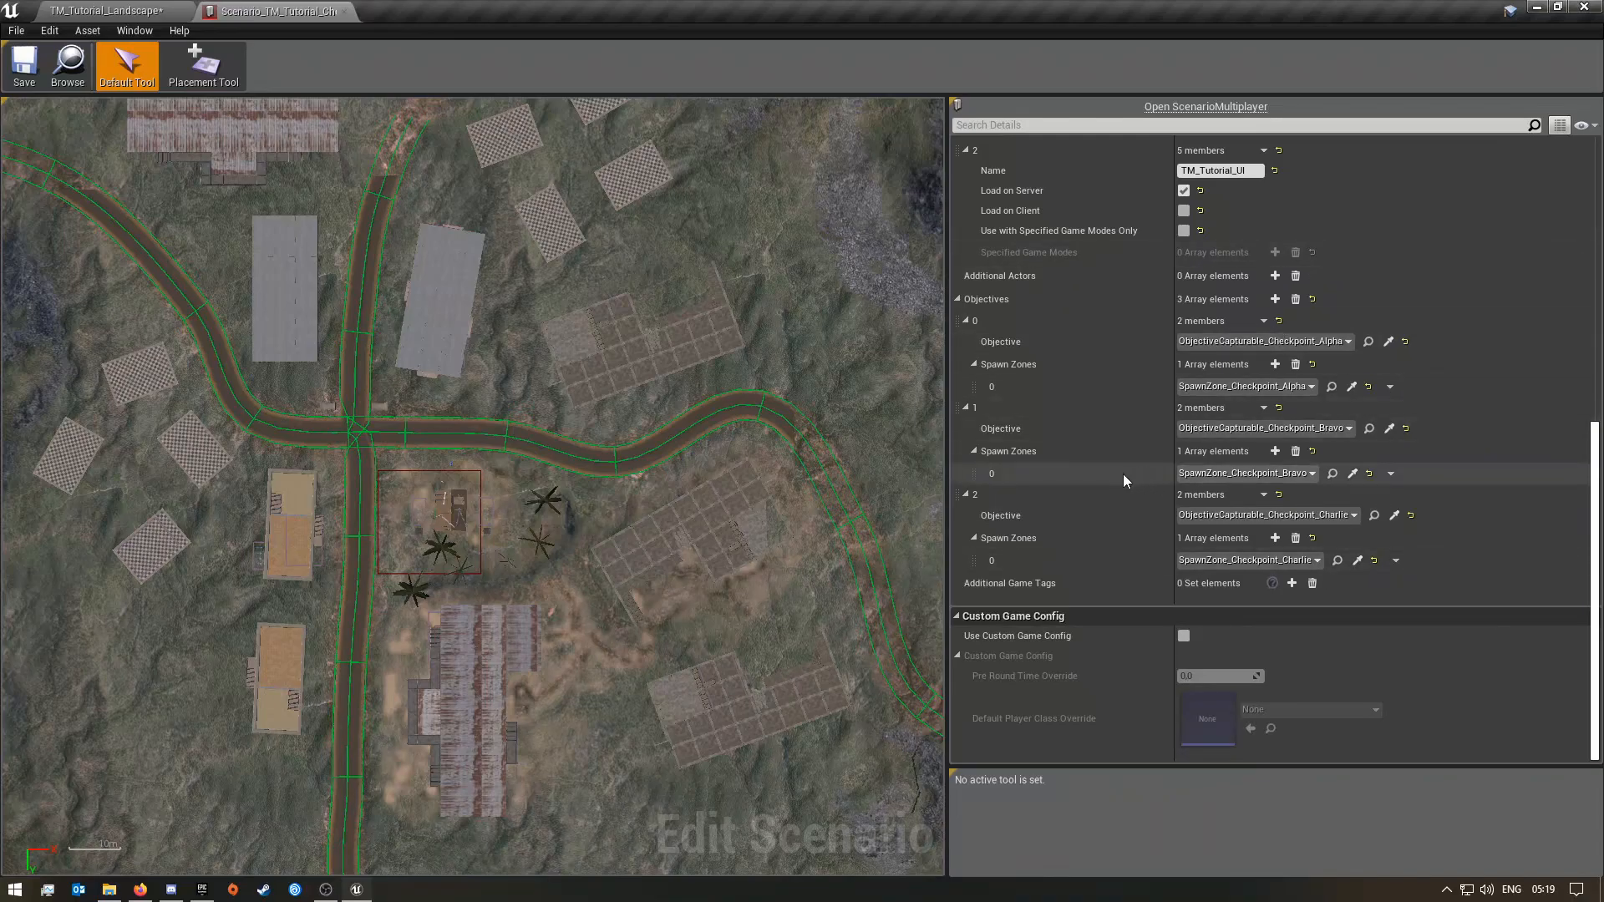
scroll(1129, 519, up, 5)
scroll(1132, 530, up, 4)
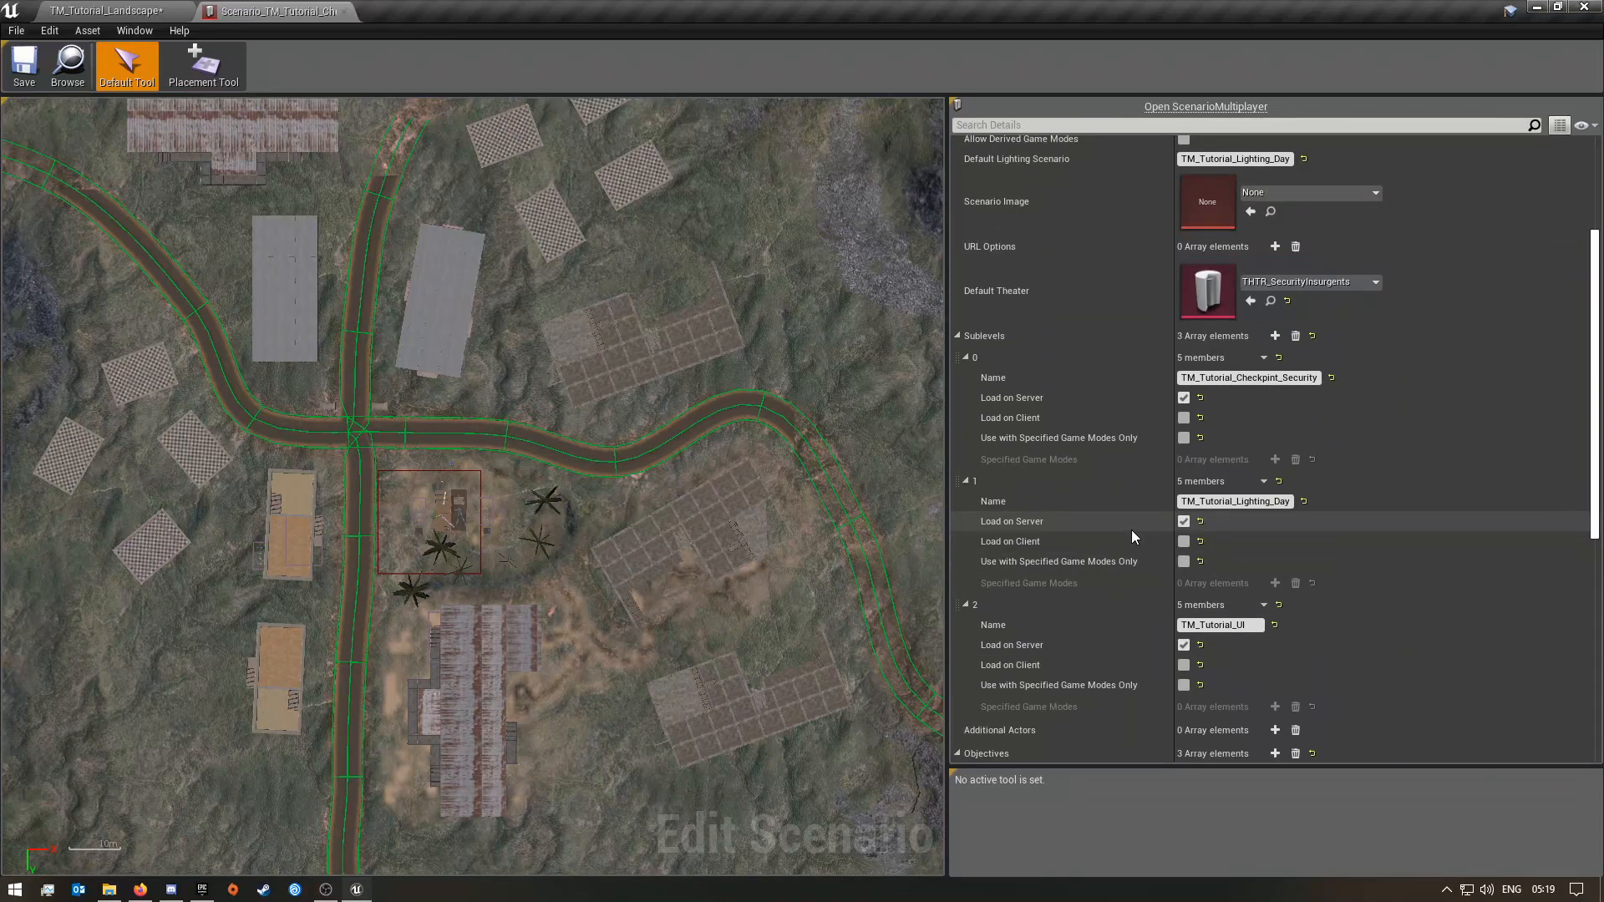
scroll(1164, 494, up, 1)
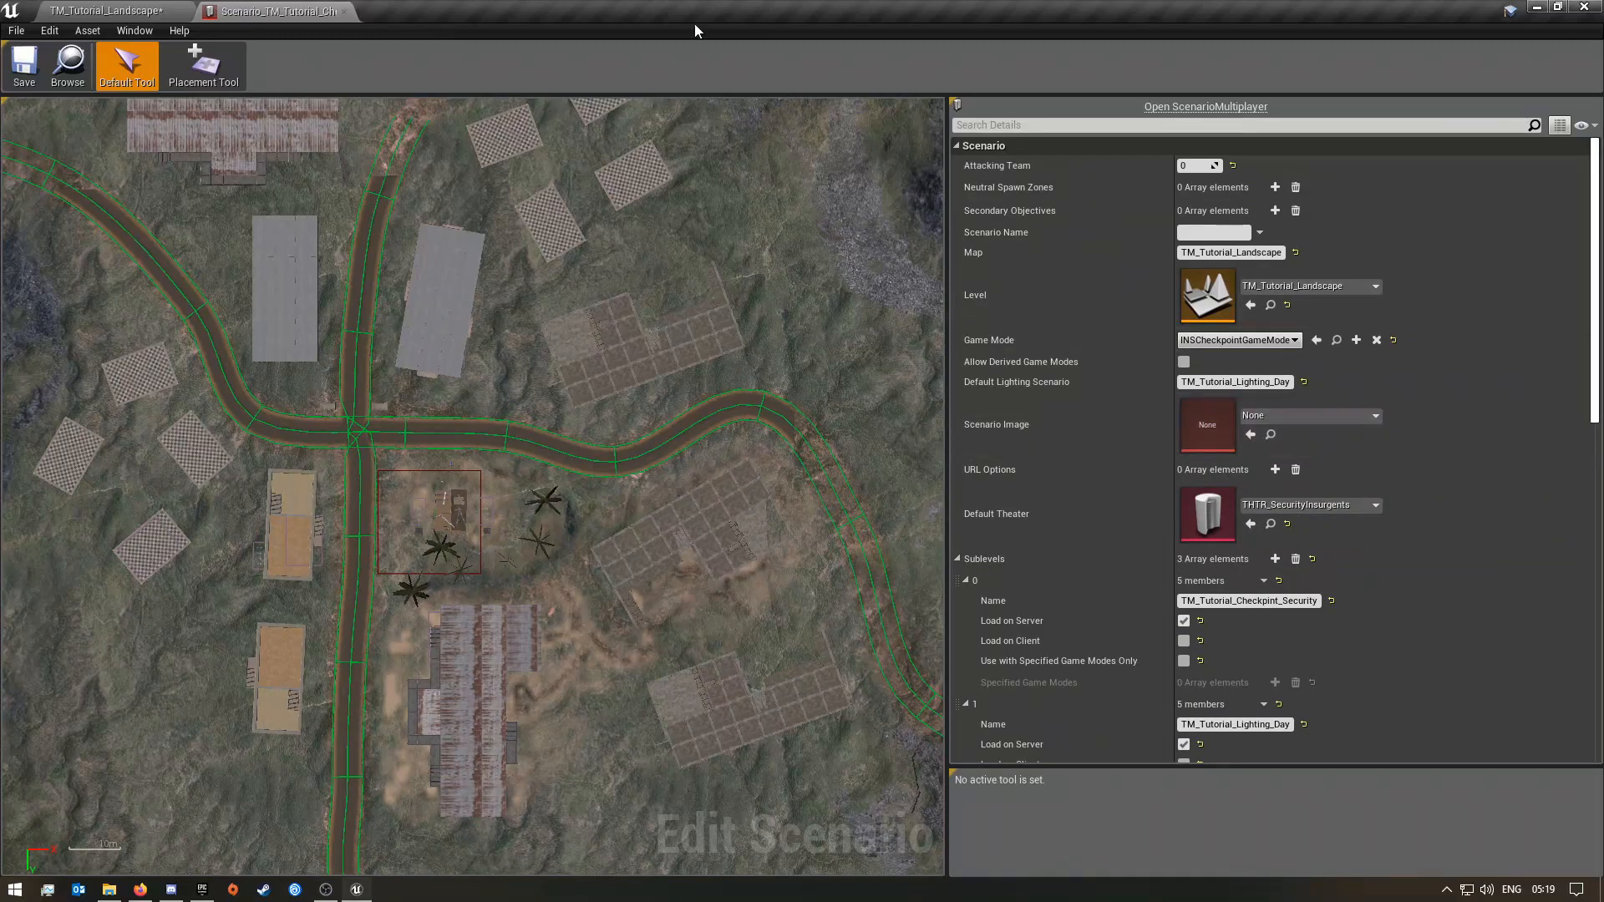
- Return to the level, set the play Scenario Override to Scenario_TM_Tutorial_Checkpoint_Security and launch the game preview
click(86, 10)
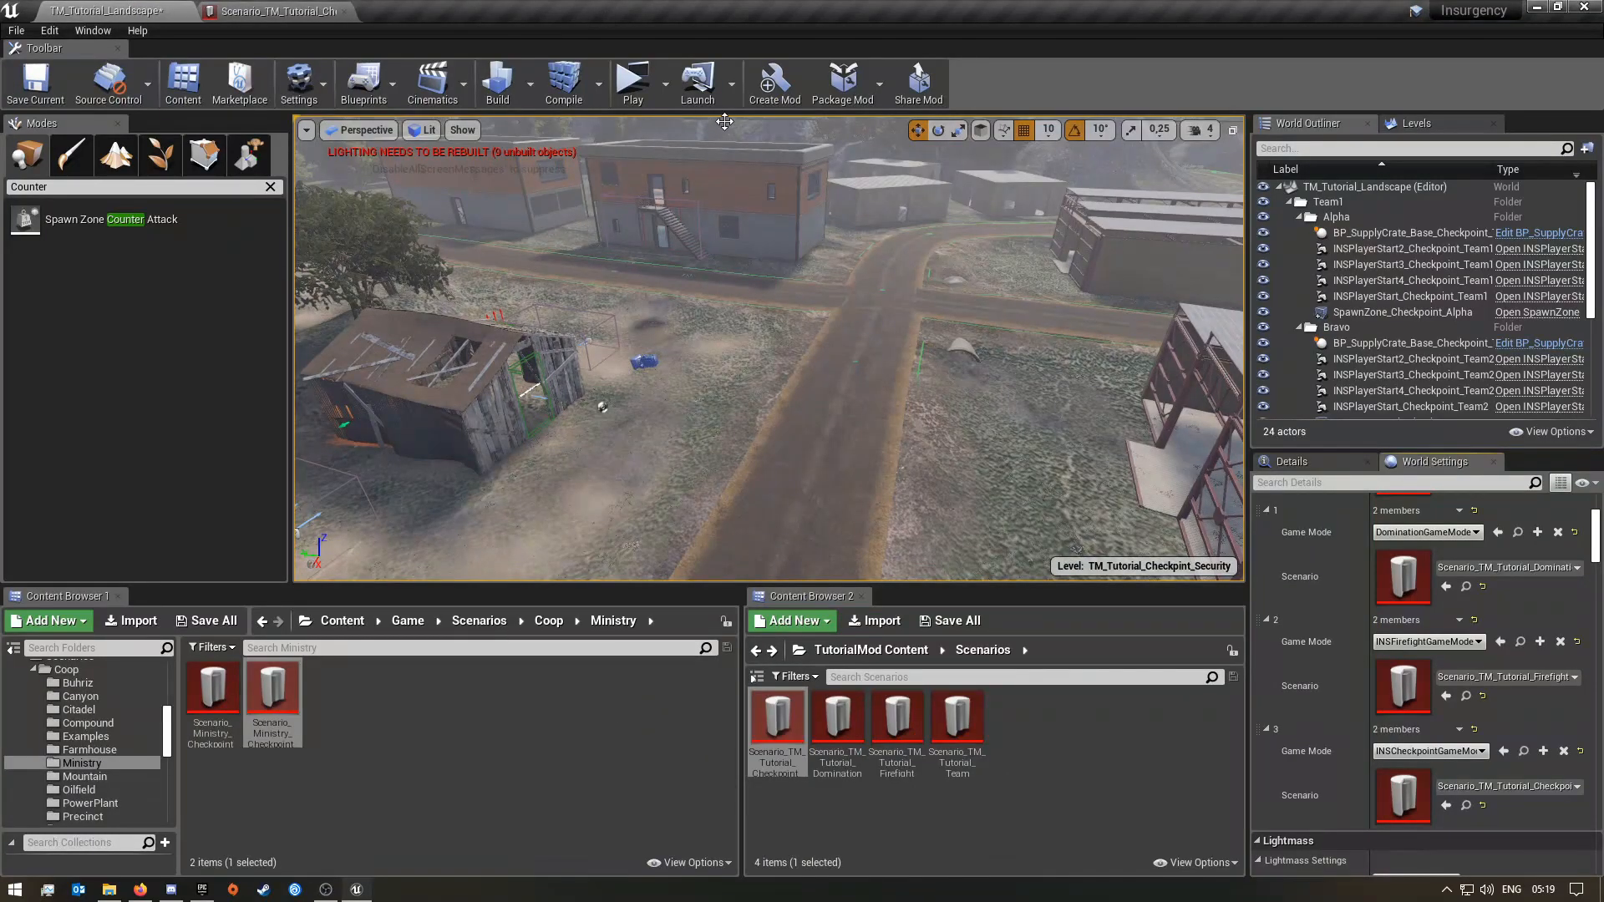
click(666, 83)
mouse_move(789, 402)
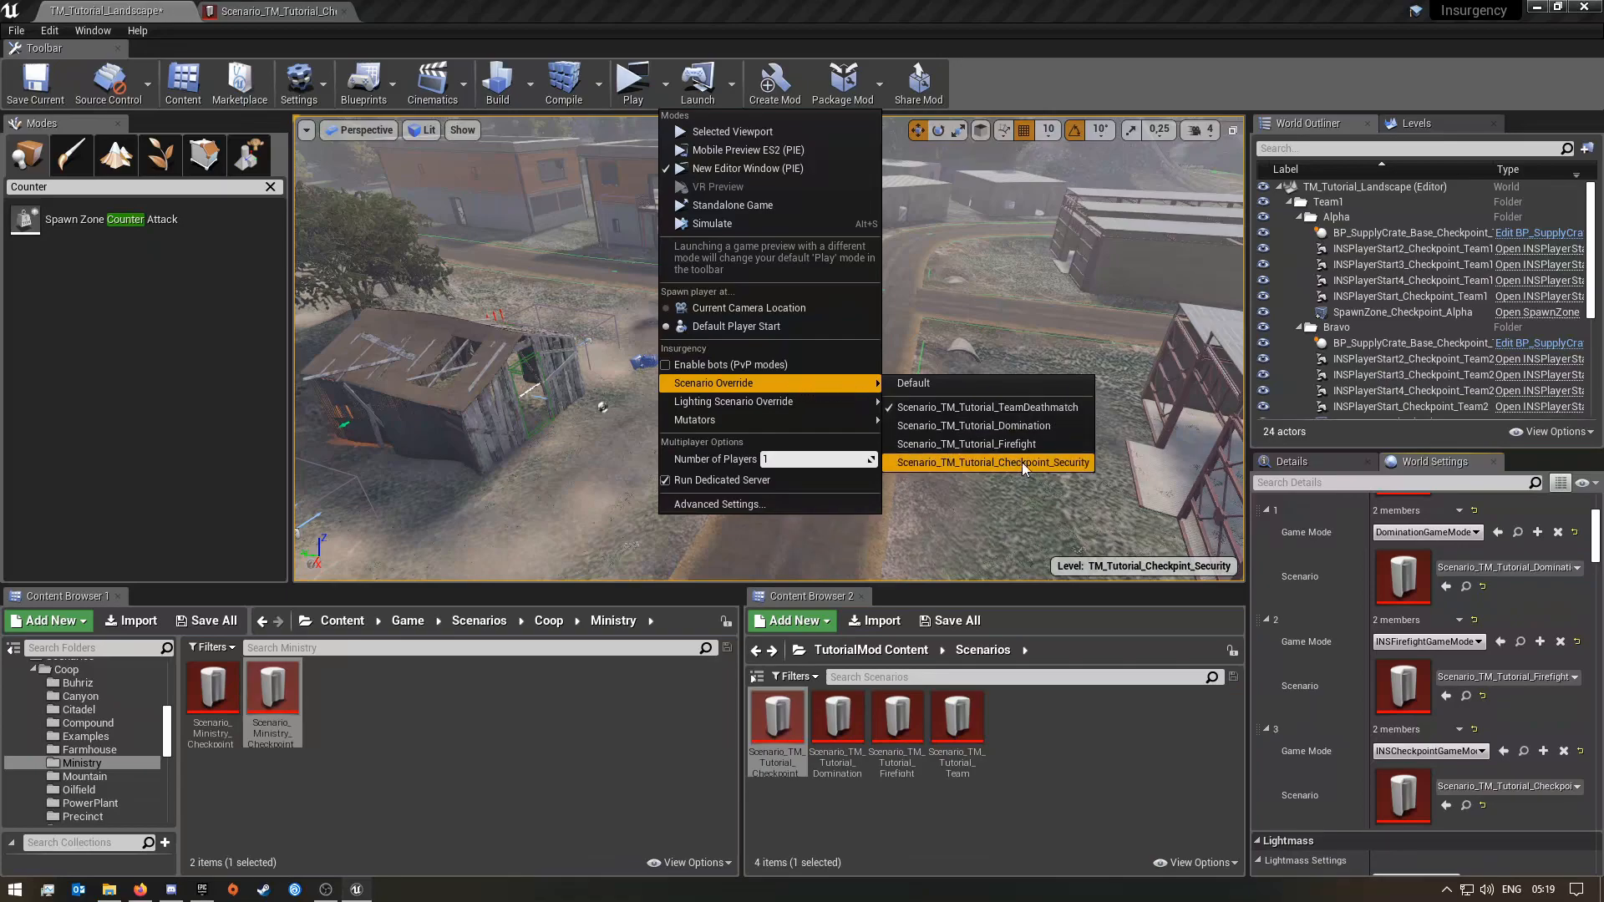
click(1025, 463)
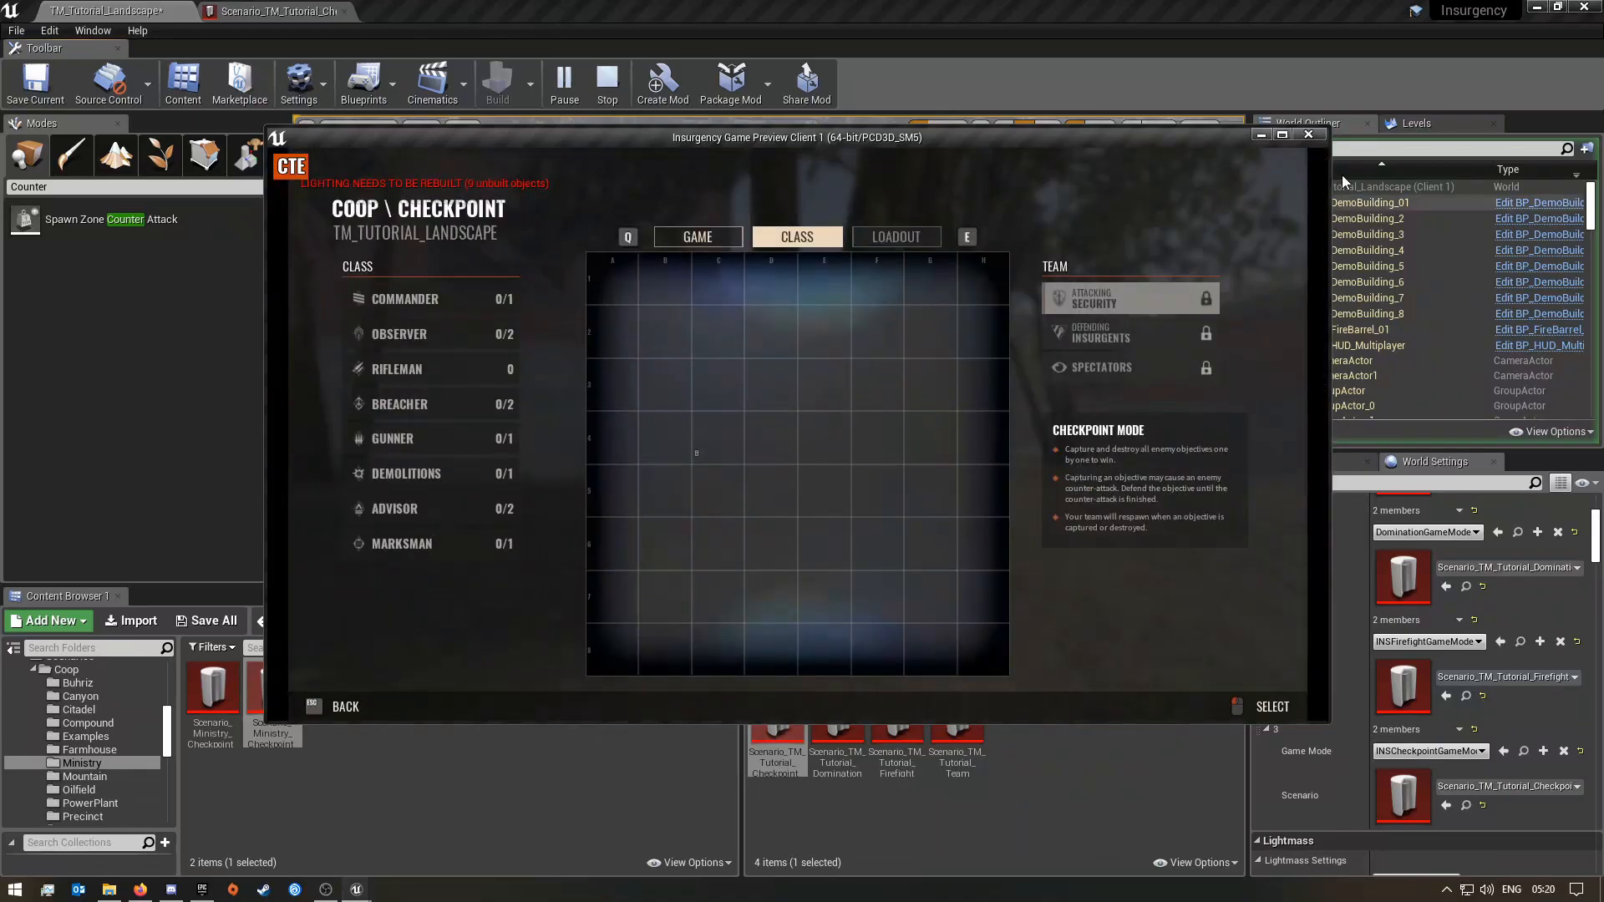
- Deploy as Commander in the maximized game preview, look around the checkered-floor spawn building, and end the preview
click(1283, 136)
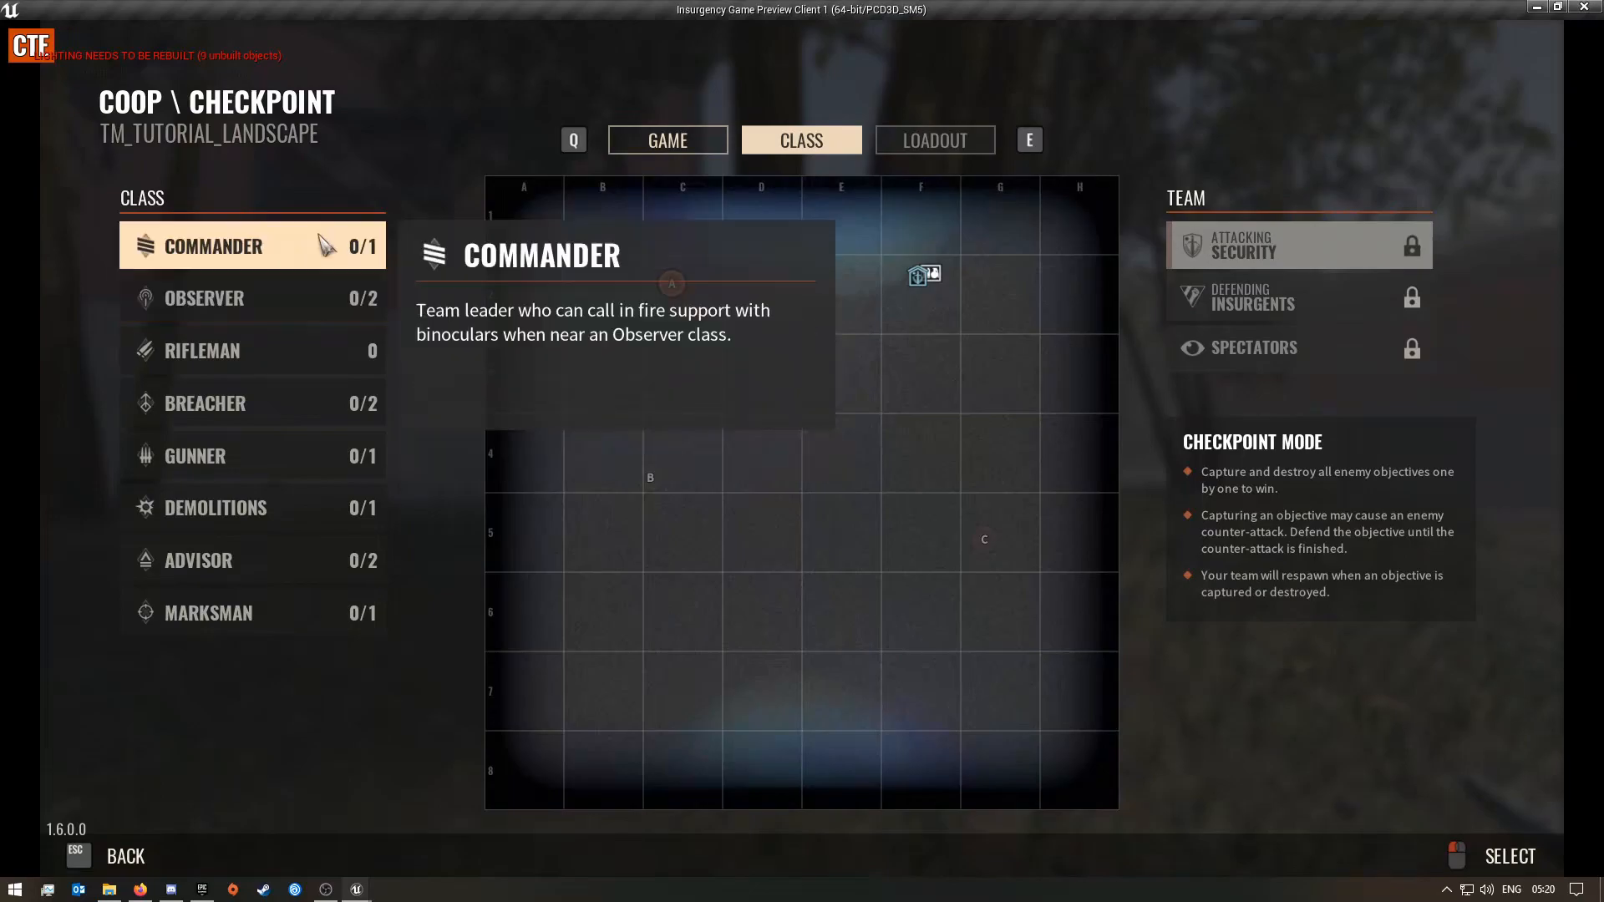
click(242, 255)
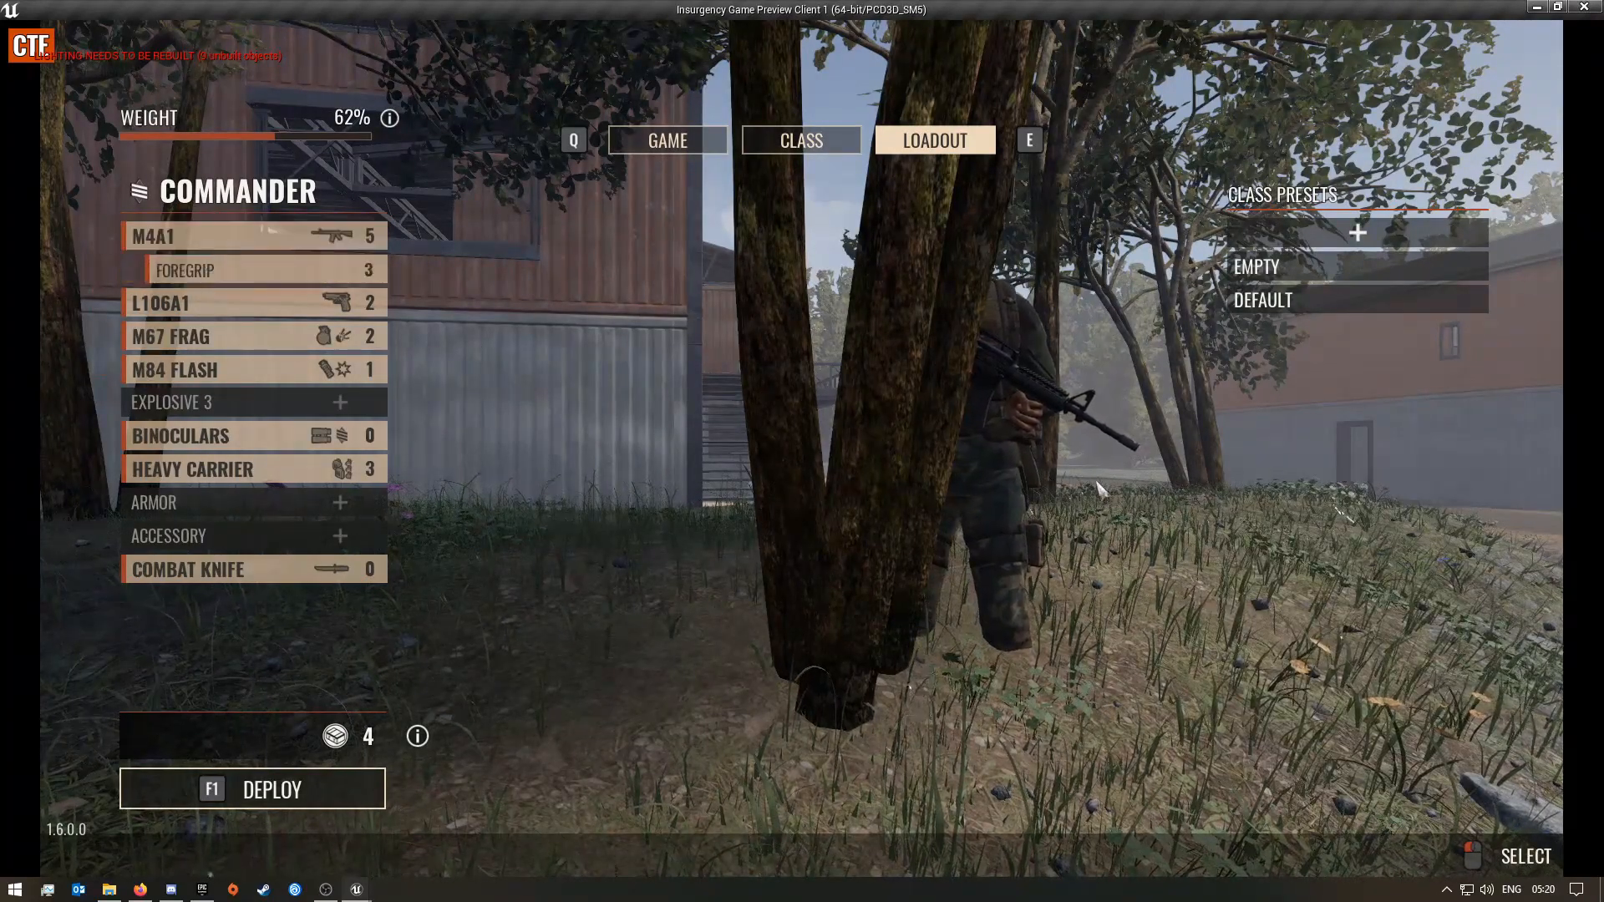
click(293, 801)
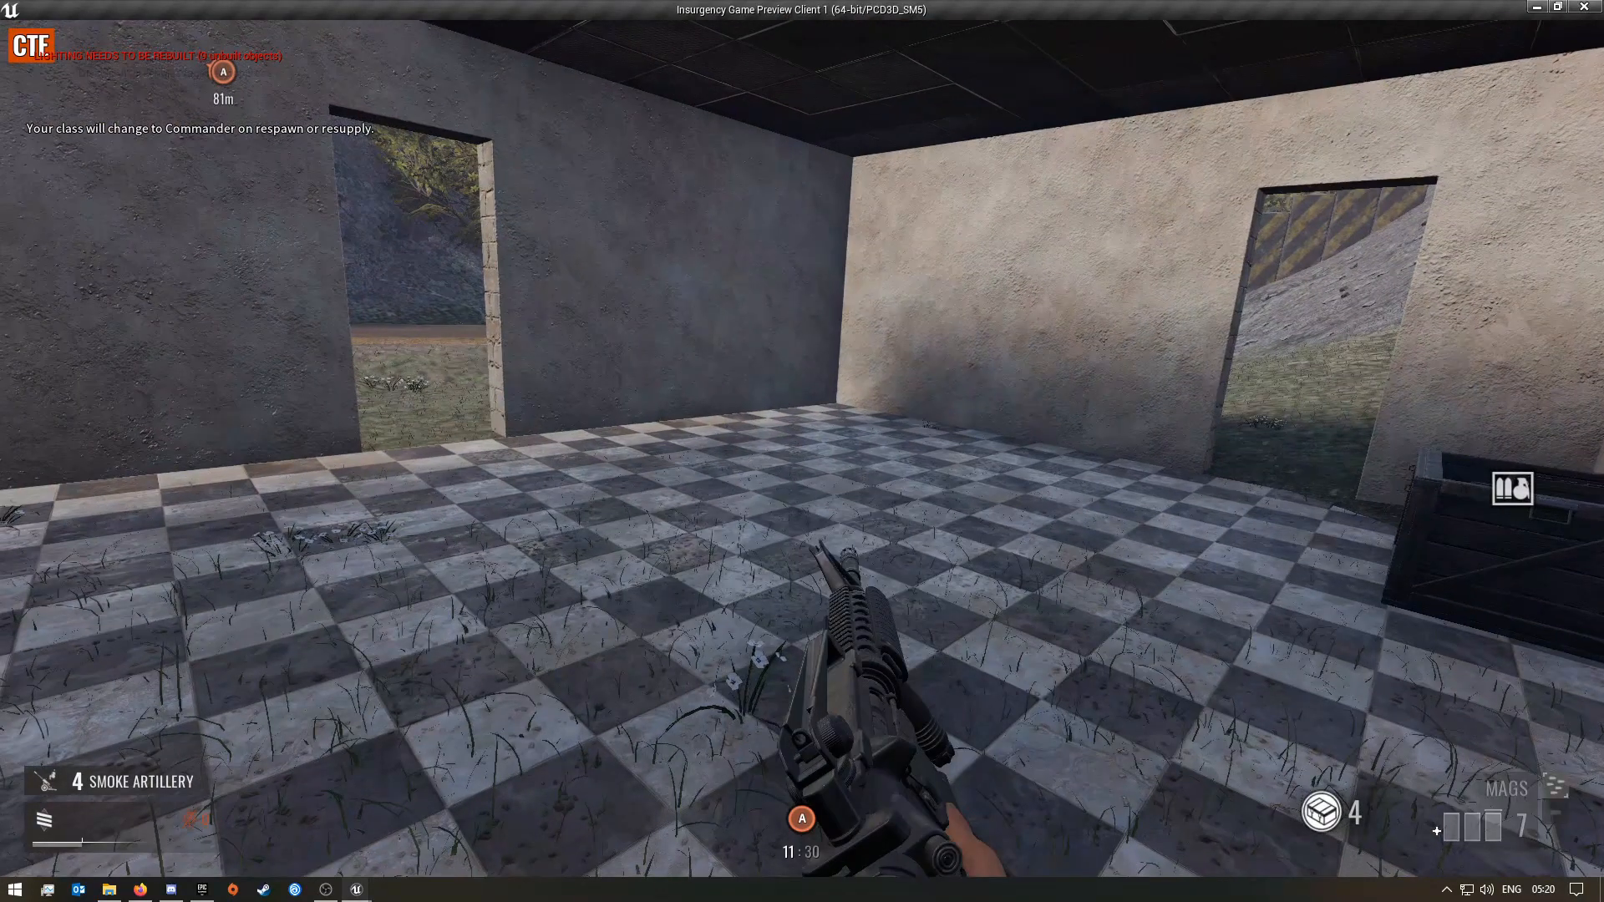
key(shift+w)
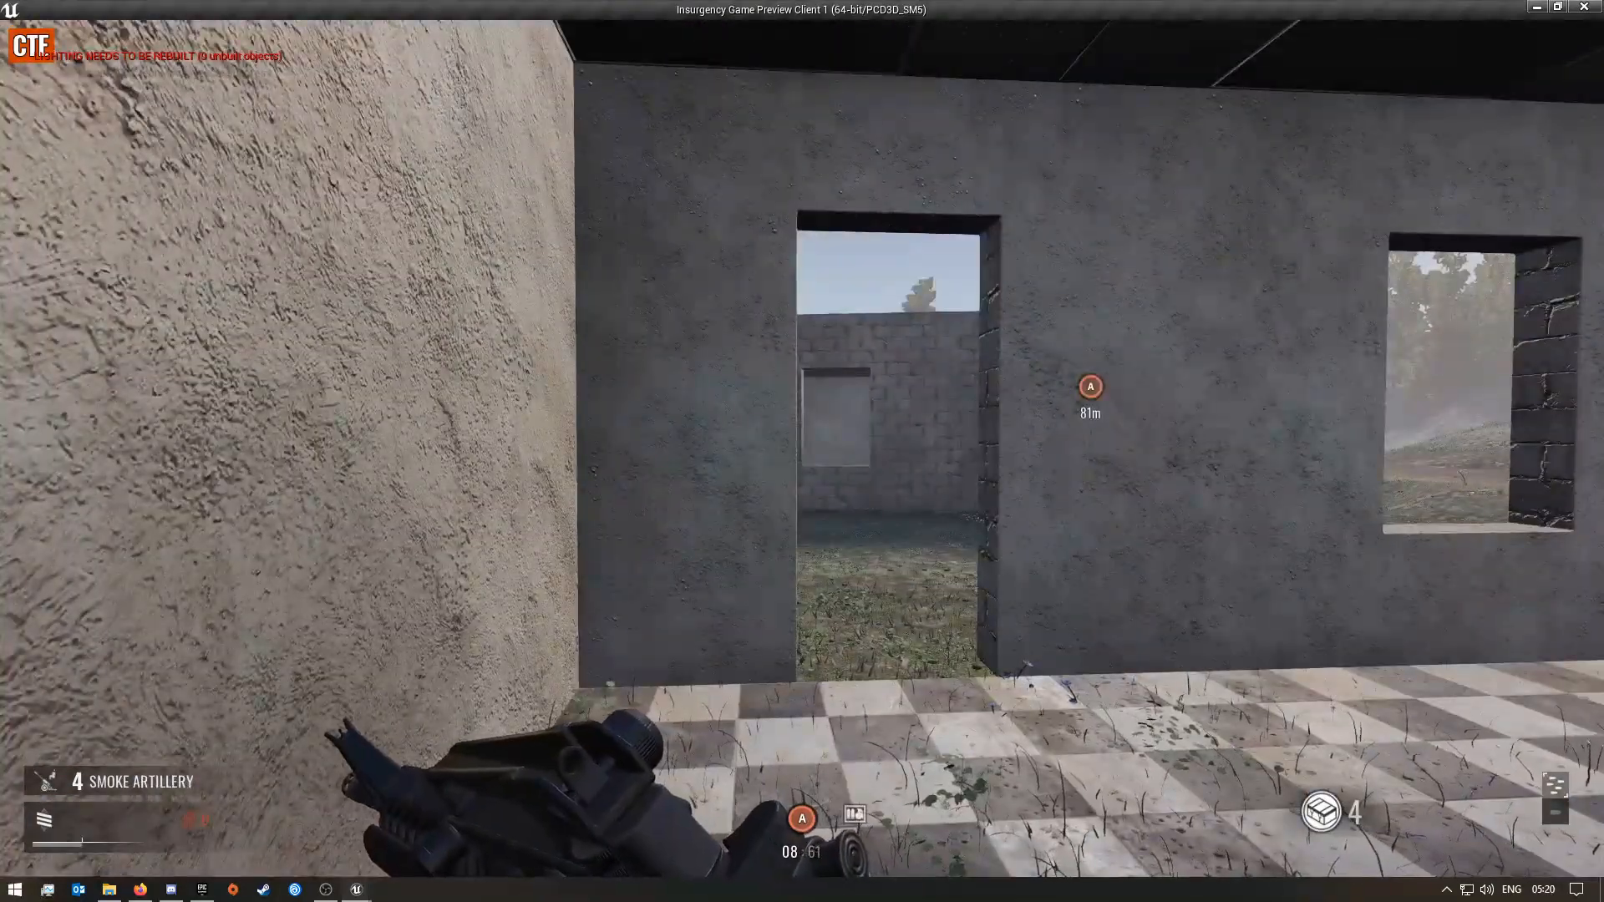
key(s)
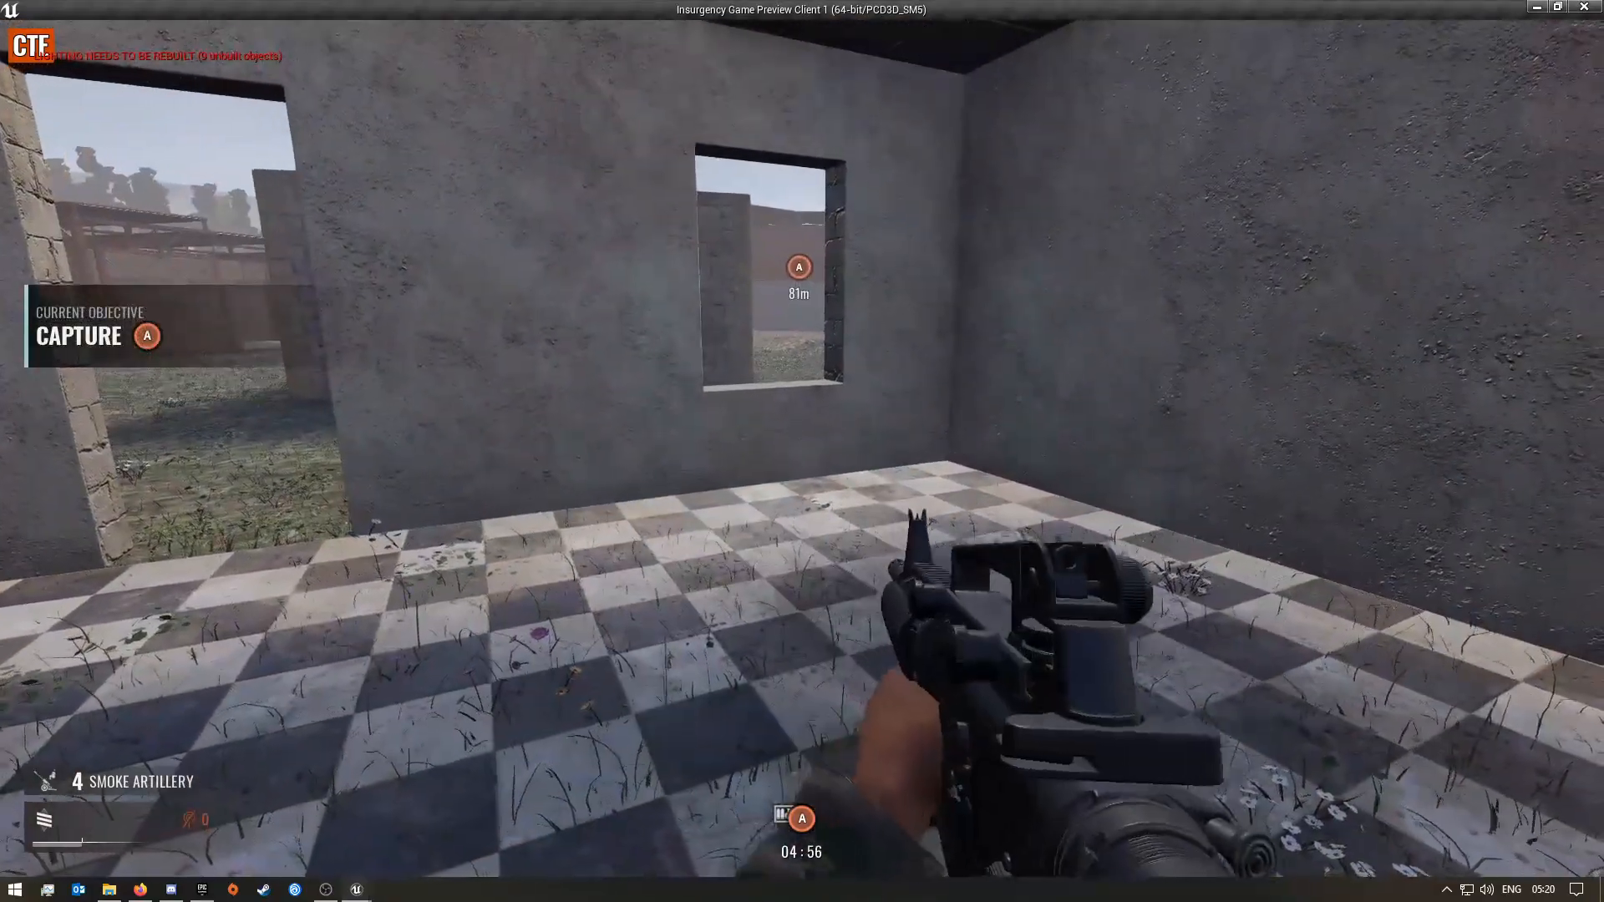
key(Escape)
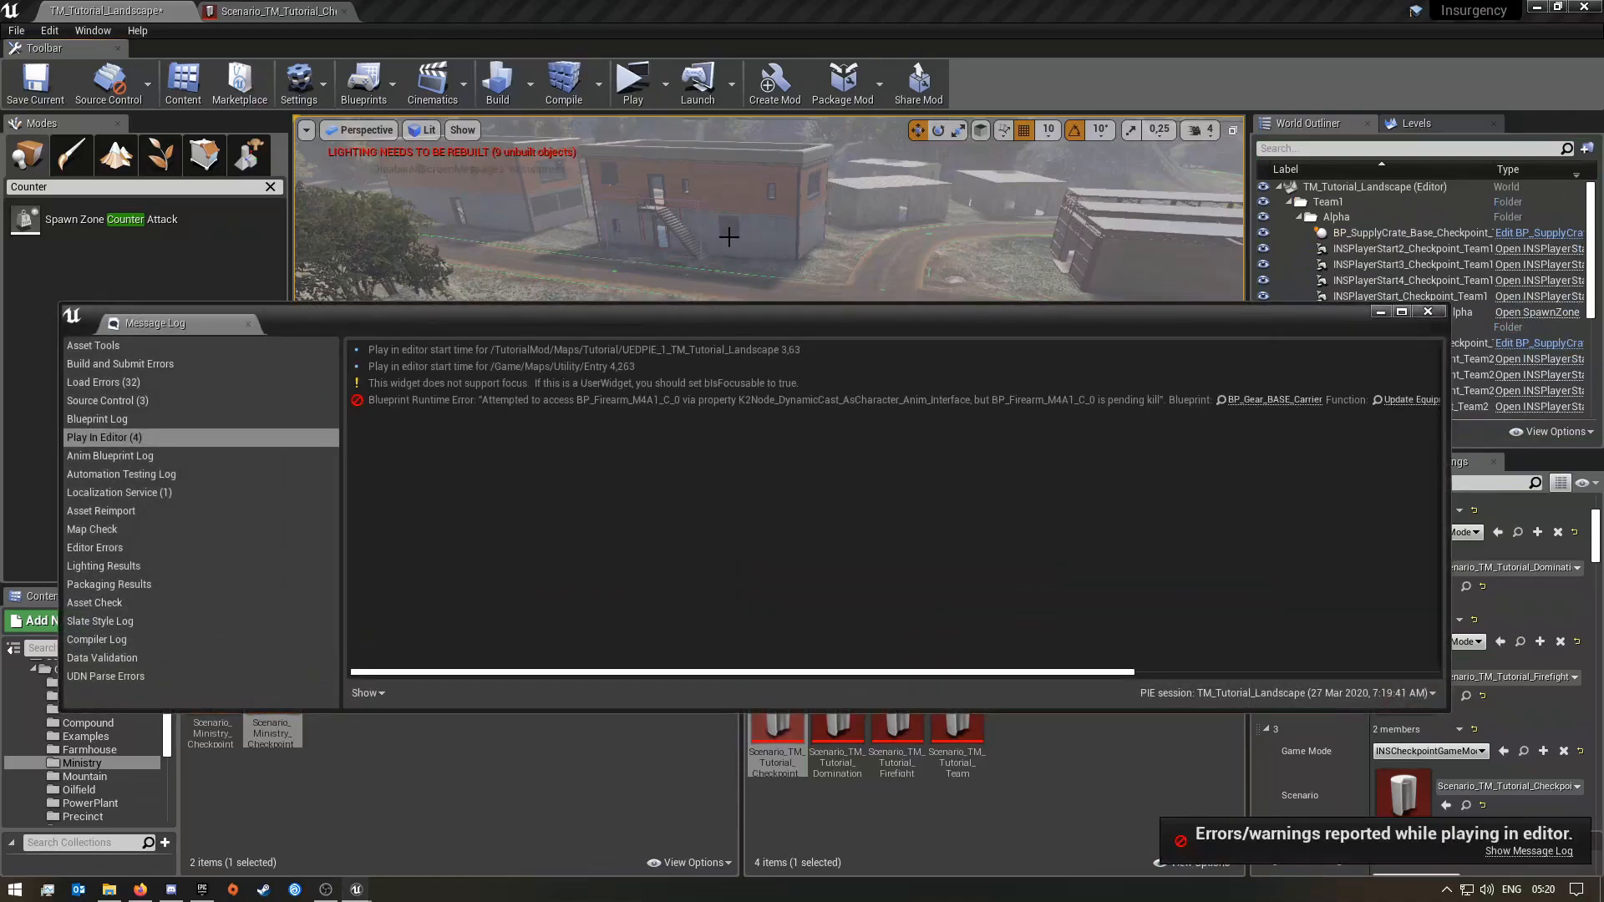
- Dismiss the message log, enable bots for PvP modes in the play options, and relaunch the game preview
click(1428, 311)
click(667, 85)
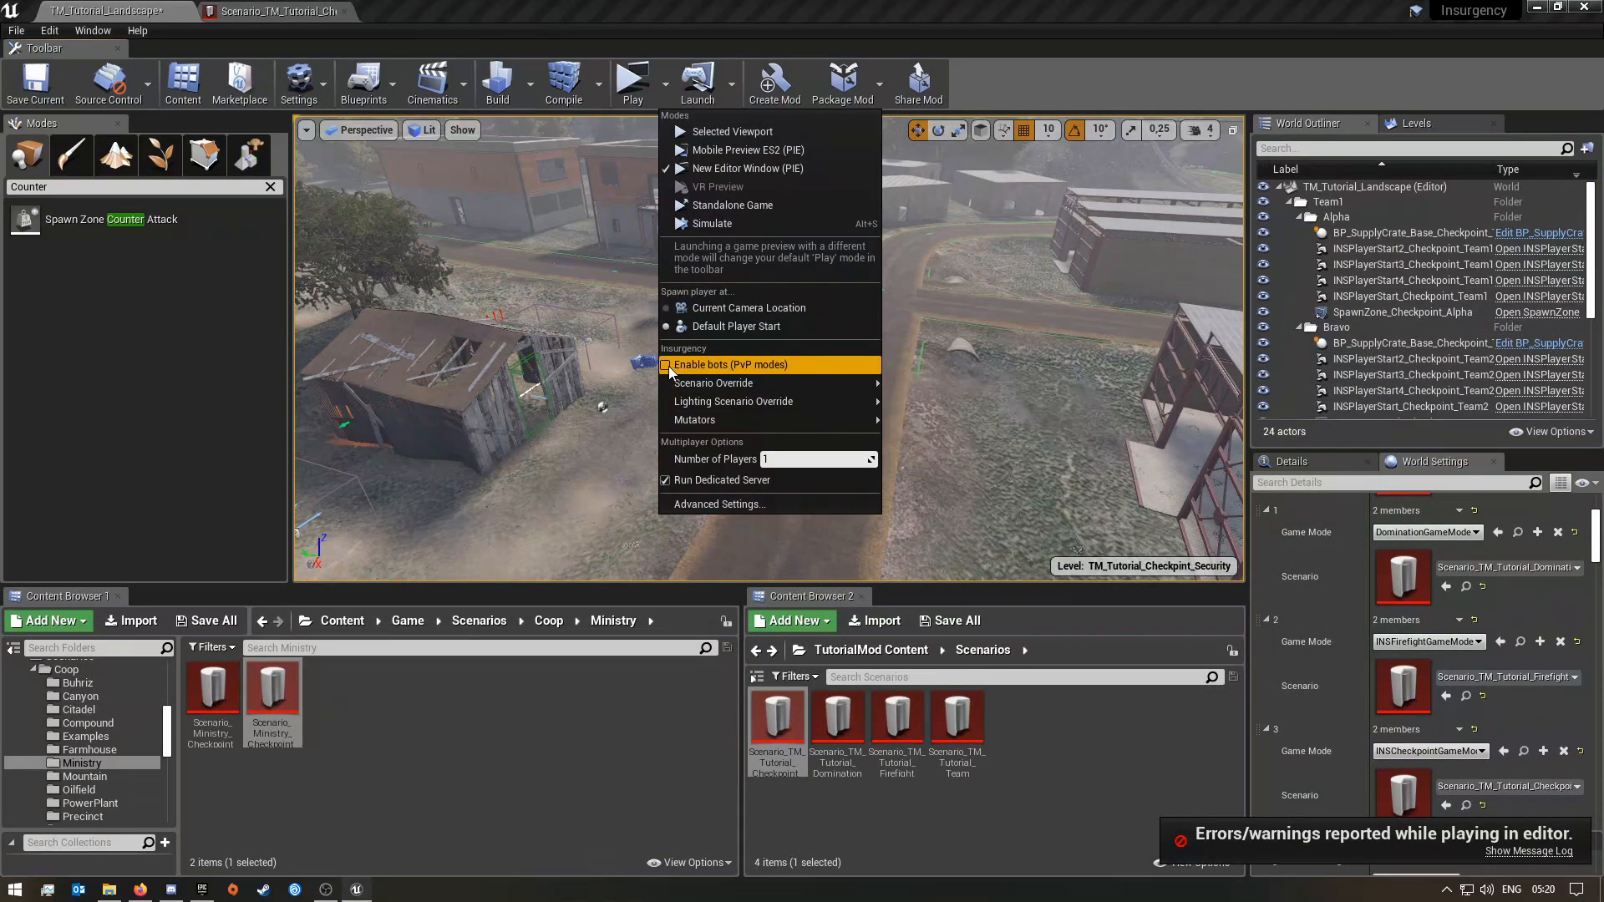
click(635, 81)
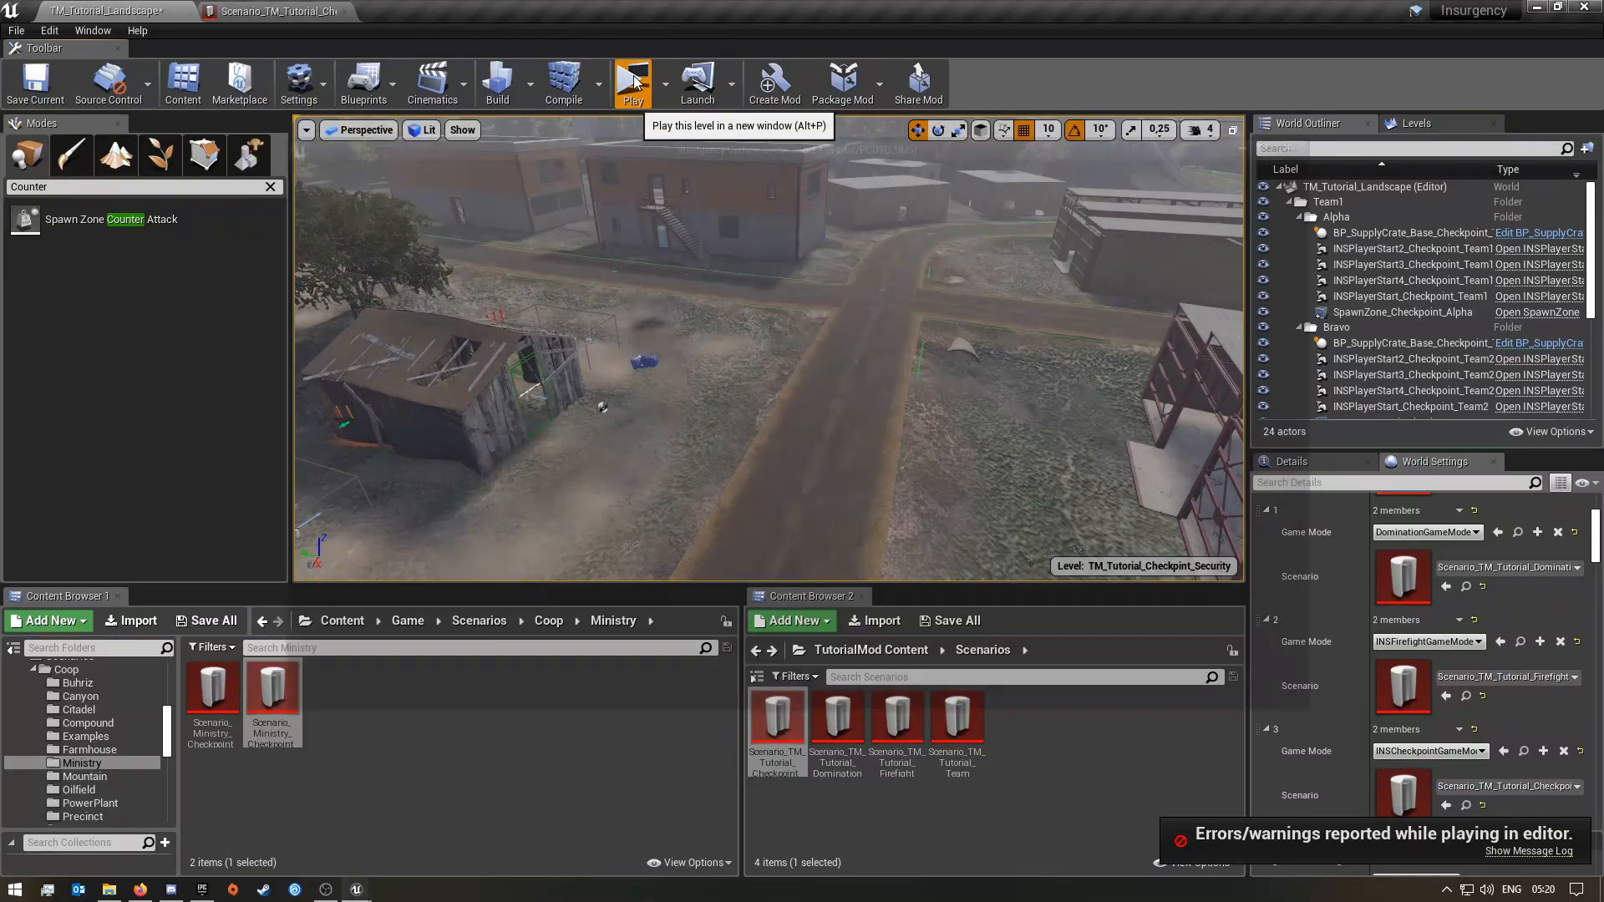
click(634, 79)
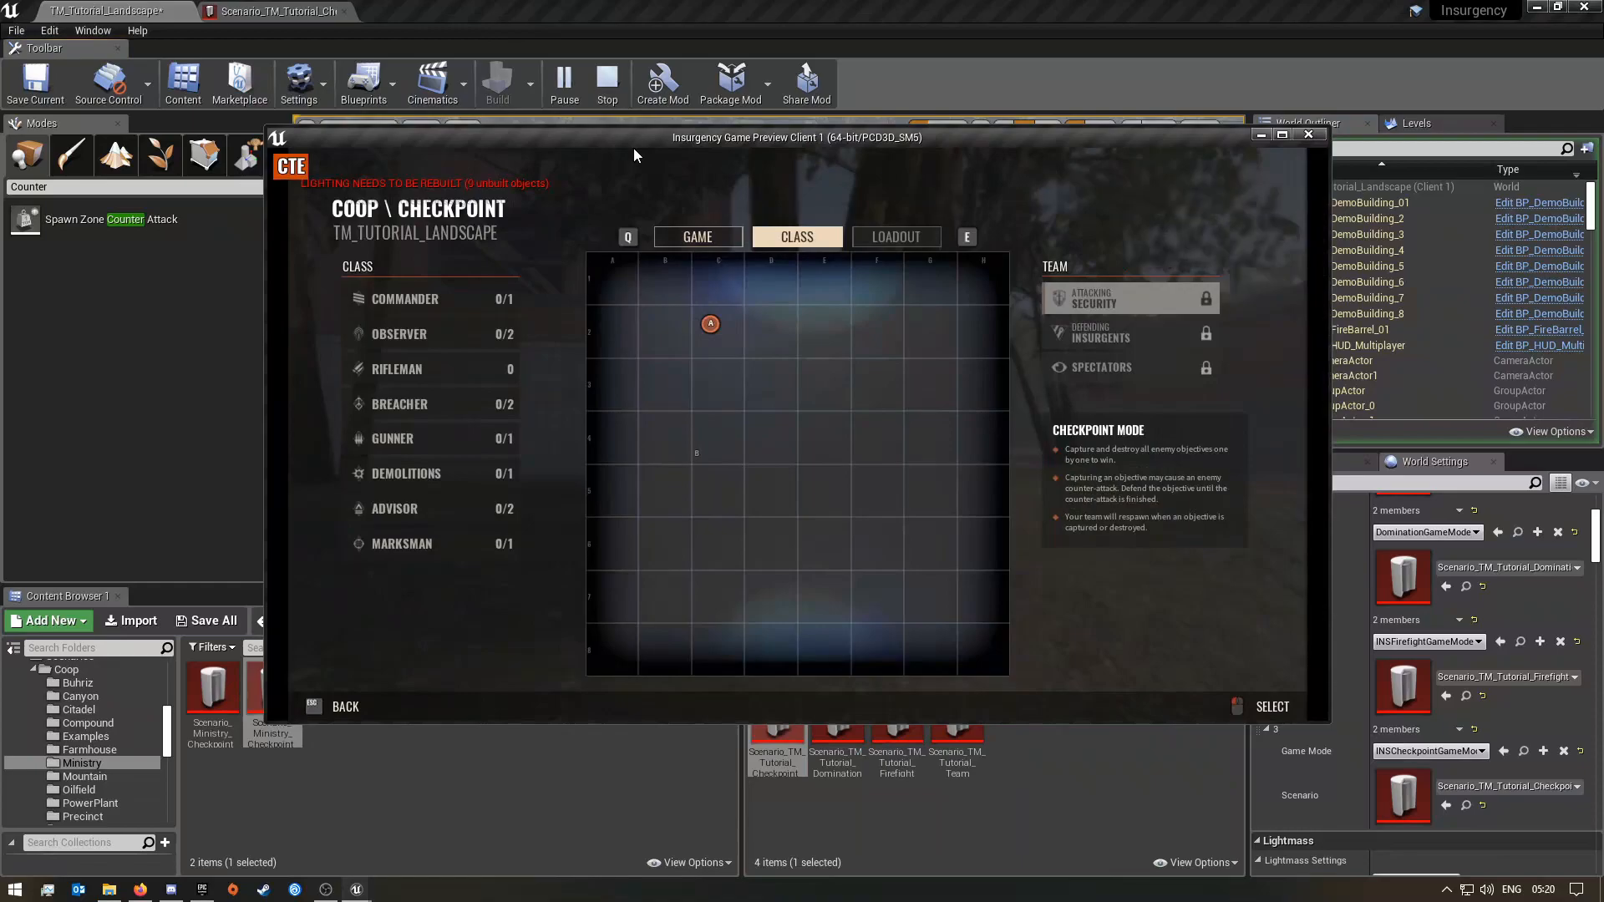
- Deploy as Commander in the maximized preview, walk out of the spawn building to the road, and end the preview
click(430, 298)
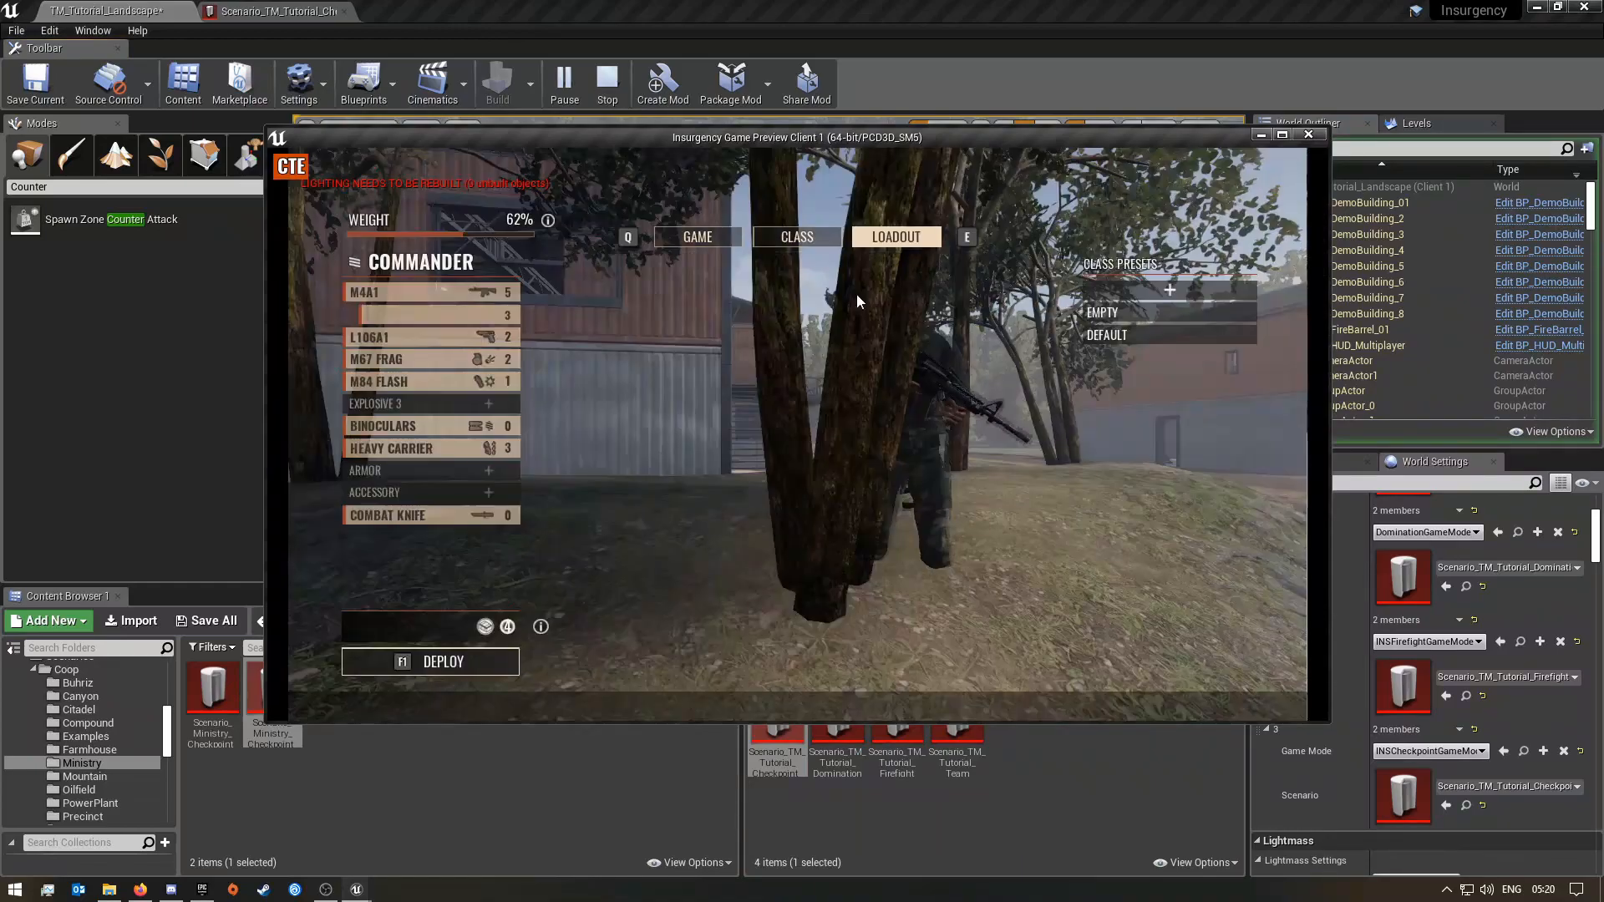
click(1282, 135)
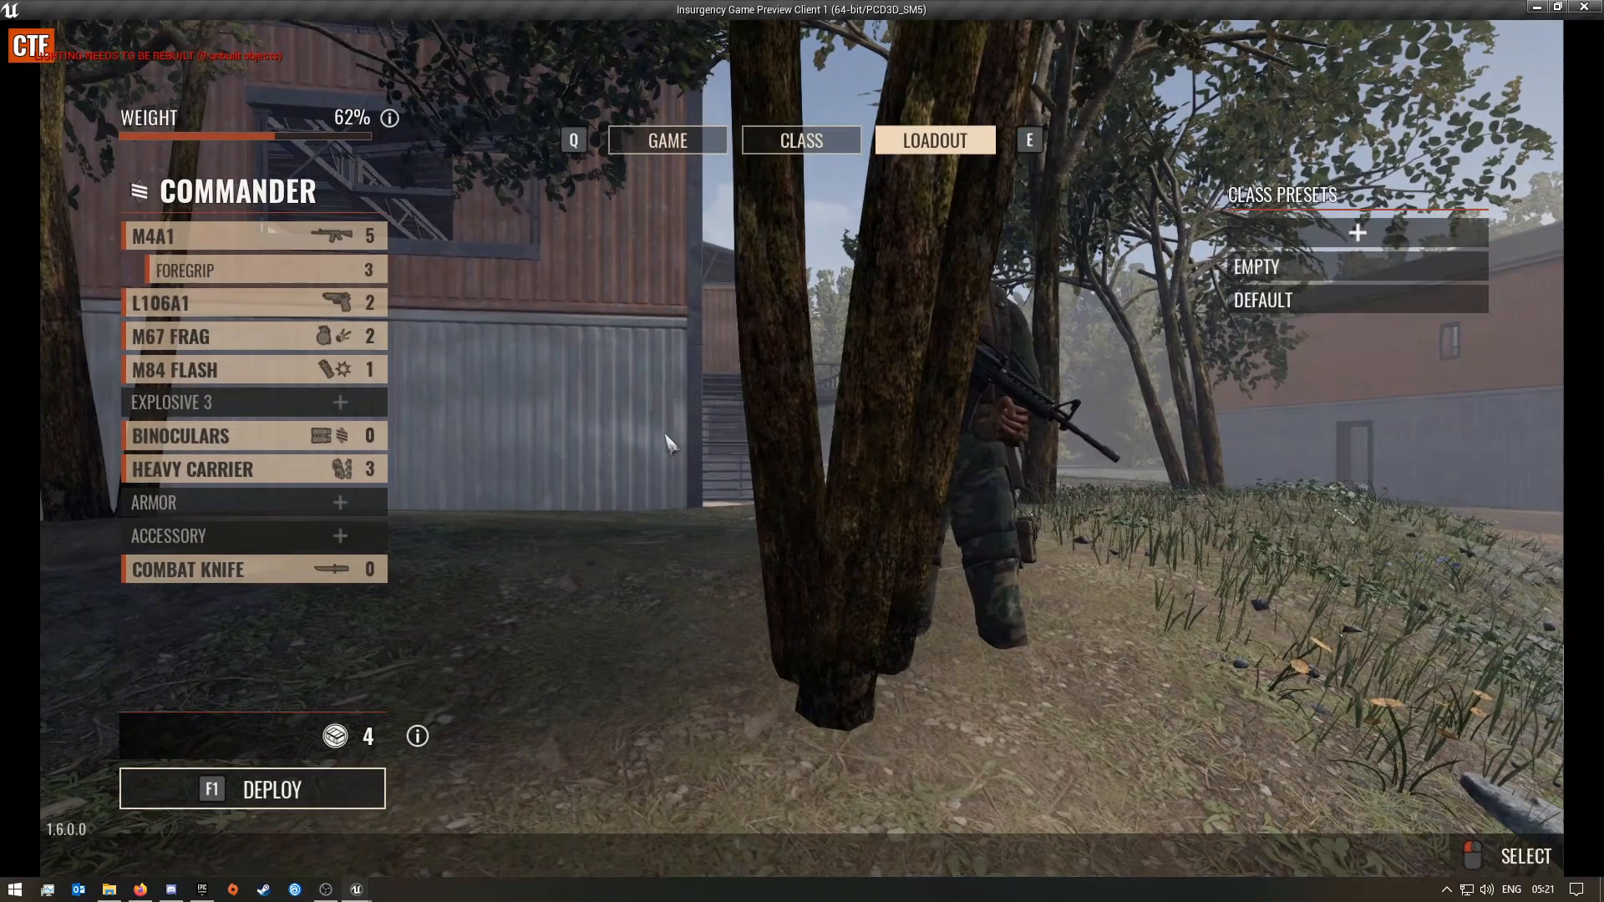
click(338, 790)
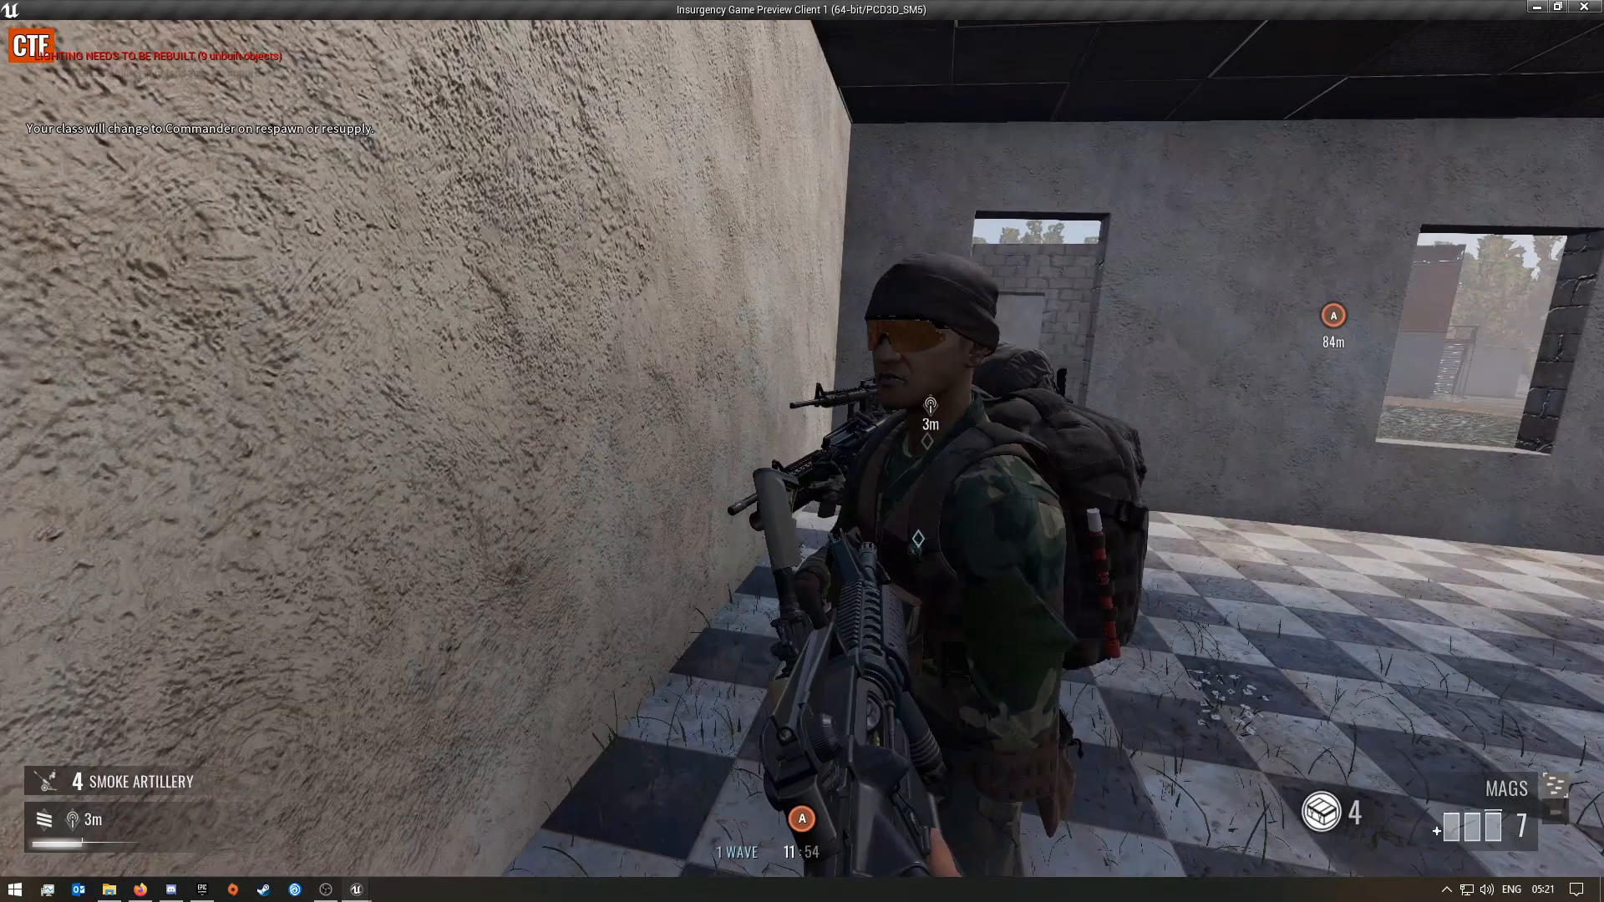
key(2)
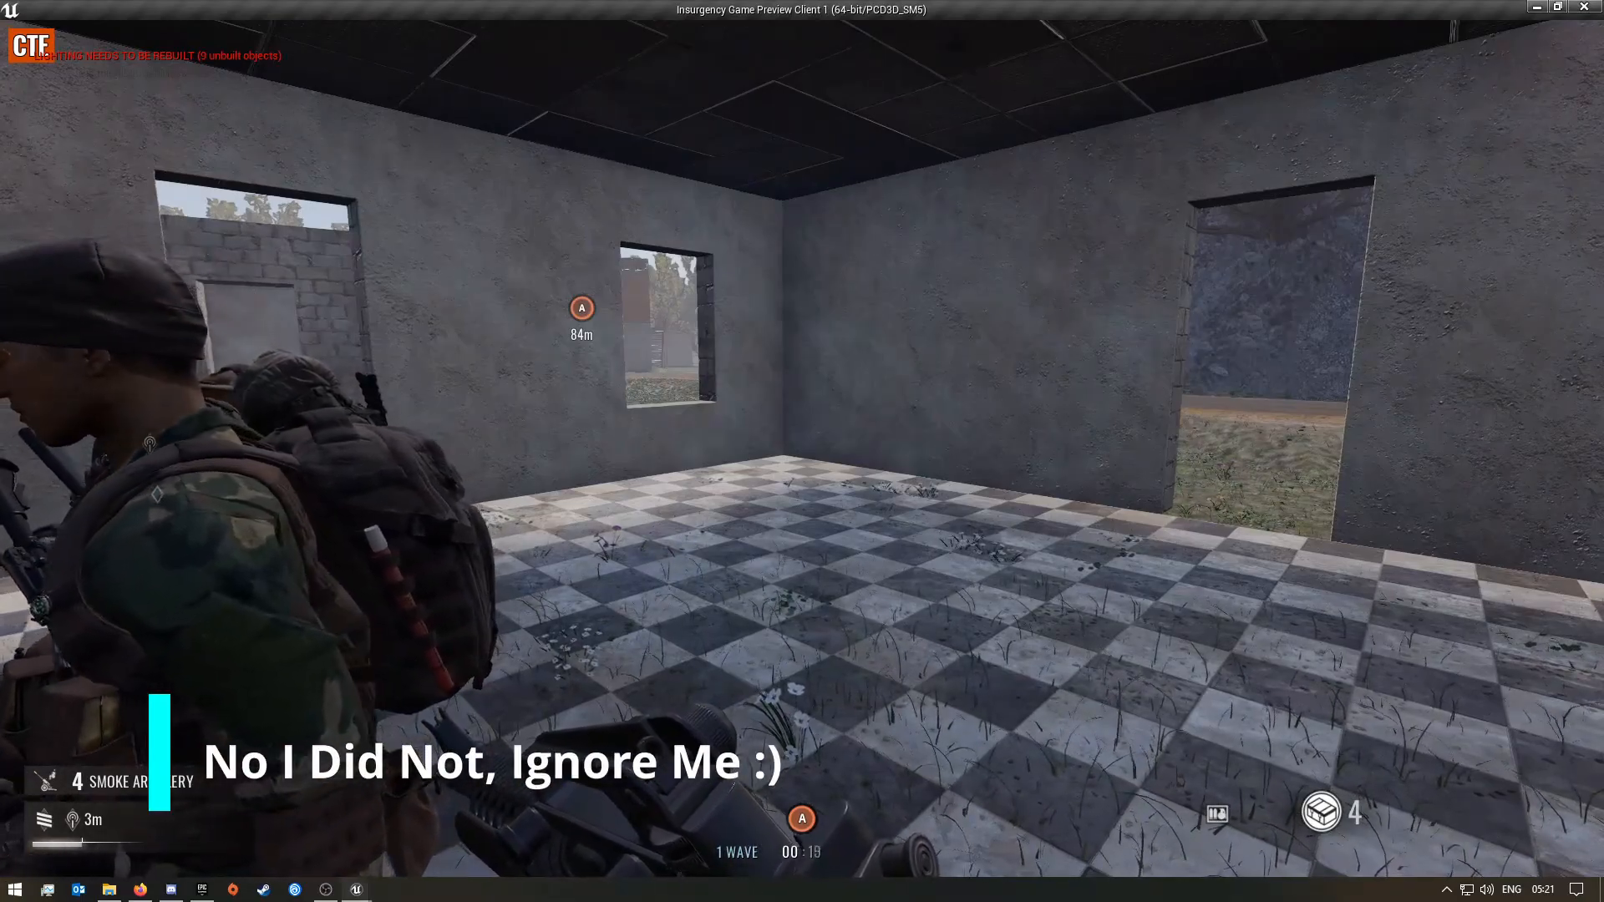
key(w)
key(w)
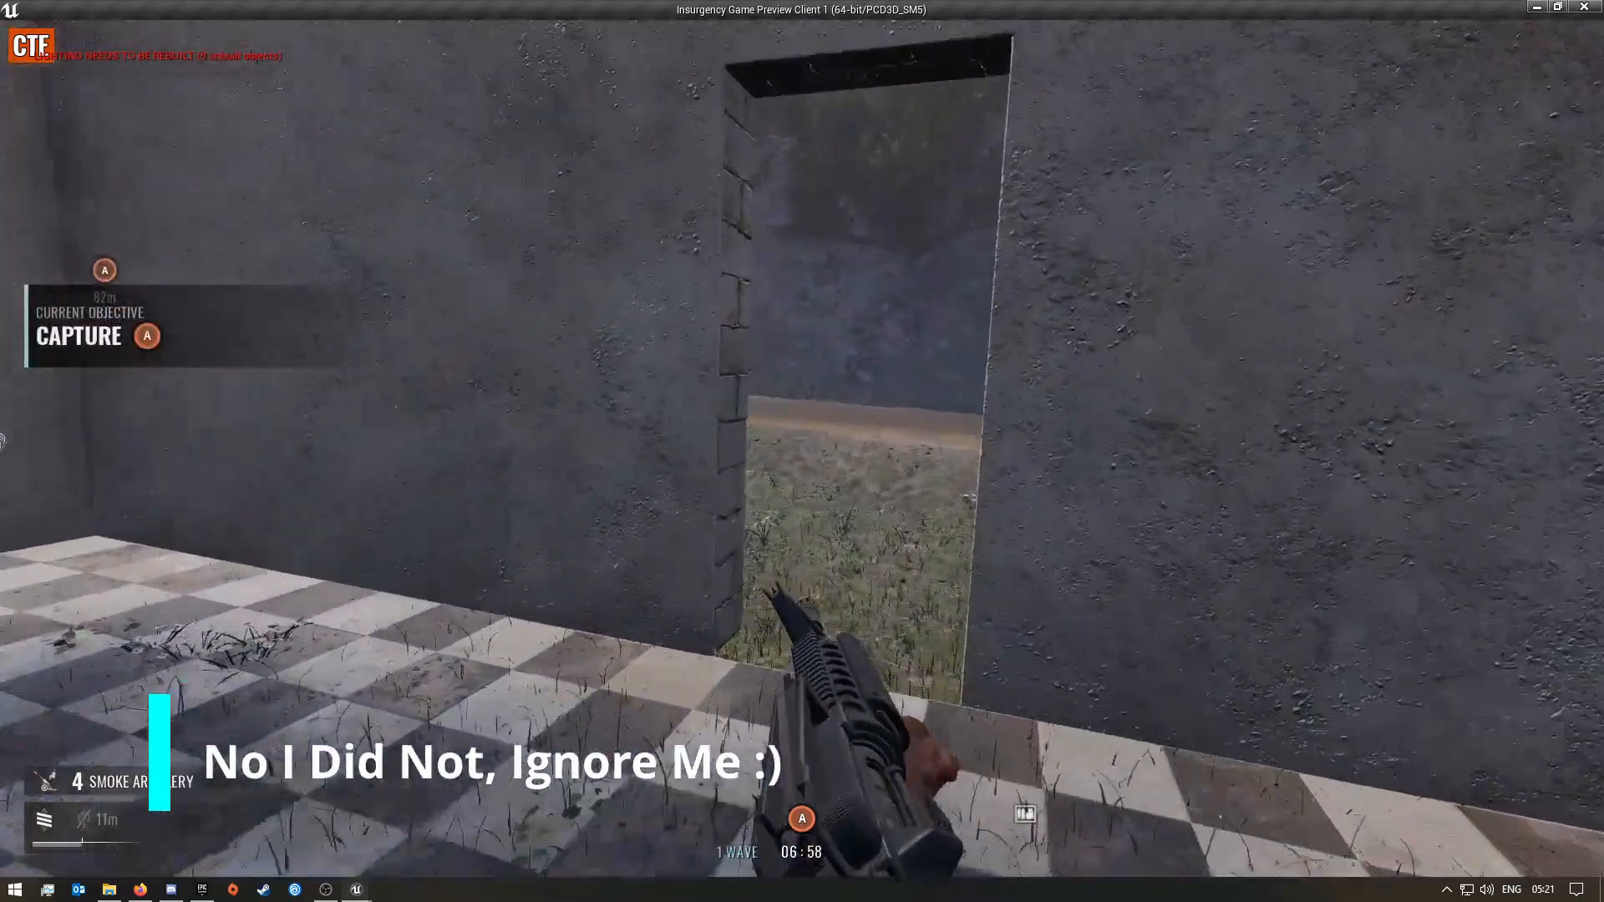
key(w)
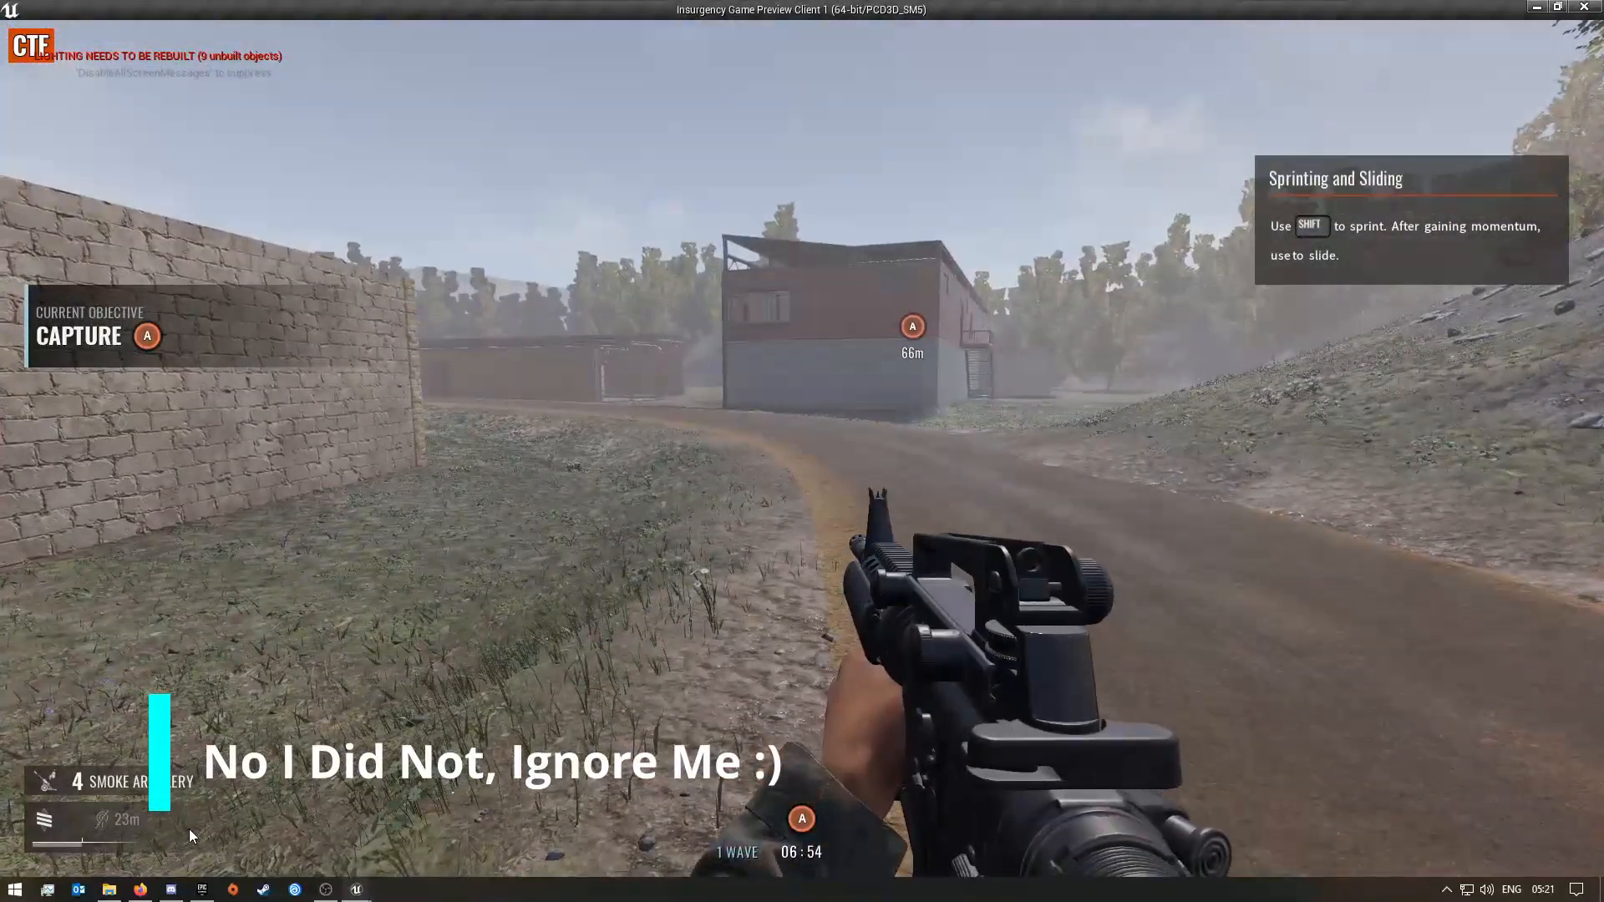
key(Escape)
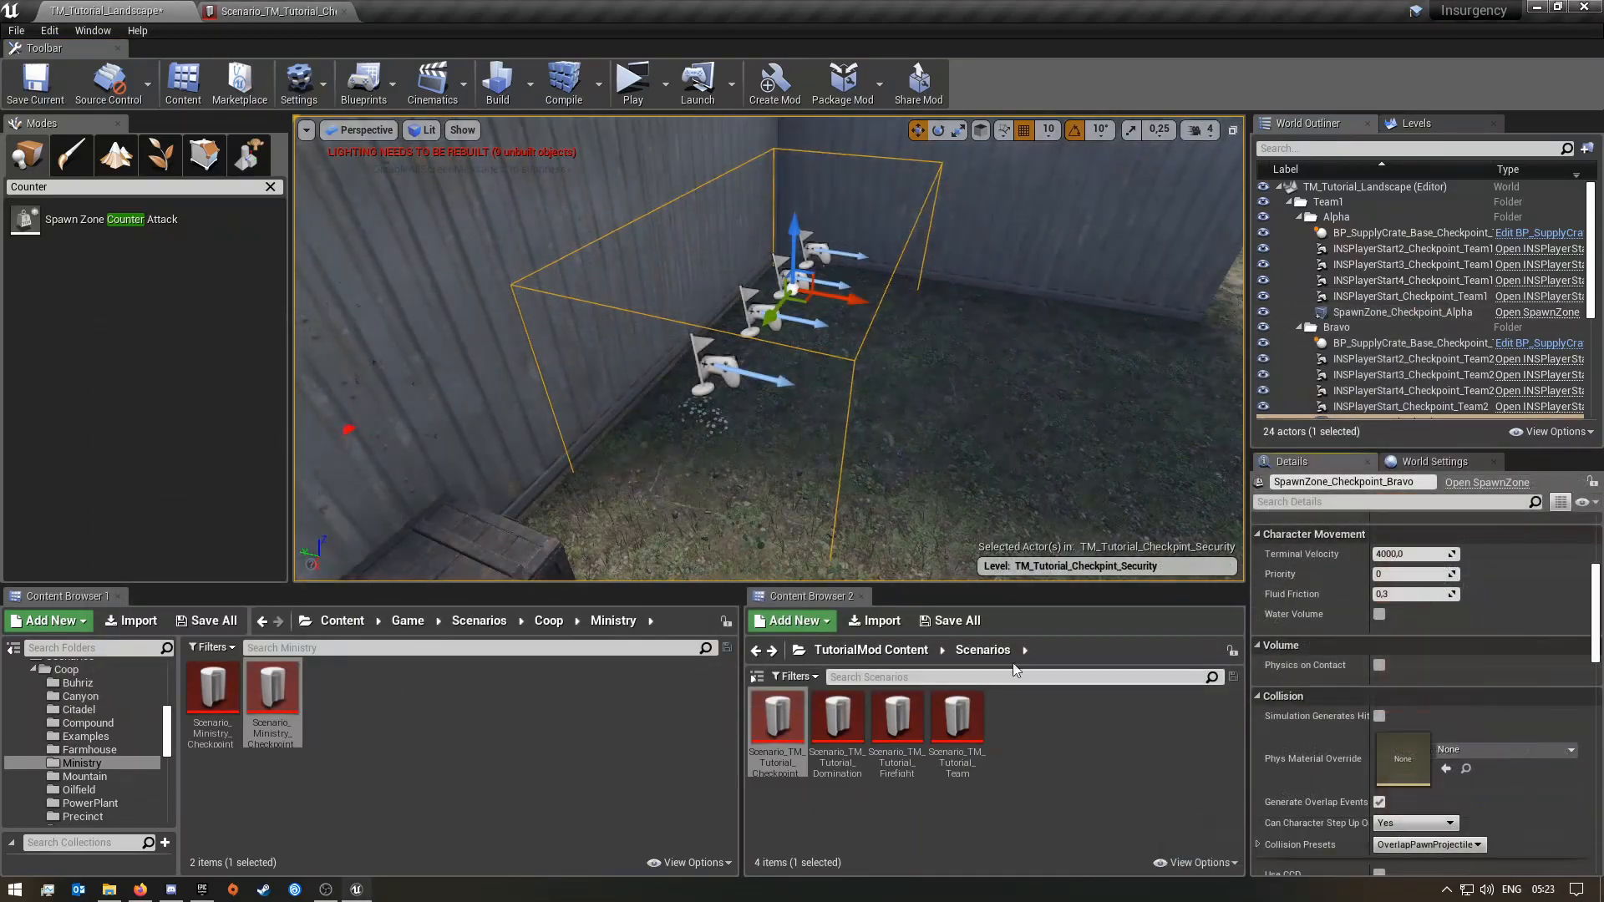
- Launch the game preview again, maximize it and deploy as Commander at the Security spawn
right_drag(835, 393, 585, 284)
right_drag(585, 217, 788, 272)
click(637, 86)
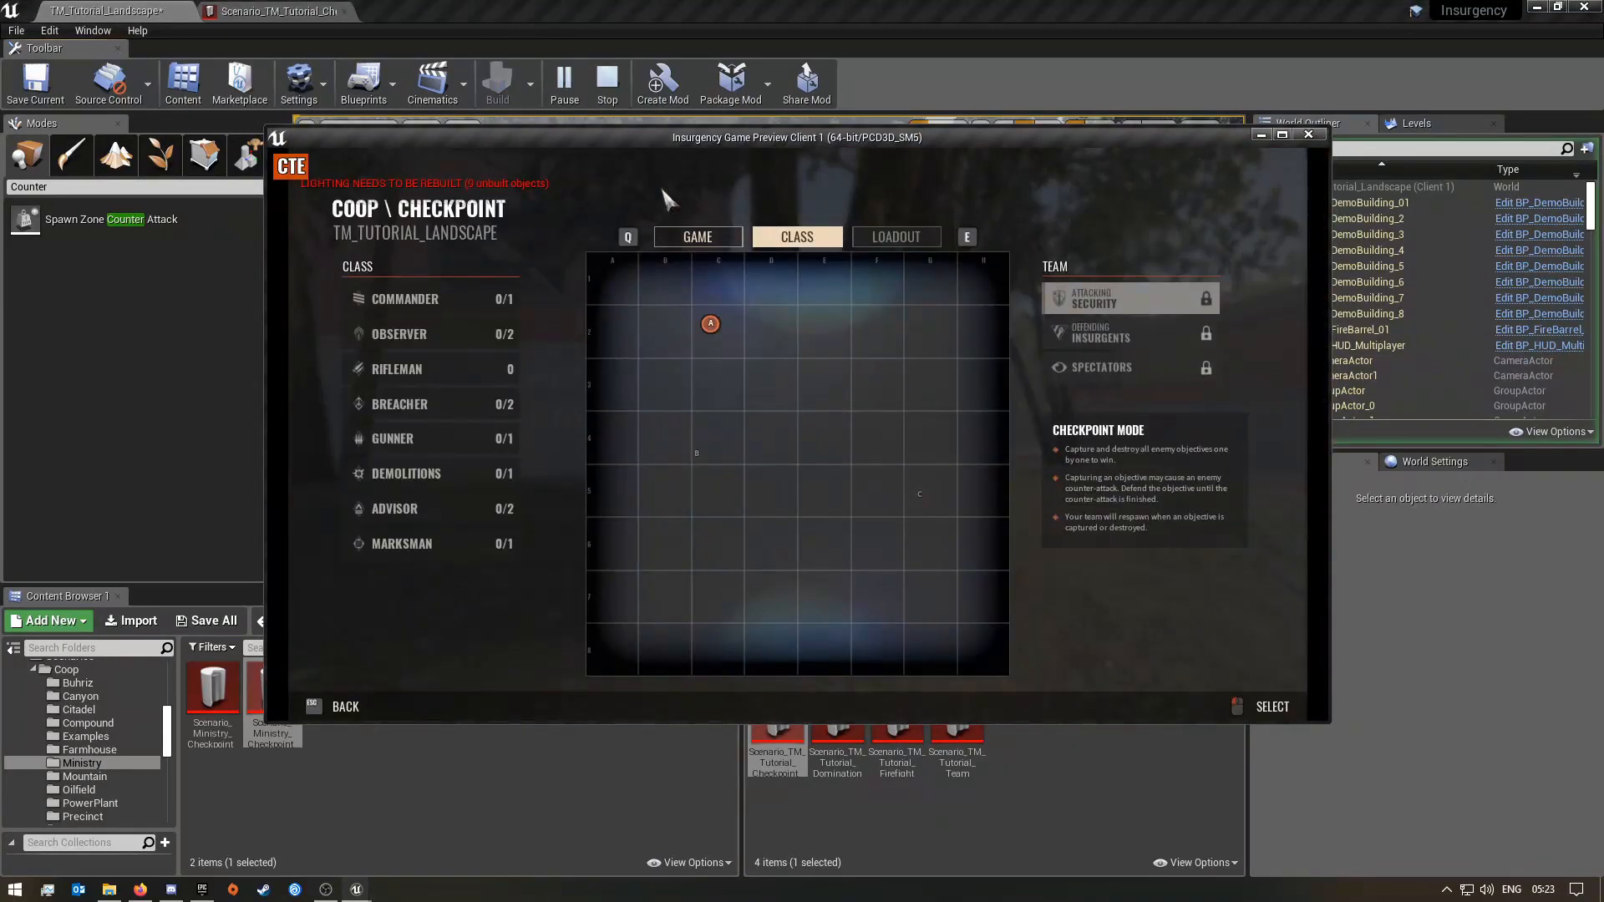
click(460, 299)
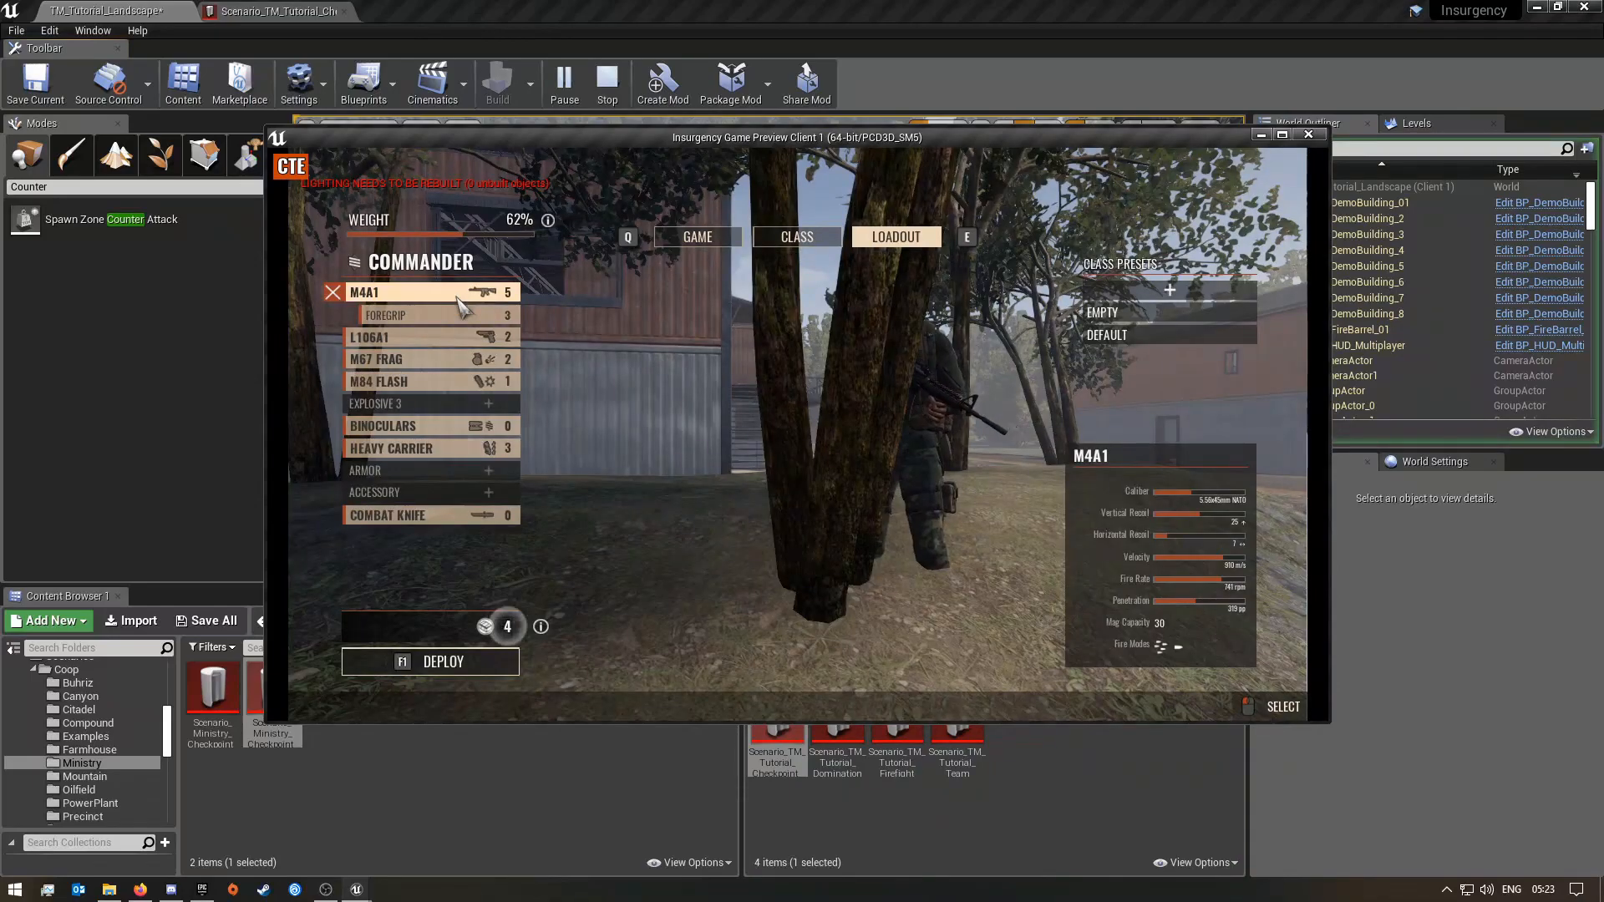
click(1287, 136)
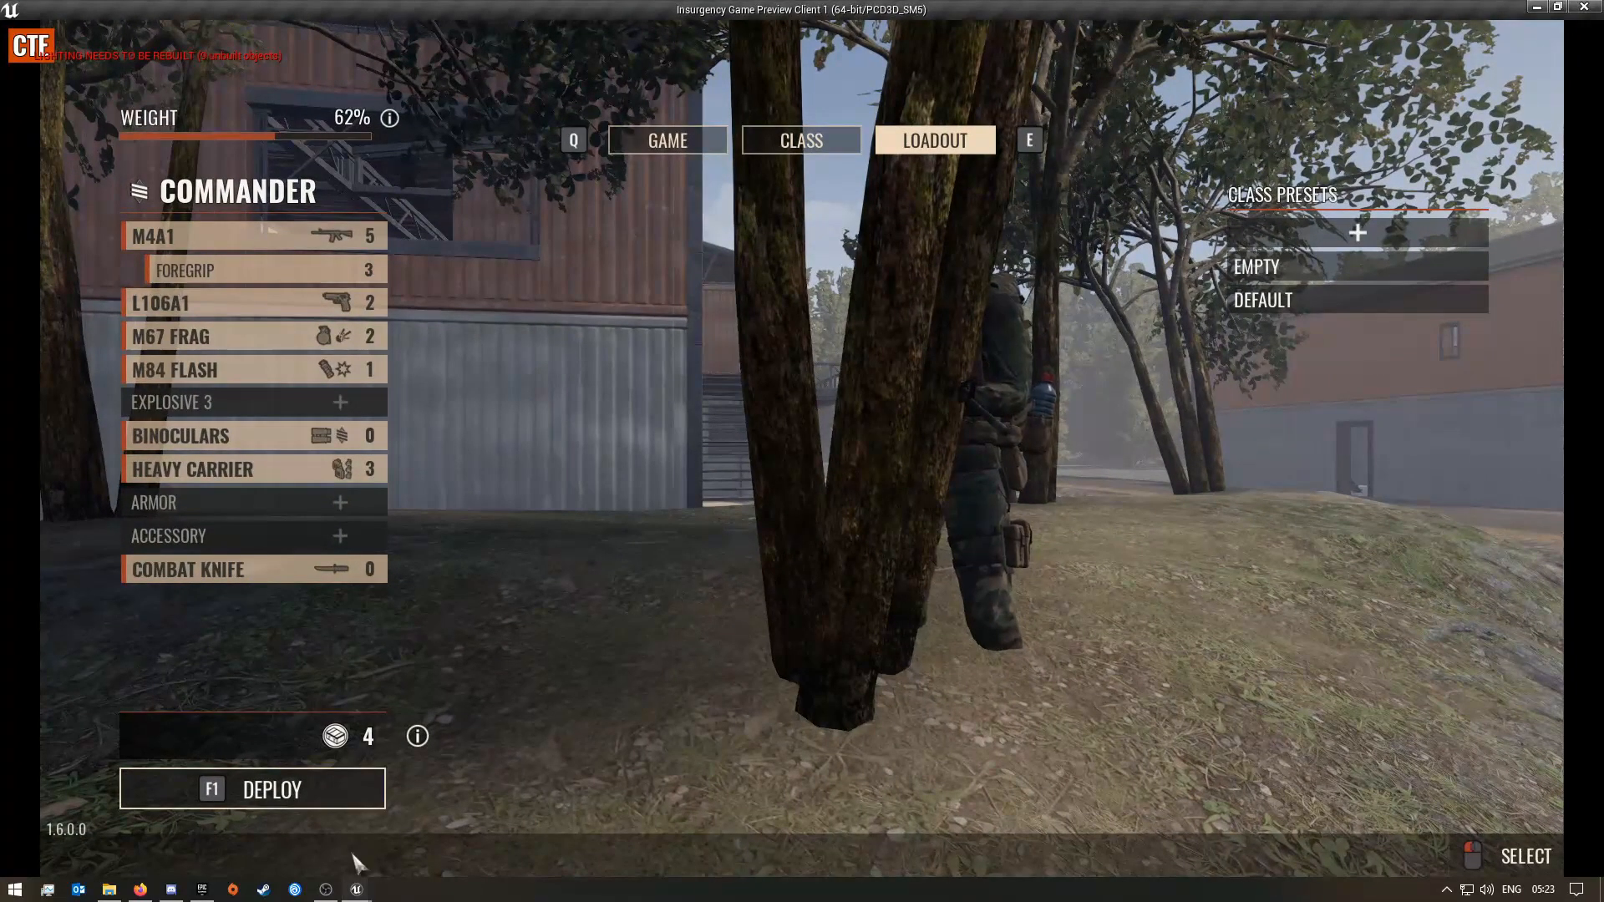
click(310, 786)
key(d)
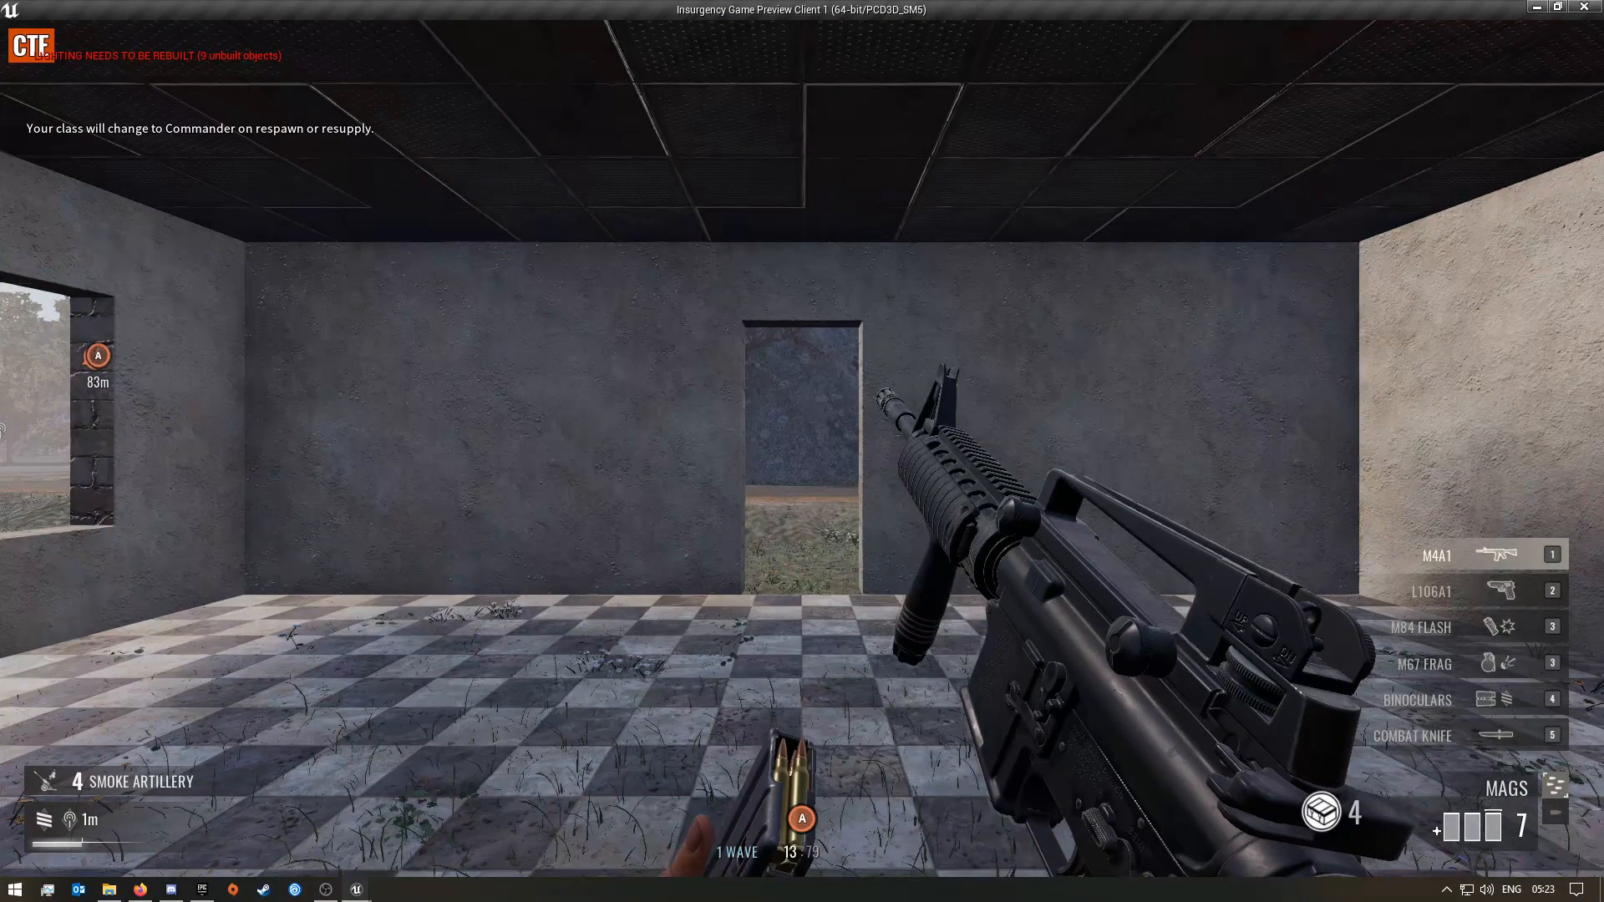
- Check the match overview for both teams' bot rosters and the map positions of objectives A, B and C
key(Tab)
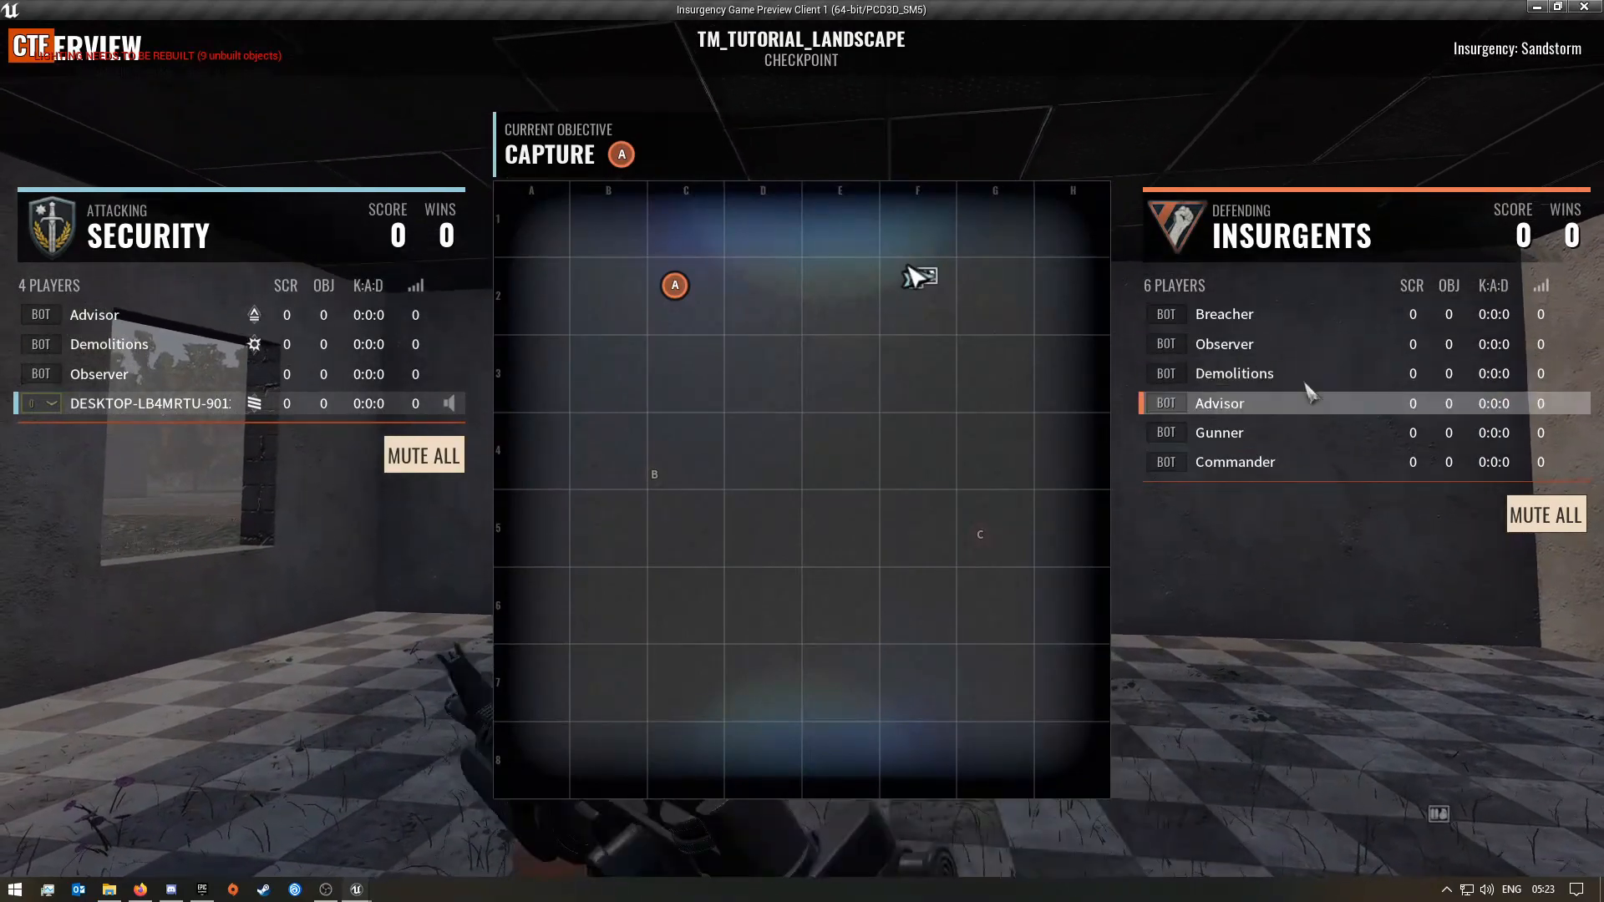
key(Tab)
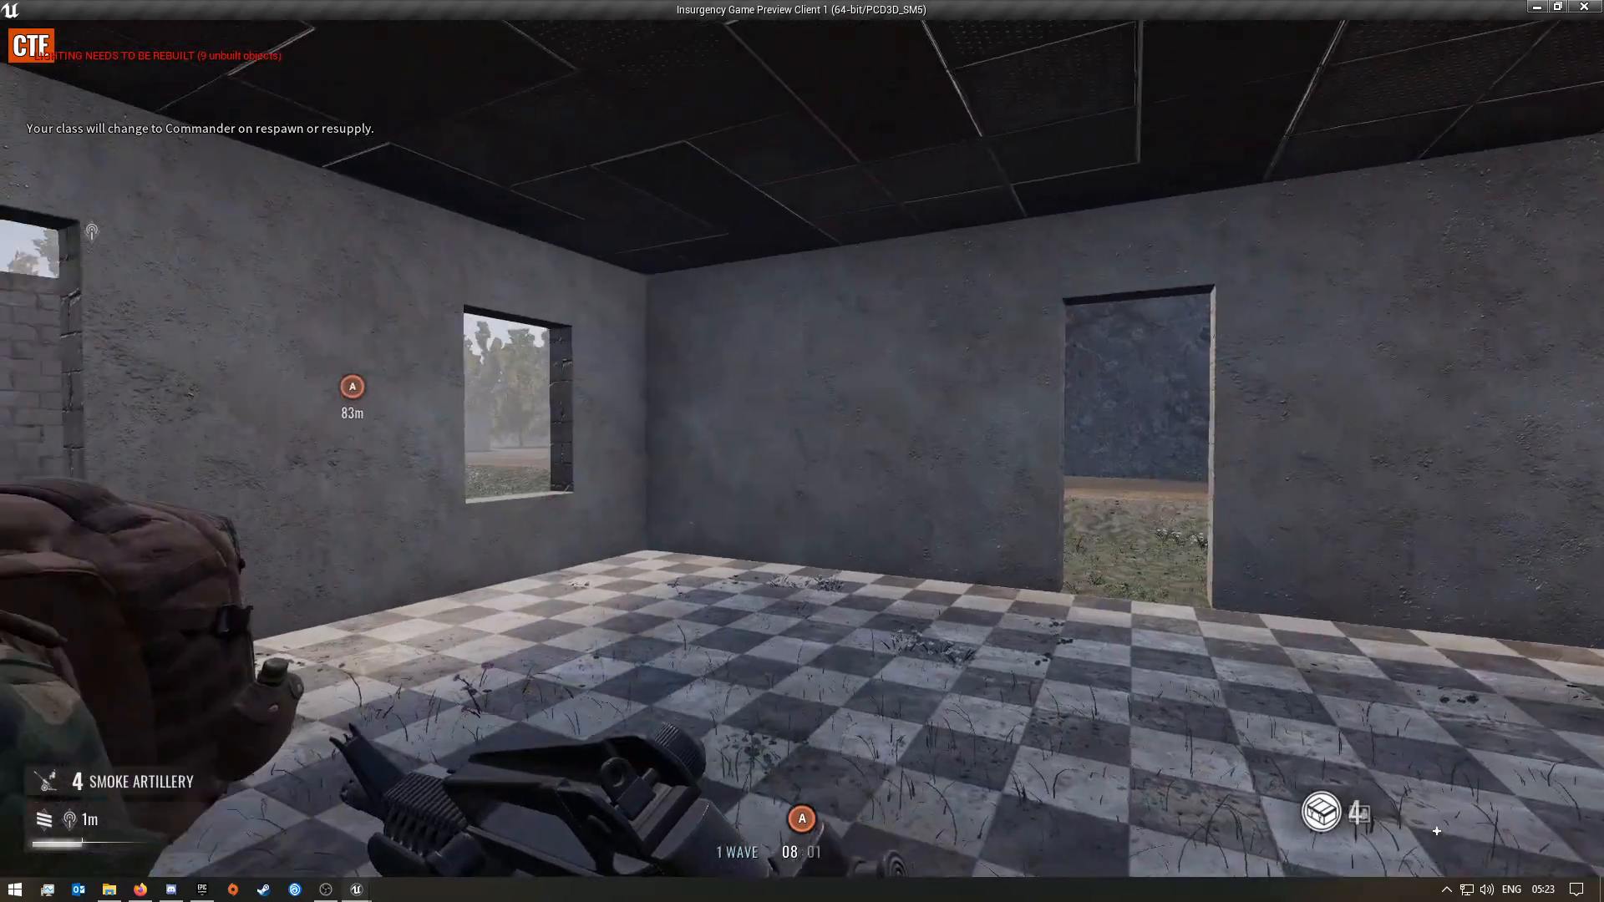
key(Tab)
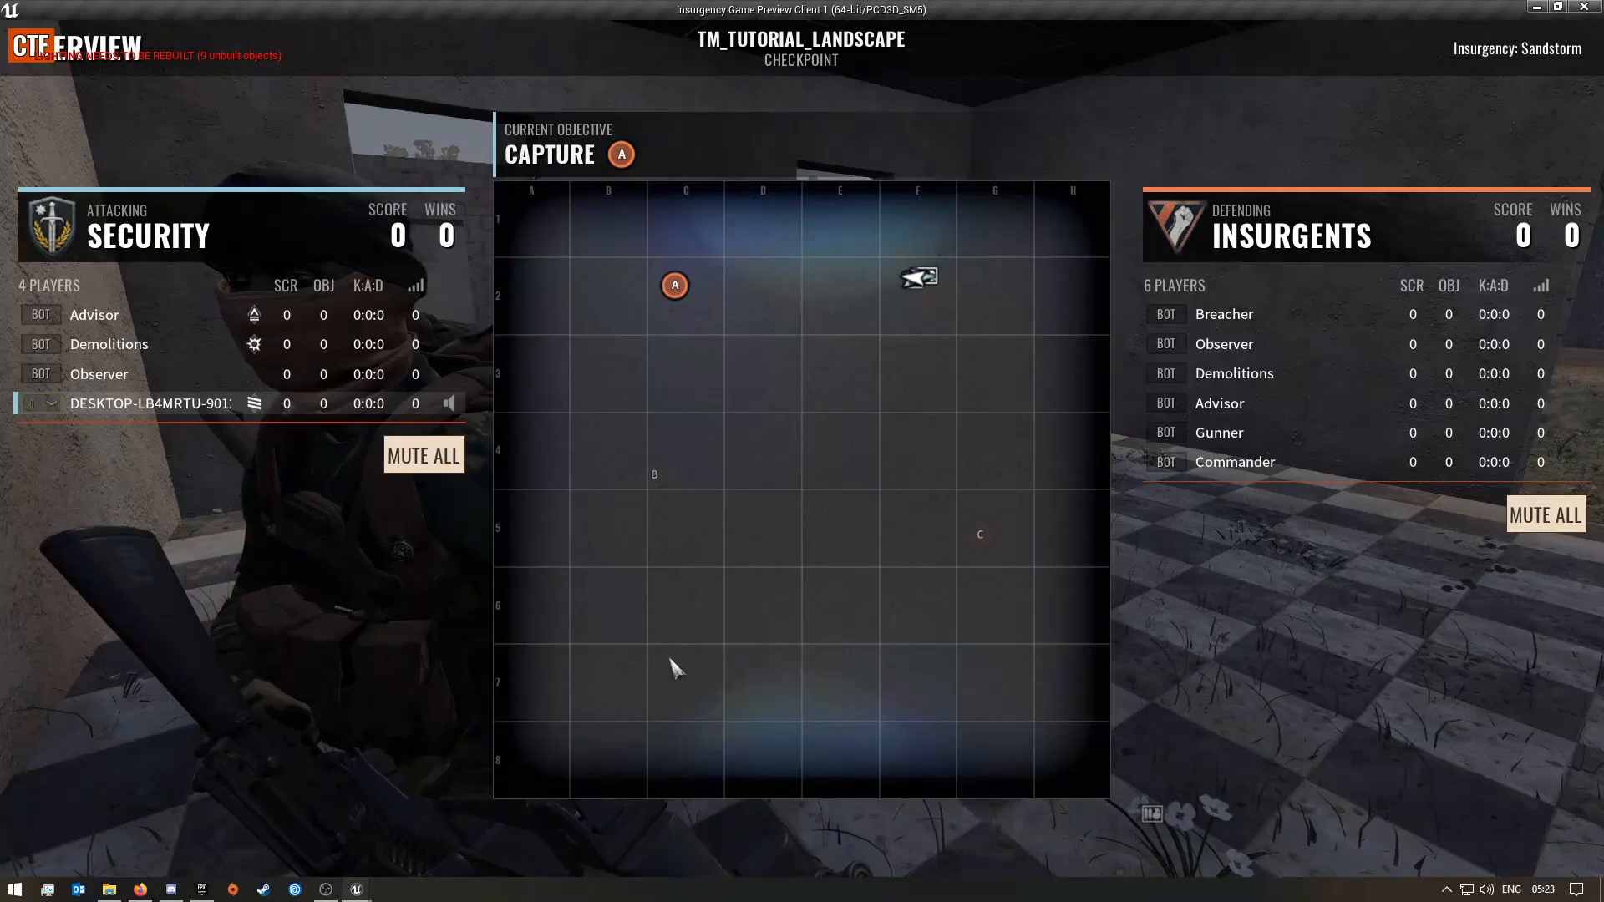
key(Tab)
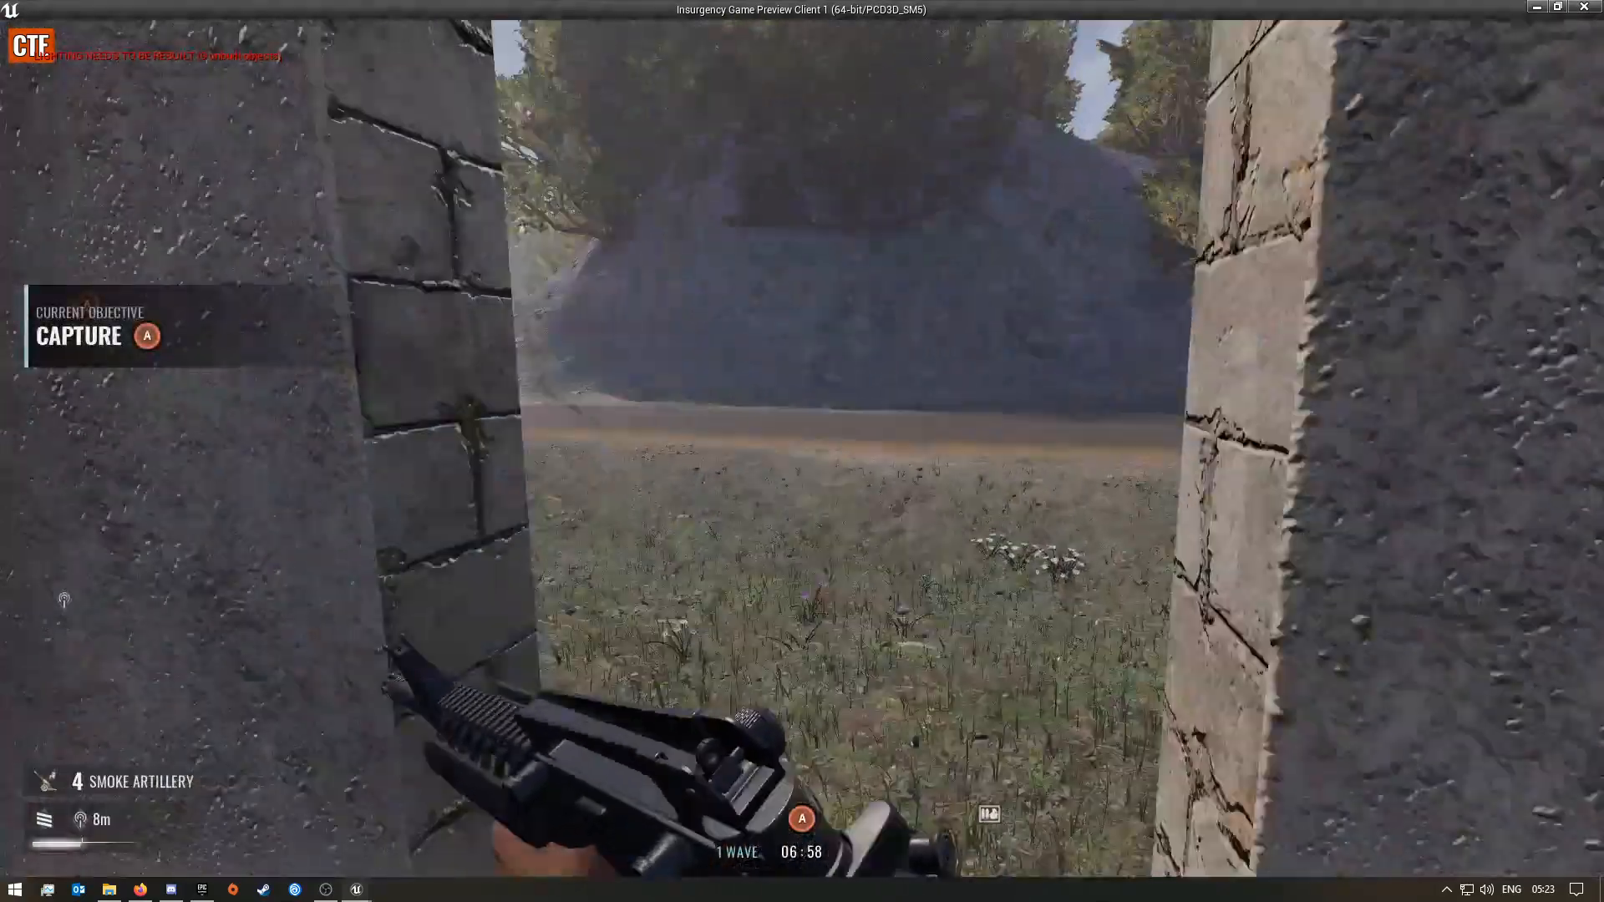
- Advance from the spawn building to the red metal building and up its outer stairs towards objective A
key(w)
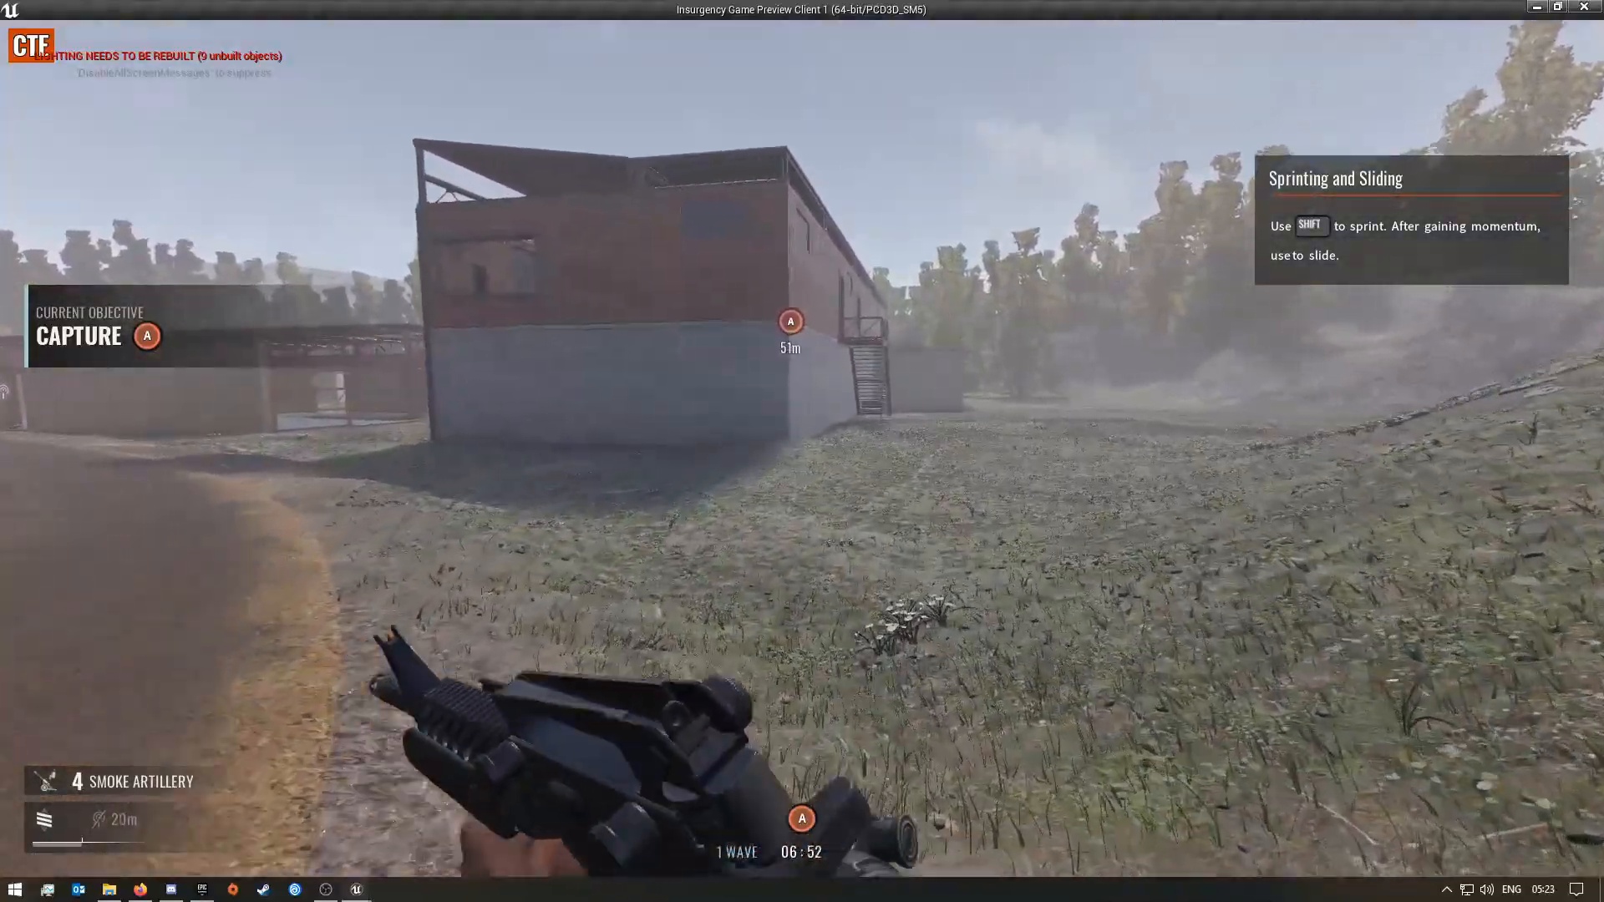
key(w)
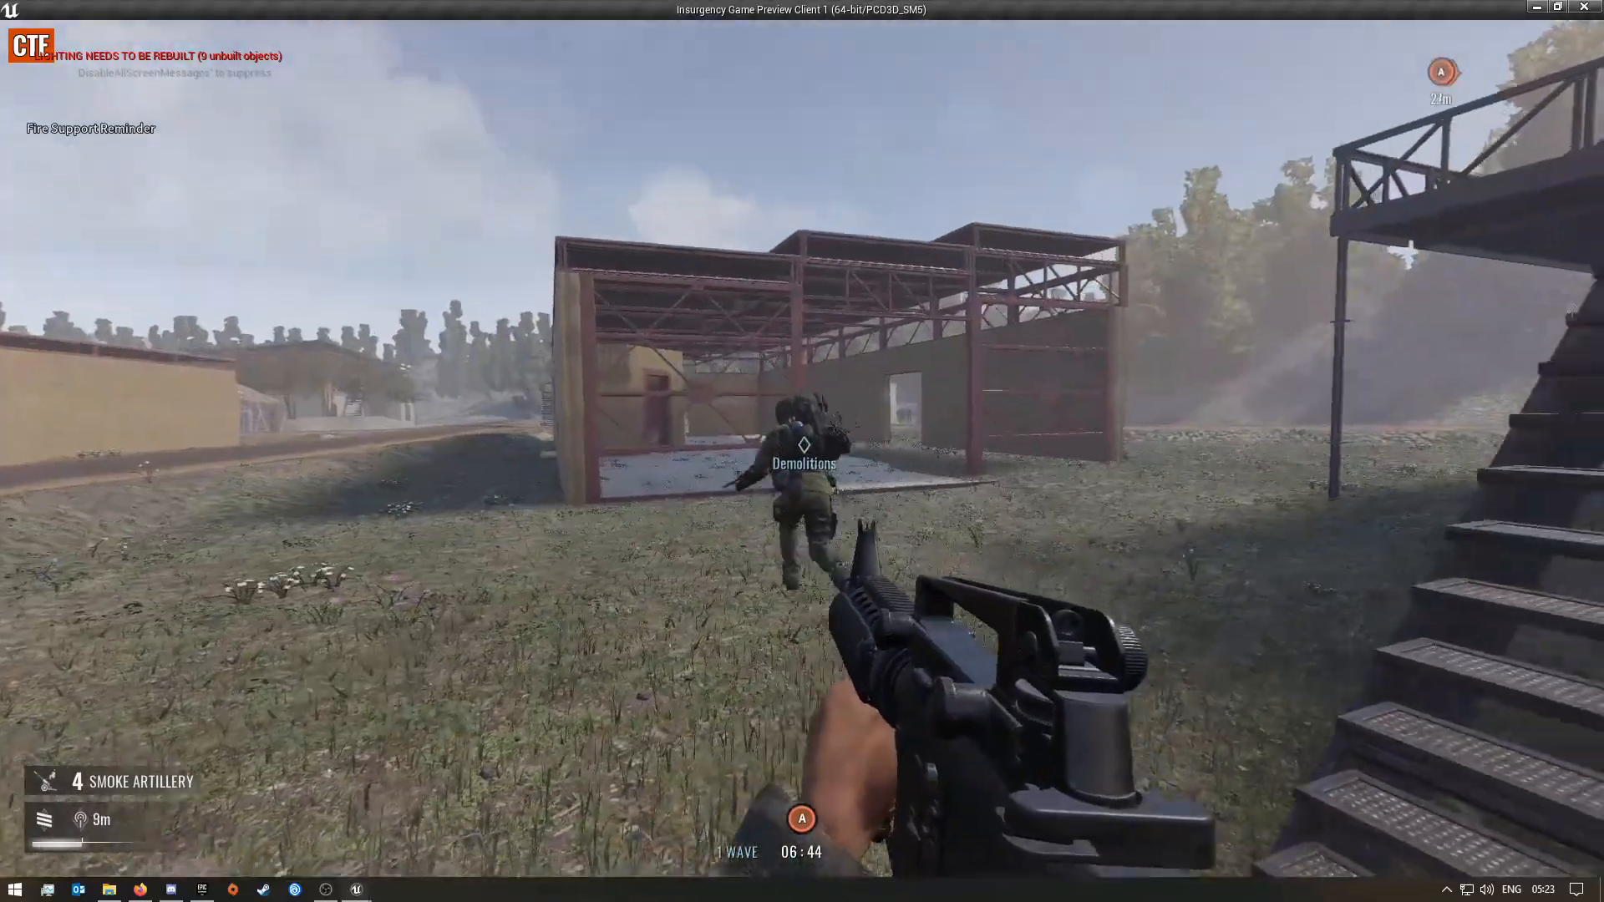
key(w)
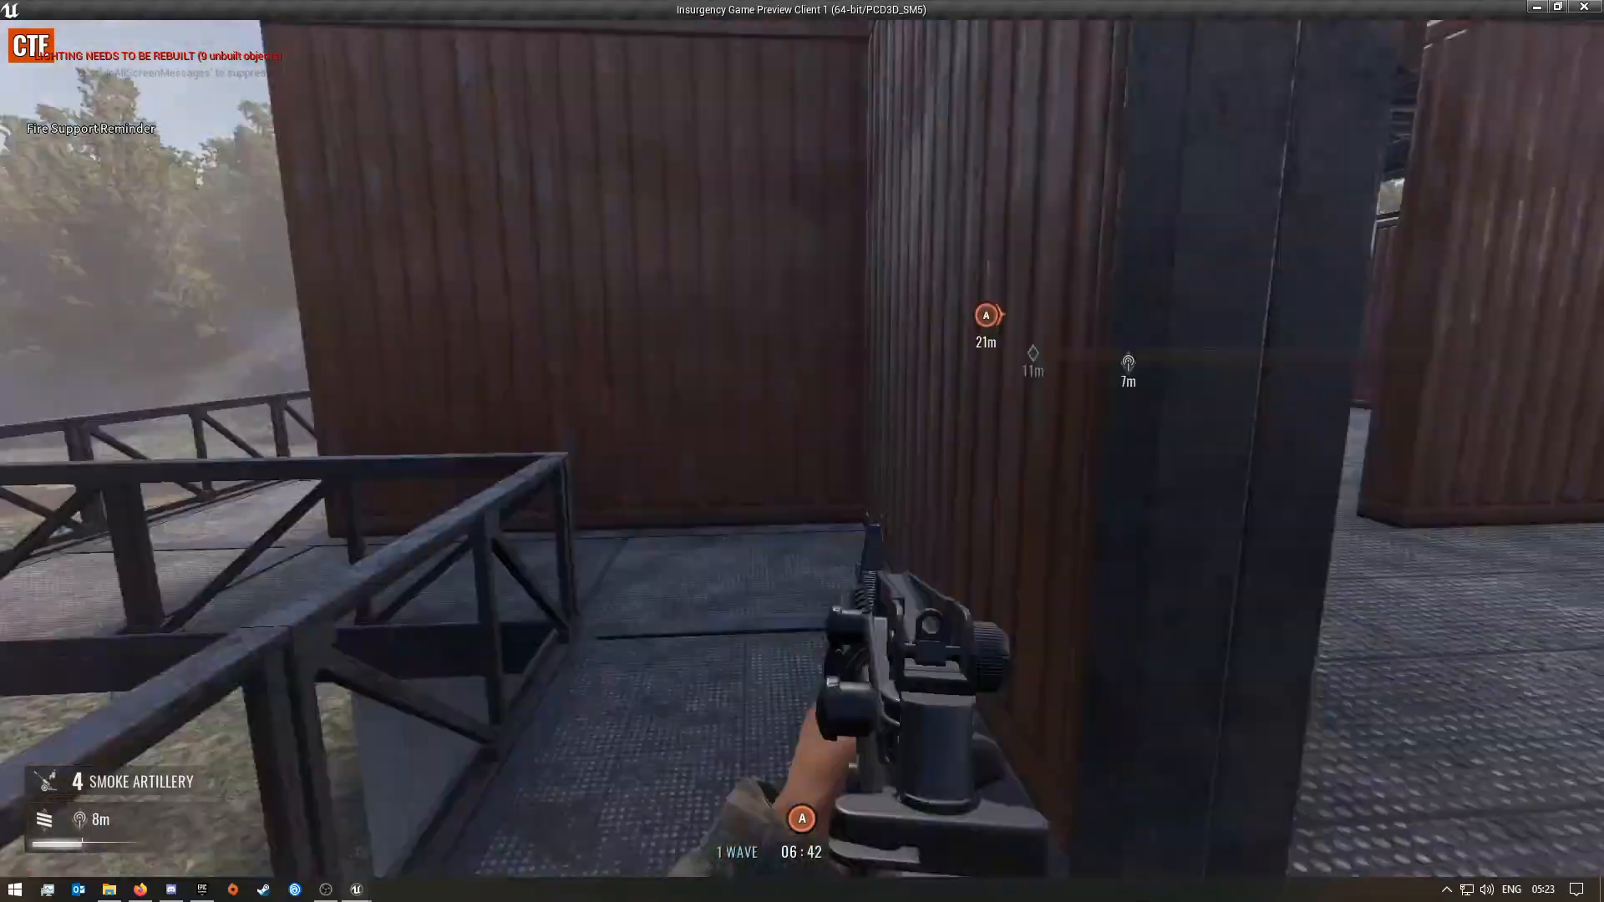
key(w)
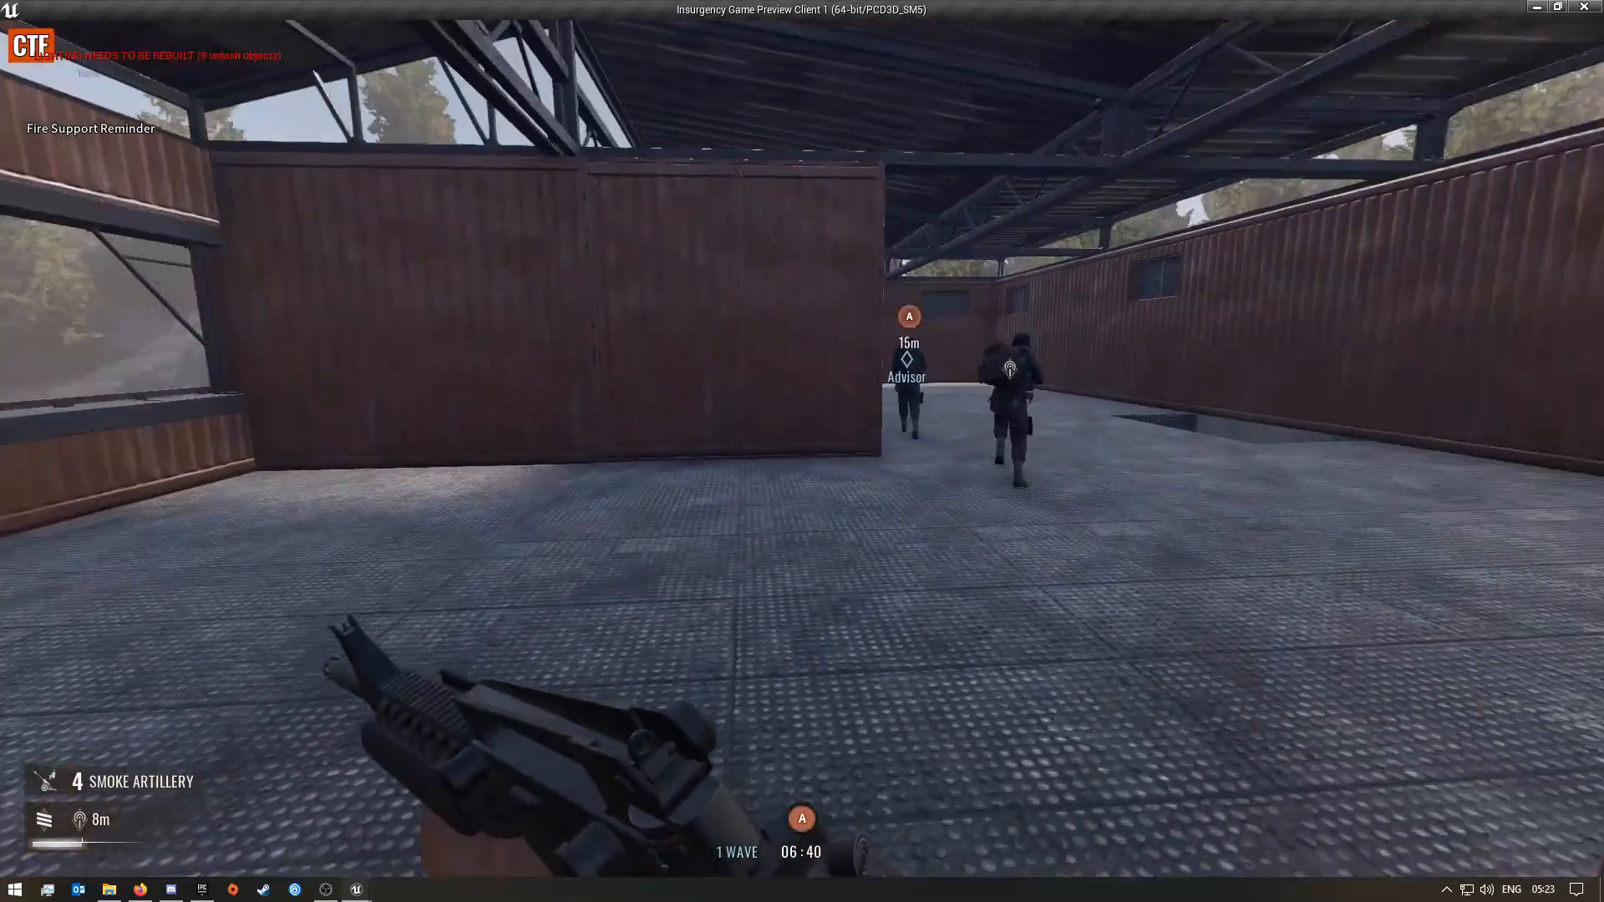
- Advance across the upper floor to the window near objective A, aim at enemies outside, return towards A and reload
key(w)
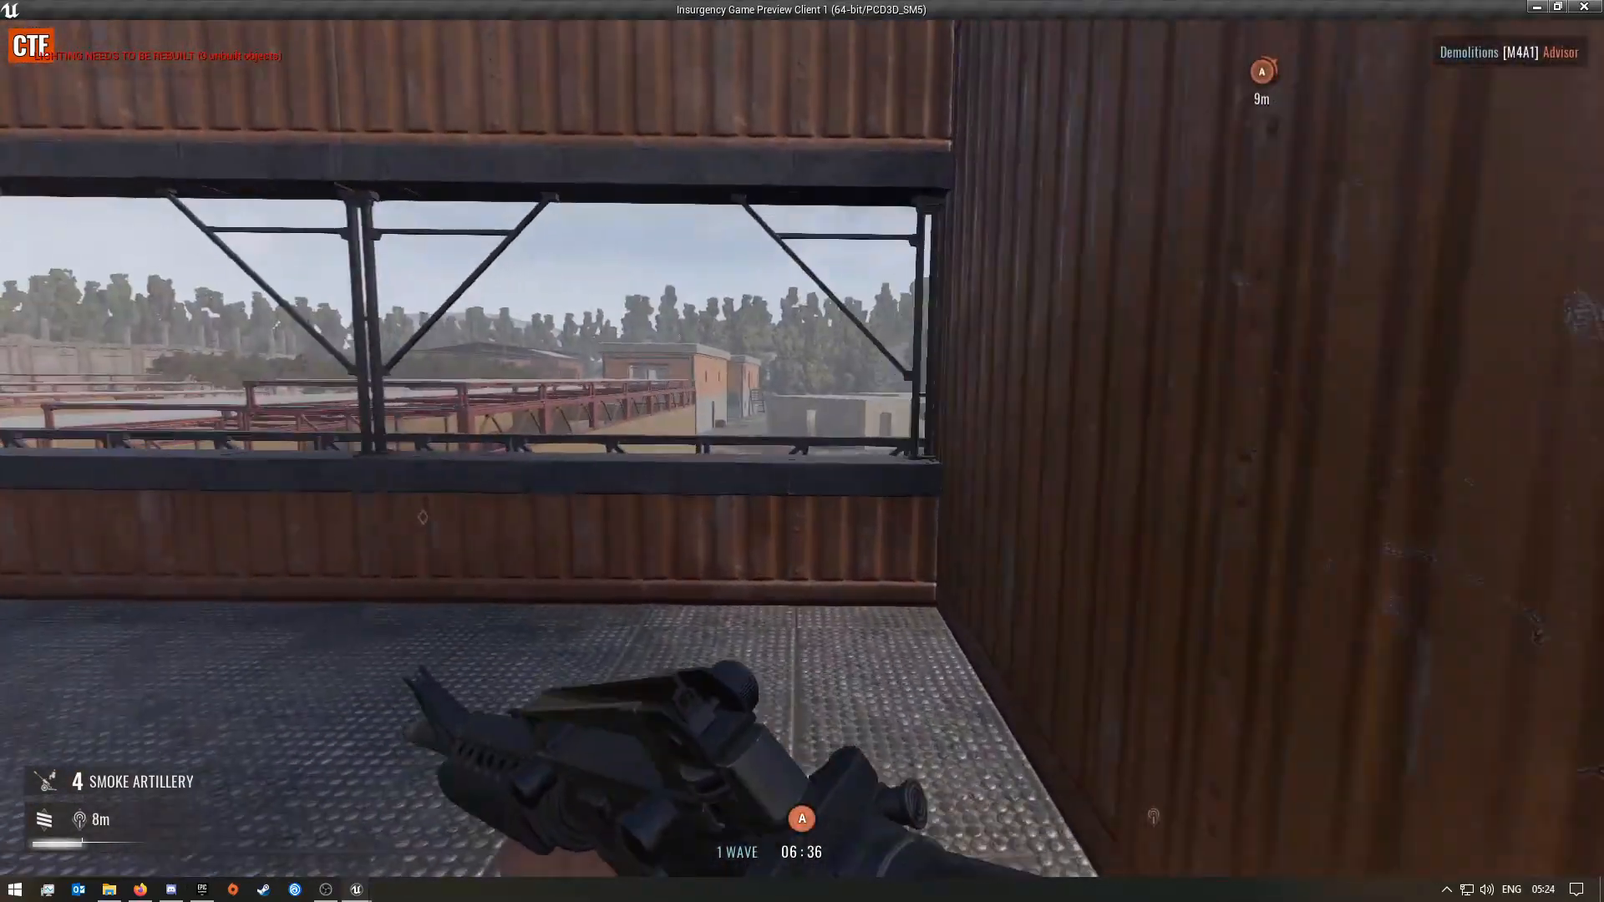
key(w)
key(w)
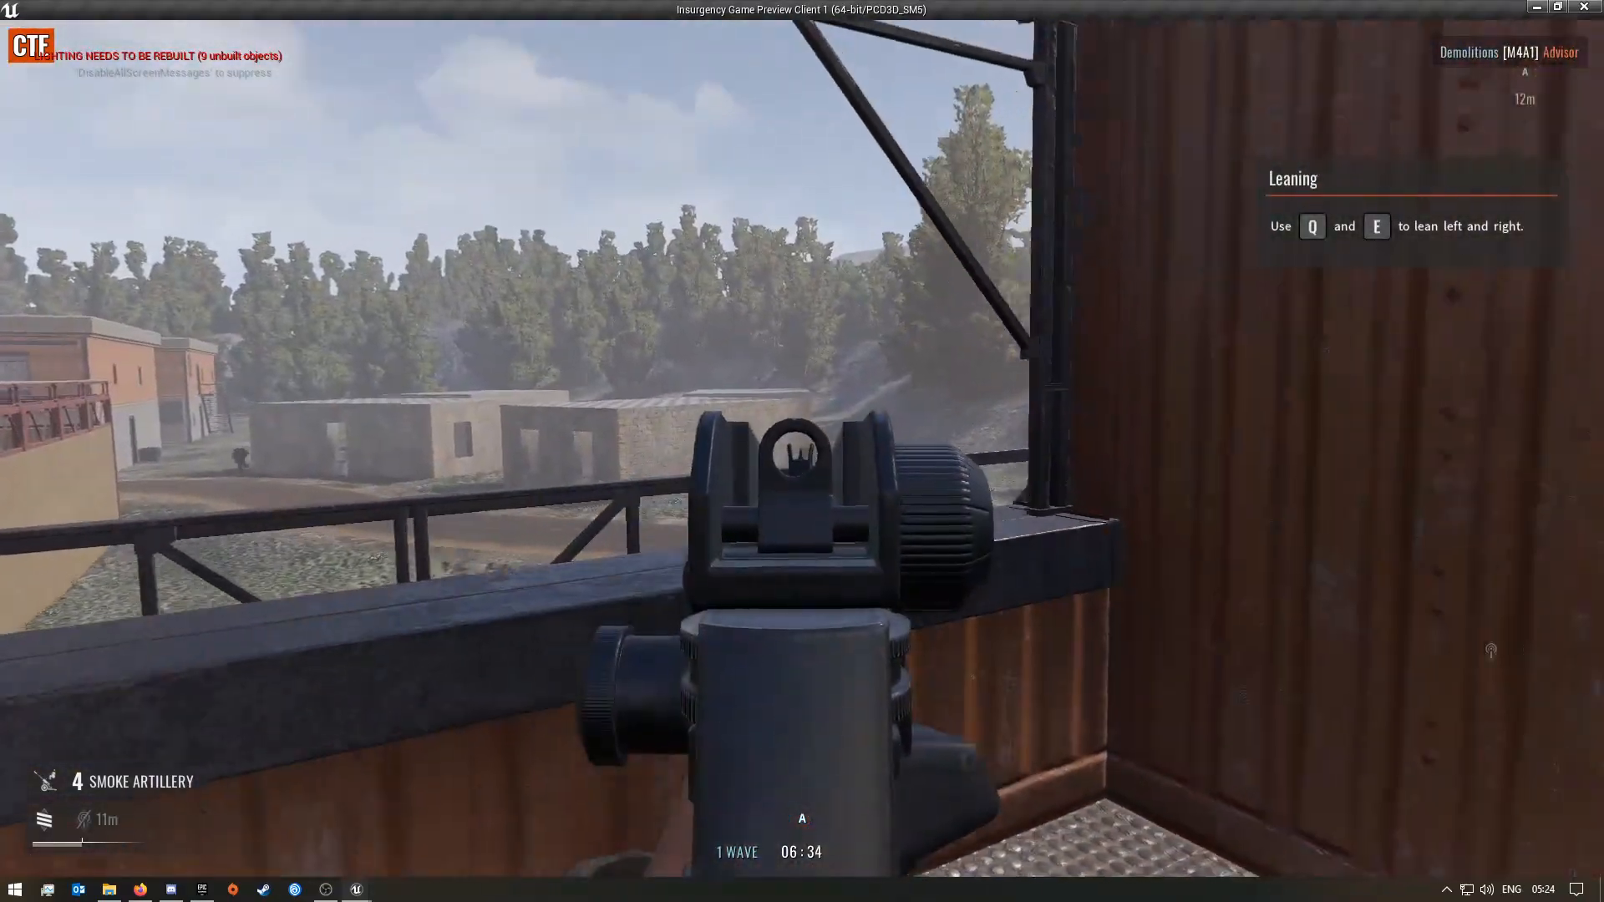
key(w)
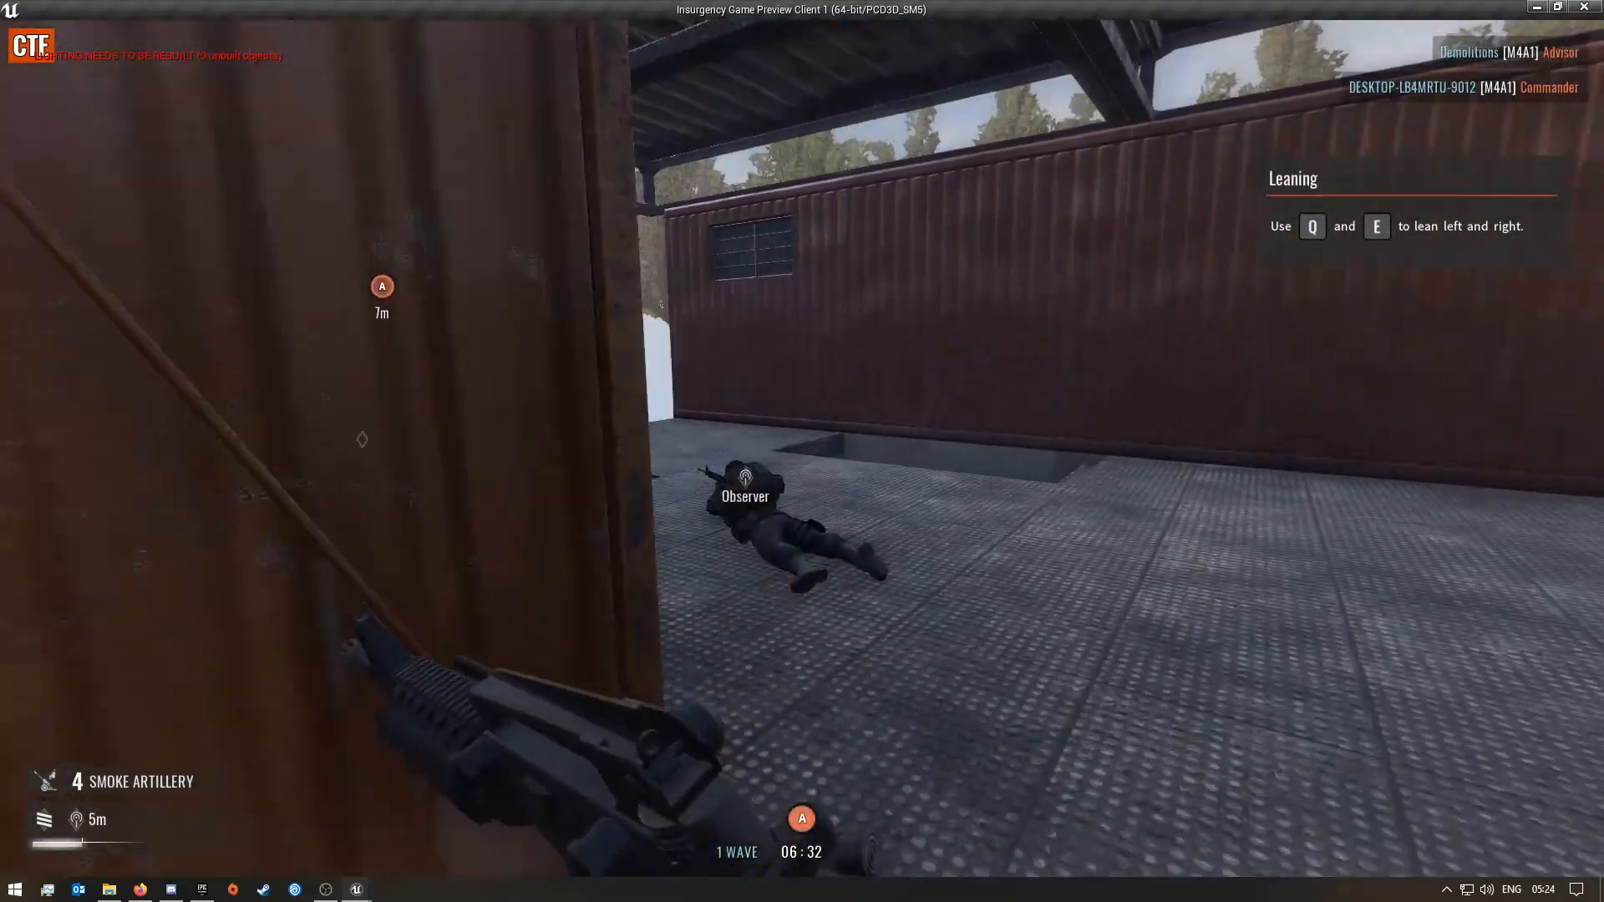
key(w)
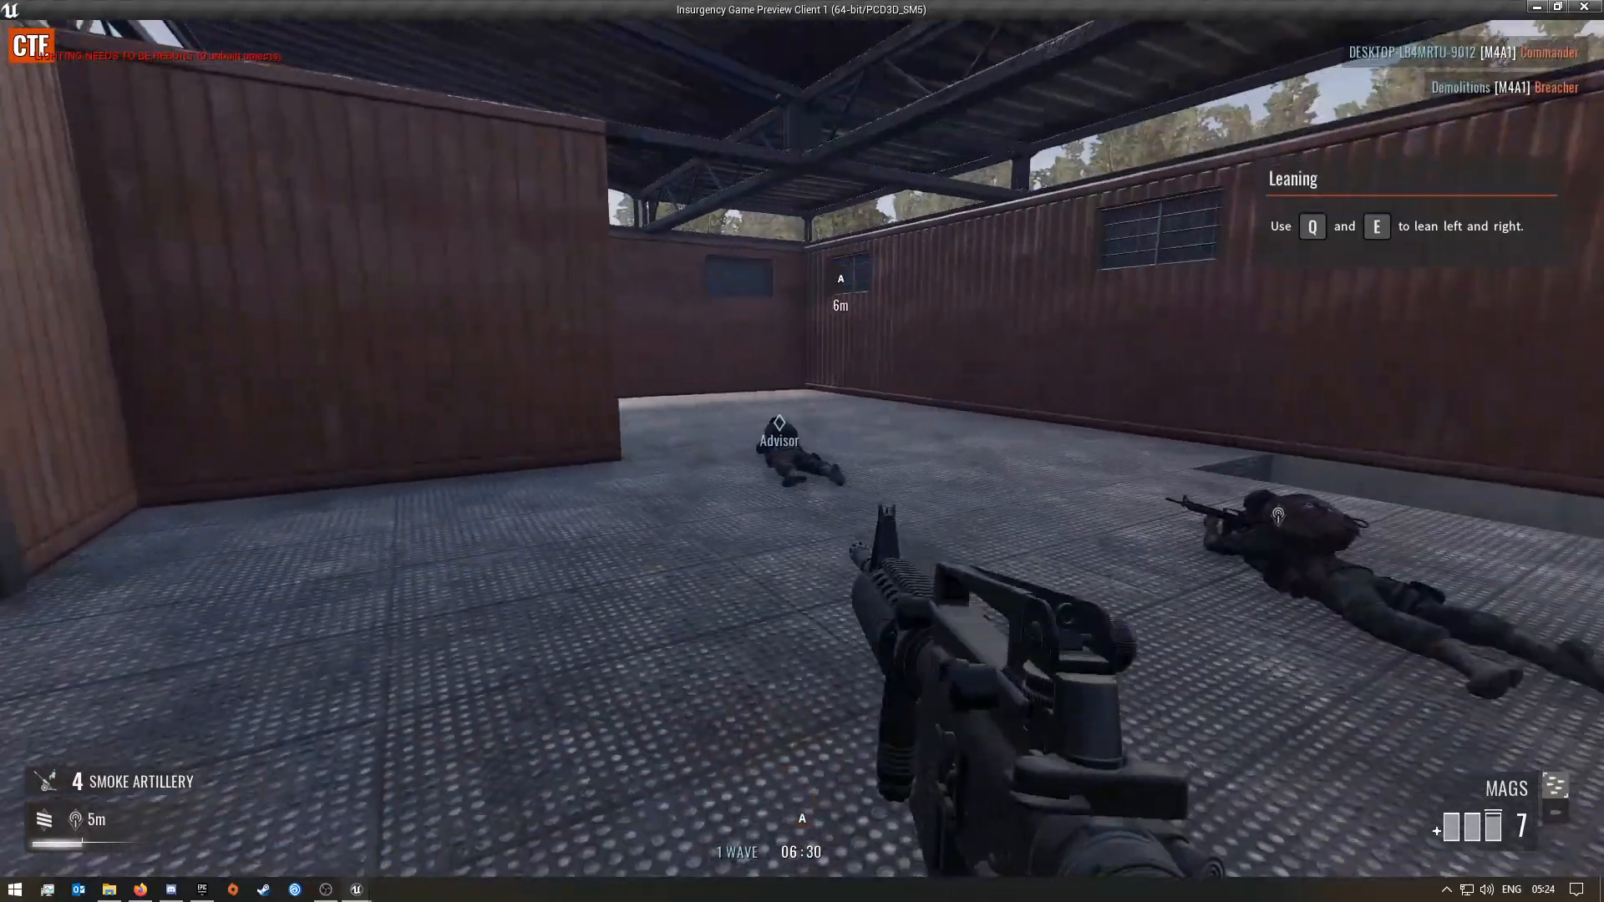
key(r)
key(w)
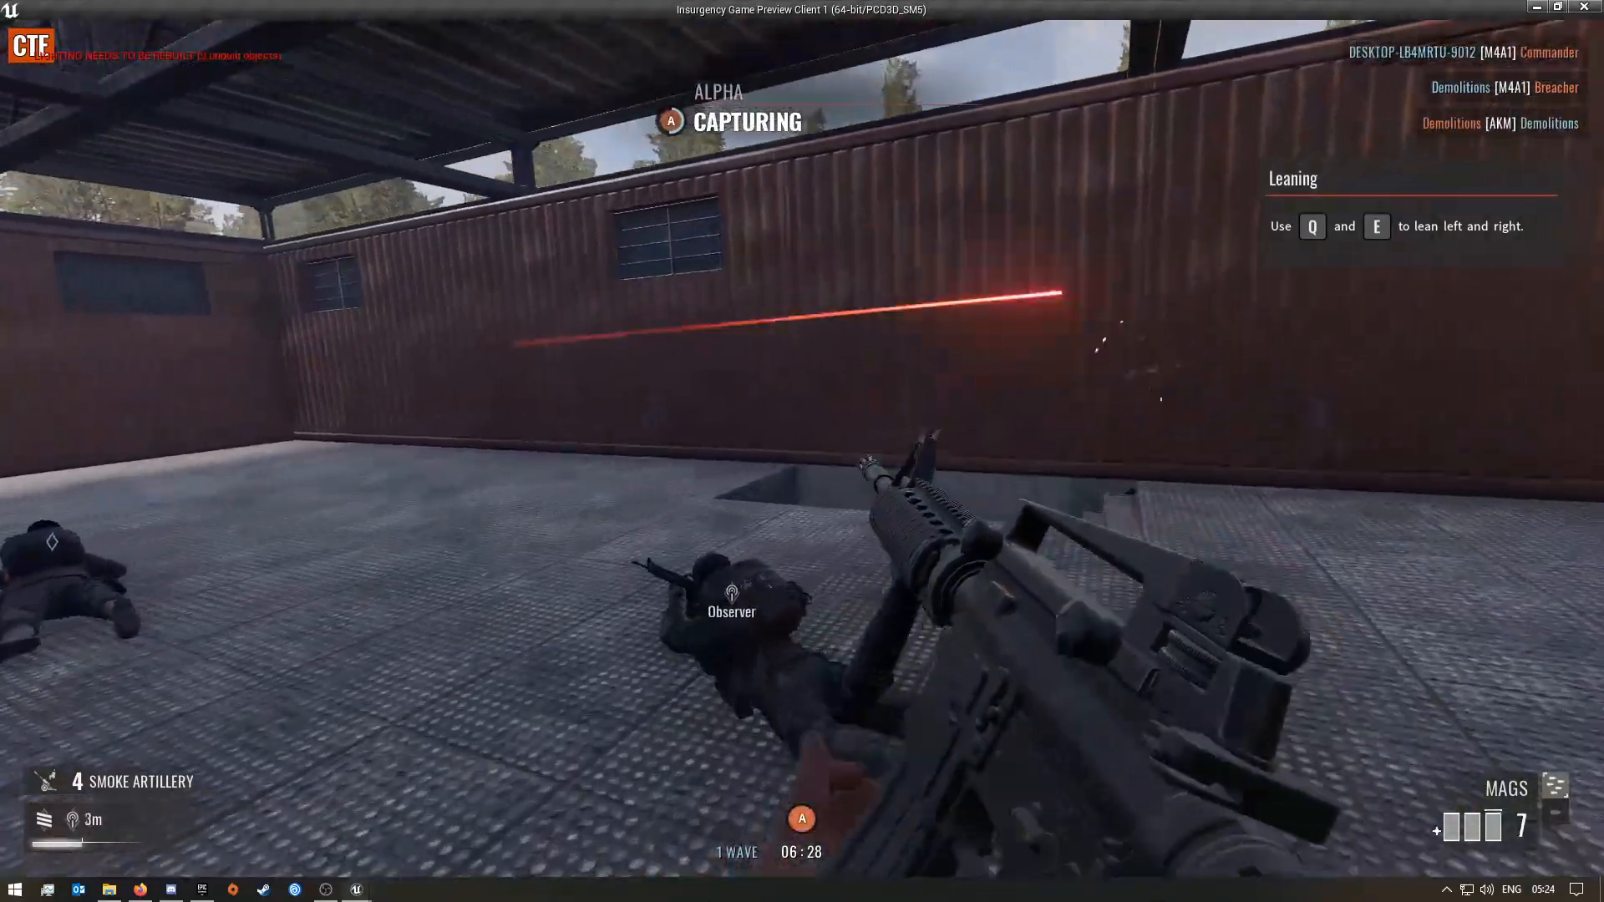
- Move around the upper-floor rooms and hold the area of objective A until Alpha is captured
key(w)
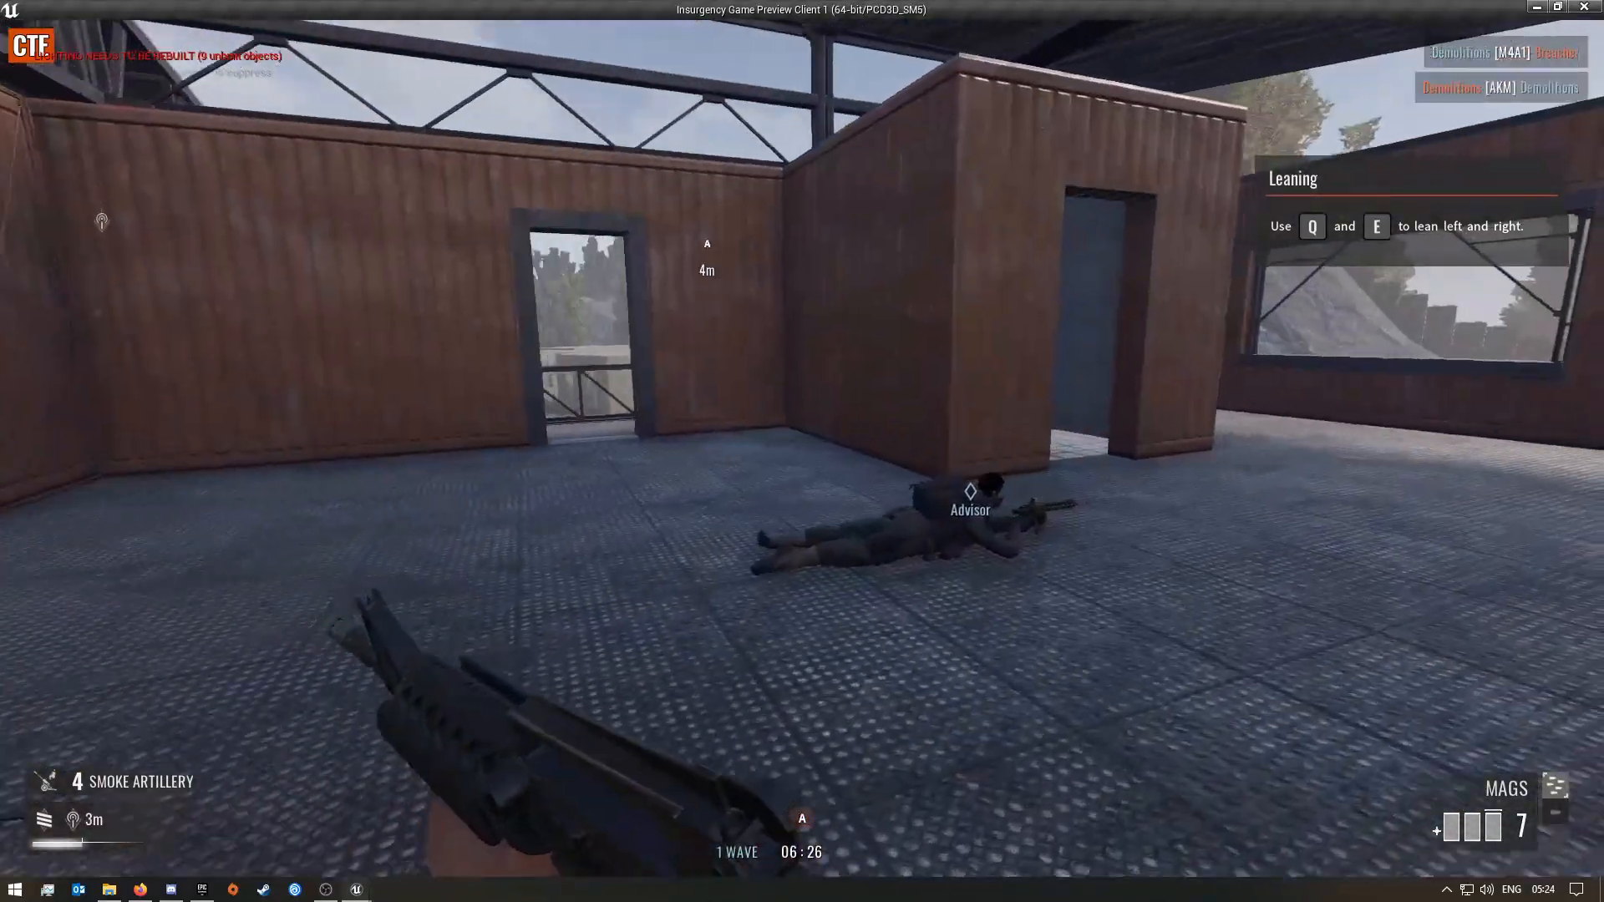
key(w)
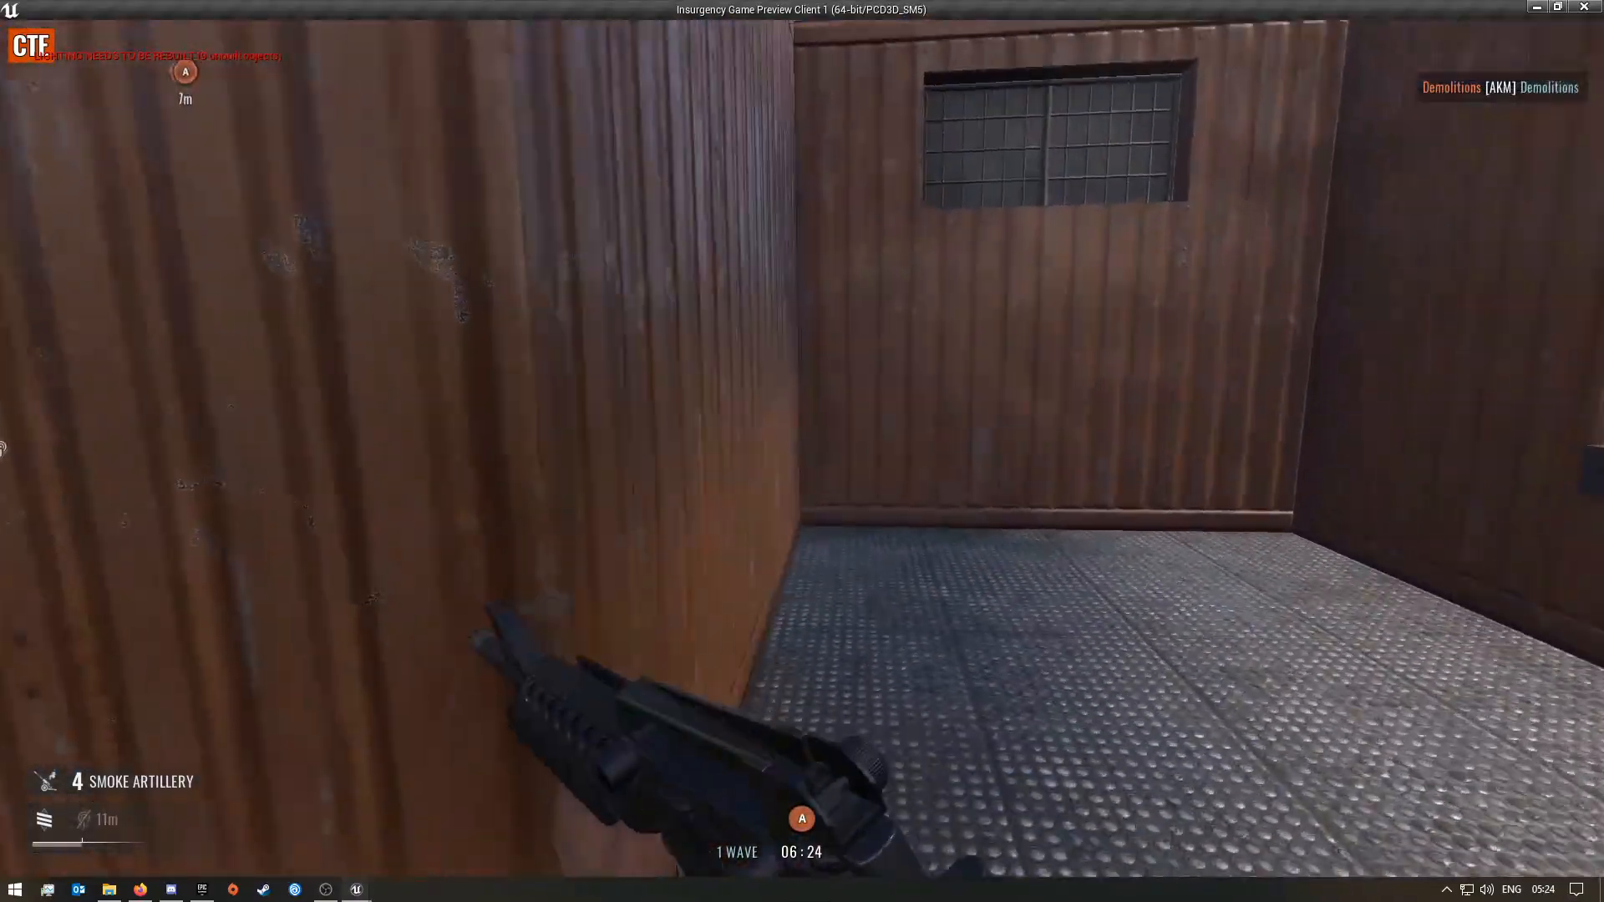
key(w)
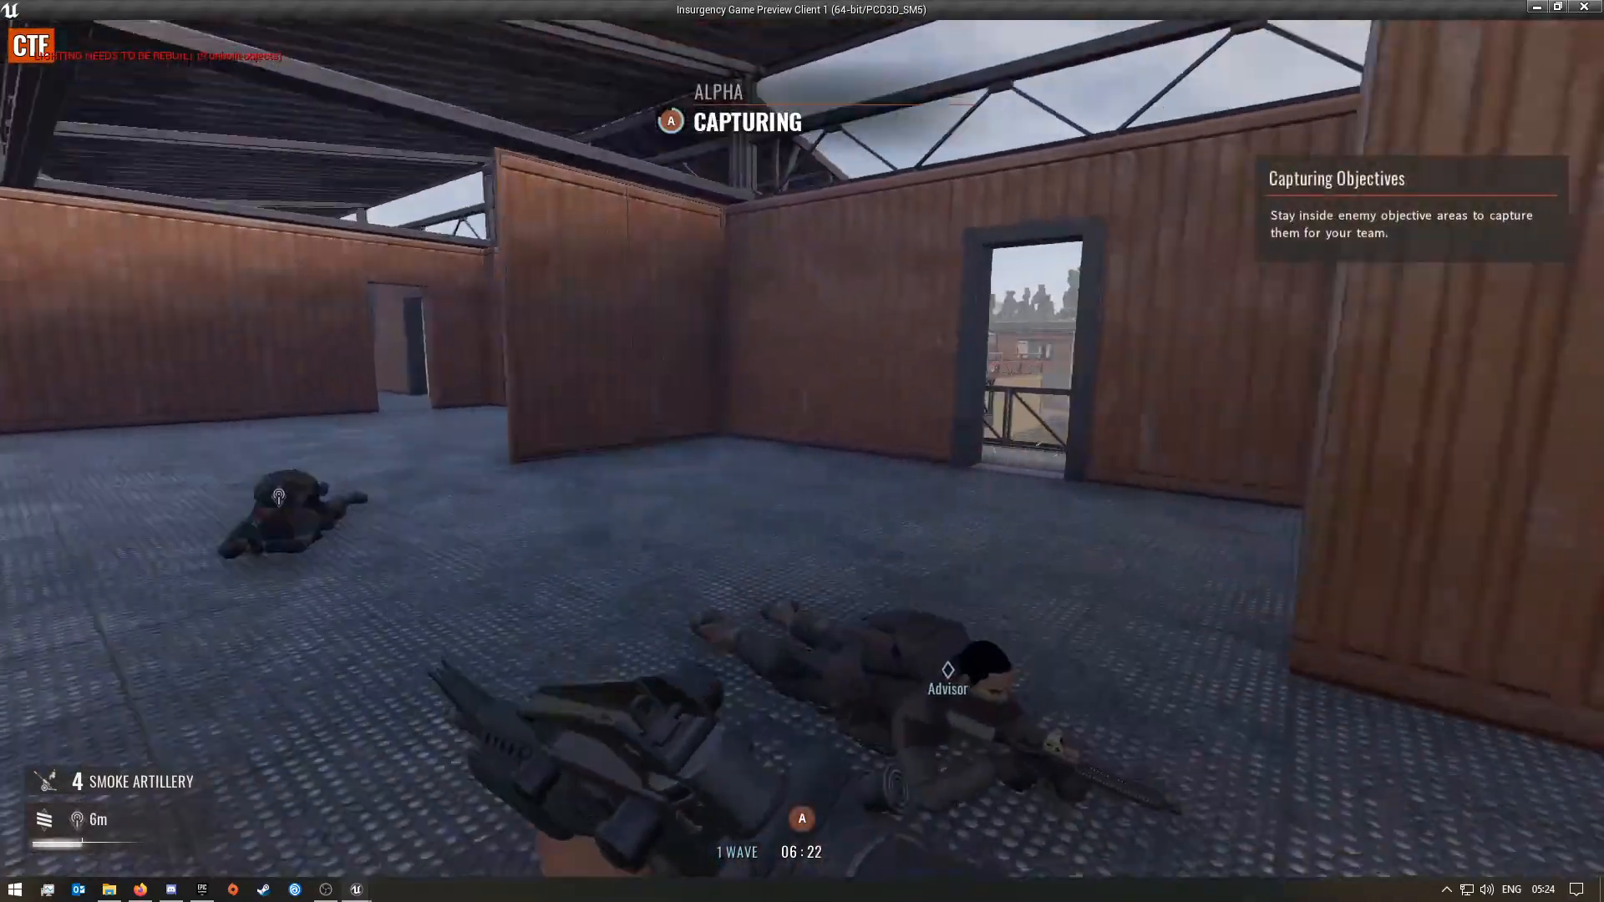
key(w)
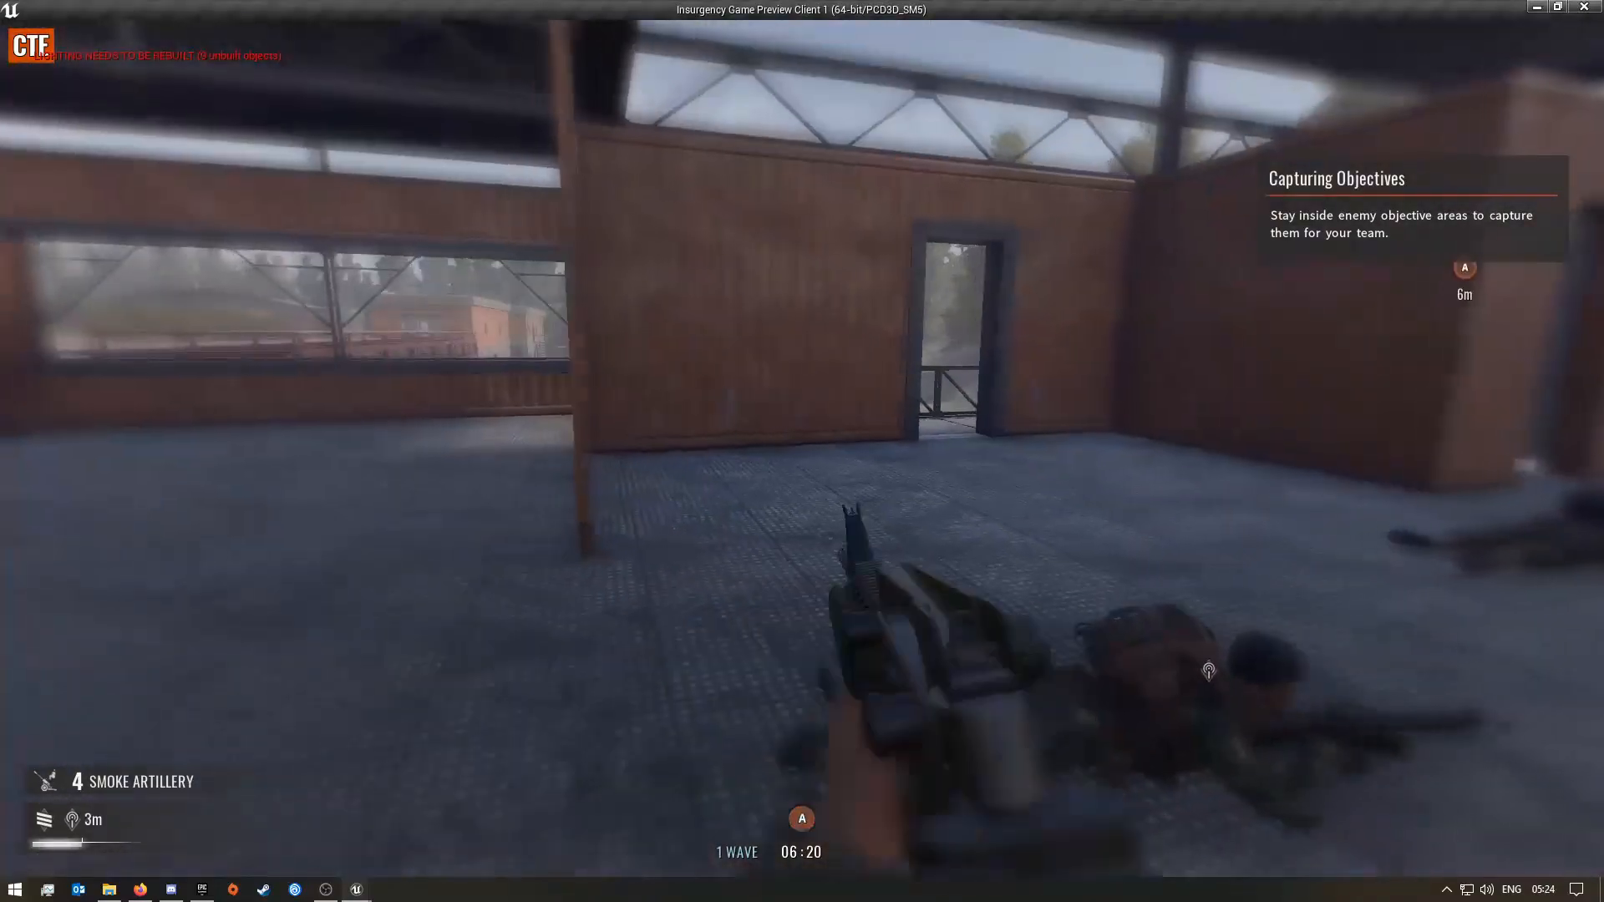
key(a)
key(w)
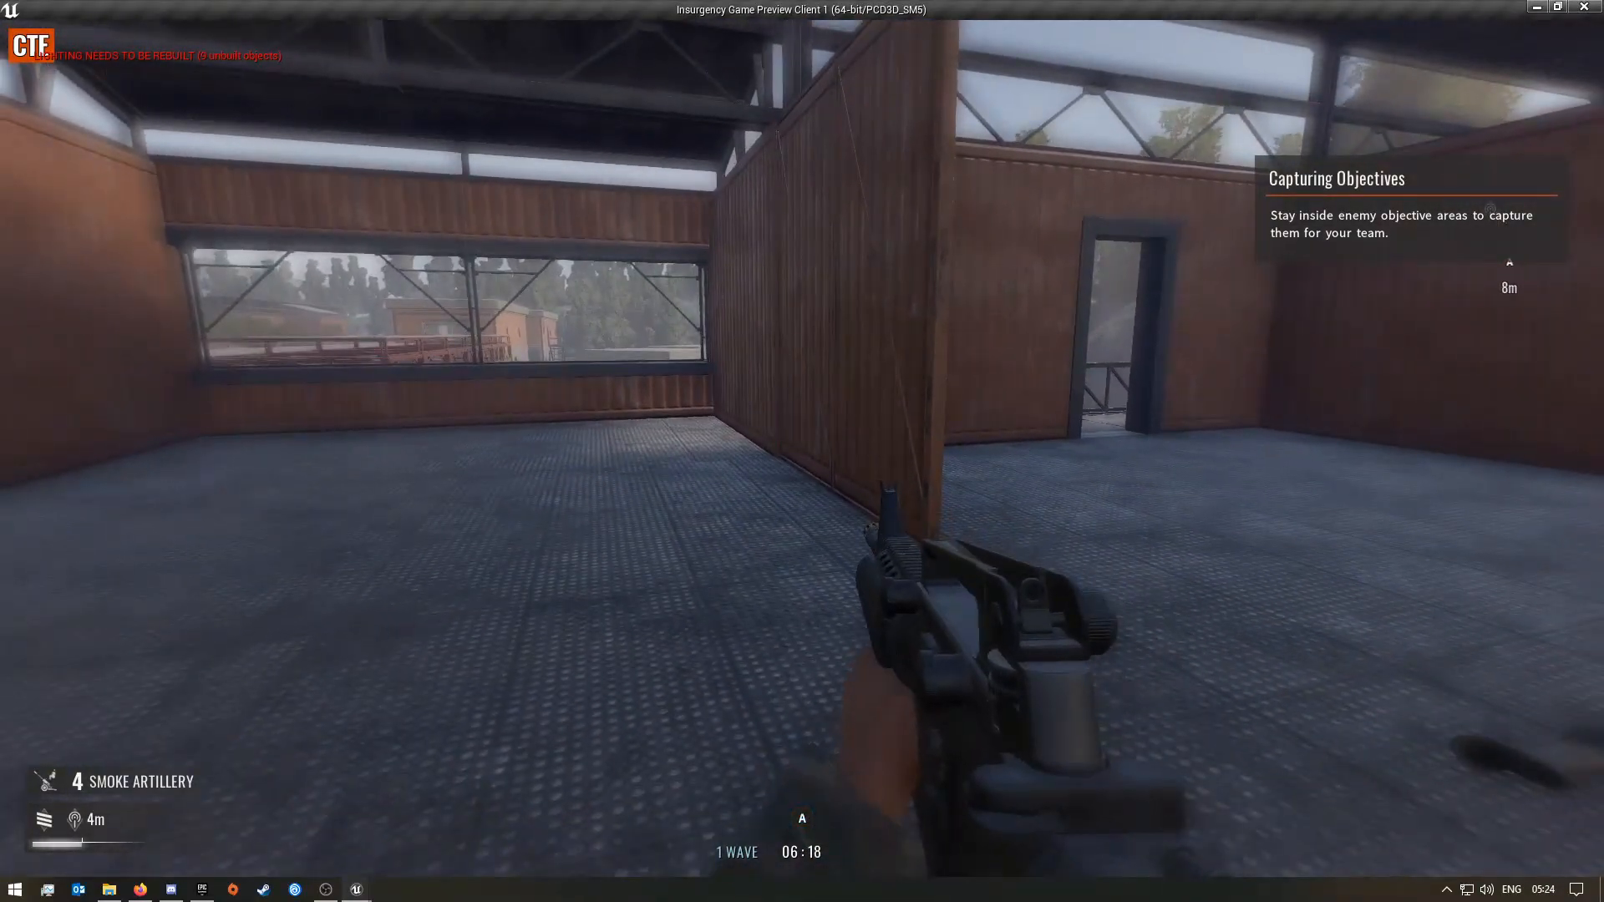
key(w)
key(d)
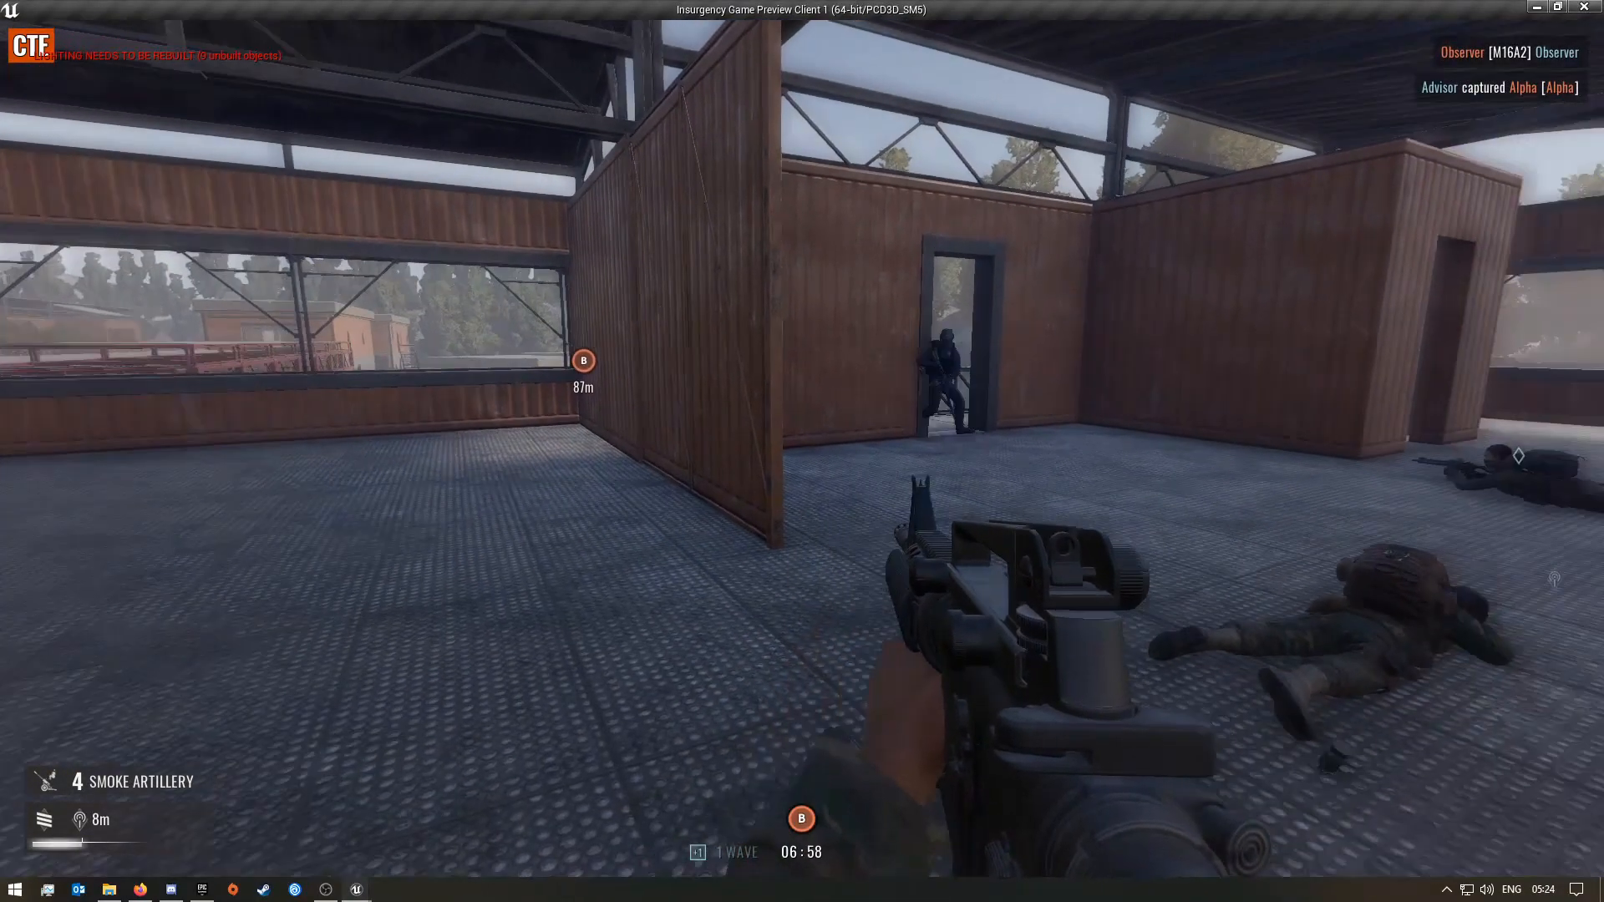
- Defend the captured Alpha area around the indoor stairwell and partition wall, and reload the rifle
key(w)
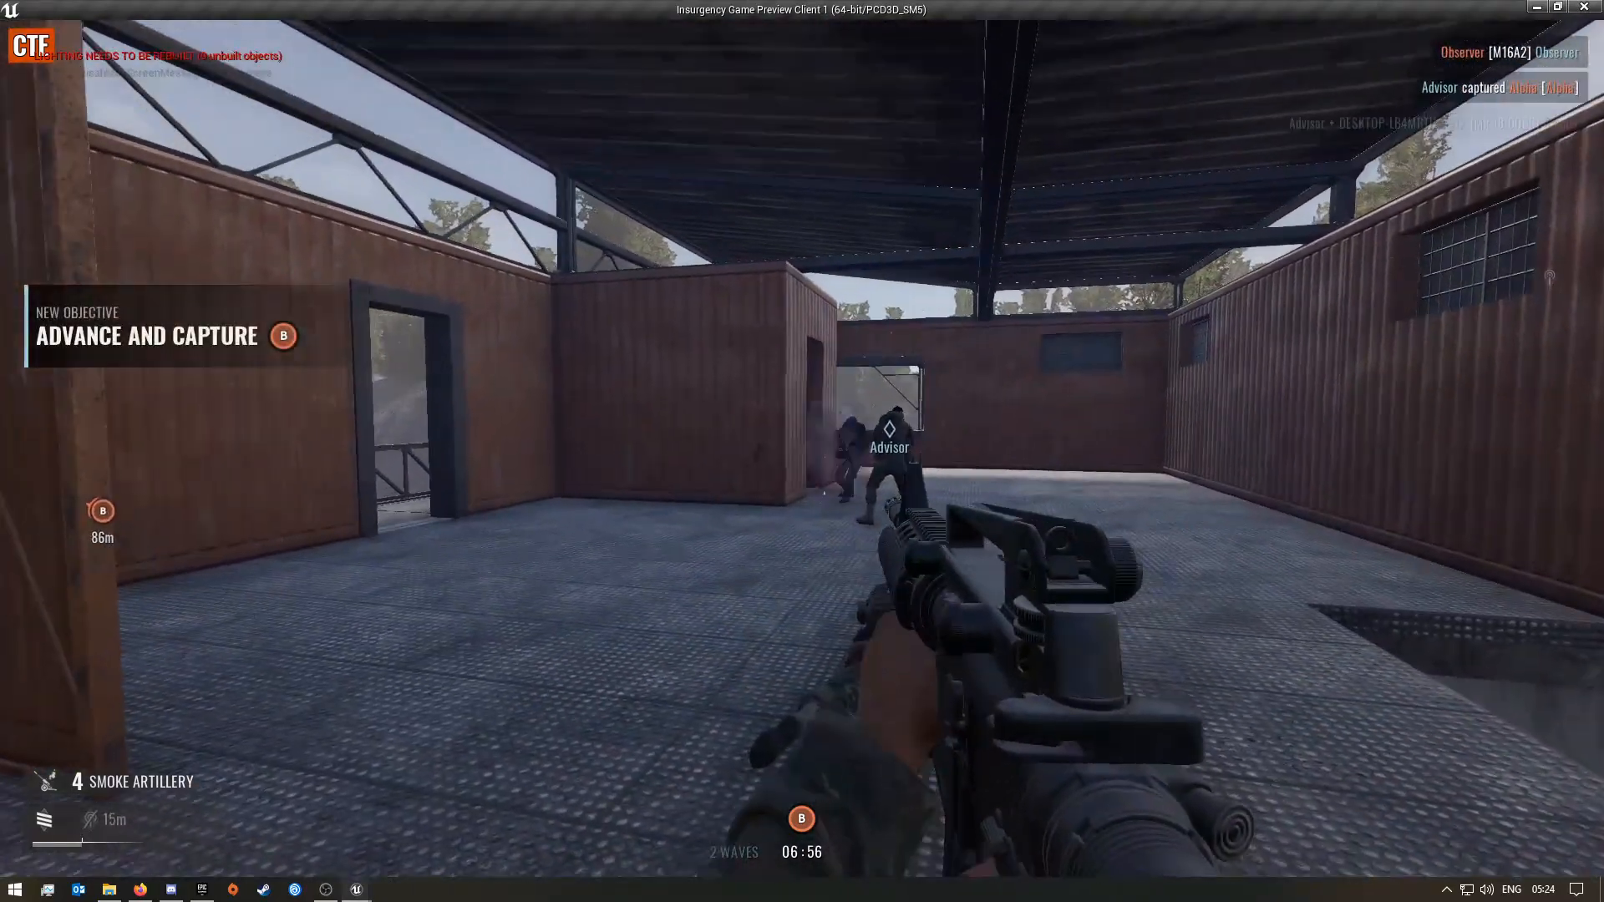
key(w)
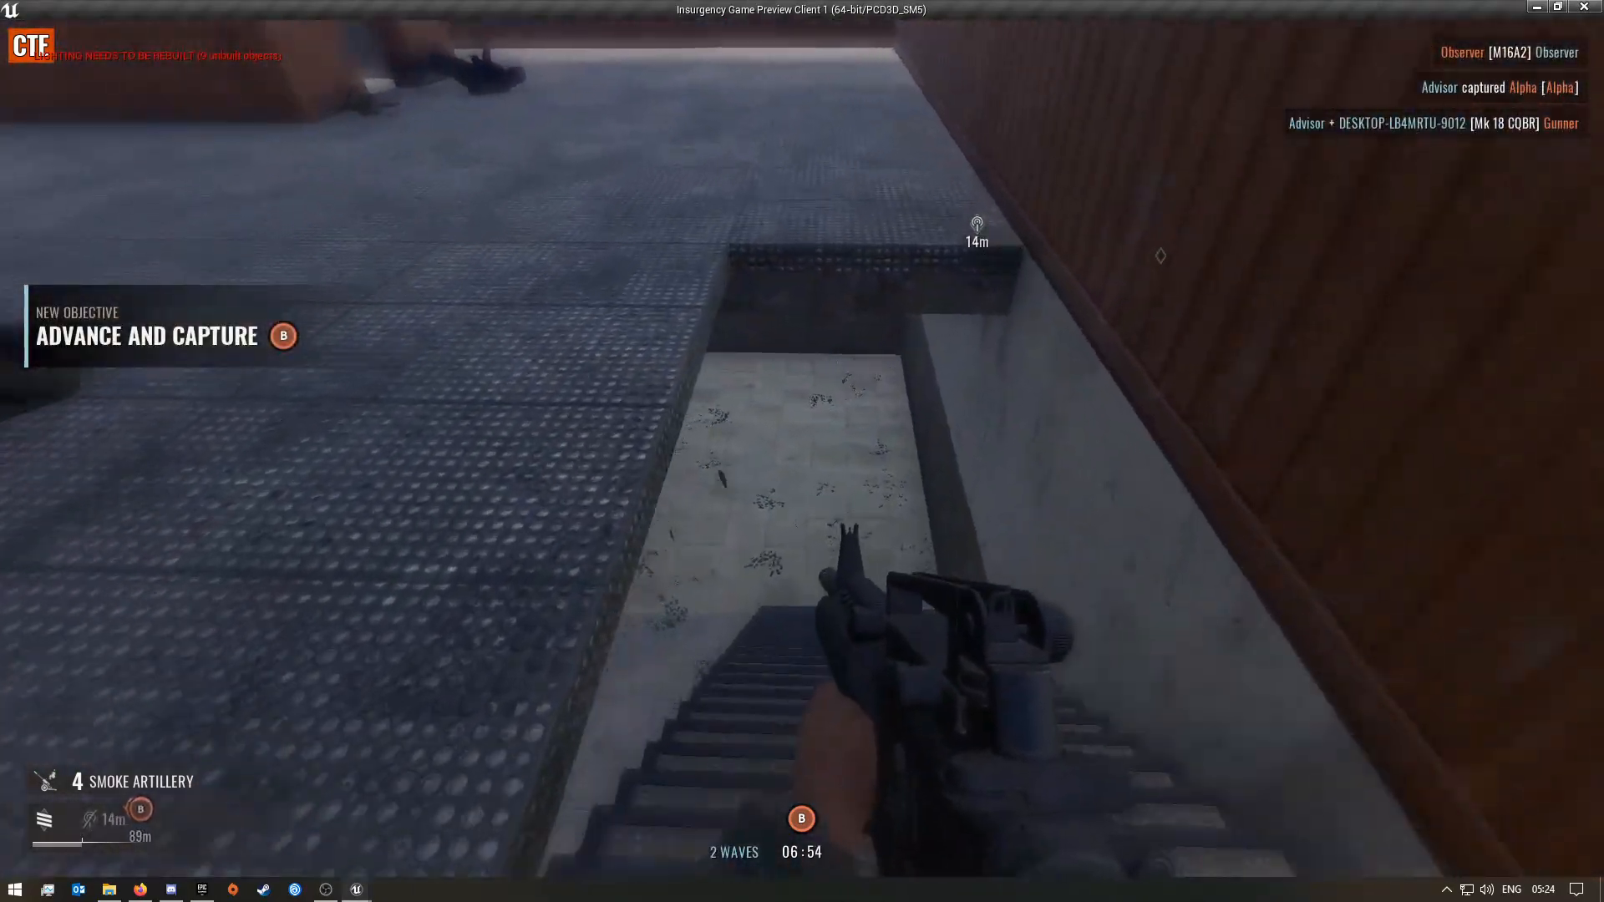
key(w)
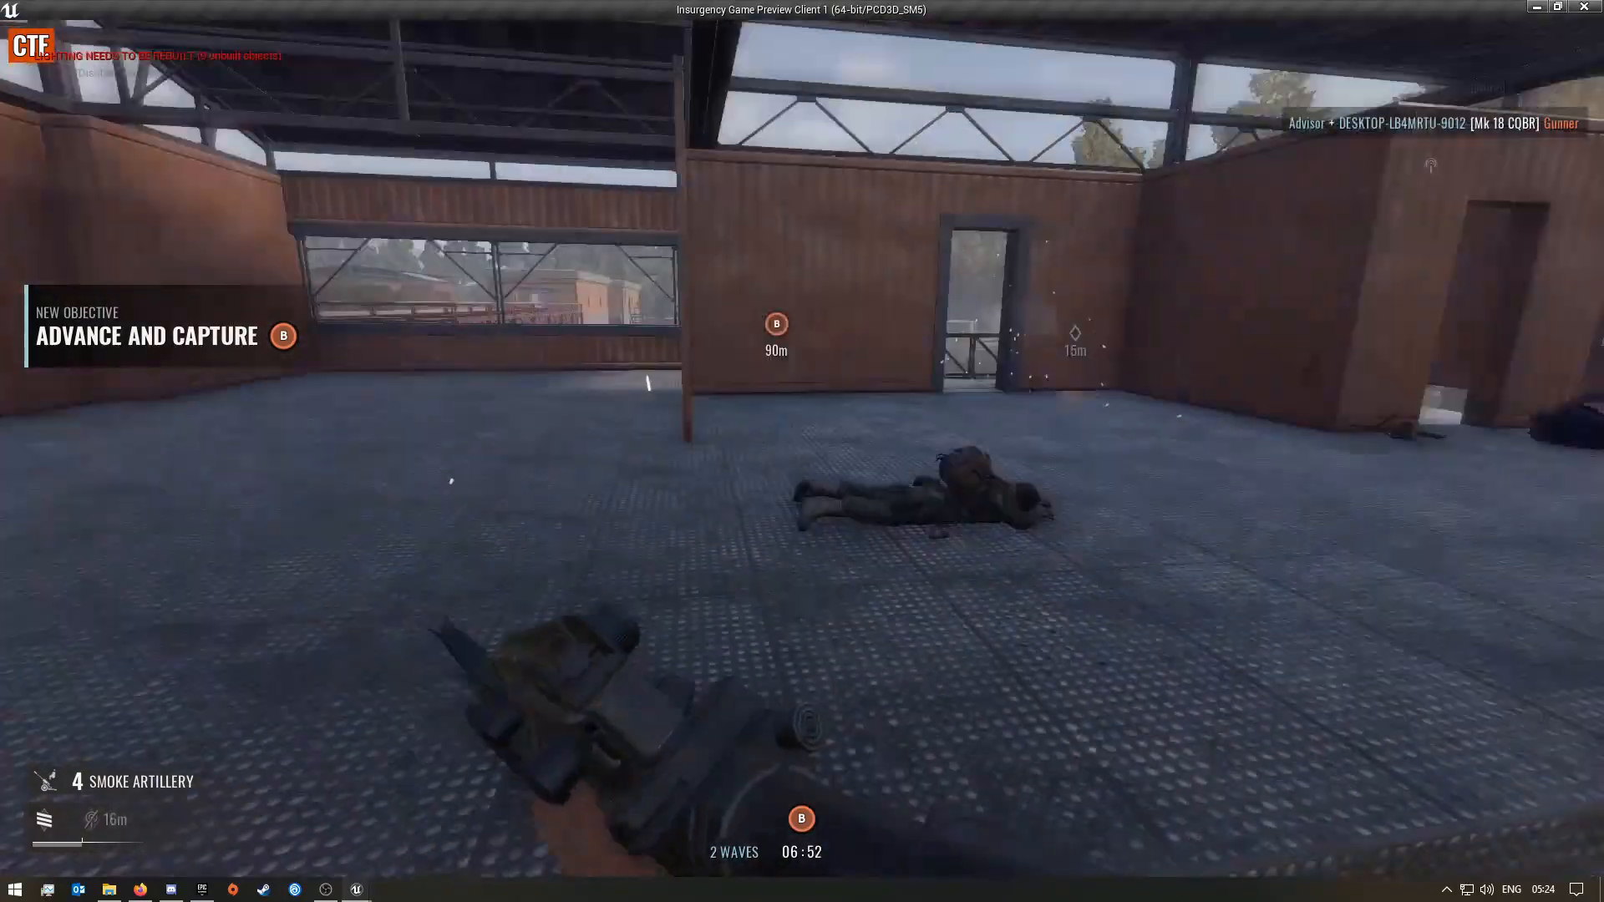
key(w)
key(r)
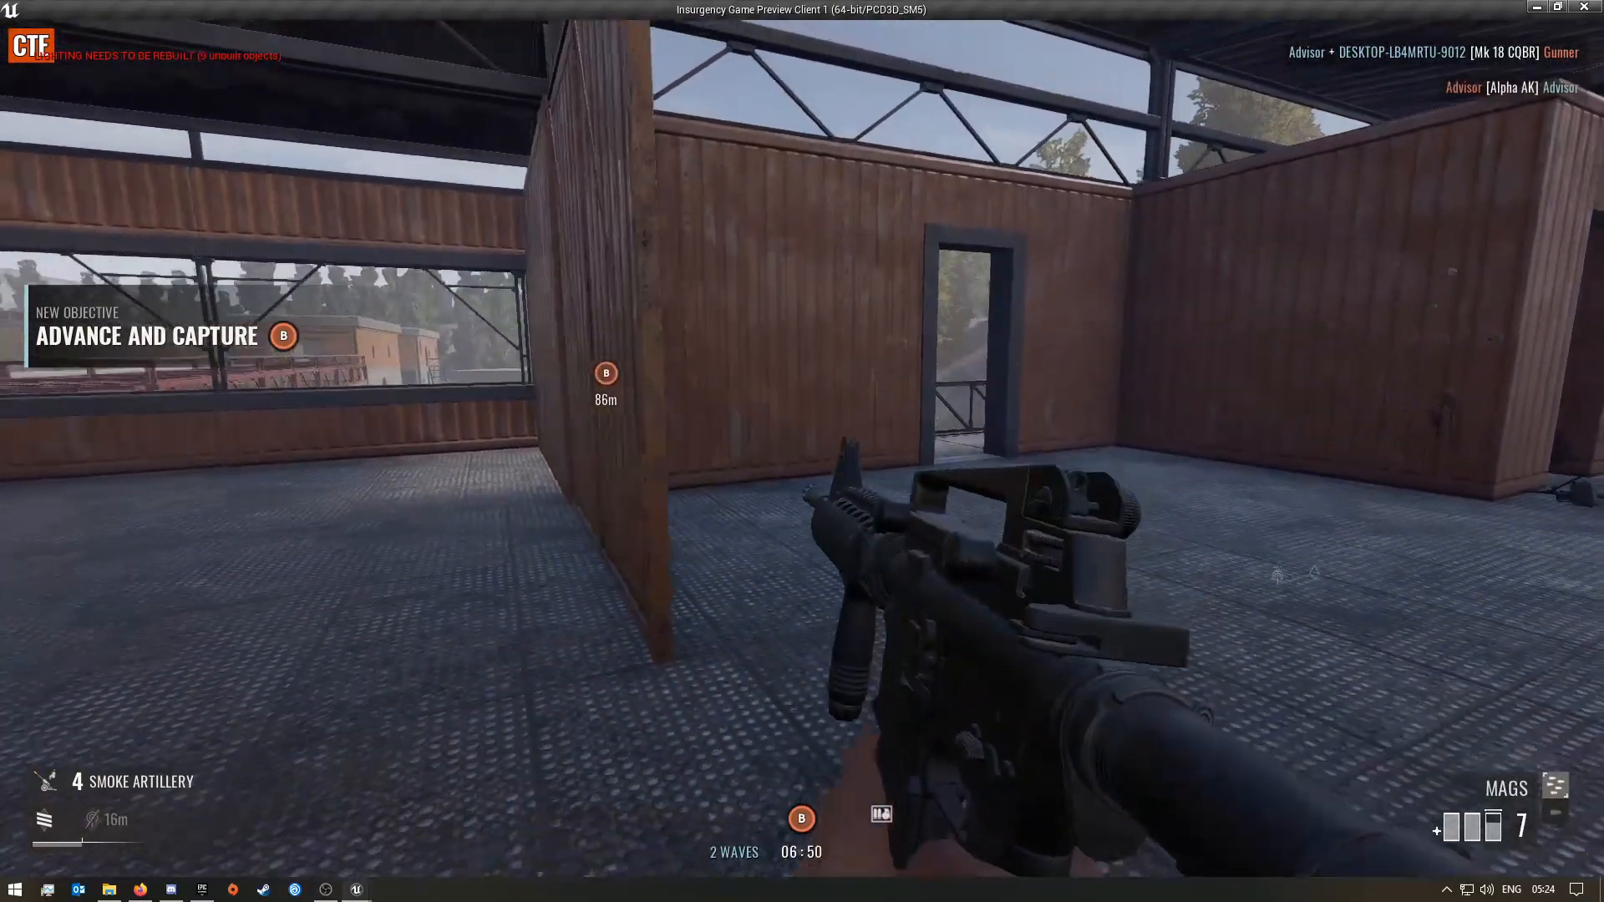
key(s)
key(d)
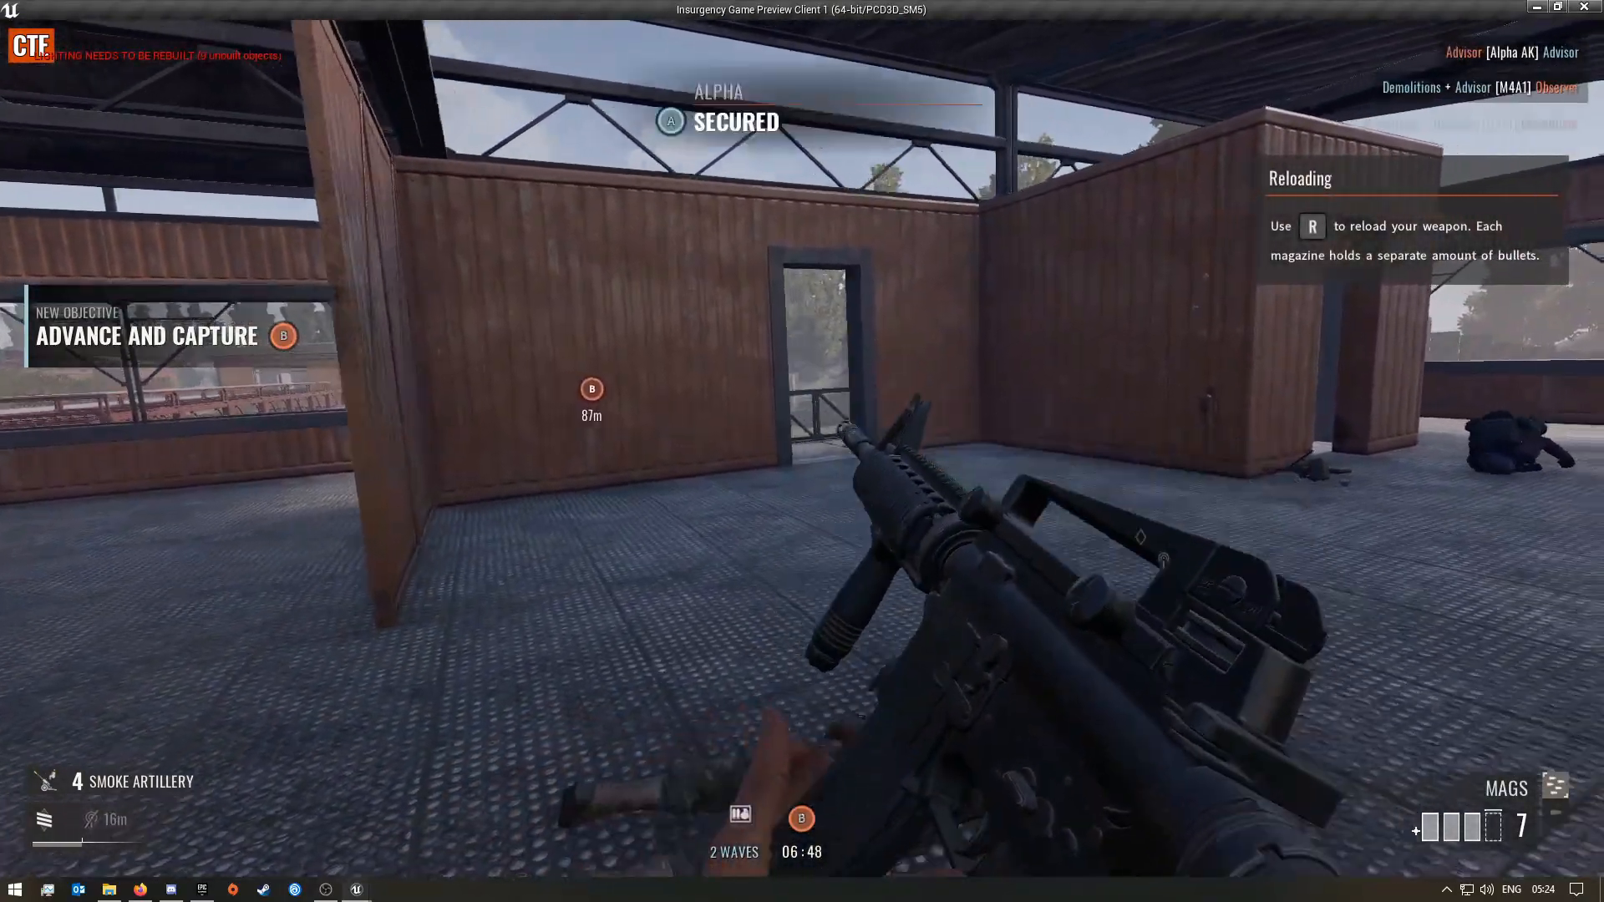
- Sweep the upper floor past the small inner room and the window facing the dirt mound
key(w)
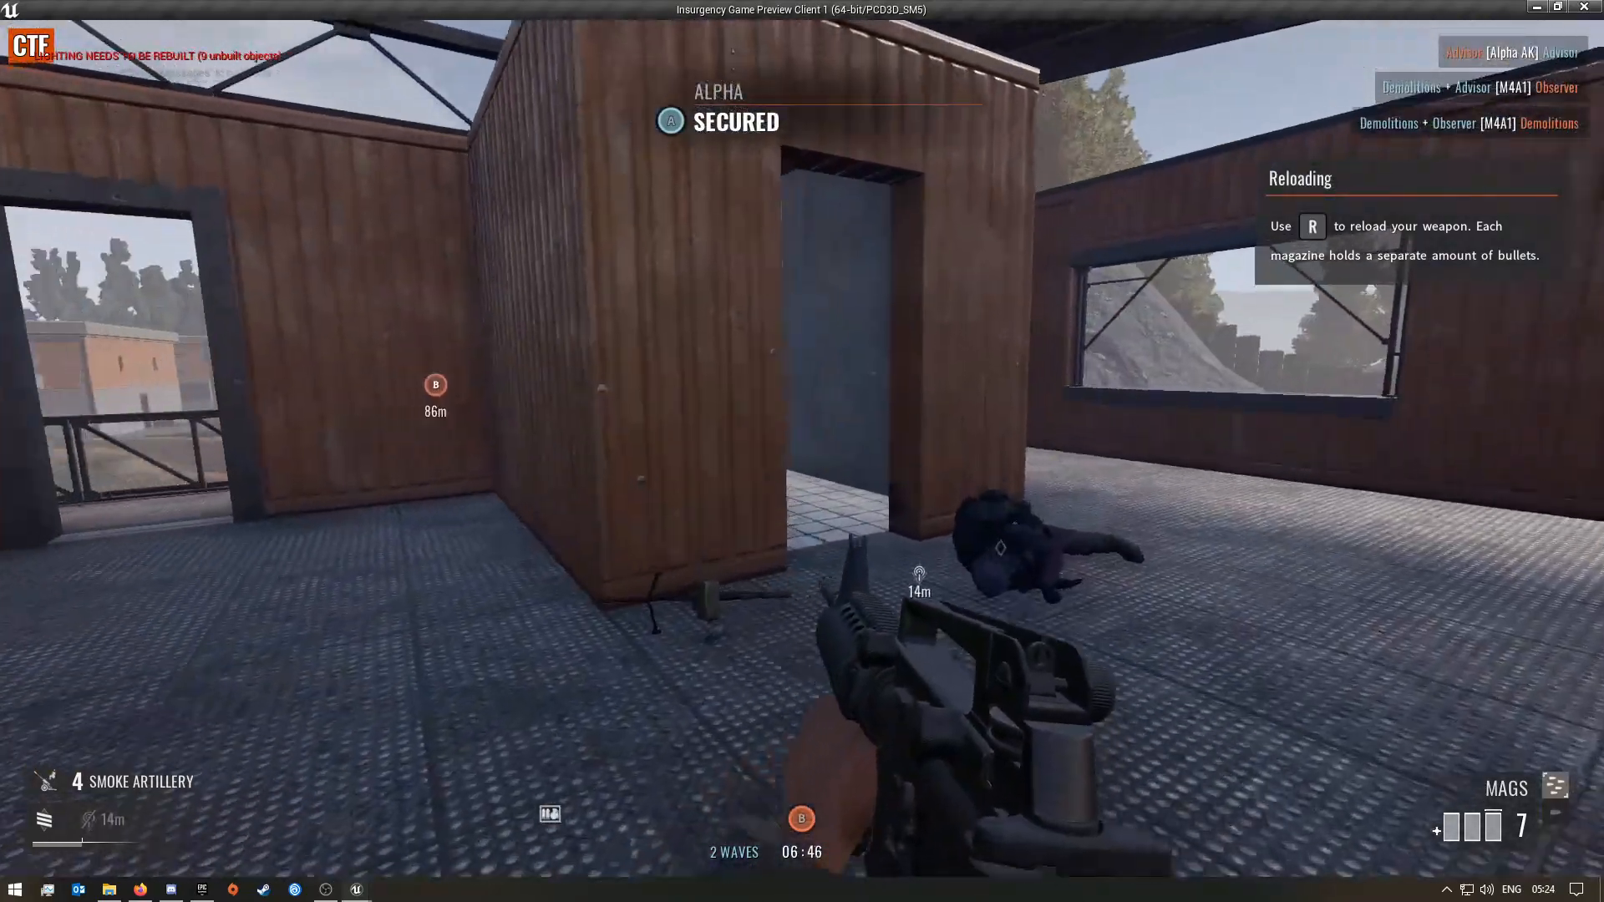
key(w)
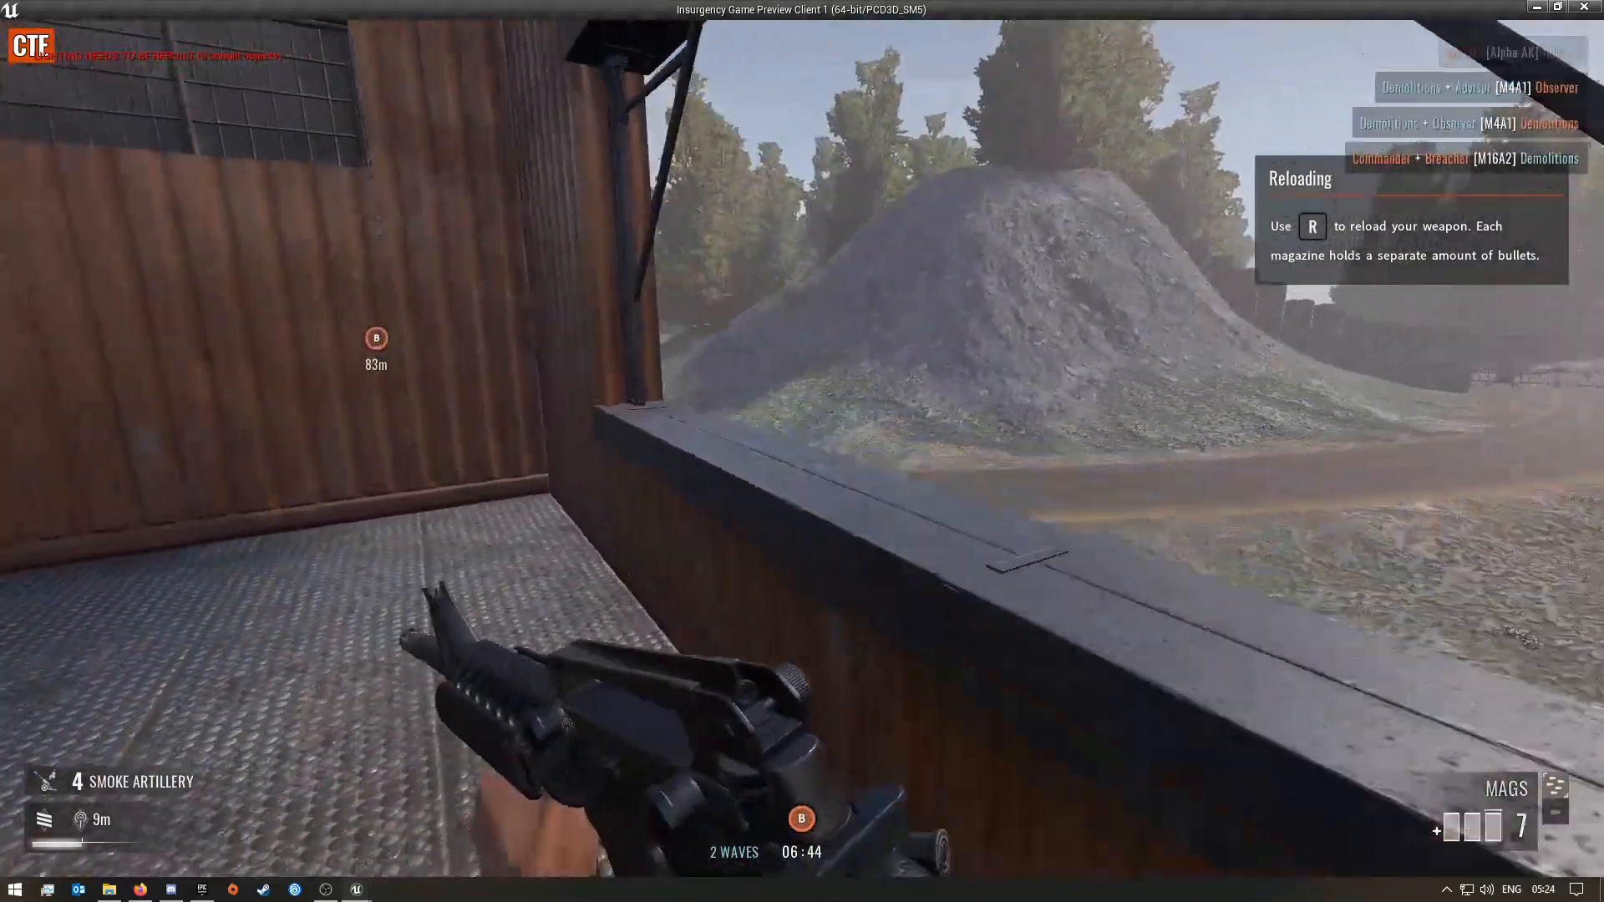
key(w)
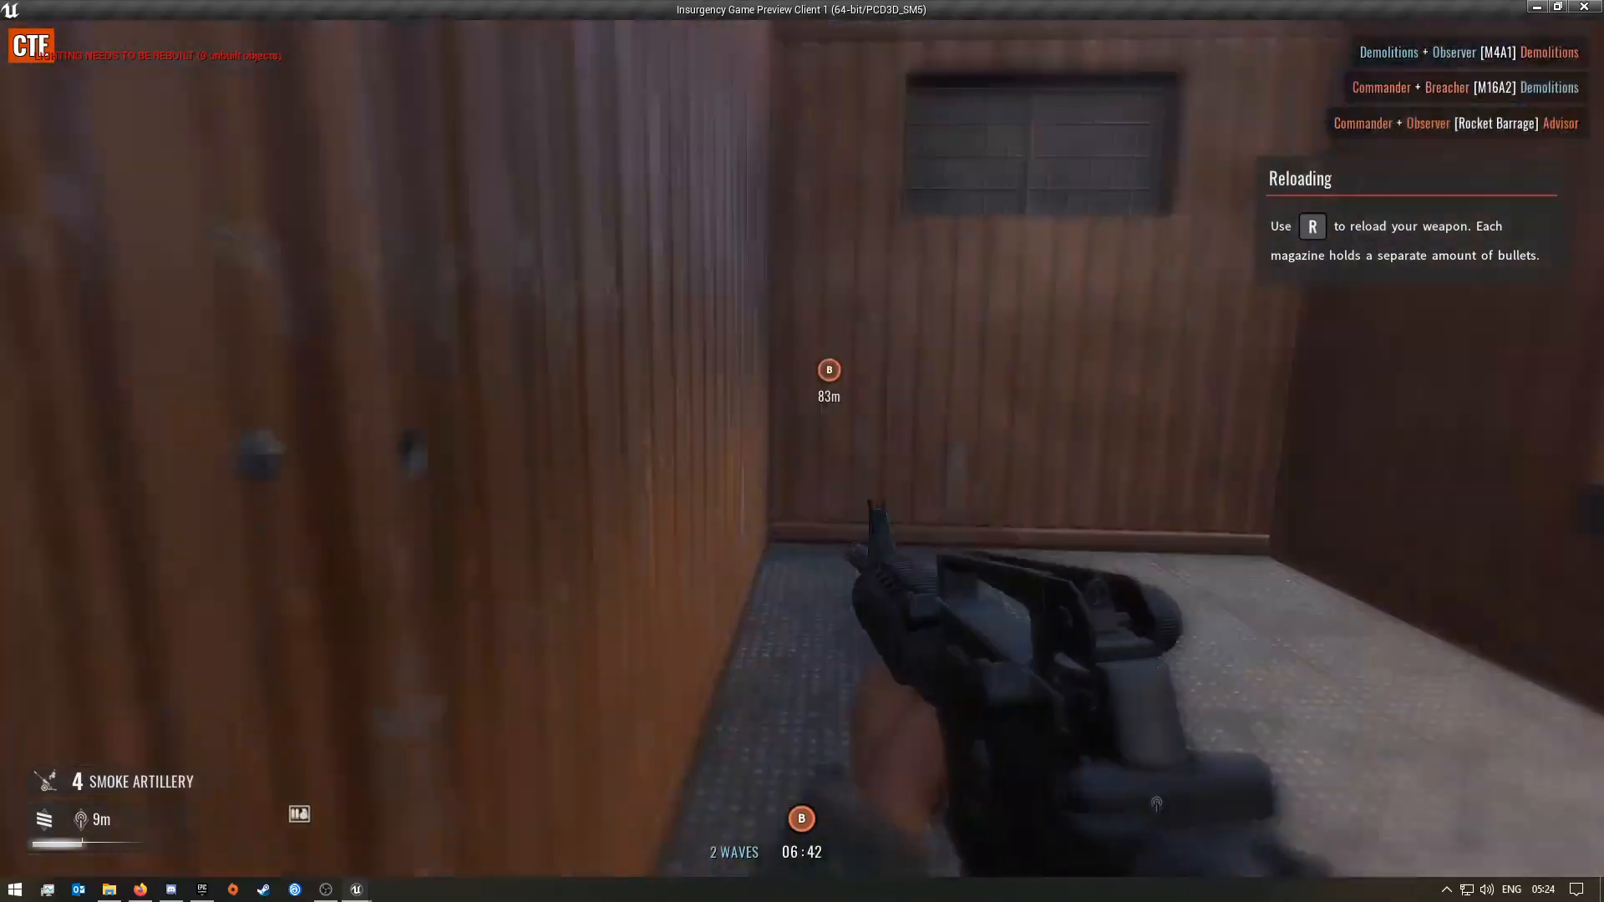
key(w)
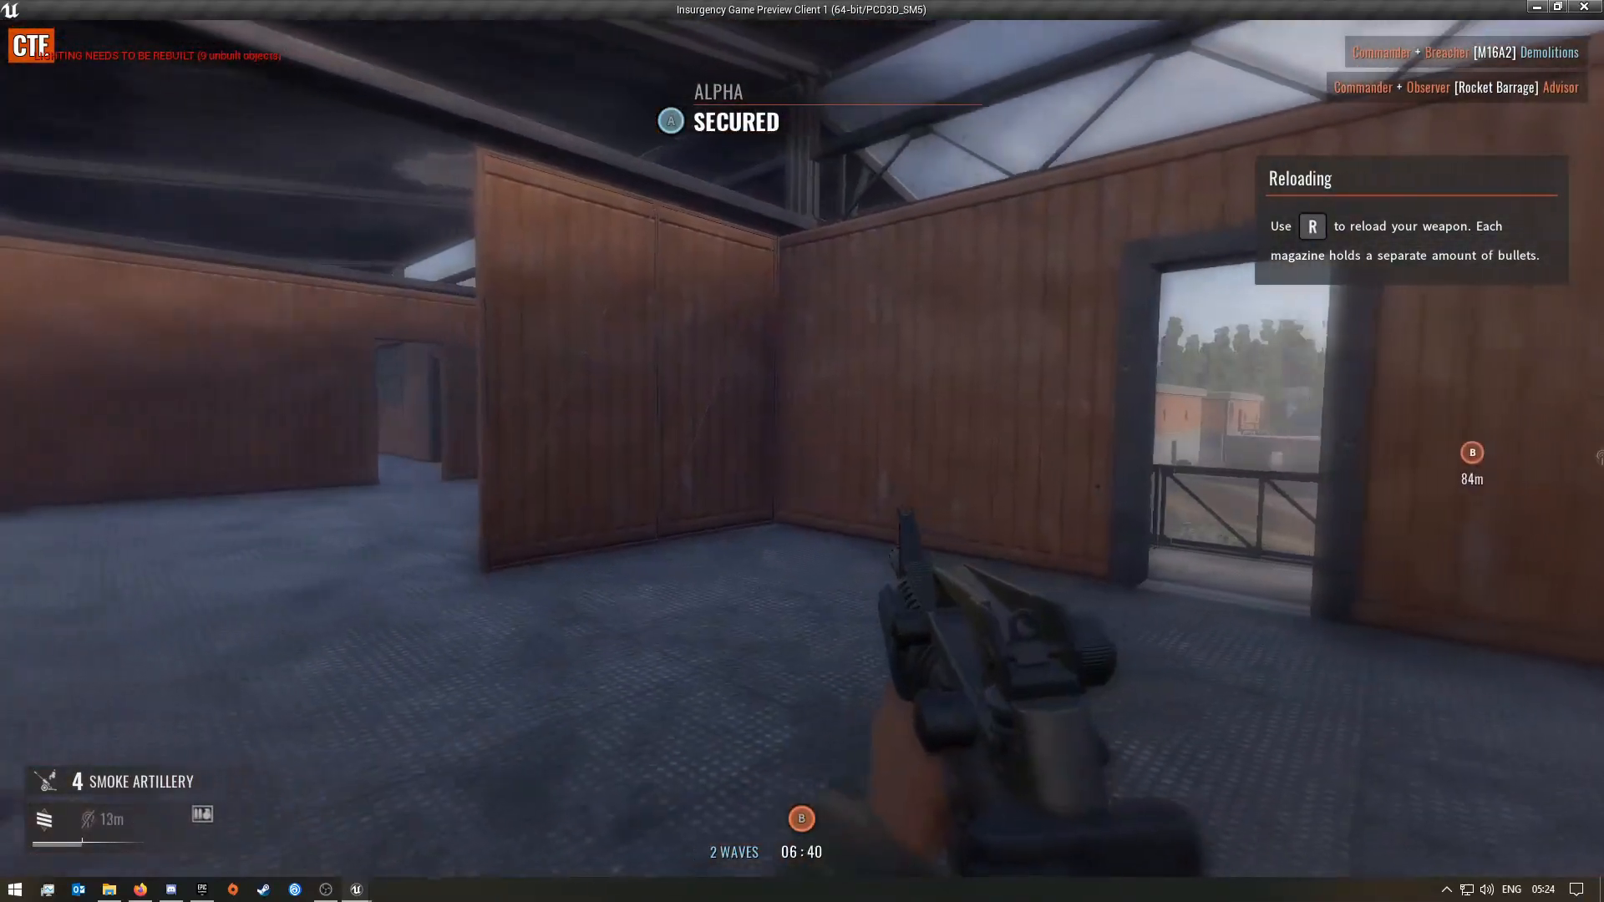
key(a)
- Go through the doorway towards the balcony, aim at enemies on the road near objective B and back into cover
key(w)
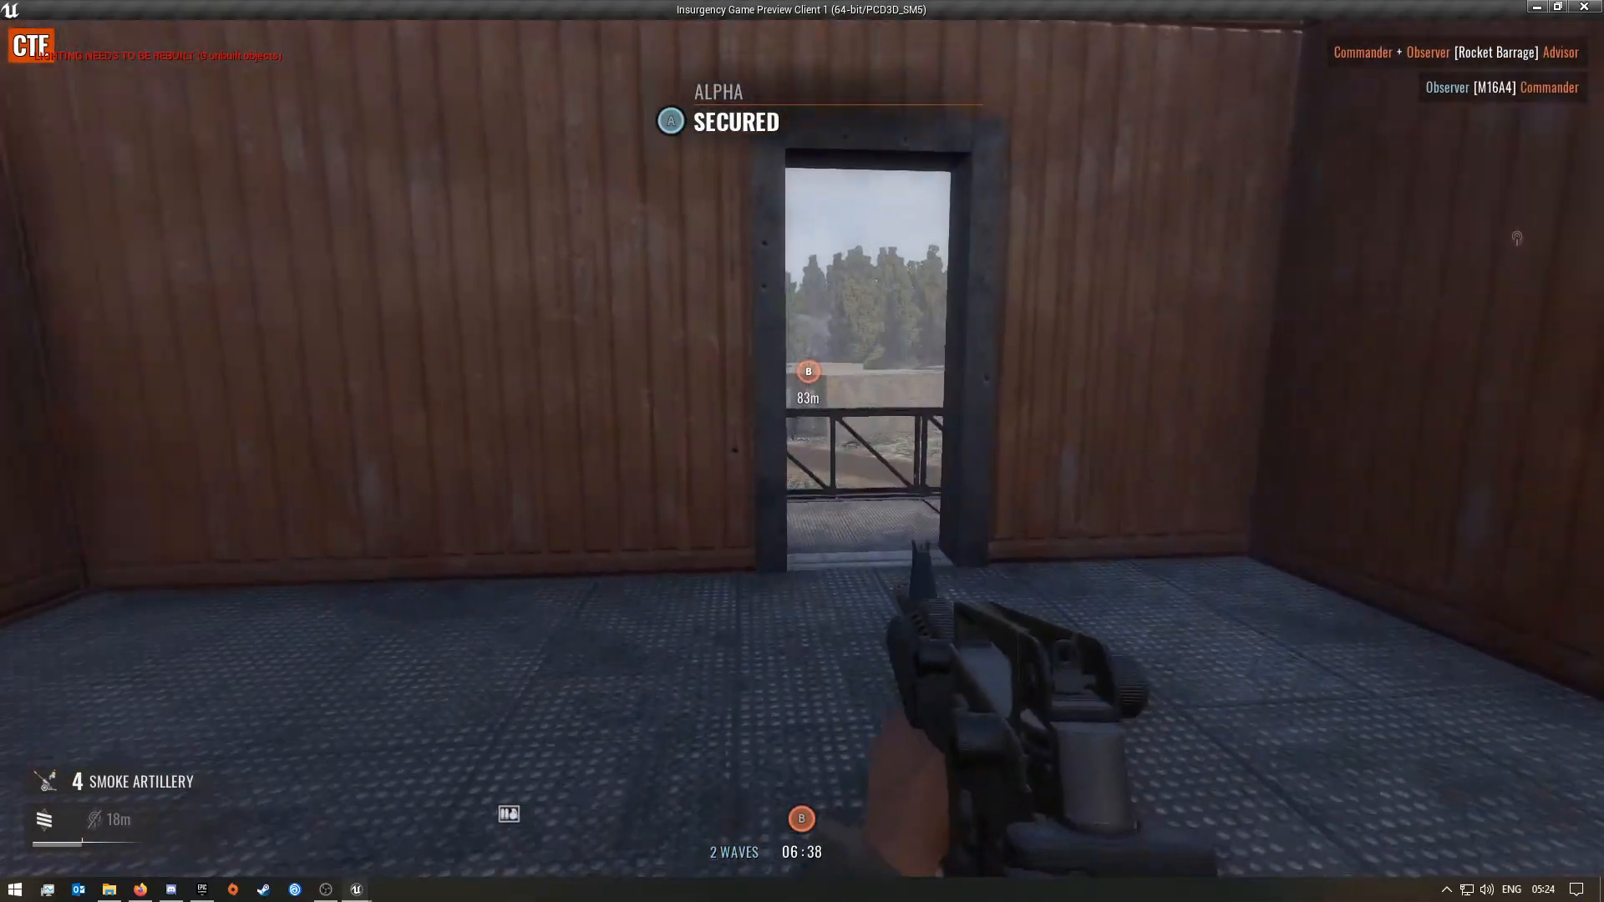
key(w)
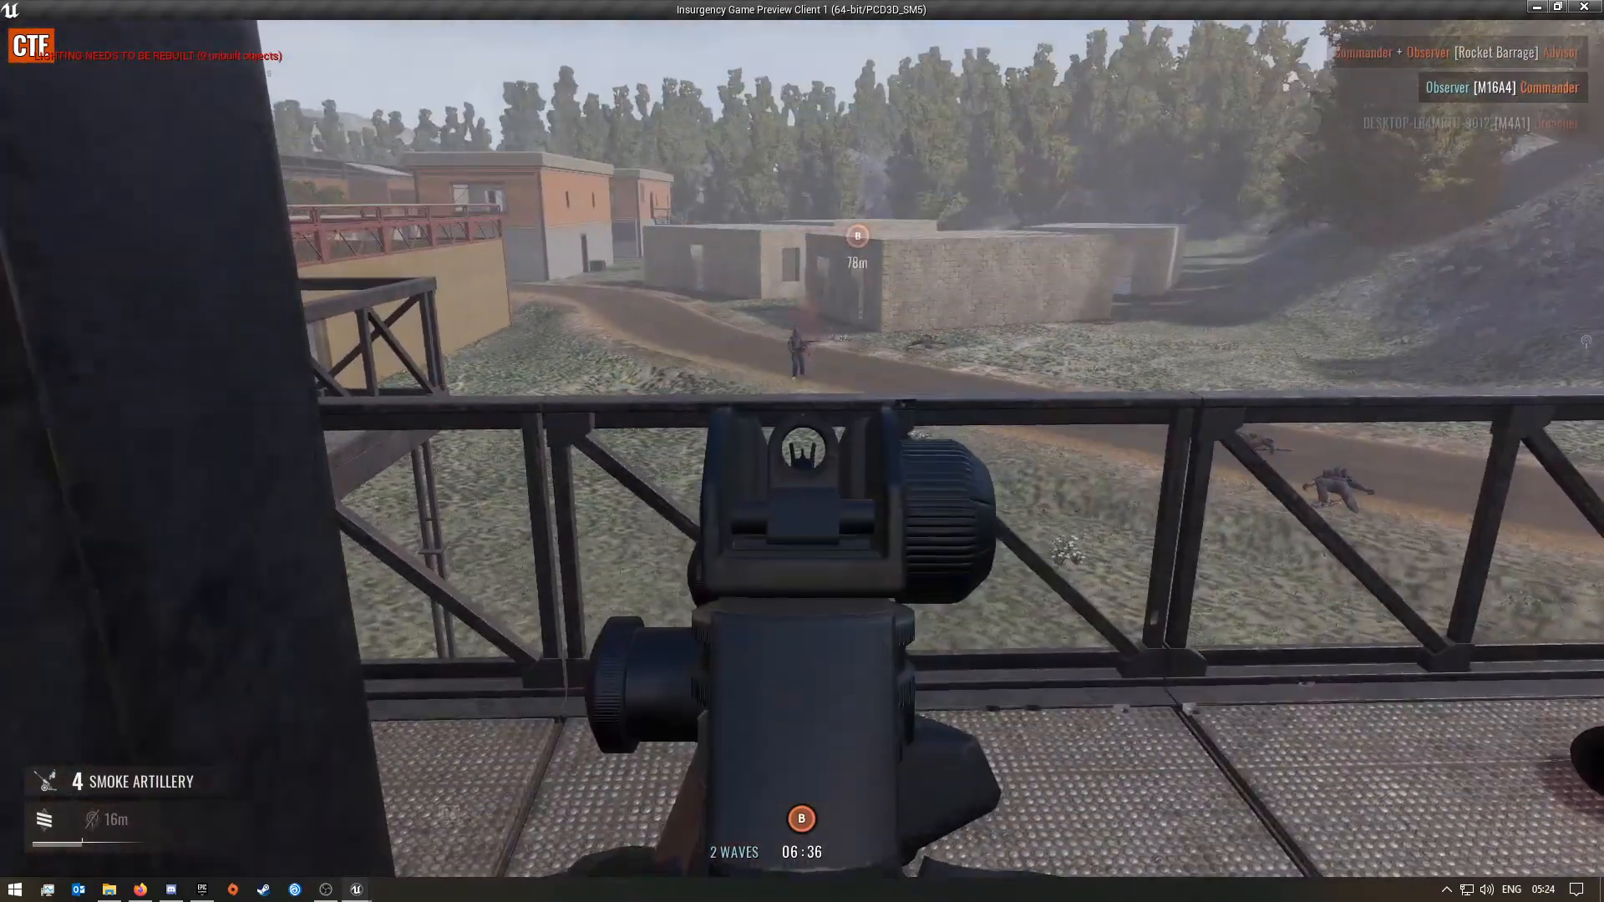
key(w)
key(s)
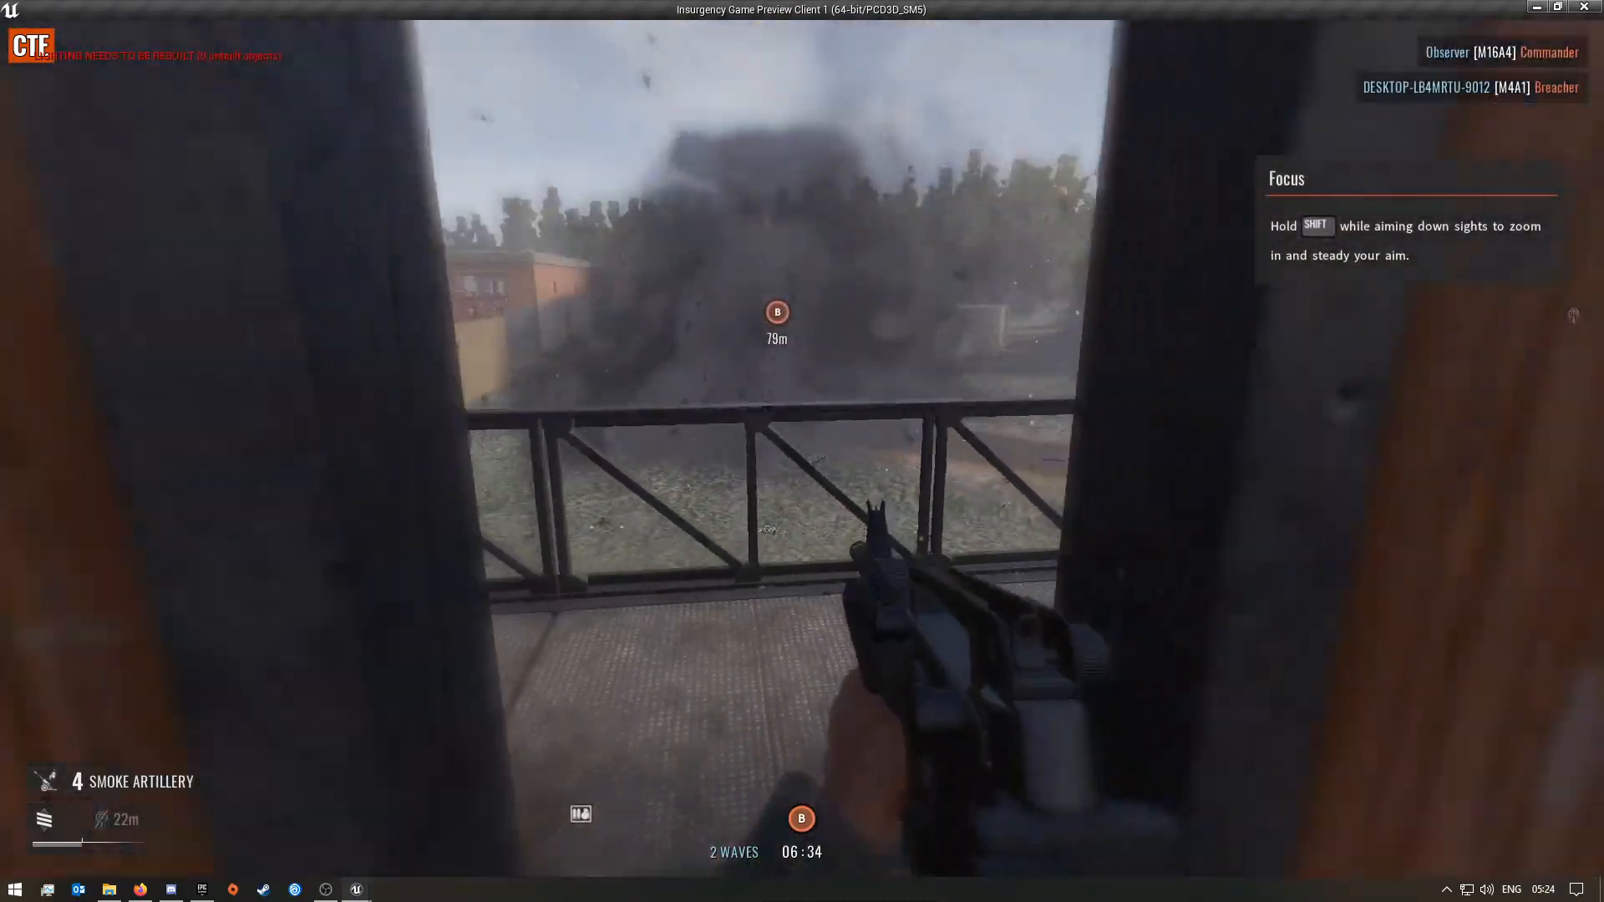
- Leave the balcony, cross the dirt road and grass, and advance between the brick buildings towards objective B
key(w)
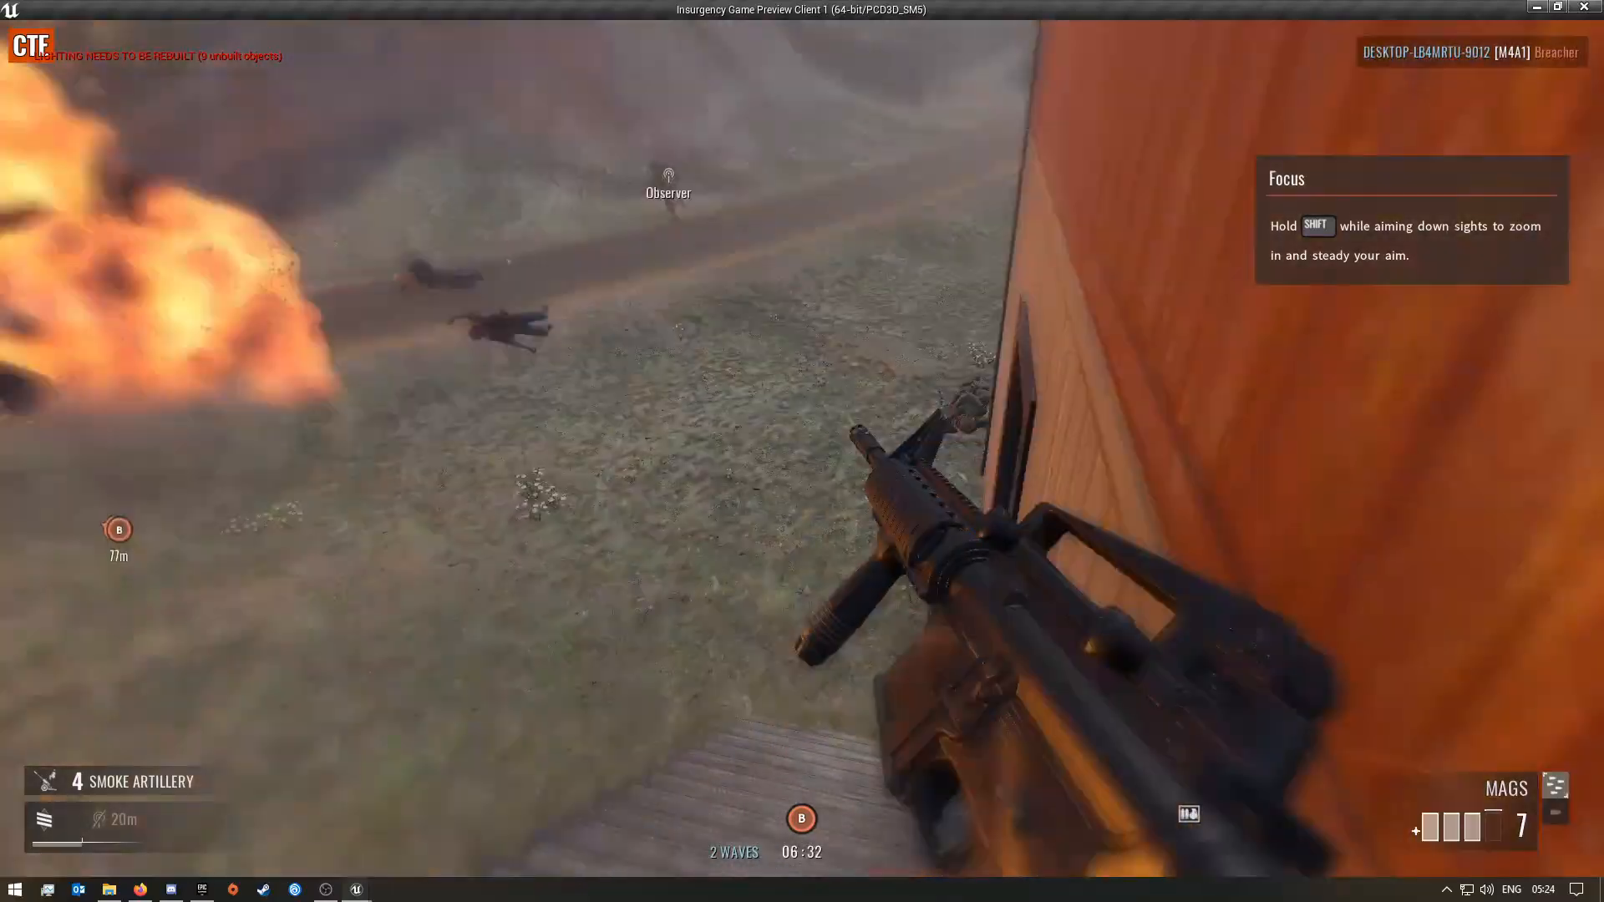
key(w)
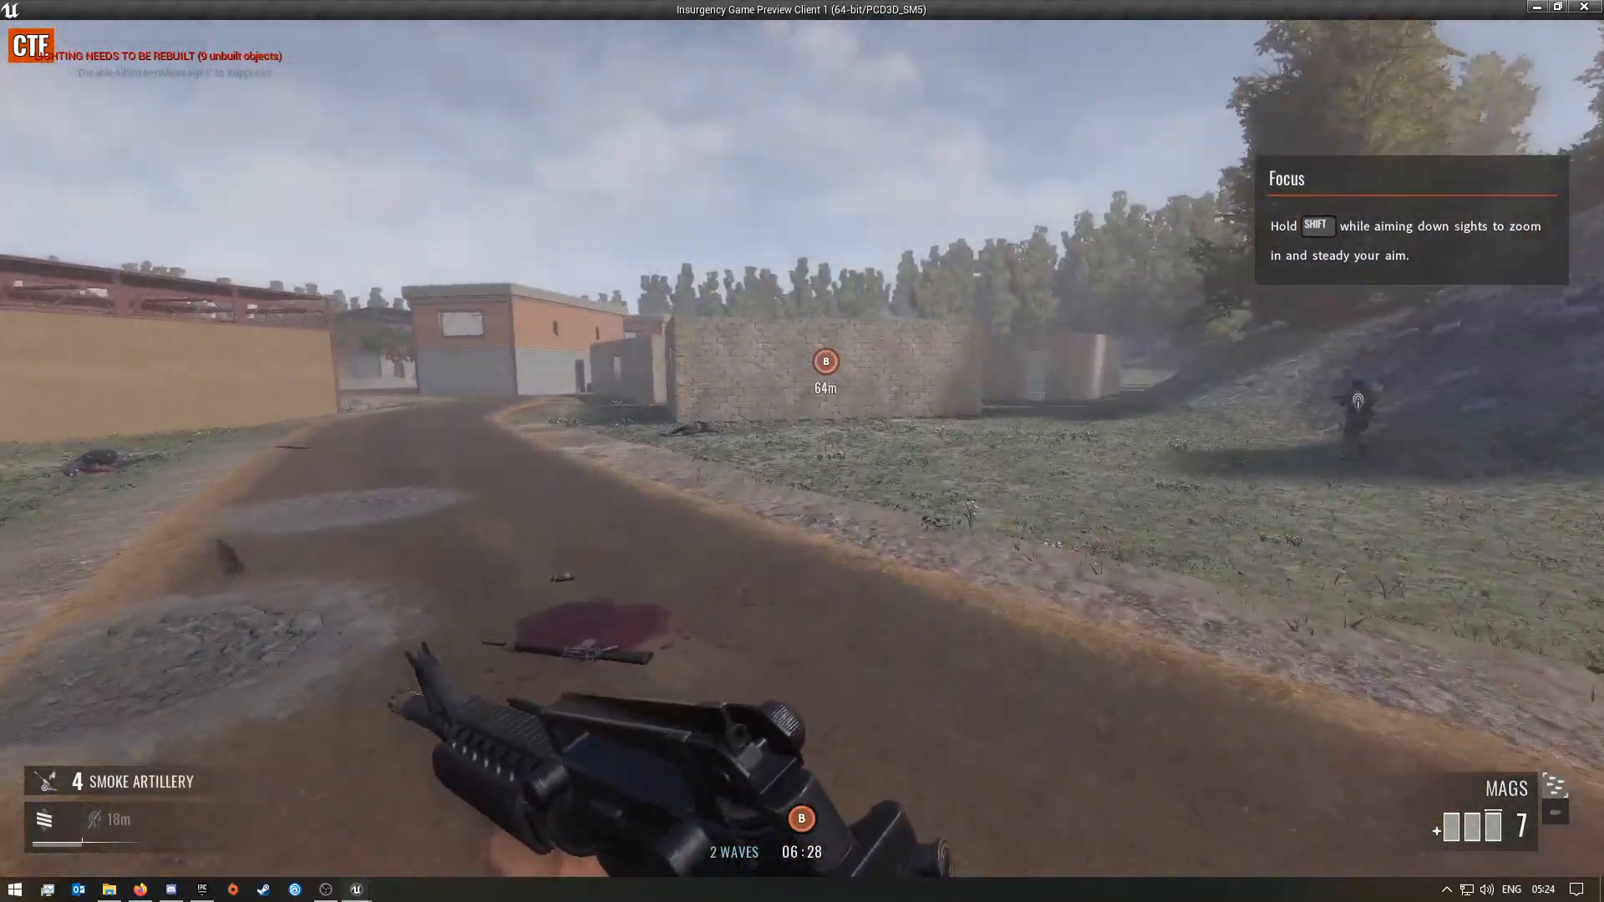
key(w)
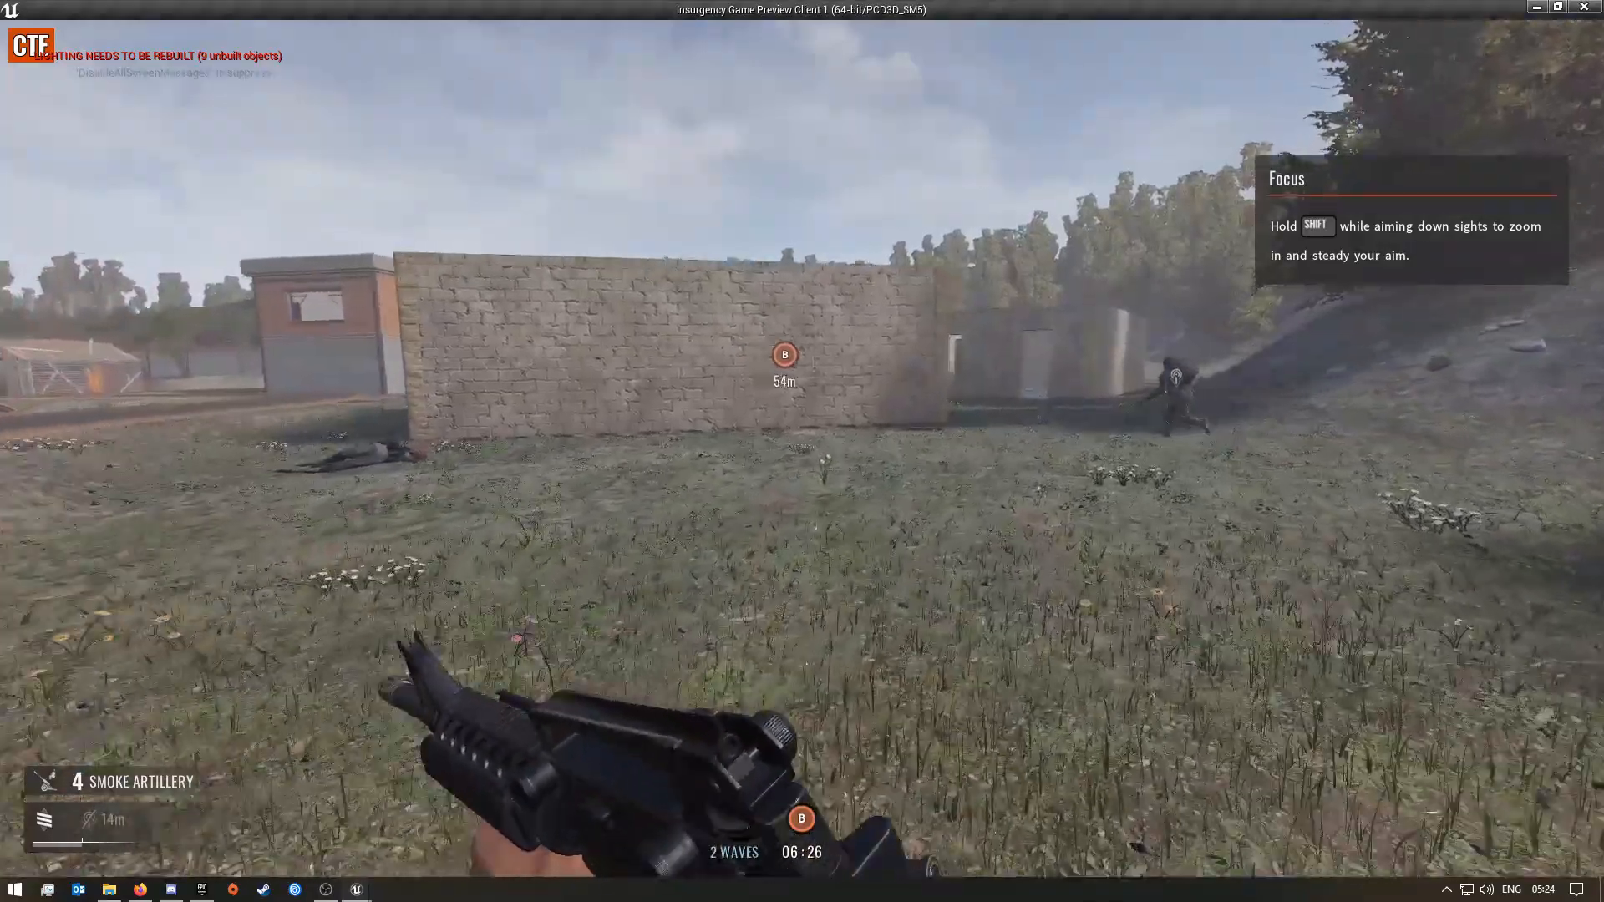
key(w)
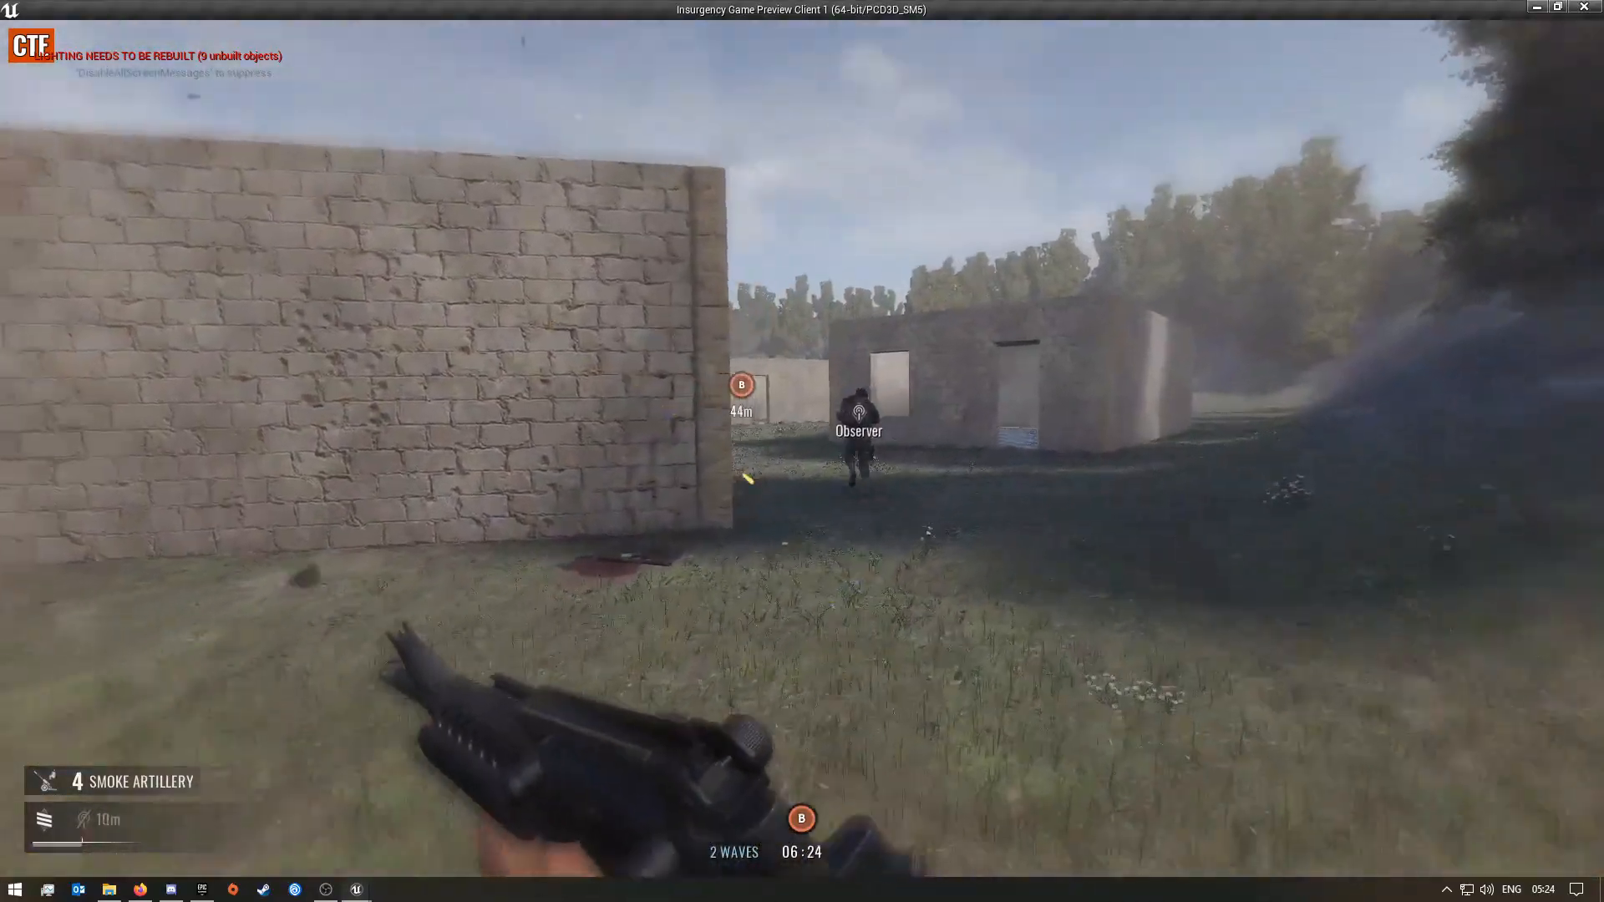
key(w)
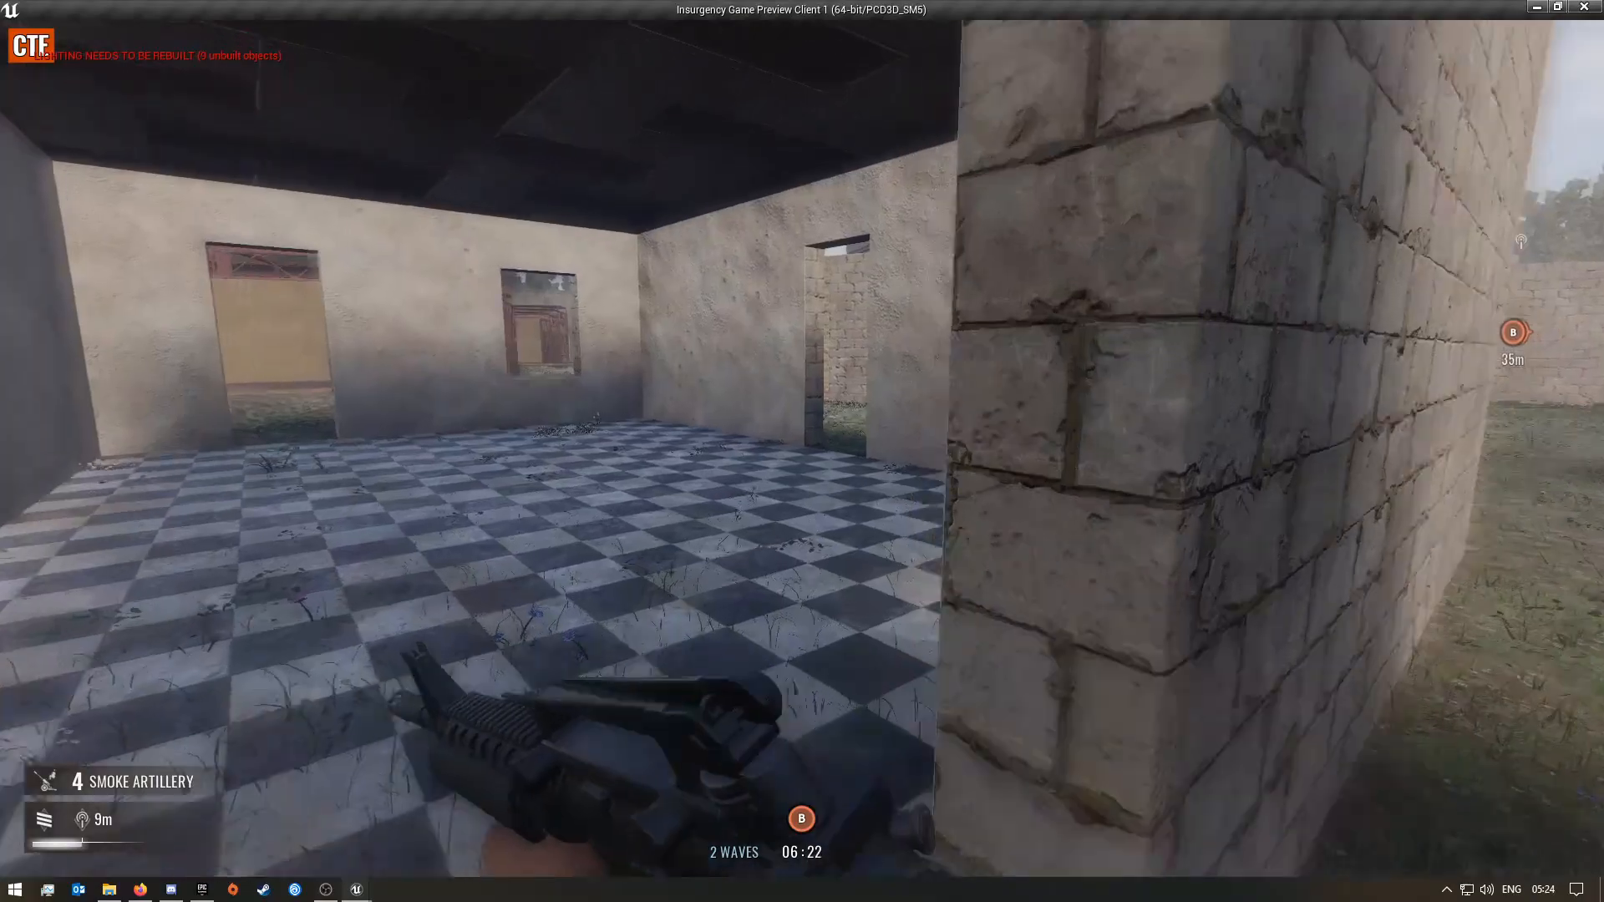
key(w)
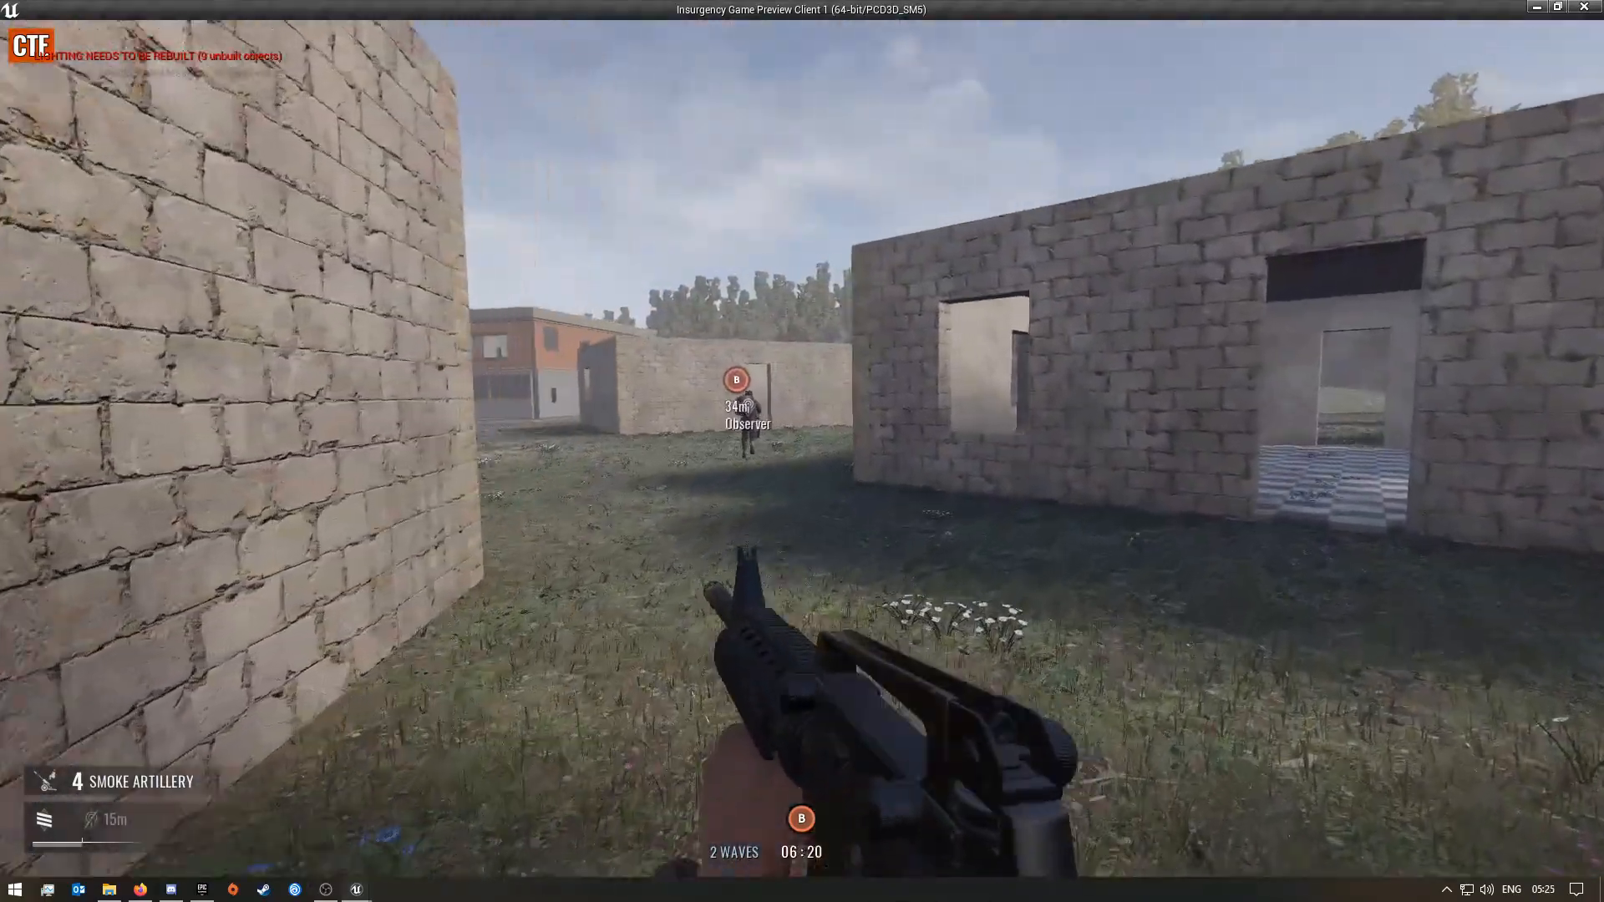
key(w)
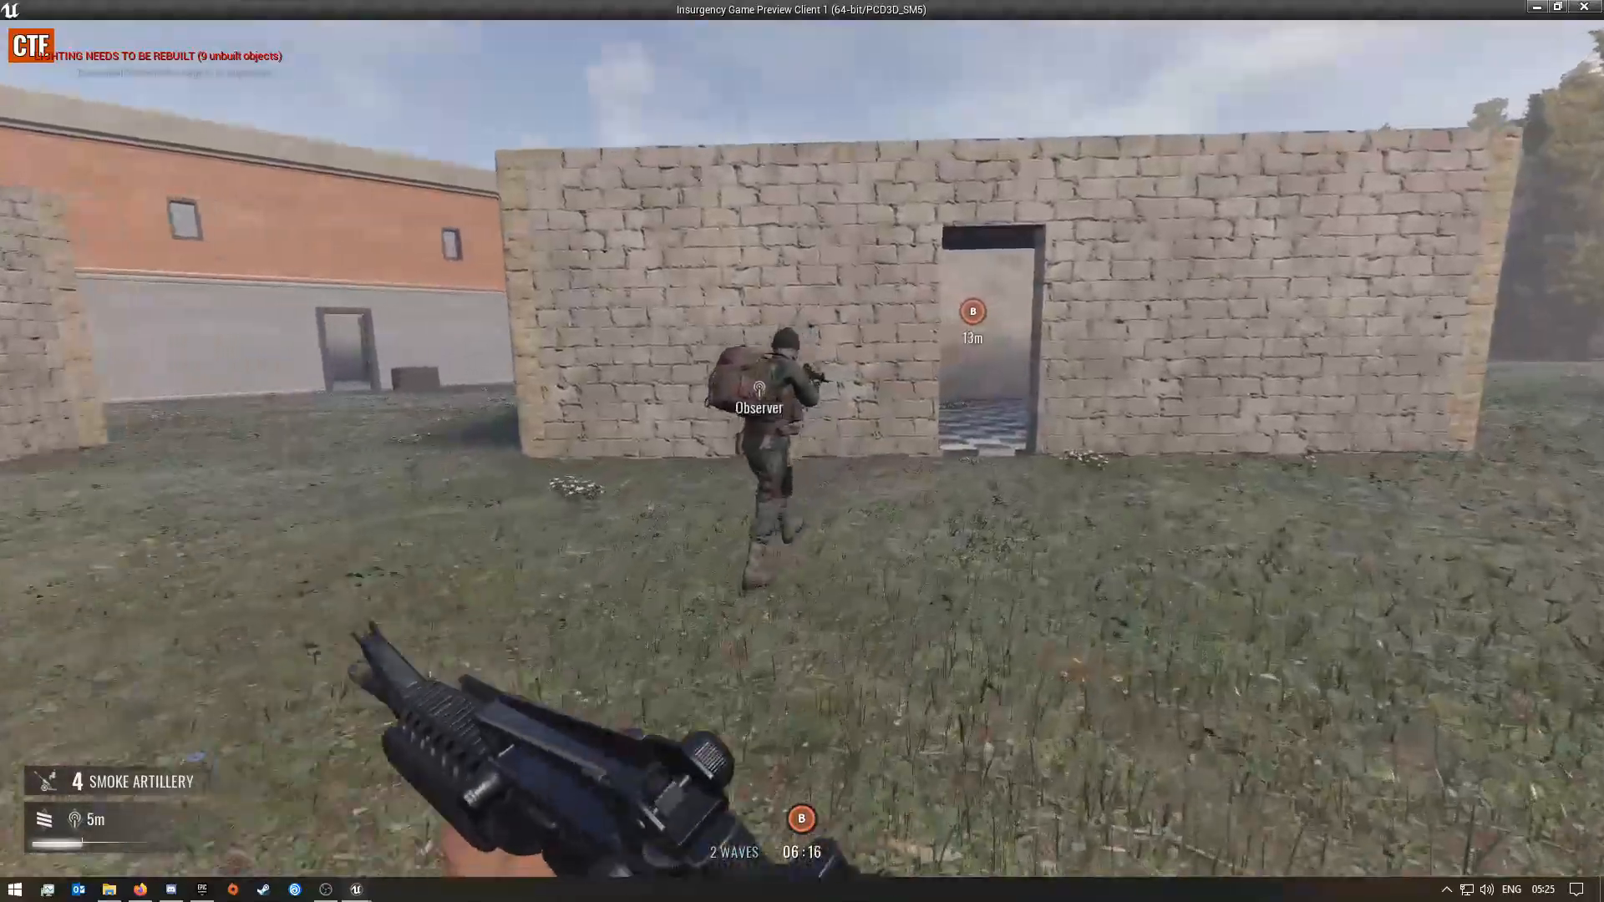
- Enter the brick building at objective B, check its doorway facing the orange building, and fall back inside the room
key(w)
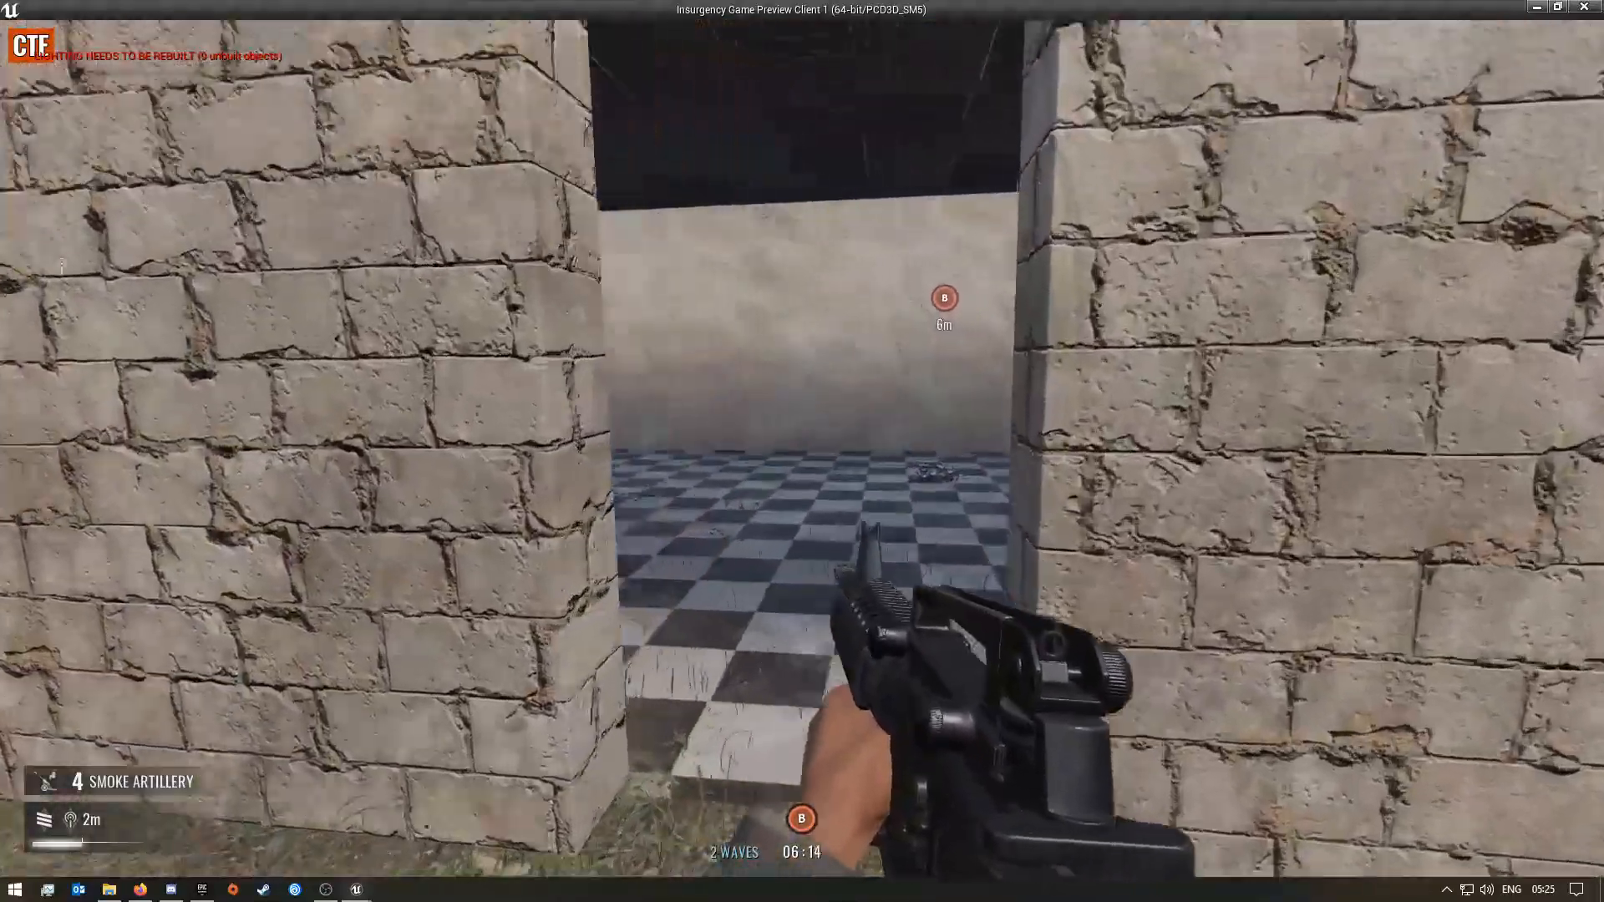
key(w)
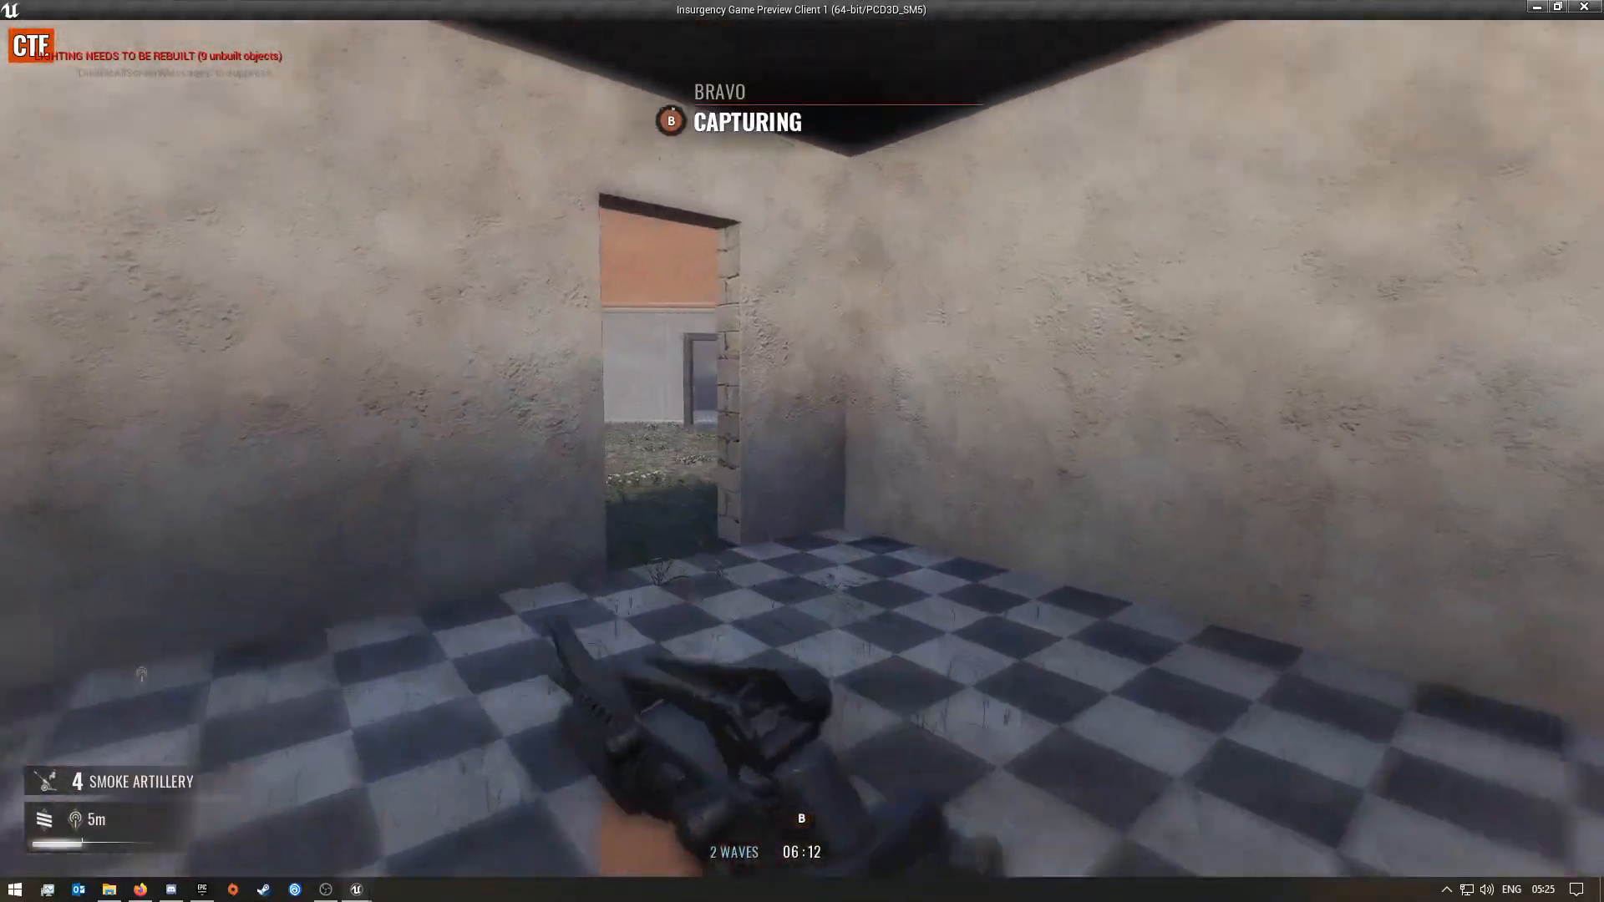
key(w)
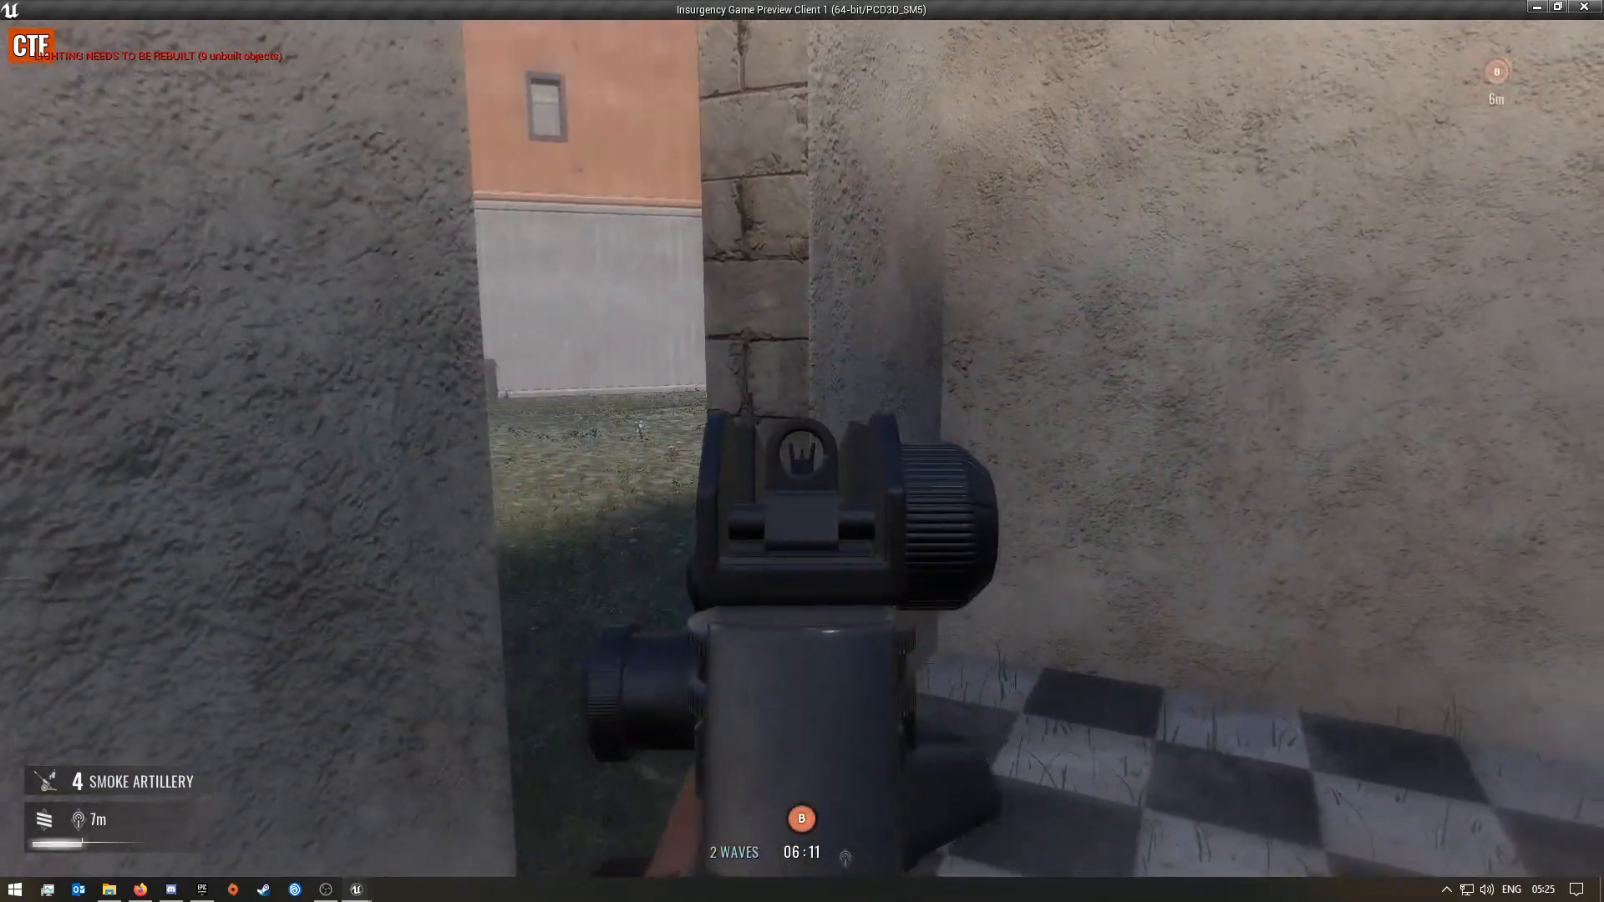
key(s)
key(s)
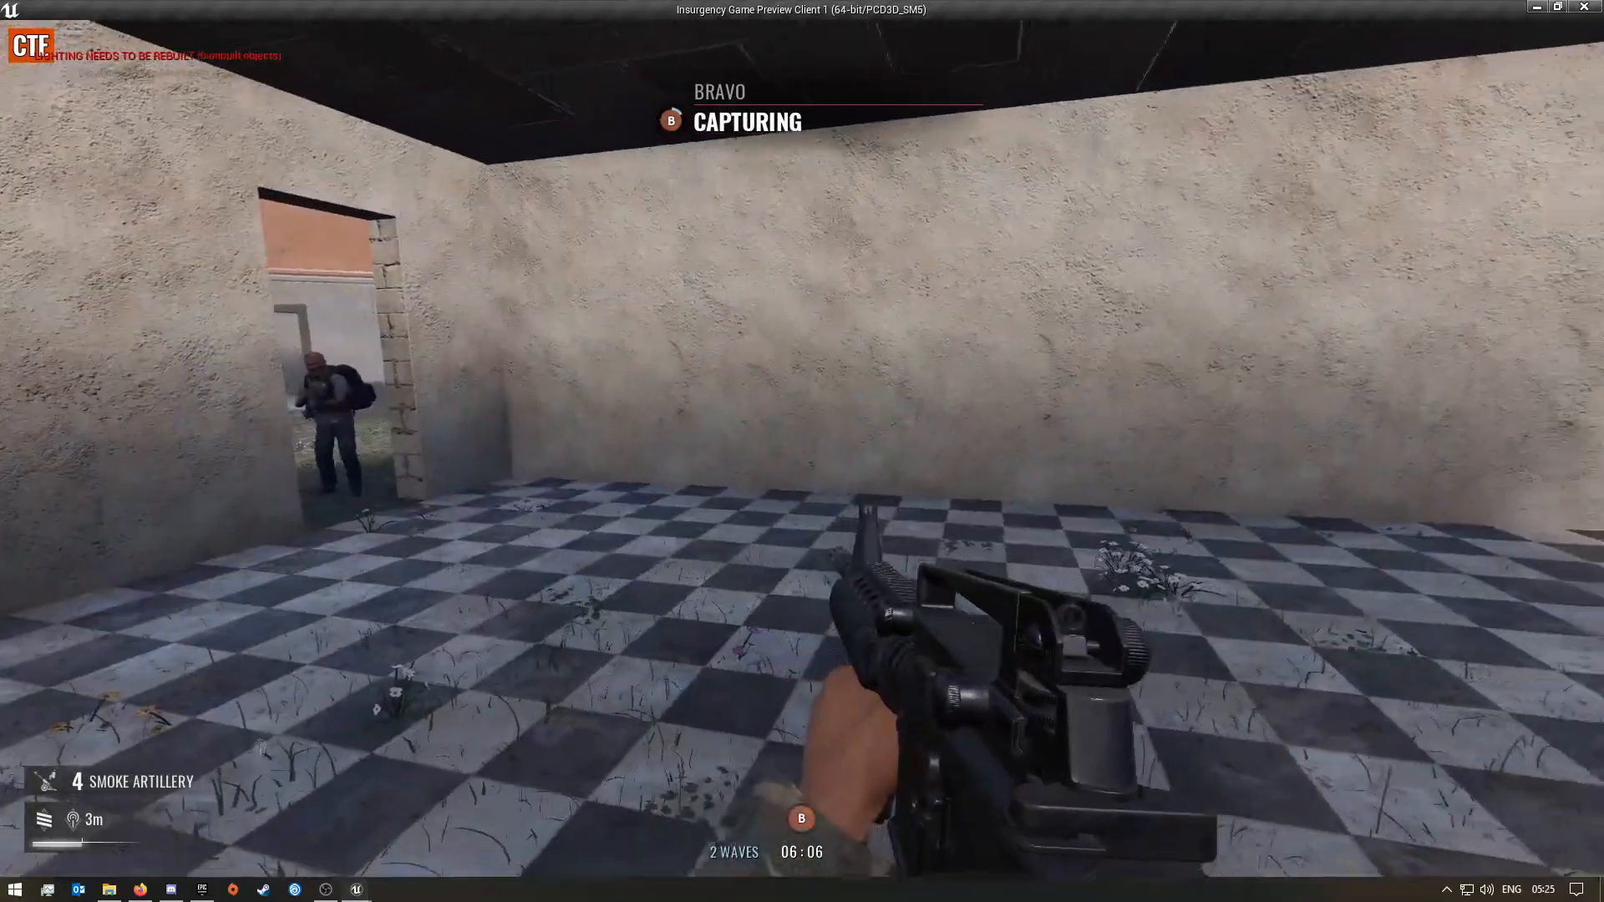
- Shoot the enemies entering objective B's doorway and move around the checkered room to cover its openings
click(802, 451)
click(802, 451)
key(w)
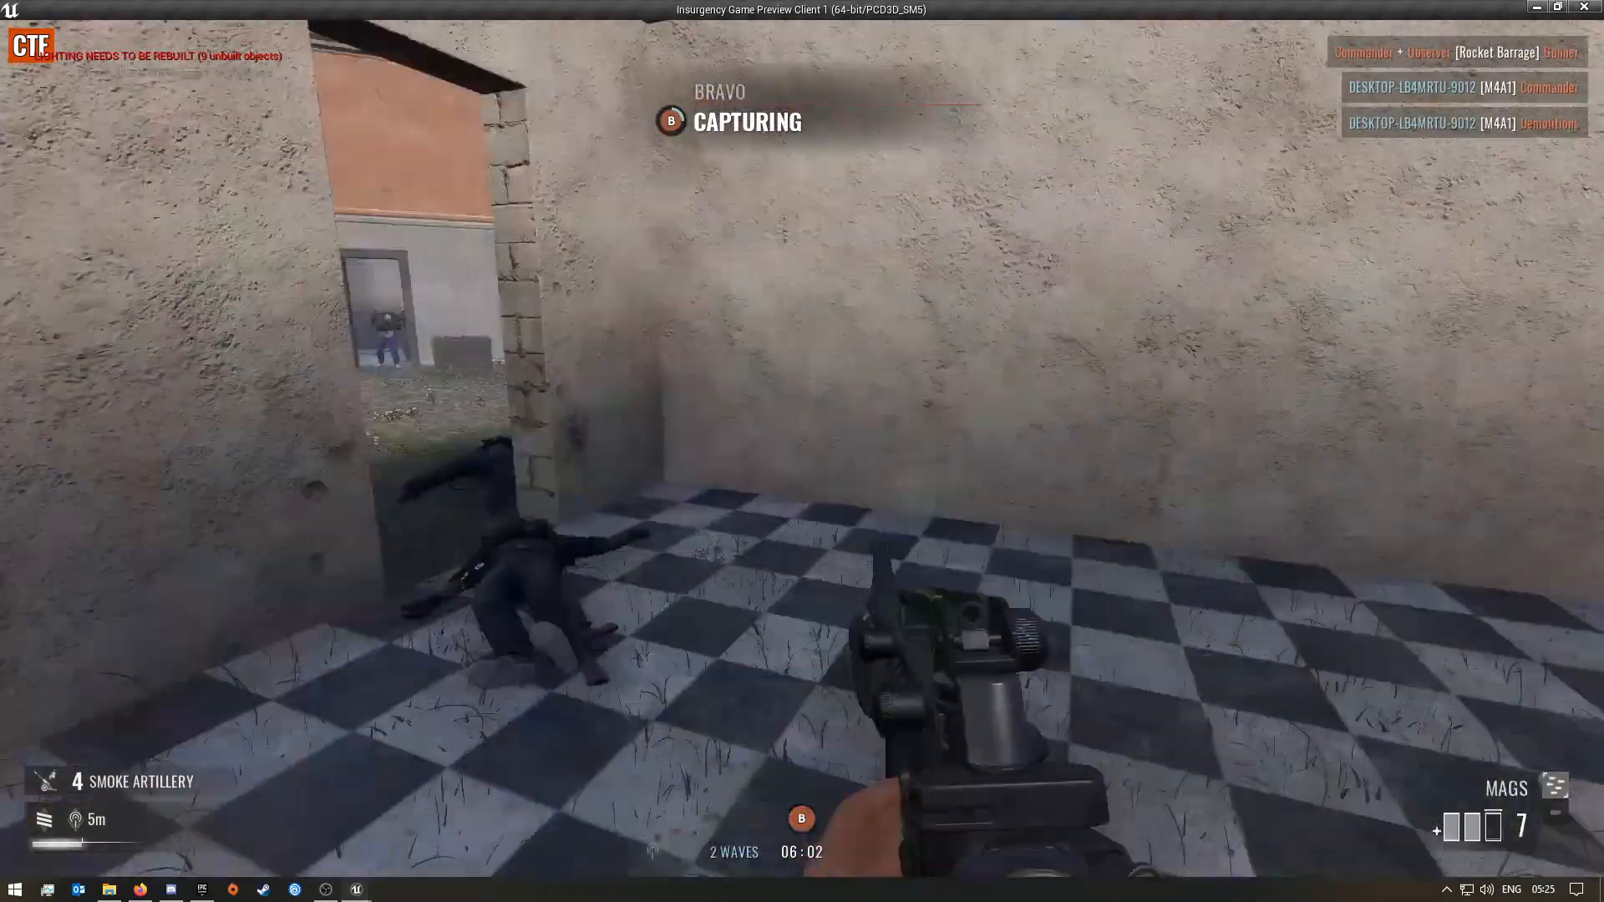
key(w)
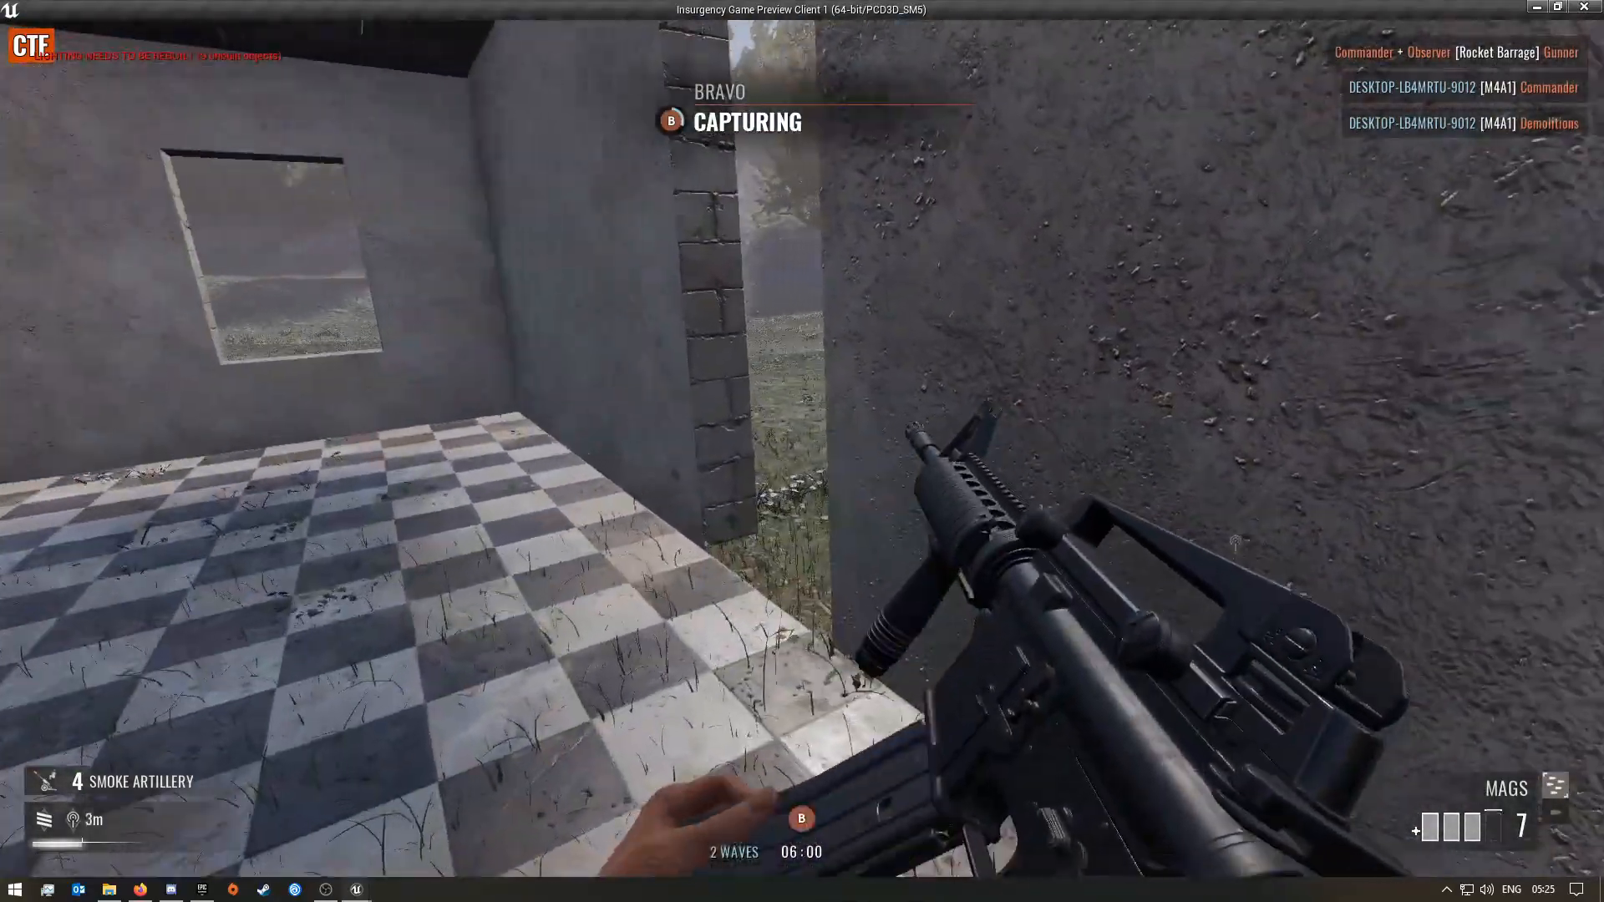
key(w)
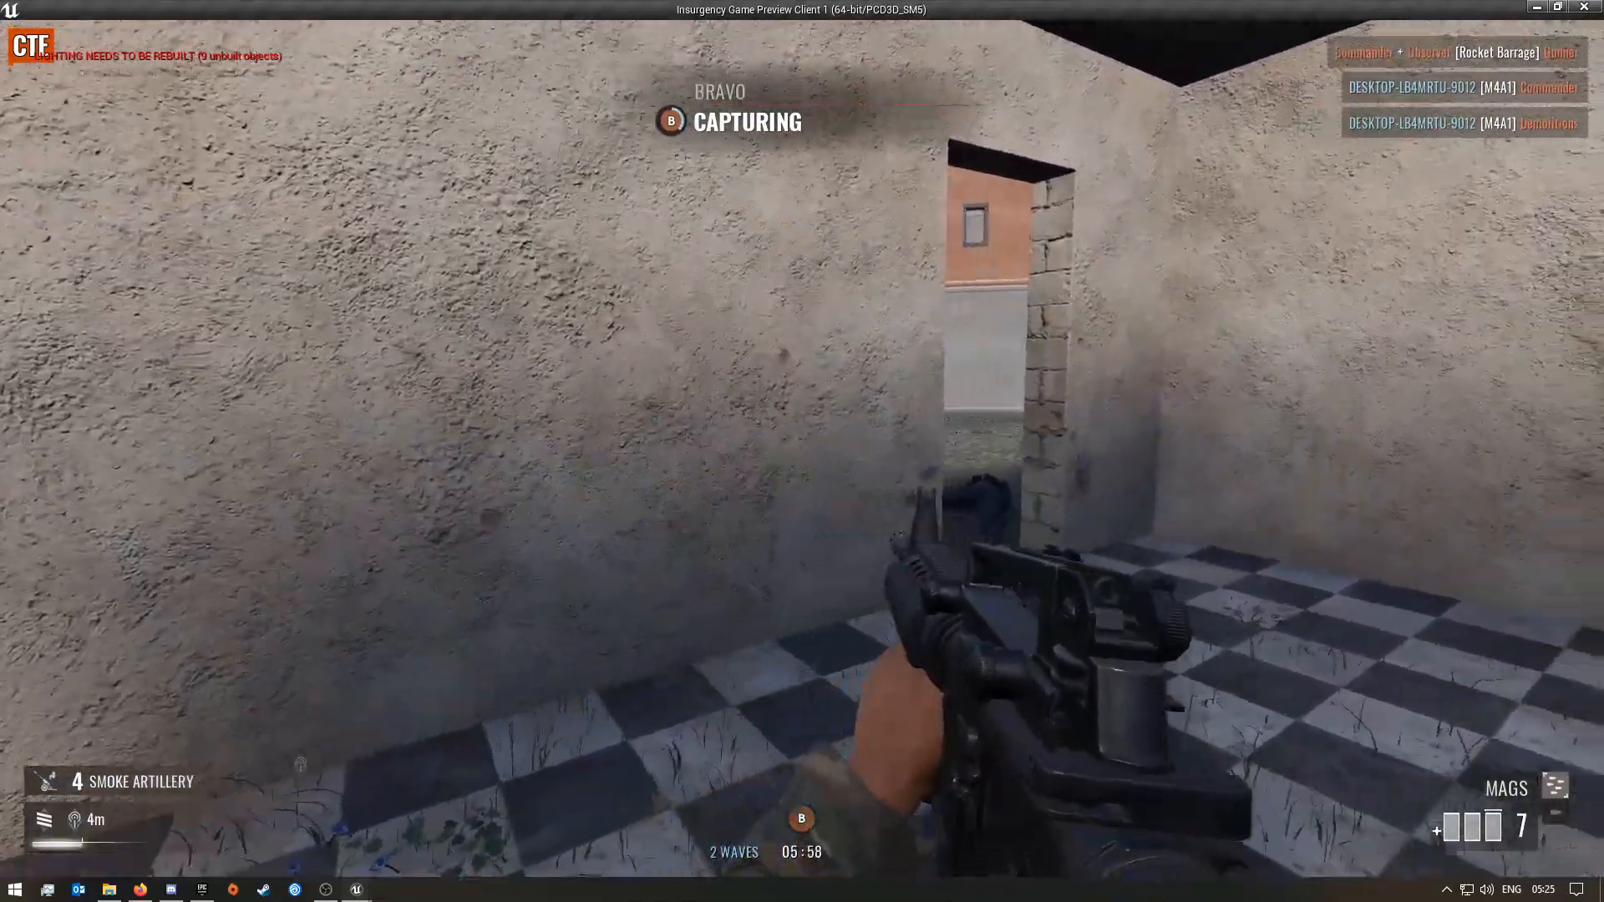
- Aim down sights through objective B's doorway at the orange building, fire at the enemy, and reload in cover
key(w)
right_click(802, 451)
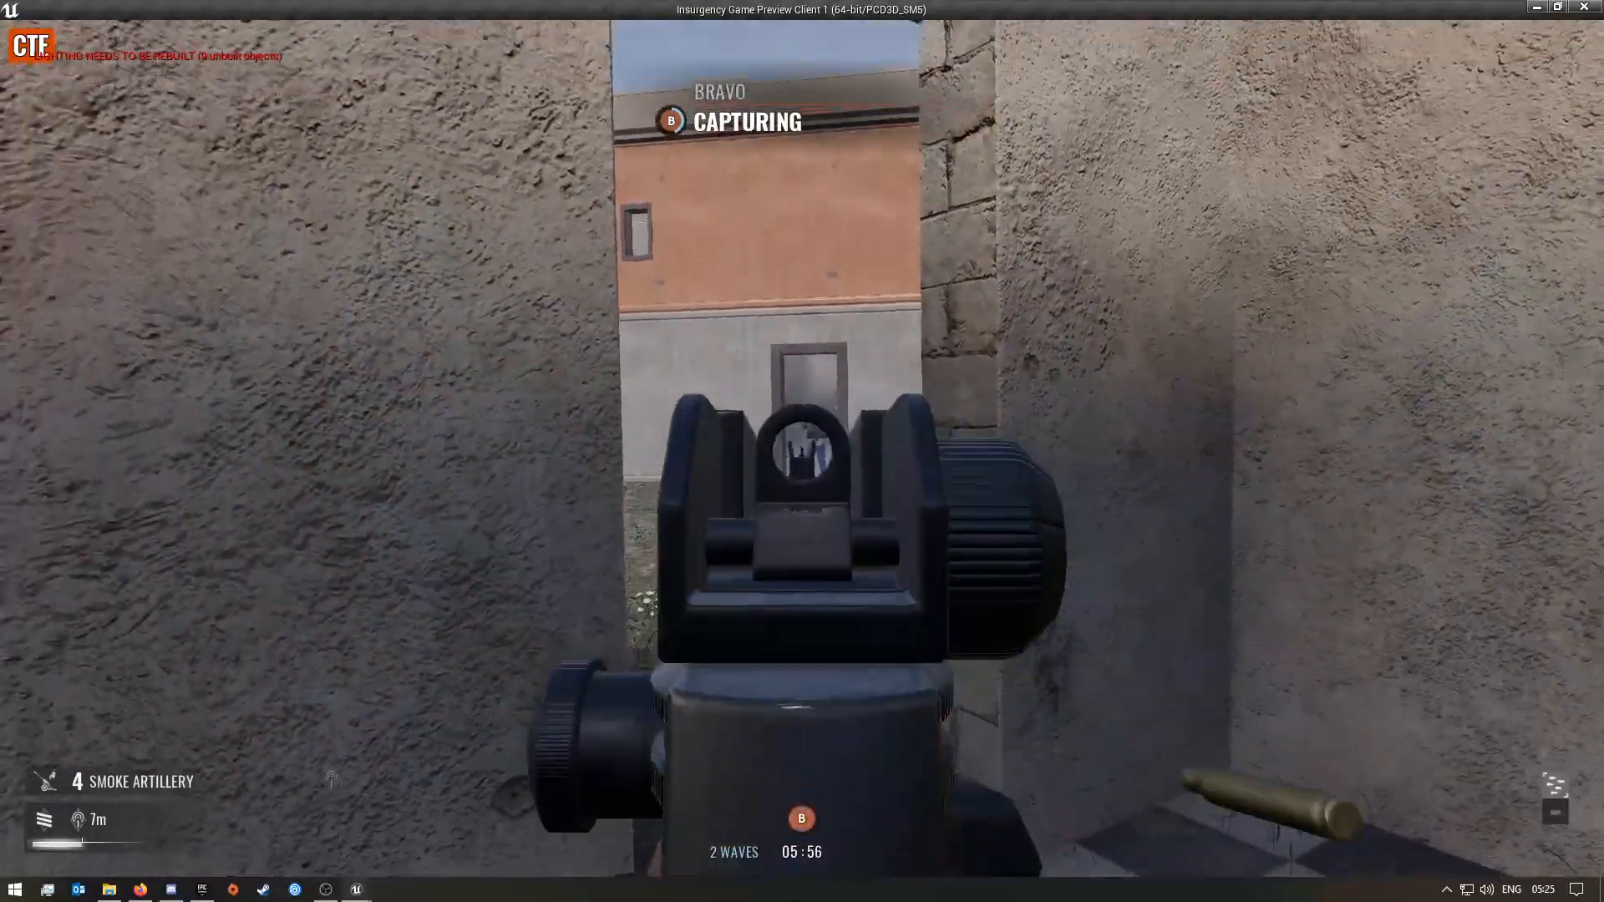
click(803, 451)
right_click(802, 451)
key(s)
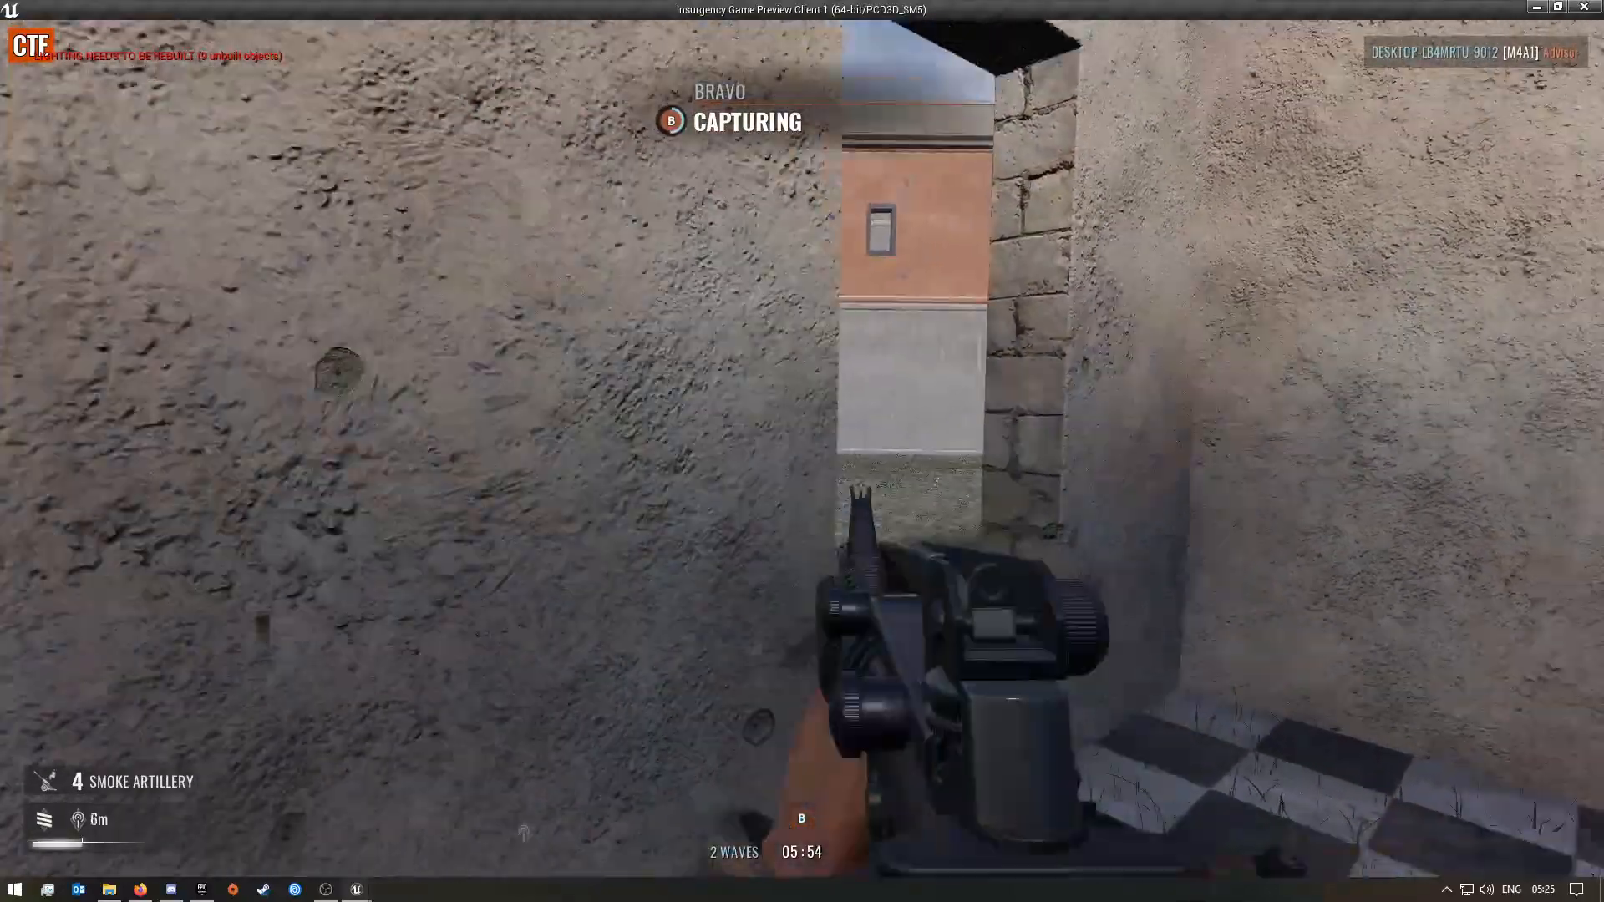
key(w)
key(r)
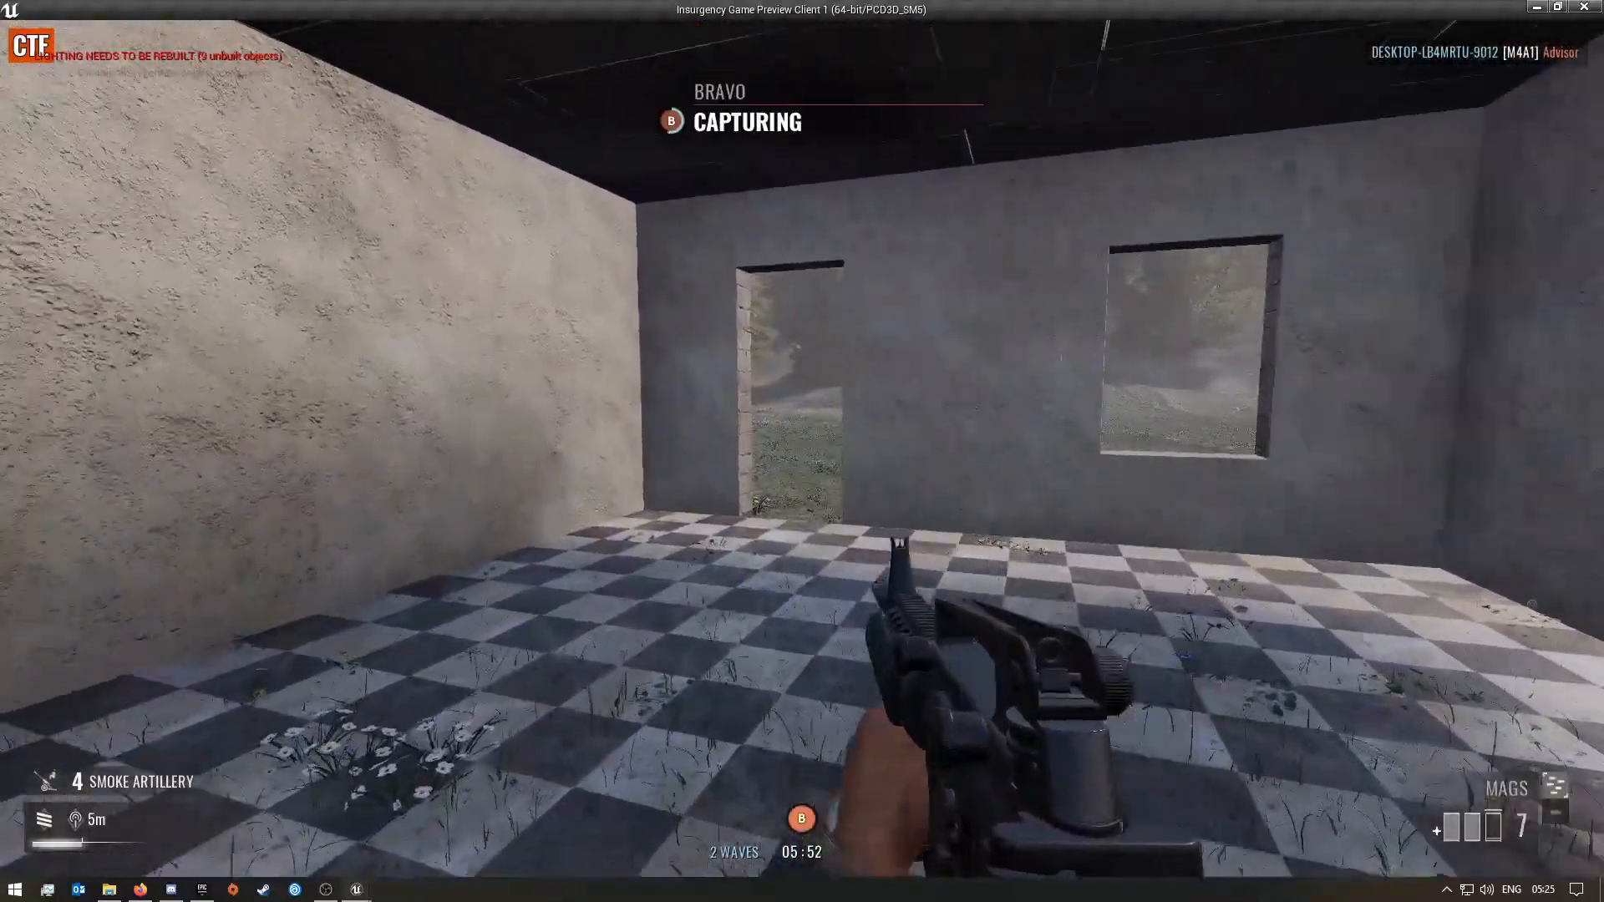
- Hold the checkered room with a fresh magazine until the Bravo objective is captured
key(s)
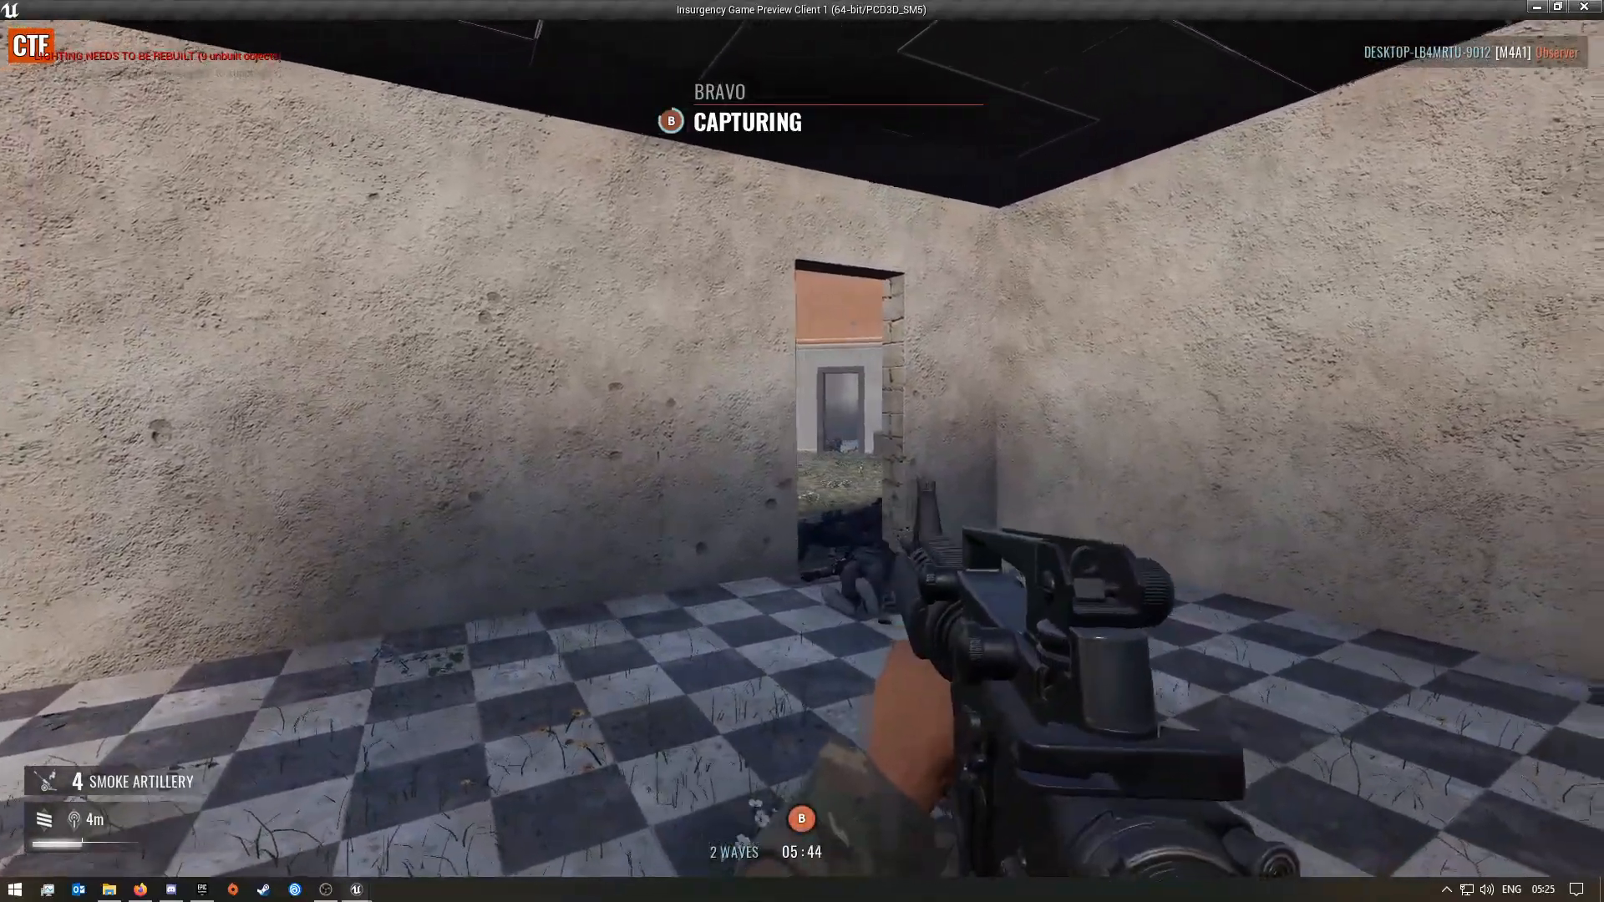
key(r)
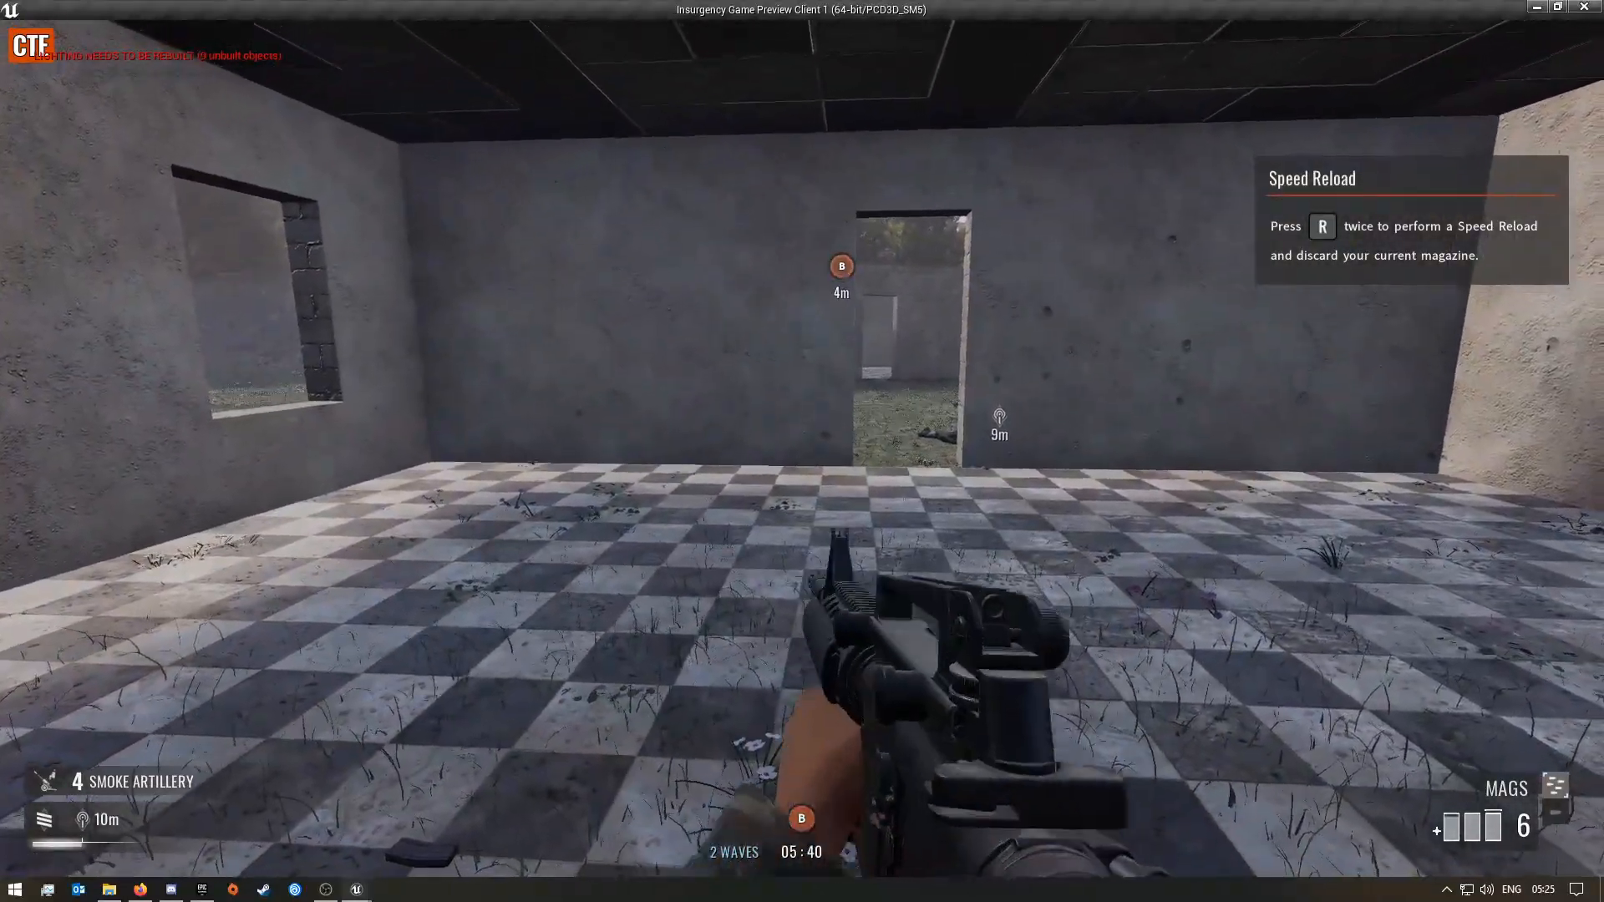
key(w)
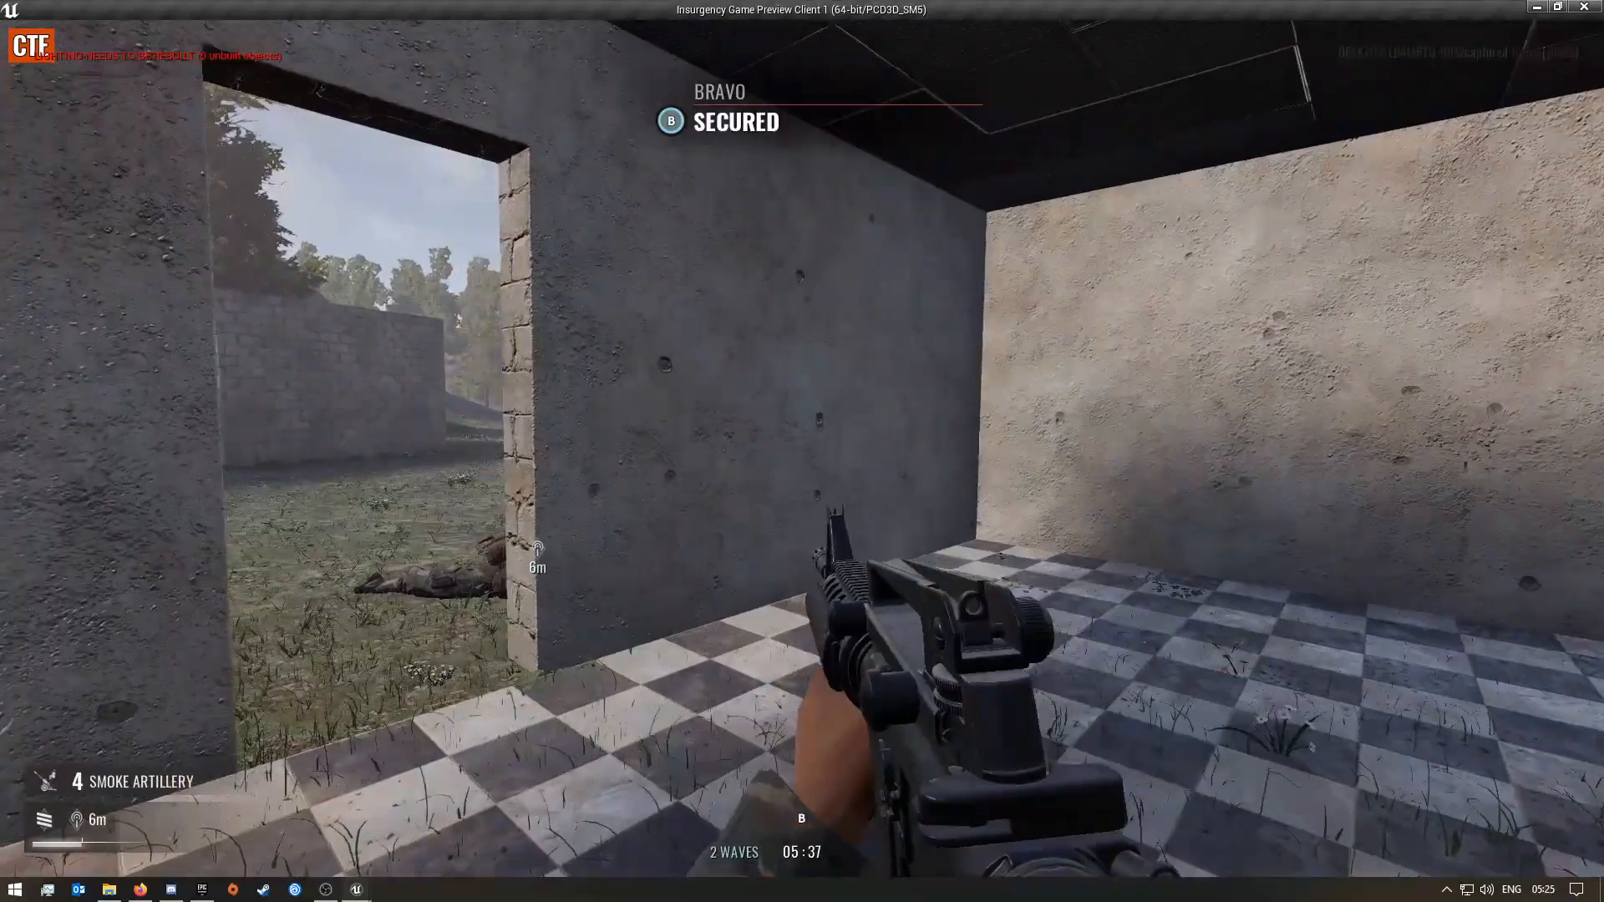
- Leave objective B, cross the road towards objective C, and climb the outdoor stairs onto the orange building's balcony
key(w)
key(w)
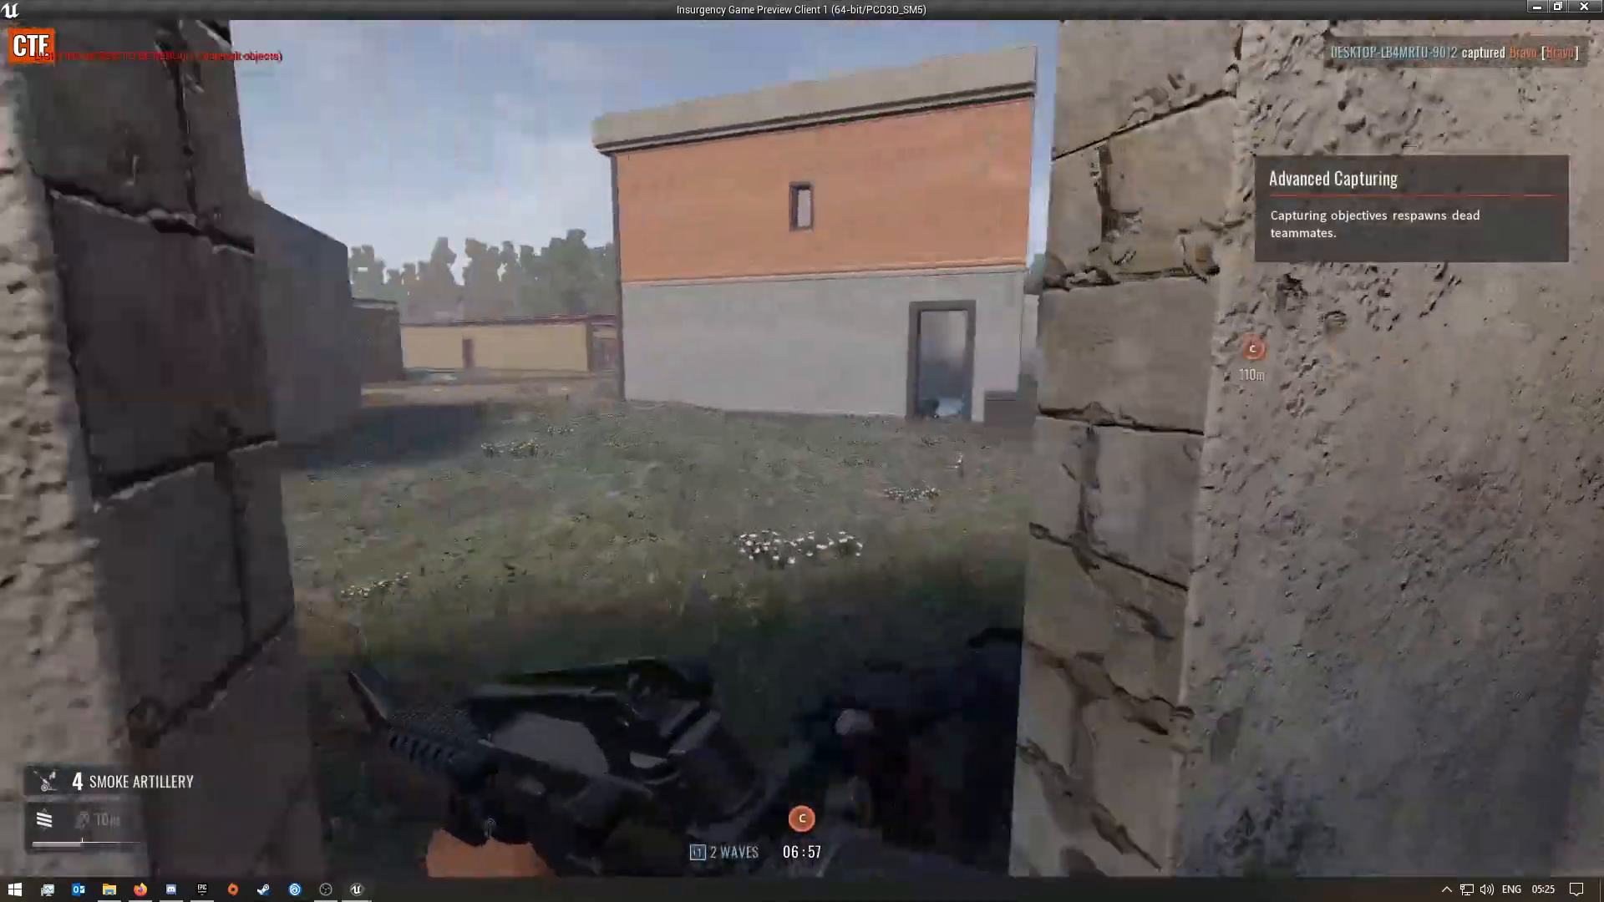
key(w)
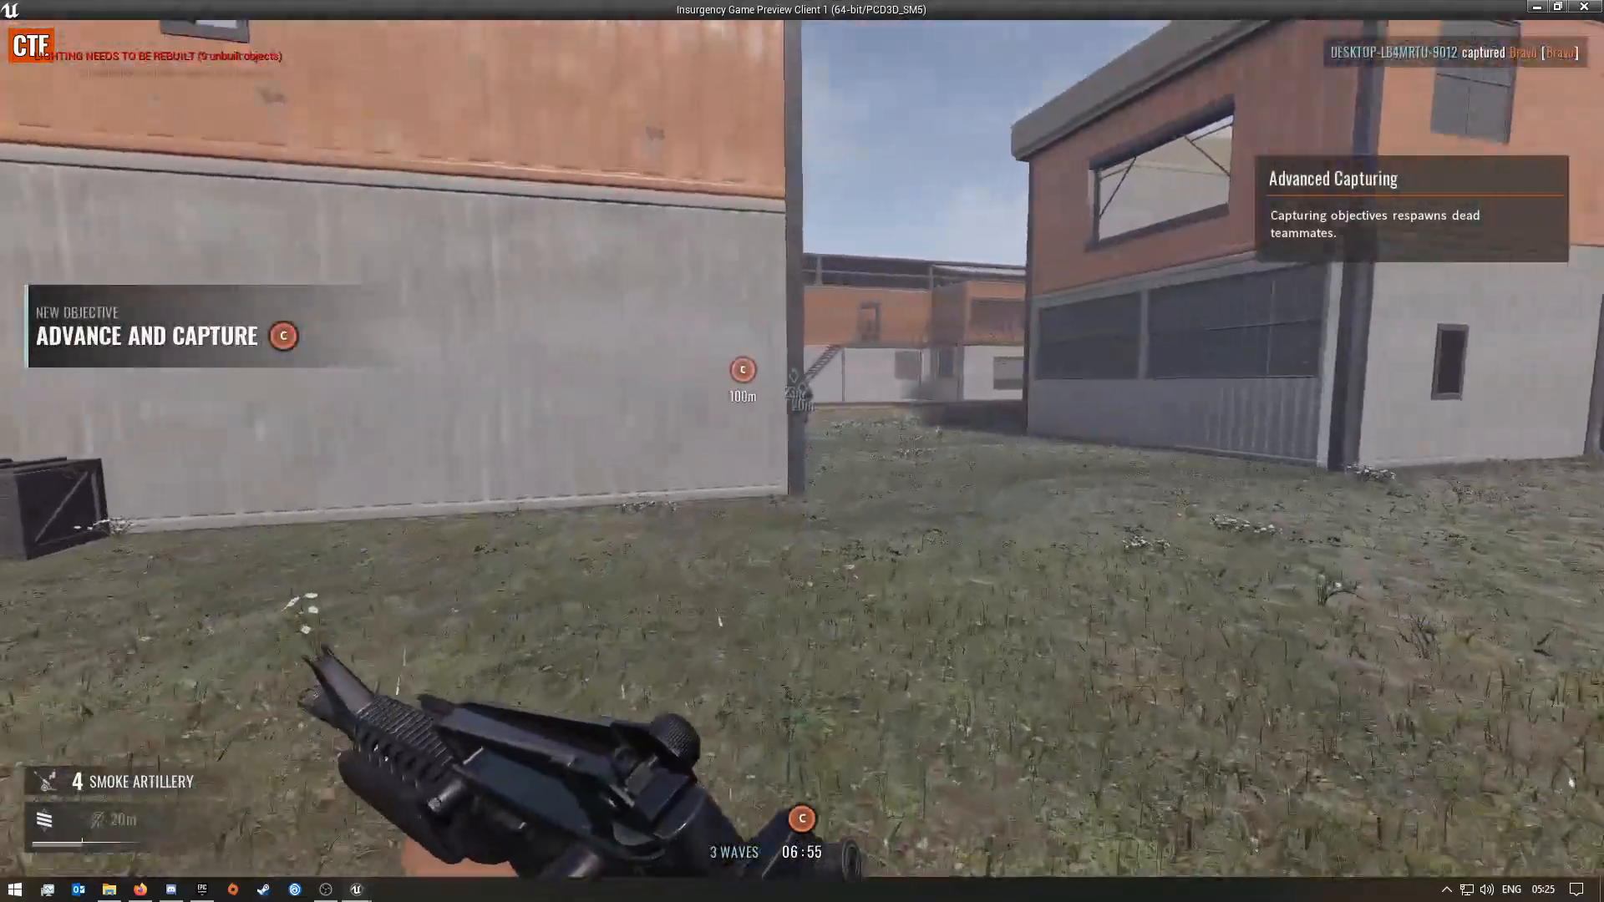
key(w)
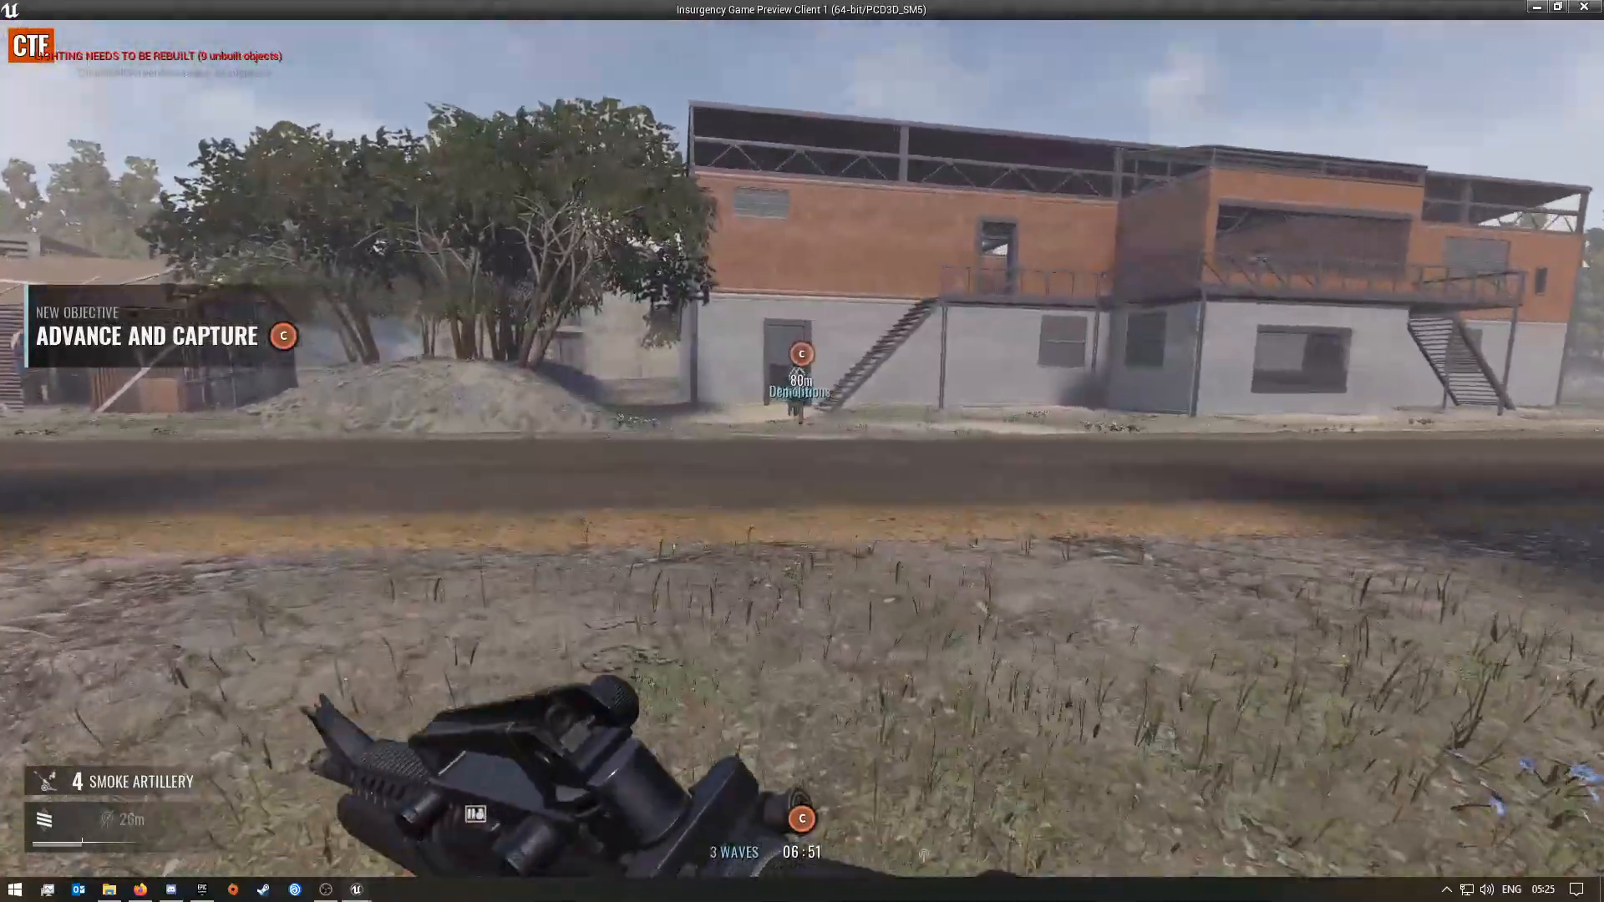
key(w)
key(w)
key(w)
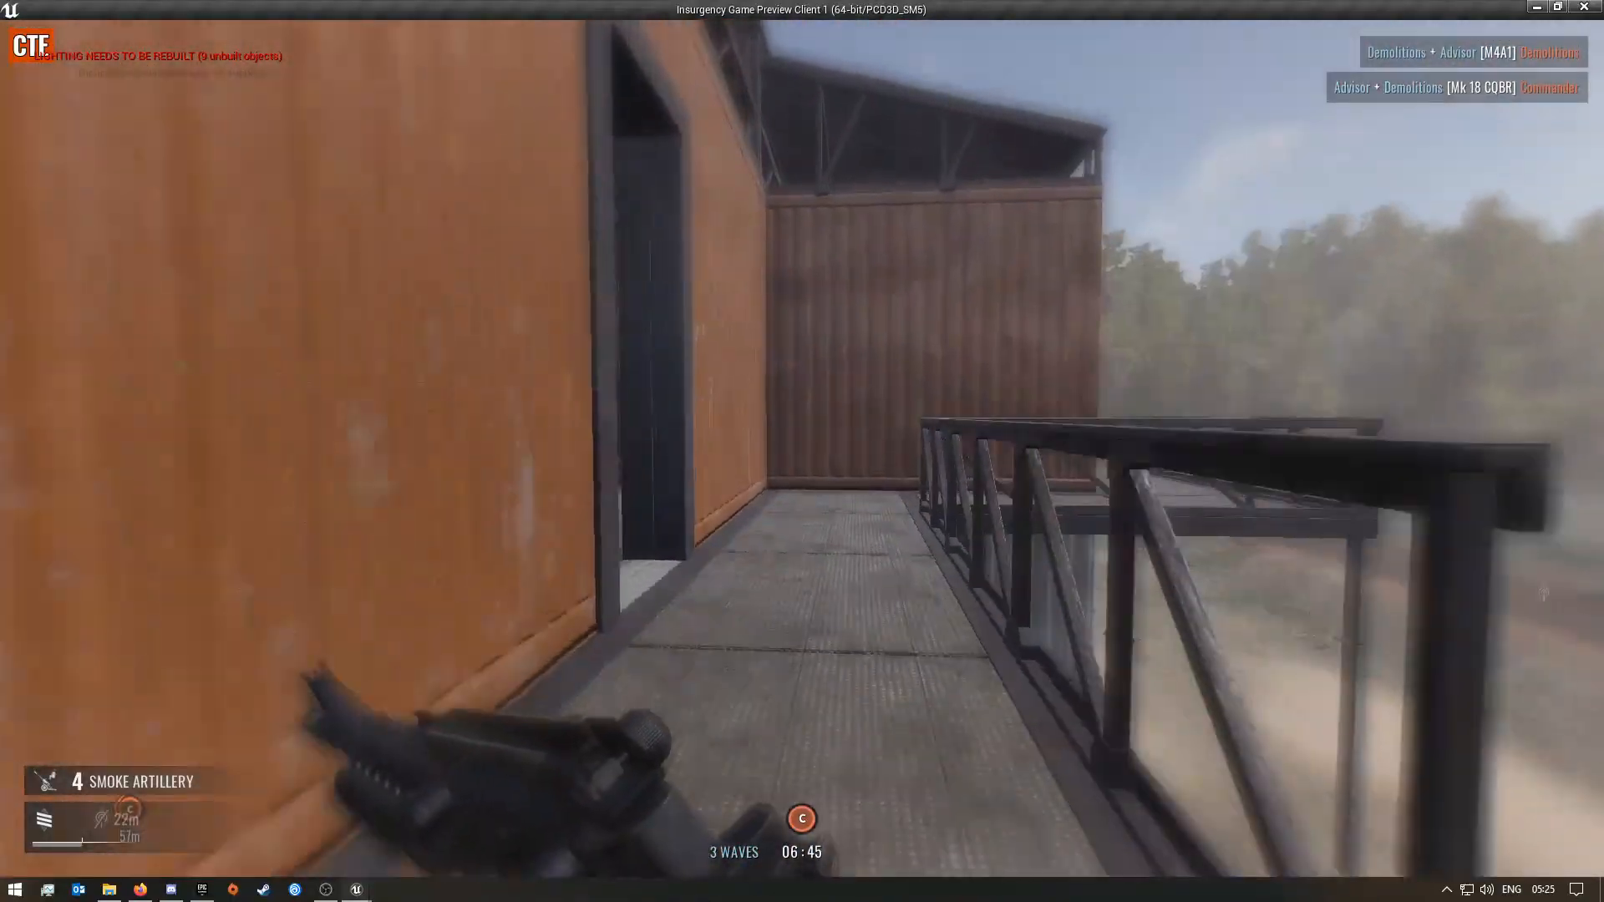
- Cross the grass into the ruined brick building at objective C and reload the rifle
key(w)
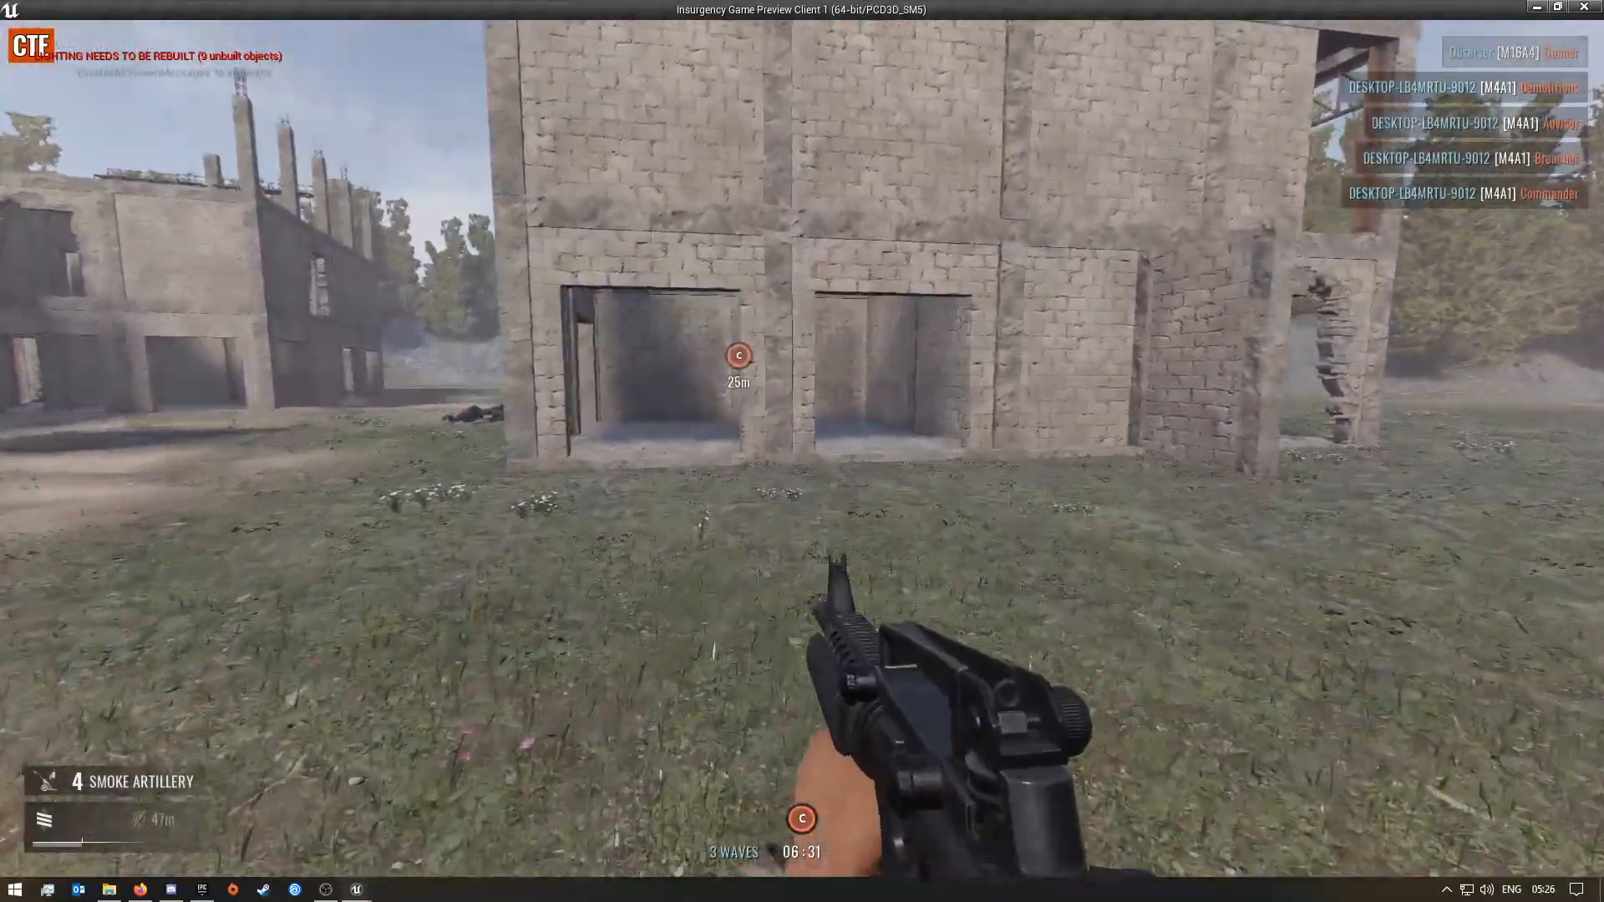
key(w)
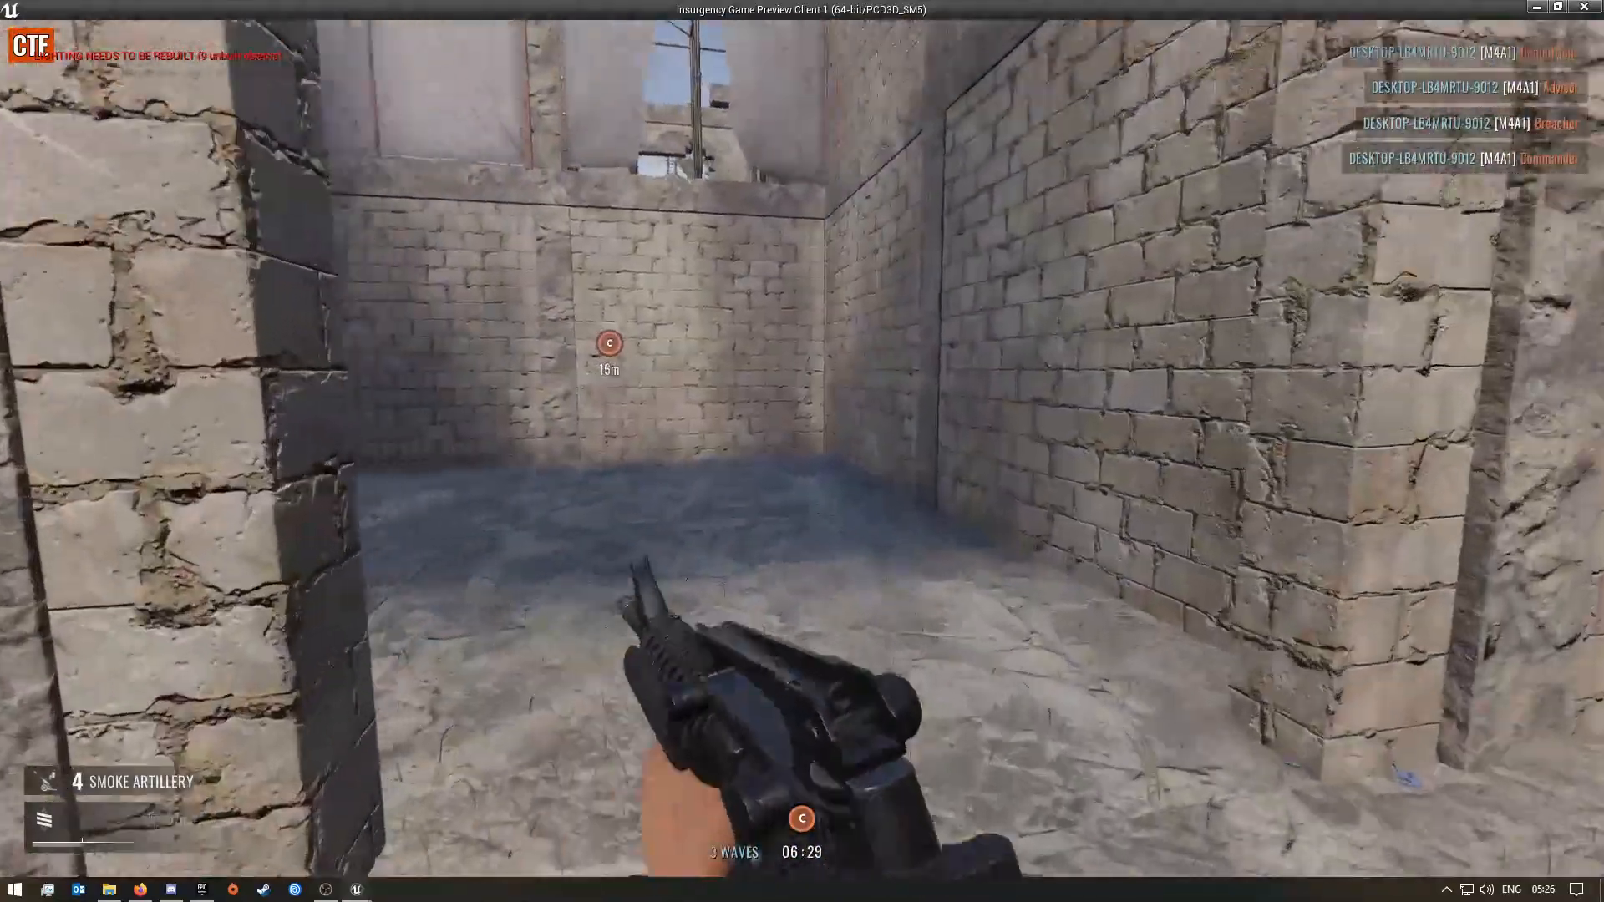
key(r)
key(w)
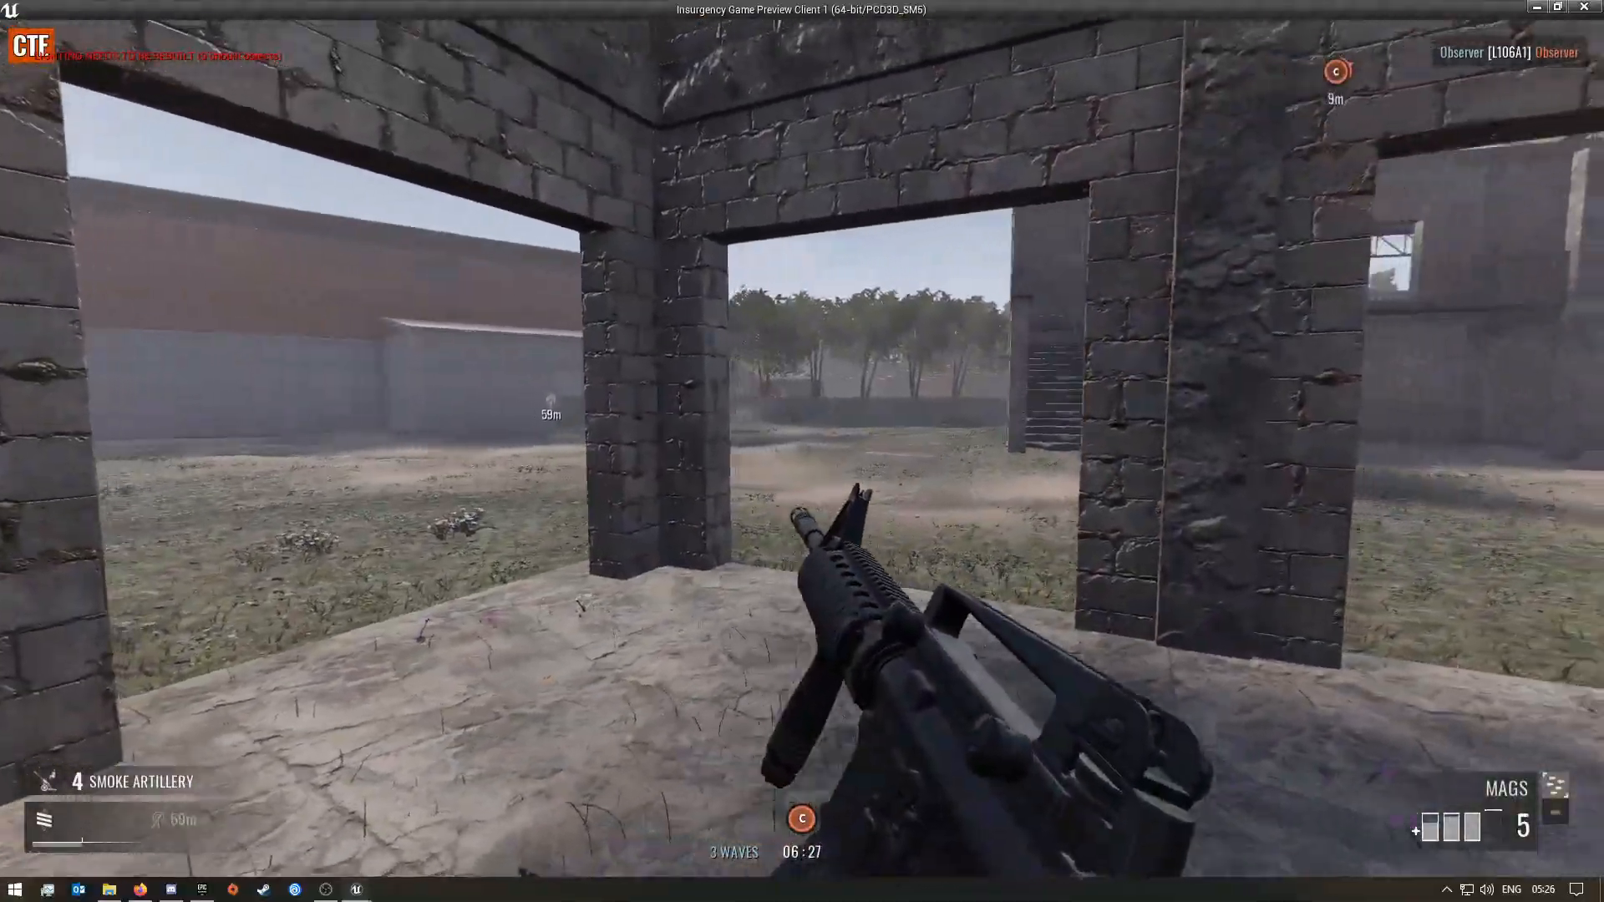
- Go around the ruin's outer wall into the Charlie capture area and defend its open-sided room
key(w)
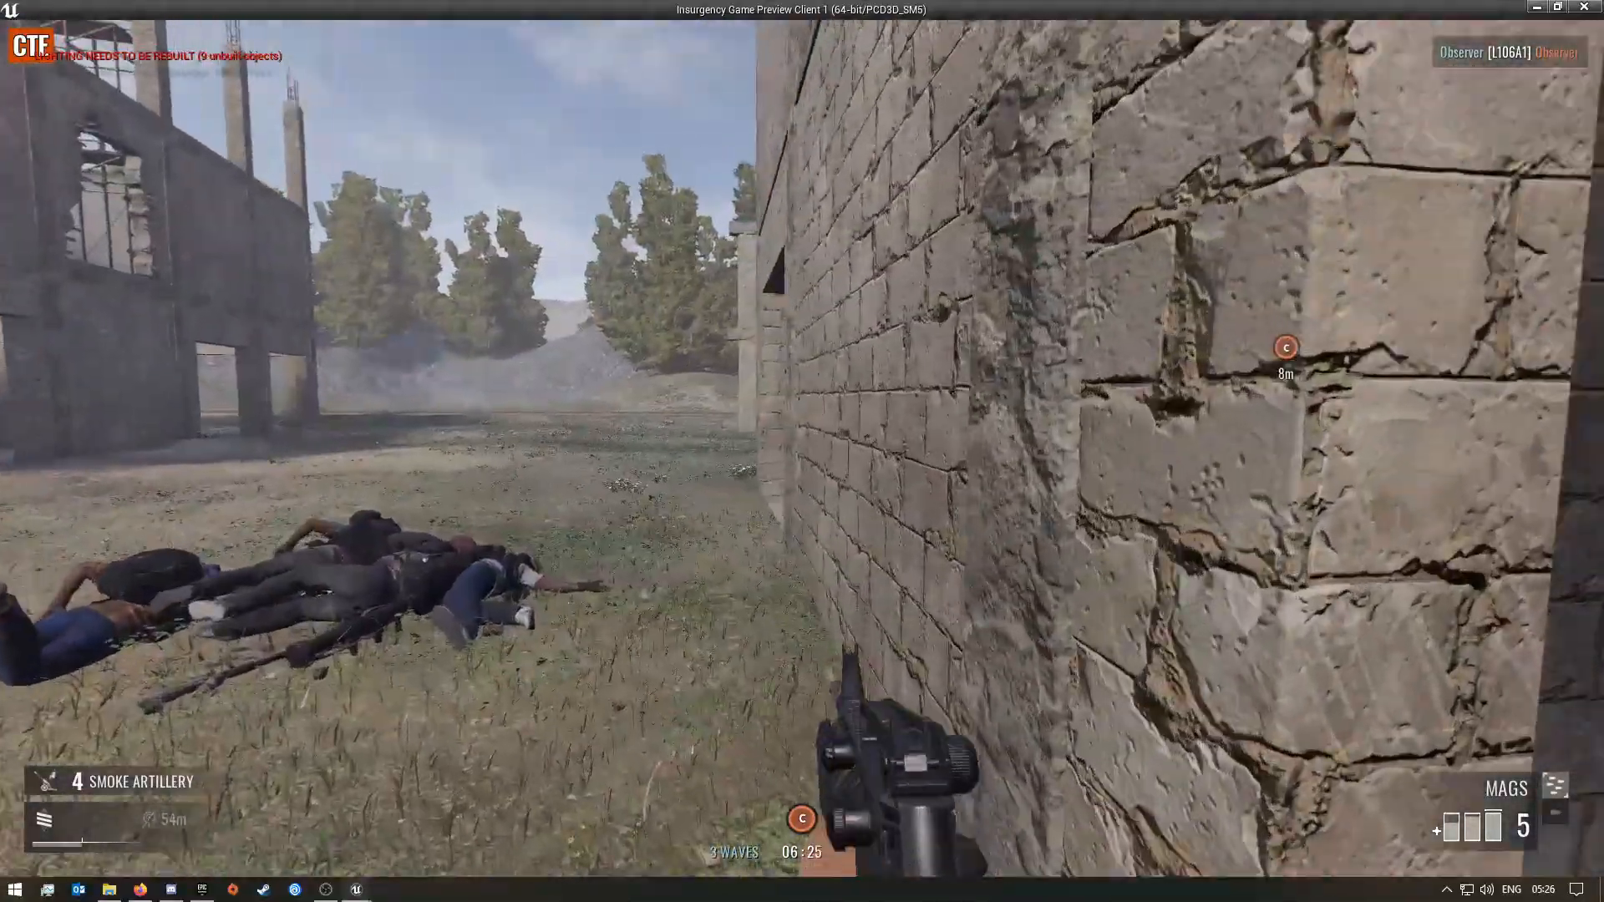
key(w)
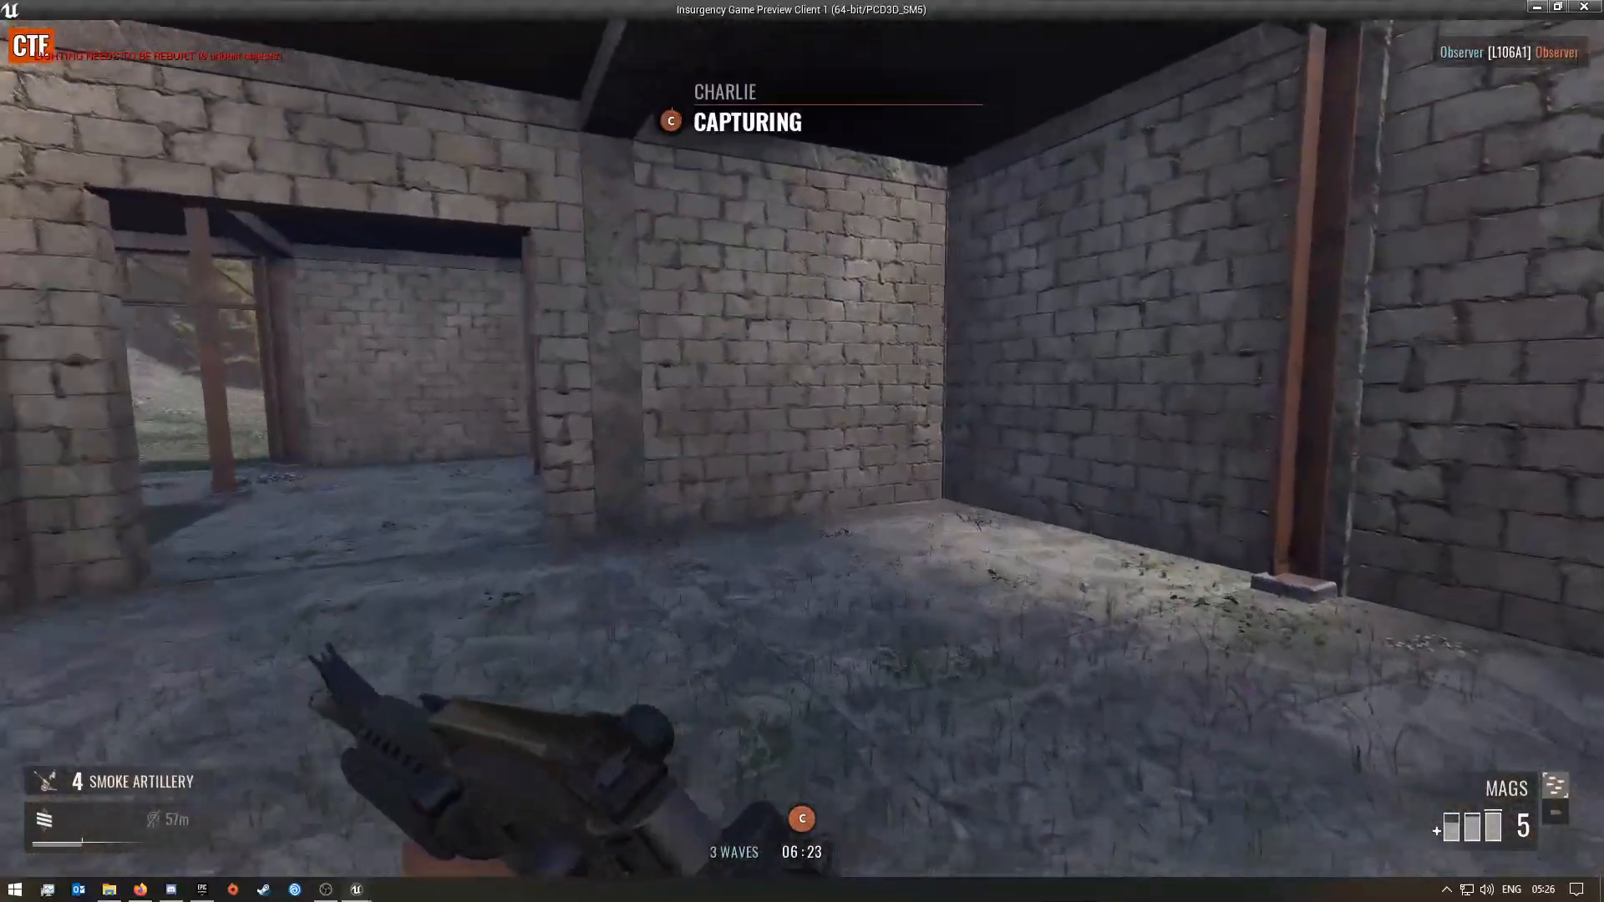
key(w)
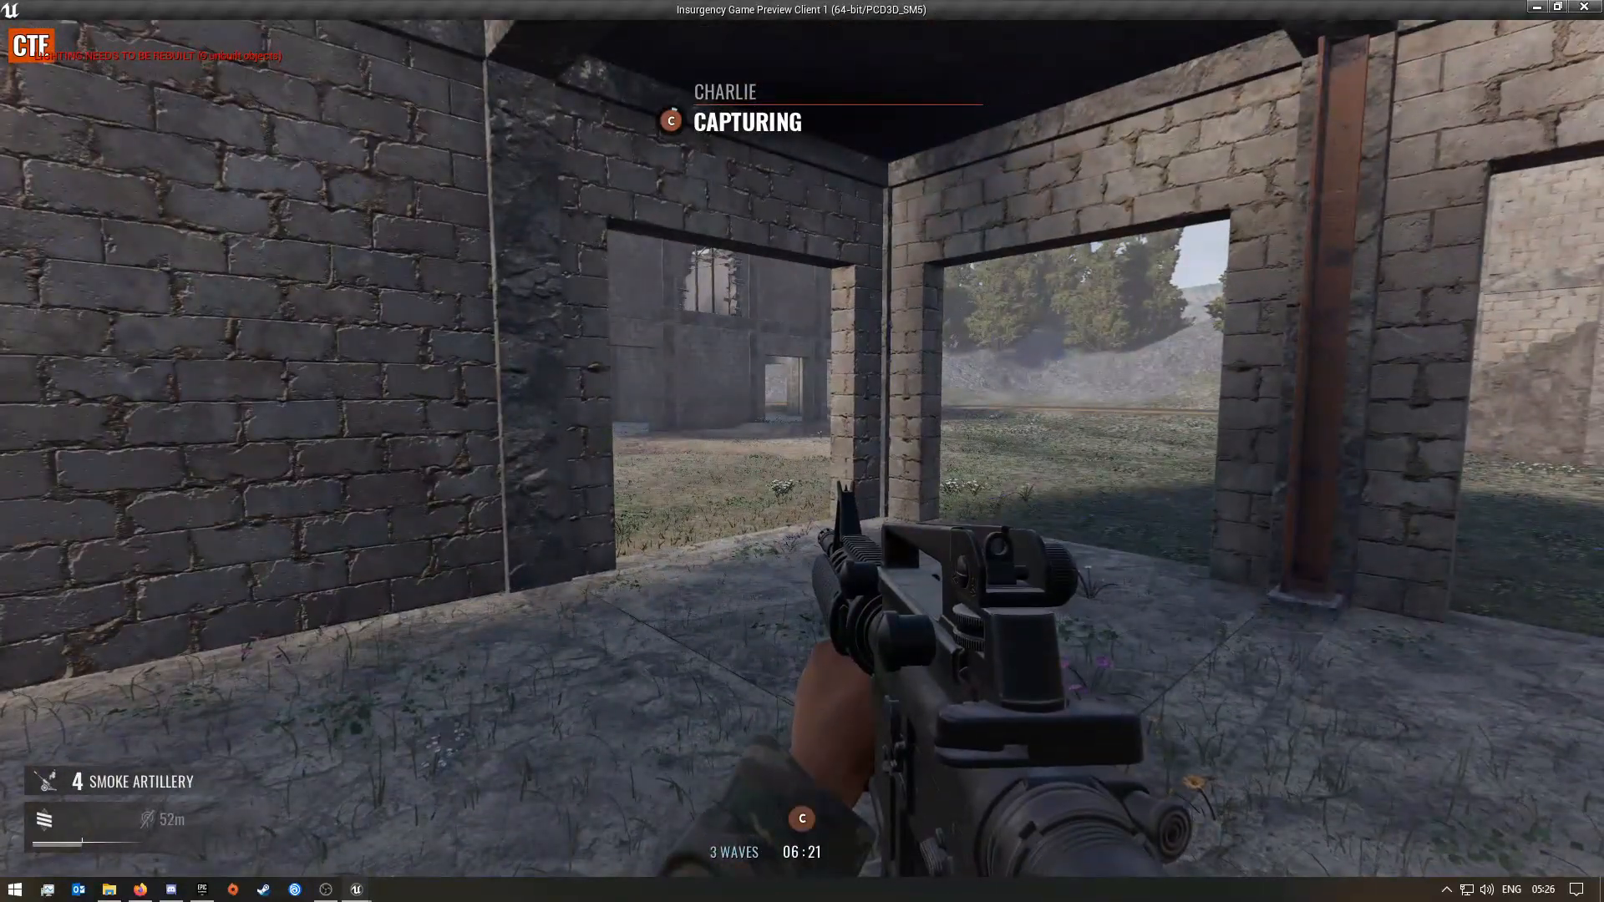
key(w)
key(w)
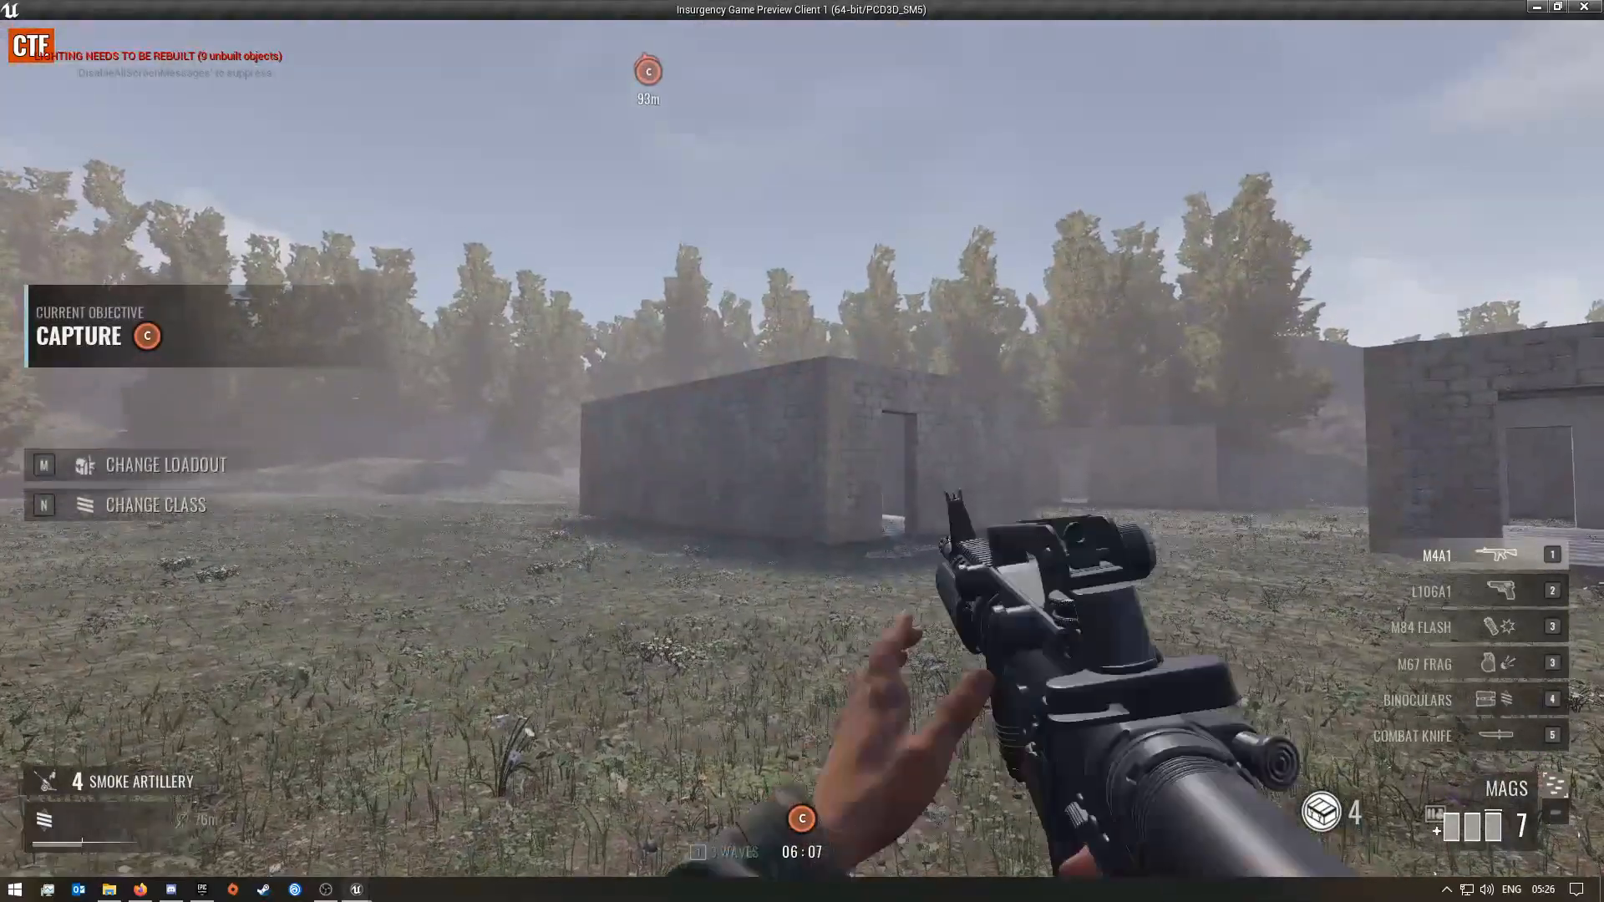
- Check the supply crate beside the metal building's doorway after respawning
key(w)
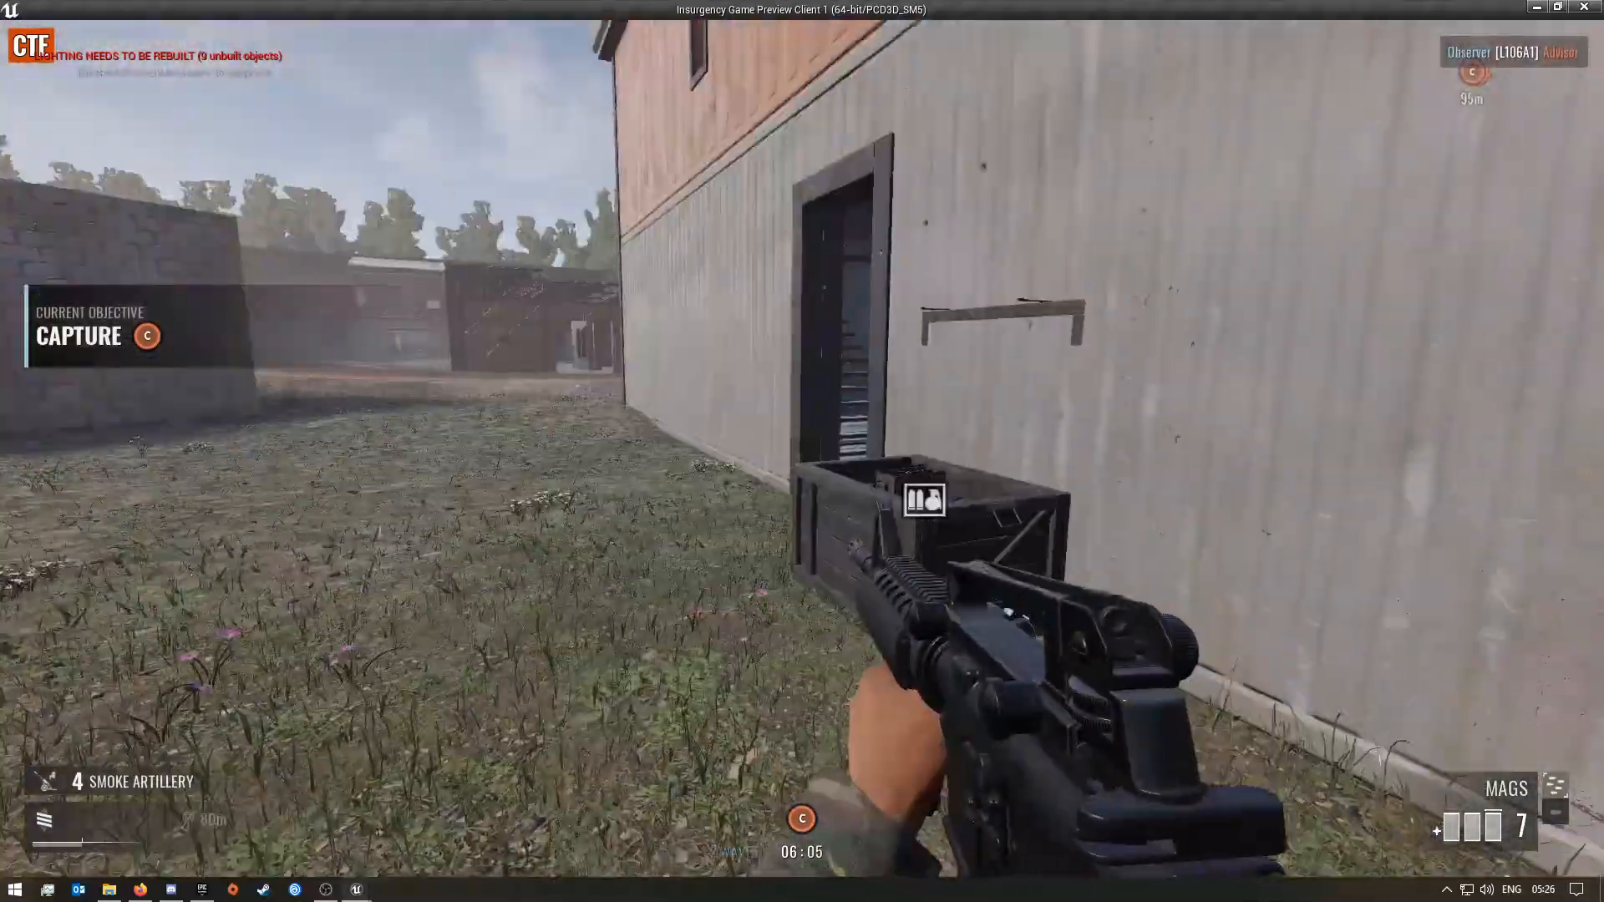
key(a)
key(s)
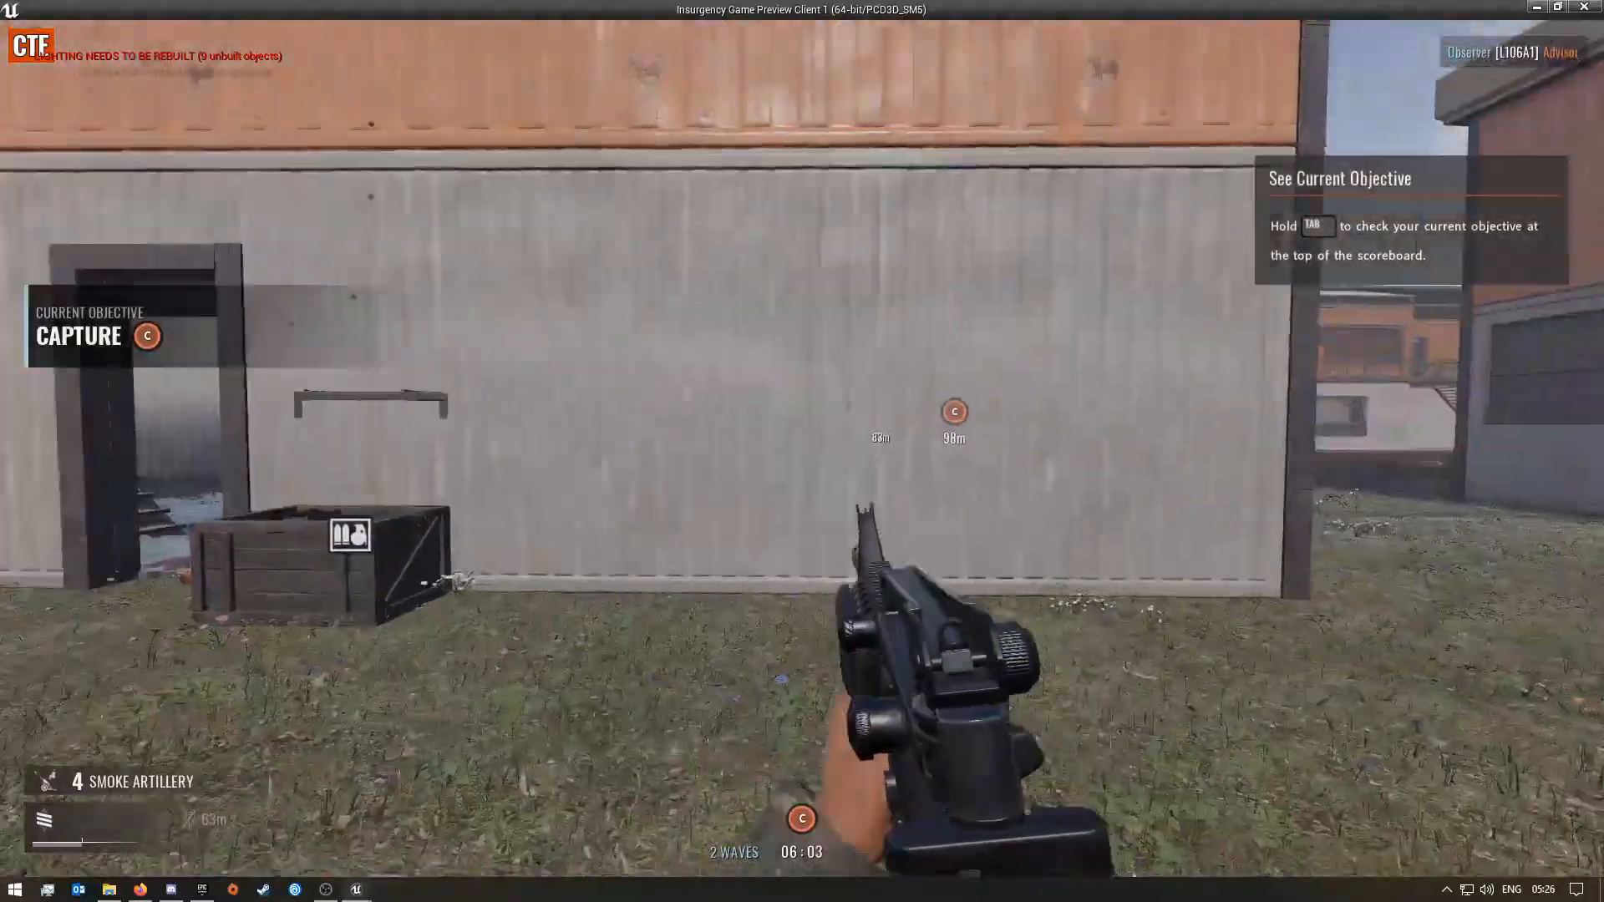
- Sprint across the road and through the orange building's ground floor to the open yard facing objective C
key(shift+w)
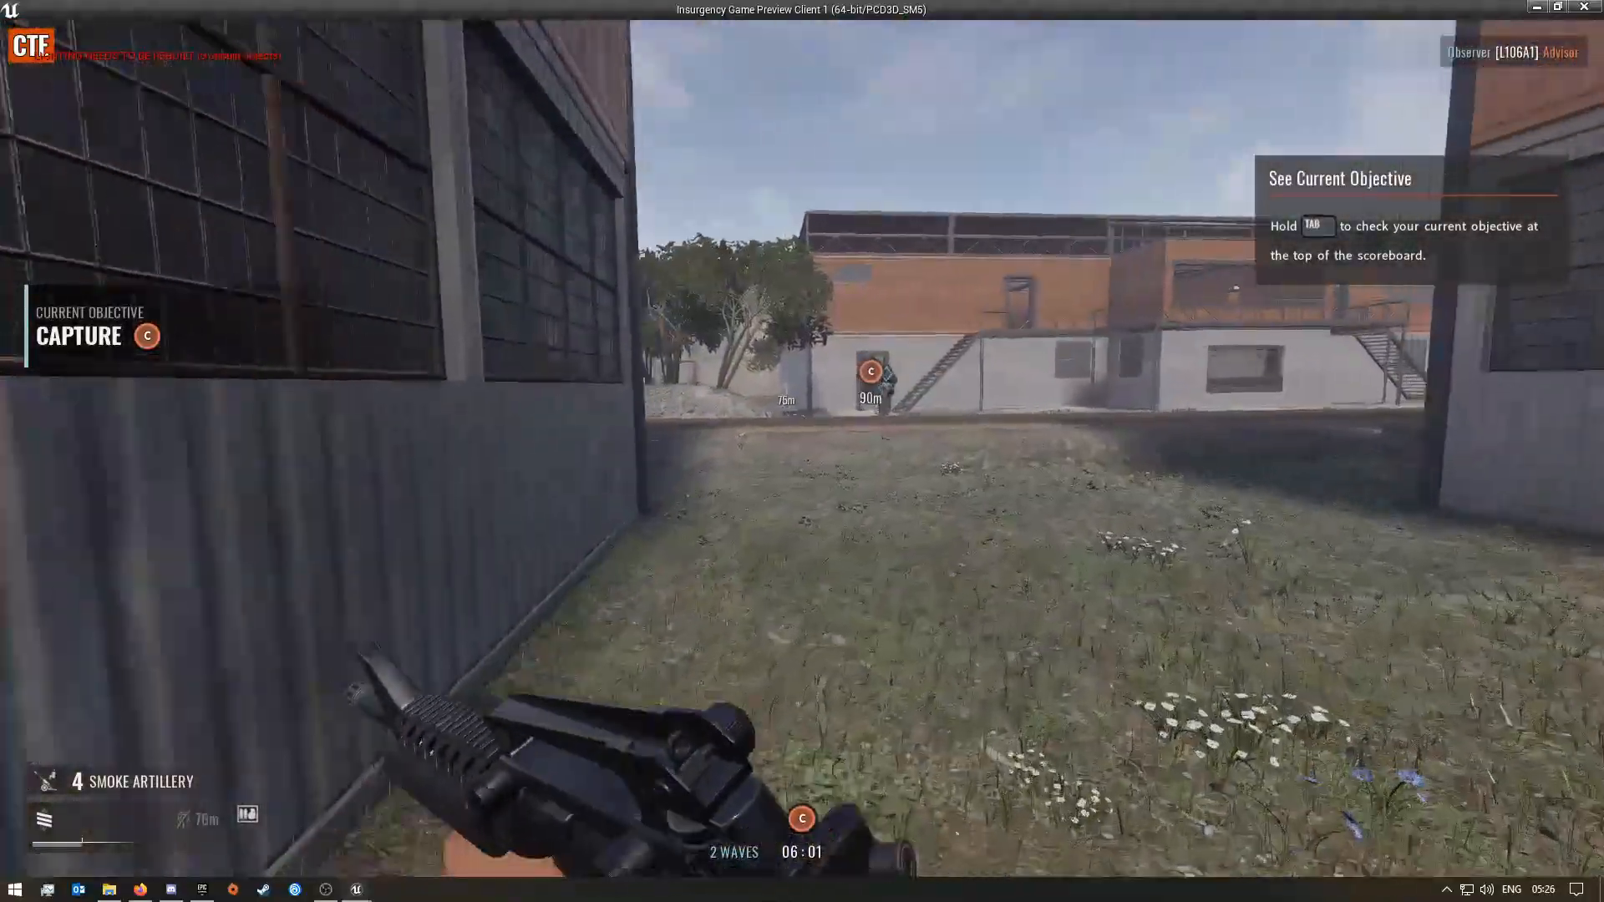
key(shift+w)
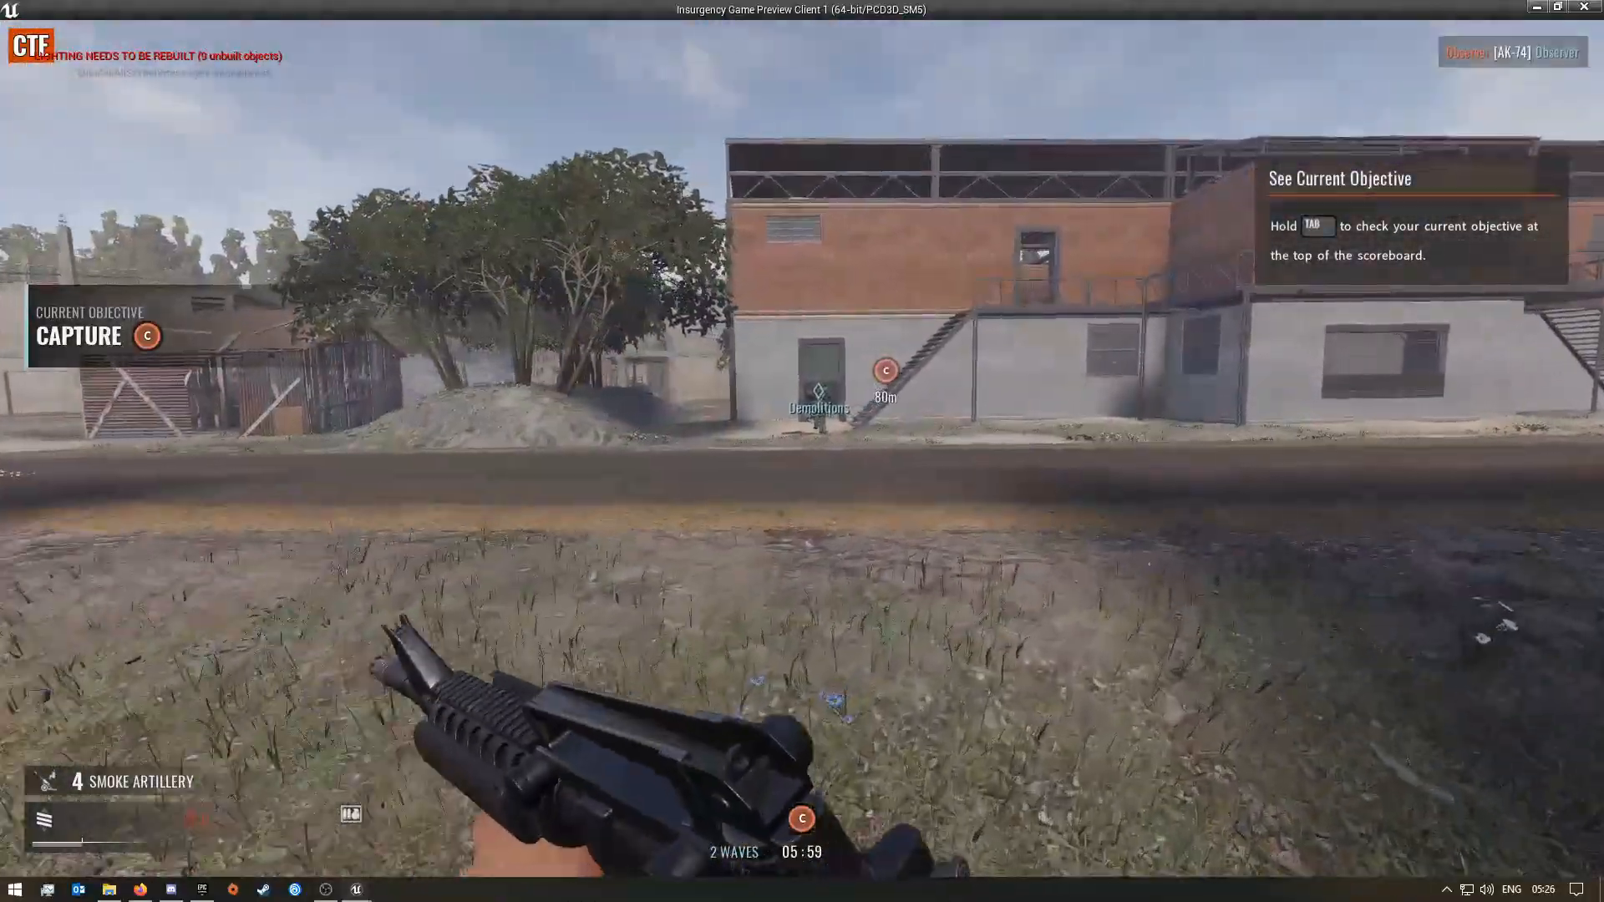
key(shift+w)
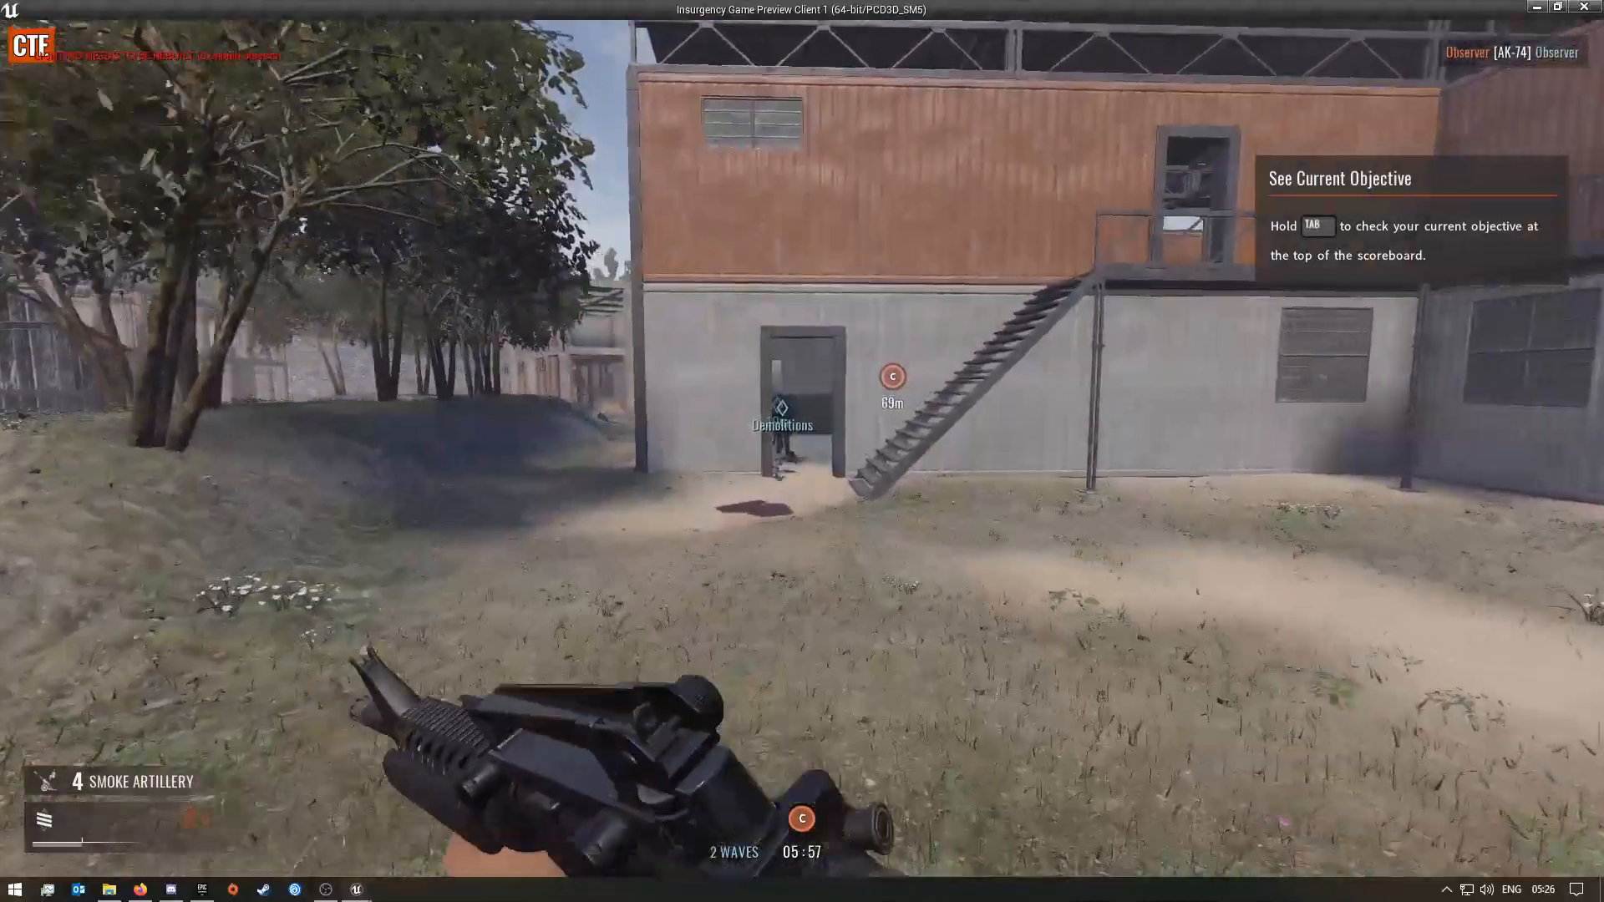
key(shift+w)
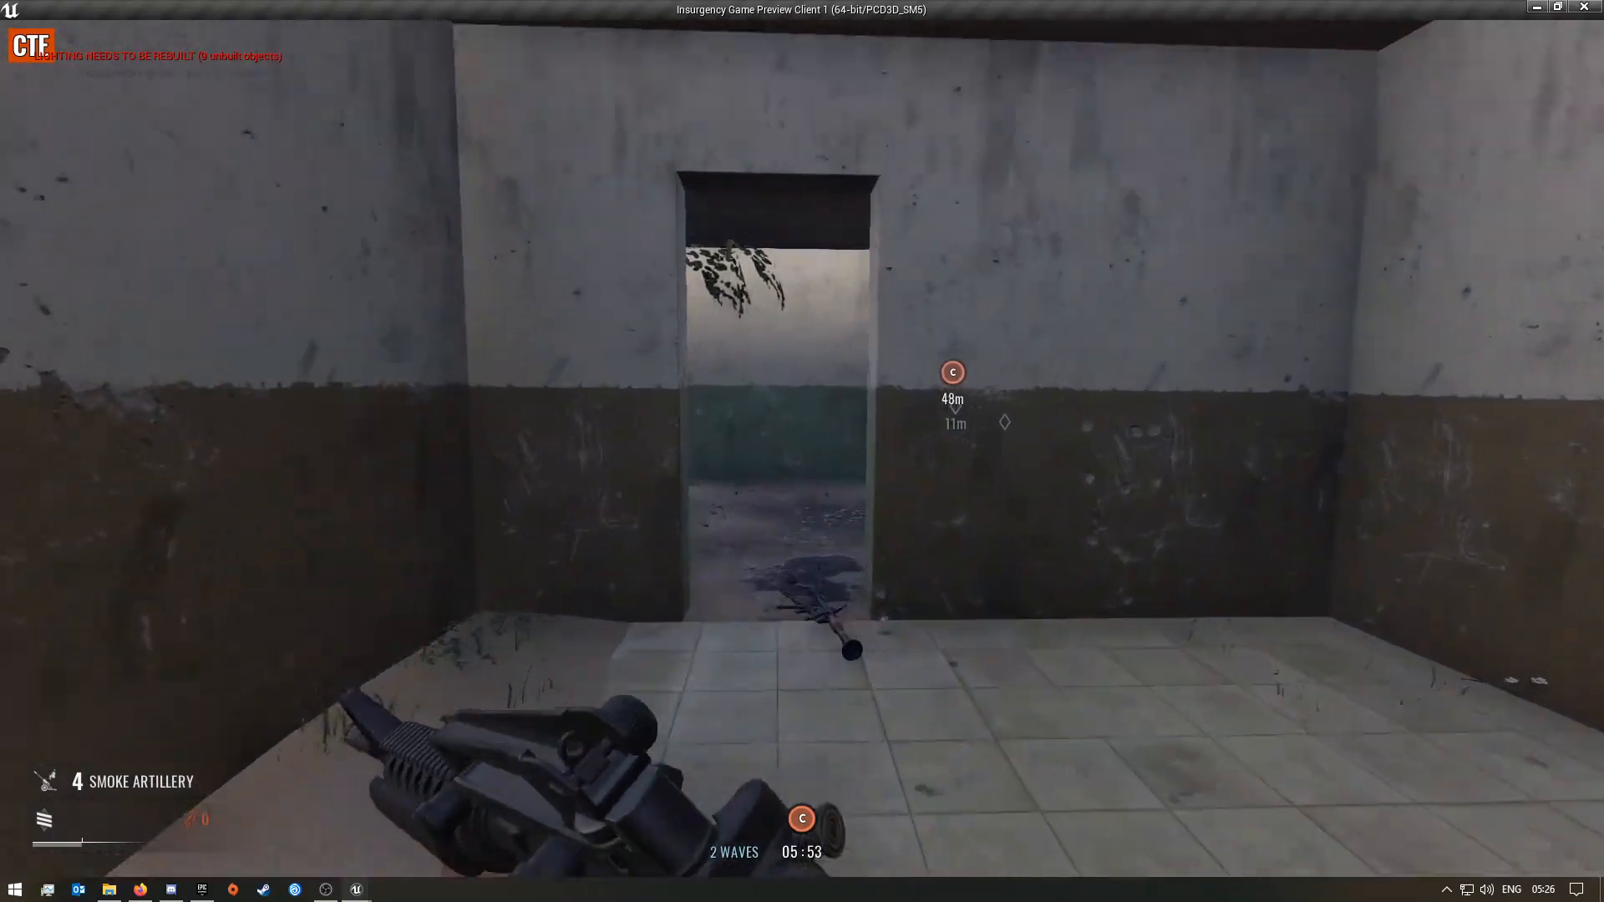
key(shift+w)
key(shift+w)
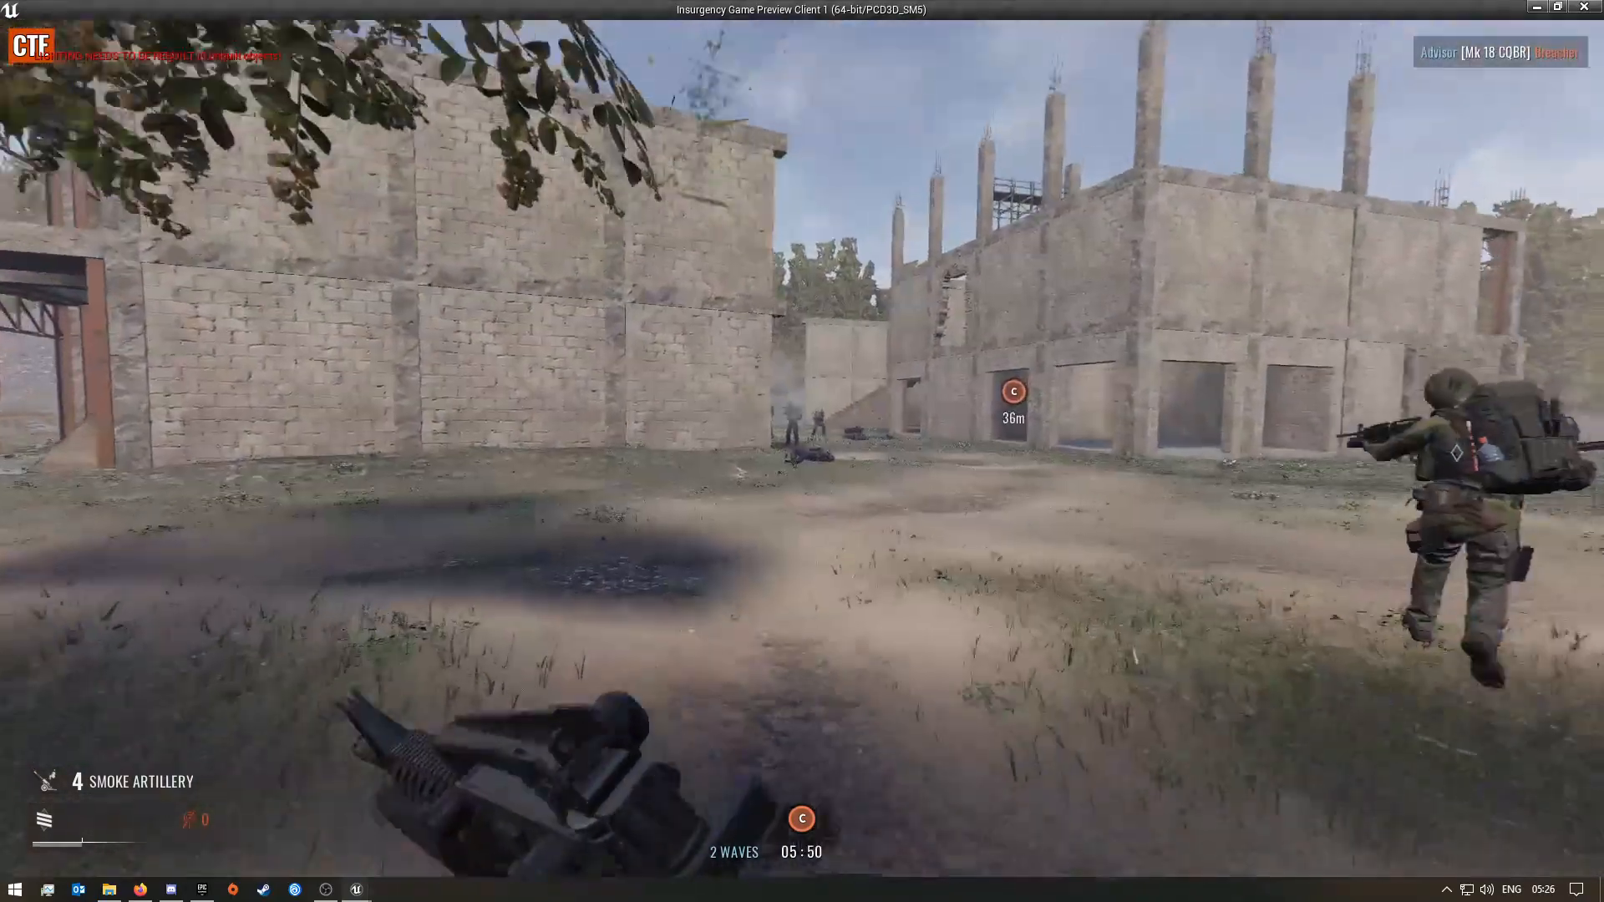
- Advance along the brick wall towards objective C, shoot the enemies from its corner, and reload the rifle
right_click(802, 451)
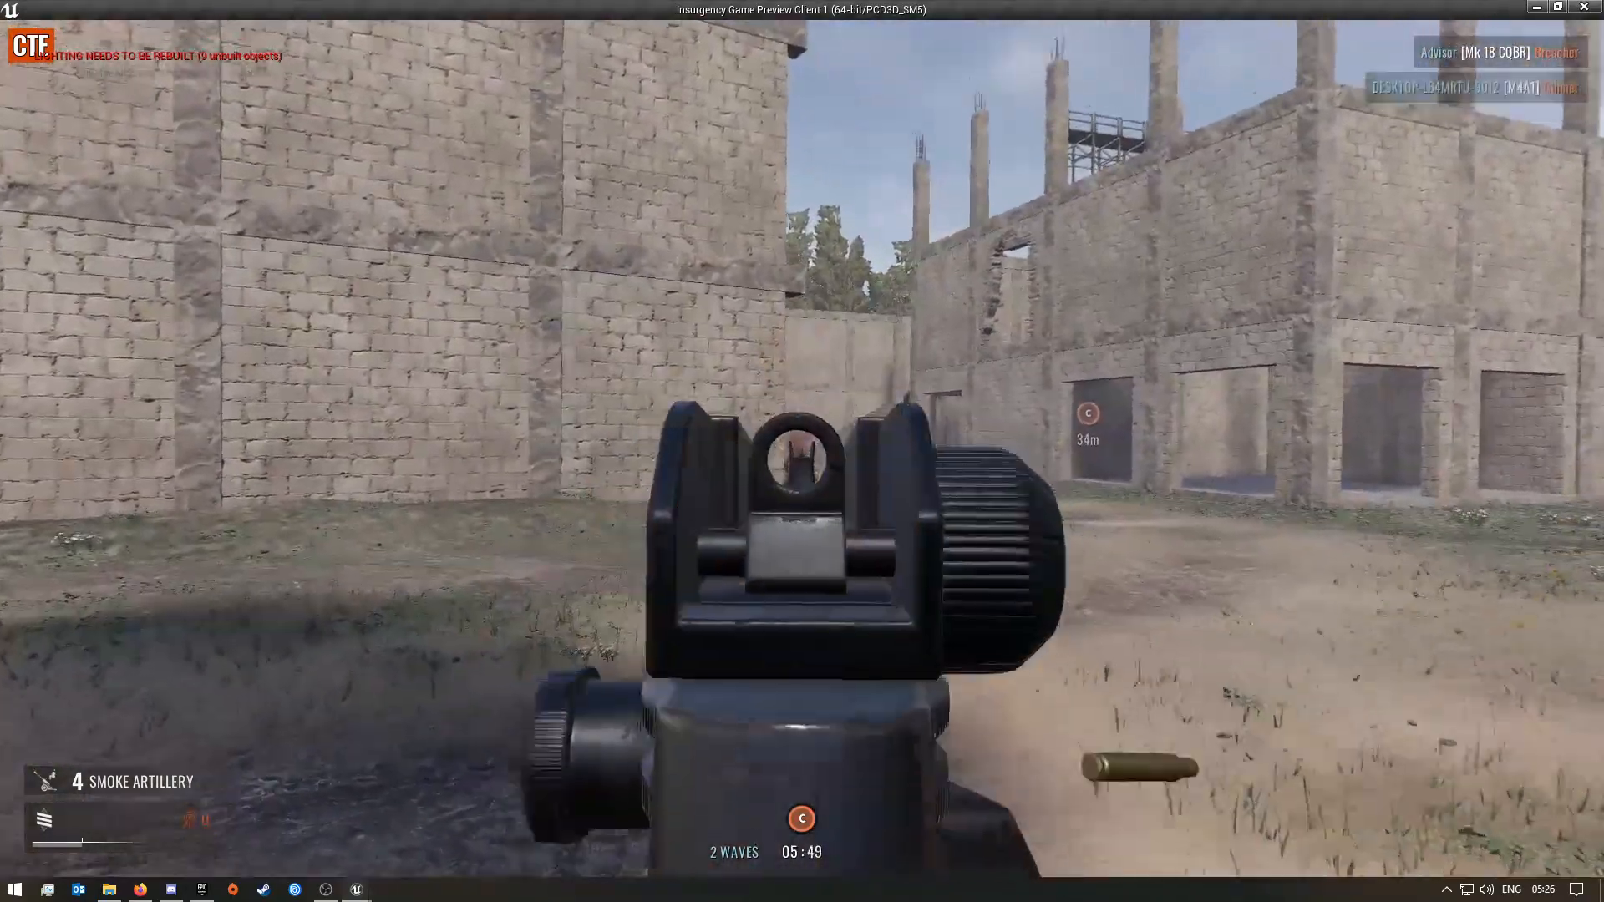
key(shift+w)
key(shift+w)
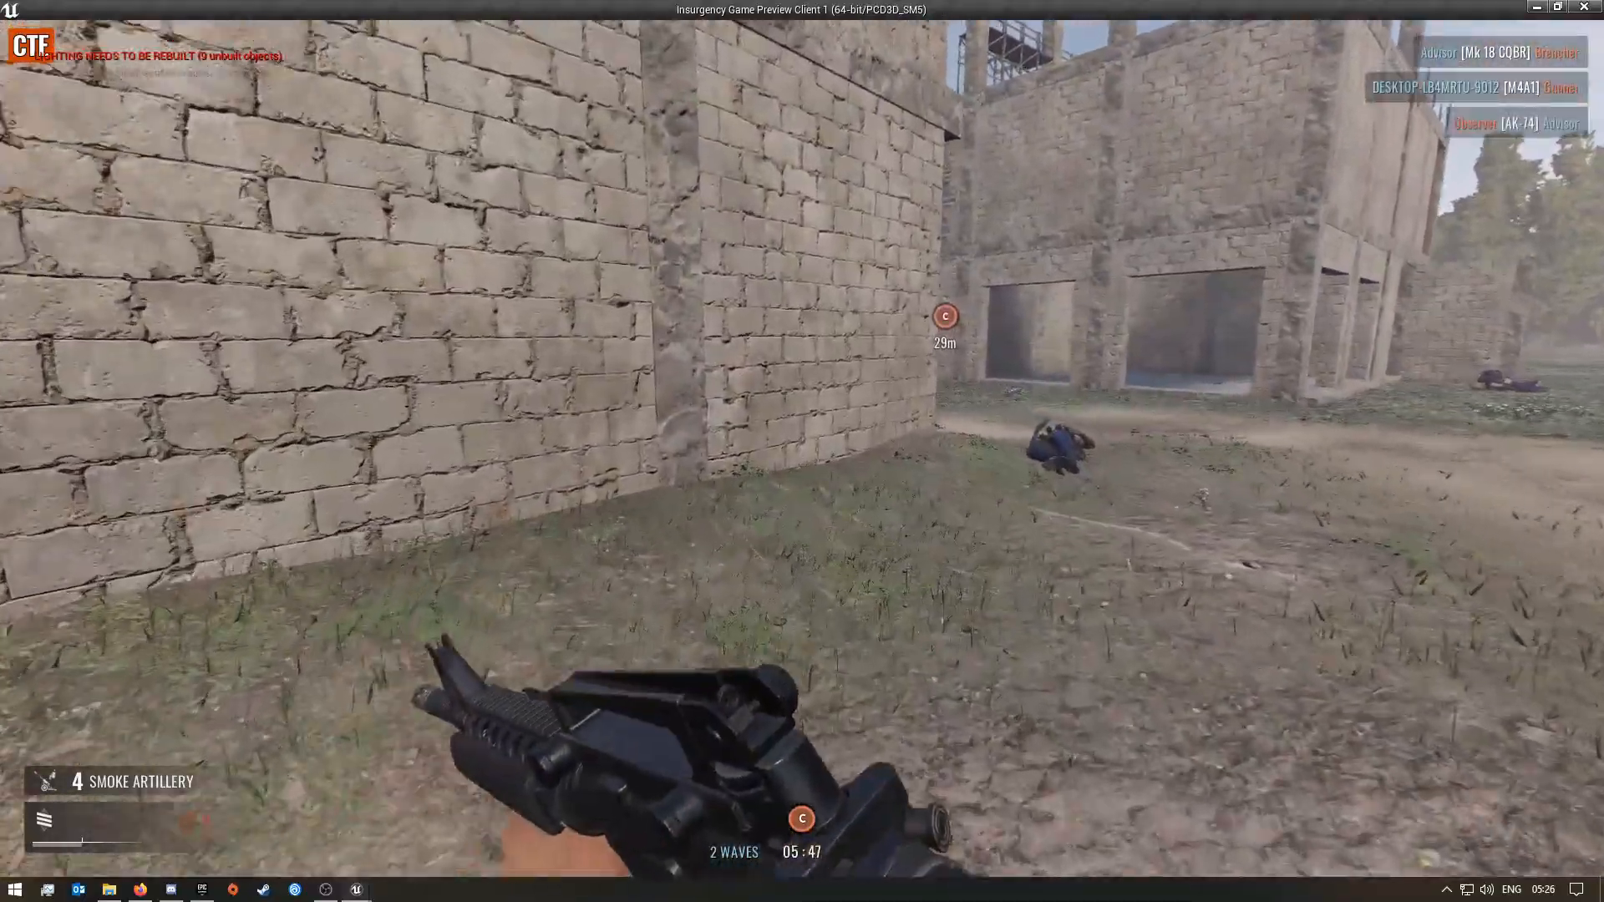
key(shift+w)
right_click(803, 451)
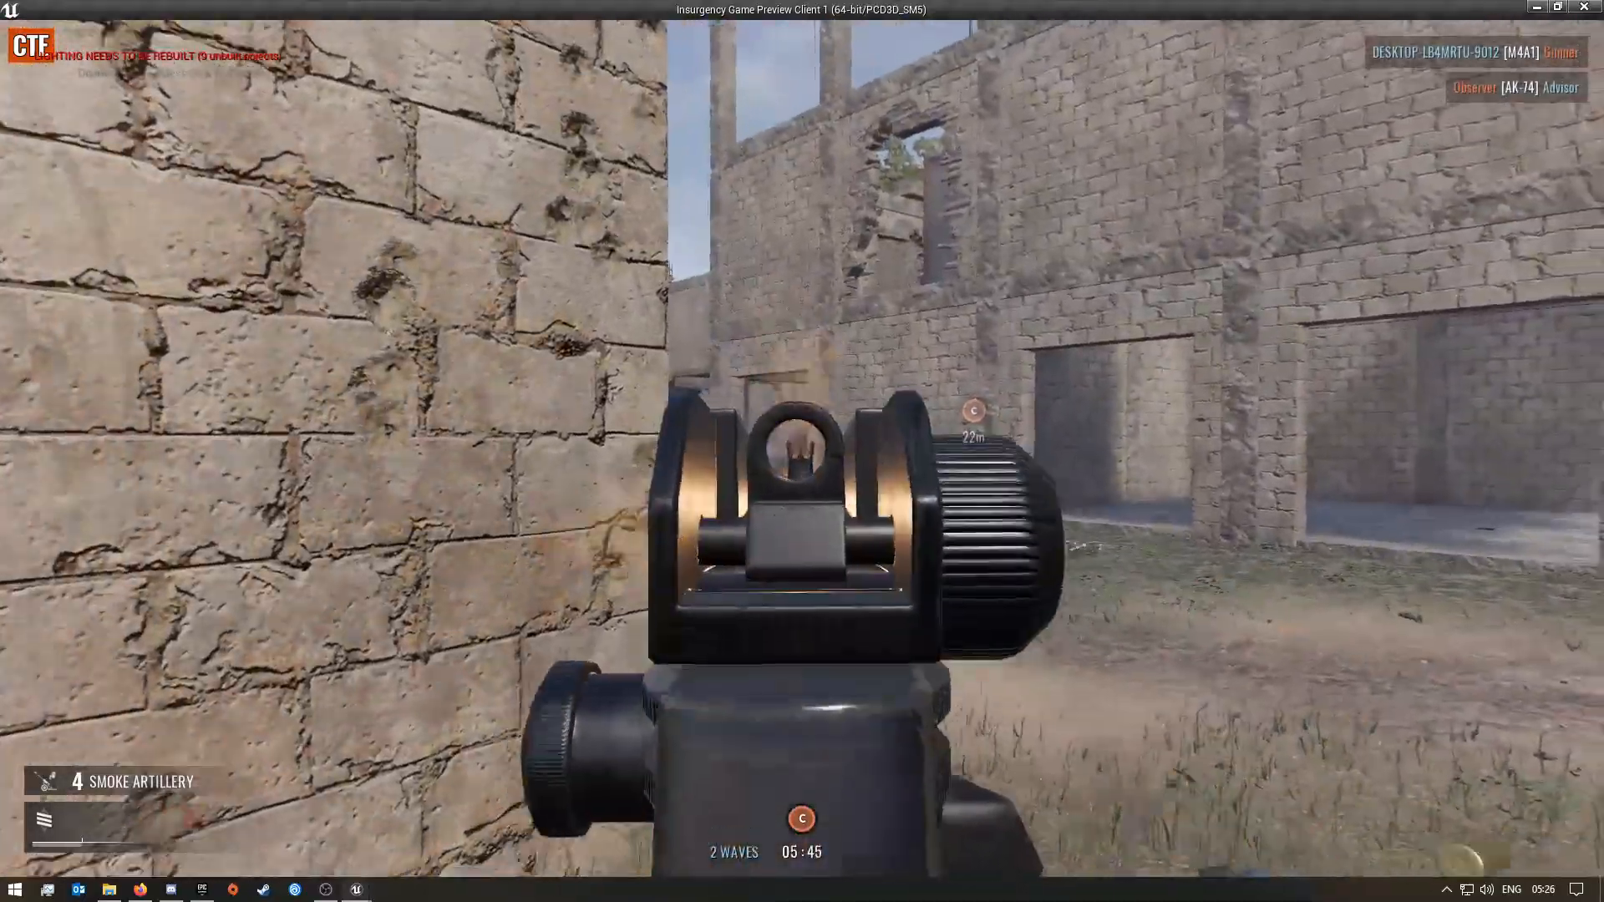
click(802, 451)
key(r)
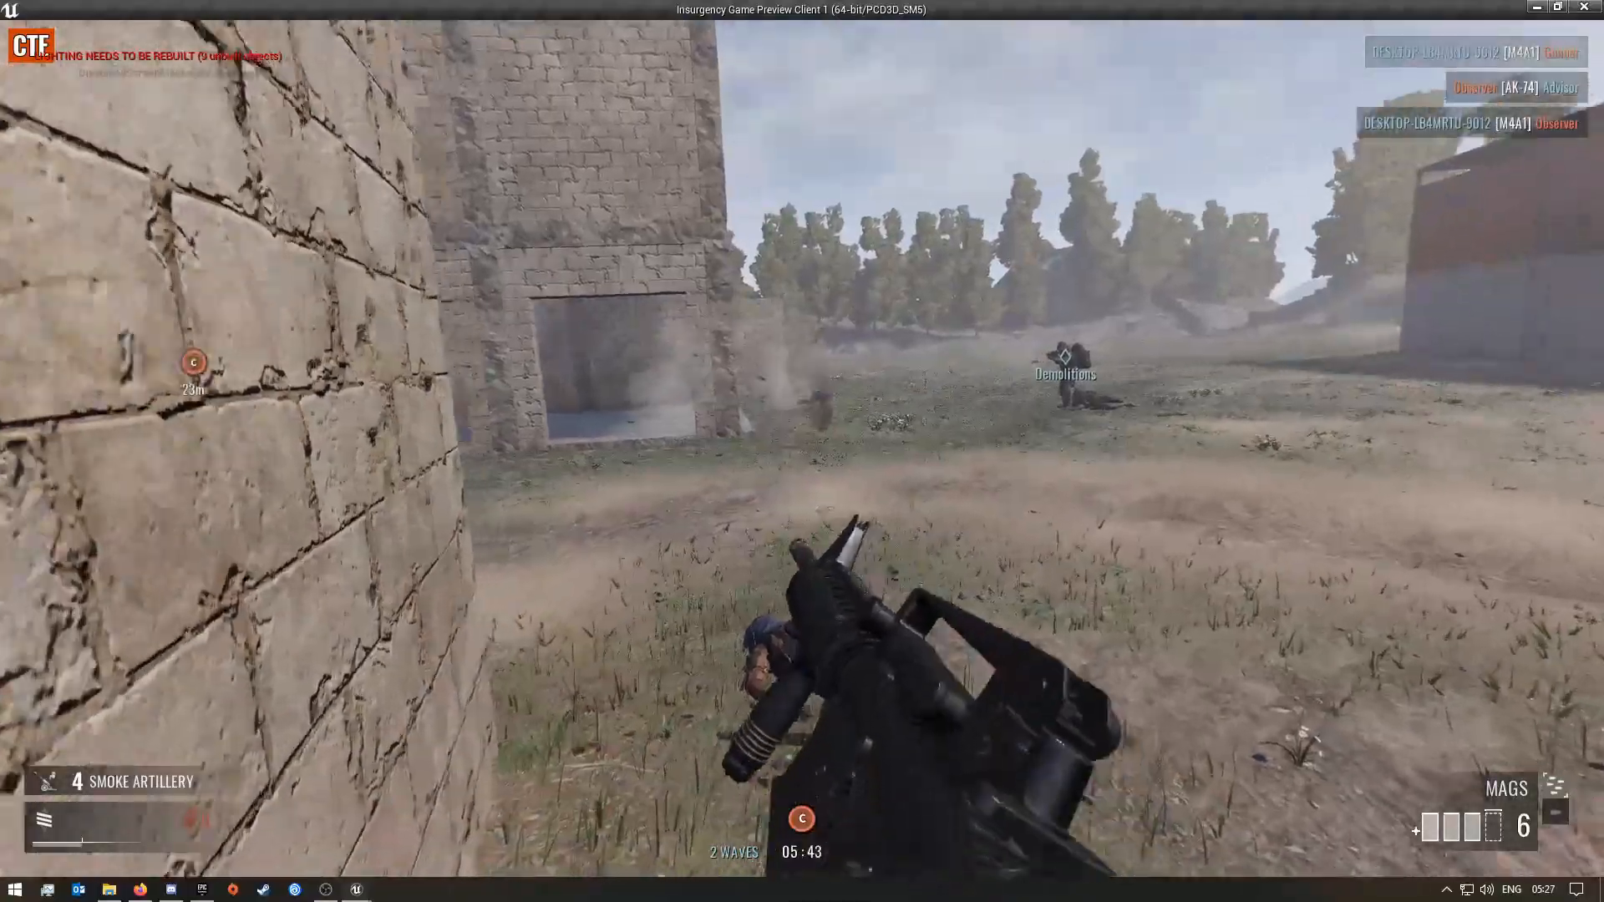
- Shoot the enemies in the yard outside objective C and enter the ruin's open-sided room to start capturing Charlie
key(w)
key(w)
right_click(802, 451)
click(802, 451)
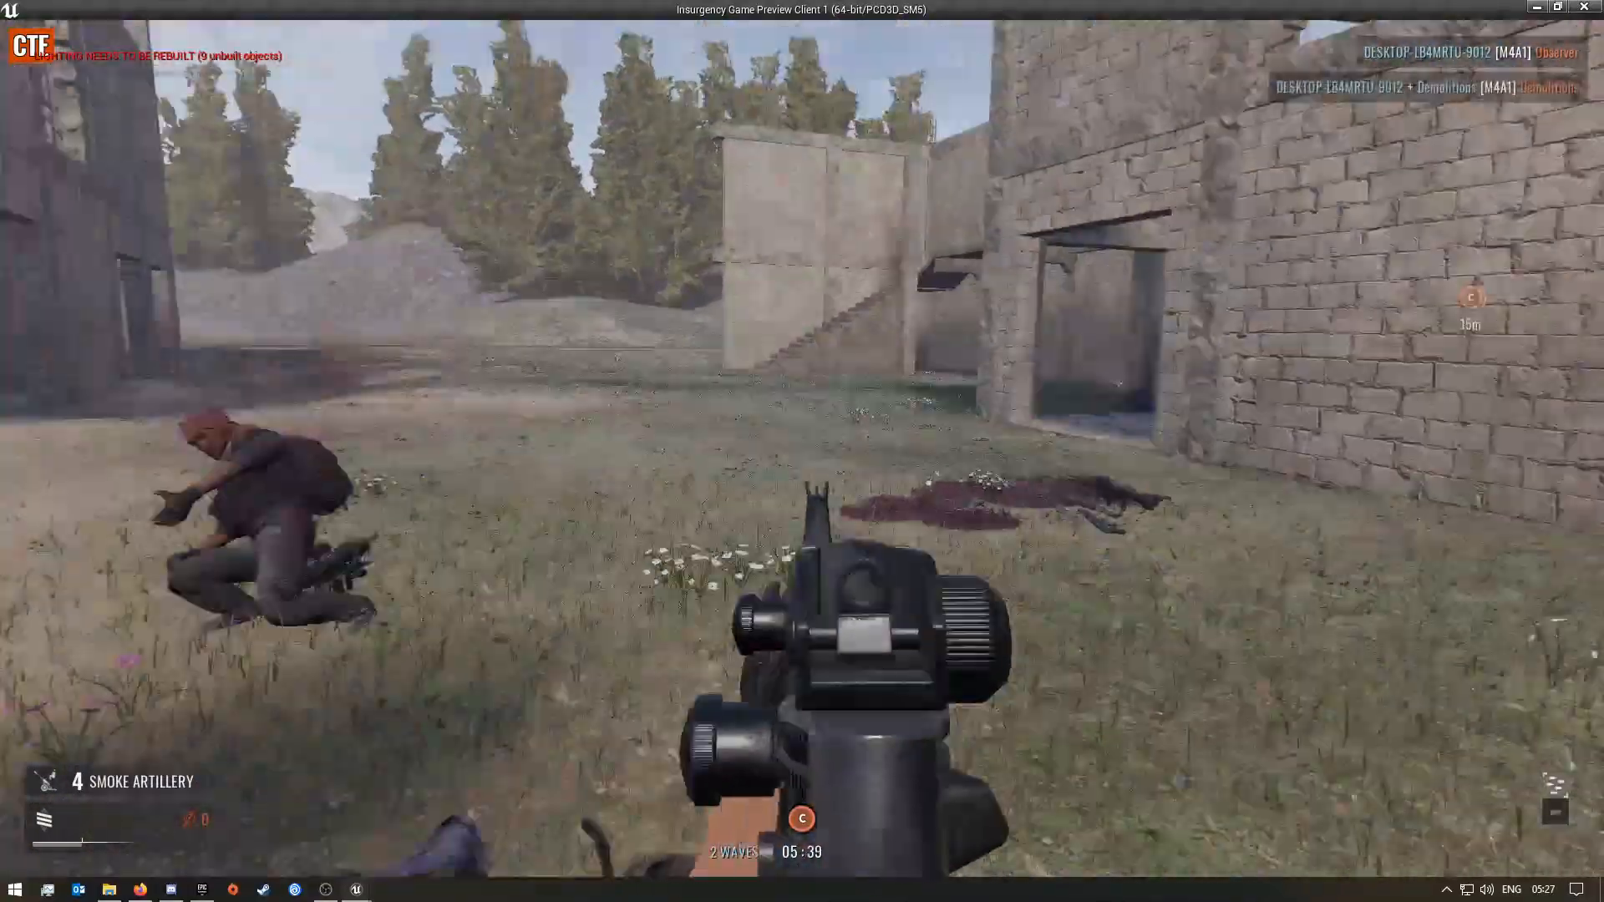
key(w)
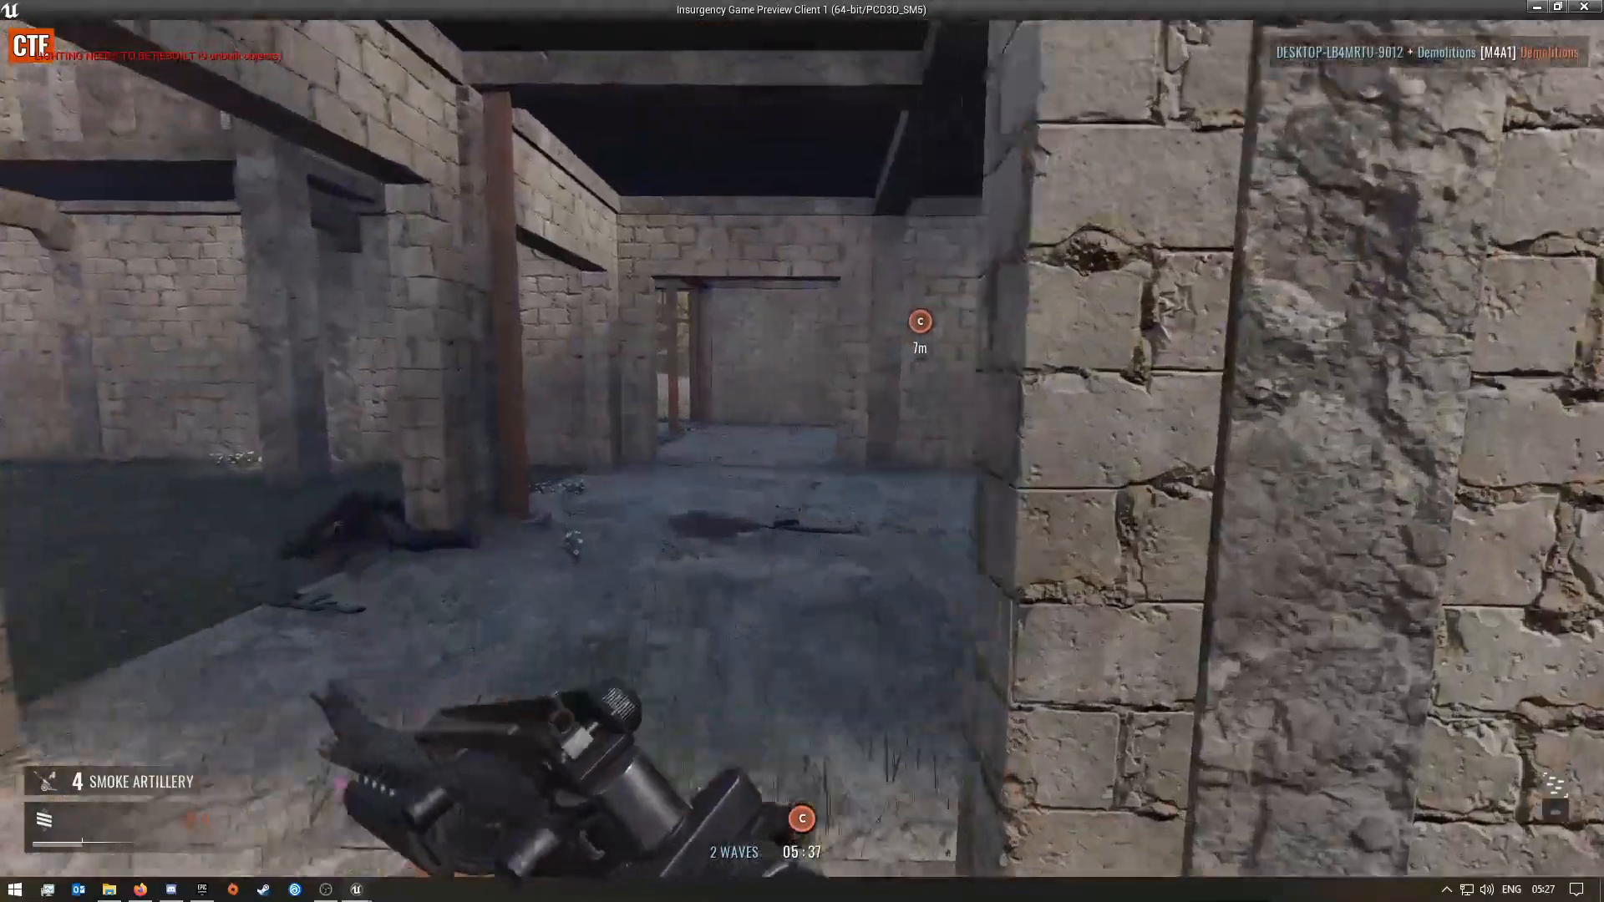
key(w)
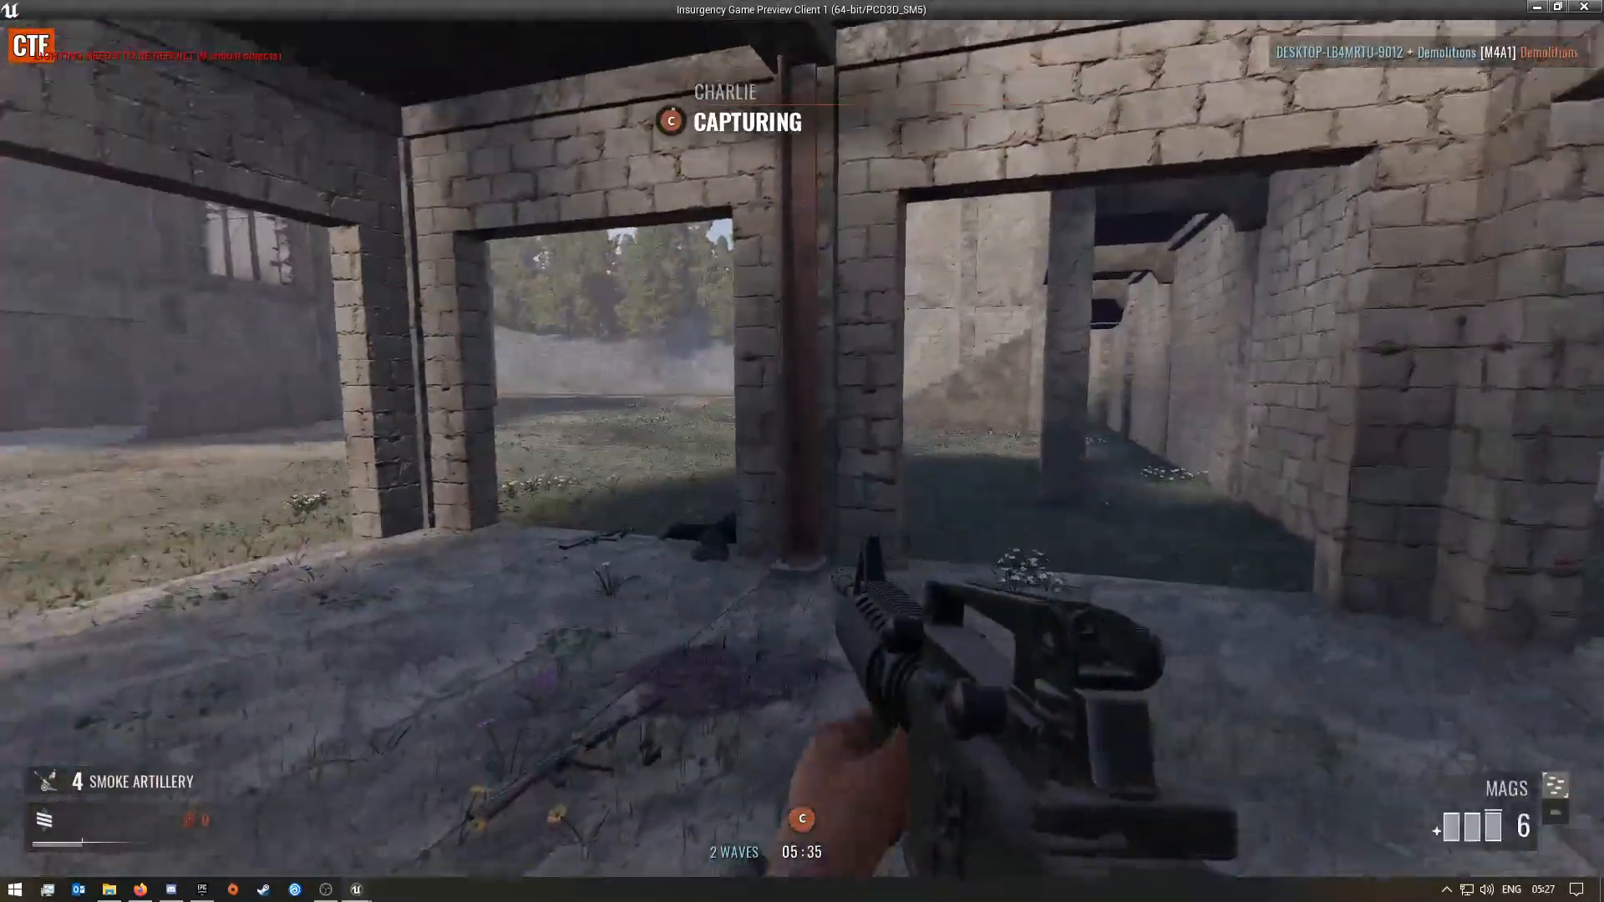
- Hold inside the Charlie capture area and check the match overview's objective map and team lists
key(s)
key(w)
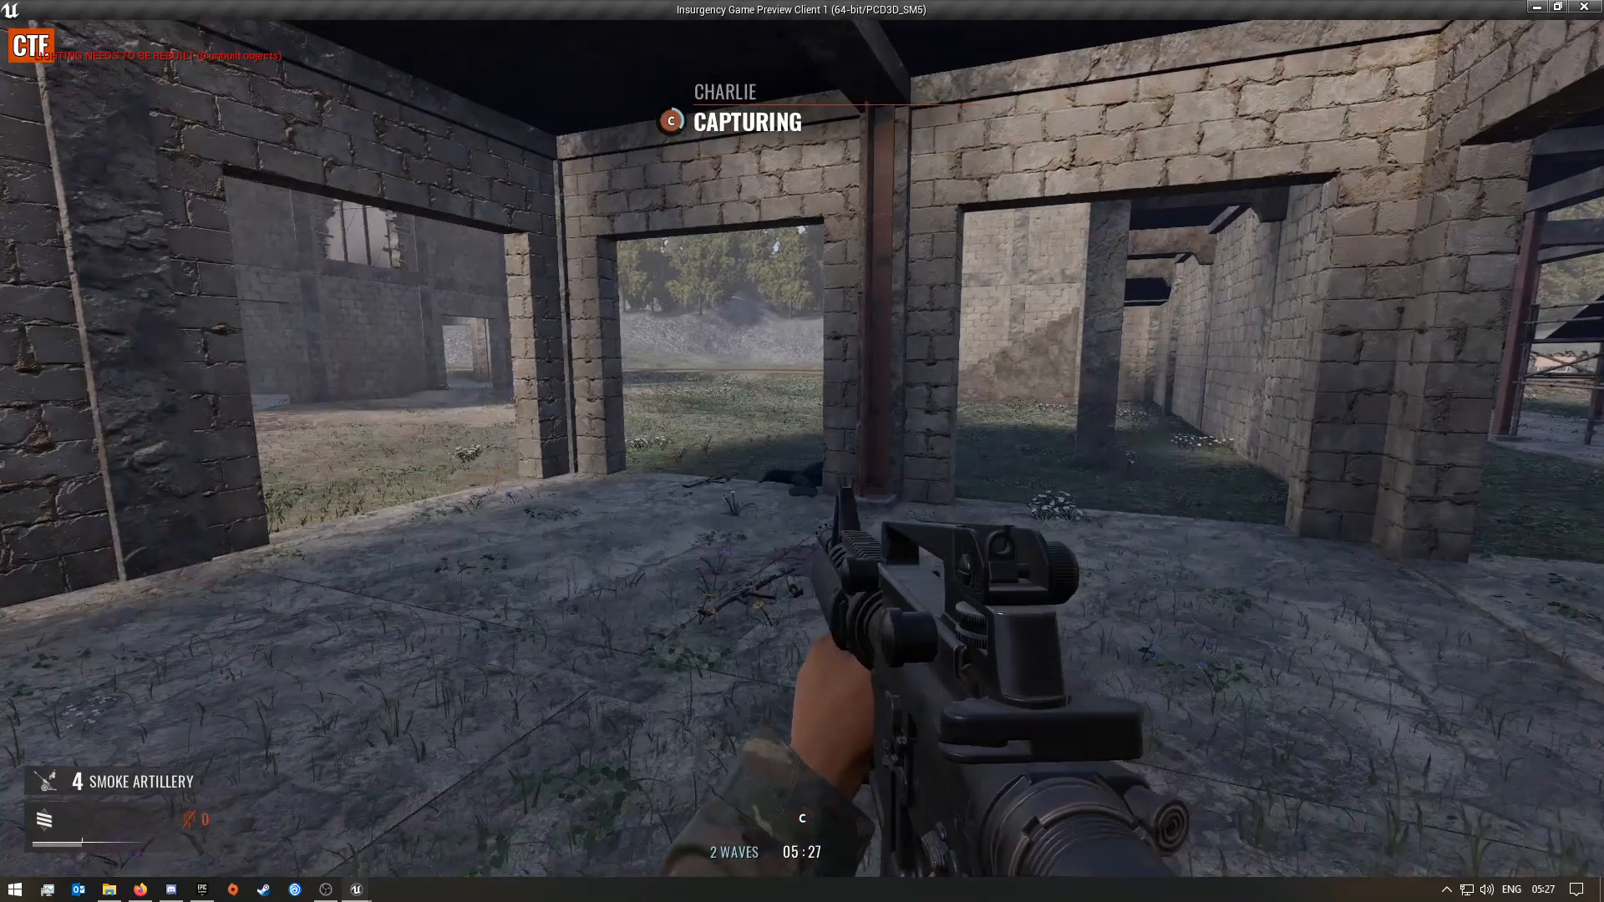
key(Tab)
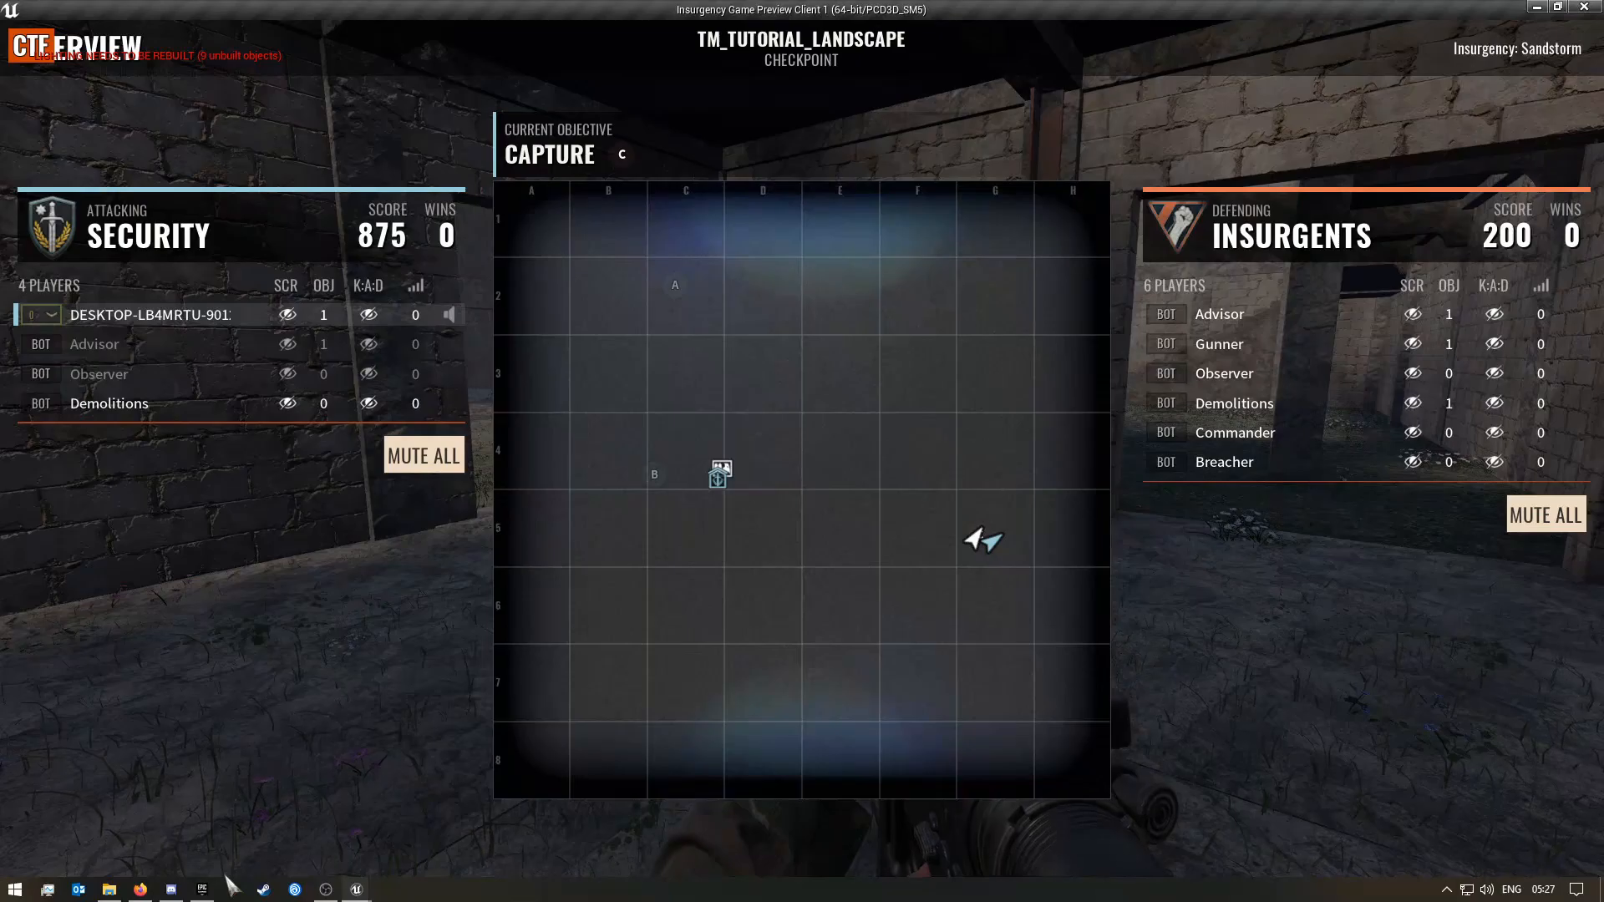
key(Tab)
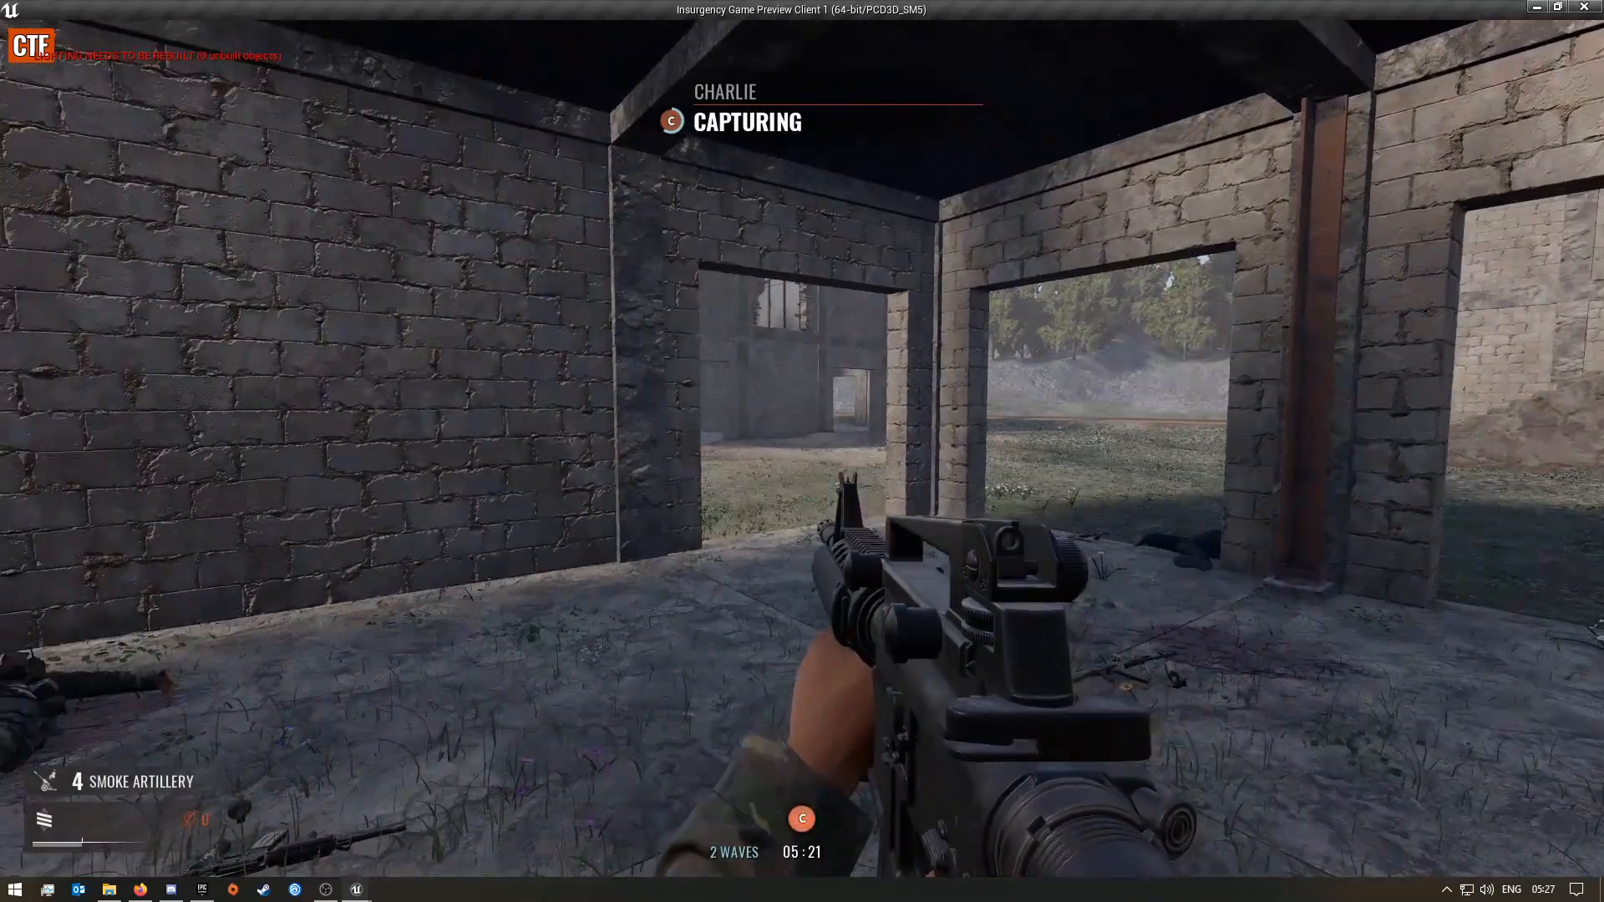
- Stay within the Charlie capture area, guarding its wall openings, until the objective is captured
key(a)
key(w)
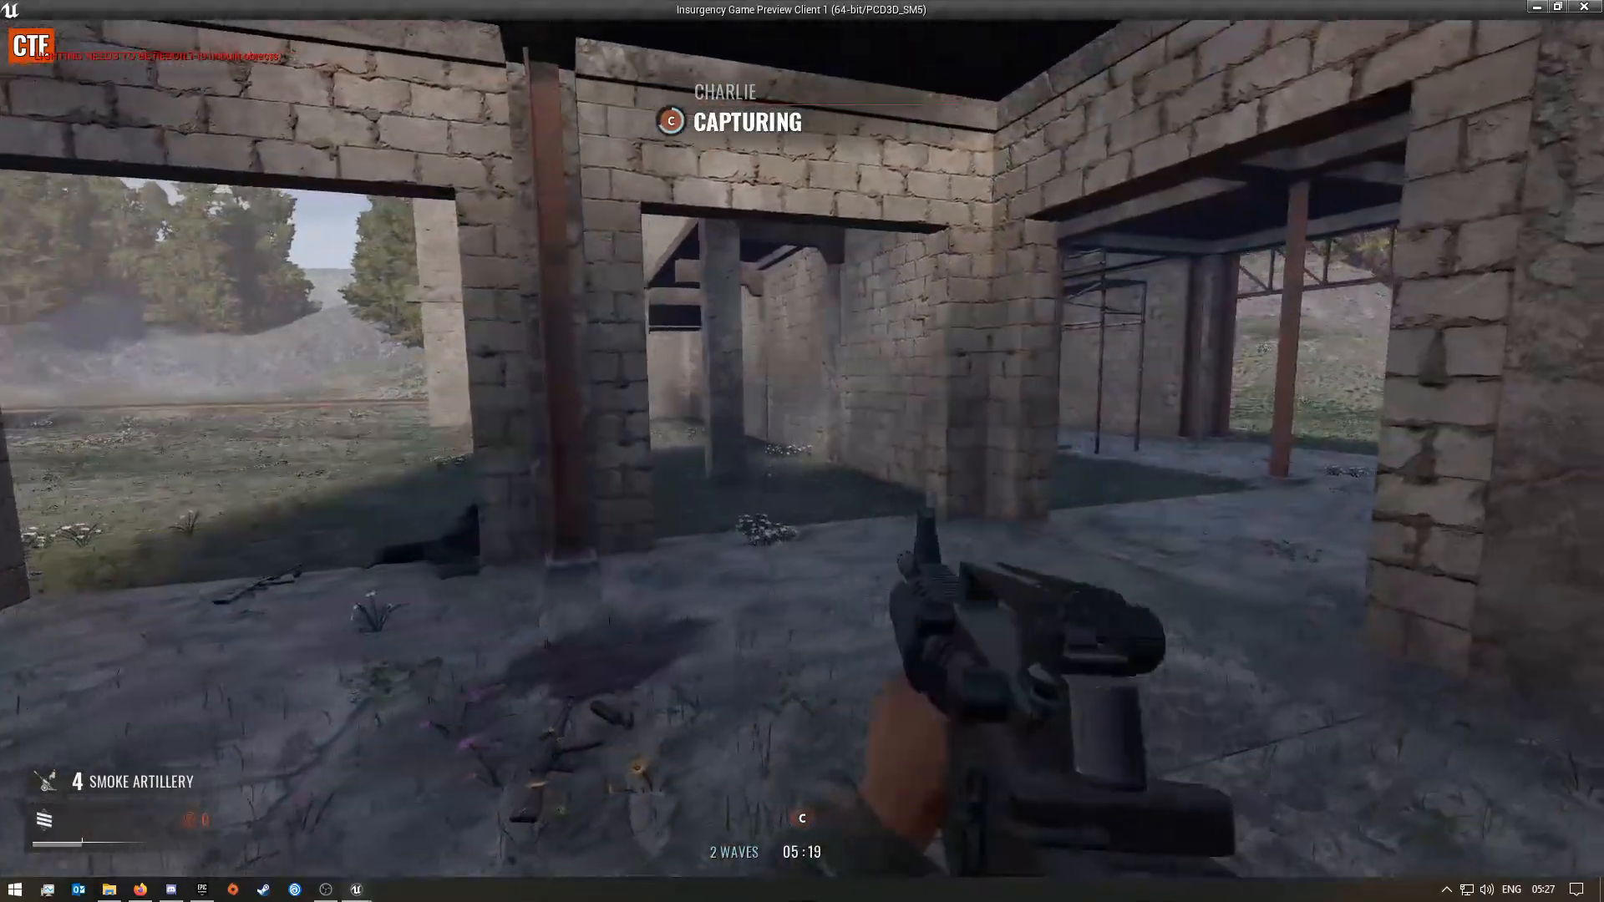
key(s)
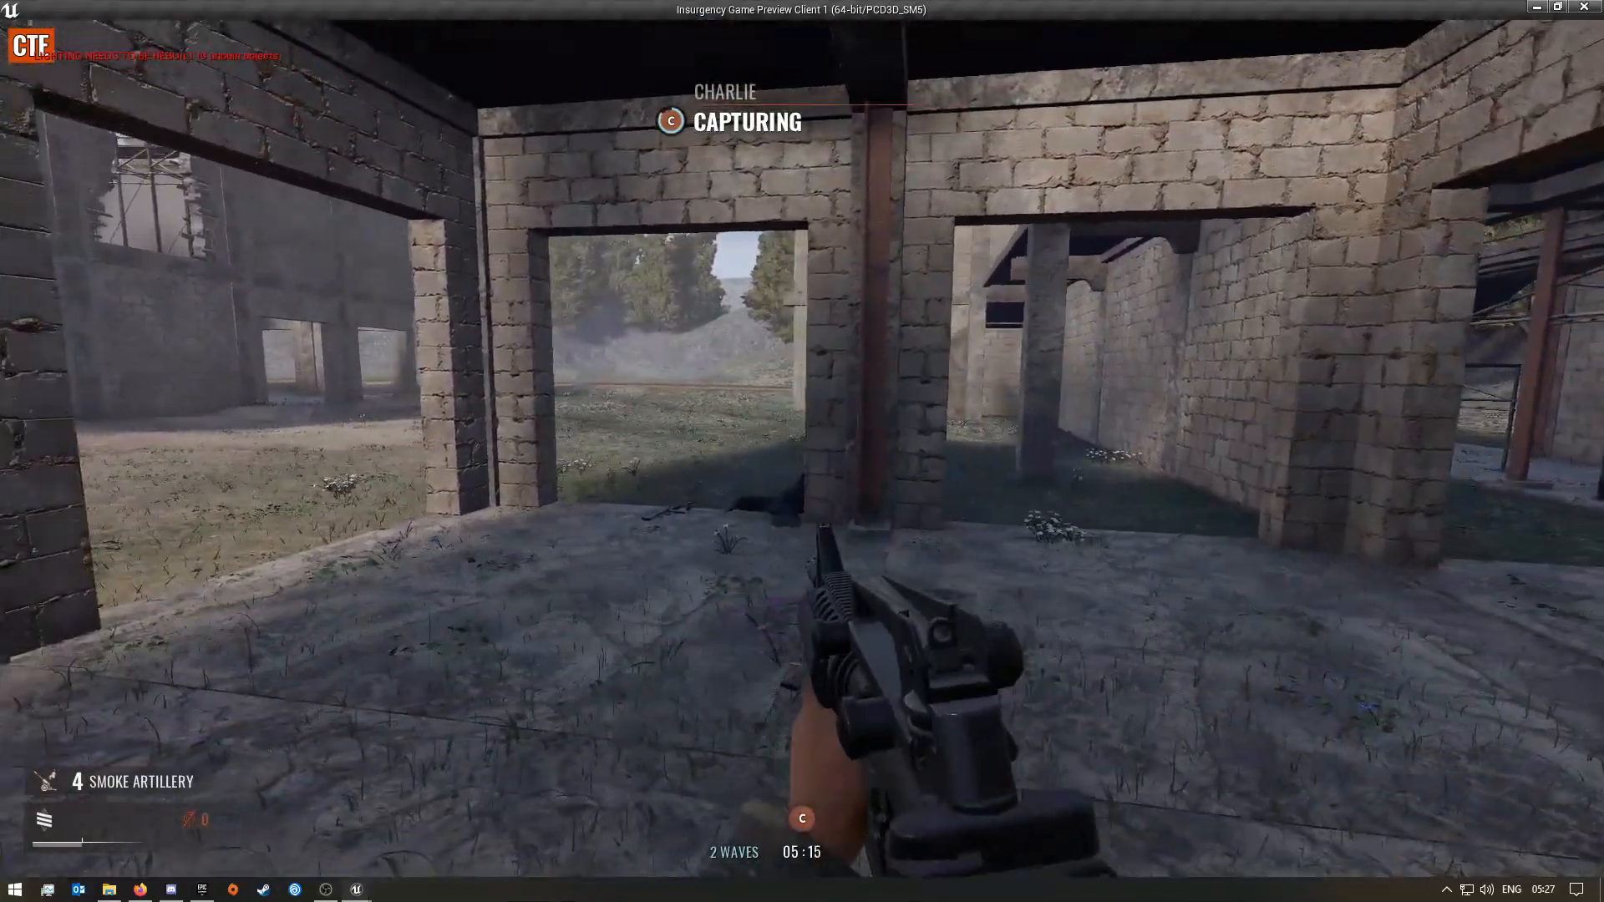
key(w)
key(s)
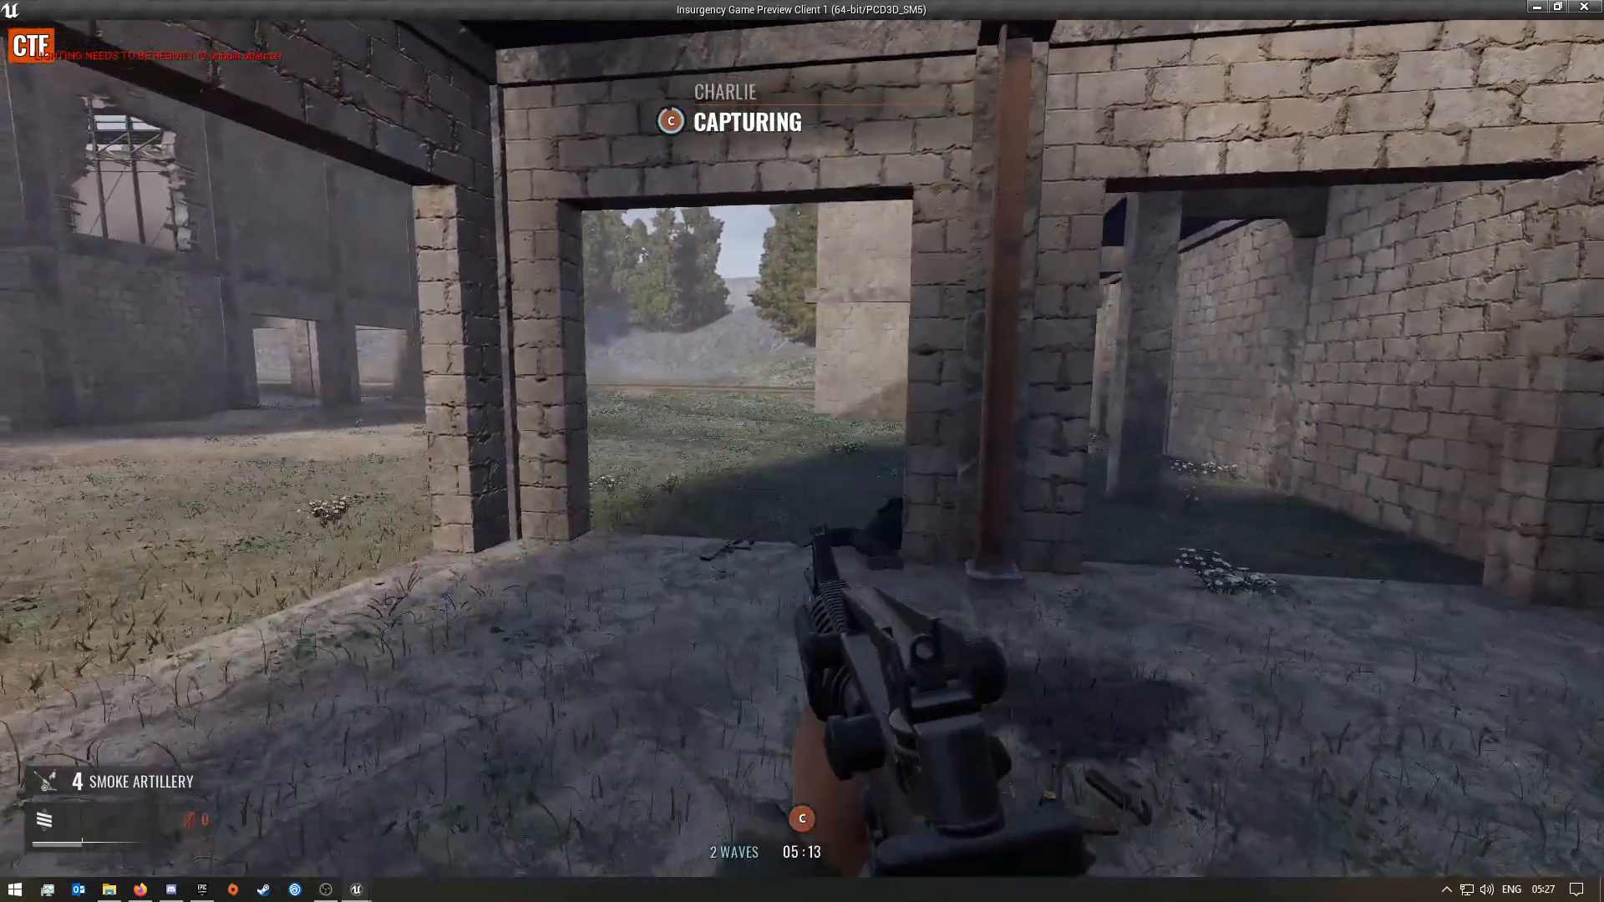
key(w)
key(s)
key(s)
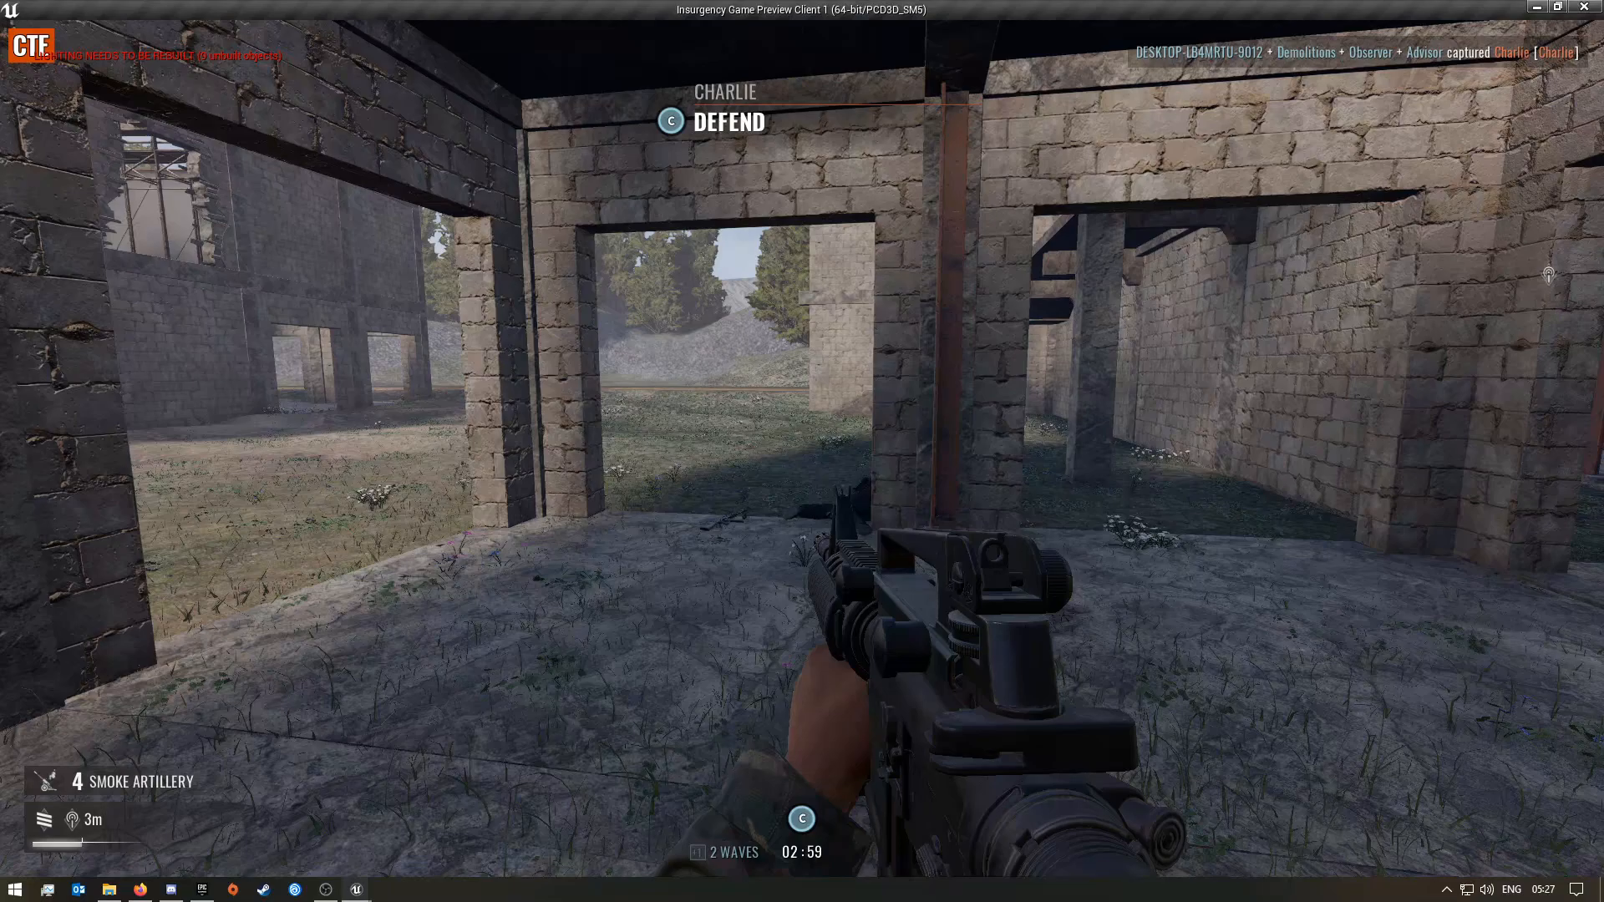
- Leave the preview, review the map's game mode, UI and lighting sublevels in the editor, and return to the actor list
key(Escape)
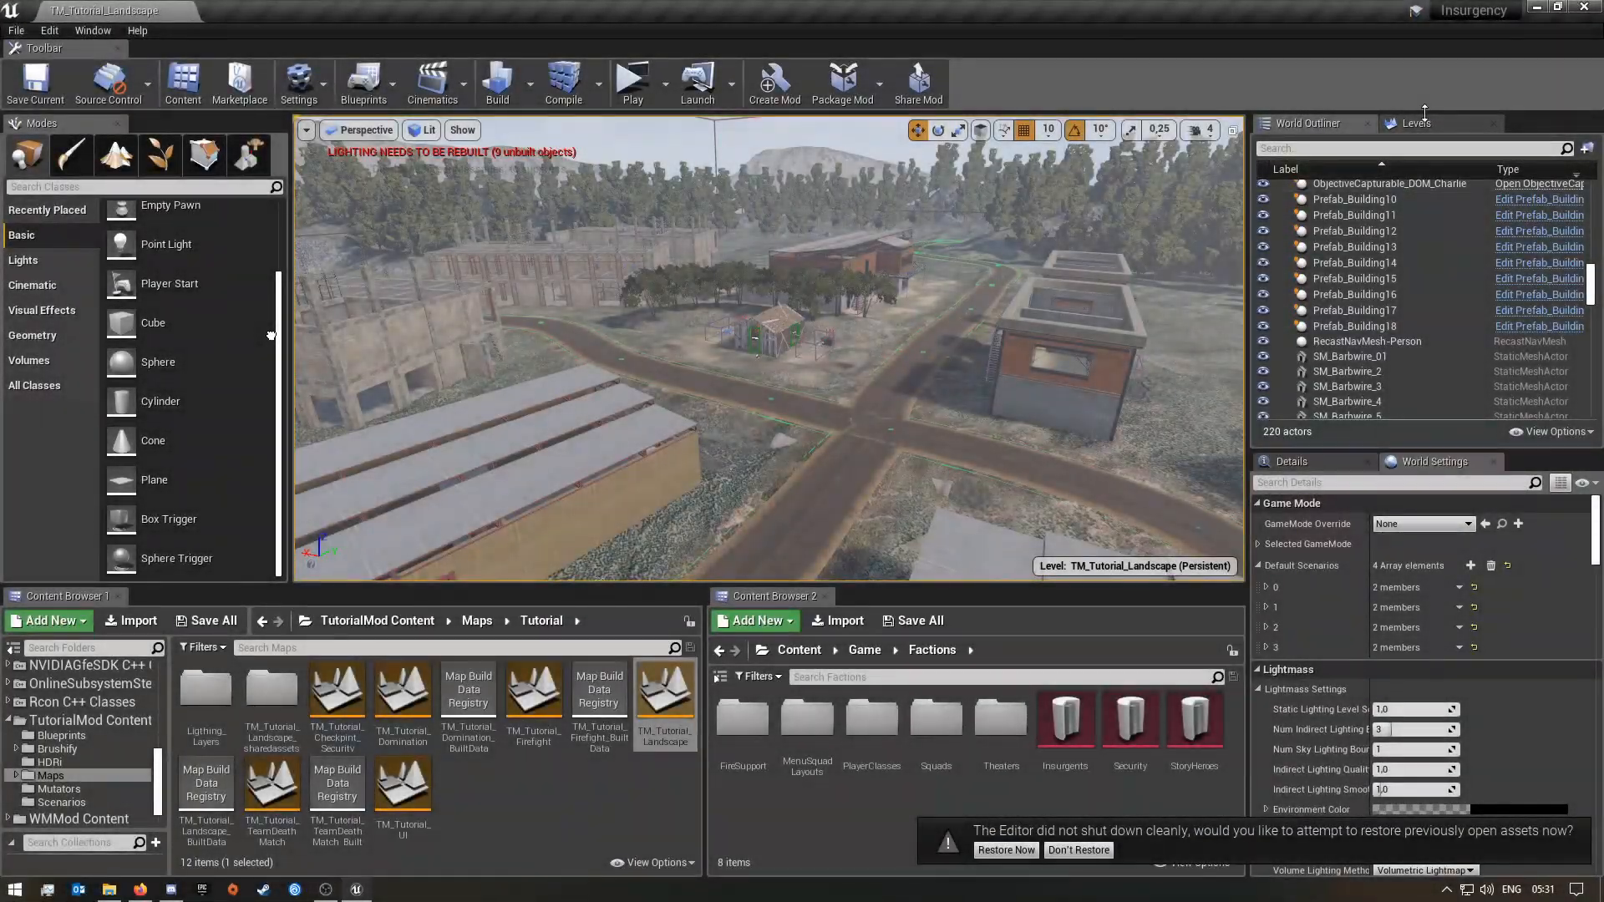
click(1421, 123)
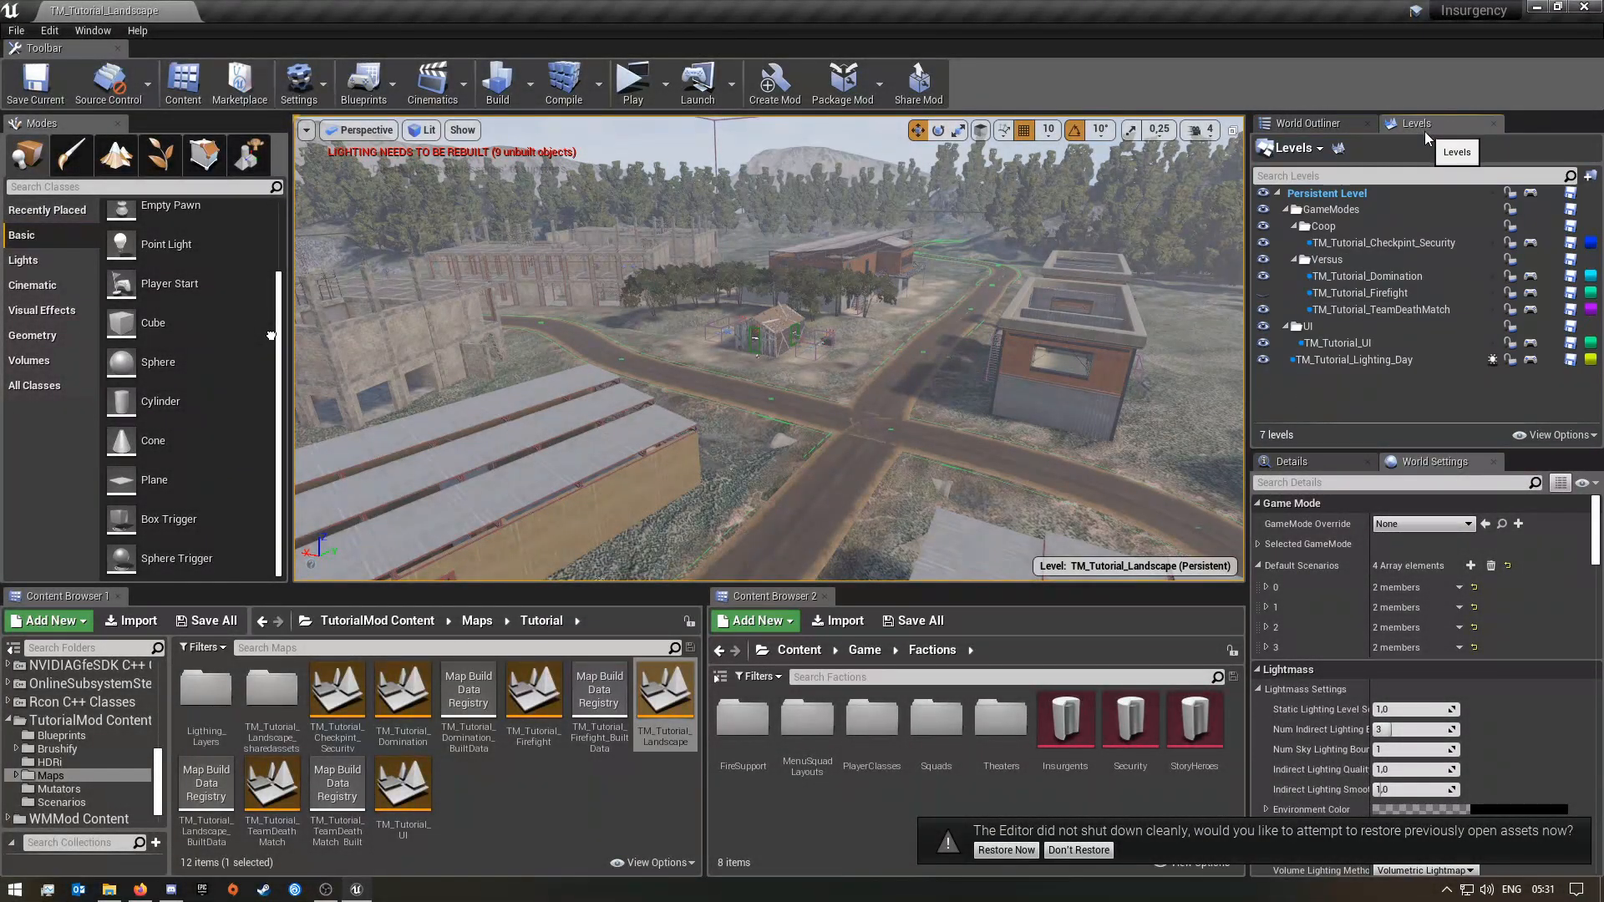
click(1329, 124)
right_drag(919, 351, 584, 351)
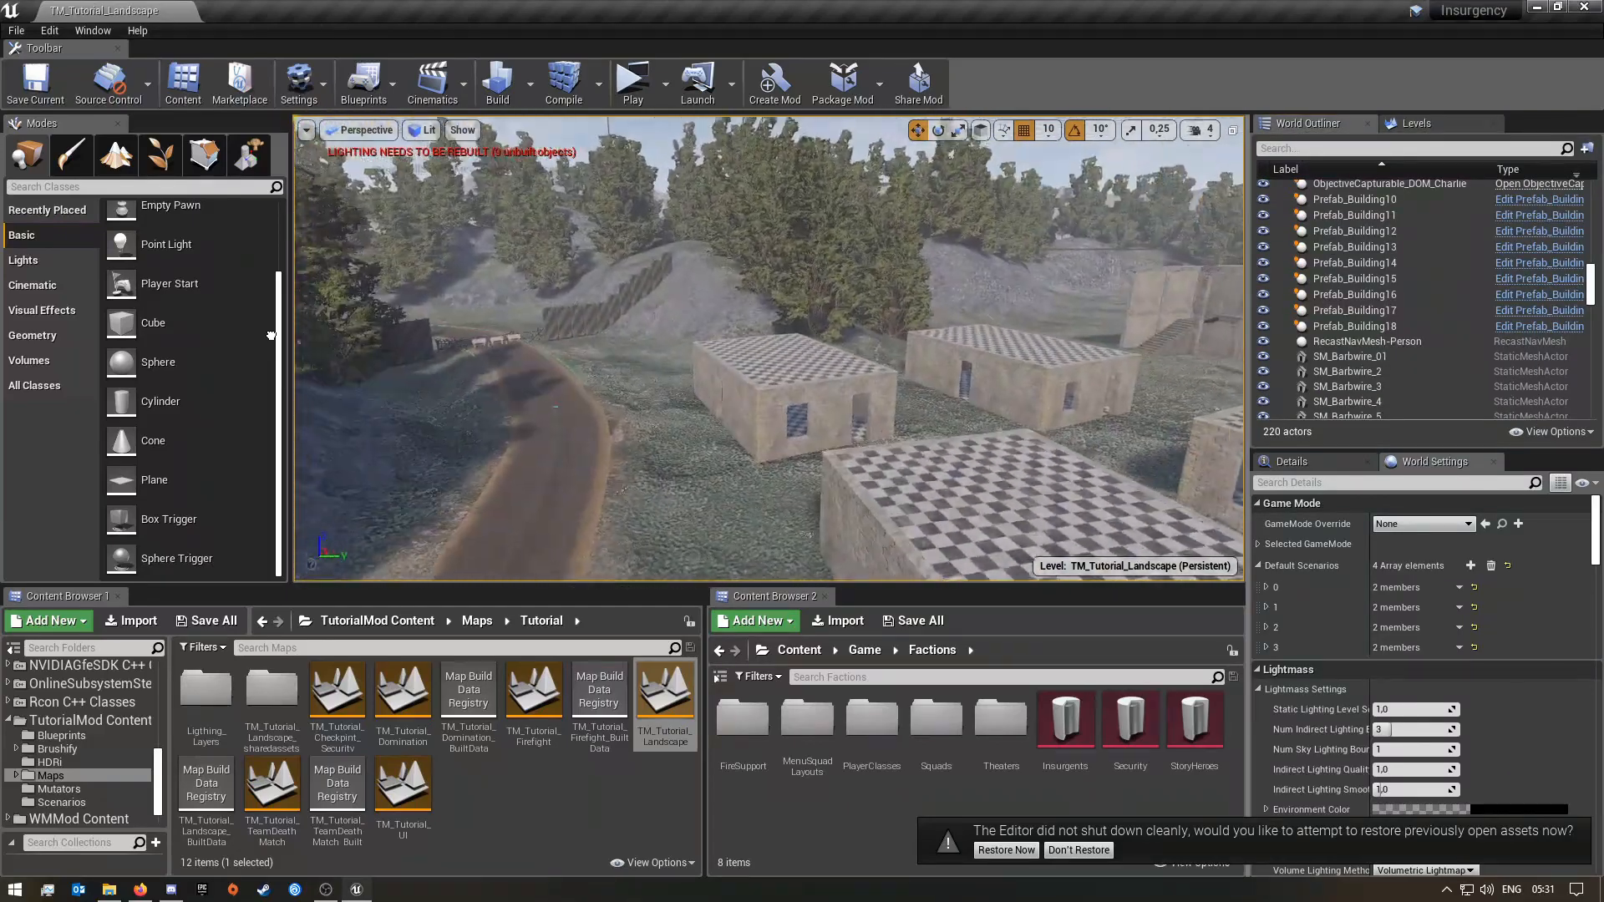
right_drag(769, 347, 819, 359)
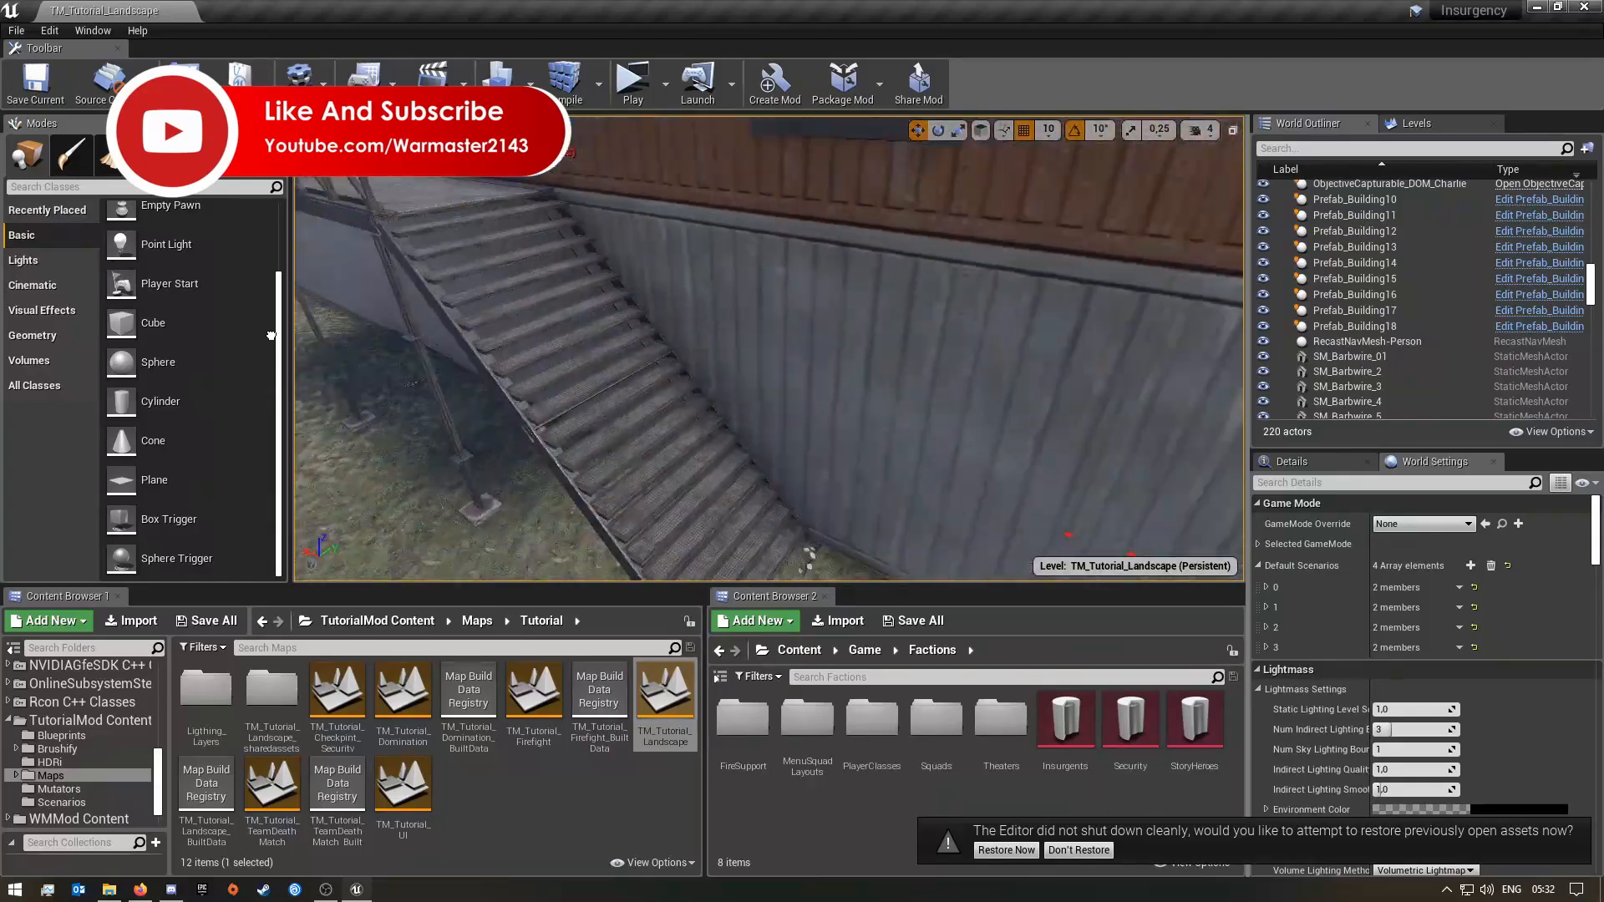
right_drag(769, 348, 859, 330)
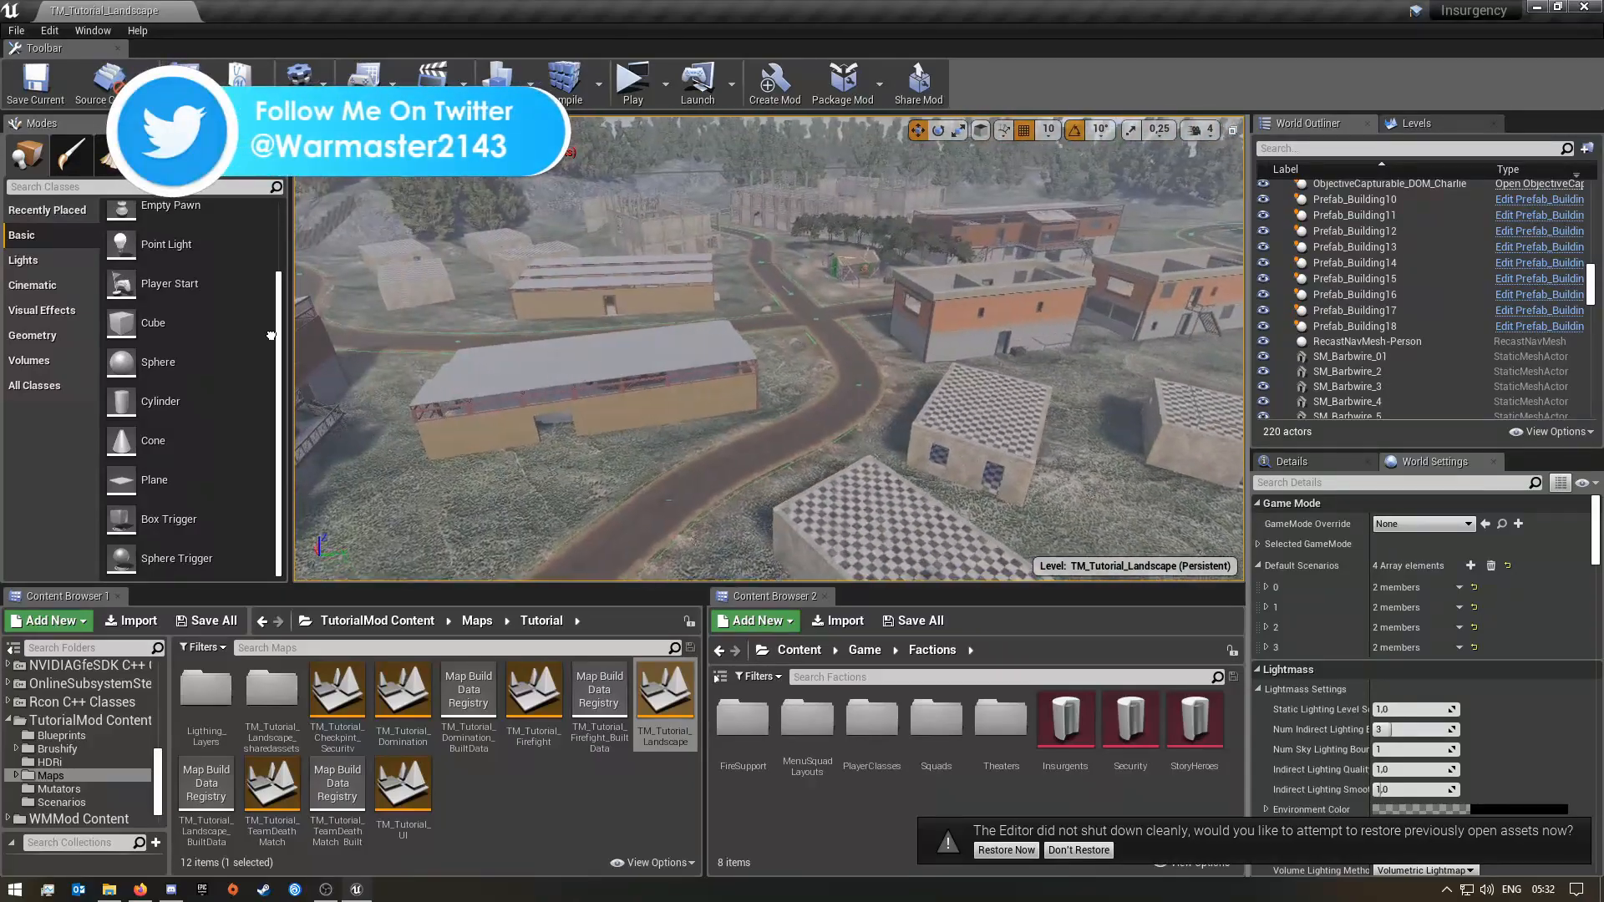
right_drag(769, 348, 886, 350)
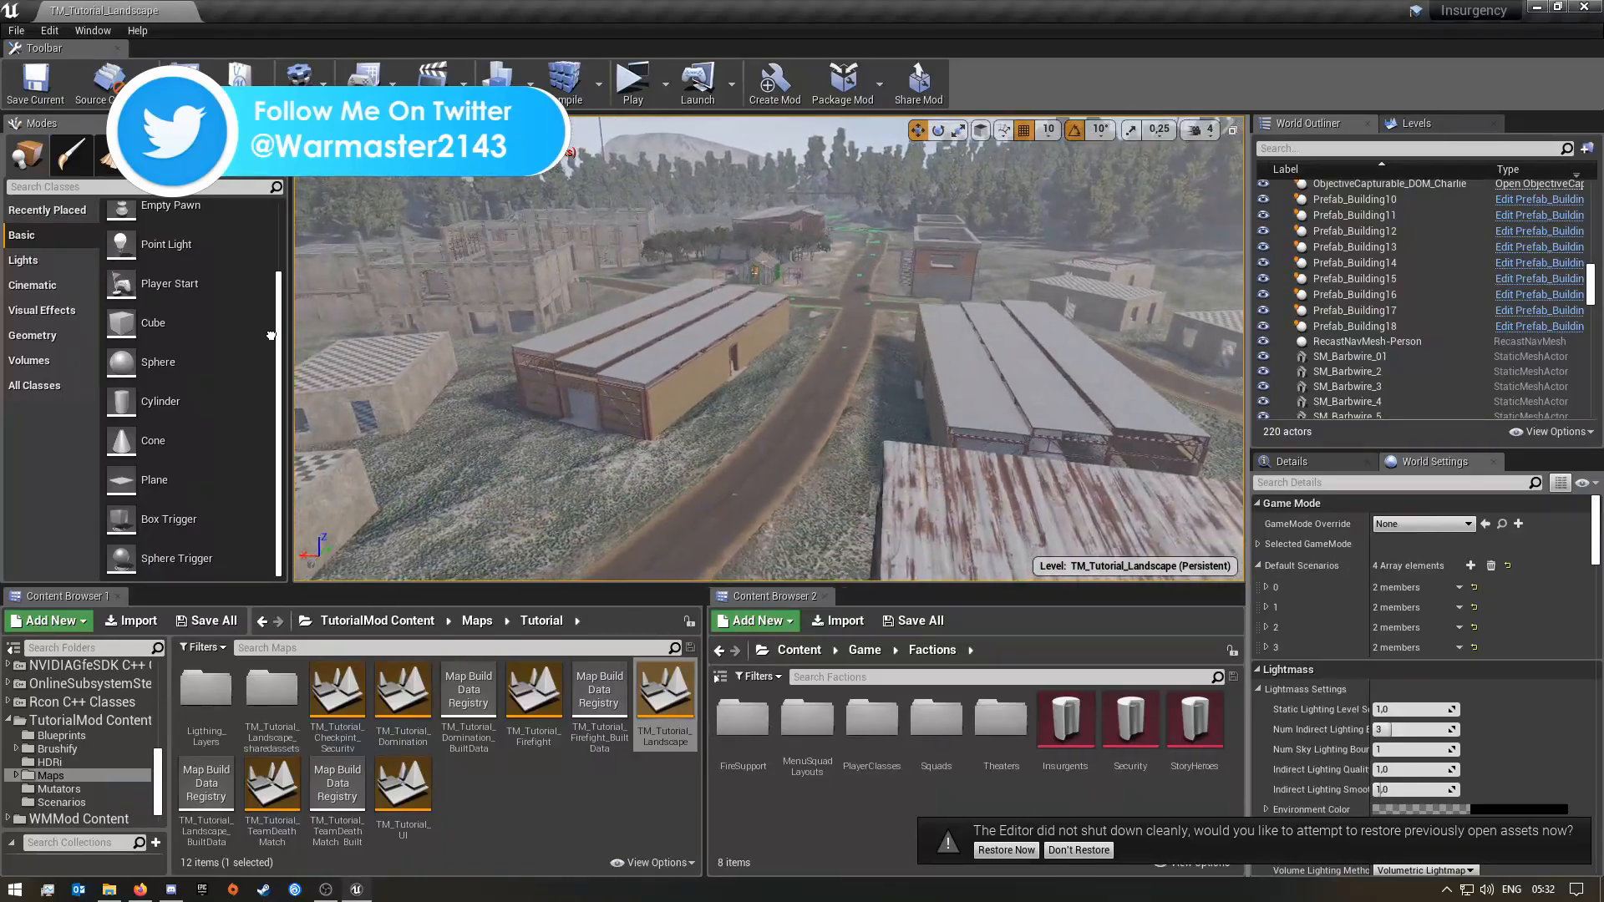
right_drag(769, 348, 686, 351)
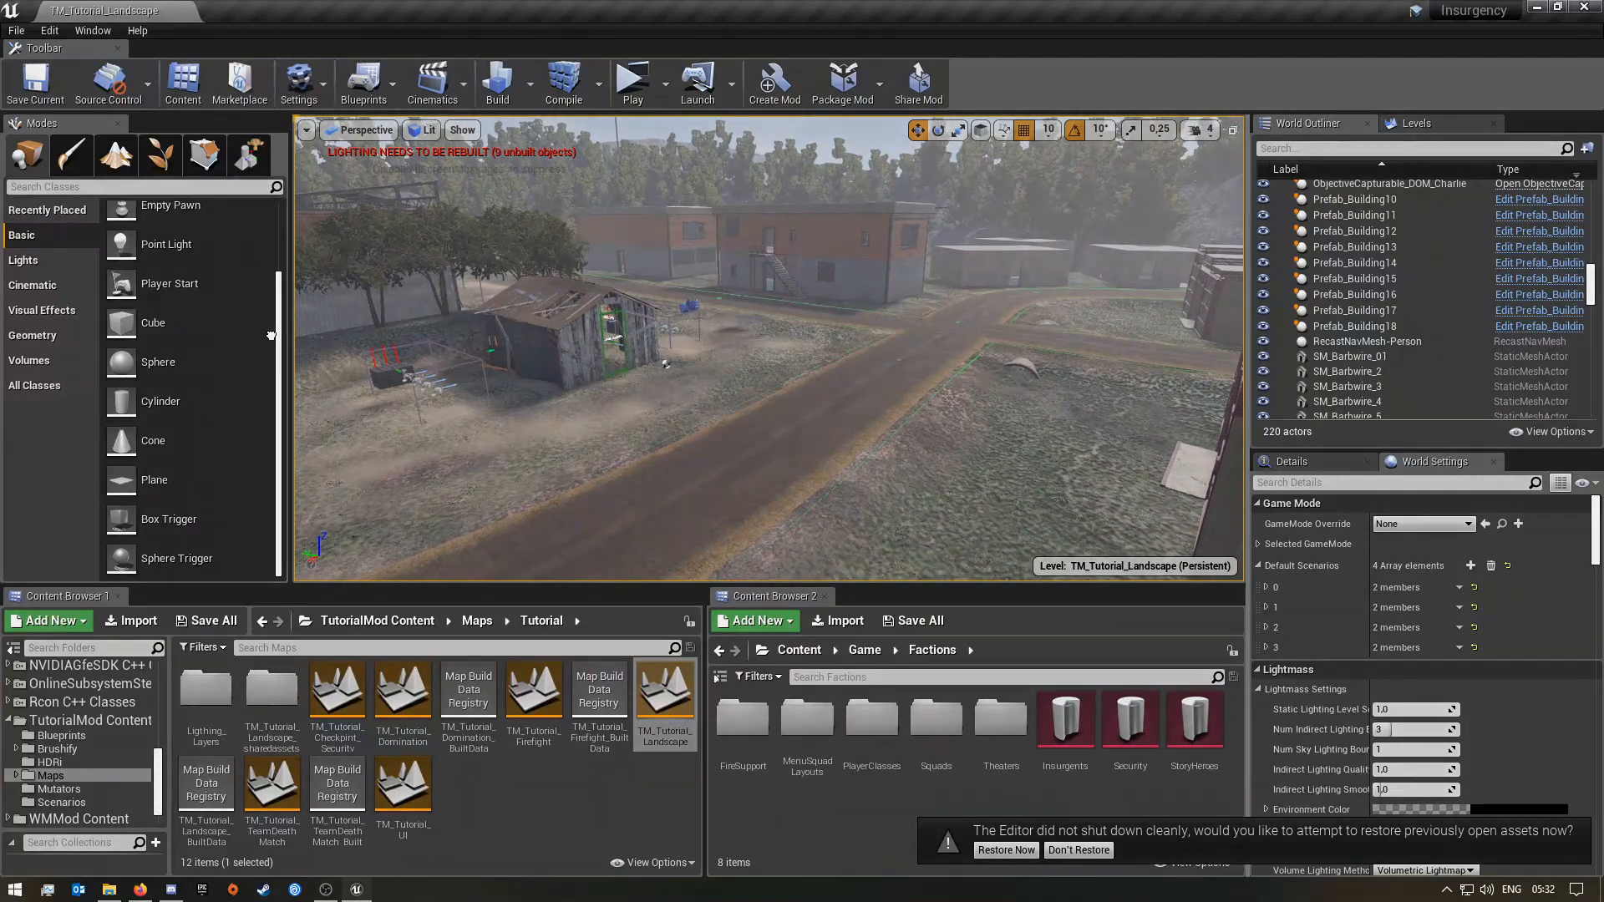
right_drag(547, 408, 473, 432)
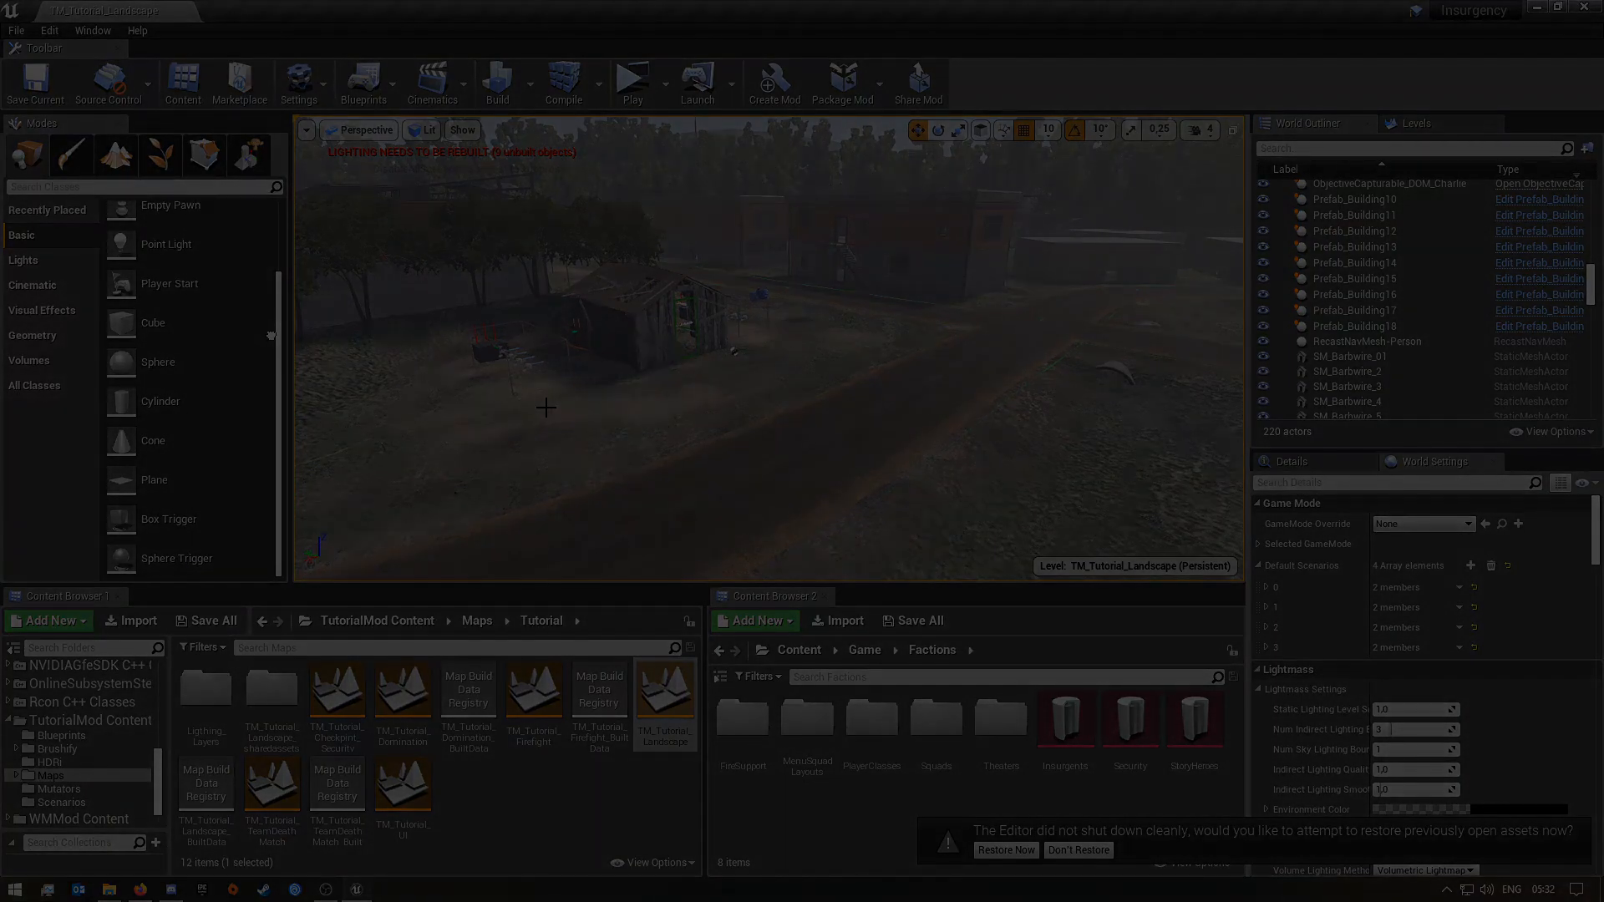